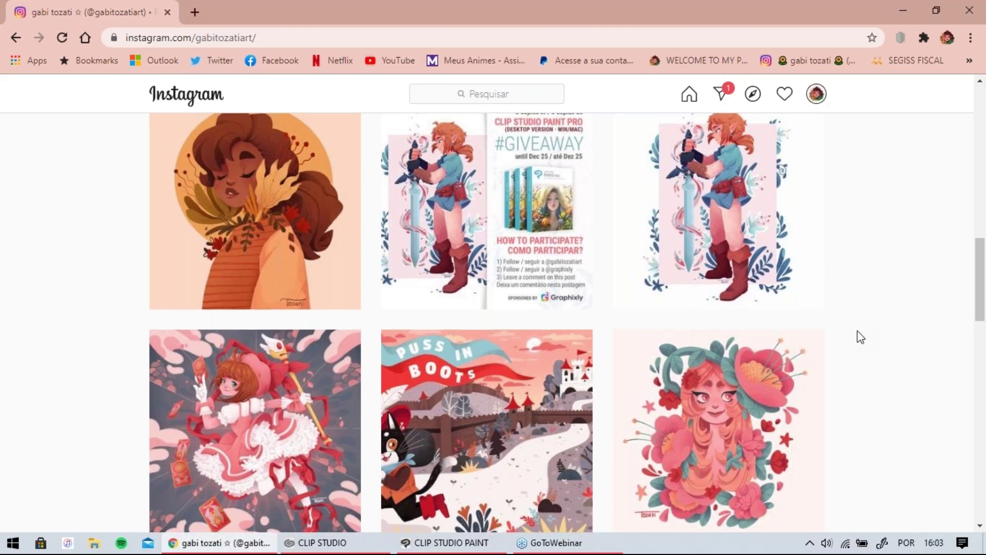
Return to the top of the Instagram artist profile and examine its header, bio and story highlights.
{"action": "scroll", "coordinate": [857, 330], "scroll_direction": "up", "scroll_amount": 1}
{"action": "scroll", "coordinate": [858, 337], "scroll_direction": "up", "scroll_amount": 7}
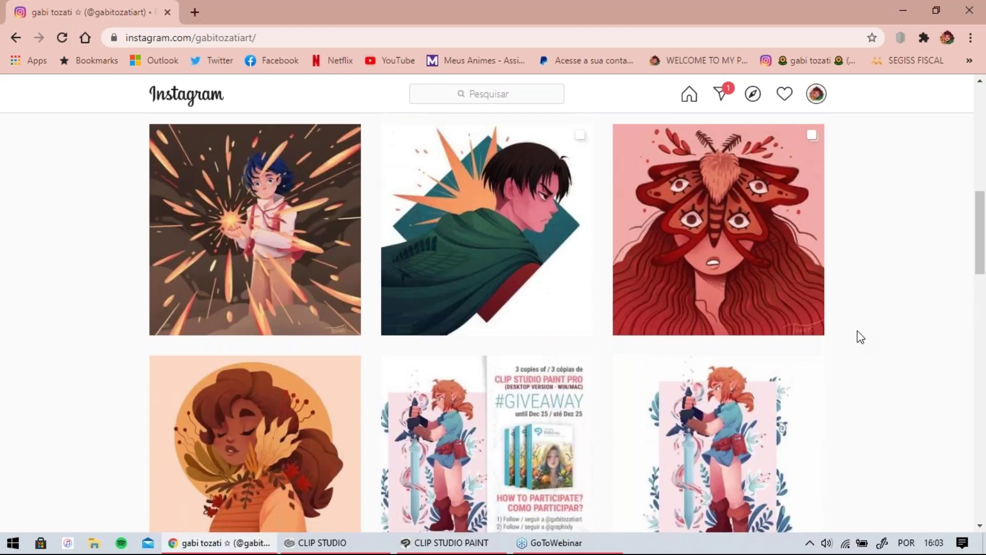
{"action": "scroll", "coordinate": [857, 332], "scroll_direction": "up", "scroll_amount": 4}
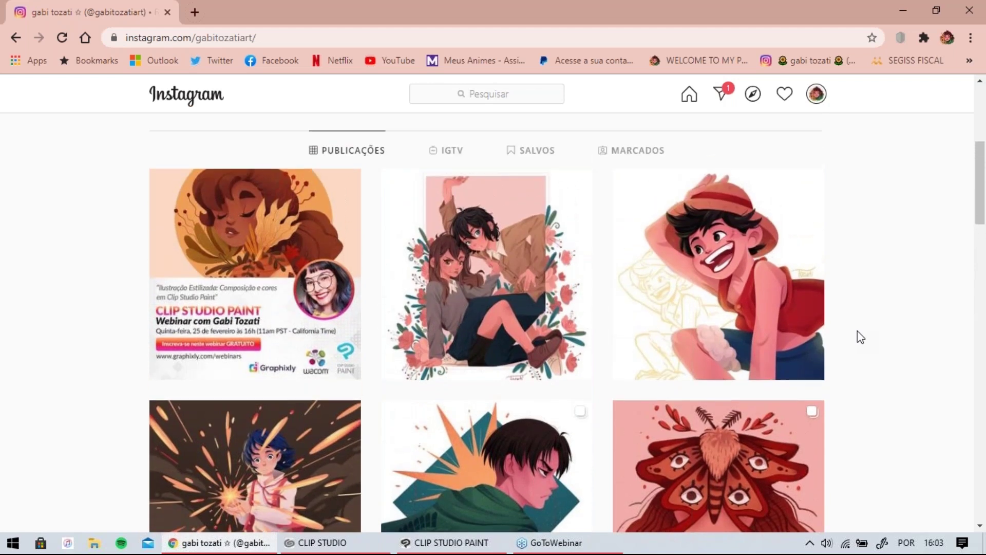
{"action": "scroll", "coordinate": [857, 331], "scroll_direction": "up", "scroll_amount": 5}
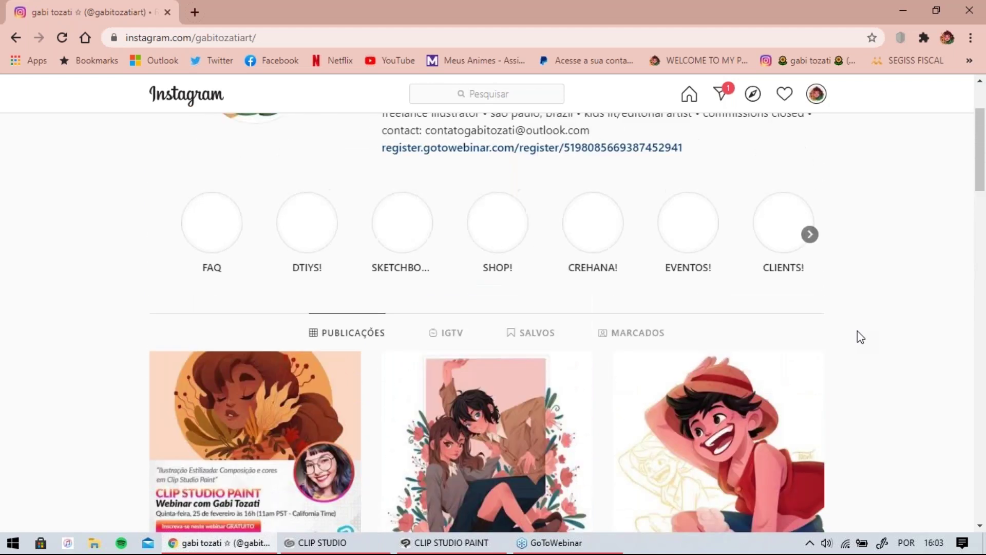
{"action": "scroll", "coordinate": [857, 331], "scroll_direction": "down", "scroll_amount": 1}
{"action": "scroll", "coordinate": [858, 331], "scroll_direction": "up", "scroll_amount": 1}
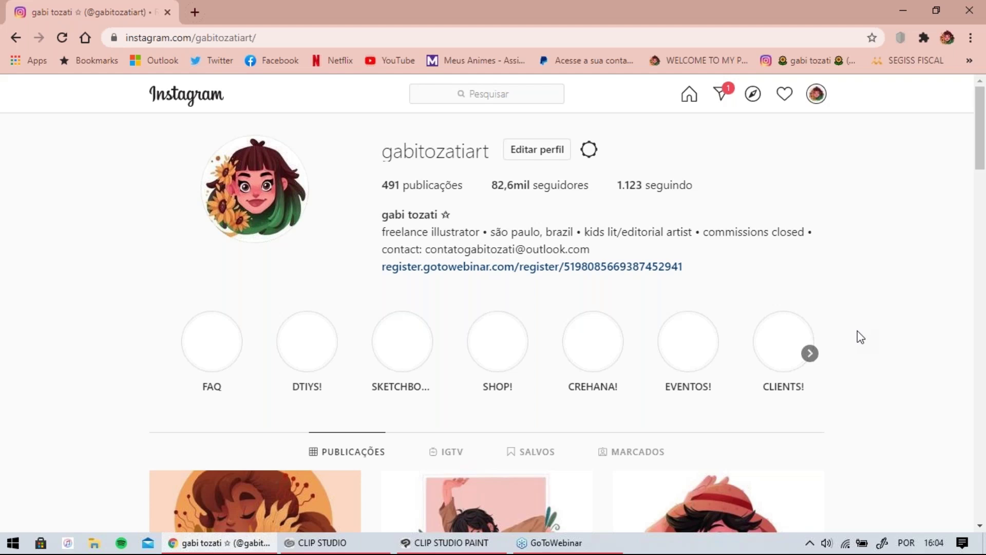
{"action": "scroll", "coordinate": [857, 331], "scroll_direction": "down", "scroll_amount": 1}
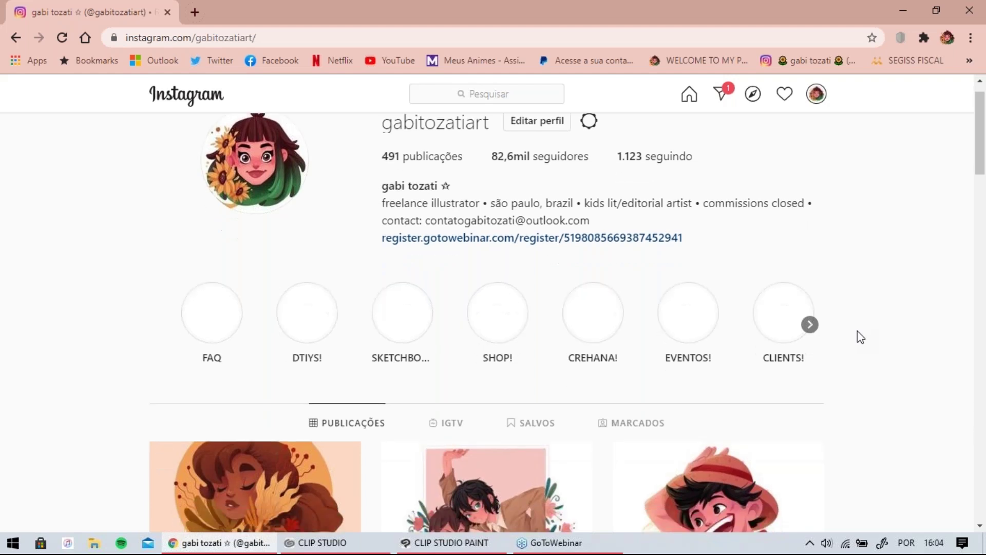
{"action": "scroll", "coordinate": [857, 332], "scroll_direction": "up", "scroll_amount": 1}
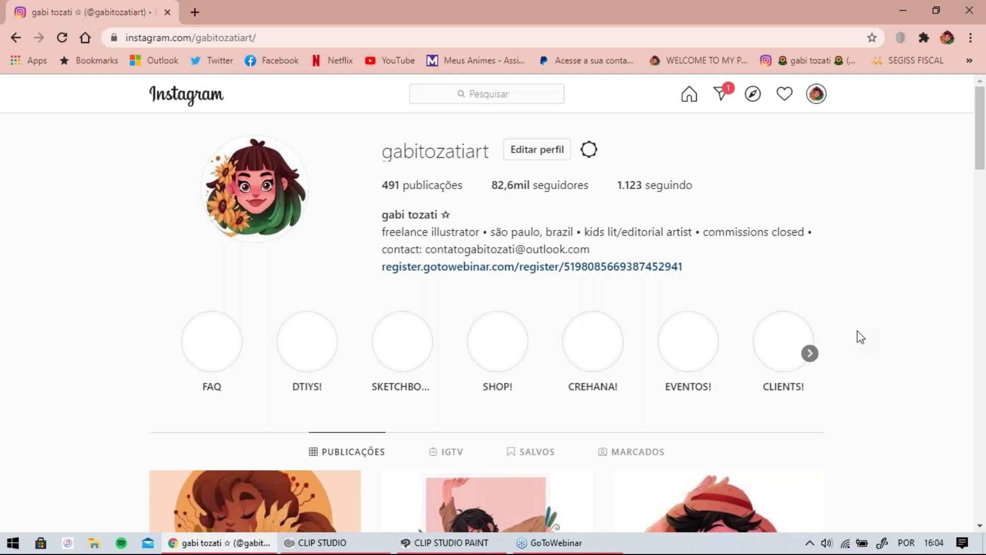
Examine the illustrations in the profile's post grid, from the newest posts down to the older character art and traditional sketches.
{"action": "scroll", "coordinate": [857, 331], "scroll_direction": "down", "scroll_amount": 3}
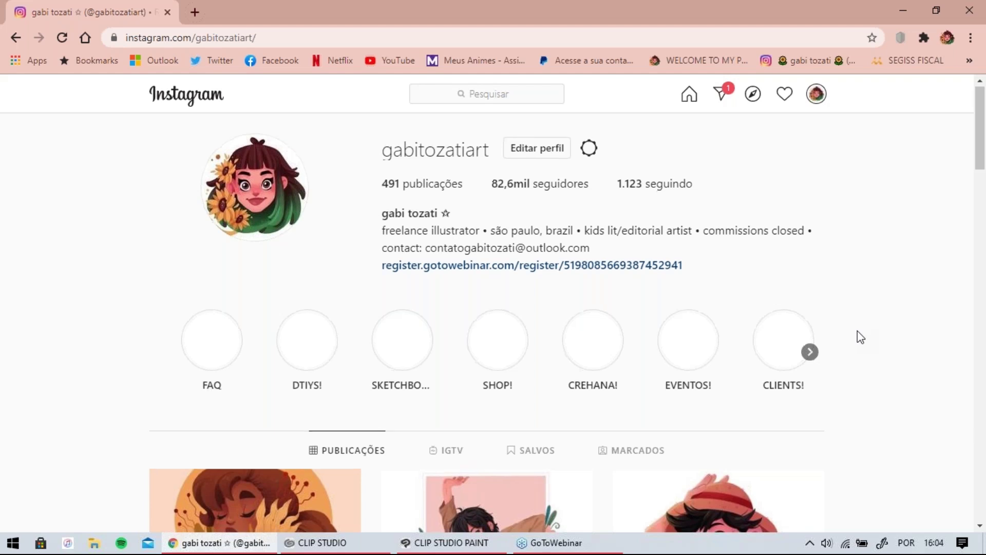
{"action": "scroll", "coordinate": [857, 331], "scroll_direction": "down", "scroll_amount": 3}
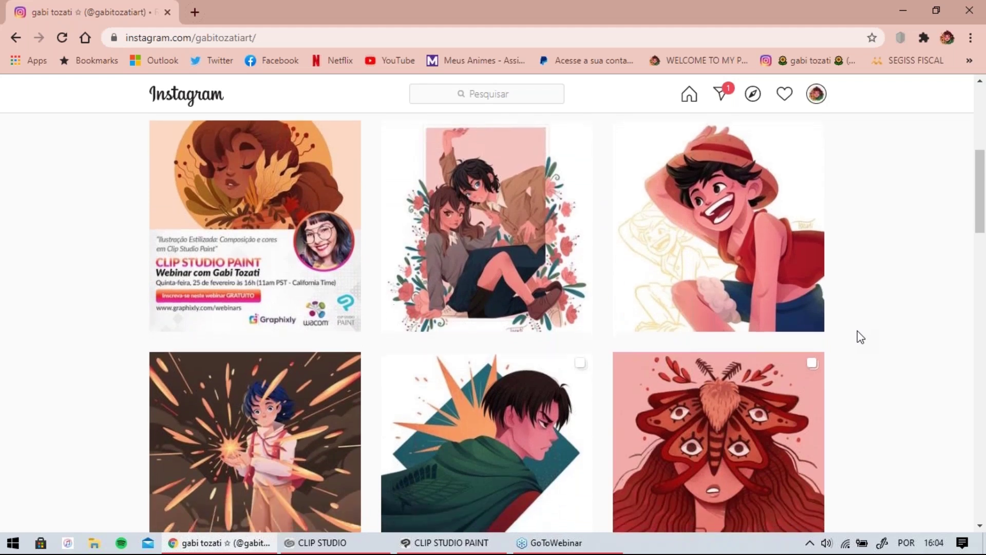
{"action": "scroll", "coordinate": [858, 331], "scroll_direction": "down", "scroll_amount": 1}
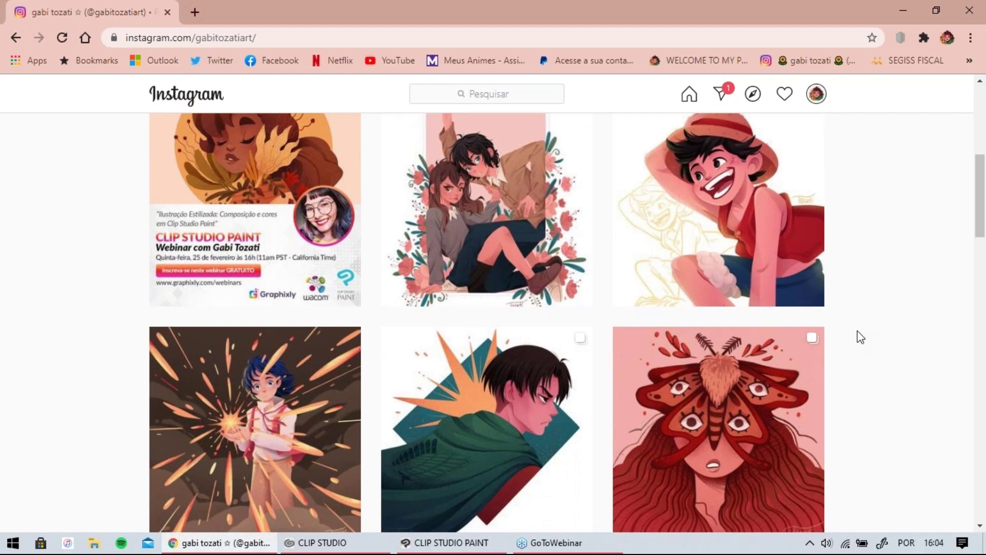
{"action": "scroll", "coordinate": [857, 331], "scroll_direction": "down", "scroll_amount": 2}
{"action": "scroll", "coordinate": [857, 336], "scroll_direction": "down", "scroll_amount": 2}
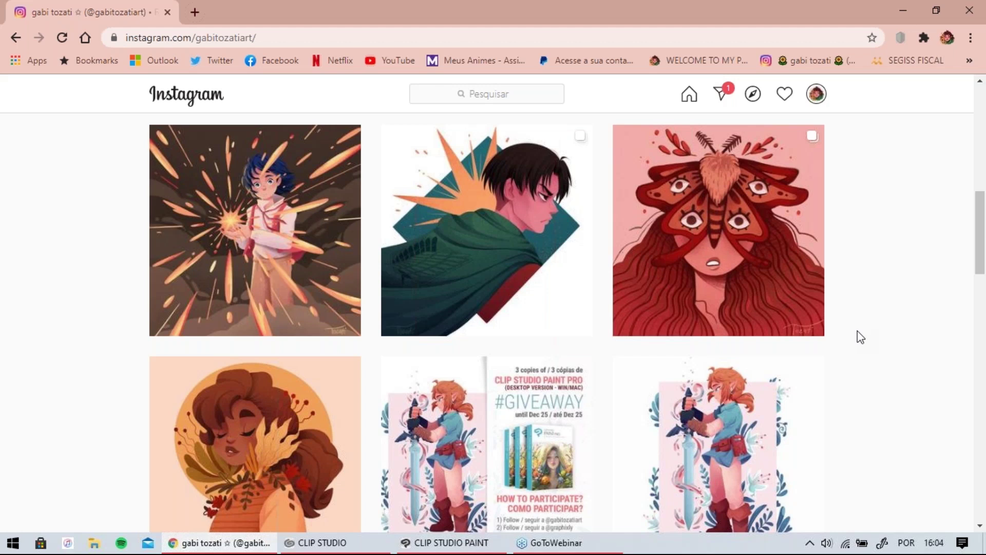
{"action": "scroll", "coordinate": [856, 333], "scroll_direction": "down", "scroll_amount": 3}
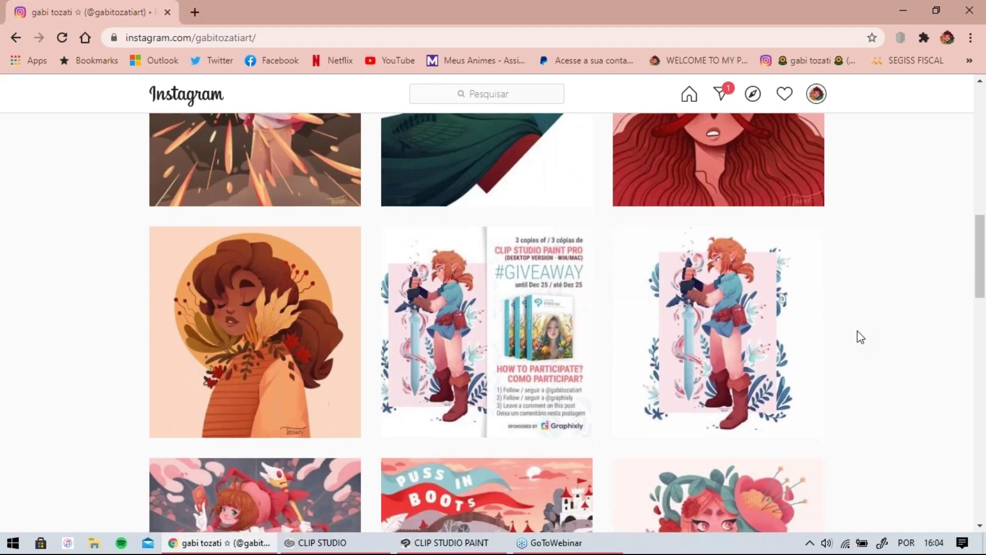
{"action": "scroll", "coordinate": [857, 331], "scroll_direction": "down", "scroll_amount": 2}
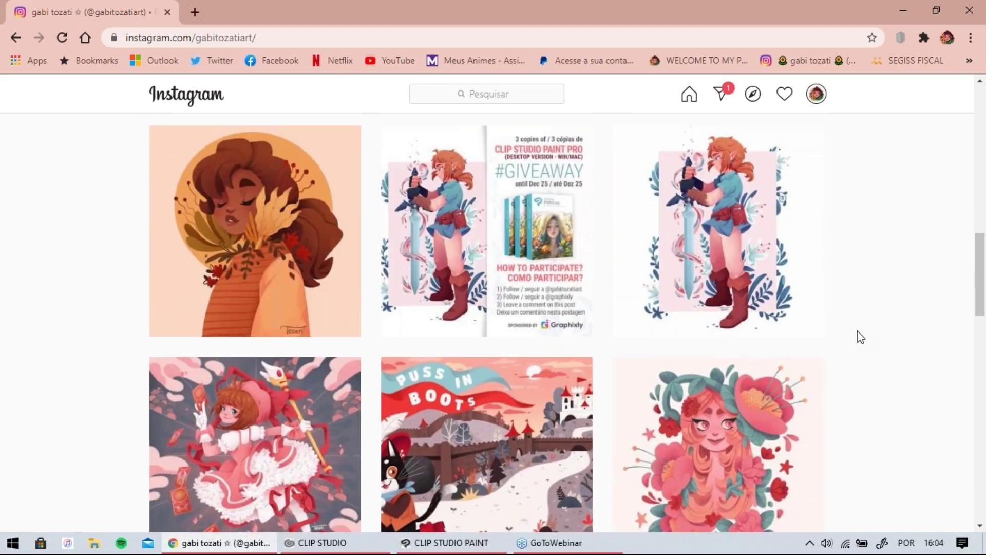
{"action": "scroll", "coordinate": [857, 330], "scroll_direction": "down", "scroll_amount": 3}
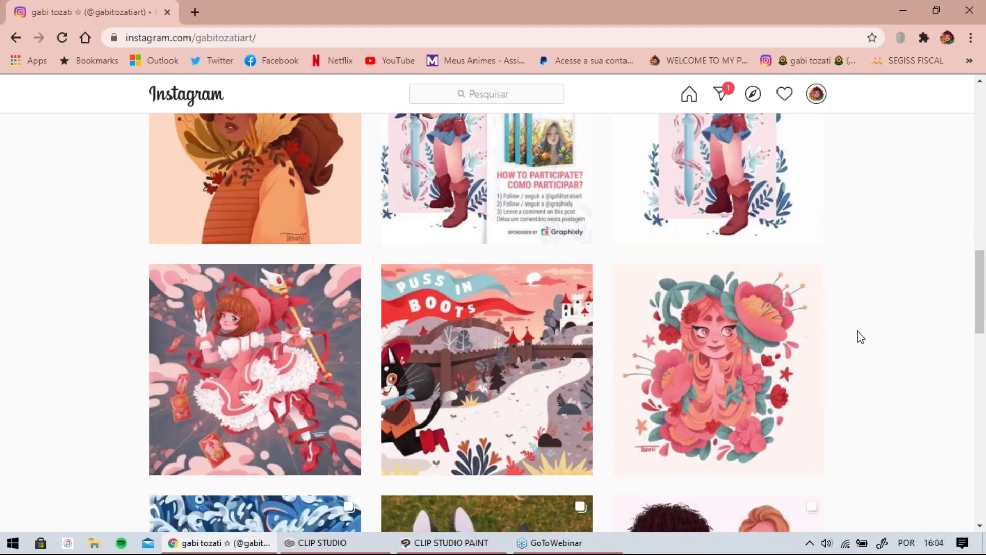
{"action": "scroll", "coordinate": [861, 337], "scroll_direction": "down", "scroll_amount": 1}
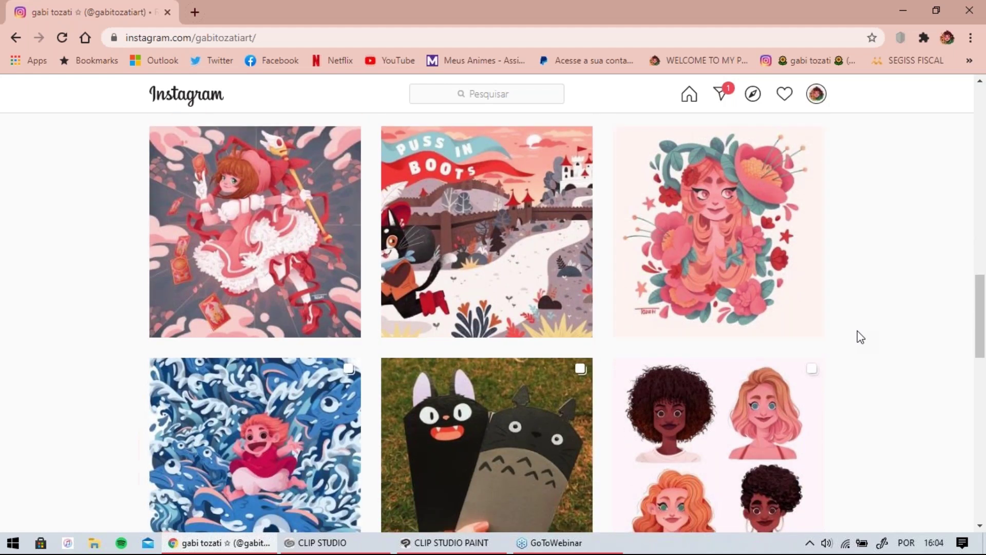
{"action": "scroll", "coordinate": [860, 337], "scroll_direction": "down", "scroll_amount": 2}
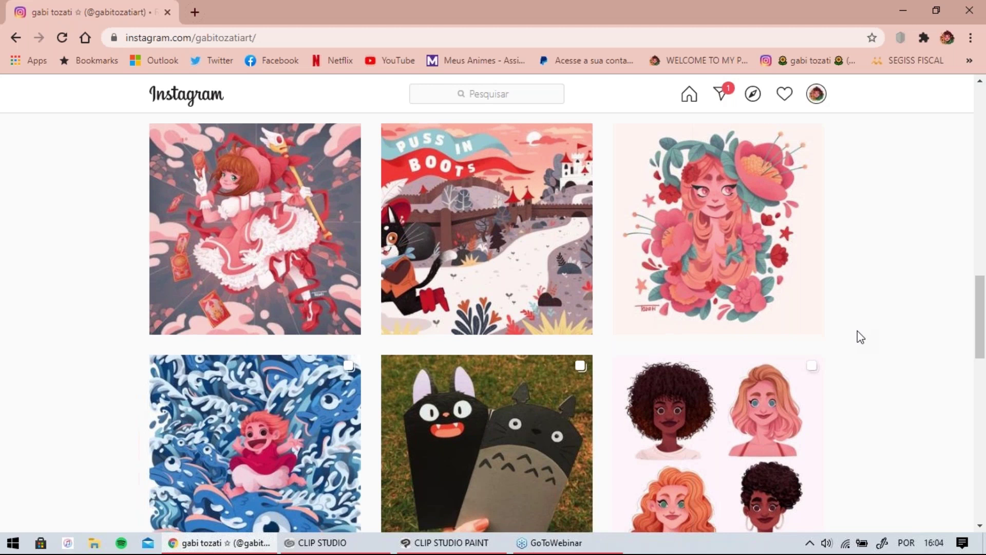
{"action": "scroll", "coordinate": [861, 337], "scroll_direction": "down", "scroll_amount": 7}
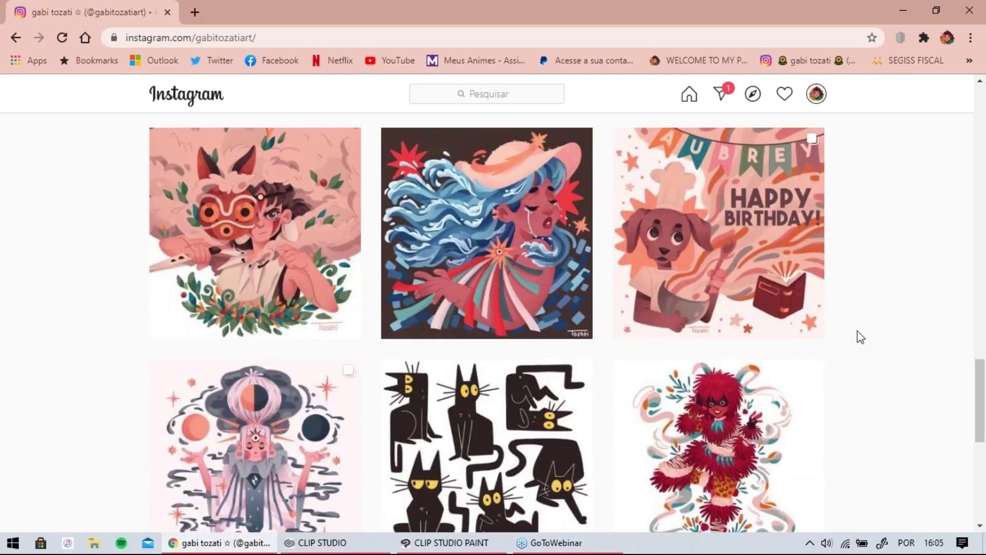
{"action": "scroll", "coordinate": [858, 333], "scroll_direction": "down", "scroll_amount": 1}
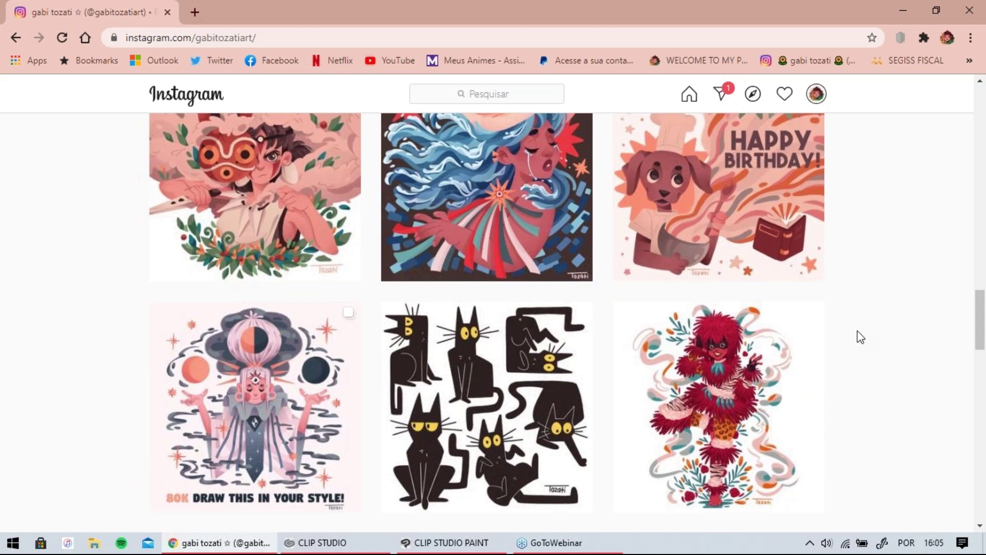
{"action": "scroll", "coordinate": [856, 331], "scroll_direction": "down", "scroll_amount": 2}
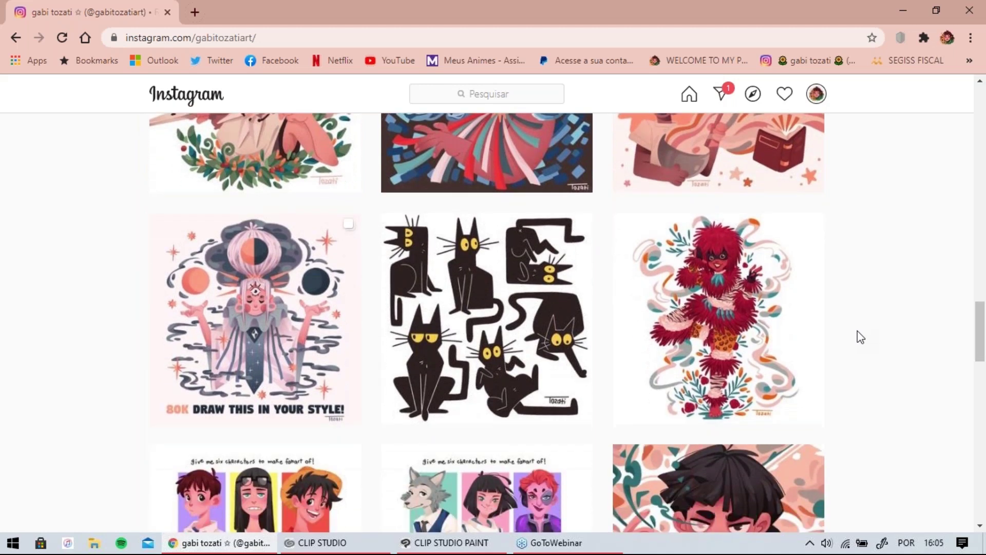
{"action": "scroll", "coordinate": [858, 337], "scroll_direction": "down", "scroll_amount": 2}
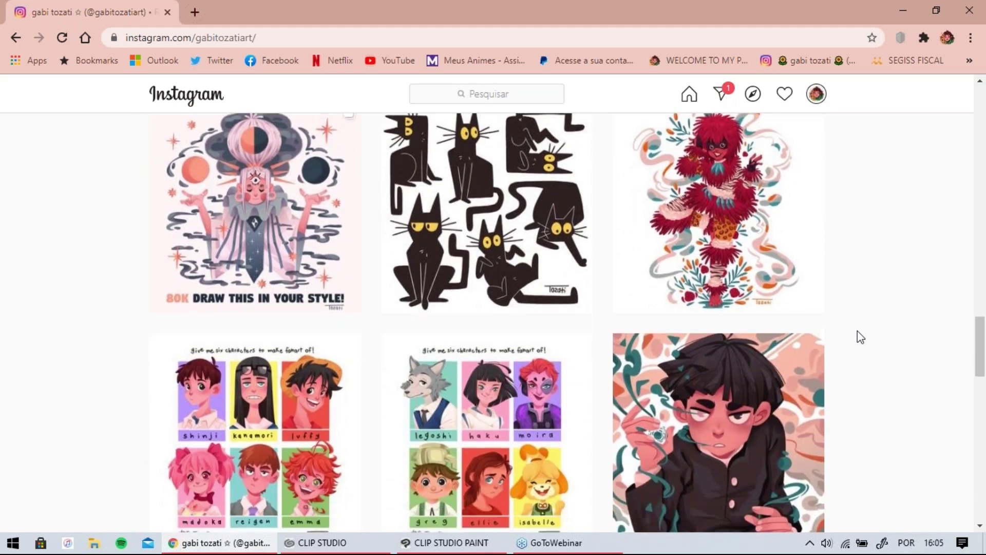
{"action": "scroll", "coordinate": [860, 337], "scroll_direction": "down", "scroll_amount": 4}
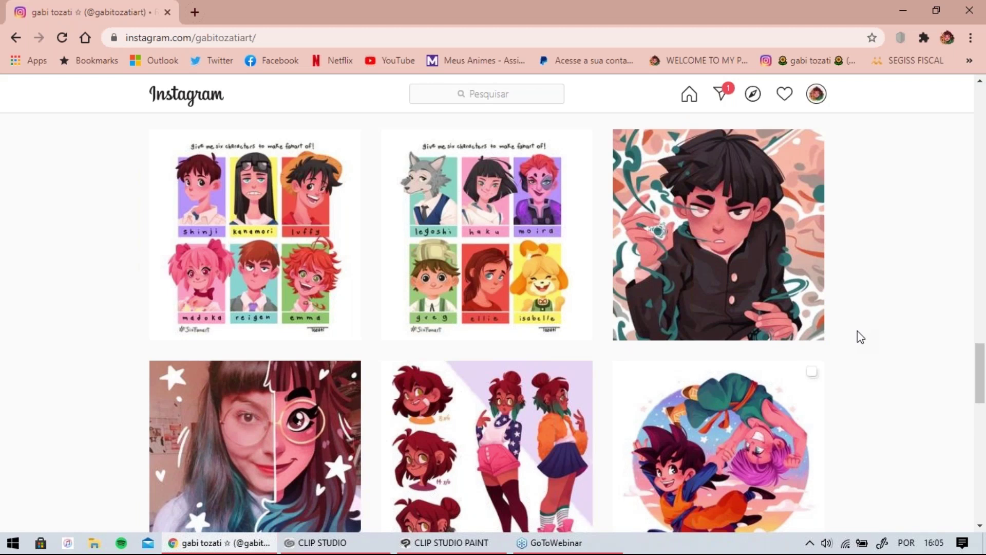
{"action": "scroll", "coordinate": [856, 331], "scroll_direction": "down", "scroll_amount": 4}
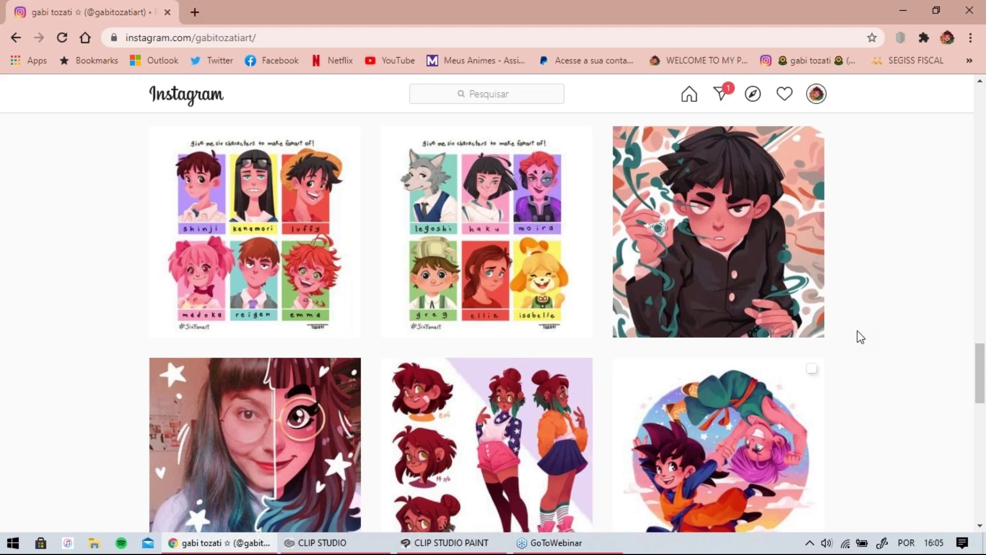
{"action": "scroll", "coordinate": [856, 331], "scroll_direction": "down", "scroll_amount": 5}
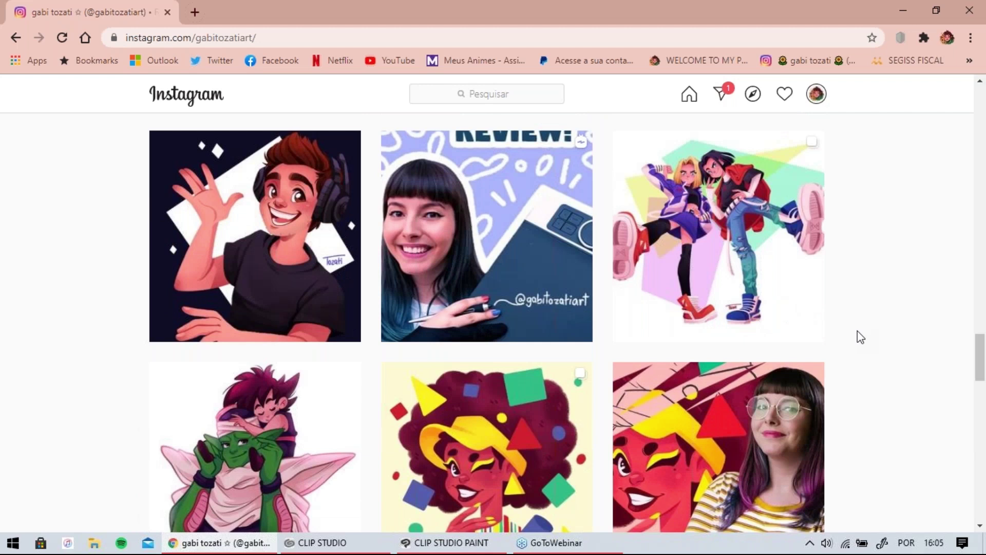
{"action": "scroll", "coordinate": [856, 331], "scroll_direction": "down", "scroll_amount": 3}
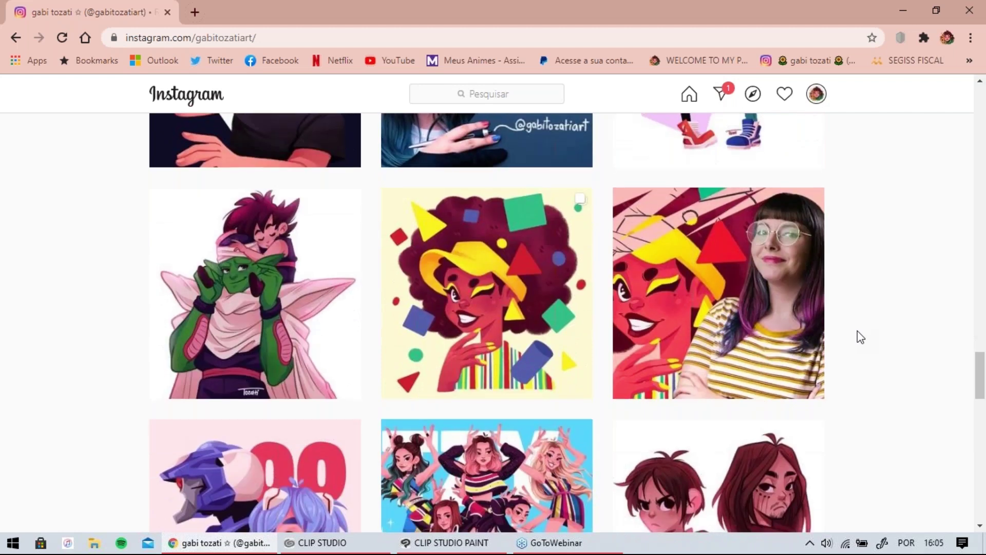
{"action": "scroll", "coordinate": [861, 337], "scroll_direction": "down", "scroll_amount": 1}
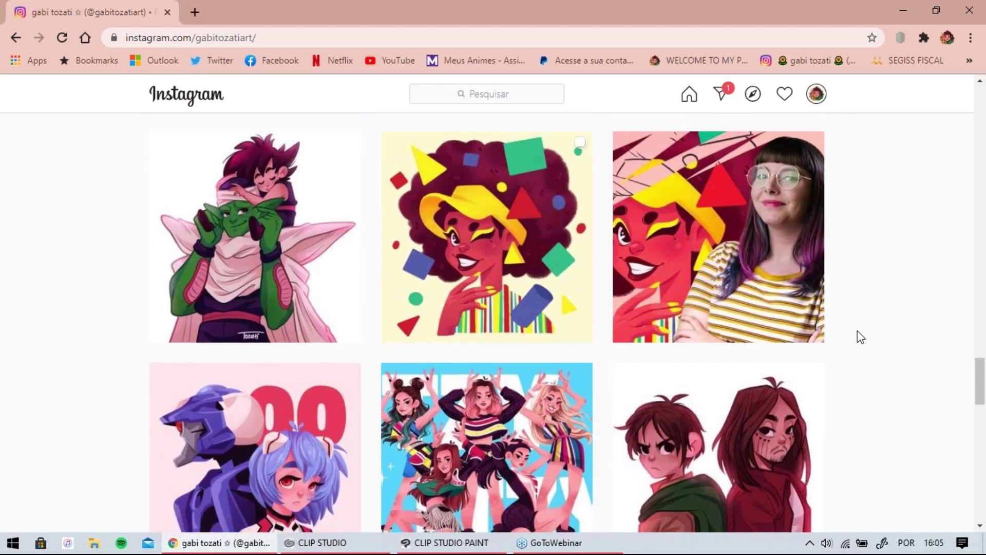
{"action": "scroll", "coordinate": [860, 337], "scroll_direction": "down", "scroll_amount": 2}
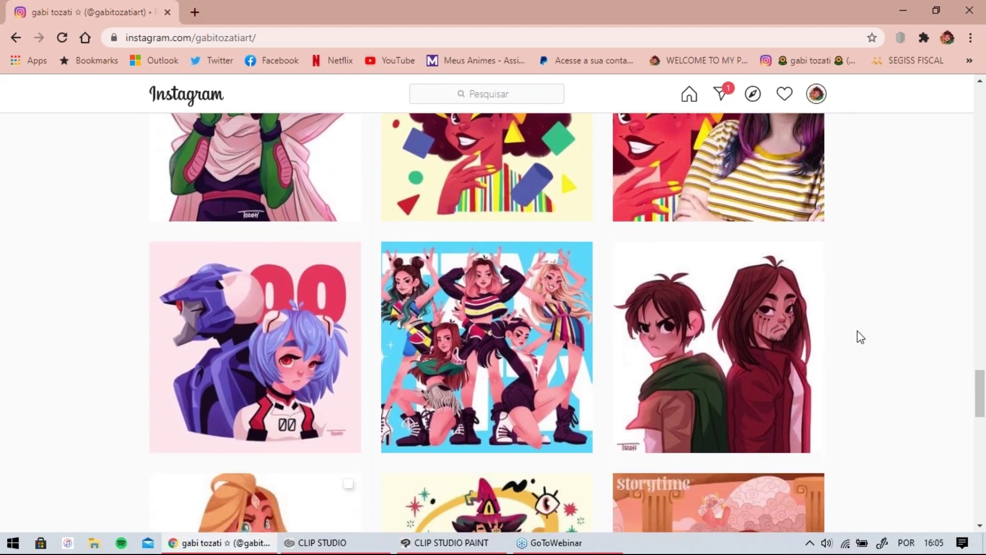
{"action": "scroll", "coordinate": [856, 331], "scroll_direction": "down", "scroll_amount": 2}
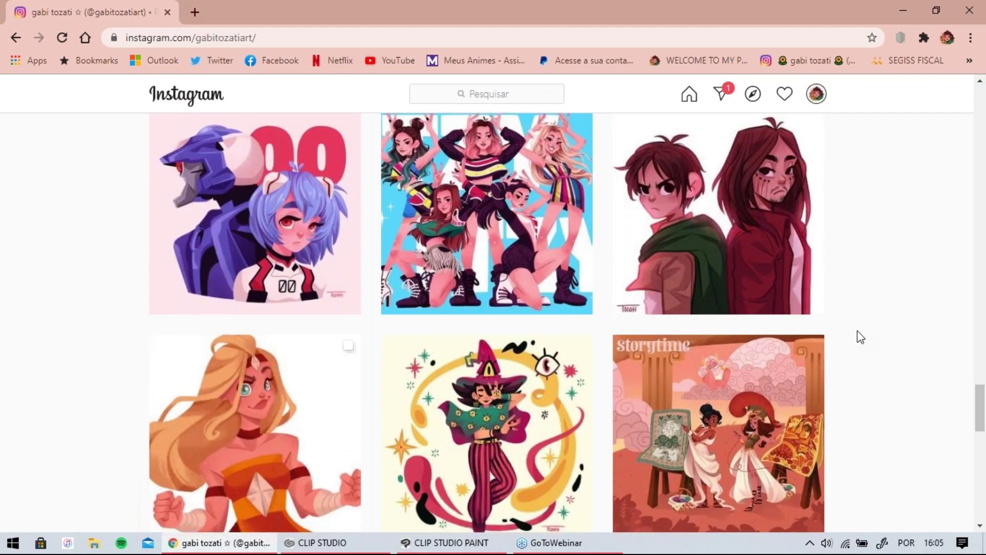
{"action": "scroll", "coordinate": [861, 337], "scroll_direction": "down", "scroll_amount": 4}
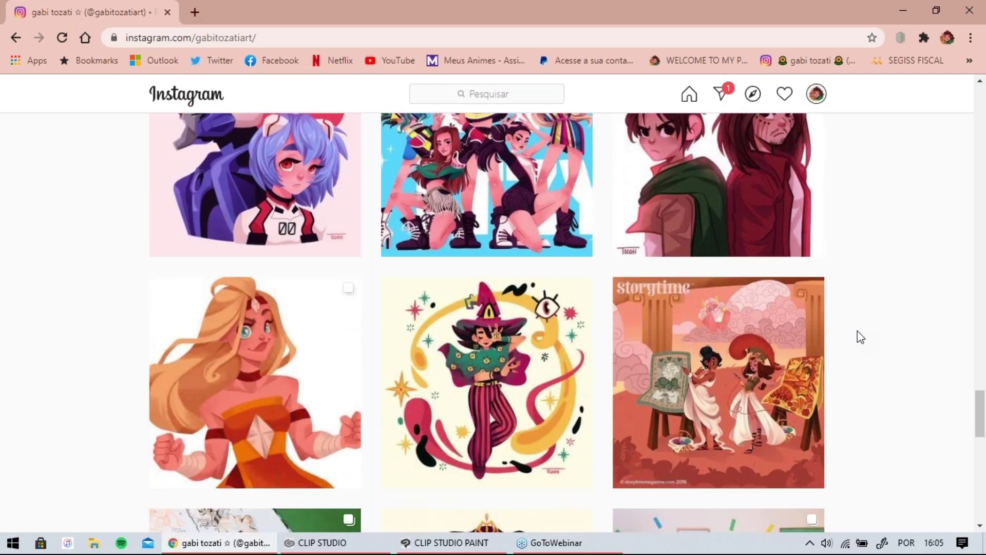
{"action": "scroll", "coordinate": [858, 331], "scroll_direction": "down", "scroll_amount": 1}
{"action": "scroll", "coordinate": [858, 331], "scroll_direction": "down", "scroll_amount": 1}
{"action": "scroll", "coordinate": [857, 331], "scroll_direction": "down", "scroll_amount": 1}
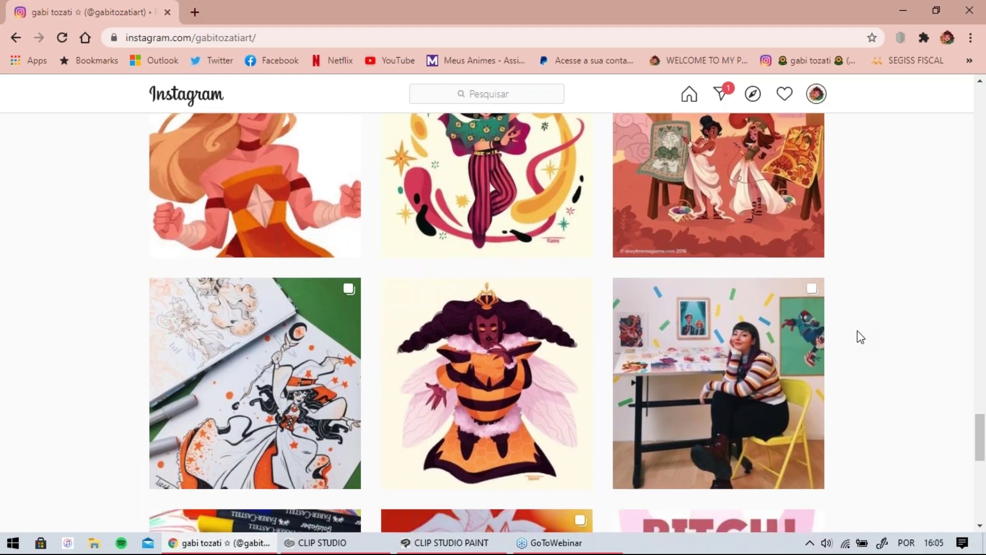
{"action": "scroll", "coordinate": [857, 330], "scroll_direction": "down", "scroll_amount": 3}
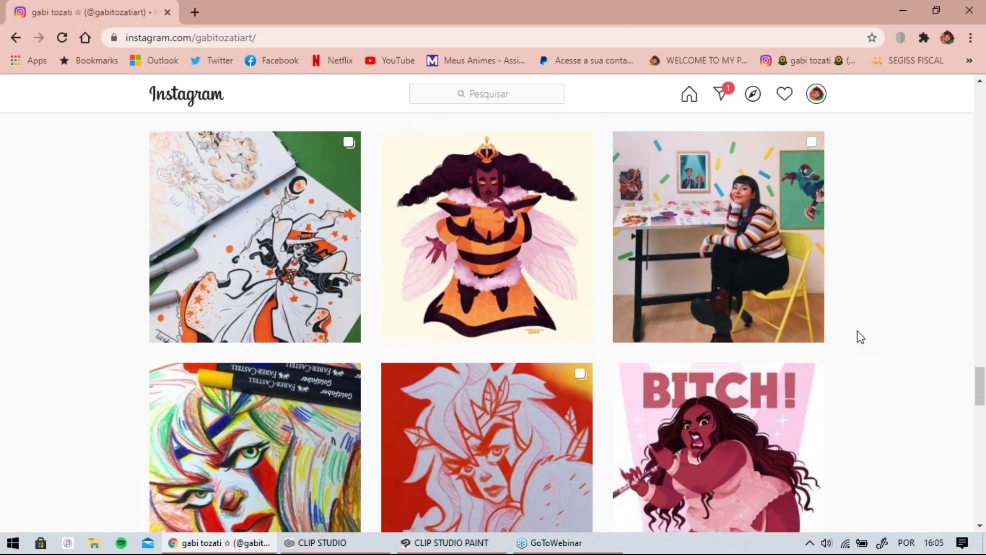
{"action": "scroll", "coordinate": [857, 330], "scroll_direction": "down", "scroll_amount": 2}
{"action": "scroll", "coordinate": [858, 331], "scroll_direction": "down", "scroll_amount": 1}
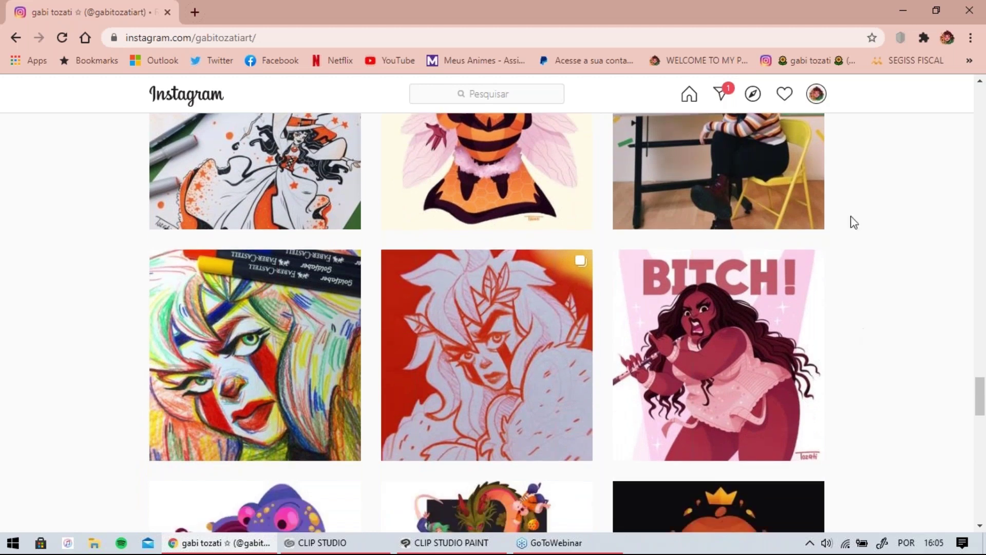
Switch to Clip Studio Paint and set the Design pencil's brush size to 21.8.
{"action": "left_click", "coordinate": [910, 12]}
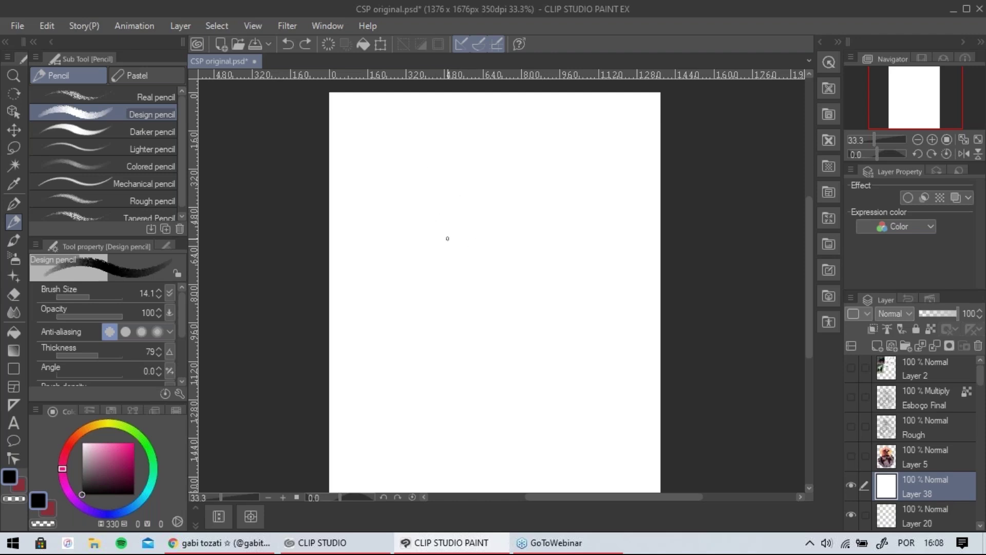
{"action": "left_click", "coordinate": [93, 295]}
{"action": "left_click_drag", "start_coordinate": [92, 297], "coordinate": [92, 297]}
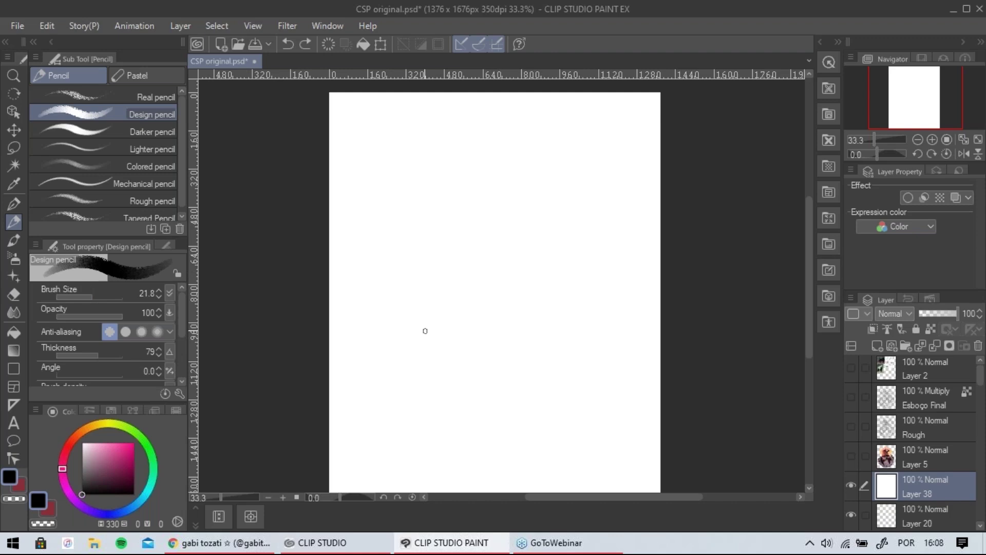
Add a new layer directly above the white Layer 38 and set the Design pencil's brush size to 9.2.
{"action": "key", "text": "ctrl+shift+n"}
{"action": "scroll", "coordinate": [424, 330], "scroll_direction": "up", "scroll_amount": 3}
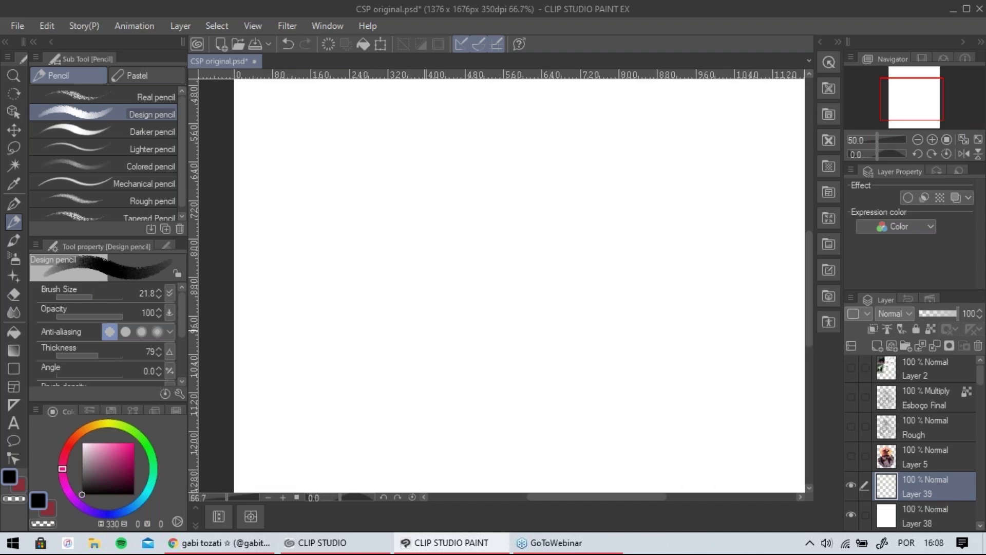
{"action": "left_click_drag", "start_coordinate": [430, 178], "coordinate": [417, 230]}
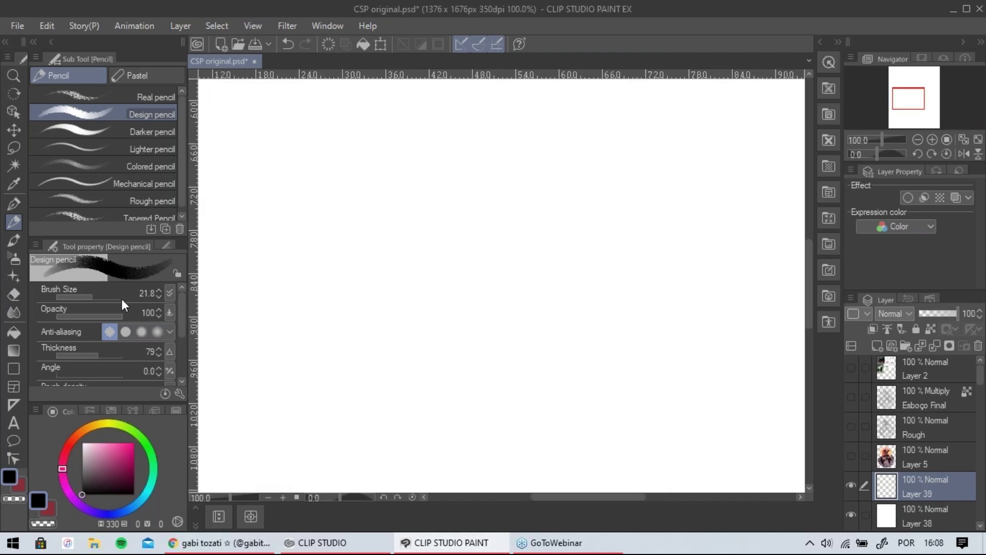
{"action": "left_click", "coordinate": [87, 294]}
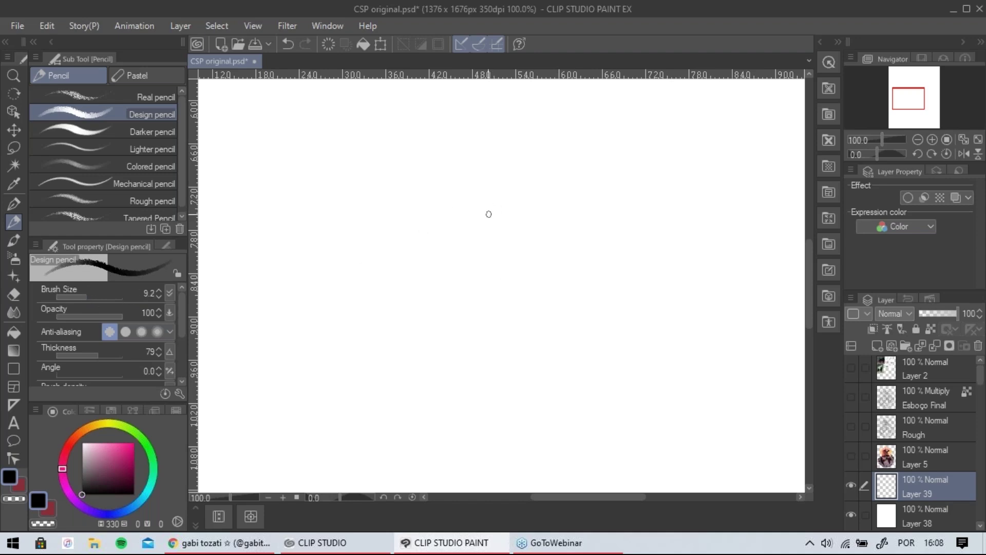
Set the Design pencil's brush size to 5.4 and sketch circles for the figure's head, chest and hips, joined by connecting lines.
{"action": "left_click", "coordinate": [85, 293]}
{"action": "mouse_move", "coordinate": [494, 155]}
{"action": "left_mouse_down"}
{"action": "mouse_move", "coordinate": [480, 187]}
{"action": "mouse_move", "coordinate": [493, 191]}
{"action": "left_mouse_up"}
{"action": "left_click", "coordinate": [83, 295]}
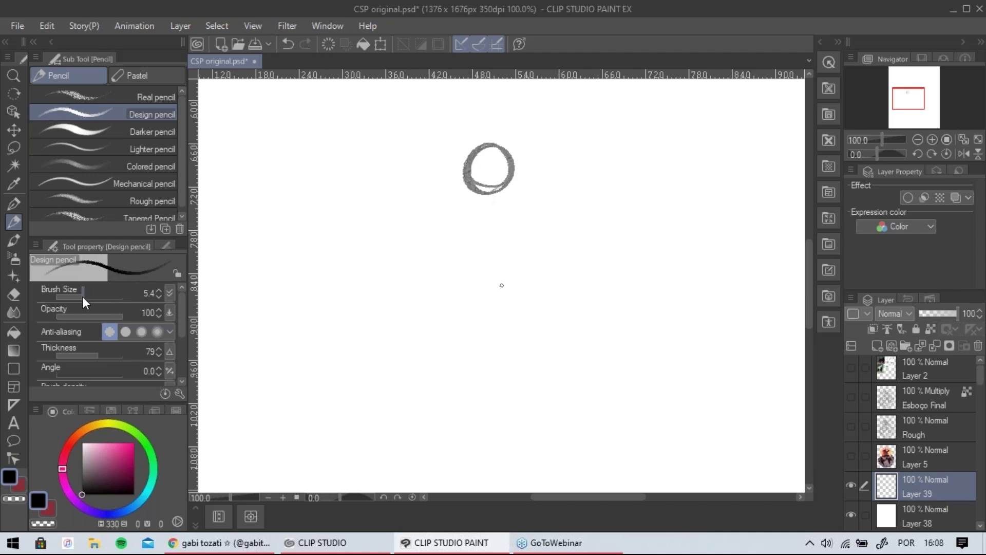
{"action": "mouse_move", "coordinate": [472, 147]}
{"action": "left_mouse_down"}
{"action": "mouse_move", "coordinate": [507, 149]}
{"action": "mouse_move", "coordinate": [516, 191]}
{"action": "mouse_move", "coordinate": [462, 212]}
{"action": "mouse_move", "coordinate": [480, 169]}
{"action": "mouse_move", "coordinate": [488, 212]}
{"action": "mouse_move", "coordinate": [499, 211]}
{"action": "mouse_move", "coordinate": [469, 218]}
{"action": "mouse_move", "coordinate": [501, 235]}
{"action": "left_mouse_up"}
{"action": "key", "text": "ctrl+z"}
{"action": "mouse_move", "coordinate": [498, 195]}
{"action": "left_mouse_down"}
{"action": "mouse_move", "coordinate": [513, 222]}
{"action": "mouse_move", "coordinate": [496, 222]}
{"action": "mouse_move", "coordinate": [514, 215]}
{"action": "mouse_move", "coordinate": [546, 275]}
{"action": "left_mouse_up"}
{"action": "mouse_move", "coordinate": [512, 217]}
{"action": "left_mouse_down"}
{"action": "mouse_move", "coordinate": [551, 278]}
{"action": "mouse_move", "coordinate": [550, 260]}
{"action": "mouse_move", "coordinate": [583, 293]}
{"action": "mouse_move", "coordinate": [579, 310]}
{"action": "mouse_move", "coordinate": [464, 288]}
{"action": "left_mouse_up"}
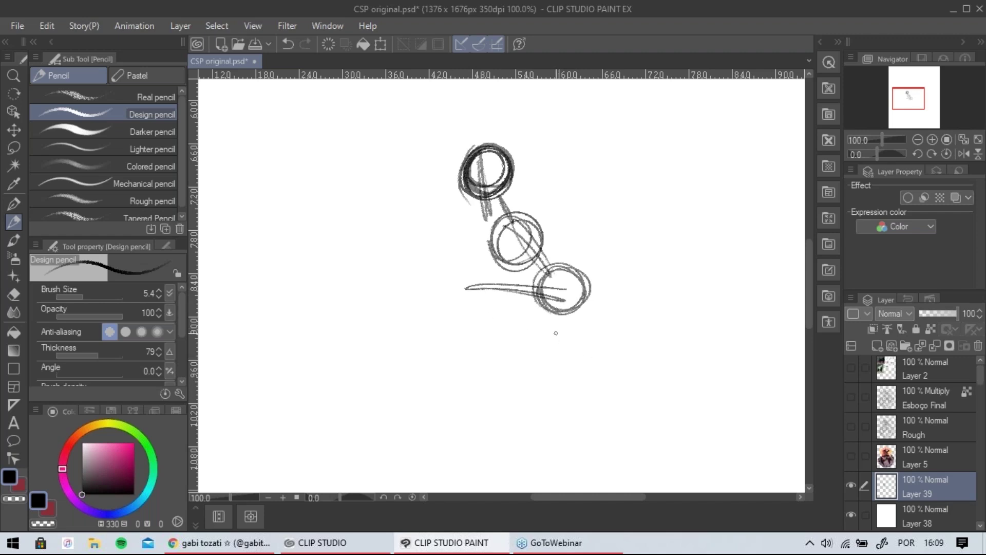
Undo the last thigh stroke and sketch both bent legs and feet extending from the hip circle.
{"action": "key", "text": "ctrl+z"}
{"action": "mouse_move", "coordinate": [554, 295]}
{"action": "left_mouse_down"}
{"action": "mouse_move", "coordinate": [442, 305]}
{"action": "mouse_move", "coordinate": [540, 356]}
{"action": "left_mouse_up"}
{"action": "mouse_move", "coordinate": [457, 308]}
{"action": "left_mouse_down"}
{"action": "mouse_move", "coordinate": [539, 356]}
{"action": "mouse_move", "coordinate": [554, 387]}
{"action": "left_mouse_up"}
{"action": "mouse_move", "coordinate": [568, 294]}
{"action": "left_mouse_down"}
{"action": "mouse_move", "coordinate": [557, 395]}
{"action": "mouse_move", "coordinate": [650, 359]}
{"action": "mouse_move", "coordinate": [659, 367]}
{"action": "left_mouse_up"}
{"action": "mouse_move", "coordinate": [683, 328]}
{"action": "left_mouse_down"}
{"action": "mouse_move", "coordinate": [649, 290]}
{"action": "mouse_move", "coordinate": [627, 286]}
{"action": "mouse_move", "coordinate": [626, 298]}
{"action": "left_mouse_up"}
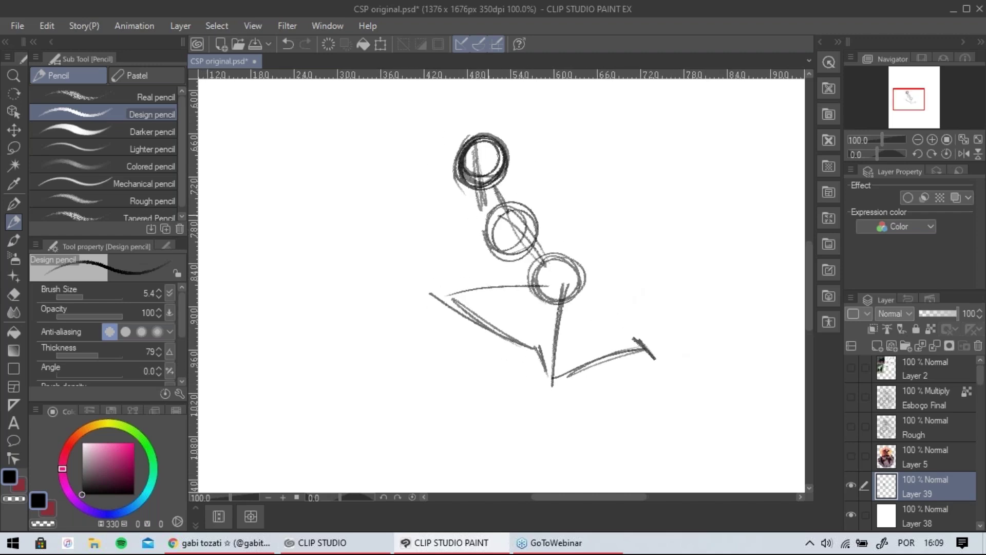
Sketch the raised arm, the lowered forearm with its hand, and a curved back line from the shoulder past the hips.
{"action": "mouse_move", "coordinate": [518, 213]}
{"action": "left_mouse_down"}
{"action": "mouse_move", "coordinate": [564, 157]}
{"action": "mouse_move", "coordinate": [518, 131]}
{"action": "left_mouse_up"}
{"action": "mouse_move", "coordinate": [516, 131]}
{"action": "left_mouse_down"}
{"action": "mouse_move", "coordinate": [483, 124]}
{"action": "mouse_move", "coordinate": [504, 125]}
{"action": "left_mouse_up"}
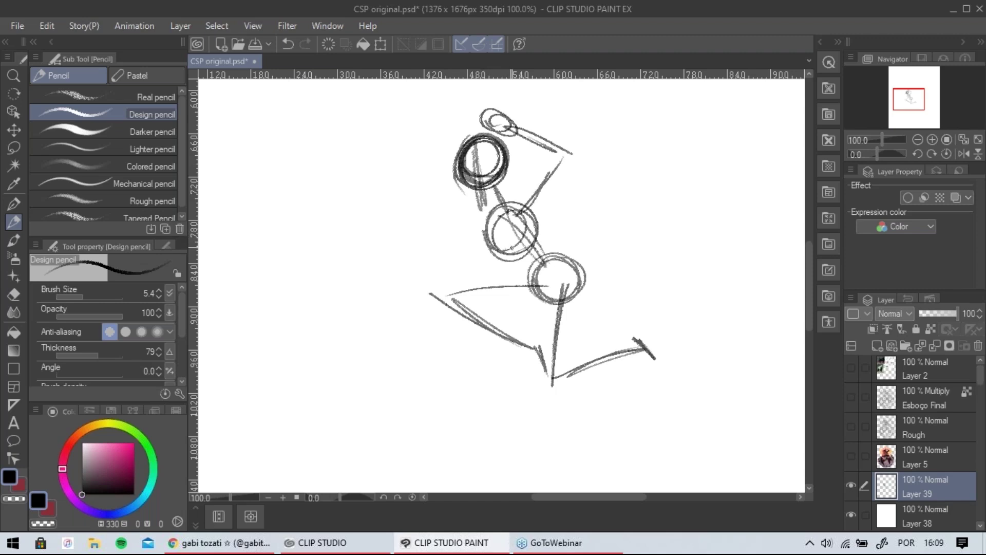
{"action": "mouse_move", "coordinate": [499, 235]}
{"action": "left_mouse_down"}
{"action": "mouse_move", "coordinate": [482, 280]}
{"action": "mouse_move", "coordinate": [432, 253]}
{"action": "mouse_move", "coordinate": [449, 242]}
{"action": "mouse_move", "coordinate": [440, 253]}
{"action": "mouse_move", "coordinate": [474, 270]}
{"action": "mouse_move", "coordinate": [443, 260]}
{"action": "mouse_move", "coordinate": [464, 257]}
{"action": "mouse_move", "coordinate": [434, 252]}
{"action": "mouse_move", "coordinate": [439, 240]}
{"action": "left_mouse_up"}
{"action": "key", "text": "ctrl+z"}
{"action": "key", "text": "ctrl+z"}
{"action": "key", "text": "ctrl+z"}
{"action": "key", "text": "ctrl+z"}
{"action": "key", "text": "ctrl+z"}
{"action": "mouse_move", "coordinate": [429, 241]}
{"action": "left_mouse_down"}
{"action": "mouse_move", "coordinate": [475, 280]}
{"action": "mouse_move", "coordinate": [443, 248]}
{"action": "mouse_move", "coordinate": [465, 220]}
{"action": "mouse_move", "coordinate": [475, 227]}
{"action": "left_mouse_up"}
{"action": "mouse_move", "coordinate": [493, 178]}
{"action": "left_mouse_down"}
{"action": "mouse_move", "coordinate": [588, 270]}
{"action": "mouse_move", "coordinate": [555, 349]}
{"action": "left_mouse_up"}
{"action": "scroll", "coordinate": [474, 201], "scroll_direction": "down", "scroll_amount": 3}
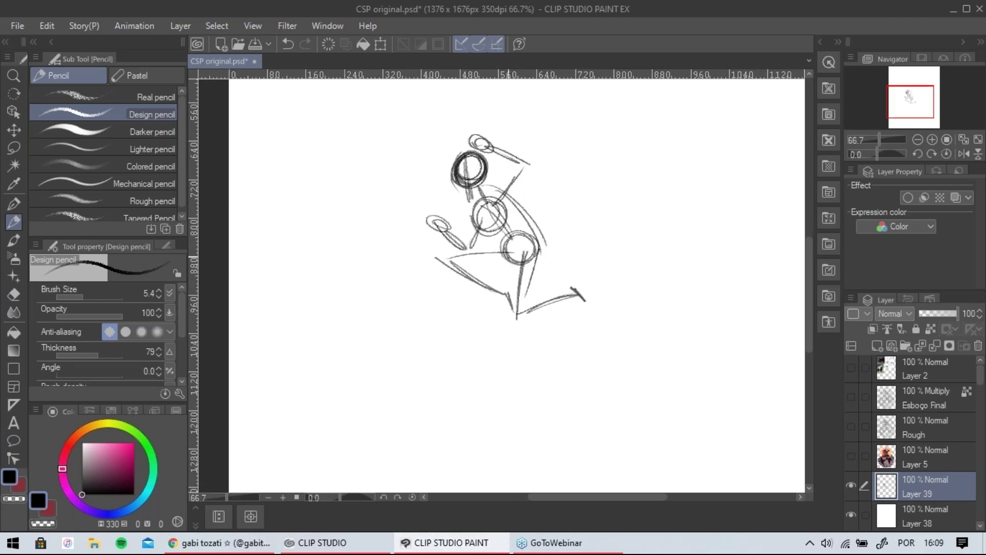
Darken the figure's kneeling leg and foot, and reinforce the lower forearm and chest circle.
{"action": "left_click_drag", "start_coordinate": [533, 234], "coordinate": [509, 320]}
{"action": "mouse_move", "coordinate": [527, 248]}
{"action": "left_mouse_down"}
{"action": "mouse_move", "coordinate": [515, 295]}
{"action": "mouse_move", "coordinate": [582, 293]}
{"action": "left_mouse_up"}
{"action": "mouse_move", "coordinate": [518, 313]}
{"action": "left_mouse_down"}
{"action": "mouse_move", "coordinate": [581, 293]}
{"action": "mouse_move", "coordinate": [567, 300]}
{"action": "left_mouse_up"}
{"action": "mouse_move", "coordinate": [570, 294]}
{"action": "left_mouse_down"}
{"action": "mouse_move", "coordinate": [594, 314]}
{"action": "mouse_move", "coordinate": [588, 308]}
{"action": "left_mouse_up"}
{"action": "mouse_move", "coordinate": [517, 294]}
{"action": "left_mouse_down"}
{"action": "mouse_move", "coordinate": [508, 321]}
{"action": "mouse_move", "coordinate": [515, 317]}
{"action": "left_mouse_up"}
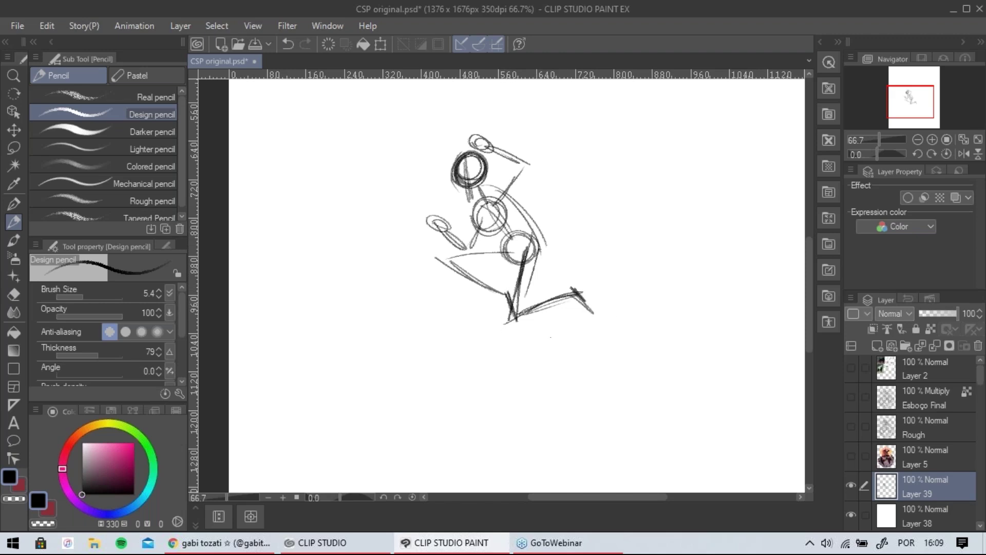
{"action": "left_click_drag", "start_coordinate": [527, 267], "coordinate": [532, 289]}
{"action": "mouse_move", "coordinate": [478, 231]}
{"action": "left_mouse_down"}
{"action": "mouse_move", "coordinate": [500, 246]}
{"action": "mouse_move", "coordinate": [514, 241]}
{"action": "mouse_move", "coordinate": [513, 251]}
{"action": "left_mouse_up"}
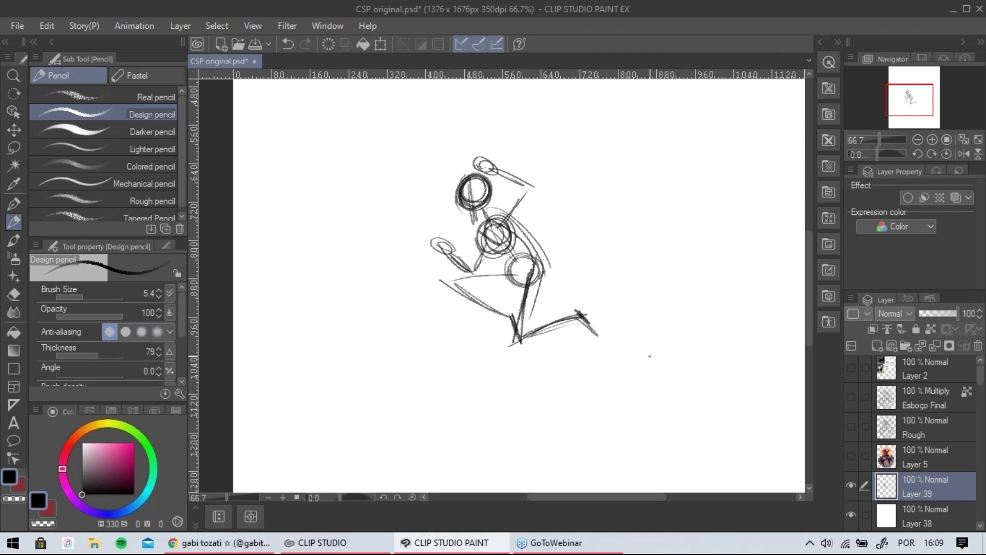
Sketch a circle below the figure on the left with a curved outer outline and long trailing lines.
{"action": "left_click_drag", "start_coordinate": [573, 338], "coordinate": [555, 328]}
{"action": "mouse_move", "coordinate": [428, 344]}
{"action": "left_mouse_down"}
{"action": "mouse_move", "coordinate": [404, 352]}
{"action": "mouse_move", "coordinate": [423, 311]}
{"action": "mouse_move", "coordinate": [444, 320]}
{"action": "mouse_move", "coordinate": [430, 340]}
{"action": "left_mouse_up"}
{"action": "mouse_move", "coordinate": [418, 258]}
{"action": "left_mouse_down"}
{"action": "mouse_move", "coordinate": [416, 355]}
{"action": "mouse_move", "coordinate": [420, 264]}
{"action": "left_mouse_up"}
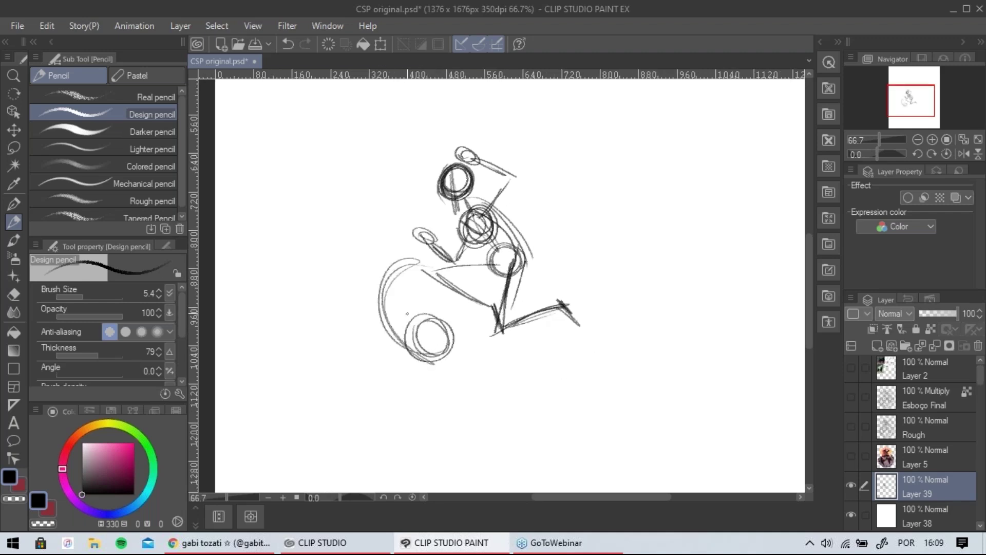
{"action": "left_click_drag", "start_coordinate": [398, 334], "coordinate": [431, 398]}
{"action": "left_click_drag", "start_coordinate": [392, 333], "coordinate": [441, 413]}
{"action": "left_click_drag", "start_coordinate": [417, 361], "coordinate": [448, 379]}
{"action": "left_click_drag", "start_coordinate": [369, 313], "coordinate": [354, 272]}
Sketch a matching circle on the right with trailing lines, small looped ornaments and a tall curved outer outline.
{"action": "left_click_drag", "start_coordinate": [545, 347], "coordinate": [513, 321]}
{"action": "mouse_move", "coordinate": [488, 334]}
{"action": "left_mouse_down"}
{"action": "mouse_move", "coordinate": [497, 351]}
{"action": "mouse_move", "coordinate": [509, 312]}
{"action": "mouse_move", "coordinate": [505, 340]}
{"action": "left_mouse_up"}
{"action": "mouse_move", "coordinate": [538, 306]}
{"action": "left_mouse_down"}
{"action": "mouse_move", "coordinate": [509, 339]}
{"action": "mouse_move", "coordinate": [575, 251]}
{"action": "left_mouse_up"}
{"action": "left_click_drag", "start_coordinate": [547, 303], "coordinate": [576, 251]}
{"action": "left_click_drag", "start_coordinate": [516, 328], "coordinate": [567, 251]}
{"action": "mouse_move", "coordinate": [546, 307]}
{"action": "left_mouse_down"}
{"action": "mouse_move", "coordinate": [529, 343]}
{"action": "mouse_move", "coordinate": [491, 359]}
{"action": "left_mouse_up"}
{"action": "mouse_move", "coordinate": [571, 297]}
{"action": "left_mouse_down"}
{"action": "mouse_move", "coordinate": [585, 278]}
{"action": "mouse_move", "coordinate": [567, 307]}
{"action": "mouse_move", "coordinate": [591, 327]}
{"action": "left_mouse_up"}
{"action": "mouse_move", "coordinate": [585, 193]}
{"action": "left_mouse_down"}
{"action": "mouse_move", "coordinate": [570, 255]}
{"action": "mouse_move", "coordinate": [584, 256]}
{"action": "left_mouse_up"}
{"action": "key", "text": "ctrl+z"}
{"action": "key", "text": "ctrl+z"}
{"action": "left_click_drag", "start_coordinate": [528, 211], "coordinate": [574, 258]}
{"action": "mouse_move", "coordinate": [529, 208]}
{"action": "left_mouse_down"}
{"action": "mouse_move", "coordinate": [564, 183]}
{"action": "mouse_move", "coordinate": [568, 262]}
{"action": "left_mouse_up"}
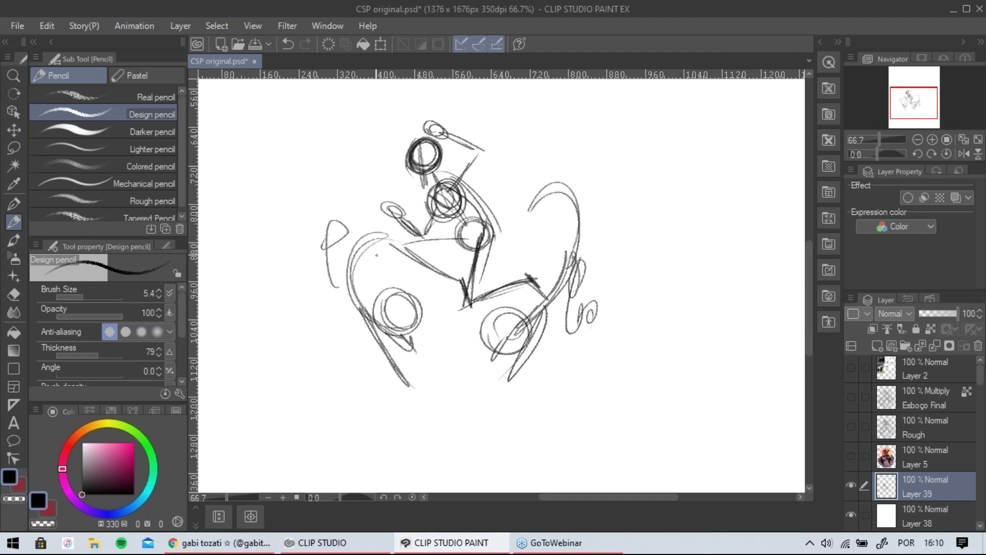
Add an arched top to the left curved outline and darken the circle on the right.
{"action": "left_click_drag", "start_coordinate": [370, 248], "coordinate": [393, 202]}
{"action": "mouse_move", "coordinate": [361, 256]}
{"action": "left_mouse_down"}
{"action": "mouse_move", "coordinate": [353, 236]}
{"action": "mouse_move", "coordinate": [390, 202]}
{"action": "left_mouse_up"}
{"action": "key", "text": "space"}
{"action": "mouse_move", "coordinate": [575, 305]}
{"action": "left_mouse_down"}
{"action": "mouse_move", "coordinate": [602, 332]}
{"action": "mouse_move", "coordinate": [525, 339]}
{"action": "mouse_move", "coordinate": [552, 360]}
{"action": "mouse_move", "coordinate": [529, 367]}
{"action": "left_mouse_up"}
{"action": "mouse_move", "coordinate": [419, 346]}
{"action": "left_mouse_down"}
{"action": "mouse_move", "coordinate": [439, 329]}
{"action": "mouse_move", "coordinate": [411, 336]}
{"action": "left_mouse_up"}
{"action": "key", "text": "space"}
{"action": "mouse_move", "coordinate": [476, 256]}
{"action": "left_mouse_down"}
{"action": "mouse_move", "coordinate": [493, 293]}
{"action": "mouse_move", "coordinate": [469, 239]}
{"action": "left_mouse_up"}
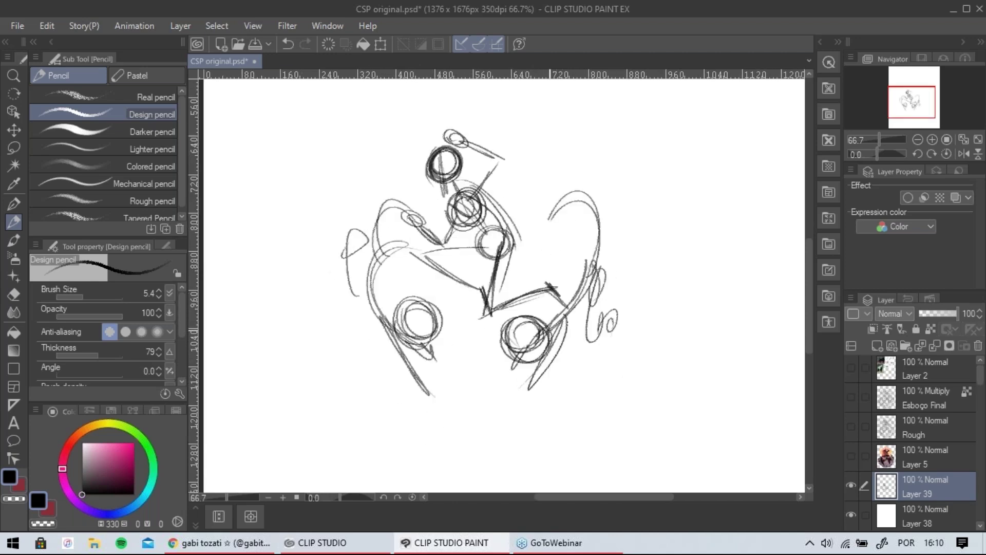
Sketch a wide, rounded bowl-shaped outline around the two lower circles using repeated overlapping strokes.
{"action": "mouse_move", "coordinate": [343, 316]}
{"action": "left_mouse_down"}
{"action": "mouse_move", "coordinate": [369, 353]}
{"action": "mouse_move", "coordinate": [457, 410]}
{"action": "mouse_move", "coordinate": [580, 365]}
{"action": "mouse_move", "coordinate": [483, 411]}
{"action": "mouse_move", "coordinate": [602, 347]}
{"action": "left_mouse_up"}
{"action": "mouse_move", "coordinate": [425, 405]}
{"action": "left_mouse_down"}
{"action": "mouse_move", "coordinate": [328, 302]}
{"action": "mouse_move", "coordinate": [355, 246]}
{"action": "left_mouse_up"}
{"action": "mouse_move", "coordinate": [329, 300]}
{"action": "left_mouse_down"}
{"action": "mouse_move", "coordinate": [508, 237]}
{"action": "mouse_move", "coordinate": [616, 306]}
{"action": "mouse_move", "coordinate": [572, 370]}
{"action": "mouse_move", "coordinate": [509, 404]}
{"action": "left_mouse_up"}
{"action": "mouse_move", "coordinate": [601, 336]}
{"action": "left_mouse_down"}
{"action": "mouse_move", "coordinate": [472, 416]}
{"action": "mouse_move", "coordinate": [379, 348]}
{"action": "left_mouse_up"}
{"action": "mouse_move", "coordinate": [343, 300]}
{"action": "left_mouse_down"}
{"action": "mouse_move", "coordinate": [462, 417]}
{"action": "mouse_move", "coordinate": [476, 415]}
{"action": "left_mouse_up"}
{"action": "left_click_drag", "start_coordinate": [369, 354], "coordinate": [478, 415]}
{"action": "mouse_move", "coordinate": [534, 371]}
{"action": "left_mouse_down"}
{"action": "mouse_move", "coordinate": [464, 412]}
{"action": "mouse_move", "coordinate": [552, 360]}
{"action": "left_mouse_up"}
{"action": "mouse_move", "coordinate": [476, 413]}
{"action": "left_mouse_down"}
{"action": "mouse_move", "coordinate": [580, 354]}
{"action": "mouse_move", "coordinate": [617, 326]}
{"action": "mouse_move", "coordinate": [610, 314]}
{"action": "mouse_move", "coordinate": [499, 421]}
{"action": "left_mouse_up"}
{"action": "left_click_drag", "start_coordinate": [578, 365], "coordinate": [438, 424]}
{"action": "left_click_drag", "start_coordinate": [395, 370], "coordinate": [480, 405]}
{"action": "mouse_move", "coordinate": [382, 370]}
{"action": "left_mouse_down"}
{"action": "mouse_move", "coordinate": [506, 417]}
{"action": "mouse_move", "coordinate": [490, 428]}
{"action": "left_mouse_up"}
{"action": "left_click_drag", "start_coordinate": [362, 333], "coordinate": [447, 418]}
{"action": "mouse_move", "coordinate": [431, 410]}
{"action": "left_mouse_down"}
{"action": "mouse_move", "coordinate": [342, 299]}
{"action": "mouse_move", "coordinate": [602, 280]}
{"action": "mouse_move", "coordinate": [473, 408]}
{"action": "left_mouse_up"}
Reinforce the bowl outline's sides and lower edge and add small oval leaf shapes along it.
{"action": "key", "text": "space"}
{"action": "left_click_drag", "start_coordinate": [511, 274], "coordinate": [508, 277]}
{"action": "mouse_move", "coordinate": [424, 377]}
{"action": "left_mouse_down"}
{"action": "mouse_move", "coordinate": [455, 414]}
{"action": "mouse_move", "coordinate": [486, 423]}
{"action": "left_mouse_up"}
{"action": "mouse_move", "coordinate": [518, 425]}
{"action": "left_mouse_down"}
{"action": "mouse_move", "coordinate": [605, 329]}
{"action": "mouse_move", "coordinate": [590, 351]}
{"action": "left_mouse_up"}
{"action": "mouse_move", "coordinate": [360, 310]}
{"action": "left_mouse_down"}
{"action": "mouse_move", "coordinate": [343, 362]}
{"action": "mouse_move", "coordinate": [383, 385]}
{"action": "mouse_move", "coordinate": [394, 379]}
{"action": "left_mouse_up"}
{"action": "key", "text": "space"}
{"action": "left_click_drag", "start_coordinate": [456, 313], "coordinate": [457, 349]}
{"action": "mouse_move", "coordinate": [365, 301]}
{"action": "left_mouse_down"}
{"action": "mouse_move", "coordinate": [352, 204]}
{"action": "mouse_move", "coordinate": [363, 312]}
{"action": "left_mouse_up"}
Undo the first side strokes and sketch a tall arch with a pointed peak above the figure.
{"action": "left_click_drag", "start_coordinate": [347, 204], "coordinate": [370, 145]}
{"action": "key", "text": "ctrl+z"}
{"action": "key", "text": "ctrl+z"}
{"action": "key", "text": "space"}
{"action": "left_click_drag", "start_coordinate": [425, 204], "coordinate": [415, 235]}
{"action": "left_click_drag", "start_coordinate": [345, 204], "coordinate": [356, 343]}
{"action": "mouse_move", "coordinate": [349, 308]}
{"action": "left_mouse_down"}
{"action": "mouse_move", "coordinate": [349, 174]}
{"action": "mouse_move", "coordinate": [388, 139]}
{"action": "mouse_move", "coordinate": [461, 92]}
{"action": "mouse_move", "coordinate": [458, 114]}
{"action": "mouse_move", "coordinate": [483, 142]}
{"action": "mouse_move", "coordinate": [529, 149]}
{"action": "left_mouse_up"}
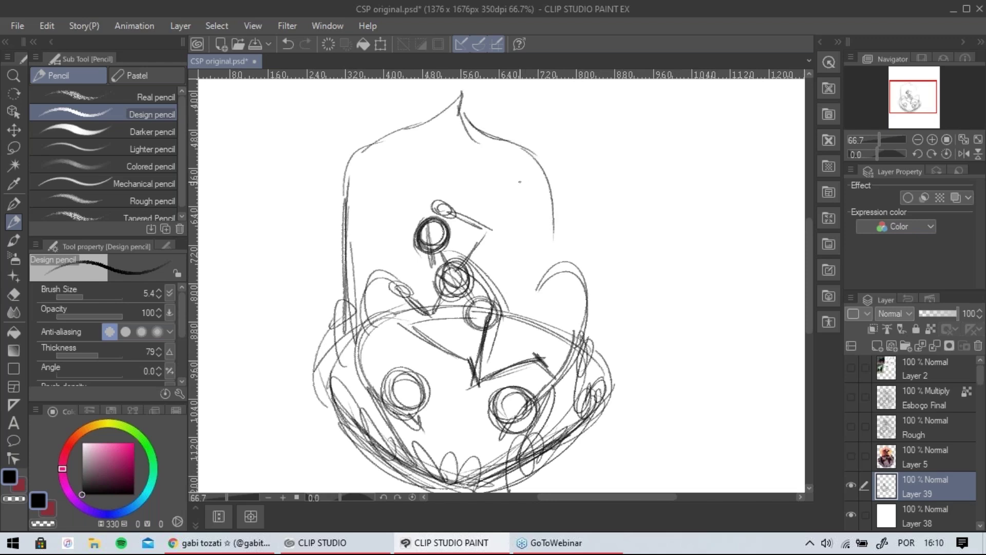
Undo the arch's right side and redraw it, then reinforce the peak and left side with repeated strokes.
{"action": "key", "text": "ctrl+z"}
{"action": "mouse_move", "coordinate": [461, 105]}
{"action": "left_mouse_down"}
{"action": "mouse_move", "coordinate": [556, 146]}
{"action": "mouse_move", "coordinate": [575, 265]}
{"action": "left_mouse_up"}
{"action": "left_click_drag", "start_coordinate": [564, 160], "coordinate": [584, 317]}
{"action": "left_click_drag", "start_coordinate": [578, 178], "coordinate": [583, 338]}
{"action": "mouse_move", "coordinate": [568, 160]}
{"action": "left_mouse_down"}
{"action": "mouse_move", "coordinate": [581, 234]}
{"action": "mouse_move", "coordinate": [466, 97]}
{"action": "left_mouse_up"}
{"action": "left_click_drag", "start_coordinate": [538, 149], "coordinate": [457, 89]}
{"action": "mouse_move", "coordinate": [441, 129]}
{"action": "left_mouse_down"}
{"action": "mouse_move", "coordinate": [457, 91]}
{"action": "mouse_move", "coordinate": [337, 185]}
{"action": "left_mouse_up"}
{"action": "left_click_drag", "start_coordinate": [376, 148], "coordinate": [338, 267]}
{"action": "left_click_drag", "start_coordinate": [357, 162], "coordinate": [348, 338]}
Refine the pointed arch's shoulders and extend its heavier side lines down to the bowl outline, undoing stray strokes.
{"action": "mouse_move", "coordinate": [496, 299]}
{"action": "left_mouse_down"}
{"action": "mouse_move", "coordinate": [498, 273]}
{"action": "mouse_move", "coordinate": [499, 308]}
{"action": "left_mouse_up"}
{"action": "left_click_drag", "start_coordinate": [460, 91], "coordinate": [366, 152]}
{"action": "key", "text": "ctrl+z"}
{"action": "left_click_drag", "start_coordinate": [462, 113], "coordinate": [354, 190]}
{"action": "mouse_move", "coordinate": [399, 149]}
{"action": "left_mouse_down"}
{"action": "mouse_move", "coordinate": [351, 225]}
{"action": "mouse_move", "coordinate": [352, 291]}
{"action": "left_mouse_up"}
{"action": "left_click_drag", "start_coordinate": [483, 115], "coordinate": [560, 174]}
{"action": "key", "text": "ctrl+z"}
{"action": "left_click_drag", "start_coordinate": [518, 140], "coordinate": [571, 216]}
{"action": "left_click_drag", "start_coordinate": [561, 166], "coordinate": [574, 297]}
{"action": "left_click_drag", "start_coordinate": [578, 213], "coordinate": [583, 350]}
{"action": "left_click_drag", "start_coordinate": [591, 238], "coordinate": [584, 330]}
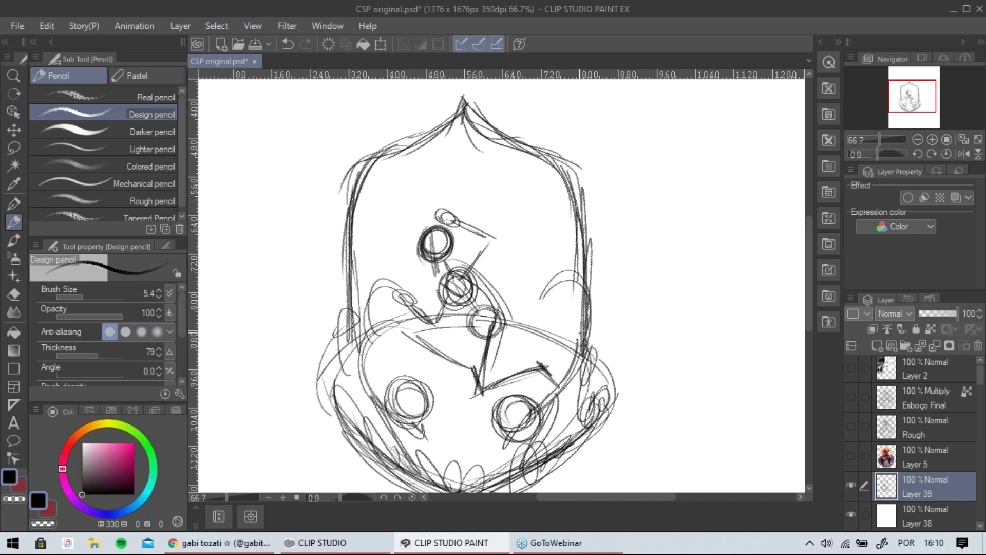
Sketch a sweeping curved band behind the figure and three small stars inside the arch.
{"action": "left_click_drag", "start_coordinate": [566, 266], "coordinate": [559, 214]}
{"action": "mouse_move", "coordinate": [424, 186]}
{"action": "left_mouse_down"}
{"action": "mouse_move", "coordinate": [434, 221]}
{"action": "mouse_move", "coordinate": [411, 208]}
{"action": "left_mouse_up"}
{"action": "mouse_move", "coordinate": [522, 205]}
{"action": "left_mouse_down"}
{"action": "mouse_move", "coordinate": [531, 262]}
{"action": "mouse_move", "coordinate": [531, 228]}
{"action": "mouse_move", "coordinate": [473, 251]}
{"action": "mouse_move", "coordinate": [488, 256]}
{"action": "mouse_move", "coordinate": [484, 237]}
{"action": "left_mouse_up"}
{"action": "mouse_move", "coordinate": [487, 200]}
{"action": "left_mouse_down"}
{"action": "mouse_move", "coordinate": [520, 264]}
{"action": "mouse_move", "coordinate": [480, 277]}
{"action": "mouse_move", "coordinate": [547, 223]}
{"action": "mouse_move", "coordinate": [378, 167]}
{"action": "mouse_move", "coordinate": [529, 191]}
{"action": "mouse_move", "coordinate": [488, 269]}
{"action": "mouse_move", "coordinate": [389, 175]}
{"action": "left_mouse_up"}
{"action": "key", "text": "ctrl+z"}
{"action": "mouse_move", "coordinate": [320, 205]}
{"action": "left_mouse_down"}
{"action": "mouse_move", "coordinate": [341, 190]}
{"action": "mouse_move", "coordinate": [514, 264]}
{"action": "left_mouse_up"}
{"action": "left_click_drag", "start_coordinate": [393, 175], "coordinate": [552, 247]}
{"action": "mouse_move", "coordinate": [357, 173]}
{"action": "left_mouse_down"}
{"action": "mouse_move", "coordinate": [506, 275]}
{"action": "mouse_move", "coordinate": [452, 278]}
{"action": "left_mouse_up"}
{"action": "mouse_move", "coordinate": [582, 256]}
{"action": "left_mouse_down"}
{"action": "mouse_move", "coordinate": [599, 231]}
{"action": "mouse_move", "coordinate": [577, 253]}
{"action": "left_mouse_up"}
{"action": "left_click_drag", "start_coordinate": [518, 123], "coordinate": [529, 134]}
{"action": "mouse_move", "coordinate": [396, 130]}
{"action": "left_mouse_down"}
{"action": "mouse_move", "coordinate": [396, 145]}
{"action": "mouse_move", "coordinate": [406, 137]}
{"action": "left_mouse_up"}
{"action": "left_click_drag", "start_coordinate": [395, 191], "coordinate": [384, 216]}
Sketch leaves and foliage around the figure, along the arch's lower sides and at the bowl's outer left edge.
{"action": "left_click_drag", "start_coordinate": [567, 188], "coordinate": [563, 230]}
{"action": "left_click_drag", "start_coordinate": [554, 302], "coordinate": [562, 295]}
{"action": "mouse_move", "coordinate": [561, 300]}
{"action": "left_mouse_down"}
{"action": "mouse_move", "coordinate": [591, 282]}
{"action": "mouse_move", "coordinate": [592, 299]}
{"action": "left_mouse_up"}
{"action": "left_click_drag", "start_coordinate": [497, 300], "coordinate": [514, 323]}
{"action": "left_click_drag", "start_coordinate": [414, 264], "coordinate": [407, 291]}
{"action": "left_click_drag", "start_coordinate": [406, 292], "coordinate": [385, 281]}
{"action": "left_click_drag", "start_coordinate": [395, 299], "coordinate": [350, 281]}
{"action": "mouse_move", "coordinate": [353, 314]}
{"action": "left_mouse_down"}
{"action": "mouse_move", "coordinate": [333, 297]}
{"action": "mouse_move", "coordinate": [316, 311]}
{"action": "mouse_move", "coordinate": [308, 339]}
{"action": "left_mouse_up"}
{"action": "left_click_drag", "start_coordinate": [502, 222], "coordinate": [505, 259]}
{"action": "left_click_drag", "start_coordinate": [415, 294], "coordinate": [411, 333]}
{"action": "left_click_drag", "start_coordinate": [560, 280], "coordinate": [550, 249]}
{"action": "scroll", "coordinate": [572, 275], "scroll_direction": "down", "scroll_amount": 1}
{"action": "scroll", "coordinate": [572, 275], "scroll_direction": "up", "scroll_amount": 1}
{"action": "left_click_drag", "start_coordinate": [489, 282], "coordinate": [525, 290]}
{"action": "mouse_move", "coordinate": [440, 190]}
{"action": "left_mouse_down"}
{"action": "mouse_move", "coordinate": [475, 205]}
{"action": "mouse_move", "coordinate": [441, 215]}
{"action": "left_mouse_up"}
Enlarge the whole sketch on Layer 39 with a transform so that it fills most of the canvas.
{"action": "scroll", "coordinate": [493, 210], "scroll_direction": "down", "scroll_amount": 2}
{"action": "mouse_move", "coordinate": [583, 346]}
{"action": "left_mouse_down"}
{"action": "mouse_move", "coordinate": [531, 390]}
{"action": "mouse_move", "coordinate": [535, 381]}
{"action": "left_mouse_up"}
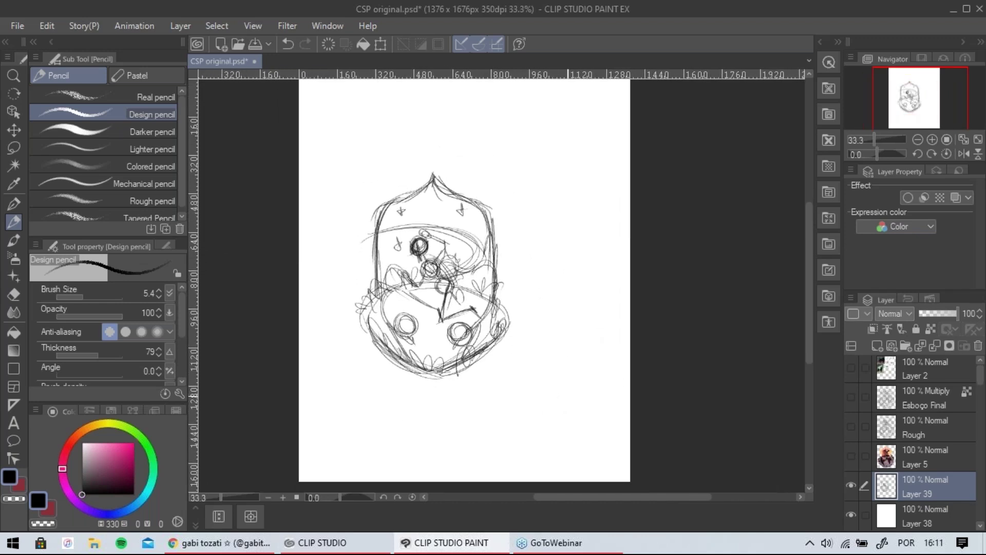
{"action": "key", "text": "ctrl+t"}
{"action": "left_click_drag", "start_coordinate": [605, 109], "coordinate": [632, 90]}
{"action": "left_click_drag", "start_coordinate": [553, 170], "coordinate": [518, 244]}
{"action": "left_click_drag", "start_coordinate": [536, 165], "coordinate": [574, 111]}
{"action": "left_click_drag", "start_coordinate": [538, 202], "coordinate": [561, 206]}
{"action": "left_click_drag", "start_coordinate": [338, 115], "coordinate": [320, 88]}
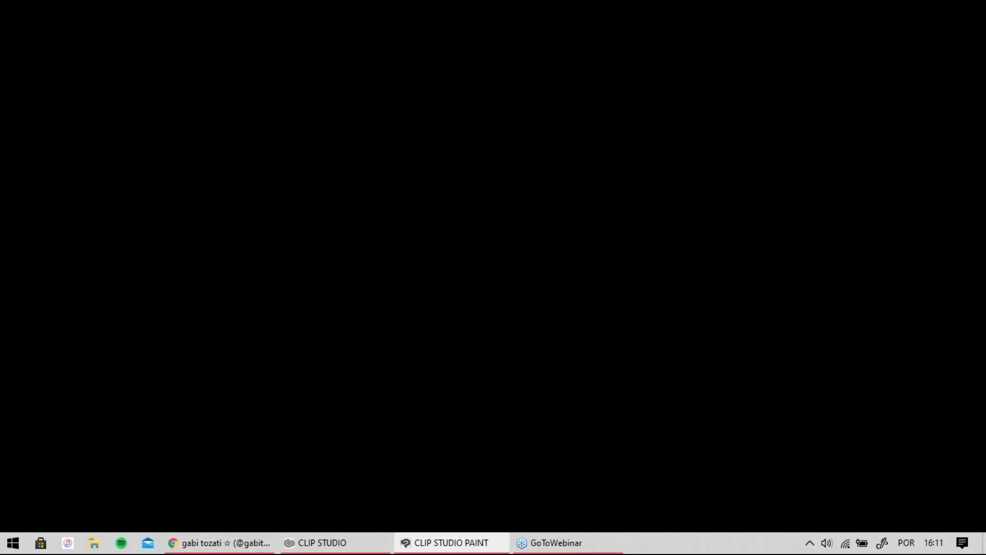
{"action": "key", "text": "Return"}
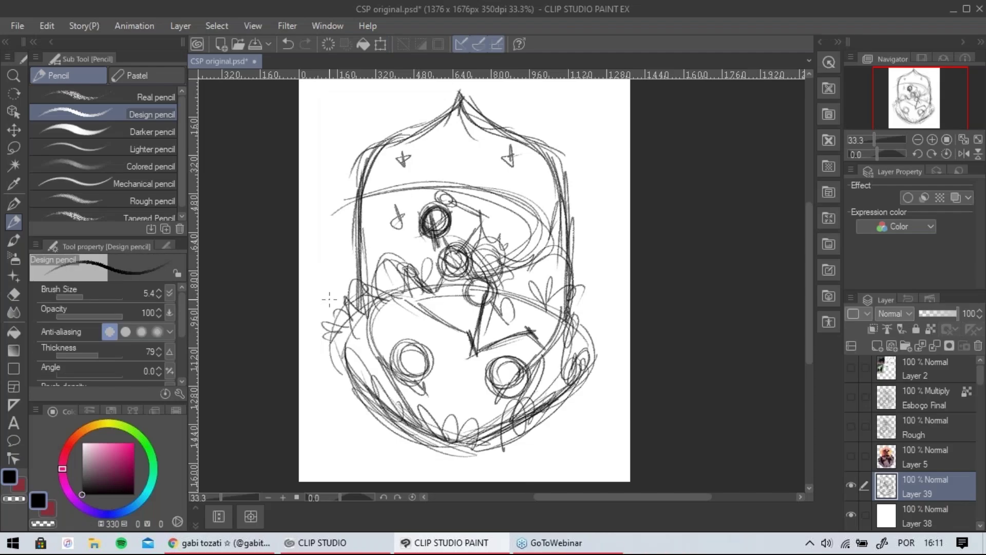
Hide the sketch on Layer 39 and show the reference images on Layer 2.
{"action": "mouse_move", "coordinate": [450, 281]}
{"action": "left_mouse_down"}
{"action": "mouse_move", "coordinate": [459, 302]}
{"action": "mouse_move", "coordinate": [448, 291]}
{"action": "left_mouse_up"}
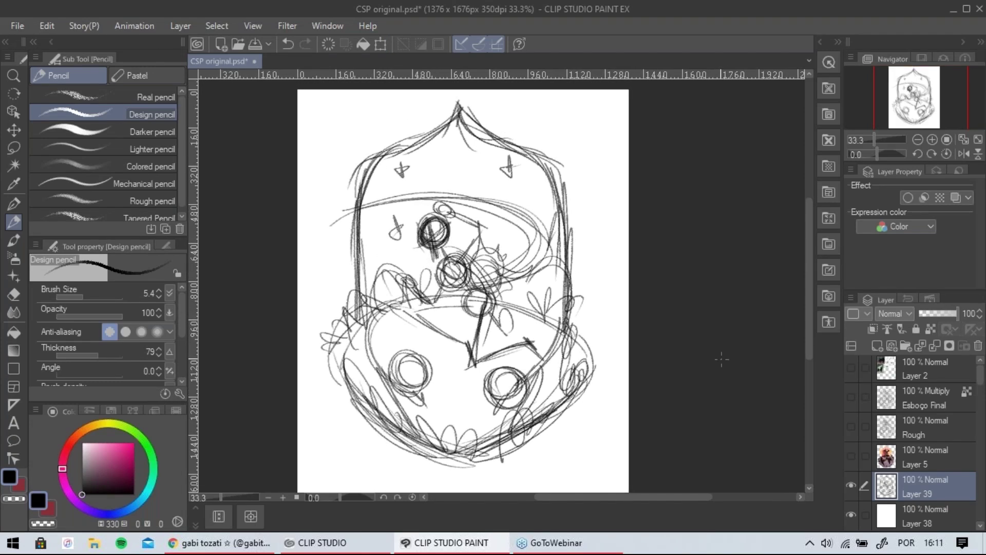
{"action": "left_click", "coordinate": [854, 485]}
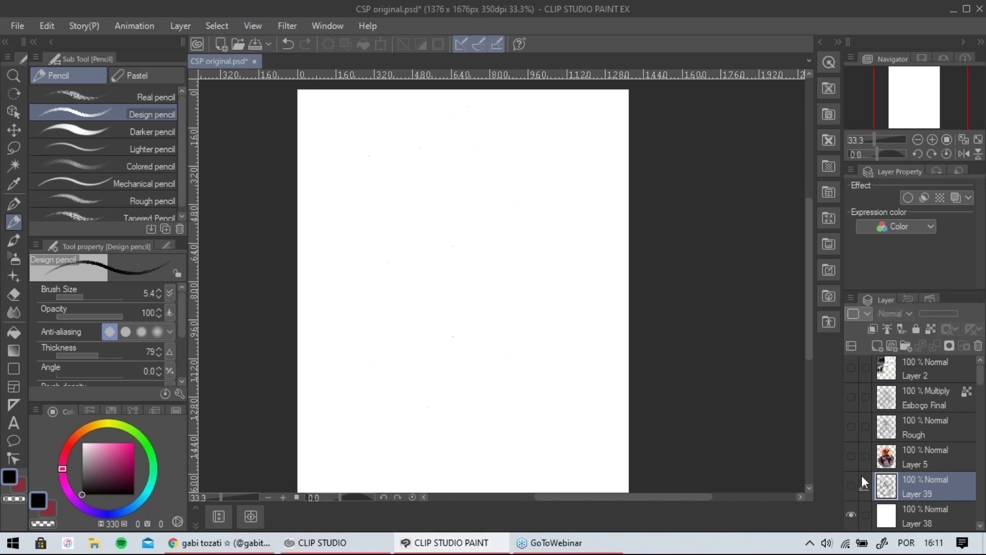
{"action": "left_click", "coordinate": [851, 369]}
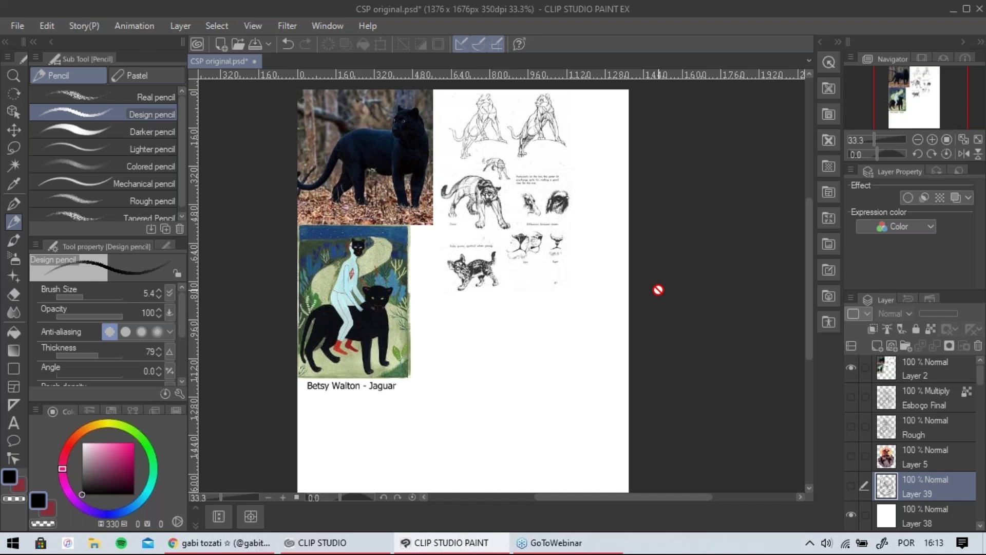
Examine the black panther photo, the big-cat anatomy studies and the Betsy Walton Jaguar painting on the reference layer.
{"action": "scroll", "coordinate": [657, 289], "scroll_direction": "up", "scroll_amount": 2}
{"action": "mouse_move", "coordinate": [388, 233]}
{"action": "left_mouse_down"}
{"action": "mouse_move", "coordinate": [471, 356]}
{"action": "mouse_move", "coordinate": [494, 348]}
{"action": "mouse_move", "coordinate": [454, 348]}
{"action": "mouse_move", "coordinate": [459, 323]}
{"action": "left_mouse_up"}
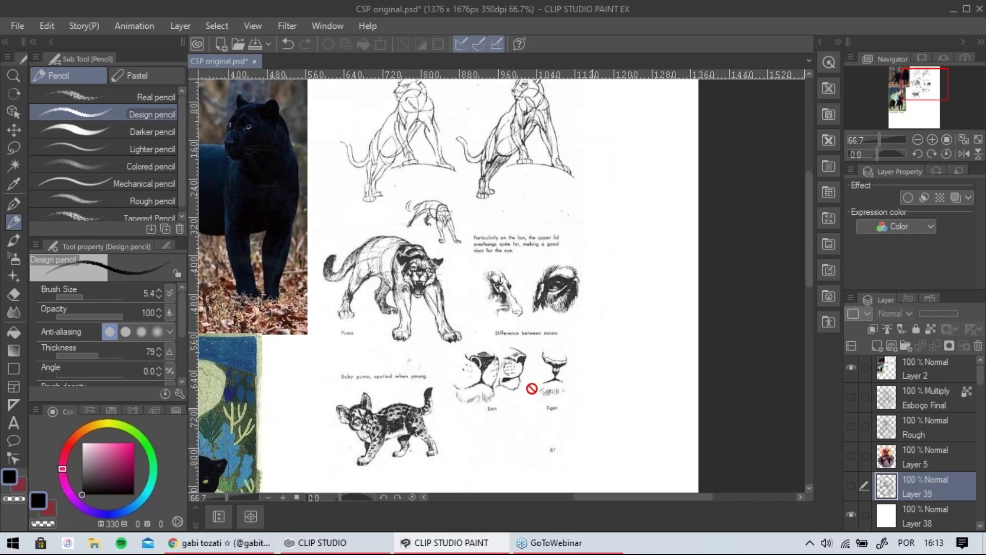
{"action": "left_click_drag", "start_coordinate": [533, 343], "coordinate": [627, 396]}
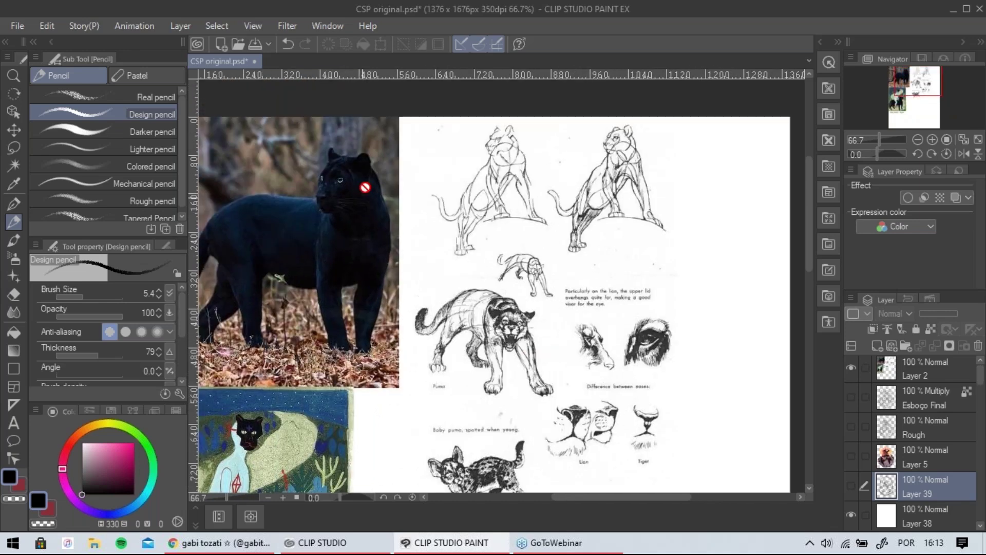
{"action": "mouse_move", "coordinate": [557, 314]}
{"action": "left_mouse_down"}
{"action": "mouse_move", "coordinate": [556, 272]}
{"action": "mouse_move", "coordinate": [570, 271]}
{"action": "left_mouse_up"}
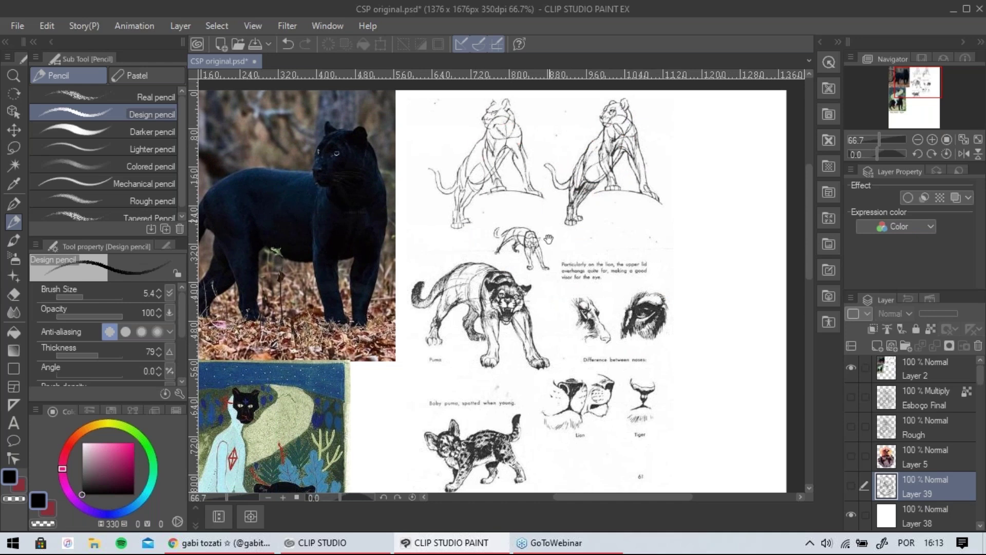
{"action": "left_click_drag", "start_coordinate": [477, 338], "coordinate": [559, 176]}
{"action": "left_click_drag", "start_coordinate": [500, 293], "coordinate": [577, 201]}
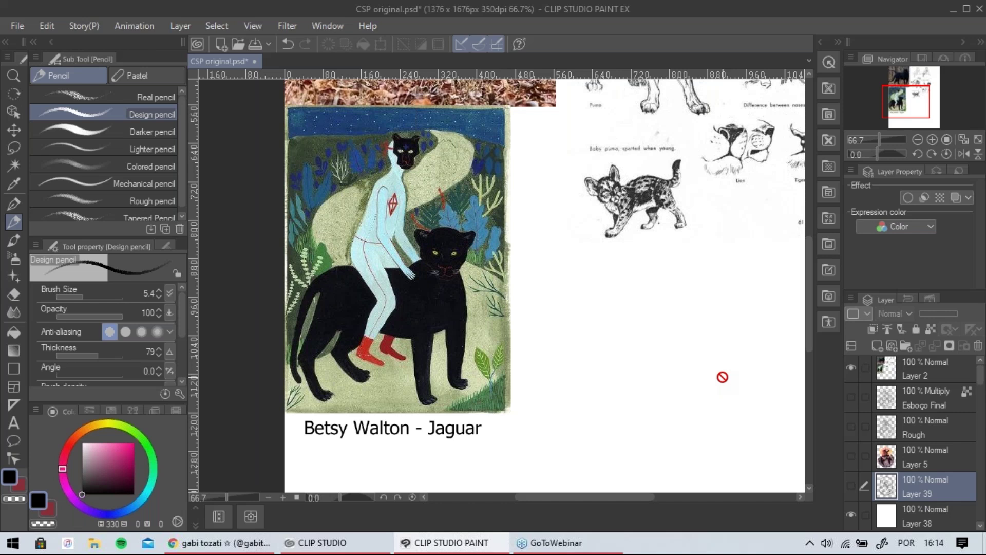
{"action": "mouse_move", "coordinate": [566, 192]}
{"action": "left_mouse_down"}
{"action": "mouse_move", "coordinate": [476, 229]}
{"action": "mouse_move", "coordinate": [488, 250]}
{"action": "left_mouse_up"}
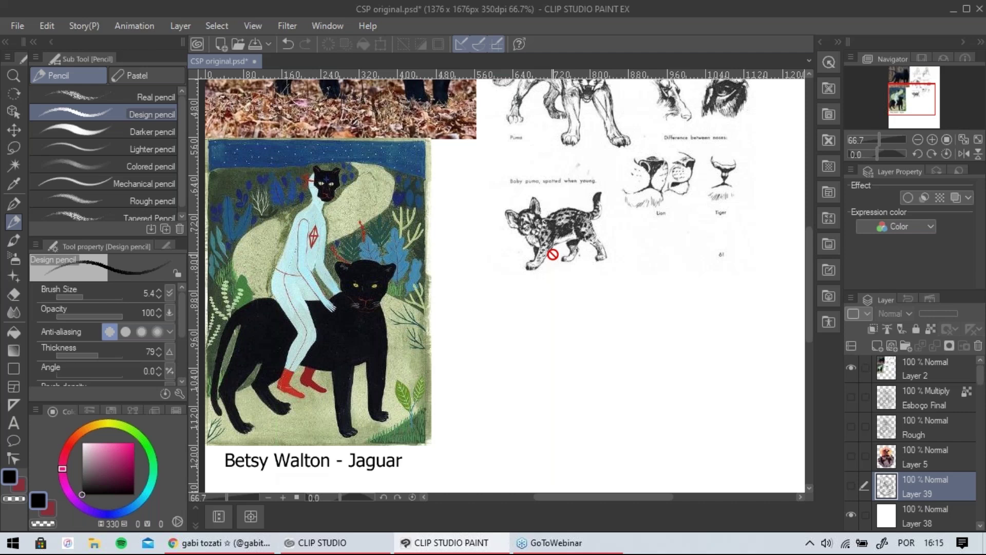
{"action": "left_click_drag", "start_coordinate": [496, 135], "coordinate": [493, 295]}
{"action": "left_click_drag", "start_coordinate": [549, 281], "coordinate": [540, 286]}
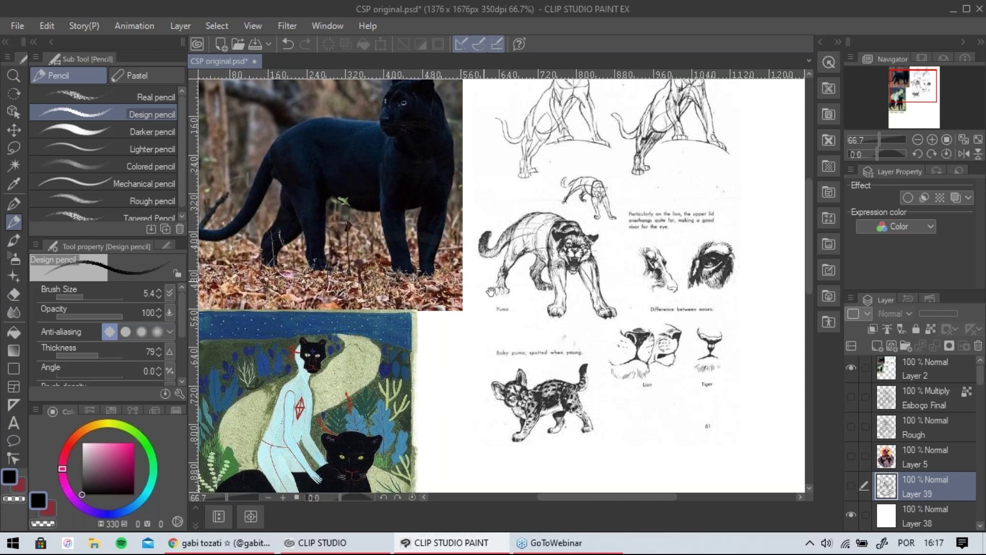
{"action": "scroll", "coordinate": [455, 288], "scroll_direction": "down", "scroll_amount": 5}
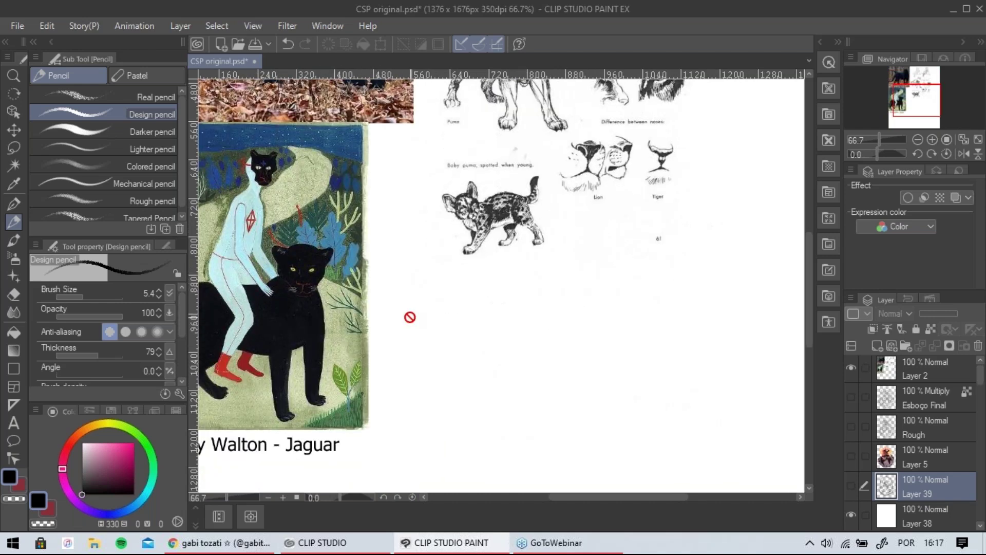
{"action": "scroll", "coordinate": [471, 244], "scroll_direction": "down", "scroll_amount": 1}
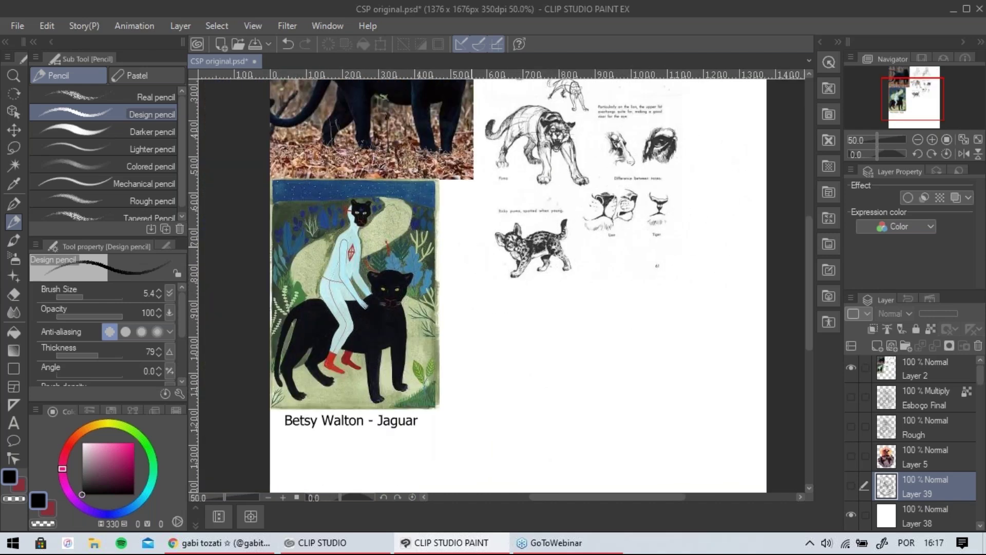
{"action": "left_click_drag", "start_coordinate": [533, 163], "coordinate": [517, 258]}
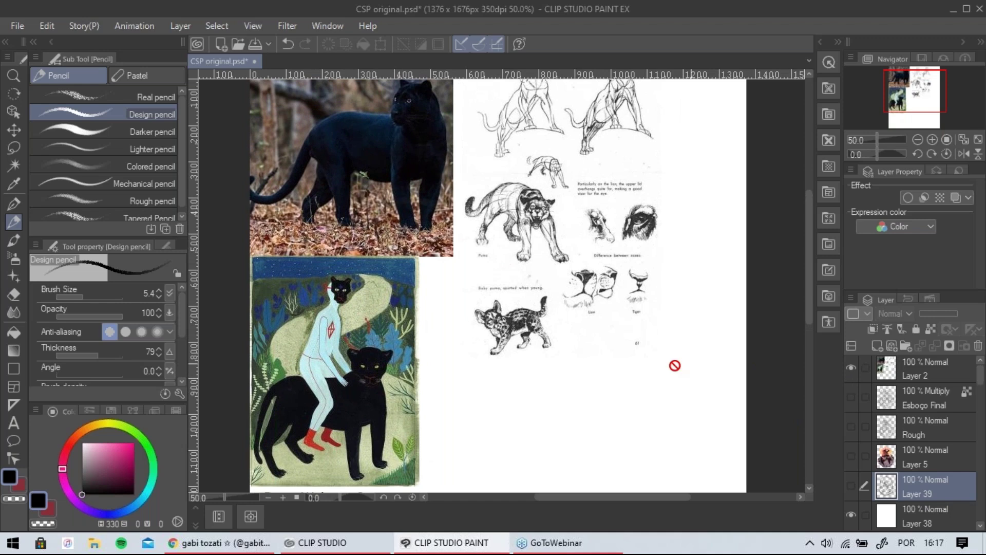
{"action": "scroll", "coordinate": [625, 344], "scroll_direction": "down", "scroll_amount": 1}
{"action": "scroll", "coordinate": [625, 344], "scroll_direction": "up", "scroll_amount": 1}
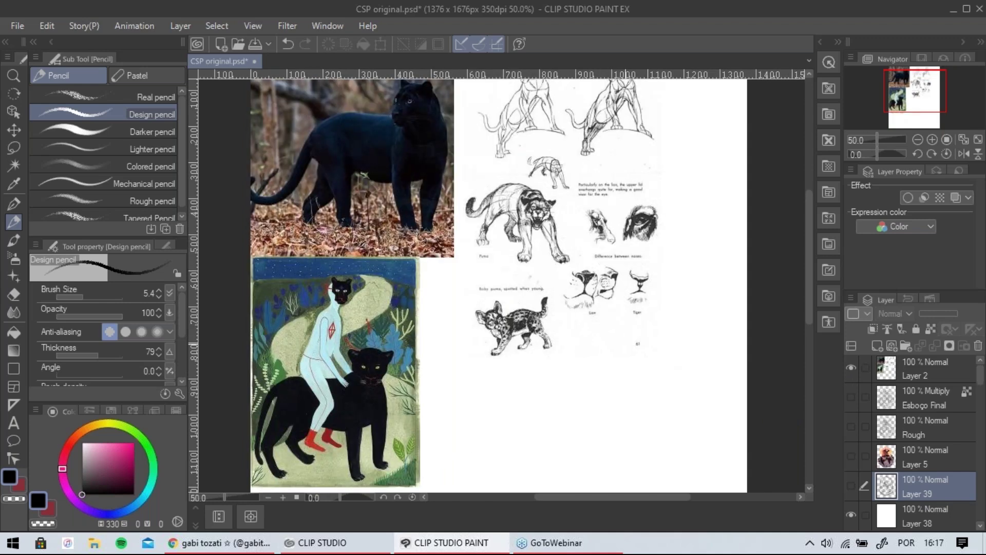
Hide the reference images on Layer 2.
{"action": "left_click_drag", "start_coordinate": [529, 275], "coordinate": [535, 322]}
{"action": "left_click_drag", "start_coordinate": [679, 387], "coordinate": [635, 344]}
{"action": "left_click", "coordinate": [851, 368]}
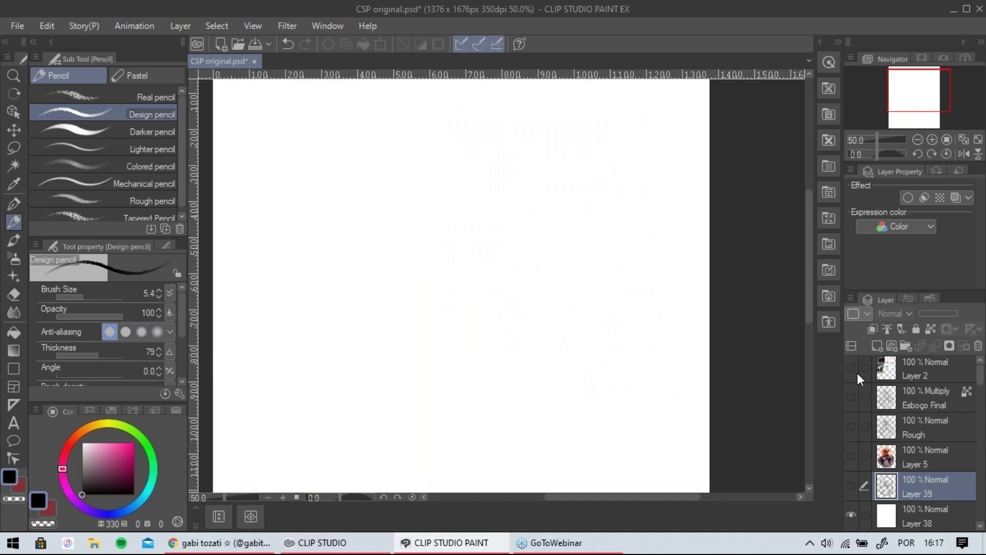
Show the composition sketch on Layer 39 again.
{"action": "left_click", "coordinate": [850, 486]}
{"action": "left_click_drag", "start_coordinate": [644, 415], "coordinate": [659, 310]}
{"action": "scroll", "coordinate": [650, 312], "scroll_direction": "down", "scroll_amount": 1}
{"action": "left_click_drag", "start_coordinate": [524, 261], "coordinate": [496, 259]}
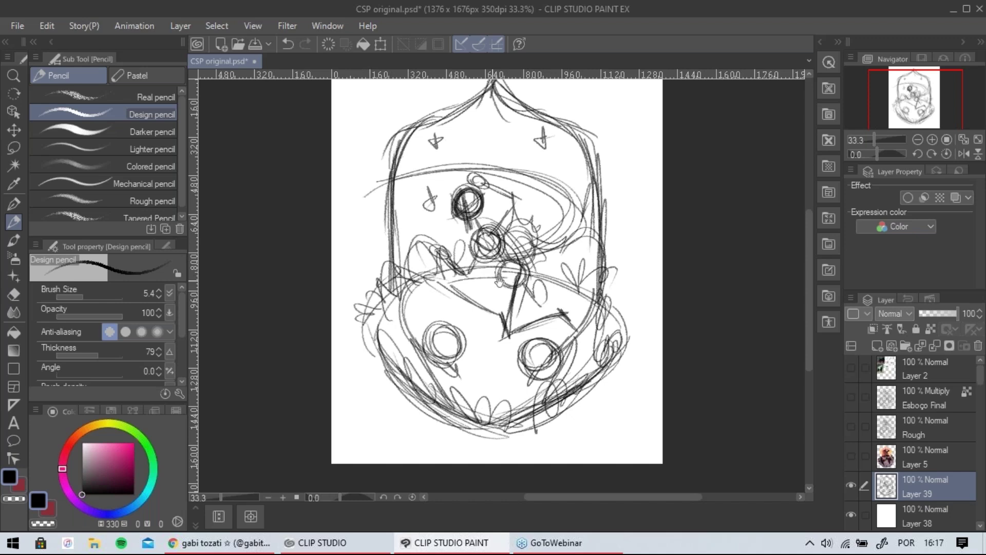
Set the pencil's brush size to 7.4 and sketch another circle beside the figure's dark head circle plus strokes around the lower-right circle.
{"action": "left_click", "coordinate": [86, 296]}
{"action": "left_click_drag", "start_coordinate": [413, 280], "coordinate": [432, 390]}
{"action": "left_click_drag", "start_coordinate": [415, 338], "coordinate": [442, 399]}
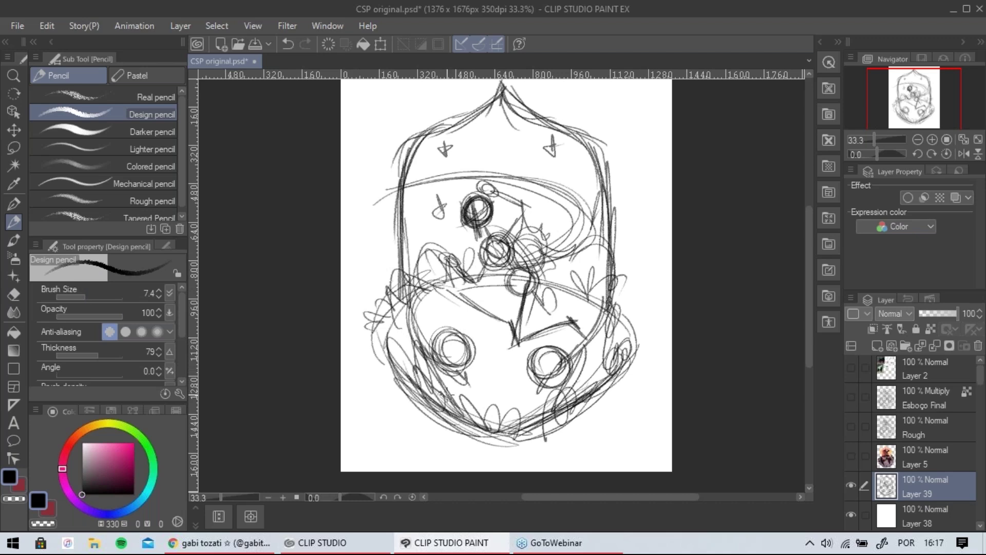
{"action": "mouse_move", "coordinate": [494, 205]}
{"action": "left_mouse_down"}
{"action": "mouse_move", "coordinate": [508, 180]}
{"action": "mouse_move", "coordinate": [529, 197]}
{"action": "mouse_move", "coordinate": [537, 212]}
{"action": "mouse_move", "coordinate": [516, 246]}
{"action": "left_mouse_up"}
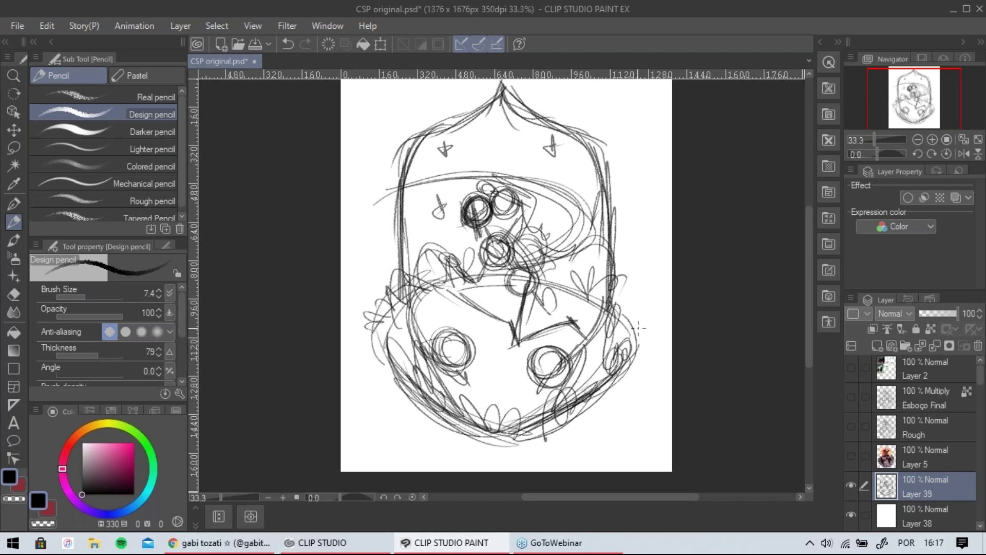
{"action": "mouse_move", "coordinate": [514, 183]}
{"action": "left_mouse_down"}
{"action": "mouse_move", "coordinate": [486, 215]}
{"action": "mouse_move", "coordinate": [504, 218]}
{"action": "left_mouse_up"}
{"action": "left_click_drag", "start_coordinate": [499, 188], "coordinate": [490, 196]}
{"action": "mouse_move", "coordinate": [554, 359]}
{"action": "left_mouse_down"}
{"action": "mouse_move", "coordinate": [565, 382]}
{"action": "mouse_move", "coordinate": [555, 411]}
{"action": "left_mouse_up"}
{"action": "left_click_drag", "start_coordinate": [550, 365], "coordinate": [515, 396]}
{"action": "left_click_drag", "start_coordinate": [585, 349], "coordinate": [568, 398]}
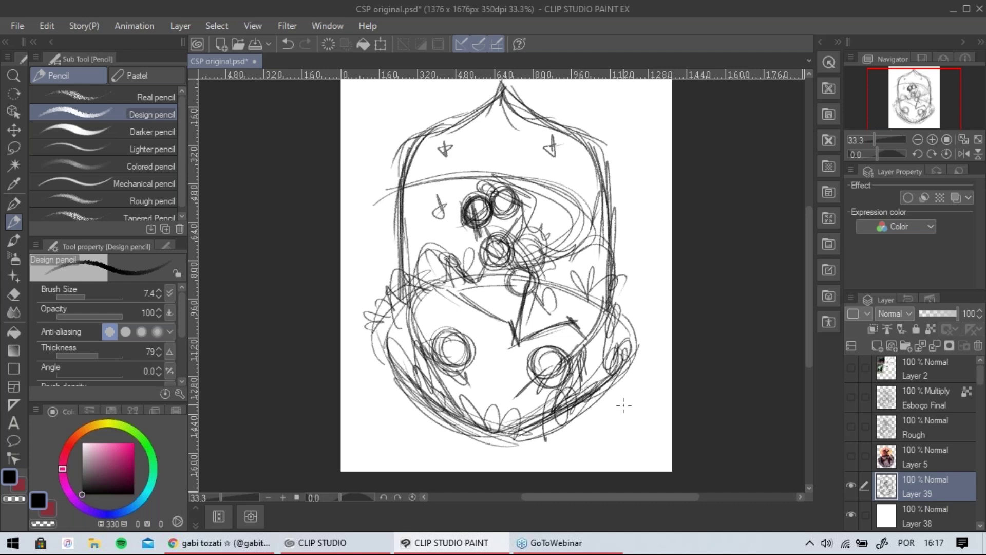
Set the pencil's brush size to 9.2 and hide the sketch on Layer 39.
{"action": "left_click", "coordinate": [87, 296]}
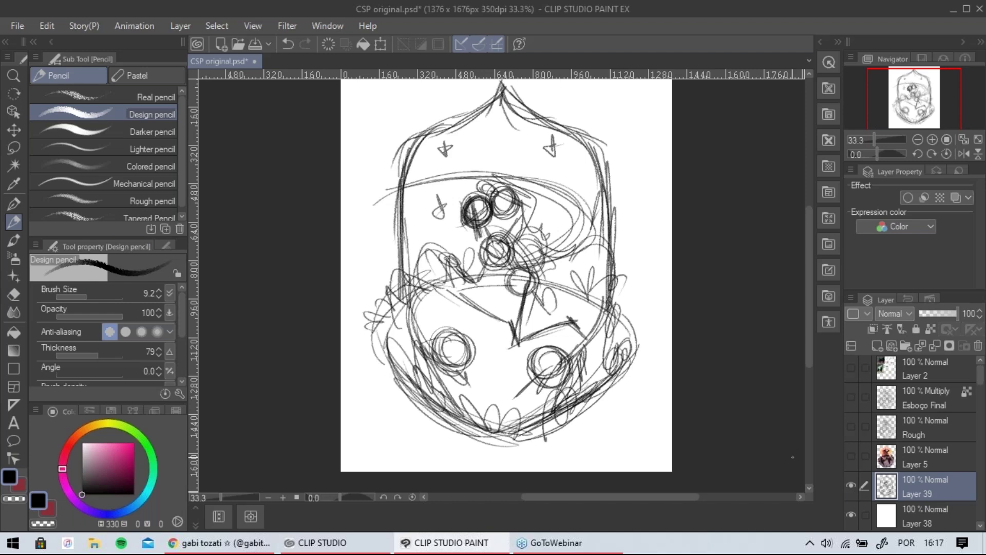
{"action": "left_click", "coordinate": [852, 487]}
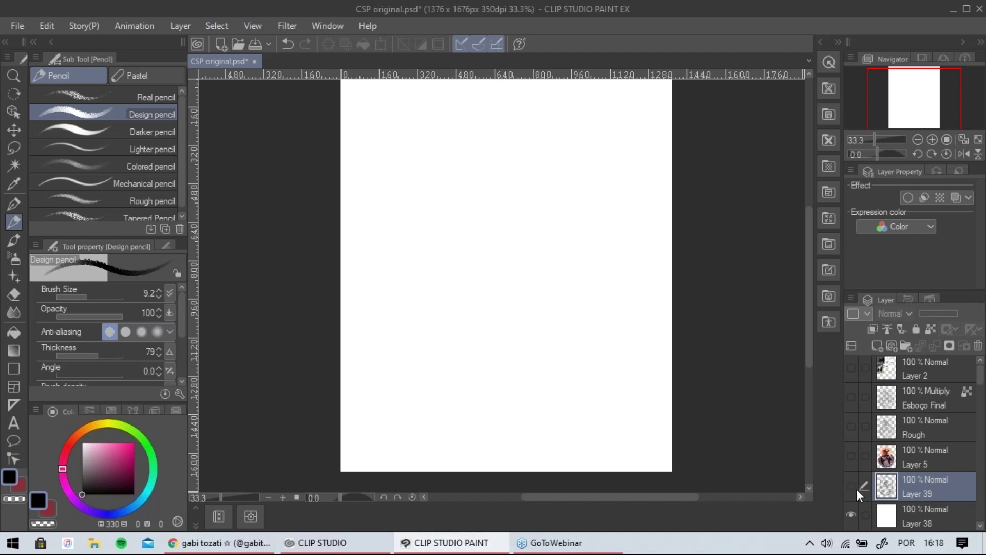
{"action": "left_click", "coordinate": [856, 487]}
{"action": "left_click", "coordinate": [853, 489]}
{"action": "scroll", "coordinate": [550, 249], "scroll_direction": "up", "scroll_amount": 1}
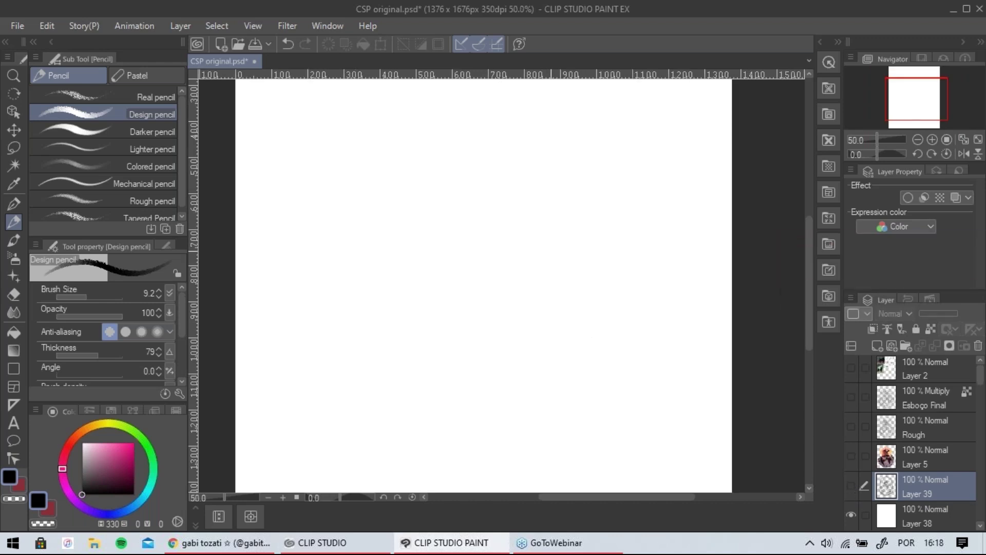
Add a new blank layer above Layer 39 and set the pencil's brush size to 7.4.
{"action": "key", "text": "ctrl+shift+n"}
{"action": "mouse_move", "coordinate": [449, 226]}
{"action": "left_mouse_down"}
{"action": "mouse_move", "coordinate": [483, 226]}
{"action": "mouse_move", "coordinate": [477, 244]}
{"action": "left_mouse_up"}
{"action": "key", "text": "ctrl+z"}
{"action": "mouse_move", "coordinate": [485, 175]}
{"action": "left_mouse_down"}
{"action": "mouse_move", "coordinate": [537, 221]}
{"action": "mouse_move", "coordinate": [534, 271]}
{"action": "left_mouse_up"}
{"action": "key", "text": "ctrl+z"}
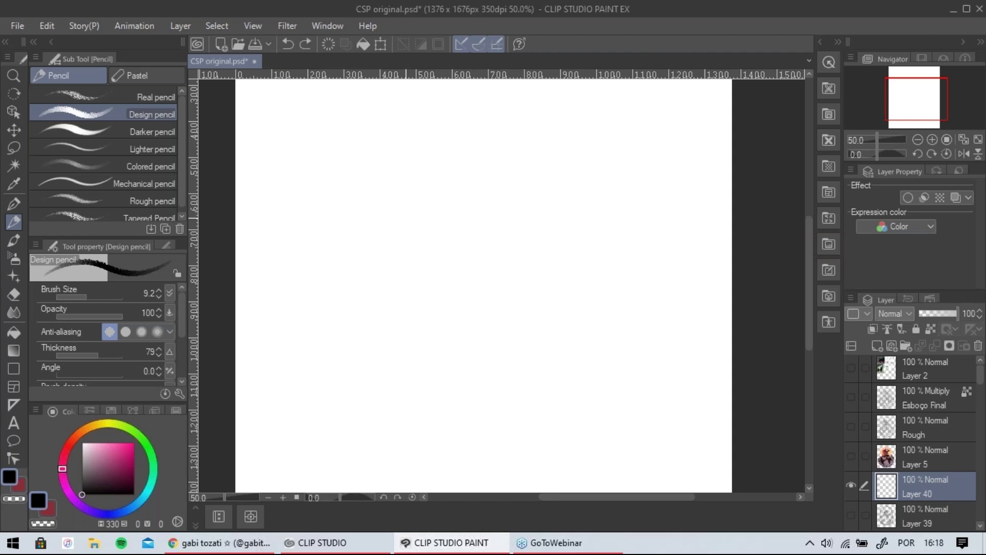
{"action": "scroll", "coordinate": [402, 226], "scroll_direction": "up", "scroll_amount": 1}
{"action": "left_click_drag", "start_coordinate": [89, 297], "coordinate": [86, 297]}
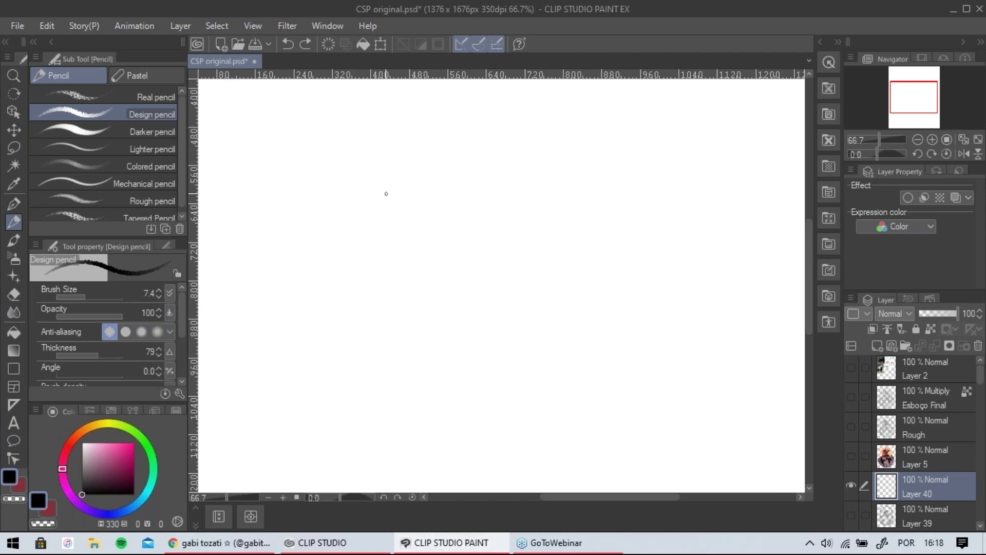
Sketch an upright front-facing stick figure with a circle head, boxy torso, triangular pelvis, straight limbs, oval hands and simple feet.
{"action": "mouse_move", "coordinate": [369, 155]}
{"action": "left_mouse_down"}
{"action": "mouse_move", "coordinate": [340, 154]}
{"action": "mouse_move", "coordinate": [366, 146]}
{"action": "mouse_move", "coordinate": [350, 188]}
{"action": "mouse_move", "coordinate": [364, 188]}
{"action": "mouse_move", "coordinate": [320, 217]}
{"action": "mouse_move", "coordinate": [311, 262]}
{"action": "left_mouse_up"}
{"action": "left_click_drag", "start_coordinate": [360, 186], "coordinate": [393, 273]}
{"action": "key", "text": "ctrl+z"}
{"action": "mouse_move", "coordinate": [368, 189]}
{"action": "left_mouse_down"}
{"action": "mouse_move", "coordinate": [388, 266]}
{"action": "mouse_move", "coordinate": [371, 198]}
{"action": "mouse_move", "coordinate": [341, 241]}
{"action": "mouse_move", "coordinate": [365, 233]}
{"action": "left_mouse_up"}
{"action": "key", "text": "ctrl+z"}
{"action": "left_click_drag", "start_coordinate": [348, 224], "coordinate": [345, 257]}
{"action": "mouse_move", "coordinate": [364, 259]}
{"action": "left_mouse_down"}
{"action": "mouse_move", "coordinate": [328, 255]}
{"action": "mouse_move", "coordinate": [337, 289]}
{"action": "mouse_move", "coordinate": [366, 262]}
{"action": "mouse_move", "coordinate": [335, 334]}
{"action": "mouse_move", "coordinate": [339, 395]}
{"action": "left_mouse_up"}
{"action": "left_click_drag", "start_coordinate": [351, 268], "coordinate": [363, 407]}
{"action": "mouse_move", "coordinate": [363, 392]}
{"action": "left_mouse_down"}
{"action": "mouse_move", "coordinate": [378, 403]}
{"action": "mouse_move", "coordinate": [305, 403]}
{"action": "mouse_move", "coordinate": [389, 406]}
{"action": "left_mouse_up"}
{"action": "mouse_move", "coordinate": [314, 266]}
{"action": "left_mouse_down"}
{"action": "mouse_move", "coordinate": [309, 284]}
{"action": "mouse_move", "coordinate": [319, 280]}
{"action": "mouse_move", "coordinate": [315, 267]}
{"action": "left_mouse_up"}
{"action": "mouse_move", "coordinate": [390, 271]}
{"action": "left_mouse_down"}
{"action": "mouse_move", "coordinate": [394, 301]}
{"action": "mouse_move", "coordinate": [390, 273]}
{"action": "left_mouse_up"}
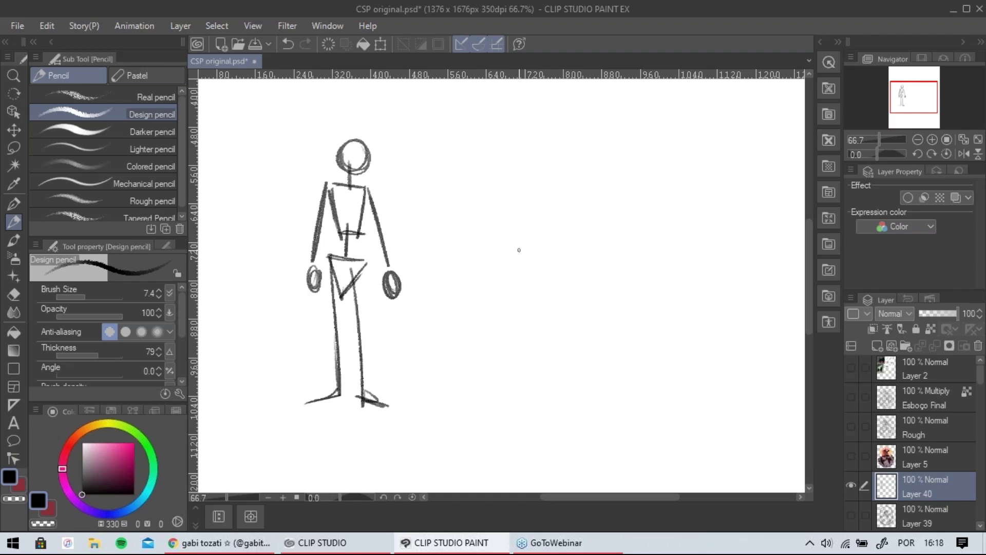
Thicken the upright figure's arms, torso and legs with parallel strokes.
{"action": "left_click_drag", "start_coordinate": [471, 201], "coordinate": [436, 195]}
{"action": "left_click_drag", "start_coordinate": [331, 189], "coordinate": [323, 240]}
{"action": "mouse_move", "coordinate": [329, 200]}
{"action": "left_mouse_down"}
{"action": "mouse_move", "coordinate": [334, 385]}
{"action": "mouse_move", "coordinate": [327, 266]}
{"action": "left_mouse_up"}
{"action": "mouse_move", "coordinate": [298, 230]}
{"action": "left_mouse_down"}
{"action": "mouse_move", "coordinate": [289, 382]}
{"action": "mouse_move", "coordinate": [297, 241]}
{"action": "mouse_move", "coordinate": [306, 390]}
{"action": "left_mouse_up"}
{"action": "left_click_drag", "start_coordinate": [305, 264], "coordinate": [313, 282]}
{"action": "mouse_move", "coordinate": [315, 365]}
{"action": "left_mouse_down"}
{"action": "mouse_move", "coordinate": [311, 296]}
{"action": "mouse_move", "coordinate": [319, 387]}
{"action": "left_mouse_up"}
{"action": "mouse_move", "coordinate": [290, 184]}
{"action": "left_mouse_down"}
{"action": "mouse_move", "coordinate": [297, 240]}
{"action": "mouse_move", "coordinate": [297, 190]}
{"action": "mouse_move", "coordinate": [269, 284]}
{"action": "mouse_move", "coordinate": [283, 290]}
{"action": "left_mouse_up"}
{"action": "mouse_move", "coordinate": [326, 195]}
{"action": "left_mouse_down"}
{"action": "mouse_move", "coordinate": [360, 285]}
{"action": "mouse_move", "coordinate": [353, 294]}
{"action": "left_mouse_up"}
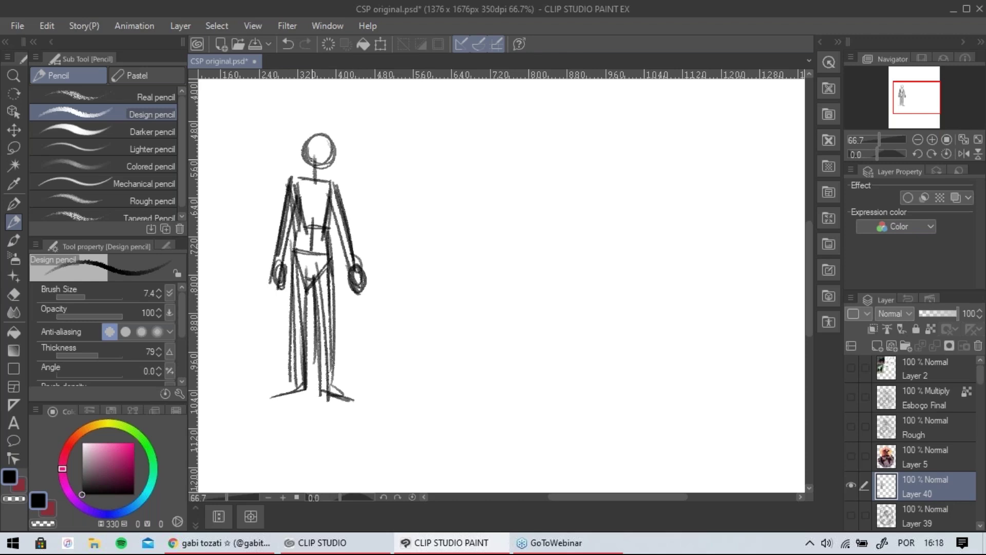
Add a neck and a loose hair outline to the upright figure and reinforce its legs.
{"action": "mouse_move", "coordinate": [315, 167]}
{"action": "left_mouse_down"}
{"action": "mouse_move", "coordinate": [292, 180]}
{"action": "mouse_move", "coordinate": [316, 156]}
{"action": "mouse_move", "coordinate": [302, 168]}
{"action": "mouse_move", "coordinate": [302, 132]}
{"action": "mouse_move", "coordinate": [331, 137]}
{"action": "mouse_move", "coordinate": [298, 131]}
{"action": "mouse_move", "coordinate": [337, 132]}
{"action": "left_mouse_up"}
{"action": "key", "text": "ctrl+z"}
{"action": "mouse_move", "coordinate": [290, 276]}
{"action": "left_mouse_down"}
{"action": "mouse_move", "coordinate": [296, 395]}
{"action": "mouse_move", "coordinate": [271, 397]}
{"action": "mouse_move", "coordinate": [342, 395]}
{"action": "mouse_move", "coordinate": [329, 381]}
{"action": "left_mouse_up"}
{"action": "left_click_drag", "start_coordinate": [521, 294], "coordinate": [570, 293]}
{"action": "mouse_move", "coordinate": [494, 259]}
{"action": "left_mouse_down"}
{"action": "mouse_move", "coordinate": [460, 273]}
{"action": "mouse_move", "coordinate": [442, 261]}
{"action": "left_mouse_up"}
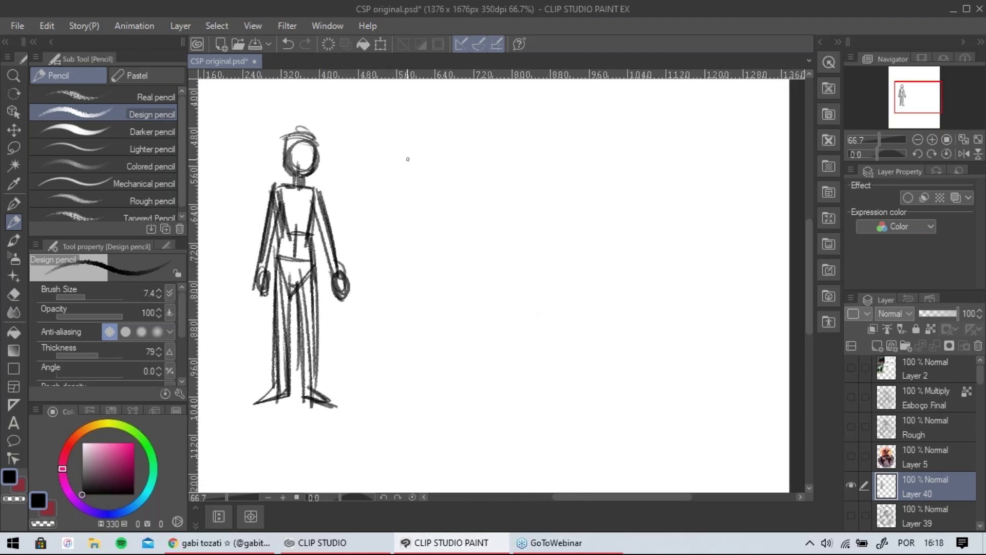
Start a second figure beside the upright one with a circle head, a curved spine line, tilted hips and leg lines.
{"action": "mouse_move", "coordinate": [403, 154]}
{"action": "left_mouse_down"}
{"action": "mouse_move", "coordinate": [441, 164]}
{"action": "mouse_move", "coordinate": [409, 182]}
{"action": "mouse_move", "coordinate": [400, 161]}
{"action": "mouse_move", "coordinate": [442, 166]}
{"action": "left_mouse_up"}
{"action": "mouse_move", "coordinate": [414, 159]}
{"action": "left_mouse_down"}
{"action": "mouse_move", "coordinate": [405, 170]}
{"action": "mouse_move", "coordinate": [436, 164]}
{"action": "mouse_move", "coordinate": [401, 143]}
{"action": "mouse_move", "coordinate": [405, 170]}
{"action": "left_mouse_up"}
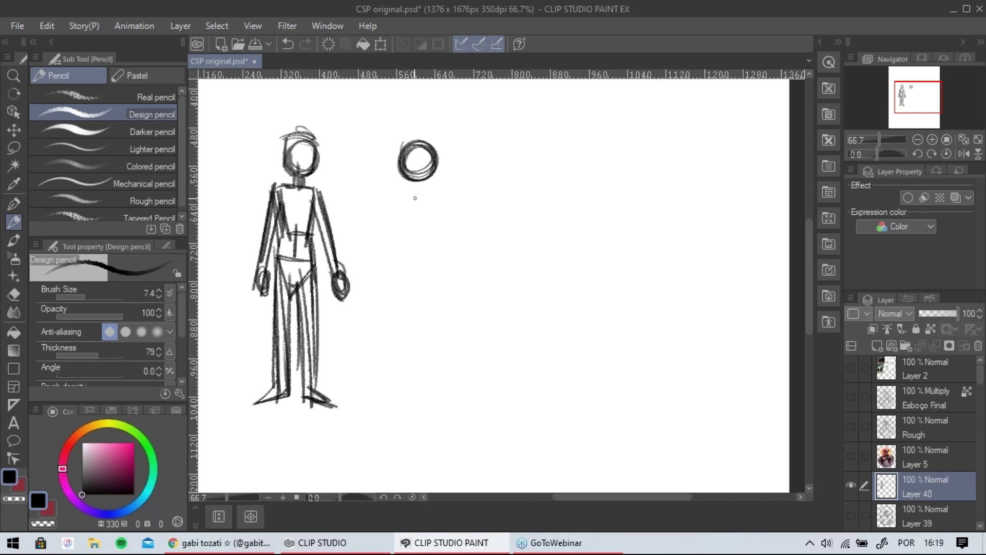
{"action": "left_click_drag", "start_coordinate": [417, 177], "coordinate": [402, 403]}
{"action": "key", "text": "ctrl+z"}
{"action": "mouse_move", "coordinate": [416, 177]}
{"action": "left_mouse_down"}
{"action": "mouse_move", "coordinate": [439, 245]}
{"action": "mouse_move", "coordinate": [451, 402]}
{"action": "left_mouse_up"}
{"action": "key", "text": "ctrl+z"}
{"action": "mouse_move", "coordinate": [414, 179]}
{"action": "left_mouse_down"}
{"action": "mouse_move", "coordinate": [438, 258]}
{"action": "mouse_move", "coordinate": [440, 398]}
{"action": "mouse_move", "coordinate": [414, 208]}
{"action": "mouse_move", "coordinate": [455, 322]}
{"action": "mouse_move", "coordinate": [451, 393]}
{"action": "mouse_move", "coordinate": [445, 277]}
{"action": "mouse_move", "coordinate": [470, 259]}
{"action": "mouse_move", "coordinate": [456, 393]}
{"action": "left_mouse_up"}
{"action": "key", "text": "ctrl+z"}
{"action": "left_click_drag", "start_coordinate": [472, 259], "coordinate": [457, 400]}
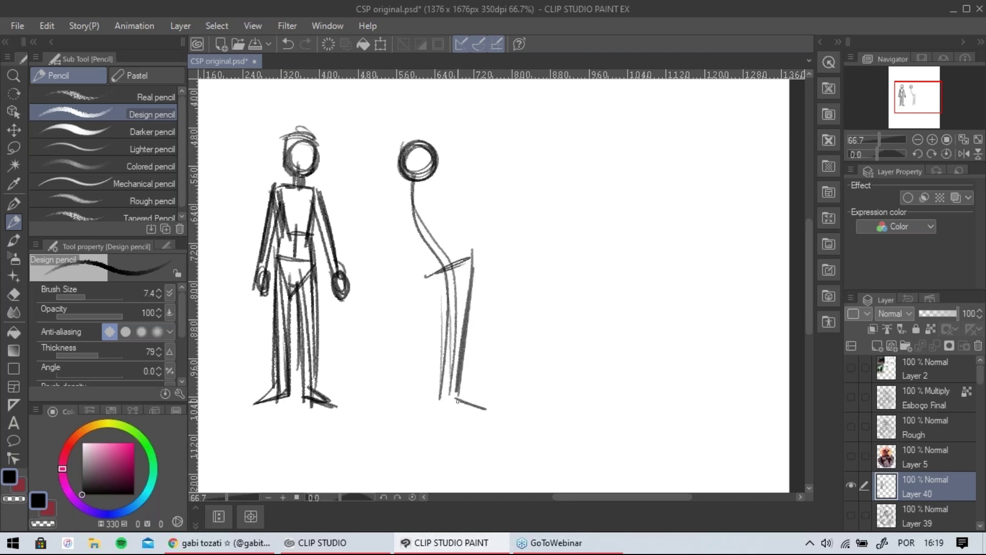
Build up the second figure's tilted pelvis, chest and upper legs over the curved spine line.
{"action": "left_click_drag", "start_coordinate": [431, 273], "coordinate": [442, 386]}
{"action": "left_click_drag", "start_coordinate": [432, 275], "coordinate": [443, 385]}
{"action": "left_click_drag", "start_coordinate": [427, 269], "coordinate": [453, 253]}
{"action": "left_click_drag", "start_coordinate": [422, 271], "coordinate": [471, 245]}
{"action": "left_click_drag", "start_coordinate": [470, 240], "coordinate": [466, 299]}
{"action": "mouse_move", "coordinate": [424, 200]}
{"action": "left_mouse_down"}
{"action": "mouse_move", "coordinate": [406, 221]}
{"action": "mouse_move", "coordinate": [438, 197]}
{"action": "mouse_move", "coordinate": [478, 194]}
{"action": "mouse_move", "coordinate": [451, 224]}
{"action": "mouse_move", "coordinate": [451, 326]}
{"action": "left_mouse_up"}
{"action": "left_click_drag", "start_coordinate": [447, 271], "coordinate": [441, 398]}
Add the second figure's hanging arm and define both of its legs and feet.
{"action": "left_click_drag", "start_coordinate": [411, 202], "coordinate": [410, 304]}
{"action": "left_click_drag", "start_coordinate": [446, 257], "coordinate": [426, 383]}
{"action": "mouse_move", "coordinate": [442, 274]}
{"action": "left_mouse_down"}
{"action": "mouse_move", "coordinate": [421, 398]}
{"action": "mouse_move", "coordinate": [398, 406]}
{"action": "mouse_move", "coordinate": [424, 403]}
{"action": "left_mouse_up"}
{"action": "mouse_move", "coordinate": [441, 279]}
{"action": "left_mouse_down"}
{"action": "mouse_move", "coordinate": [422, 413]}
{"action": "mouse_move", "coordinate": [420, 364]}
{"action": "left_mouse_up"}
{"action": "left_click_drag", "start_coordinate": [470, 239], "coordinate": [462, 396]}
{"action": "left_click_drag", "start_coordinate": [463, 258], "coordinate": [460, 353]}
{"action": "left_click_drag", "start_coordinate": [459, 393], "coordinate": [485, 406]}
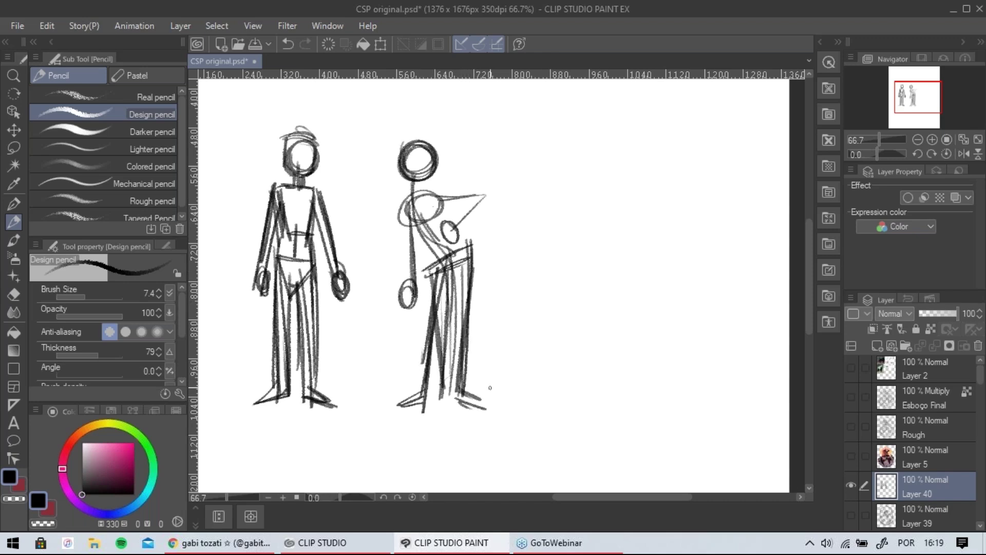
Fill out the second figure's waist, protruding hip, legs and feet with heavier contour strokes.
{"action": "left_click_drag", "start_coordinate": [427, 209], "coordinate": [473, 242]}
{"action": "key", "text": "ctrl+z"}
{"action": "left_click_drag", "start_coordinate": [432, 192], "coordinate": [446, 230]}
{"action": "key", "text": "ctrl+z"}
{"action": "mouse_move", "coordinate": [435, 219]}
{"action": "left_mouse_down"}
{"action": "mouse_move", "coordinate": [472, 241]}
{"action": "mouse_move", "coordinate": [466, 312]}
{"action": "left_mouse_up"}
{"action": "left_click_drag", "start_coordinate": [470, 255], "coordinate": [460, 333]}
{"action": "mouse_move", "coordinate": [410, 232]}
{"action": "left_mouse_down"}
{"action": "mouse_move", "coordinate": [427, 265]}
{"action": "mouse_move", "coordinate": [421, 308]}
{"action": "left_mouse_up"}
{"action": "left_click_drag", "start_coordinate": [422, 276], "coordinate": [419, 375]}
{"action": "left_click_drag", "start_coordinate": [414, 316], "coordinate": [419, 382]}
{"action": "left_click_drag", "start_coordinate": [420, 317], "coordinate": [426, 390]}
{"action": "left_click_drag", "start_coordinate": [444, 260], "coordinate": [431, 373]}
{"action": "mouse_move", "coordinate": [434, 372]}
{"action": "left_mouse_down"}
{"action": "mouse_move", "coordinate": [424, 413]}
{"action": "mouse_move", "coordinate": [481, 397]}
{"action": "left_mouse_up"}
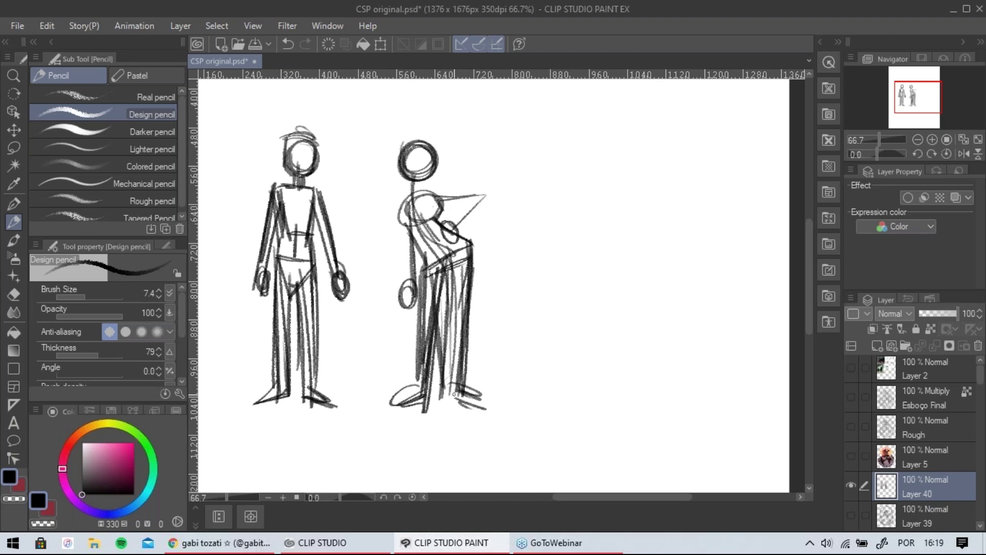
Thicken the second figure's hanging arm and hand-on-hip arm, and add its neck and facial guidelines.
{"action": "left_click_drag", "start_coordinate": [399, 201], "coordinate": [402, 235]}
{"action": "left_click_drag", "start_coordinate": [422, 205], "coordinate": [456, 194]}
{"action": "left_click_drag", "start_coordinate": [432, 194], "coordinate": [465, 192]}
{"action": "left_click_drag", "start_coordinate": [481, 189], "coordinate": [445, 241]}
{"action": "mouse_move", "coordinate": [462, 197]}
{"action": "left_mouse_down"}
{"action": "mouse_move", "coordinate": [448, 231]}
{"action": "mouse_move", "coordinate": [455, 219]}
{"action": "left_mouse_up"}
{"action": "left_click_drag", "start_coordinate": [452, 218], "coordinate": [449, 238]}
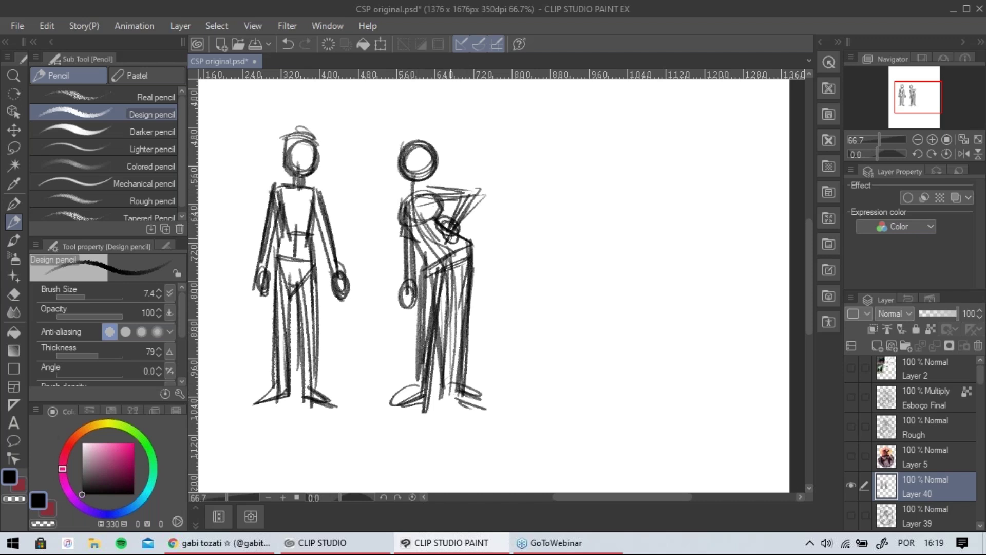
{"action": "mouse_move", "coordinate": [414, 146]}
{"action": "left_mouse_down"}
{"action": "mouse_move", "coordinate": [415, 184]}
{"action": "mouse_move", "coordinate": [442, 163]}
{"action": "left_mouse_up"}
{"action": "mouse_move", "coordinate": [482, 268]}
{"action": "left_mouse_down"}
{"action": "mouse_move", "coordinate": [532, 279]}
{"action": "mouse_move", "coordinate": [478, 402]}
{"action": "left_mouse_up"}
{"action": "mouse_move", "coordinate": [489, 305]}
{"action": "left_mouse_down"}
{"action": "mouse_move", "coordinate": [484, 409]}
{"action": "mouse_move", "coordinate": [522, 412]}
{"action": "left_mouse_up"}
{"action": "left_click_drag", "start_coordinate": [533, 296], "coordinate": [550, 301]}
{"action": "left_click_drag", "start_coordinate": [642, 342], "coordinate": [643, 324]}
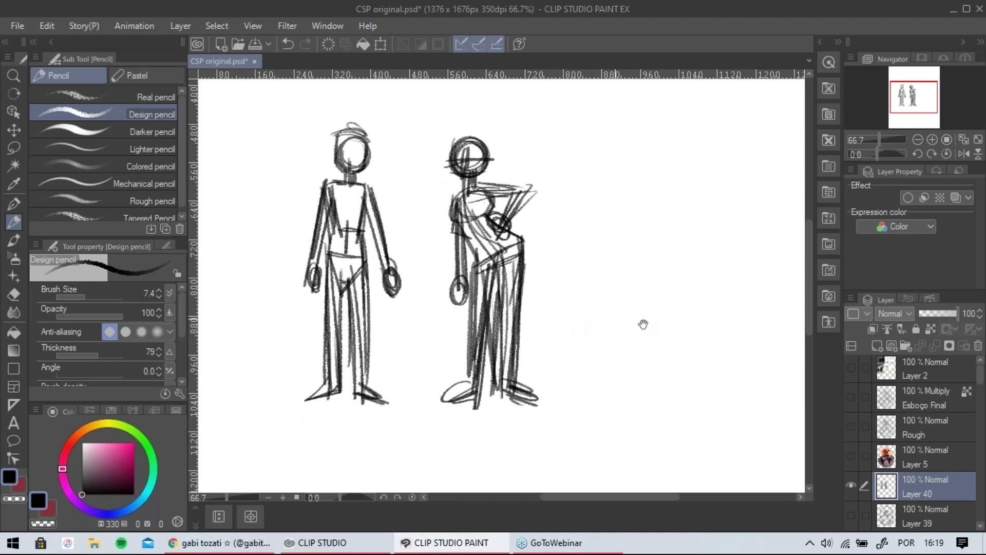
Add a new layer above Layer 40, lower Layer 40's opacity to 20%, and make the new layer active.
{"action": "left_click", "coordinate": [828, 321]}
{"action": "left_click", "coordinate": [926, 314]}
{"action": "mouse_move", "coordinate": [926, 313]}
{"action": "left_mouse_down"}
{"action": "mouse_move", "coordinate": [965, 314]}
{"action": "mouse_move", "coordinate": [927, 313]}
{"action": "left_mouse_up"}
{"action": "left_click", "coordinate": [899, 521]}
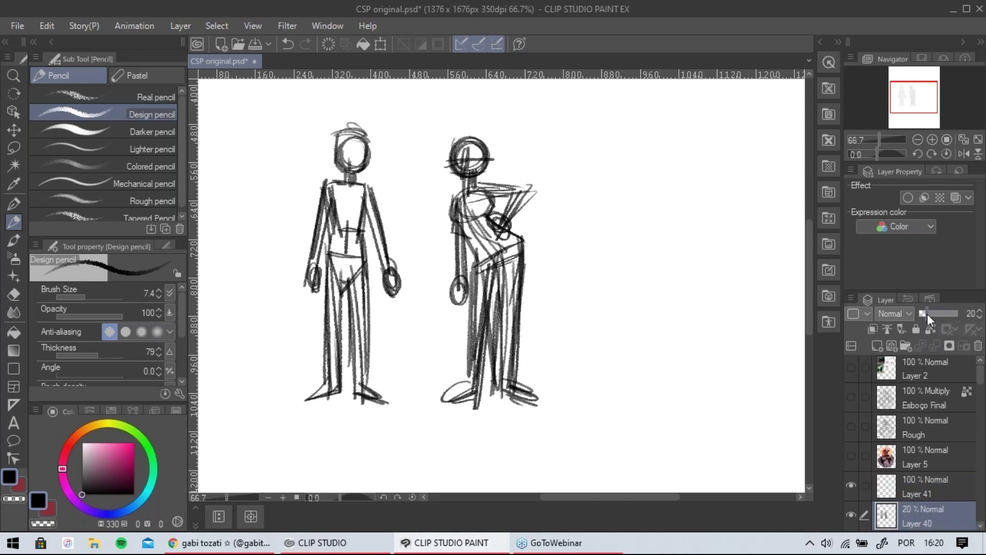
{"action": "left_click", "coordinate": [919, 494]}
{"action": "scroll", "coordinate": [475, 307], "scroll_direction": "up", "scroll_amount": 1}
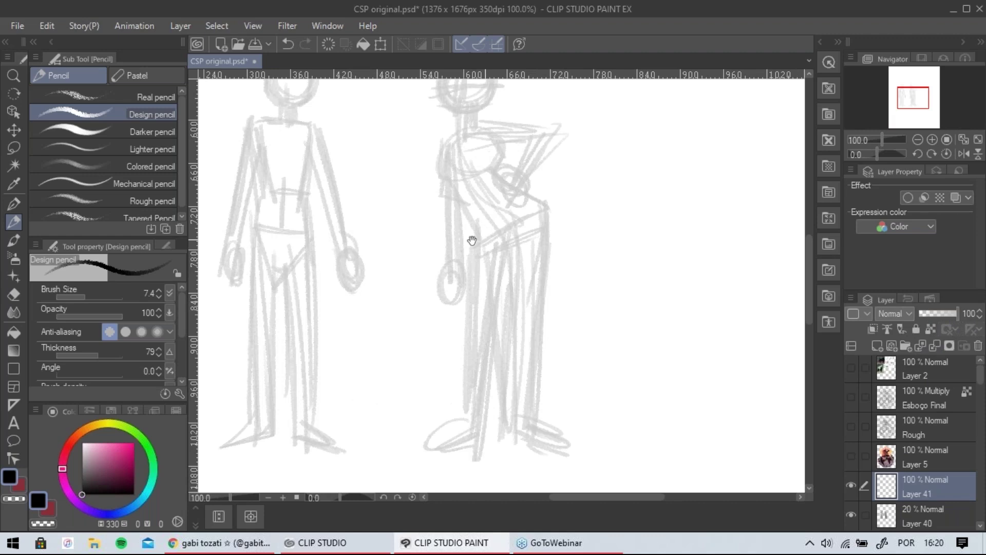
Trace the posed figure's shoulder, chest, waist, hip and first leg with its foot over the faded sketch.
{"action": "left_click_drag", "start_coordinate": [471, 241], "coordinate": [451, 287]}
{"action": "mouse_move", "coordinate": [433, 183]}
{"action": "left_mouse_down"}
{"action": "mouse_move", "coordinate": [417, 217]}
{"action": "mouse_move", "coordinate": [432, 224]}
{"action": "left_mouse_up"}
{"action": "key", "text": "ctrl+z"}
{"action": "mouse_move", "coordinate": [427, 189]}
{"action": "left_mouse_down"}
{"action": "mouse_move", "coordinate": [419, 217]}
{"action": "mouse_move", "coordinate": [442, 237]}
{"action": "mouse_move", "coordinate": [454, 280]}
{"action": "left_mouse_up"}
{"action": "mouse_move", "coordinate": [466, 184]}
{"action": "left_mouse_down"}
{"action": "mouse_move", "coordinate": [472, 222]}
{"action": "mouse_move", "coordinate": [498, 234]}
{"action": "mouse_move", "coordinate": [513, 257]}
{"action": "mouse_move", "coordinate": [508, 335]}
{"action": "left_mouse_up"}
{"action": "left_click_drag", "start_coordinate": [506, 292], "coordinate": [495, 220]}
{"action": "key", "text": "ctrl+z"}
{"action": "left_click_drag", "start_coordinate": [513, 182], "coordinate": [501, 359]}
{"action": "mouse_move", "coordinate": [445, 198]}
{"action": "left_mouse_down"}
{"action": "mouse_move", "coordinate": [426, 384]}
{"action": "mouse_move", "coordinate": [413, 400]}
{"action": "mouse_move", "coordinate": [445, 406]}
{"action": "left_mouse_up"}
{"action": "mouse_move", "coordinate": [454, 361]}
{"action": "left_mouse_down"}
{"action": "mouse_move", "coordinate": [449, 410]}
{"action": "mouse_move", "coordinate": [464, 265]}
{"action": "left_mouse_up"}
{"action": "mouse_move", "coordinate": [447, 402]}
{"action": "left_mouse_down"}
{"action": "mouse_move", "coordinate": [468, 237]}
{"action": "mouse_move", "coordinate": [449, 410]}
{"action": "left_mouse_up"}
{"action": "key", "text": "ctrl+z"}
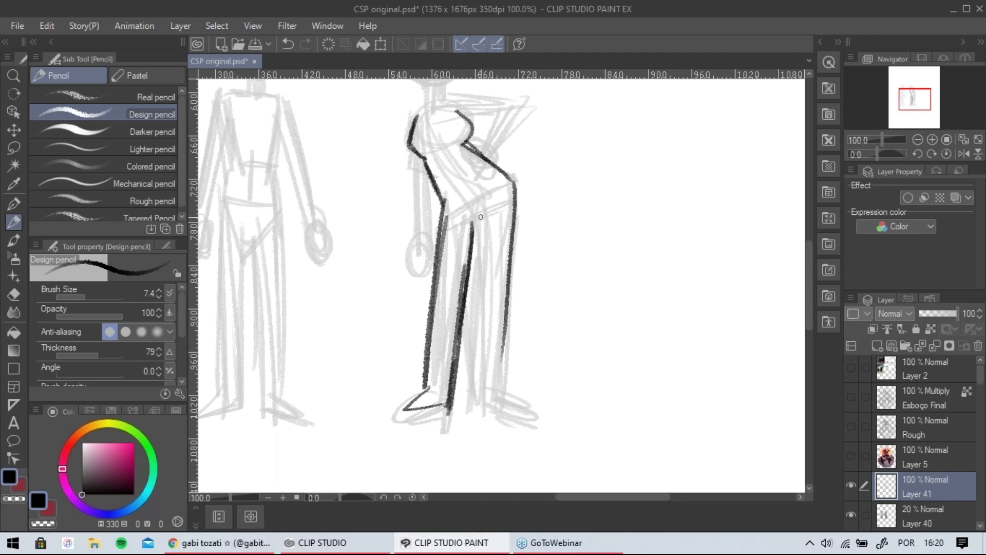
Trace the posed figure's second leg and foot, and draw the crotch lines between the legs.
{"action": "mouse_move", "coordinate": [491, 204]}
{"action": "left_mouse_down"}
{"action": "mouse_move", "coordinate": [475, 225]}
{"action": "mouse_move", "coordinate": [476, 382]}
{"action": "left_mouse_up"}
{"action": "mouse_move", "coordinate": [475, 234]}
{"action": "left_mouse_down"}
{"action": "mouse_move", "coordinate": [478, 401]}
{"action": "mouse_move", "coordinate": [526, 413]}
{"action": "left_mouse_up"}
{"action": "left_click_drag", "start_coordinate": [527, 413], "coordinate": [502, 384]}
{"action": "mouse_move", "coordinate": [508, 316]}
{"action": "left_mouse_down"}
{"action": "mouse_move", "coordinate": [501, 382]}
{"action": "mouse_move", "coordinate": [502, 357]}
{"action": "left_mouse_up"}
{"action": "left_click_drag", "start_coordinate": [469, 191], "coordinate": [491, 228]}
{"action": "mouse_move", "coordinate": [492, 179]}
{"action": "left_mouse_down"}
{"action": "mouse_move", "coordinate": [499, 207]}
{"action": "mouse_move", "coordinate": [497, 197]}
{"action": "mouse_move", "coordinate": [531, 210]}
{"action": "mouse_move", "coordinate": [504, 198]}
{"action": "mouse_move", "coordinate": [535, 213]}
{"action": "left_mouse_up"}
{"action": "key", "text": "ctrl+z"}
{"action": "key", "text": "ctrl+z"}
{"action": "mouse_move", "coordinate": [506, 200]}
{"action": "left_mouse_down"}
{"action": "mouse_move", "coordinate": [537, 236]}
{"action": "mouse_move", "coordinate": [526, 206]}
{"action": "left_mouse_up"}
Outline the posed figure's hanging arm with its hand and the bent arm resting on the hip.
{"action": "mouse_move", "coordinate": [497, 187]}
{"action": "left_mouse_down"}
{"action": "mouse_move", "coordinate": [499, 200]}
{"action": "mouse_move", "coordinate": [491, 183]}
{"action": "mouse_move", "coordinate": [438, 290]}
{"action": "left_mouse_up"}
{"action": "mouse_move", "coordinate": [443, 188]}
{"action": "left_mouse_down"}
{"action": "mouse_move", "coordinate": [446, 284]}
{"action": "mouse_move", "coordinate": [436, 202]}
{"action": "mouse_move", "coordinate": [436, 272]}
{"action": "left_mouse_up"}
{"action": "mouse_move", "coordinate": [437, 215]}
{"action": "left_mouse_down"}
{"action": "mouse_move", "coordinate": [424, 298]}
{"action": "mouse_move", "coordinate": [445, 285]}
{"action": "left_mouse_up"}
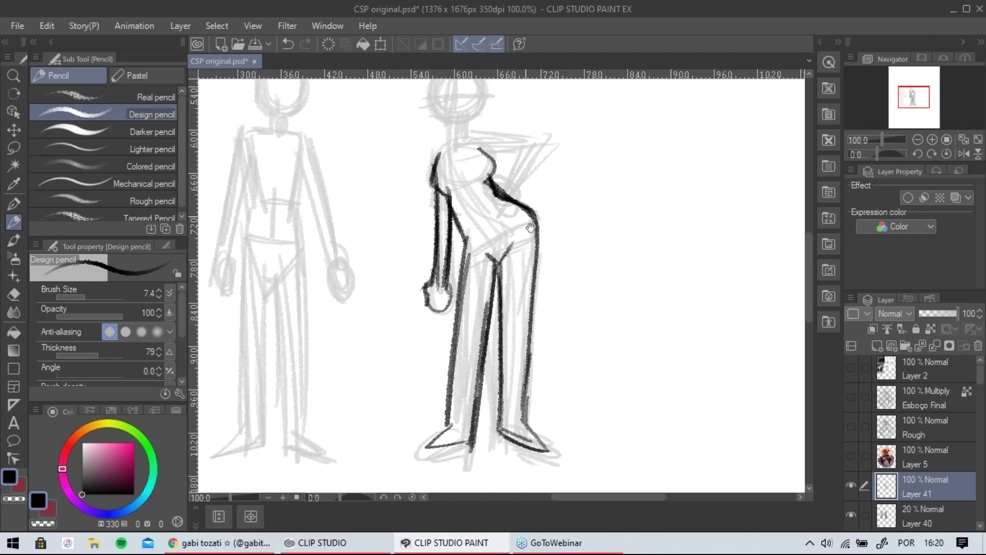
{"action": "left_click_drag", "start_coordinate": [531, 228], "coordinate": [538, 263]}
{"action": "mouse_move", "coordinate": [477, 176]}
{"action": "left_mouse_down"}
{"action": "mouse_move", "coordinate": [553, 181]}
{"action": "mouse_move", "coordinate": [523, 233]}
{"action": "left_mouse_up"}
{"action": "left_click_drag", "start_coordinate": [552, 189], "coordinate": [523, 230]}
{"action": "mouse_move", "coordinate": [535, 187]}
{"action": "left_mouse_down"}
{"action": "mouse_move", "coordinate": [520, 206]}
{"action": "mouse_move", "coordinate": [517, 191]}
{"action": "mouse_move", "coordinate": [530, 191]}
{"action": "mouse_move", "coordinate": [496, 196]}
{"action": "mouse_move", "coordinate": [521, 224]}
{"action": "left_mouse_up"}
{"action": "mouse_move", "coordinate": [460, 169]}
{"action": "left_mouse_down"}
{"action": "mouse_move", "coordinate": [440, 197]}
{"action": "mouse_move", "coordinate": [441, 242]}
{"action": "left_mouse_up"}
{"action": "mouse_move", "coordinate": [440, 197]}
{"action": "left_mouse_down"}
{"action": "mouse_move", "coordinate": [444, 270]}
{"action": "mouse_move", "coordinate": [472, 211]}
{"action": "left_mouse_up"}
Draw a curved line of action from the posed figure's neck through its torso to the legs.
{"action": "left_click_drag", "start_coordinate": [451, 134], "coordinate": [498, 291]}
{"action": "key", "text": "ctrl+z"}
{"action": "left_click_drag", "start_coordinate": [453, 122], "coordinate": [472, 192]}
{"action": "left_click_drag", "start_coordinate": [452, 148], "coordinate": [509, 226]}
{"action": "left_click_drag", "start_coordinate": [473, 194], "coordinate": [492, 294]}
{"action": "mouse_move", "coordinate": [497, 218]}
{"action": "left_mouse_down"}
{"action": "mouse_move", "coordinate": [498, 372]}
{"action": "mouse_move", "coordinate": [487, 229]}
{"action": "mouse_move", "coordinate": [496, 252]}
{"action": "mouse_move", "coordinate": [532, 275]}
{"action": "left_mouse_up"}
{"action": "scroll", "coordinate": [531, 266], "scroll_direction": "down", "scroll_amount": 1}
{"action": "mouse_move", "coordinate": [475, 182]}
{"action": "left_mouse_down"}
{"action": "mouse_move", "coordinate": [479, 220]}
{"action": "mouse_move", "coordinate": [507, 276]}
{"action": "left_mouse_up"}
{"action": "key", "text": "ctrl+z"}
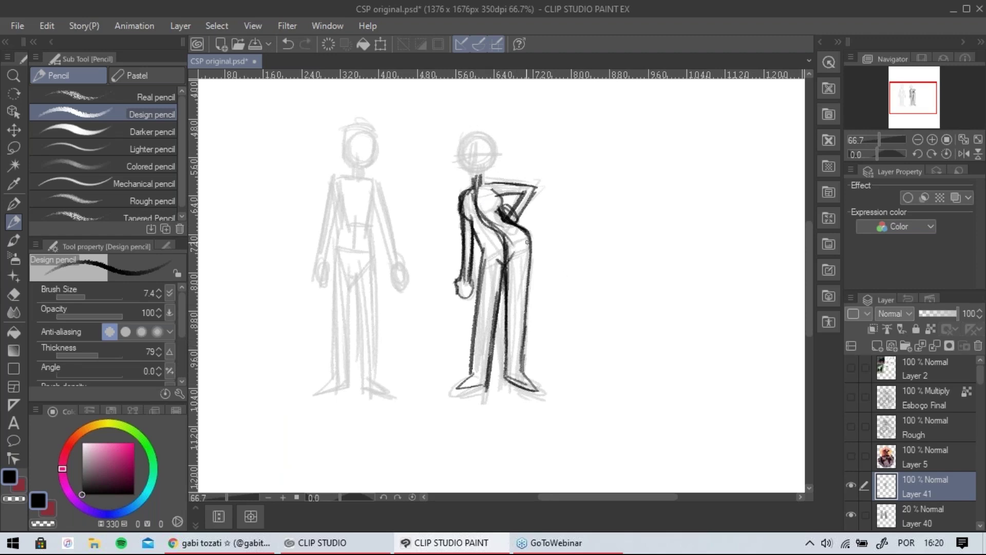
Draw a straight central line down the upright figure and darken the posed figure's curved line of action for comparison.
{"action": "left_click_drag", "start_coordinate": [353, 176], "coordinate": [354, 379]}
{"action": "left_click_drag", "start_coordinate": [355, 169], "coordinate": [361, 386]}
{"action": "mouse_move", "coordinate": [477, 177]}
{"action": "left_mouse_down"}
{"action": "mouse_move", "coordinate": [476, 220]}
{"action": "mouse_move", "coordinate": [505, 301]}
{"action": "mouse_move", "coordinate": [500, 330]}
{"action": "mouse_move", "coordinate": [476, 190]}
{"action": "mouse_move", "coordinate": [468, 216]}
{"action": "mouse_move", "coordinate": [505, 254]}
{"action": "left_mouse_up"}
{"action": "key", "text": "minus"}
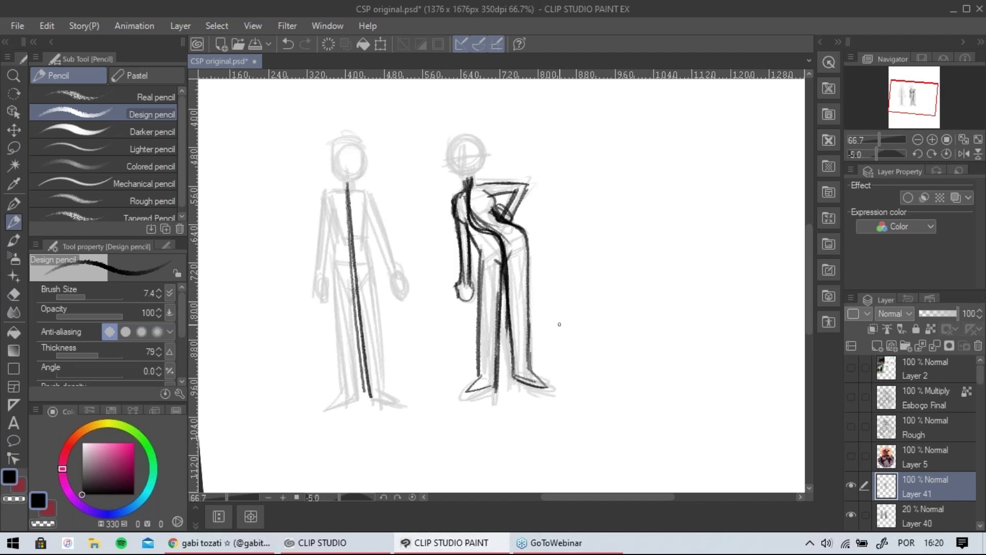
{"action": "key", "text": "shift+space"}
{"action": "left_click_drag", "start_coordinate": [433, 222], "coordinate": [445, 224]}
{"action": "key", "text": "space"}
{"action": "left_click_drag", "start_coordinate": [563, 290], "coordinate": [581, 303]}
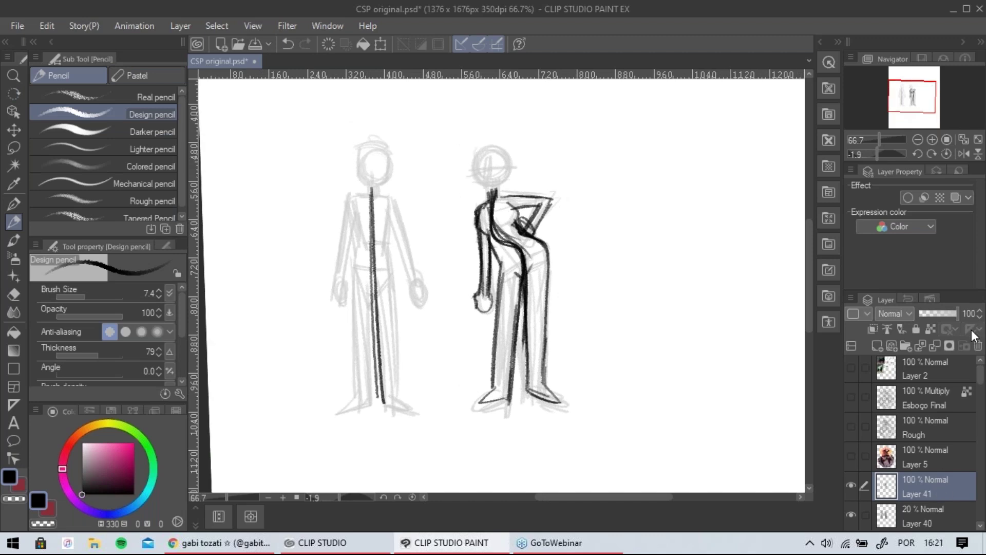
Delete Layer 41 and Layer 40 with the pose demonstration sketches.
{"action": "left_click", "coordinate": [977, 351]}
{"action": "left_click", "coordinate": [503, 213]}
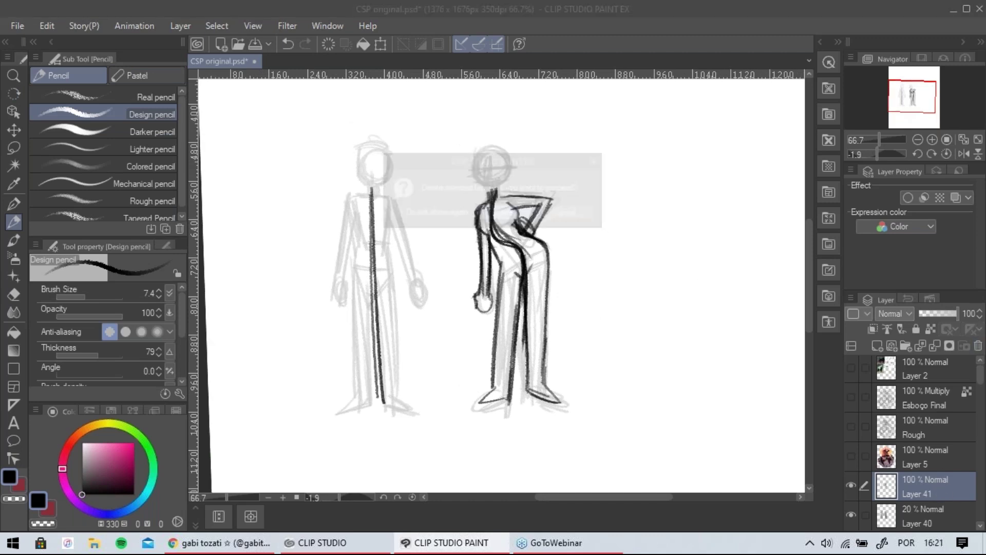
{"action": "left_click", "coordinate": [978, 350]}
{"action": "left_click", "coordinate": [510, 215]}
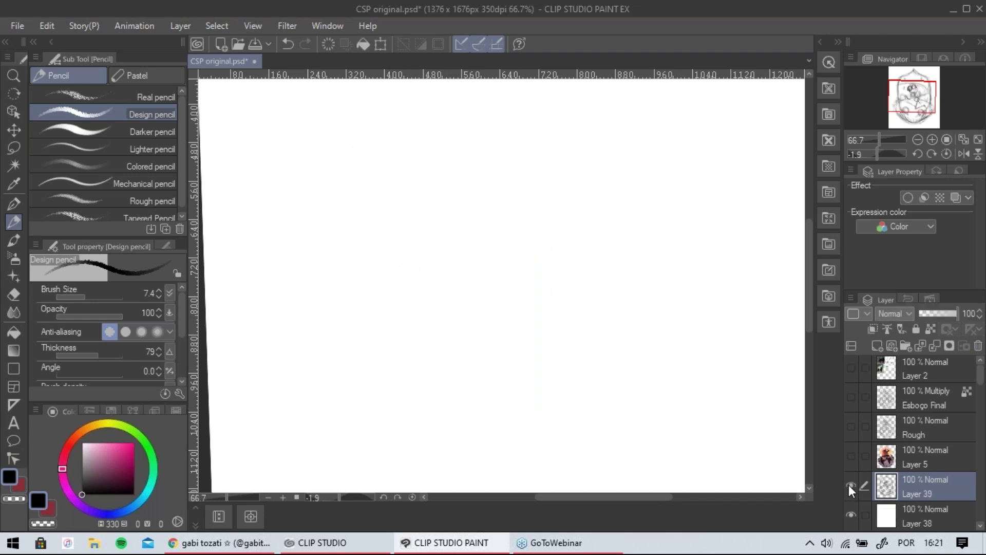
Show Layer 39 again and add a dark body line beside the central torso circle plus hatching around the lower-right circle.
{"action": "left_click", "coordinate": [851, 485]}
{"action": "scroll", "coordinate": [660, 303], "scroll_direction": "down", "scroll_amount": 1}
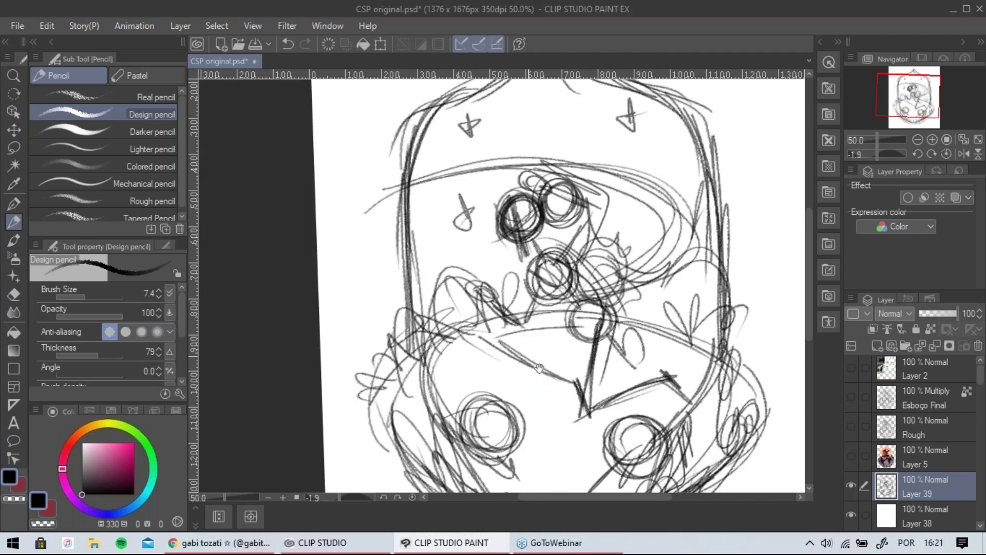
{"action": "left_click_drag", "start_coordinate": [534, 359], "coordinate": [479, 289]}
{"action": "mouse_move", "coordinate": [530, 425]}
{"action": "left_mouse_down"}
{"action": "mouse_move", "coordinate": [574, 384]}
{"action": "mouse_move", "coordinate": [543, 412]}
{"action": "left_mouse_up"}
{"action": "left_click_drag", "start_coordinate": [604, 425], "coordinate": [615, 380]}
{"action": "left_click_drag", "start_coordinate": [608, 442], "coordinate": [624, 354]}
{"action": "left_click_drag", "start_coordinate": [580, 467], "coordinate": [621, 431]}
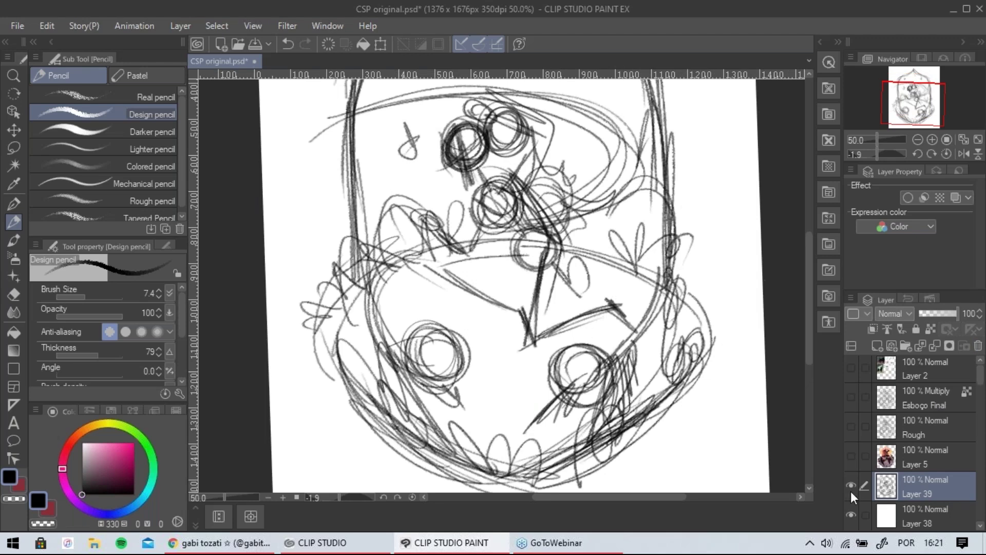
{"action": "scroll", "coordinate": [572, 305], "scroll_direction": "down", "scroll_amount": 1}
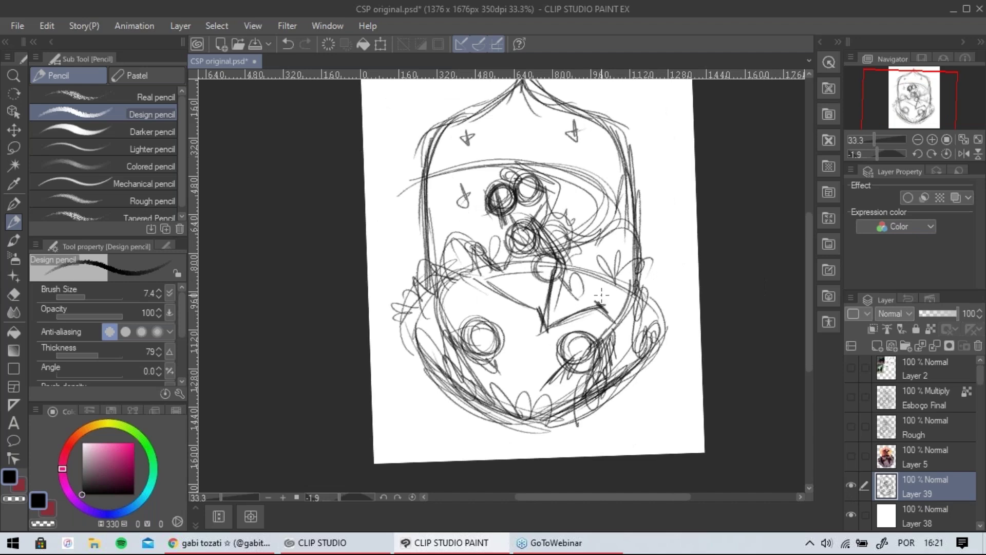
Lower Layer 39's opacity to 15% and add a new layer above it for the refined sketch.
{"action": "key", "text": "r"}
{"action": "left_click_drag", "start_coordinate": [569, 205], "coordinate": [576, 213]}
{"action": "key", "text": "p"}
{"action": "left_click_drag", "start_coordinate": [633, 229], "coordinate": [629, 247]}
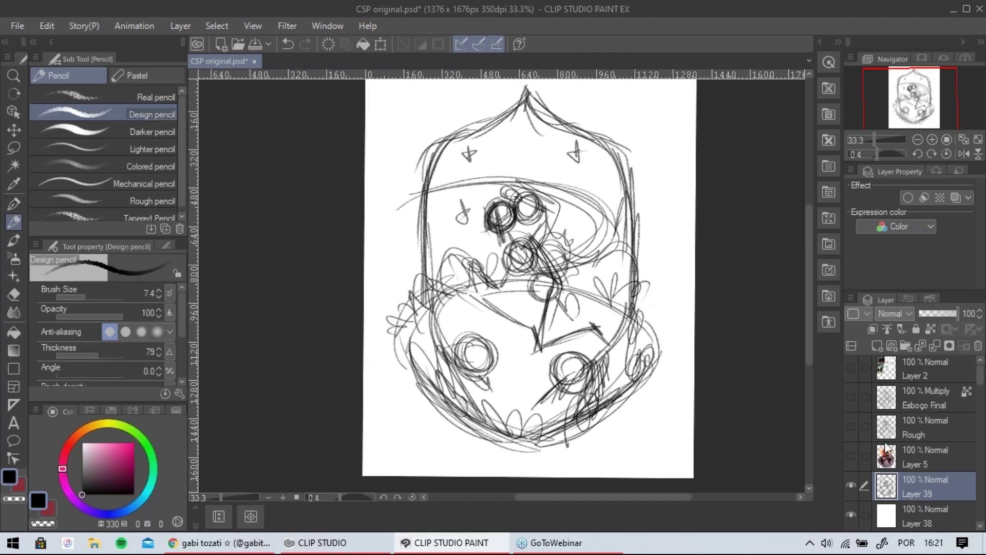
{"action": "left_click", "coordinate": [925, 313]}
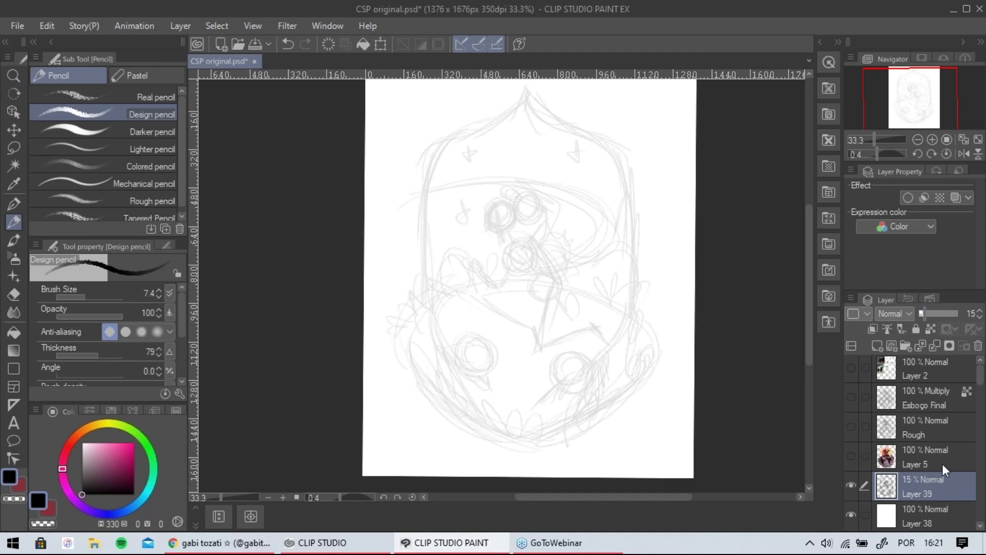
{"action": "key", "text": "ctrl+shift+n"}
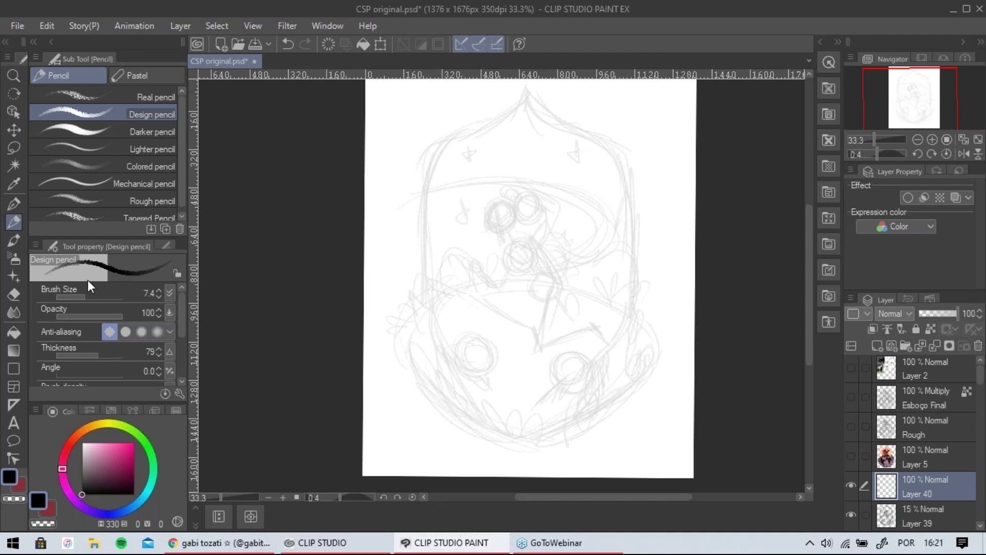
Set the Design pencil's brush size to 6.7 and sketch a jawline around the lower half of the faint upper-left head circle.
{"action": "left_click", "coordinate": [91, 297]}
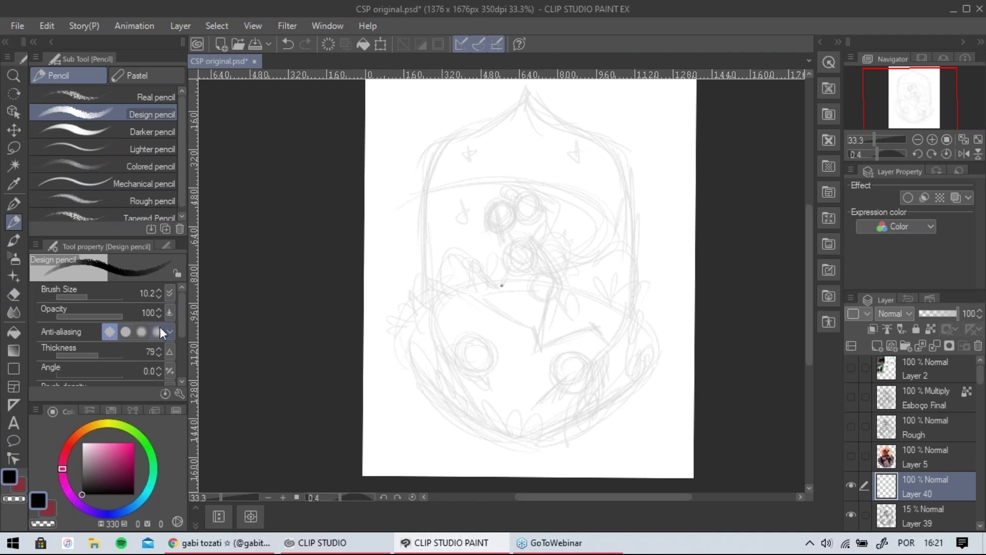
{"action": "mouse_move", "coordinate": [183, 311]}
{"action": "left_mouse_down"}
{"action": "mouse_move", "coordinate": [183, 352]}
{"action": "mouse_move", "coordinate": [182, 294]}
{"action": "left_mouse_up"}
{"action": "scroll", "coordinate": [552, 265], "scroll_direction": "up", "scroll_amount": 1}
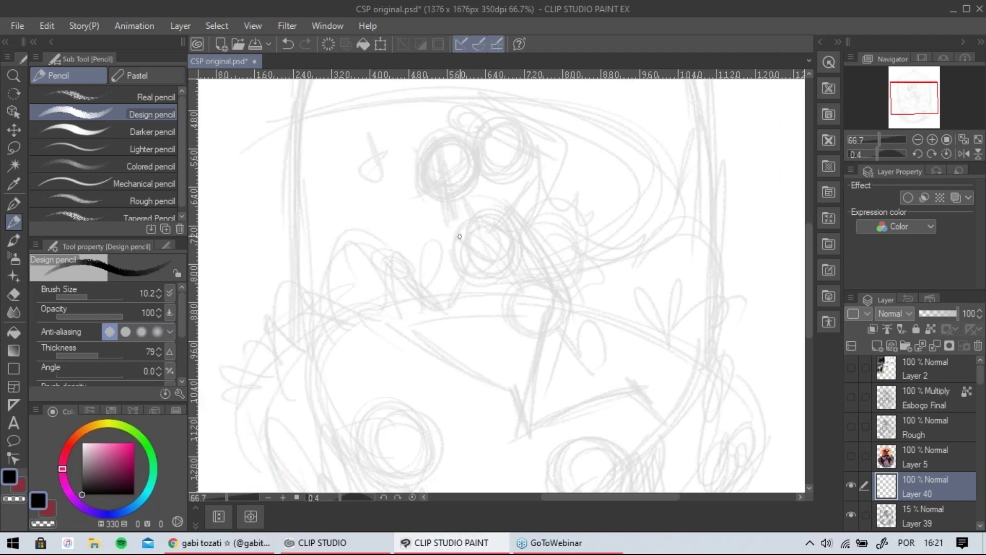
{"action": "scroll", "coordinate": [468, 291], "scroll_direction": "up", "scroll_amount": 1}
{"action": "scroll", "coordinate": [502, 282], "scroll_direction": "up", "scroll_amount": 1}
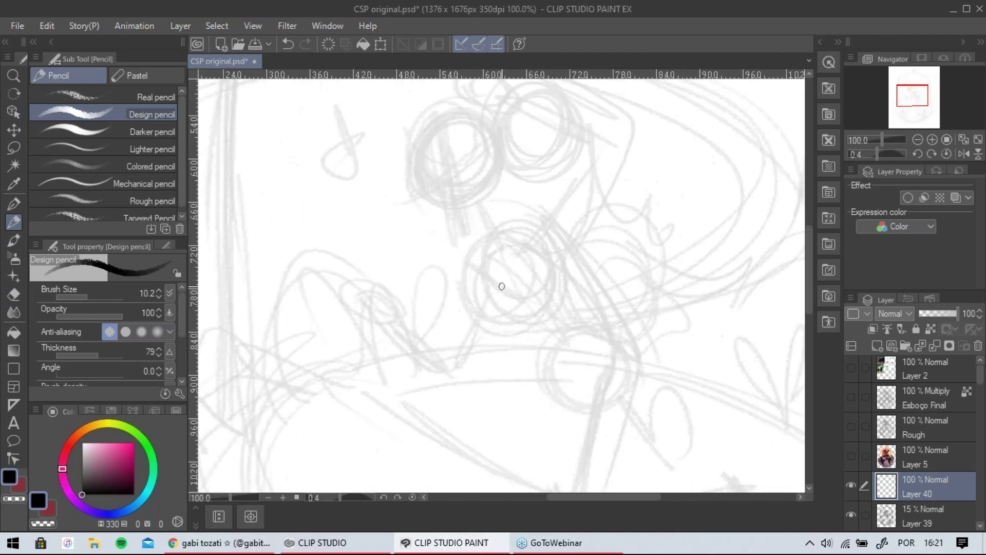
{"action": "scroll", "coordinate": [469, 242], "scroll_direction": "up", "scroll_amount": 1}
{"action": "left_click_drag", "start_coordinate": [400, 190], "coordinate": [417, 220]}
{"action": "key", "text": "ctrl+z"}
{"action": "left_click", "coordinate": [85, 296]}
{"action": "mouse_move", "coordinate": [393, 189]}
{"action": "left_mouse_down"}
{"action": "mouse_move", "coordinate": [422, 237]}
{"action": "mouse_move", "coordinate": [464, 244]}
{"action": "left_mouse_up"}
{"action": "mouse_move", "coordinate": [496, 216]}
{"action": "left_mouse_down"}
{"action": "mouse_move", "coordinate": [497, 247]}
{"action": "mouse_move", "coordinate": [486, 245]}
{"action": "mouse_move", "coordinate": [468, 273]}
{"action": "mouse_move", "coordinate": [490, 238]}
{"action": "left_mouse_up"}
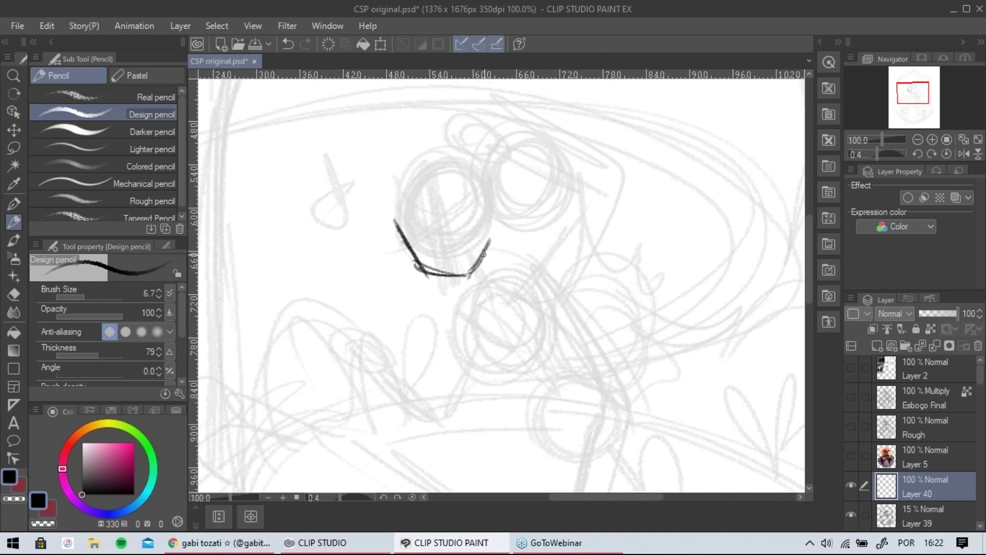
Rework the head's jawline with darker strokes, adding an ear loop on each side and neck lines below the chin.
{"action": "key", "text": "ctrl+z"}
{"action": "key", "text": "ctrl+z"}
{"action": "mouse_move", "coordinate": [483, 199]}
{"action": "left_mouse_down"}
{"action": "mouse_move", "coordinate": [506, 278]}
{"action": "mouse_move", "coordinate": [480, 301]}
{"action": "left_mouse_up"}
{"action": "key", "text": "ctrl+z"}
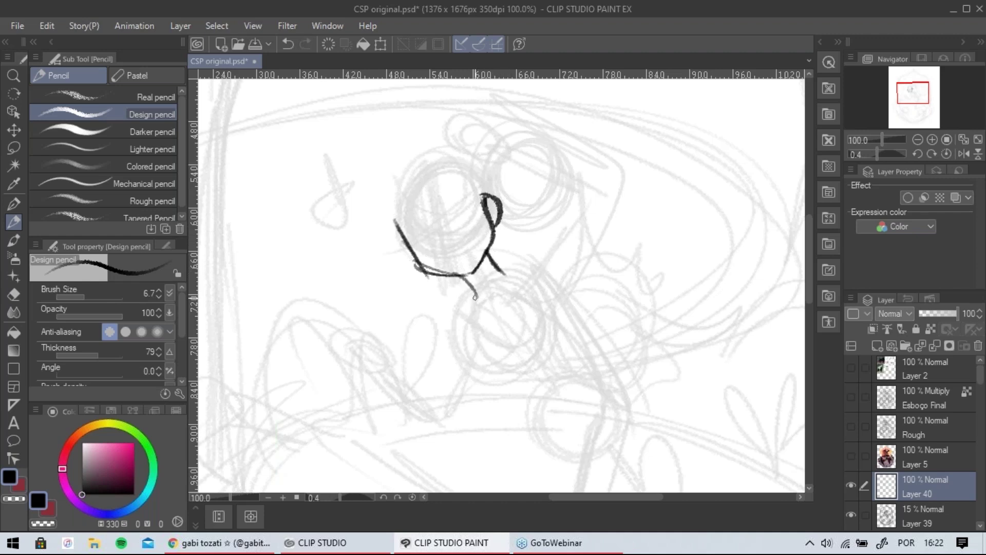
{"action": "mouse_move", "coordinate": [492, 231]}
{"action": "left_mouse_down"}
{"action": "mouse_move", "coordinate": [467, 281]}
{"action": "mouse_move", "coordinate": [445, 269]}
{"action": "left_mouse_up"}
{"action": "key", "text": "ctrl+z"}
{"action": "key", "text": "ctrl+z"}
{"action": "key", "text": "ctrl+z"}
{"action": "left_click_drag", "start_coordinate": [404, 226], "coordinate": [434, 281]}
{"action": "mouse_move", "coordinate": [400, 223]}
{"action": "left_mouse_down"}
{"action": "mouse_move", "coordinate": [434, 280]}
{"action": "mouse_move", "coordinate": [470, 275]}
{"action": "left_mouse_up"}
{"action": "left_click_drag", "start_coordinate": [510, 215], "coordinate": [512, 245]}
{"action": "left_click_drag", "start_coordinate": [400, 271], "coordinate": [422, 302]}
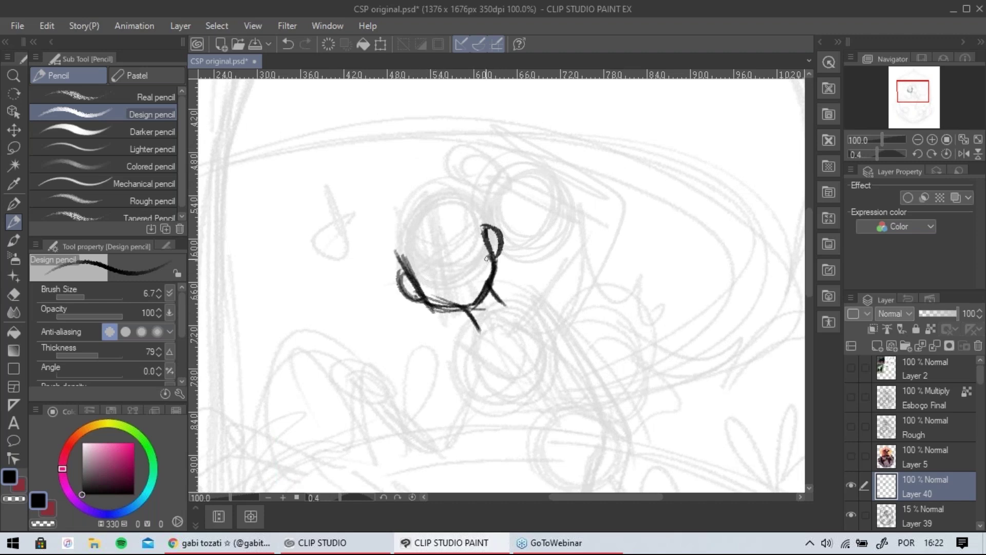
Draw a curved guideline across the face between the ears and add a curved line for the neck's right side.
{"action": "mouse_move", "coordinate": [414, 225]}
{"action": "left_mouse_down"}
{"action": "mouse_move", "coordinate": [482, 240]}
{"action": "mouse_move", "coordinate": [493, 232]}
{"action": "left_mouse_up"}
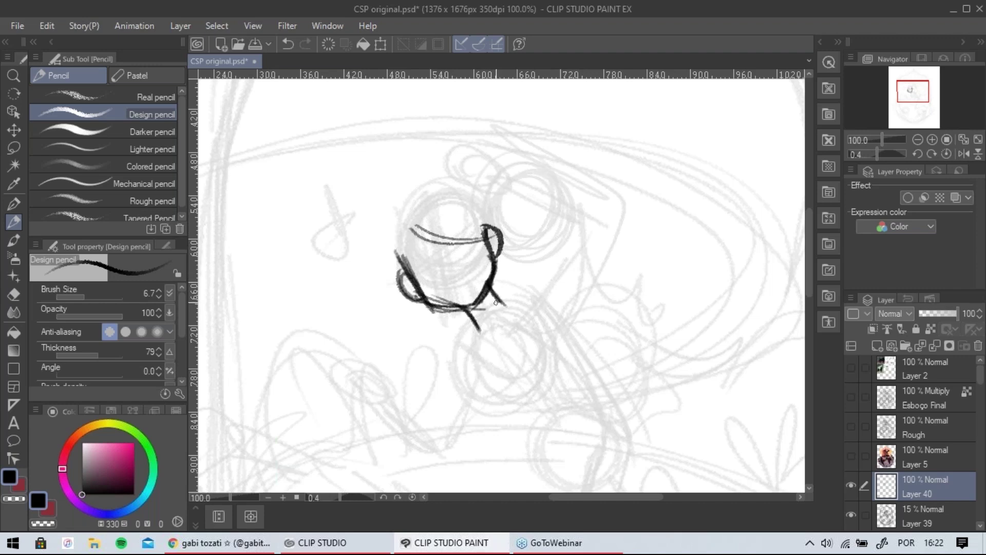
{"action": "mouse_move", "coordinate": [492, 285]}
{"action": "left_mouse_down"}
{"action": "mouse_move", "coordinate": [510, 326]}
{"action": "mouse_move", "coordinate": [496, 330]}
{"action": "mouse_move", "coordinate": [502, 340]}
{"action": "left_mouse_up"}
{"action": "key", "text": "ctrl+z"}
{"action": "key", "text": "ctrl+z"}
{"action": "key", "text": "ctrl+z"}
{"action": "left_click_drag", "start_coordinate": [489, 285], "coordinate": [502, 333]}
{"action": "left_click_drag", "start_coordinate": [491, 297], "coordinate": [500, 330]}
{"action": "left_click_drag", "start_coordinate": [524, 282], "coordinate": [502, 265]}
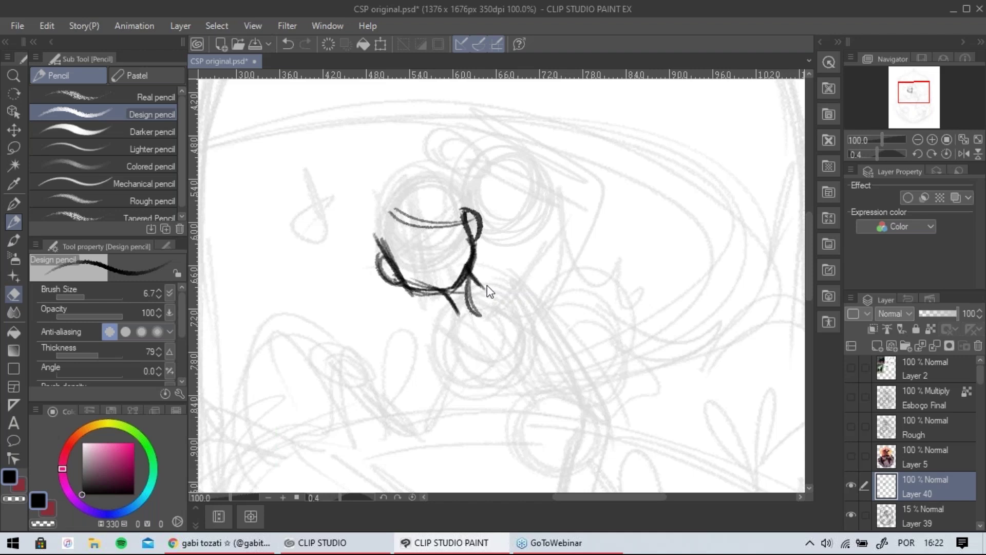
Erase the stray neck stroke with the Hard eraser at size 17.5 and darken the neck's right contour with the pencil.
{"action": "key", "text": "e"}
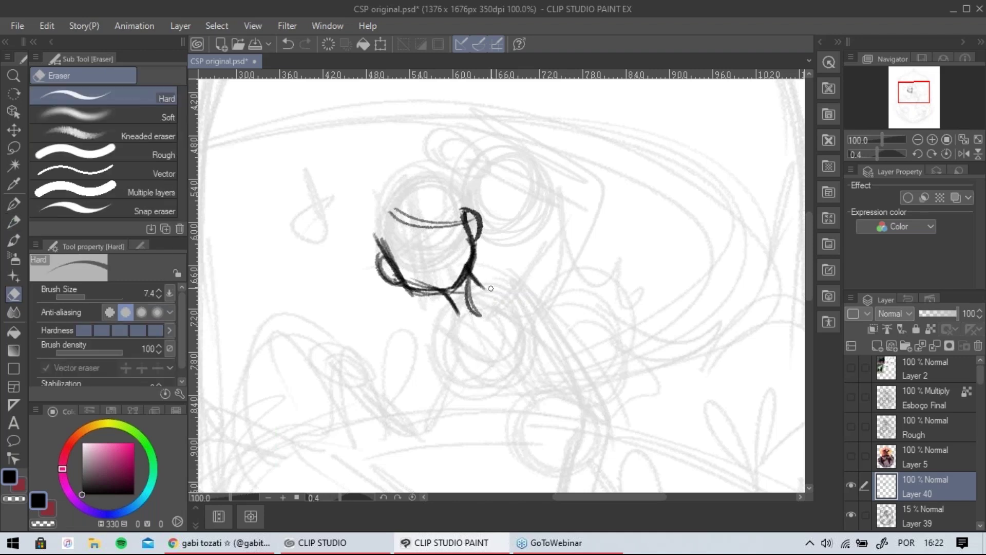
{"action": "left_click_drag", "start_coordinate": [482, 282], "coordinate": [479, 295]}
{"action": "left_click", "coordinate": [91, 290]}
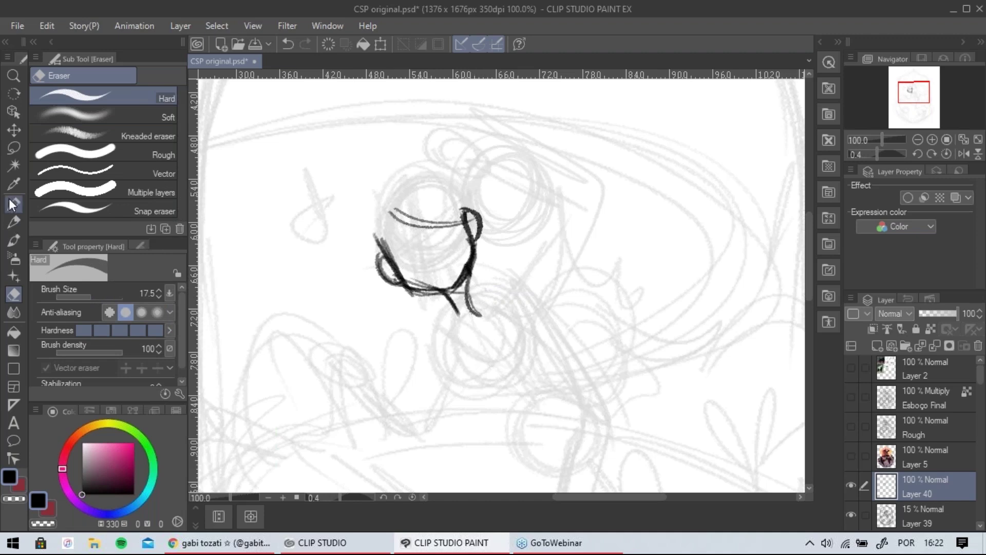
{"action": "left_click", "coordinate": [14, 222]}
{"action": "left_click_drag", "start_coordinate": [470, 270], "coordinate": [481, 318]}
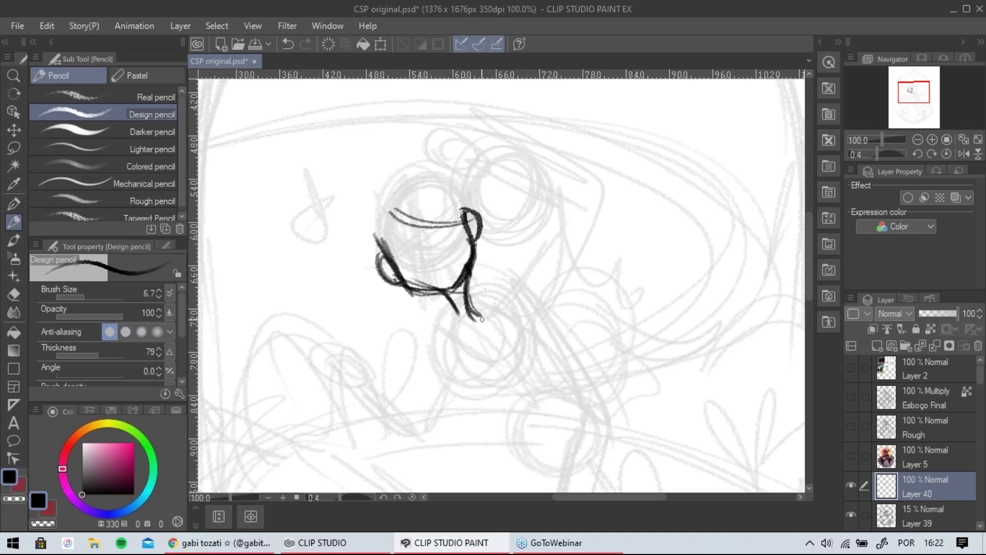
Sketch the first head's crown and side hair strands, and add a second head circle overlapping its right side.
{"action": "left_click_drag", "start_coordinate": [383, 199], "coordinate": [453, 224]}
{"action": "key", "text": "ctrl+z"}
{"action": "left_click_drag", "start_coordinate": [410, 172], "coordinate": [361, 255]}
{"action": "key", "text": "ctrl+z"}
{"action": "mouse_move", "coordinate": [412, 172]}
{"action": "left_mouse_down"}
{"action": "mouse_move", "coordinate": [330, 265]}
{"action": "mouse_move", "coordinate": [317, 223]}
{"action": "mouse_move", "coordinate": [376, 255]}
{"action": "left_mouse_up"}
{"action": "key", "text": "ctrl+z"}
{"action": "key", "text": "ctrl+z"}
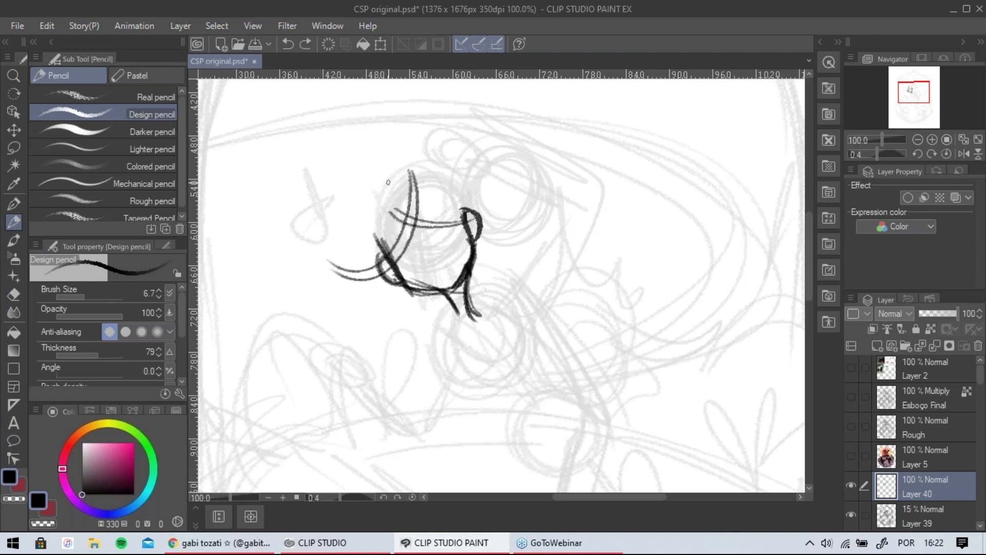
{"action": "mouse_move", "coordinate": [391, 175]}
{"action": "left_mouse_down"}
{"action": "mouse_move", "coordinate": [373, 267]}
{"action": "mouse_move", "coordinate": [360, 262]}
{"action": "mouse_move", "coordinate": [365, 176]}
{"action": "mouse_move", "coordinate": [399, 165]}
{"action": "left_mouse_up"}
{"action": "mouse_move", "coordinate": [395, 171]}
{"action": "left_mouse_down"}
{"action": "mouse_move", "coordinate": [421, 158]}
{"action": "mouse_move", "coordinate": [509, 185]}
{"action": "mouse_move", "coordinate": [419, 196]}
{"action": "mouse_move", "coordinate": [478, 242]}
{"action": "mouse_move", "coordinate": [473, 212]}
{"action": "left_mouse_up"}
Erase the rear head's lines inside the second head circle with the Hard eraser at size 27.
{"action": "left_click", "coordinate": [14, 293]}
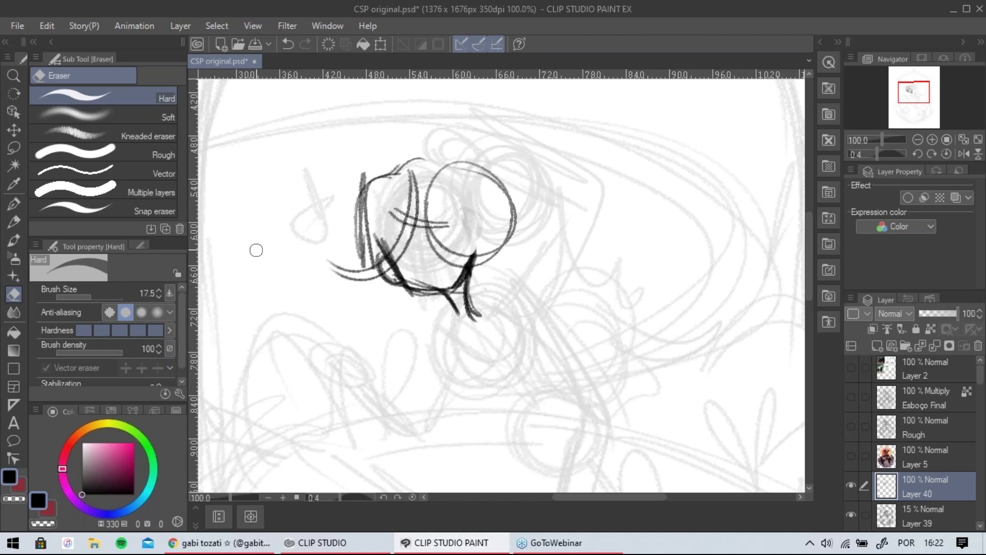
{"action": "left_click", "coordinate": [97, 293]}
{"action": "mouse_move", "coordinate": [447, 236]}
{"action": "left_mouse_down"}
{"action": "mouse_move", "coordinate": [439, 229]}
{"action": "mouse_move", "coordinate": [455, 252]}
{"action": "mouse_move", "coordinate": [458, 231]}
{"action": "mouse_move", "coordinate": [463, 239]}
{"action": "left_mouse_up"}
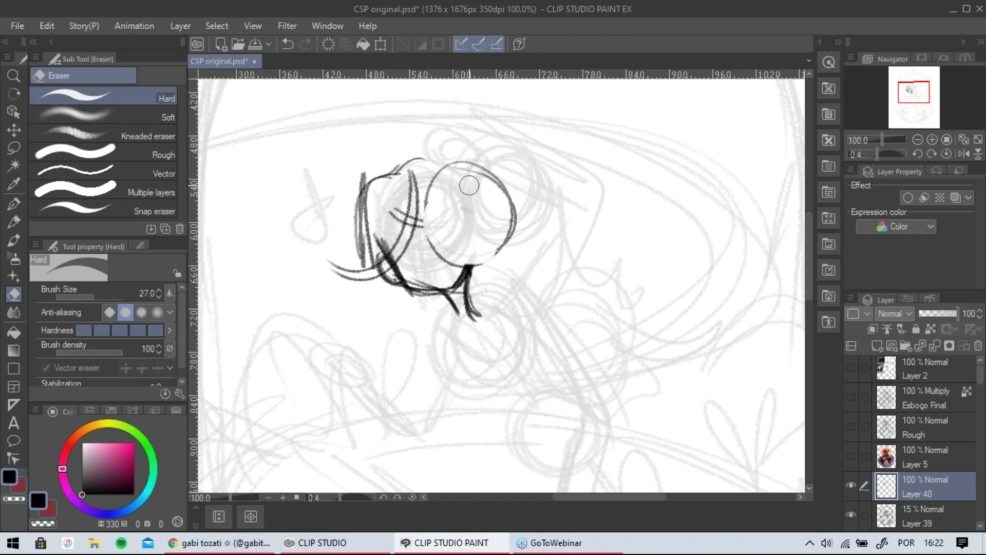
Darken the second head's cheek and jaw contour with the pencil, adding a small bump beside the chin.
{"action": "left_click", "coordinate": [13, 220]}
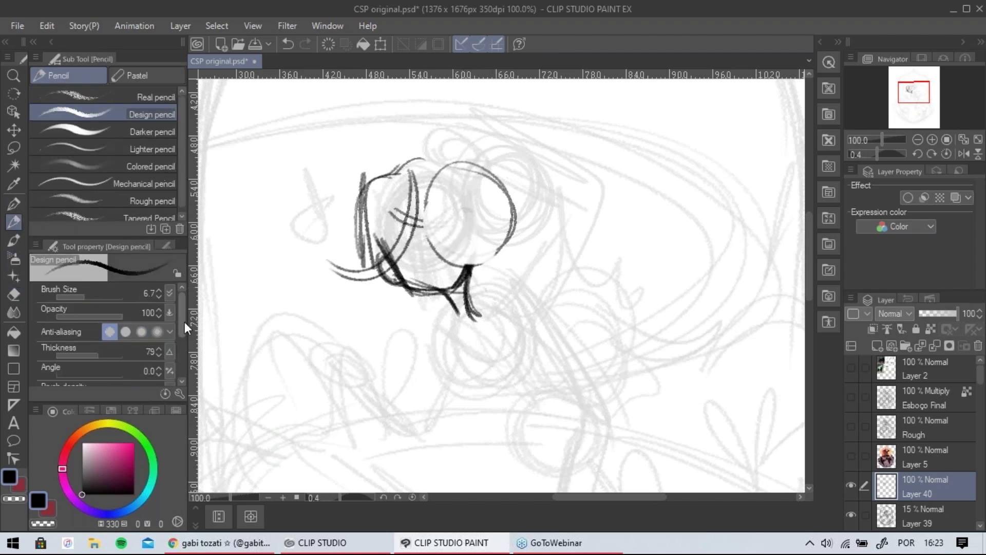
{"action": "mouse_move", "coordinate": [418, 218]}
{"action": "left_mouse_down"}
{"action": "mouse_move", "coordinate": [429, 245]}
{"action": "mouse_move", "coordinate": [491, 263]}
{"action": "mouse_move", "coordinate": [519, 226]}
{"action": "mouse_move", "coordinate": [512, 235]}
{"action": "left_mouse_up"}
{"action": "key", "text": "ctrl+z"}
{"action": "left_click_drag", "start_coordinate": [498, 180], "coordinate": [518, 226]}
{"action": "mouse_move", "coordinate": [420, 224]}
{"action": "left_mouse_down"}
{"action": "mouse_move", "coordinate": [465, 259]}
{"action": "mouse_move", "coordinate": [511, 241]}
{"action": "left_mouse_up"}
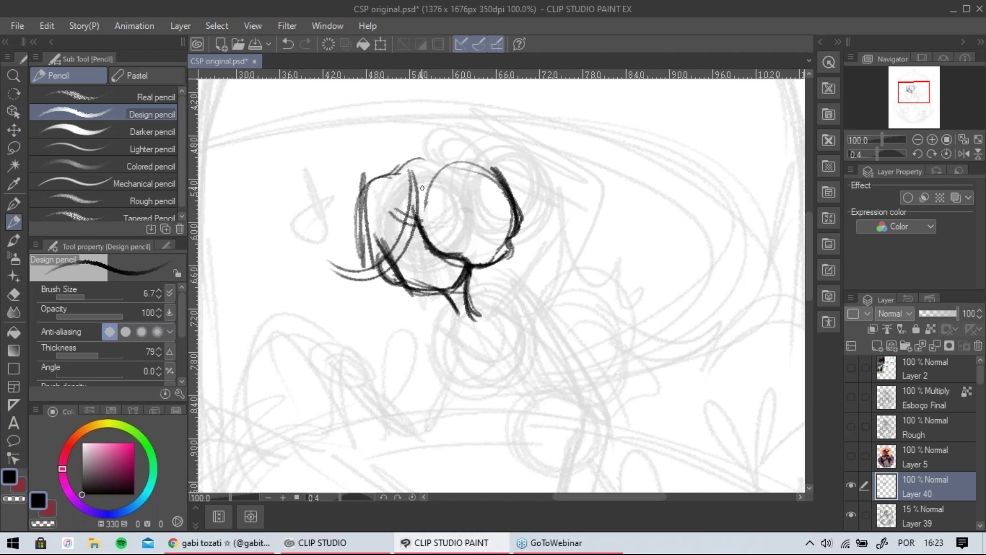
Outline the front head's hairline and sketch a rounded hair bun on each side of its crown.
{"action": "mouse_move", "coordinate": [400, 208]}
{"action": "left_mouse_down"}
{"action": "mouse_move", "coordinate": [460, 153]}
{"action": "mouse_move", "coordinate": [487, 165]}
{"action": "mouse_move", "coordinate": [411, 196]}
{"action": "left_mouse_up"}
{"action": "key", "text": "ctrl+z"}
{"action": "mouse_move", "coordinate": [446, 167]}
{"action": "left_mouse_down"}
{"action": "mouse_move", "coordinate": [491, 168]}
{"action": "mouse_move", "coordinate": [451, 158]}
{"action": "mouse_move", "coordinate": [411, 212]}
{"action": "mouse_move", "coordinate": [409, 165]}
{"action": "mouse_move", "coordinate": [430, 182]}
{"action": "left_mouse_up"}
{"action": "mouse_move", "coordinate": [451, 169]}
{"action": "left_mouse_down"}
{"action": "mouse_move", "coordinate": [467, 139]}
{"action": "mouse_move", "coordinate": [504, 178]}
{"action": "mouse_move", "coordinate": [530, 169]}
{"action": "mouse_move", "coordinate": [487, 210]}
{"action": "mouse_move", "coordinate": [503, 205]}
{"action": "mouse_move", "coordinate": [466, 189]}
{"action": "mouse_move", "coordinate": [455, 196]}
{"action": "mouse_move", "coordinate": [511, 164]}
{"action": "mouse_move", "coordinate": [521, 171]}
{"action": "left_mouse_up"}
{"action": "key", "text": "ctrl+z"}
Draw the front head's eyes, brows and dark mouth.
{"action": "mouse_move", "coordinate": [458, 198]}
{"action": "left_mouse_down"}
{"action": "mouse_move", "coordinate": [478, 190]}
{"action": "mouse_move", "coordinate": [469, 197]}
{"action": "mouse_move", "coordinate": [482, 215]}
{"action": "mouse_move", "coordinate": [494, 211]}
{"action": "left_mouse_up"}
{"action": "key", "text": "ctrl+z"}
{"action": "key", "text": "ctrl+z"}
{"action": "key", "text": "ctrl+z"}
{"action": "key", "text": "ctrl+z"}
{"action": "key", "text": "ctrl+y"}
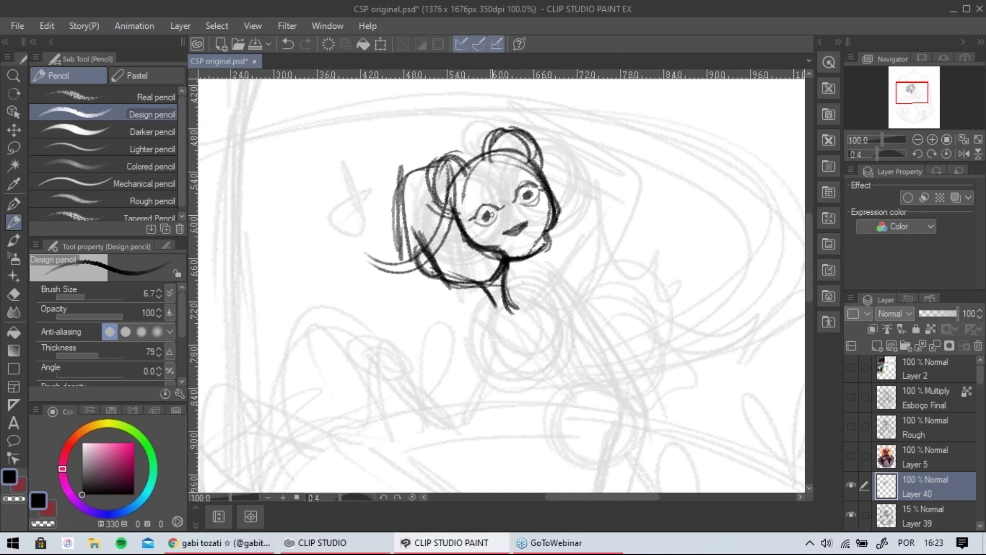
{"action": "left_click_drag", "start_coordinate": [524, 194], "coordinate": [528, 193]}
{"action": "mouse_move", "coordinate": [518, 215]}
{"action": "left_mouse_down"}
{"action": "mouse_move", "coordinate": [505, 217]}
{"action": "mouse_move", "coordinate": [543, 175]}
{"action": "left_mouse_up"}
Sketch the left shoulder and side line below the neck, a chest curve, and a long slanted line under the front head.
{"action": "left_click_drag", "start_coordinate": [404, 131], "coordinate": [390, 215]}
{"action": "mouse_move", "coordinate": [481, 224]}
{"action": "left_mouse_down"}
{"action": "mouse_move", "coordinate": [457, 271]}
{"action": "mouse_move", "coordinate": [454, 218]}
{"action": "mouse_move", "coordinate": [436, 239]}
{"action": "mouse_move", "coordinate": [413, 318]}
{"action": "left_mouse_up"}
{"action": "key", "text": "ctrl+z"}
{"action": "mouse_move", "coordinate": [478, 267]}
{"action": "left_mouse_down"}
{"action": "mouse_move", "coordinate": [426, 235]}
{"action": "mouse_move", "coordinate": [431, 252]}
{"action": "left_mouse_up"}
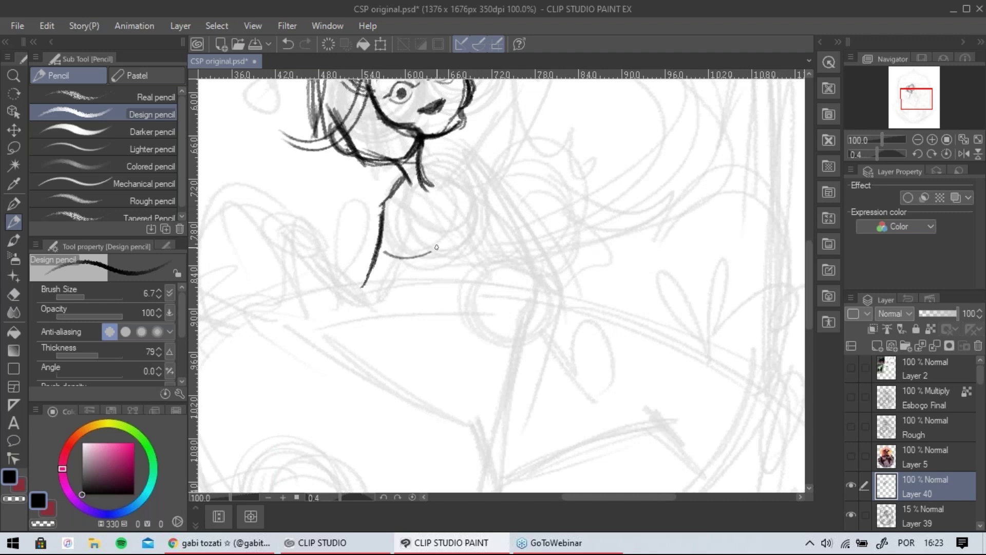
{"action": "left_click_drag", "start_coordinate": [488, 125], "coordinate": [454, 248]}
{"action": "left_click_drag", "start_coordinate": [432, 157], "coordinate": [389, 249]}
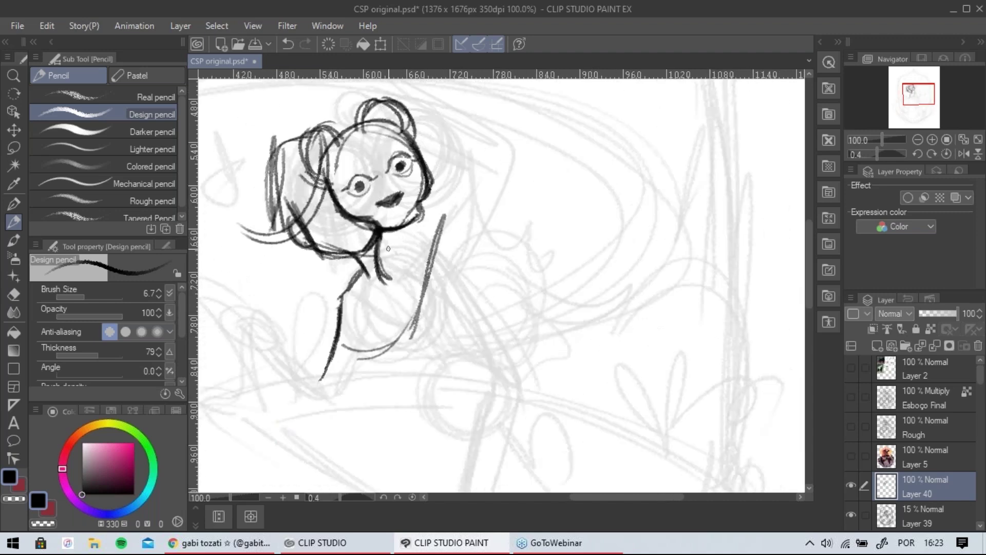
Draw the front figure's neck and shoulder contour with a curled lock of hair falling over the chest.
{"action": "mouse_move", "coordinate": [424, 197]}
{"action": "left_mouse_down"}
{"action": "mouse_move", "coordinate": [436, 228]}
{"action": "mouse_move", "coordinate": [382, 271]}
{"action": "mouse_move", "coordinate": [403, 278]}
{"action": "left_mouse_up"}
{"action": "mouse_move", "coordinate": [382, 272]}
{"action": "left_mouse_down"}
{"action": "mouse_move", "coordinate": [416, 267]}
{"action": "mouse_move", "coordinate": [383, 288]}
{"action": "mouse_move", "coordinate": [397, 363]}
{"action": "left_mouse_up"}
{"action": "mouse_move", "coordinate": [413, 299]}
{"action": "left_mouse_down"}
{"action": "mouse_move", "coordinate": [437, 327]}
{"action": "mouse_move", "coordinate": [362, 330]}
{"action": "left_mouse_up"}
{"action": "left_click_drag", "start_coordinate": [408, 363], "coordinate": [383, 297]}
{"action": "left_click_drag", "start_coordinate": [445, 271], "coordinate": [534, 240]}
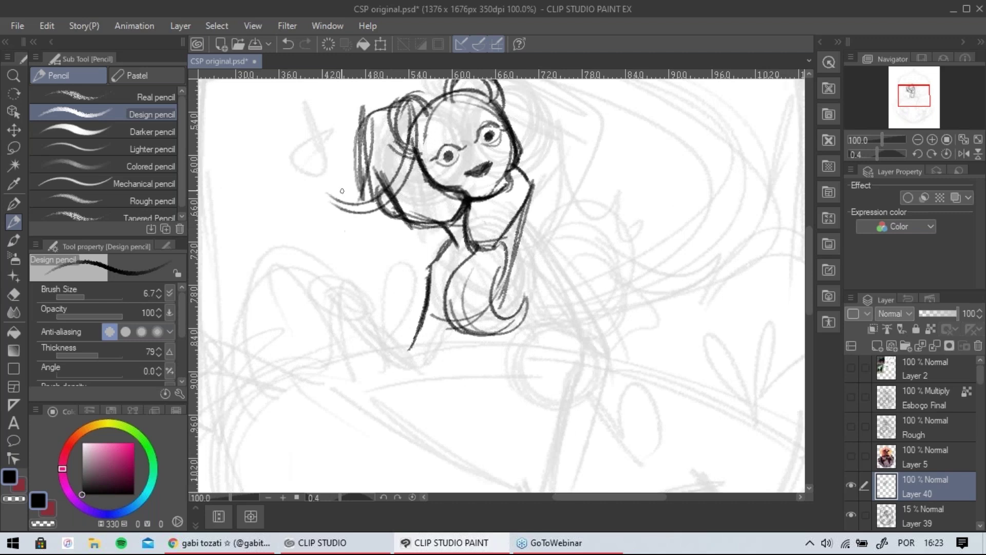
Sketch the rear figure's shoulder and back contour with a long curl of hair hanging down the left side.
{"action": "mouse_move", "coordinate": [346, 156]}
{"action": "left_mouse_down"}
{"action": "mouse_move", "coordinate": [318, 232]}
{"action": "mouse_move", "coordinate": [329, 257]}
{"action": "left_mouse_up"}
{"action": "mouse_move", "coordinate": [443, 217]}
{"action": "left_mouse_down"}
{"action": "mouse_move", "coordinate": [354, 267]}
{"action": "mouse_move", "coordinate": [392, 263]}
{"action": "left_mouse_up"}
{"action": "mouse_move", "coordinate": [329, 259]}
{"action": "left_mouse_down"}
{"action": "mouse_move", "coordinate": [352, 269]}
{"action": "mouse_move", "coordinate": [332, 265]}
{"action": "mouse_move", "coordinate": [282, 303]}
{"action": "mouse_move", "coordinate": [340, 340]}
{"action": "left_mouse_up"}
{"action": "mouse_move", "coordinate": [340, 302]}
{"action": "left_mouse_down"}
{"action": "mouse_move", "coordinate": [343, 339]}
{"action": "mouse_move", "coordinate": [350, 280]}
{"action": "mouse_move", "coordinate": [368, 290]}
{"action": "mouse_move", "coordinate": [324, 334]}
{"action": "left_mouse_up"}
{"action": "left_click_drag", "start_coordinate": [324, 206], "coordinate": [344, 252]}
{"action": "left_click_drag", "start_coordinate": [361, 147], "coordinate": [327, 210]}
{"action": "left_click_drag", "start_coordinate": [326, 223], "coordinate": [368, 271]}
{"action": "mouse_move", "coordinate": [450, 205]}
{"action": "left_mouse_down"}
{"action": "mouse_move", "coordinate": [427, 261]}
{"action": "mouse_move", "coordinate": [416, 242]}
{"action": "left_mouse_up"}
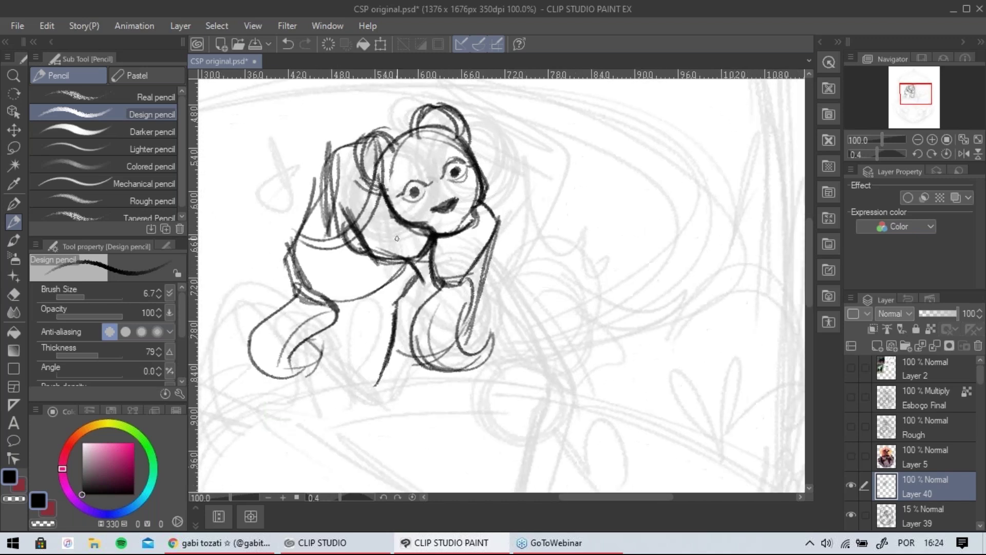
Draw the rear figure's visible eye, nose and small open mouth, reworking strokes until the face fits.
{"action": "key", "text": "ctrl+z"}
{"action": "mouse_move", "coordinate": [375, 217]}
{"action": "left_mouse_down"}
{"action": "mouse_move", "coordinate": [387, 216]}
{"action": "mouse_move", "coordinate": [380, 228]}
{"action": "left_mouse_up"}
{"action": "key", "text": "ctrl+z"}
{"action": "key", "text": "ctrl+z"}
{"action": "key", "text": "ctrl+z"}
{"action": "key", "text": "ctrl+z"}
{"action": "key", "text": "ctrl+z"}
{"action": "left_click_drag", "start_coordinate": [364, 221], "coordinate": [377, 210]}
{"action": "key", "text": "ctrl+z"}
{"action": "mouse_move", "coordinate": [374, 221]}
{"action": "left_mouse_down"}
{"action": "mouse_move", "coordinate": [383, 225]}
{"action": "mouse_move", "coordinate": [364, 210]}
{"action": "left_mouse_up"}
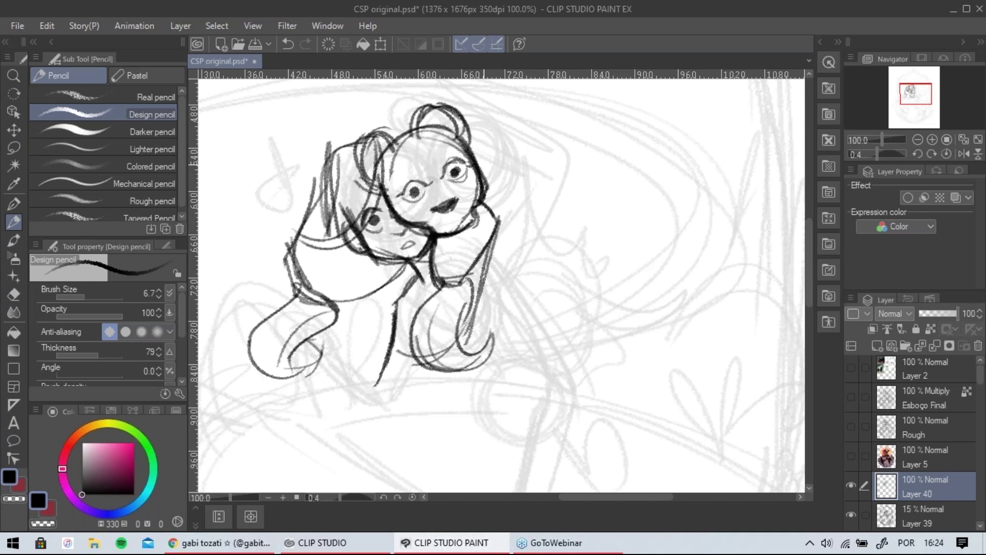
{"action": "scroll", "coordinate": [484, 164], "scroll_direction": "down", "scroll_amount": 2}
{"action": "scroll", "coordinate": [483, 165], "scroll_direction": "up", "scroll_amount": 2}
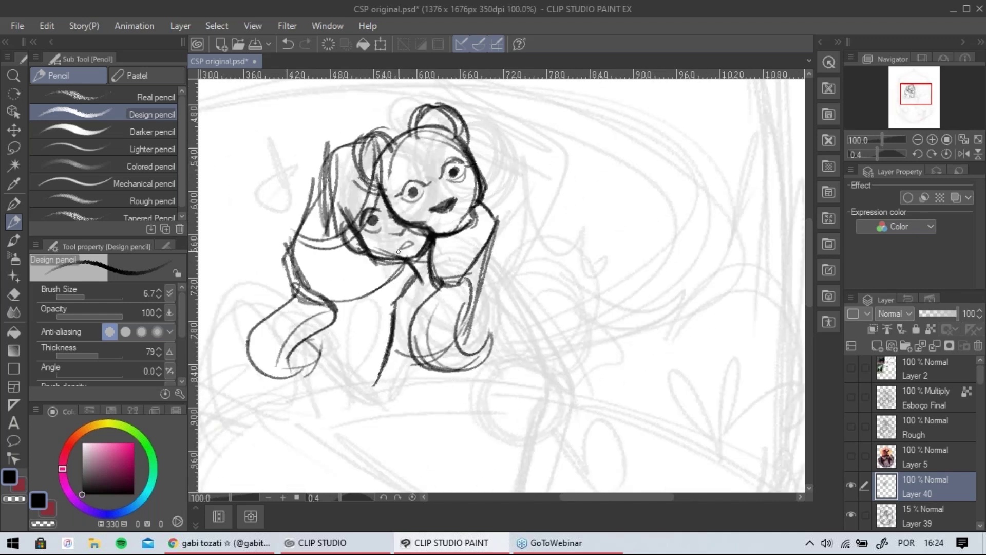
{"action": "key", "text": "ctrl+z"}
Sketch the front figure's upper arm rising diagonally from the right shoulder to a bent elbow.
{"action": "mouse_move", "coordinate": [466, 198]}
{"action": "left_mouse_down"}
{"action": "mouse_move", "coordinate": [524, 245]}
{"action": "mouse_move", "coordinate": [470, 171]}
{"action": "mouse_move", "coordinate": [466, 206]}
{"action": "mouse_move", "coordinate": [504, 183]}
{"action": "left_mouse_up"}
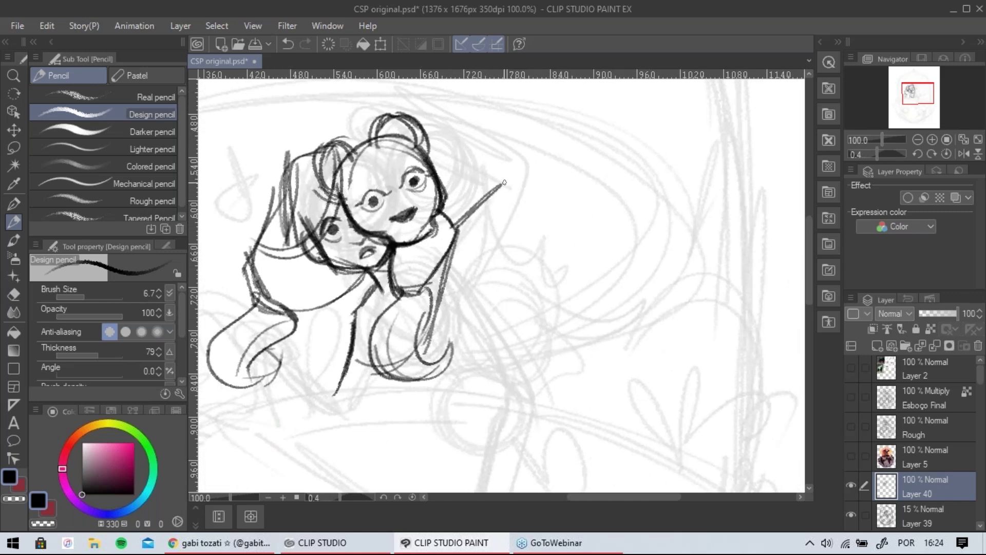
{"action": "left_click_drag", "start_coordinate": [492, 241], "coordinate": [540, 183]}
{"action": "mouse_move", "coordinate": [475, 257]}
{"action": "left_mouse_down"}
{"action": "mouse_move", "coordinate": [534, 186]}
{"action": "mouse_move", "coordinate": [543, 160]}
{"action": "left_mouse_up"}
{"action": "mouse_move", "coordinate": [479, 110]}
{"action": "left_mouse_down"}
{"action": "mouse_move", "coordinate": [466, 147]}
{"action": "mouse_move", "coordinate": [532, 204]}
{"action": "left_mouse_up"}
Try out a forearm from the raised elbow back toward the top of the front head.
{"action": "left_click_drag", "start_coordinate": [436, 148], "coordinate": [520, 198]}
{"action": "left_click_drag", "start_coordinate": [434, 166], "coordinate": [508, 225]}
{"action": "key", "text": "ctrl+z"}
{"action": "left_click_drag", "start_coordinate": [437, 168], "coordinate": [476, 204]}
{"action": "key", "text": "ctrl+z"}
{"action": "left_click_drag", "start_coordinate": [433, 168], "coordinate": [508, 221]}
{"action": "left_click_drag", "start_coordinate": [463, 199], "coordinate": [509, 219]}
{"action": "left_click_drag", "start_coordinate": [413, 145], "coordinate": [487, 179]}
{"action": "left_click_drag", "start_coordinate": [452, 153], "coordinate": [486, 183]}
{"action": "key", "text": "ctrl+z"}
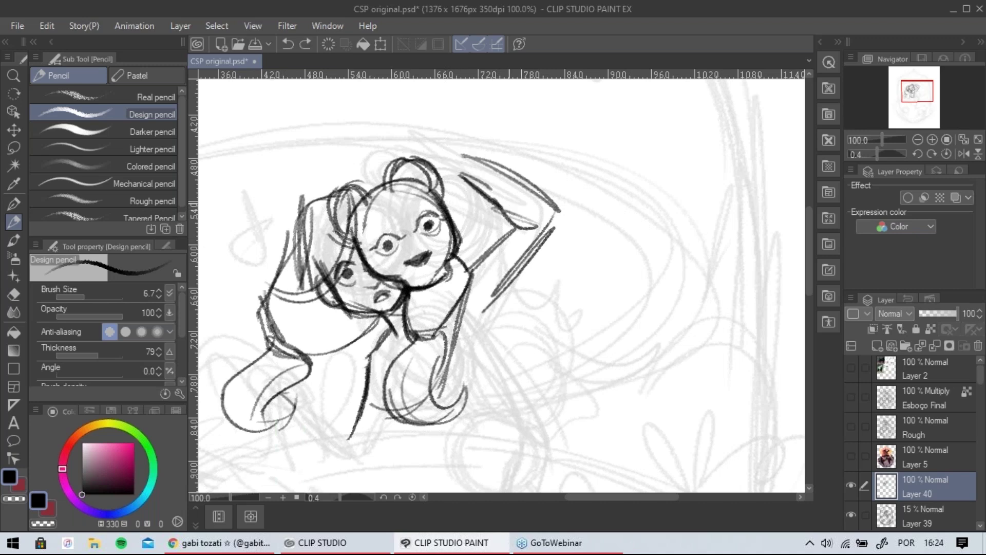
Erase the forearm and redraw the raised arm longer, with the elbow farther right and the forearm angled up above the head.
{"action": "left_click", "coordinate": [13, 294]}
{"action": "mouse_move", "coordinate": [478, 204]}
{"action": "left_mouse_down"}
{"action": "mouse_move", "coordinate": [519, 230]}
{"action": "mouse_move", "coordinate": [516, 208]}
{"action": "mouse_move", "coordinate": [558, 227]}
{"action": "mouse_move", "coordinate": [548, 203]}
{"action": "mouse_move", "coordinate": [562, 251]}
{"action": "mouse_move", "coordinate": [536, 268]}
{"action": "mouse_move", "coordinate": [554, 212]}
{"action": "mouse_move", "coordinate": [549, 243]}
{"action": "mouse_move", "coordinate": [530, 221]}
{"action": "mouse_move", "coordinate": [485, 283]}
{"action": "mouse_move", "coordinate": [529, 217]}
{"action": "left_mouse_up"}
{"action": "left_click", "coordinate": [14, 204]}
{"action": "left_click", "coordinate": [14, 222]}
{"action": "left_click_drag", "start_coordinate": [480, 261], "coordinate": [537, 221]}
{"action": "mouse_move", "coordinate": [479, 311]}
{"action": "left_mouse_down"}
{"action": "mouse_move", "coordinate": [574, 229]}
{"action": "mouse_move", "coordinate": [537, 182]}
{"action": "left_mouse_up"}
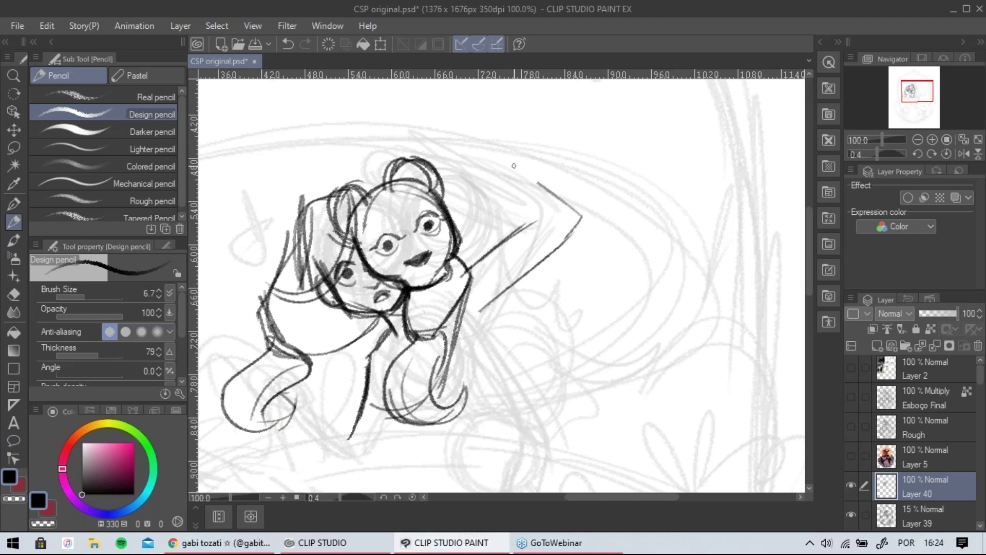
{"action": "left_click_drag", "start_coordinate": [490, 143], "coordinate": [580, 224]}
{"action": "mouse_move", "coordinate": [482, 160]}
{"action": "left_mouse_down"}
{"action": "mouse_move", "coordinate": [552, 225]}
{"action": "mouse_move", "coordinate": [485, 159]}
{"action": "mouse_move", "coordinate": [516, 196]}
{"action": "mouse_move", "coordinate": [452, 154]}
{"action": "mouse_move", "coordinate": [488, 154]}
{"action": "left_mouse_up"}
Sketch the hand with spread fingers at the end of the raised forearm.
{"action": "mouse_move", "coordinate": [449, 126]}
{"action": "left_mouse_down"}
{"action": "mouse_move", "coordinate": [493, 141]}
{"action": "mouse_move", "coordinate": [442, 153]}
{"action": "mouse_move", "coordinate": [437, 136]}
{"action": "left_mouse_up"}
{"action": "mouse_move", "coordinate": [435, 107]}
{"action": "left_mouse_down"}
{"action": "mouse_move", "coordinate": [453, 114]}
{"action": "mouse_move", "coordinate": [438, 135]}
{"action": "left_mouse_up"}
{"action": "left_click_drag", "start_coordinate": [450, 125], "coordinate": [419, 130]}
{"action": "mouse_move", "coordinate": [464, 116]}
{"action": "left_mouse_down"}
{"action": "mouse_move", "coordinate": [443, 127]}
{"action": "mouse_move", "coordinate": [434, 107]}
{"action": "mouse_move", "coordinate": [417, 105]}
{"action": "left_mouse_up"}
{"action": "mouse_move", "coordinate": [473, 119]}
{"action": "left_mouse_down"}
{"action": "mouse_move", "coordinate": [439, 153]}
{"action": "mouse_move", "coordinate": [509, 151]}
{"action": "mouse_move", "coordinate": [469, 160]}
{"action": "mouse_move", "coordinate": [478, 150]}
{"action": "left_mouse_up"}
Draw the torso's curved right side from the armpit to the waist and a short line for its left side.
{"action": "mouse_move", "coordinate": [563, 299]}
{"action": "left_mouse_down"}
{"action": "mouse_move", "coordinate": [623, 244]}
{"action": "mouse_move", "coordinate": [569, 176]}
{"action": "left_mouse_up"}
{"action": "left_click_drag", "start_coordinate": [517, 268], "coordinate": [500, 217]}
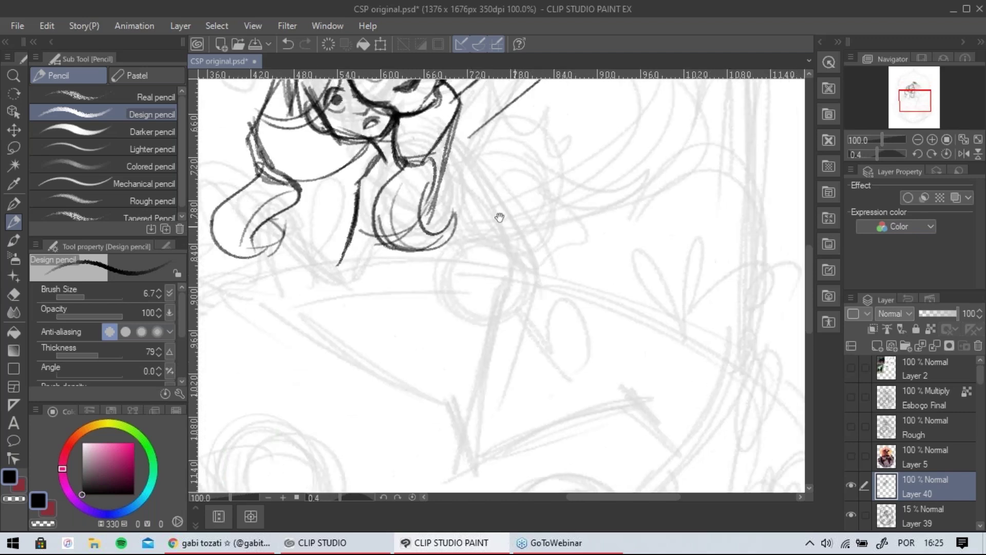
{"action": "left_click_drag", "start_coordinate": [457, 122], "coordinate": [483, 155]}
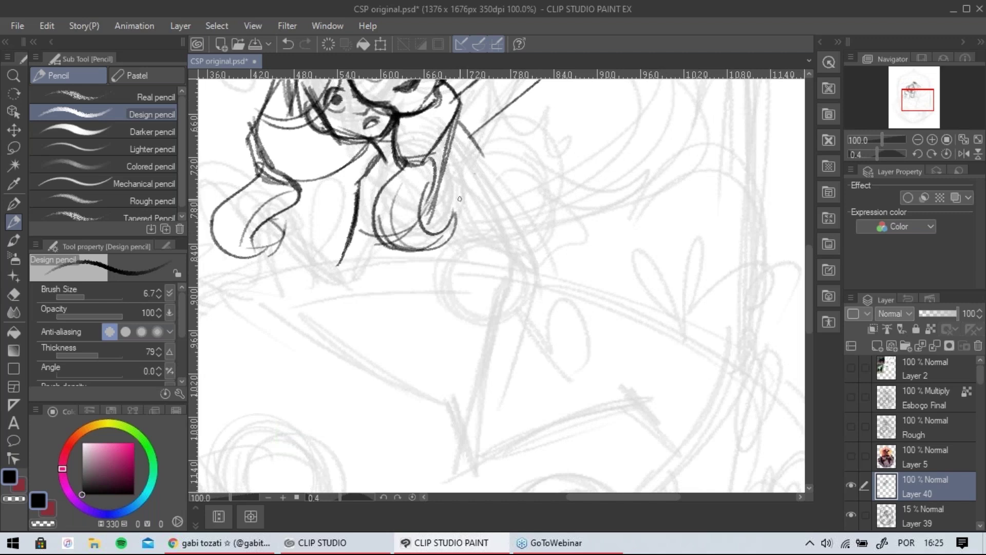
{"action": "mouse_move", "coordinate": [429, 226]}
{"action": "left_mouse_down"}
{"action": "mouse_move", "coordinate": [457, 250]}
{"action": "mouse_move", "coordinate": [445, 245]}
{"action": "mouse_move", "coordinate": [430, 273]}
{"action": "left_mouse_up"}
{"action": "mouse_move", "coordinate": [457, 123]}
{"action": "left_mouse_down"}
{"action": "mouse_move", "coordinate": [516, 196]}
{"action": "mouse_move", "coordinate": [534, 256]}
{"action": "left_mouse_up"}
{"action": "left_click_drag", "start_coordinate": [460, 130], "coordinate": [529, 270]}
{"action": "key", "text": "ctrl+z"}
{"action": "key", "text": "ctrl+z"}
{"action": "mouse_move", "coordinate": [457, 115]}
{"action": "left_mouse_down"}
{"action": "mouse_move", "coordinate": [544, 259]}
{"action": "mouse_move", "coordinate": [549, 234]}
{"action": "mouse_move", "coordinate": [541, 314]}
{"action": "mouse_move", "coordinate": [500, 299]}
{"action": "mouse_move", "coordinate": [528, 347]}
{"action": "left_mouse_up"}
{"action": "key", "text": "ctrl+z"}
{"action": "scroll", "coordinate": [508, 319], "scroll_direction": "down", "scroll_amount": 1}
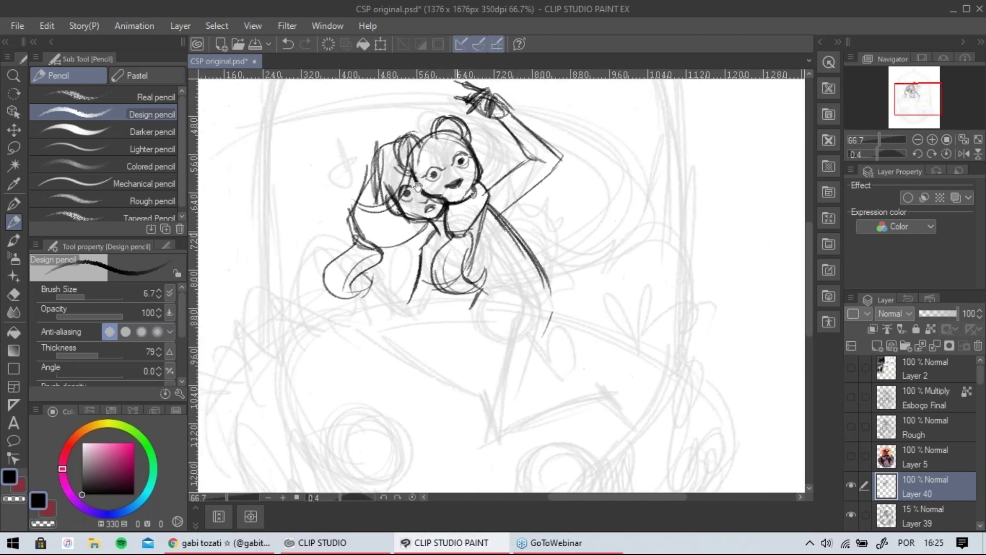
Reinforce the rear hair bun, the raised upper arm, the left side line and the chest curl with darker strokes.
{"action": "mouse_move", "coordinate": [406, 128]}
{"action": "left_mouse_down"}
{"action": "mouse_move", "coordinate": [427, 126]}
{"action": "mouse_move", "coordinate": [394, 128]}
{"action": "left_mouse_up"}
{"action": "mouse_move", "coordinate": [485, 194]}
{"action": "left_mouse_down"}
{"action": "mouse_move", "coordinate": [536, 154]}
{"action": "mouse_move", "coordinate": [522, 165]}
{"action": "left_mouse_up"}
{"action": "left_click_drag", "start_coordinate": [429, 237], "coordinate": [409, 305]}
{"action": "mouse_move", "coordinate": [447, 273]}
{"action": "left_mouse_down"}
{"action": "mouse_move", "coordinate": [403, 231]}
{"action": "mouse_move", "coordinate": [418, 246]}
{"action": "mouse_move", "coordinate": [443, 249]}
{"action": "mouse_move", "coordinate": [434, 249]}
{"action": "left_mouse_up"}
{"action": "left_click_drag", "start_coordinate": [531, 303], "coordinate": [532, 286]}
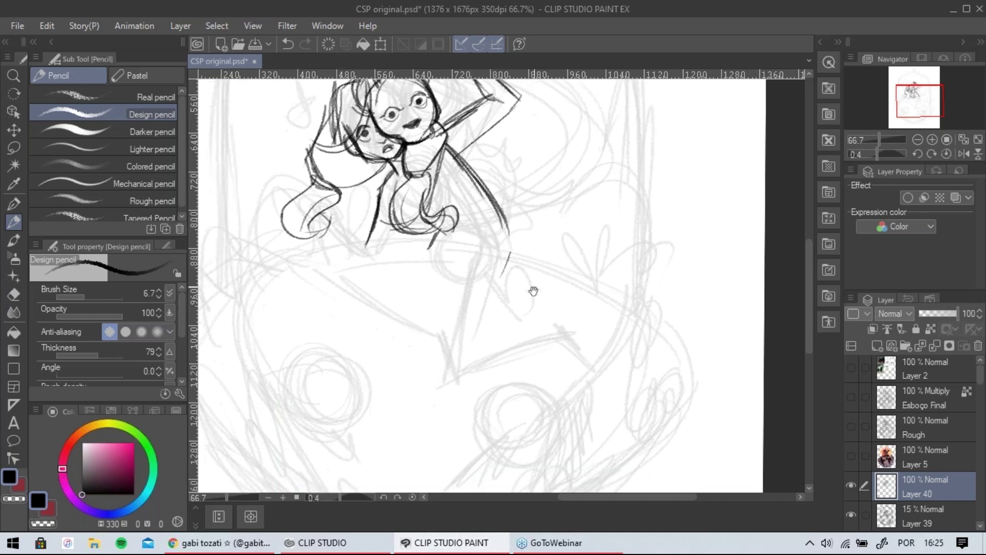
Sketch the hips and the kneeling leg's thigh running from the waist down to the knee.
{"action": "key", "text": "ctrl+z"}
{"action": "mouse_move", "coordinate": [427, 252]}
{"action": "left_mouse_down"}
{"action": "mouse_move", "coordinate": [327, 248]}
{"action": "mouse_move", "coordinate": [424, 325]}
{"action": "mouse_move", "coordinate": [354, 243]}
{"action": "mouse_move", "coordinate": [324, 241]}
{"action": "mouse_move", "coordinate": [437, 247]}
{"action": "mouse_move", "coordinate": [345, 244]}
{"action": "mouse_move", "coordinate": [460, 276]}
{"action": "left_mouse_up"}
{"action": "left_click_drag", "start_coordinate": [333, 263], "coordinate": [441, 274]}
{"action": "mouse_move", "coordinate": [405, 144]}
{"action": "left_mouse_down"}
{"action": "mouse_move", "coordinate": [493, 273]}
{"action": "mouse_move", "coordinate": [466, 215]}
{"action": "mouse_move", "coordinate": [479, 242]}
{"action": "mouse_move", "coordinate": [430, 326]}
{"action": "left_mouse_up"}
{"action": "key", "text": "ctrl+z"}
{"action": "key", "text": "ctrl+z"}
{"action": "left_click_drag", "start_coordinate": [434, 172], "coordinate": [432, 320]}
{"action": "left_click_drag", "start_coordinate": [461, 259], "coordinate": [430, 362]}
{"action": "left_click_drag", "start_coordinate": [452, 278], "coordinate": [434, 384]}
{"action": "mouse_move", "coordinate": [411, 168]}
{"action": "left_mouse_down"}
{"action": "mouse_move", "coordinate": [510, 260]}
{"action": "mouse_move", "coordinate": [484, 319]}
{"action": "left_mouse_up"}
Draw the kneeling leg's calf extending back from the knee and add the pointed foot at its end.
{"action": "left_click_drag", "start_coordinate": [509, 253], "coordinate": [465, 340]}
{"action": "left_click_drag", "start_coordinate": [496, 284], "coordinate": [478, 343]}
{"action": "mouse_move", "coordinate": [470, 242]}
{"action": "left_mouse_down"}
{"action": "mouse_move", "coordinate": [440, 302]}
{"action": "mouse_move", "coordinate": [433, 382]}
{"action": "mouse_move", "coordinate": [544, 334]}
{"action": "left_mouse_up"}
{"action": "left_click_drag", "start_coordinate": [452, 373], "coordinate": [565, 328]}
{"action": "mouse_move", "coordinate": [470, 340]}
{"action": "left_mouse_down"}
{"action": "mouse_move", "coordinate": [542, 304]}
{"action": "mouse_move", "coordinate": [580, 345]}
{"action": "left_mouse_up"}
{"action": "left_click_drag", "start_coordinate": [559, 334], "coordinate": [571, 334]}
{"action": "left_click_drag", "start_coordinate": [484, 305], "coordinate": [542, 336]}
{"action": "mouse_move", "coordinate": [482, 277]}
{"action": "left_mouse_down"}
{"action": "mouse_move", "coordinate": [376, 291]}
{"action": "mouse_move", "coordinate": [388, 290]}
{"action": "mouse_move", "coordinate": [366, 302]}
{"action": "mouse_move", "coordinate": [376, 306]}
{"action": "left_mouse_up"}
{"action": "key", "text": "ctrl+z"}
{"action": "key", "text": "ctrl+z"}
{"action": "key", "text": "ctrl+z"}
Sketch the other leg folded forward, drawing its thigh, rounded knee and underside with overlapping strokes.
{"action": "mouse_move", "coordinate": [489, 285]}
{"action": "left_mouse_down"}
{"action": "mouse_move", "coordinate": [382, 296]}
{"action": "mouse_move", "coordinate": [435, 363]}
{"action": "left_mouse_up"}
{"action": "left_click_drag", "start_coordinate": [369, 322], "coordinate": [488, 365]}
{"action": "left_click_drag", "start_coordinate": [383, 331], "coordinate": [464, 360]}
{"action": "left_click_drag", "start_coordinate": [414, 270], "coordinate": [443, 353]}
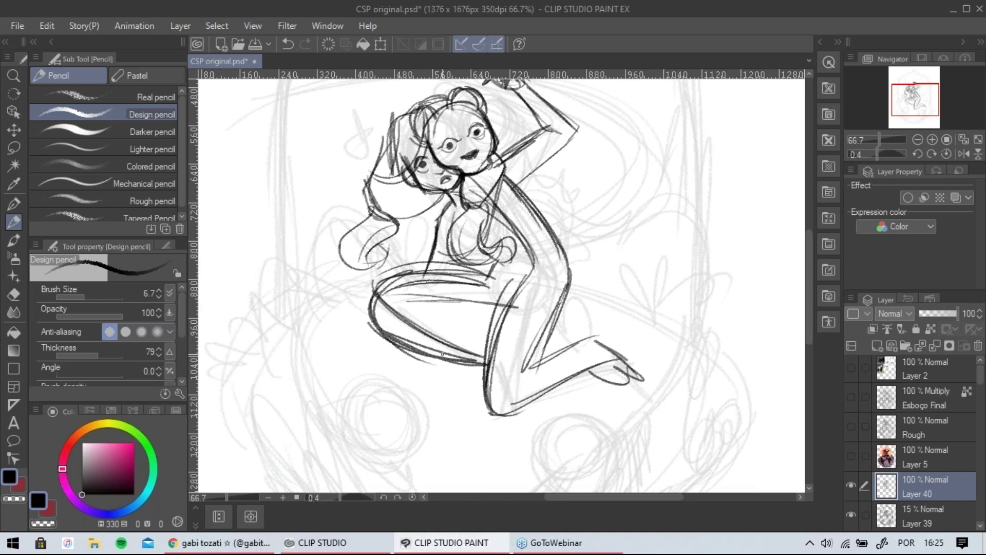
{"action": "mouse_move", "coordinate": [374, 307]}
{"action": "left_mouse_down"}
{"action": "mouse_move", "coordinate": [498, 358]}
{"action": "mouse_move", "coordinate": [448, 355]}
{"action": "left_mouse_up"}
{"action": "left_click_drag", "start_coordinate": [498, 304], "coordinate": [400, 312]}
{"action": "left_click_drag", "start_coordinate": [476, 329], "coordinate": [399, 311]}
{"action": "left_click_drag", "start_coordinate": [507, 314], "coordinate": [395, 307]}
{"action": "left_click_drag", "start_coordinate": [579, 261], "coordinate": [571, 305]}
{"action": "scroll", "coordinate": [490, 223], "scroll_direction": "down", "scroll_amount": 2}
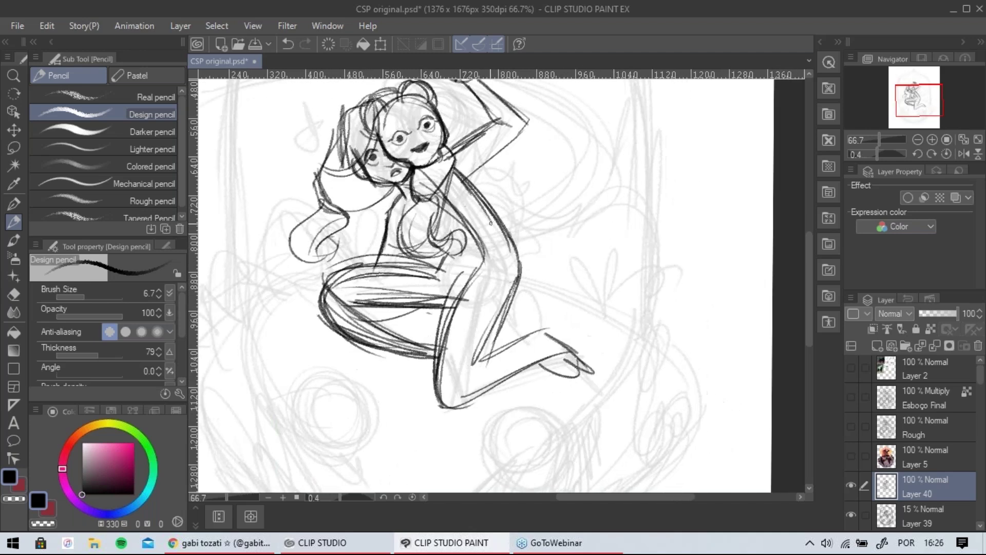
Draw the curved hip line and the chest and shoulder lines of the front figure's clothing.
{"action": "left_click_drag", "start_coordinate": [435, 272], "coordinate": [512, 284]}
{"action": "key", "text": "ctrl+z"}
{"action": "mouse_move", "coordinate": [434, 266]}
{"action": "left_mouse_down"}
{"action": "mouse_move", "coordinate": [510, 292]}
{"action": "mouse_move", "coordinate": [504, 223]}
{"action": "left_mouse_up"}
{"action": "mouse_move", "coordinate": [432, 220]}
{"action": "left_mouse_down"}
{"action": "mouse_move", "coordinate": [459, 189]}
{"action": "mouse_move", "coordinate": [484, 180]}
{"action": "left_mouse_up"}
{"action": "left_click_drag", "start_coordinate": [431, 226], "coordinate": [478, 180]}
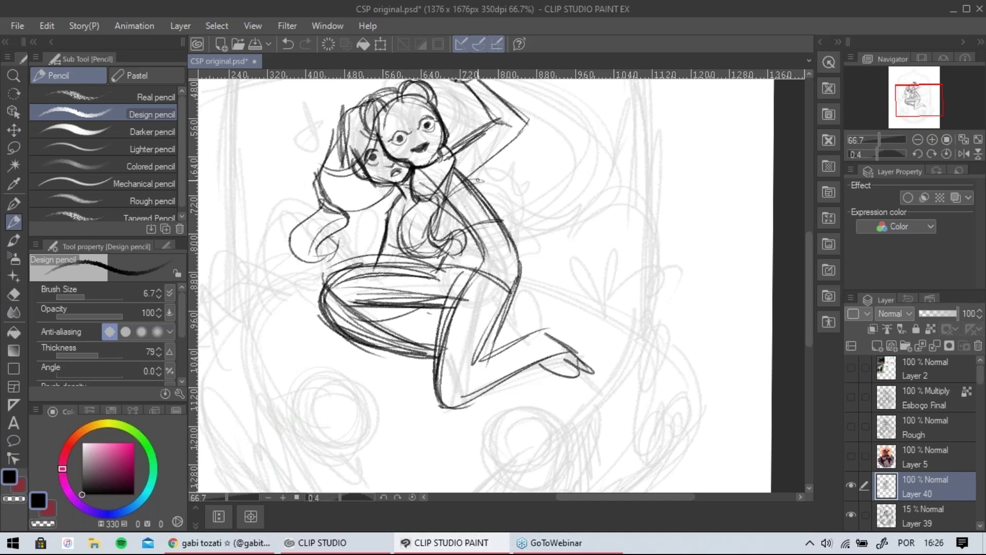
{"action": "left_click_drag", "start_coordinate": [402, 245], "coordinate": [484, 181]}
Add overlapping curved waistband lines across the front figure's waist and hips.
{"action": "mouse_move", "coordinate": [432, 268]}
{"action": "left_mouse_down"}
{"action": "mouse_move", "coordinate": [512, 236]}
{"action": "mouse_move", "coordinate": [503, 233]}
{"action": "mouse_move", "coordinate": [497, 254]}
{"action": "mouse_move", "coordinate": [422, 270]}
{"action": "left_mouse_up"}
{"action": "mouse_move", "coordinate": [431, 259]}
{"action": "left_mouse_down"}
{"action": "mouse_move", "coordinate": [415, 265]}
{"action": "mouse_move", "coordinate": [442, 302]}
{"action": "mouse_move", "coordinate": [508, 277]}
{"action": "left_mouse_up"}
{"action": "mouse_move", "coordinate": [441, 285]}
{"action": "left_mouse_down"}
{"action": "mouse_move", "coordinate": [507, 274]}
{"action": "mouse_move", "coordinate": [516, 251]}
{"action": "left_mouse_up"}
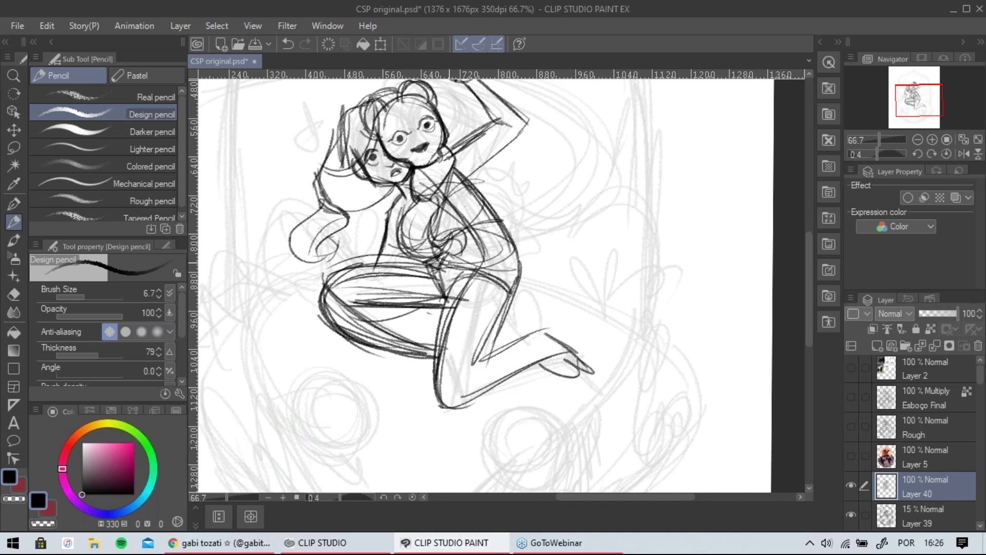
{"action": "left_click_drag", "start_coordinate": [437, 264], "coordinate": [517, 256]}
{"action": "left_click_drag", "start_coordinate": [444, 268], "coordinate": [523, 262]}
Reinforce the kneeling leg's calf and the folded leg's thigh and knee with extra strokes.
{"action": "left_click_drag", "start_coordinate": [500, 345], "coordinate": [468, 368]}
{"action": "mouse_move", "coordinate": [468, 366]}
{"action": "left_mouse_down"}
{"action": "mouse_move", "coordinate": [448, 410]}
{"action": "mouse_move", "coordinate": [497, 343]}
{"action": "mouse_move", "coordinate": [567, 329]}
{"action": "left_mouse_up"}
{"action": "left_click_drag", "start_coordinate": [461, 362], "coordinate": [563, 333]}
{"action": "mouse_move", "coordinate": [345, 272]}
{"action": "left_mouse_down"}
{"action": "mouse_move", "coordinate": [333, 300]}
{"action": "mouse_move", "coordinate": [379, 297]}
{"action": "left_mouse_up"}
{"action": "left_click_drag", "start_coordinate": [358, 278], "coordinate": [328, 302]}
{"action": "mouse_move", "coordinate": [356, 334]}
{"action": "left_mouse_down"}
{"action": "mouse_move", "coordinate": [403, 363]}
{"action": "mouse_move", "coordinate": [434, 356]}
{"action": "left_mouse_up"}
Strengthen the torso lines and darken the forearm and elbow of the raised arm.
{"action": "left_click_drag", "start_coordinate": [452, 205], "coordinate": [477, 277]}
{"action": "mouse_move", "coordinate": [488, 253]}
{"action": "left_mouse_down"}
{"action": "mouse_move", "coordinate": [558, 198]}
{"action": "mouse_move", "coordinate": [505, 235]}
{"action": "left_mouse_up"}
{"action": "left_click_drag", "start_coordinate": [518, 192], "coordinate": [547, 195]}
{"action": "mouse_move", "coordinate": [544, 185]}
{"action": "left_mouse_down"}
{"action": "mouse_move", "coordinate": [514, 160]}
{"action": "mouse_move", "coordinate": [558, 193]}
{"action": "left_mouse_up"}
{"action": "key", "text": "ctrl+z"}
{"action": "left_click_drag", "start_coordinate": [499, 136], "coordinate": [551, 195]}
{"action": "left_click_drag", "start_coordinate": [508, 151], "coordinate": [555, 199]}
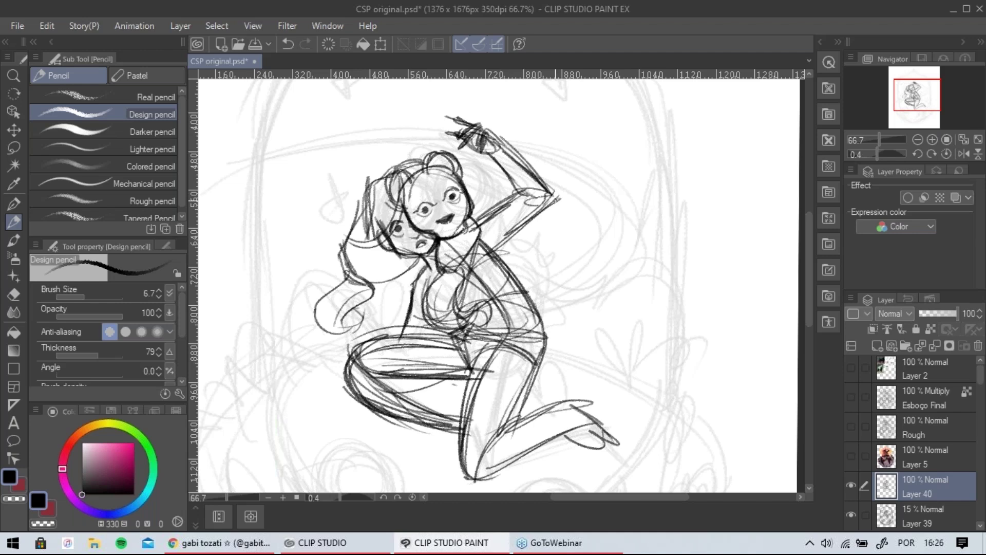
{"action": "left_click_drag", "start_coordinate": [590, 240], "coordinate": [563, 195]}
{"action": "scroll", "coordinate": [537, 159], "scroll_direction": "down", "scroll_amount": 1}
{"action": "scroll", "coordinate": [537, 159], "scroll_direction": "up", "scroll_amount": 1}
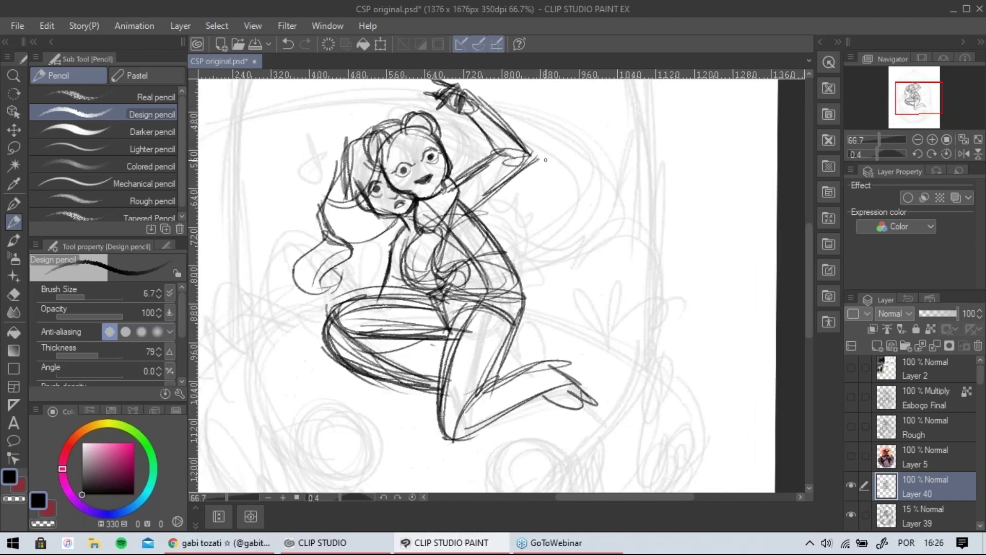
Sketch loose hair tufts around the rear figure's head and widen the wavy curl at the end of the hair.
{"action": "left_click_drag", "start_coordinate": [437, 283], "coordinate": [484, 332]}
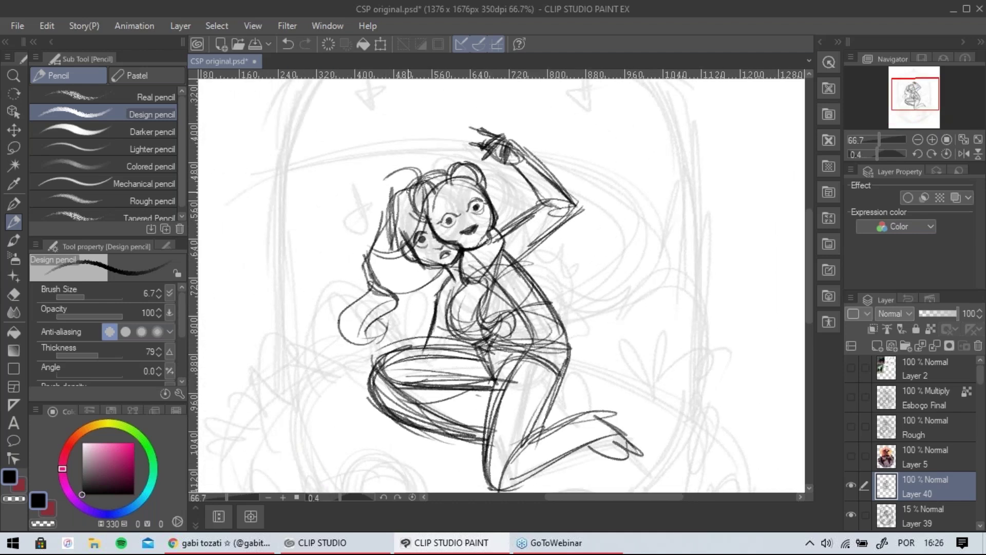
{"action": "left_click_drag", "start_coordinate": [360, 242], "coordinate": [401, 256]}
{"action": "mouse_move", "coordinate": [422, 204]}
{"action": "left_mouse_down"}
{"action": "mouse_move", "coordinate": [359, 225]}
{"action": "mouse_move", "coordinate": [411, 241]}
{"action": "mouse_move", "coordinate": [363, 288]}
{"action": "left_mouse_up"}
{"action": "key", "text": "ctrl+z"}
{"action": "left_click_drag", "start_coordinate": [441, 297], "coordinate": [438, 261]}
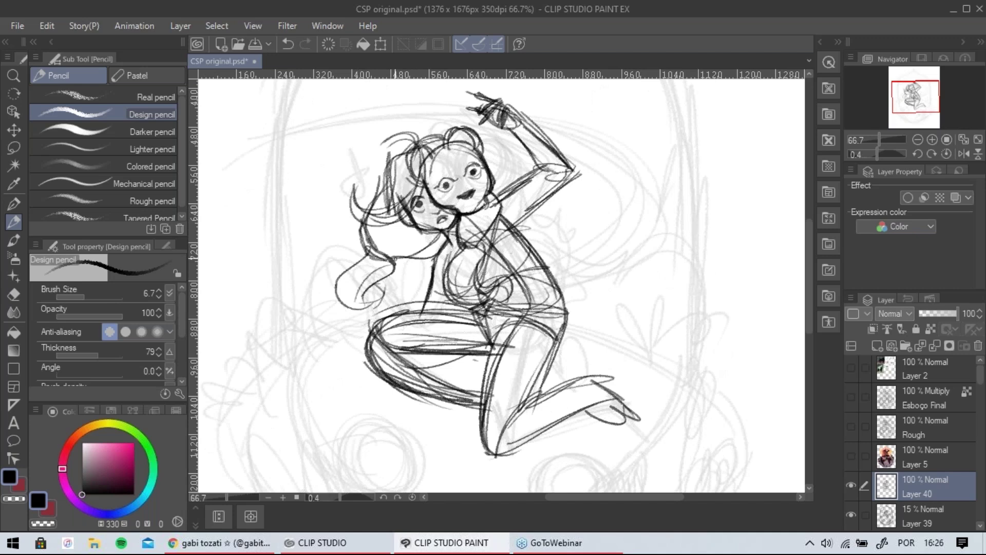
{"action": "left_click_drag", "start_coordinate": [371, 255], "coordinate": [348, 314]}
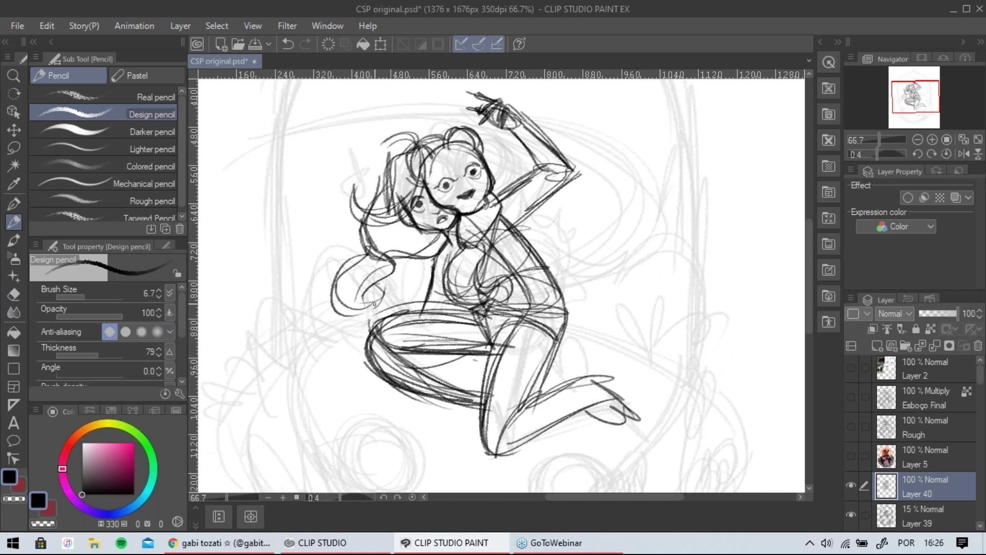
{"action": "key", "text": "ctrl+z"}
{"action": "mouse_move", "coordinate": [368, 256]}
{"action": "left_mouse_down"}
{"action": "mouse_move", "coordinate": [344, 272]}
{"action": "mouse_move", "coordinate": [347, 314]}
{"action": "mouse_move", "coordinate": [357, 315]}
{"action": "mouse_move", "coordinate": [337, 308]}
{"action": "left_mouse_up"}
{"action": "mouse_move", "coordinate": [326, 301]}
{"action": "left_mouse_down"}
{"action": "mouse_move", "coordinate": [333, 308]}
{"action": "mouse_move", "coordinate": [382, 297]}
{"action": "left_mouse_up"}
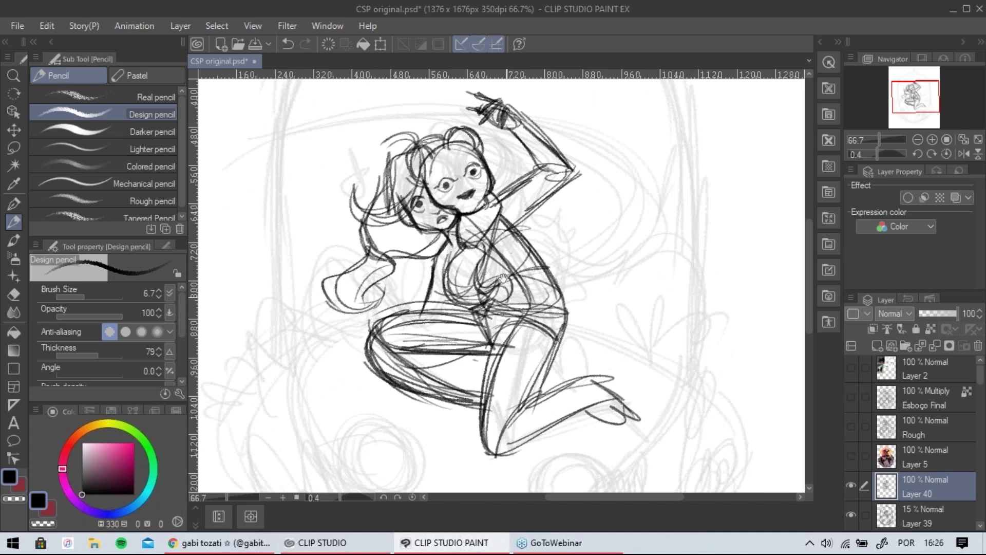
{"action": "left_click_drag", "start_coordinate": [504, 278], "coordinate": [501, 273]}
{"action": "left_click_drag", "start_coordinate": [545, 232], "coordinate": [562, 355]}
{"action": "left_click_drag", "start_coordinate": [558, 318], "coordinate": [430, 355]}
{"action": "left_click_drag", "start_coordinate": [547, 349], "coordinate": [469, 372]}
{"action": "key", "text": "ctrl+z"}
{"action": "key", "text": "ctrl+z"}
{"action": "key", "text": "ctrl+z"}
Sketch sleeve lines from the raised upper arm down toward the back.
{"action": "left_click_drag", "start_coordinate": [539, 308], "coordinate": [540, 298]}
{"action": "left_click", "coordinate": [443, 209]}
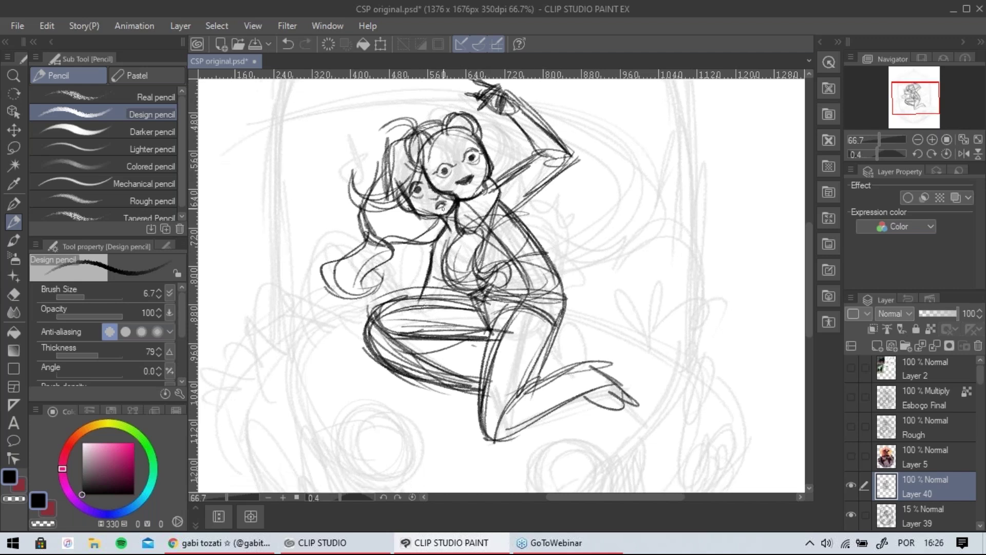
{"action": "mouse_move", "coordinate": [433, 226]}
{"action": "left_mouse_down"}
{"action": "mouse_move", "coordinate": [422, 243]}
{"action": "mouse_move", "coordinate": [431, 270]}
{"action": "left_mouse_up"}
{"action": "key", "text": "ctrl+z"}
{"action": "mouse_move", "coordinate": [534, 165]}
{"action": "left_mouse_down"}
{"action": "mouse_move", "coordinate": [506, 257]}
{"action": "mouse_move", "coordinate": [492, 270]}
{"action": "left_mouse_up"}
{"action": "left_click_drag", "start_coordinate": [528, 160], "coordinate": [497, 173]}
{"action": "left_click_drag", "start_coordinate": [545, 268], "coordinate": [534, 215]}
Draw a garment line curving down from the torso and a rounded hem across the upper thighs.
{"action": "mouse_move", "coordinate": [429, 231]}
{"action": "left_mouse_down"}
{"action": "mouse_move", "coordinate": [435, 255]}
{"action": "mouse_move", "coordinate": [539, 288]}
{"action": "mouse_move", "coordinate": [557, 281]}
{"action": "left_mouse_up"}
{"action": "left_click_drag", "start_coordinate": [479, 296], "coordinate": [521, 288]}
{"action": "mouse_move", "coordinate": [421, 239]}
{"action": "left_mouse_down"}
{"action": "mouse_move", "coordinate": [428, 280]}
{"action": "mouse_move", "coordinate": [453, 286]}
{"action": "left_mouse_up"}
{"action": "key", "text": "ctrl+z"}
{"action": "mouse_move", "coordinate": [429, 231]}
{"action": "left_mouse_down"}
{"action": "mouse_move", "coordinate": [441, 280]}
{"action": "mouse_move", "coordinate": [482, 300]}
{"action": "left_mouse_up"}
{"action": "left_click_drag", "start_coordinate": [445, 279], "coordinate": [547, 284]}
{"action": "mouse_move", "coordinate": [431, 227]}
{"action": "left_mouse_down"}
{"action": "mouse_move", "coordinate": [558, 295]}
{"action": "mouse_move", "coordinate": [516, 312]}
{"action": "mouse_move", "coordinate": [555, 311]}
{"action": "left_mouse_up"}
{"action": "key", "text": "ctrl+z"}
{"action": "key", "text": "ctrl+z"}
{"action": "mouse_move", "coordinate": [439, 274]}
{"action": "left_mouse_down"}
{"action": "mouse_move", "coordinate": [467, 304]}
{"action": "mouse_move", "coordinate": [561, 285]}
{"action": "left_mouse_up"}
{"action": "left_click_drag", "start_coordinate": [585, 209], "coordinate": [568, 273]}
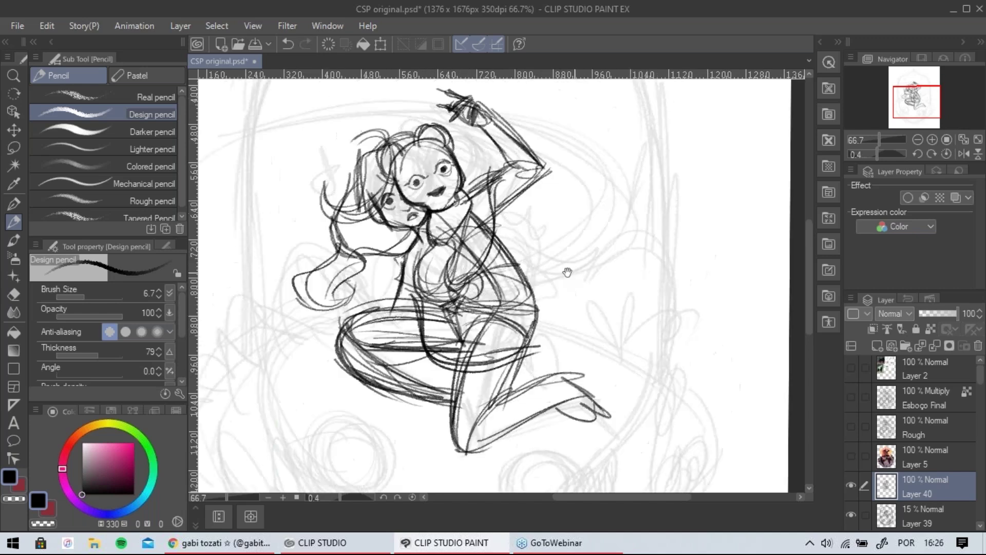
Reinforce the front figure's back contour from the shoulder to the waist with darker strokes.
{"action": "mouse_move", "coordinate": [394, 278]}
{"action": "left_mouse_down"}
{"action": "mouse_move", "coordinate": [399, 309]}
{"action": "mouse_move", "coordinate": [413, 285]}
{"action": "mouse_move", "coordinate": [426, 295]}
{"action": "mouse_move", "coordinate": [422, 307]}
{"action": "mouse_move", "coordinate": [353, 313]}
{"action": "mouse_move", "coordinate": [445, 310]}
{"action": "left_mouse_up"}
{"action": "key", "text": "ctrl+z"}
{"action": "key", "text": "ctrl+z"}
{"action": "left_click_drag", "start_coordinate": [362, 322], "coordinate": [428, 308]}
{"action": "left_click_drag", "start_coordinate": [560, 337], "coordinate": [533, 270]}
{"action": "left_click_drag", "start_coordinate": [460, 161], "coordinate": [506, 257]}
{"action": "left_click_drag", "start_coordinate": [499, 222], "coordinate": [506, 272]}
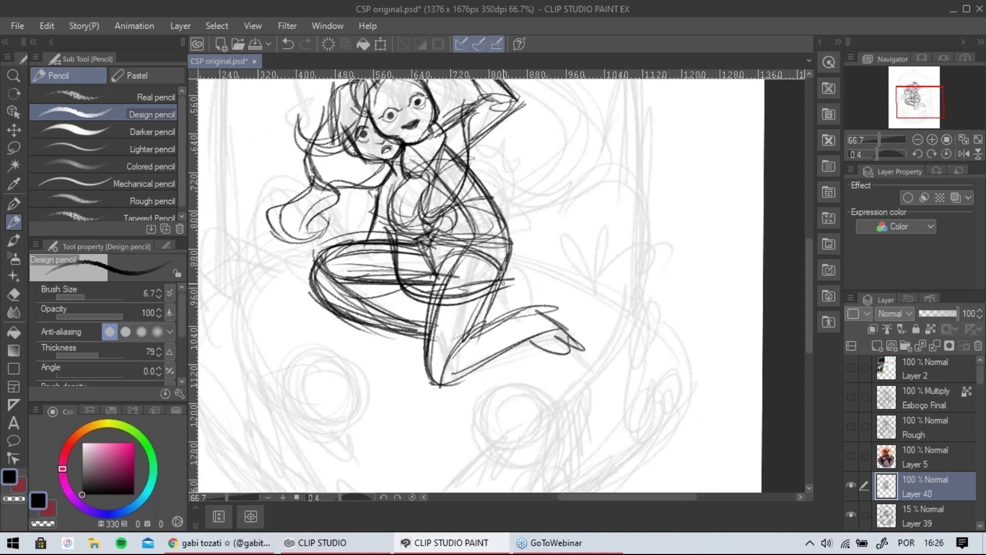
Sketch a spiky, star-shaped form with pointed ends behind the front figure's back.
{"action": "left_click_drag", "start_coordinate": [528, 226], "coordinate": [523, 266]}
{"action": "left_click_drag", "start_coordinate": [436, 205], "coordinate": [460, 172]}
{"action": "mouse_move", "coordinate": [460, 172]}
{"action": "left_mouse_down"}
{"action": "mouse_move", "coordinate": [501, 196]}
{"action": "mouse_move", "coordinate": [488, 208]}
{"action": "mouse_move", "coordinate": [540, 222]}
{"action": "left_mouse_up"}
{"action": "left_click_drag", "start_coordinate": [540, 222], "coordinate": [489, 214]}
{"action": "mouse_move", "coordinate": [489, 214]}
{"action": "left_mouse_down"}
{"action": "mouse_move", "coordinate": [531, 242]}
{"action": "mouse_move", "coordinate": [506, 264]}
{"action": "mouse_move", "coordinate": [457, 258]}
{"action": "left_mouse_up"}
{"action": "mouse_move", "coordinate": [477, 214]}
{"action": "left_mouse_down"}
{"action": "mouse_move", "coordinate": [464, 291]}
{"action": "mouse_move", "coordinate": [486, 308]}
{"action": "mouse_move", "coordinate": [437, 308]}
{"action": "left_mouse_up"}
{"action": "mouse_move", "coordinate": [556, 293]}
{"action": "left_mouse_down"}
{"action": "mouse_move", "coordinate": [538, 254]}
{"action": "mouse_move", "coordinate": [551, 240]}
{"action": "left_mouse_up"}
{"action": "key", "text": "ctrl+minus"}
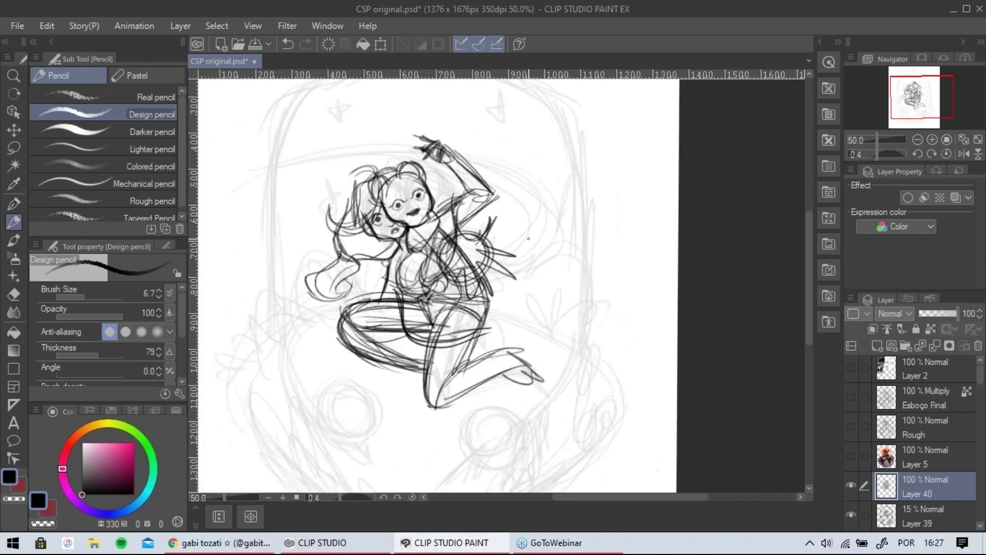
{"action": "mouse_move", "coordinate": [468, 263]}
{"action": "left_mouse_down"}
{"action": "mouse_move", "coordinate": [519, 206]}
{"action": "mouse_move", "coordinate": [470, 204]}
{"action": "mouse_move", "coordinate": [488, 259]}
{"action": "mouse_move", "coordinate": [474, 262]}
{"action": "left_mouse_up"}
Sketch a flowing band that loops out behind the raised arm and sweeps up to a point on the opposite side.
{"action": "mouse_move", "coordinate": [488, 261]}
{"action": "left_mouse_down"}
{"action": "mouse_move", "coordinate": [566, 203]}
{"action": "mouse_move", "coordinate": [483, 184]}
{"action": "left_mouse_up"}
{"action": "mouse_move", "coordinate": [398, 179]}
{"action": "left_mouse_down"}
{"action": "mouse_move", "coordinate": [503, 179]}
{"action": "mouse_move", "coordinate": [569, 209]}
{"action": "left_mouse_up"}
{"action": "left_click_drag", "start_coordinate": [514, 197], "coordinate": [466, 182]}
{"action": "left_click_drag", "start_coordinate": [350, 202], "coordinate": [389, 214]}
{"action": "mouse_move", "coordinate": [302, 168]}
{"action": "left_mouse_down"}
{"action": "mouse_move", "coordinate": [404, 192]}
{"action": "mouse_move", "coordinate": [365, 198]}
{"action": "left_mouse_up"}
{"action": "left_click_drag", "start_coordinate": [288, 157], "coordinate": [414, 208]}
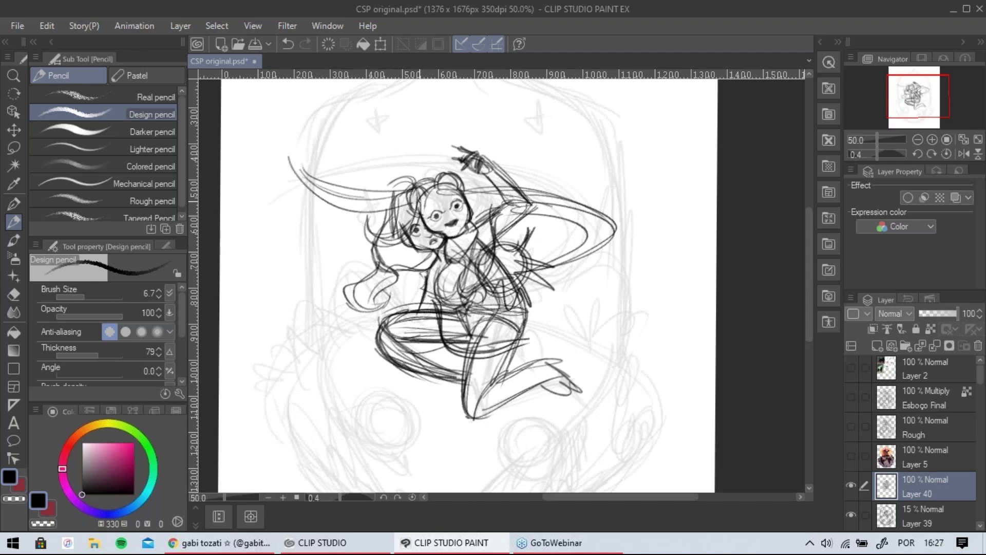
{"action": "left_click_drag", "start_coordinate": [281, 137], "coordinate": [368, 208]}
Add inner contour lines to the loop behind the raised arm and darken the front face's mouth.
{"action": "left_click_drag", "start_coordinate": [549, 216], "coordinate": [516, 268]}
{"action": "left_click_drag", "start_coordinate": [569, 253], "coordinate": [513, 260]}
{"action": "mouse_move", "coordinate": [548, 217]}
{"action": "left_mouse_down"}
{"action": "mouse_move", "coordinate": [527, 257]}
{"action": "mouse_move", "coordinate": [572, 221]}
{"action": "left_mouse_up"}
{"action": "left_click_drag", "start_coordinate": [601, 196], "coordinate": [627, 249]}
{"action": "left_click_drag", "start_coordinate": [627, 322], "coordinate": [610, 229]}
{"action": "mouse_move", "coordinate": [420, 255]}
{"action": "left_mouse_down"}
{"action": "mouse_move", "coordinate": [381, 278]}
{"action": "mouse_move", "coordinate": [402, 255]}
{"action": "left_mouse_up"}
{"action": "left_click_drag", "start_coordinate": [585, 234], "coordinate": [582, 290]}
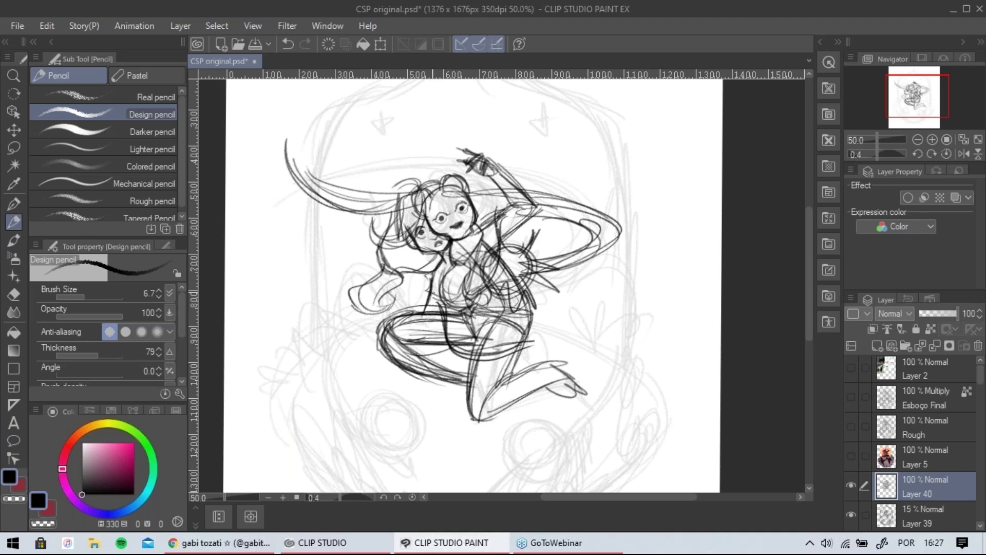
{"action": "mouse_move", "coordinate": [459, 226]}
{"action": "left_mouse_down"}
{"action": "mouse_move", "coordinate": [456, 247]}
{"action": "mouse_move", "coordinate": [472, 236]}
{"action": "left_mouse_up"}
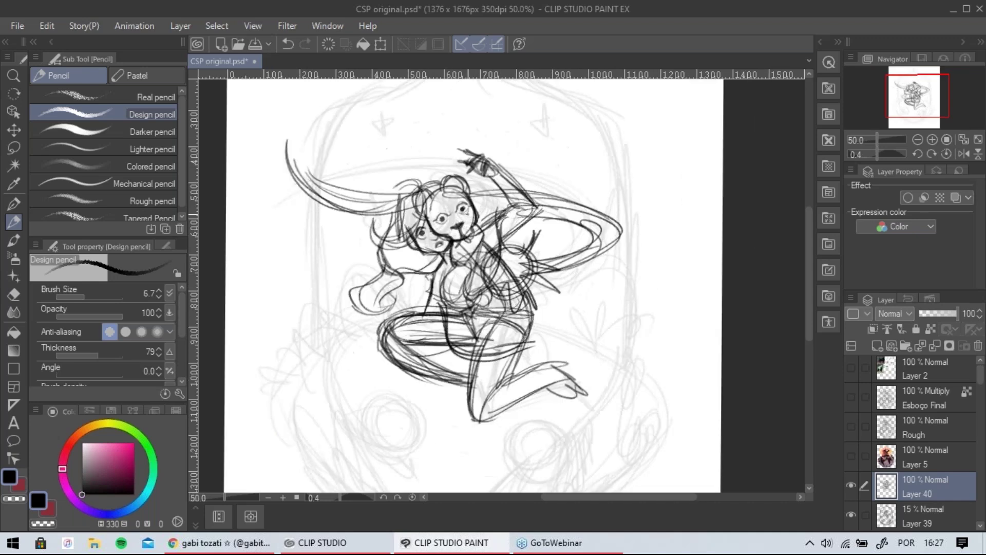
Hide Layer 39 and Layer 40 and show the Rough layer.
{"action": "left_click", "coordinate": [851, 515]}
{"action": "left_click", "coordinate": [851, 485]}
{"action": "left_click", "coordinate": [851, 426]}
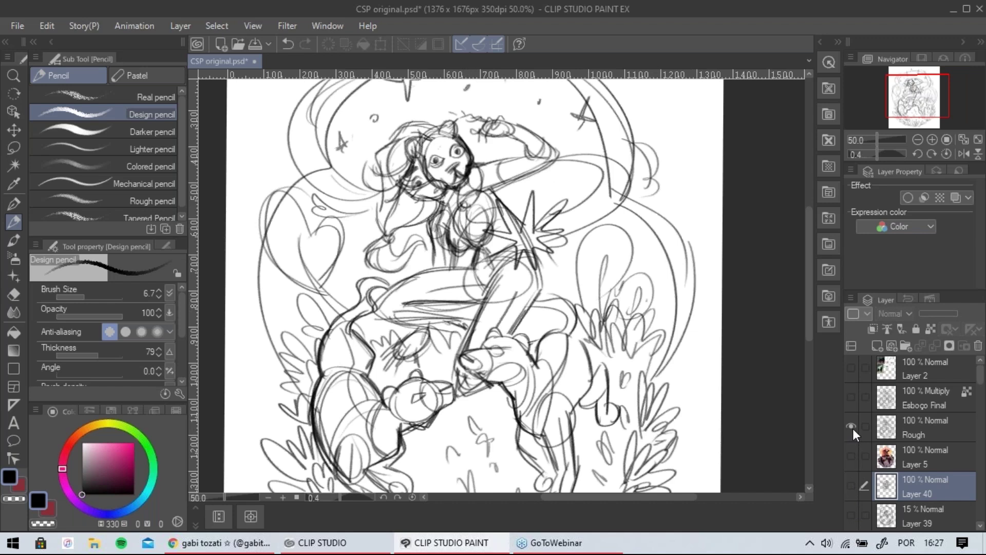
{"action": "key", "text": "ctrl+minus"}
{"action": "left_click_drag", "start_coordinate": [733, 460], "coordinate": [699, 436]}
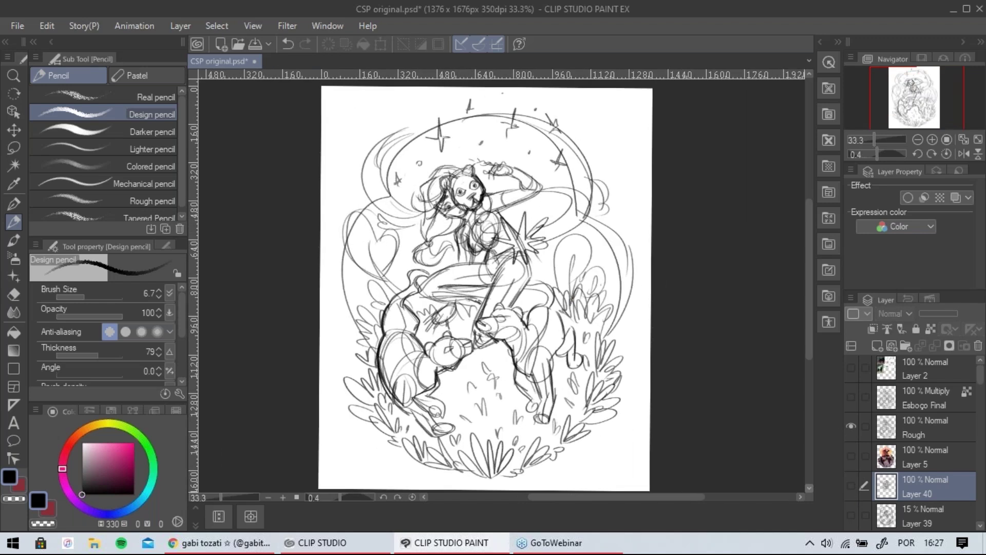
Delete Layer 40 and the 15% opacity Layer 39.
{"action": "left_click", "coordinate": [850, 483]}
{"action": "left_click", "coordinate": [851, 483]}
{"action": "left_click", "coordinate": [977, 345]}
{"action": "left_click", "coordinate": [510, 214]}
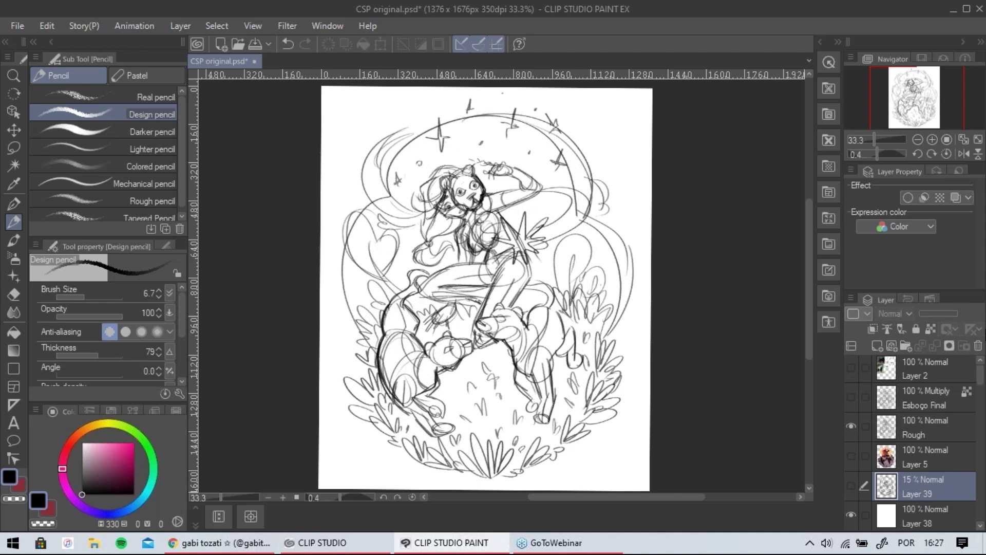
{"action": "left_click", "coordinate": [977, 345]}
{"action": "left_click", "coordinate": [502, 212]}
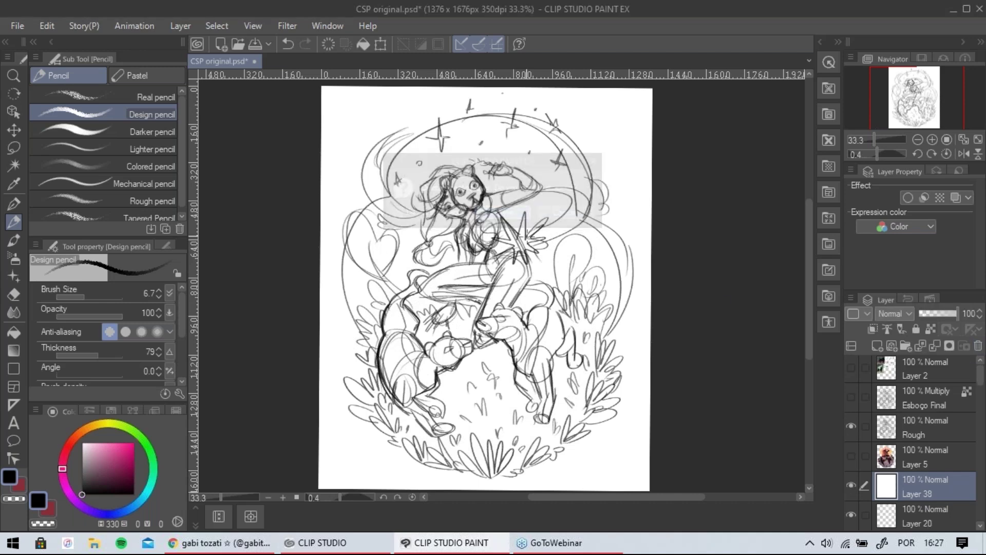
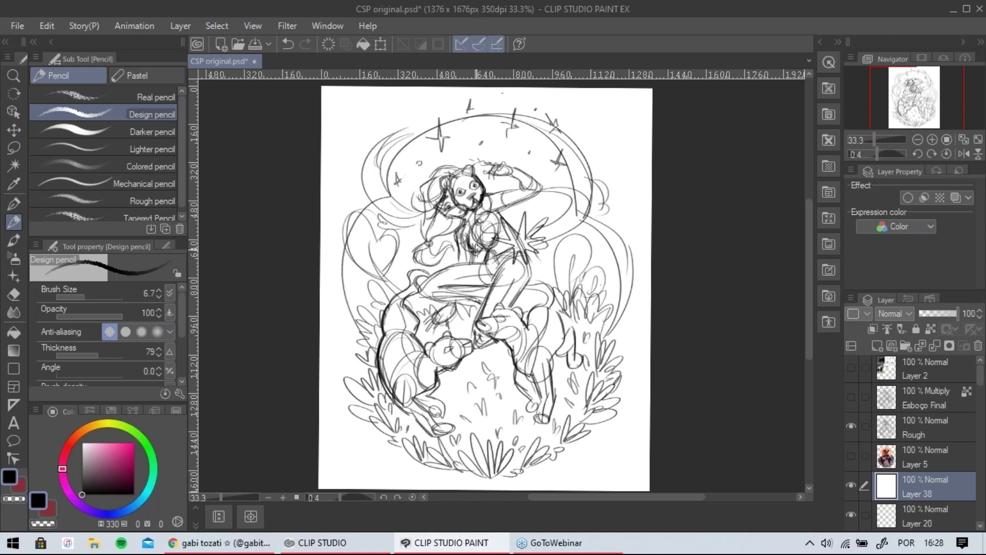
{"action": "scroll", "coordinate": [461, 260], "scroll_direction": "up", "scroll_amount": 1}
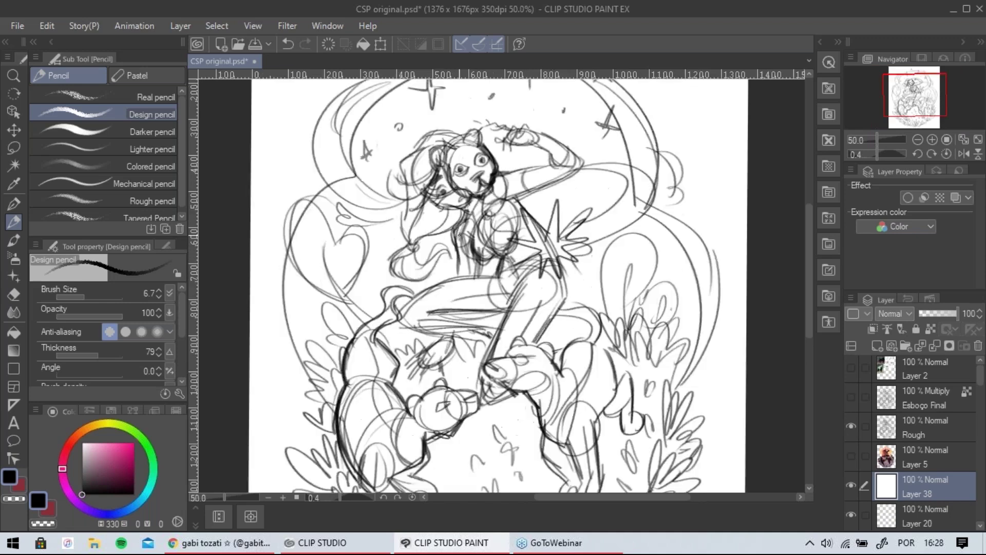
{"action": "left_click_drag", "start_coordinate": [499, 285], "coordinate": [462, 242]}
{"action": "left_click_drag", "start_coordinate": [517, 256], "coordinate": [556, 249]}
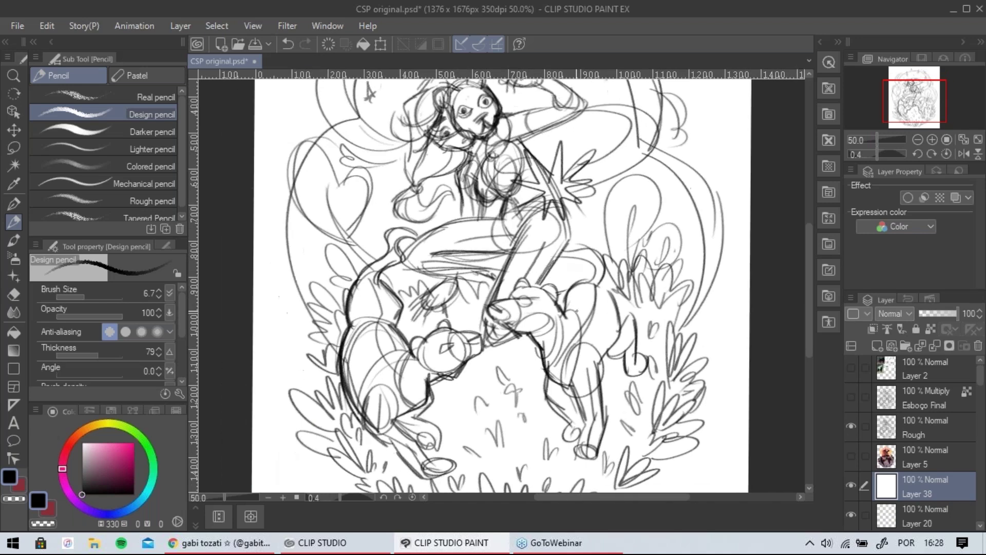
{"action": "mouse_move", "coordinate": [555, 294]}
{"action": "left_mouse_down"}
{"action": "mouse_move", "coordinate": [543, 311]}
{"action": "mouse_move", "coordinate": [535, 292]}
{"action": "left_mouse_up"}
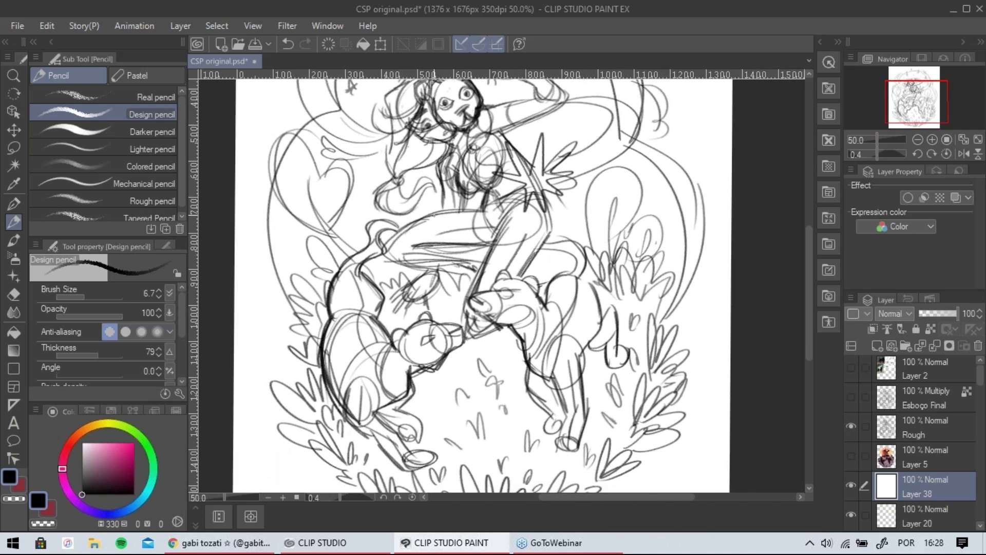
{"action": "left_click_drag", "start_coordinate": [484, 177], "coordinate": [447, 188]}
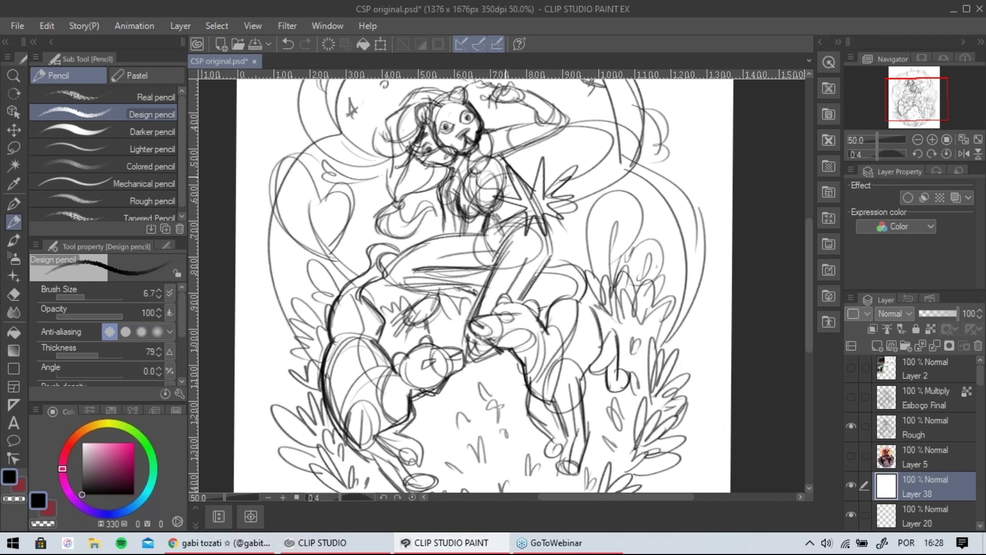
{"action": "scroll", "coordinate": [548, 193], "scroll_direction": "down", "scroll_amount": 3}
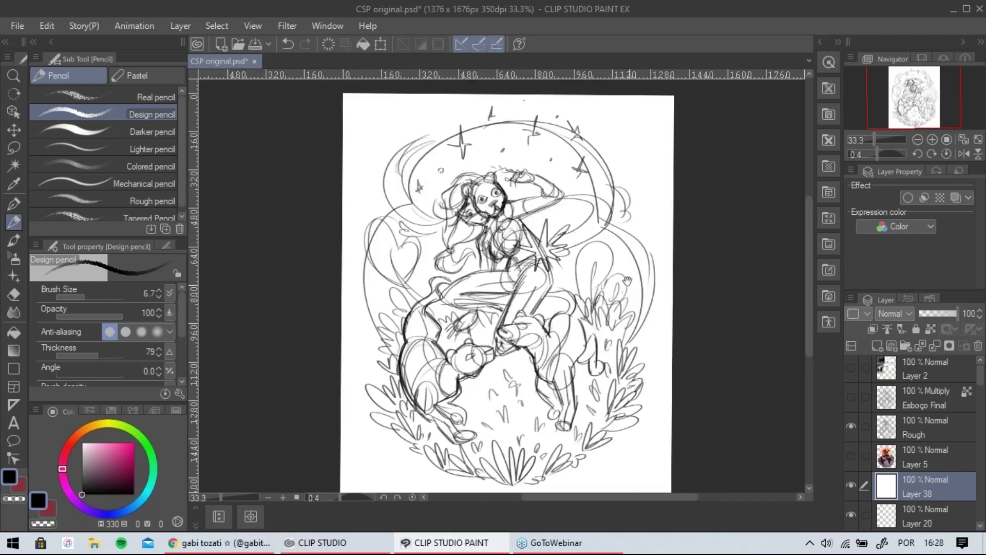
Lower the Rough layer's opacity to 17% and add a new layer above it.
{"action": "left_click", "coordinate": [851, 426]}
{"action": "left_click", "coordinate": [851, 426]}
{"action": "left_click", "coordinate": [924, 426]}
{"action": "left_click_drag", "start_coordinate": [930, 315], "coordinate": [926, 316]}
{"action": "left_click", "coordinate": [852, 426]}
{"action": "left_click", "coordinate": [851, 426]}
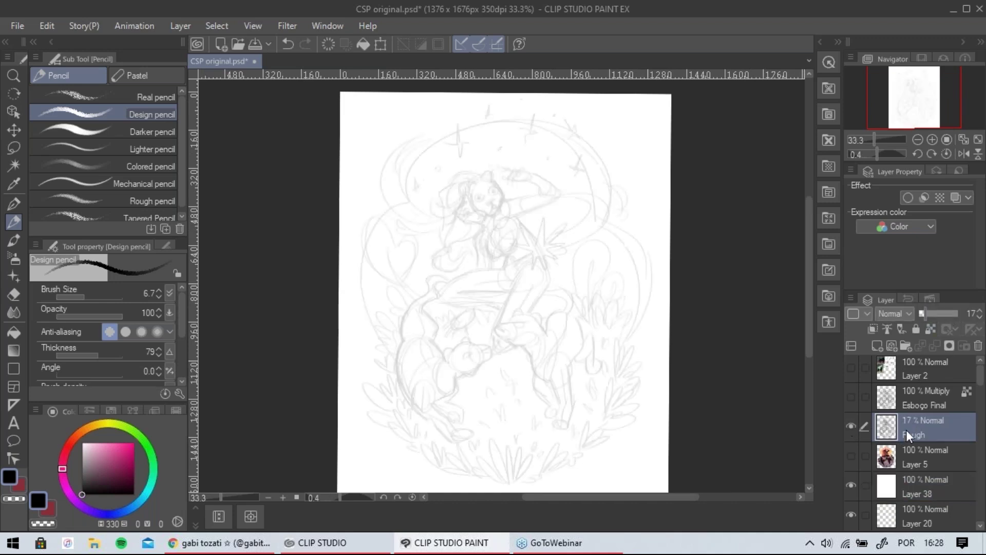
{"action": "key", "text": "ctrl+shift+n"}
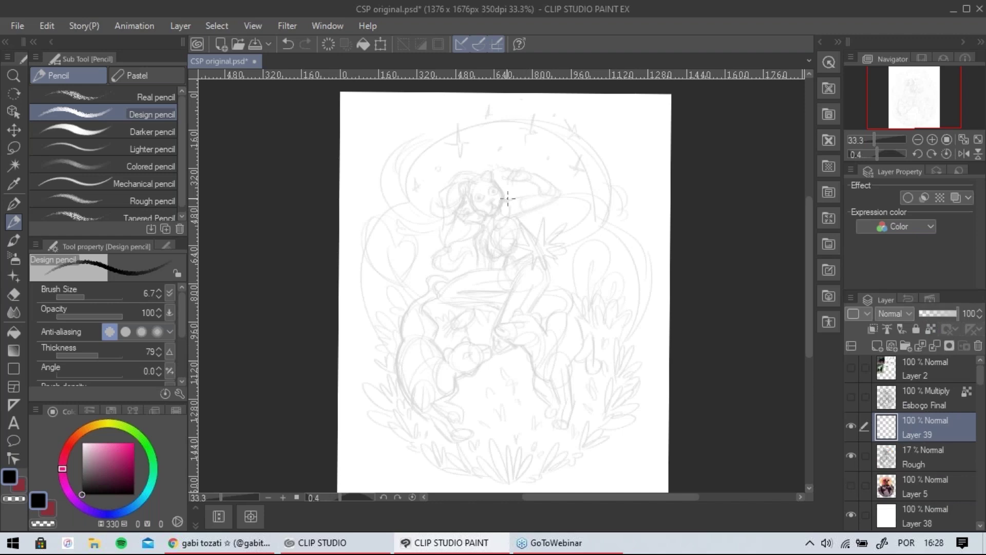
Outline the left side and crown of the front animal face on Layer 39 over the faded rough sketch.
{"action": "scroll", "coordinate": [455, 192], "scroll_direction": "up", "scroll_amount": 4}
{"action": "mouse_move", "coordinate": [600, 352]}
{"action": "left_mouse_down"}
{"action": "mouse_move", "coordinate": [475, 307]}
{"action": "mouse_move", "coordinate": [453, 327]}
{"action": "left_mouse_up"}
{"action": "mouse_move", "coordinate": [546, 176]}
{"action": "left_mouse_down"}
{"action": "mouse_move", "coordinate": [581, 207]}
{"action": "mouse_move", "coordinate": [506, 220]}
{"action": "left_mouse_up"}
{"action": "left_click_drag", "start_coordinate": [419, 200], "coordinate": [433, 281]}
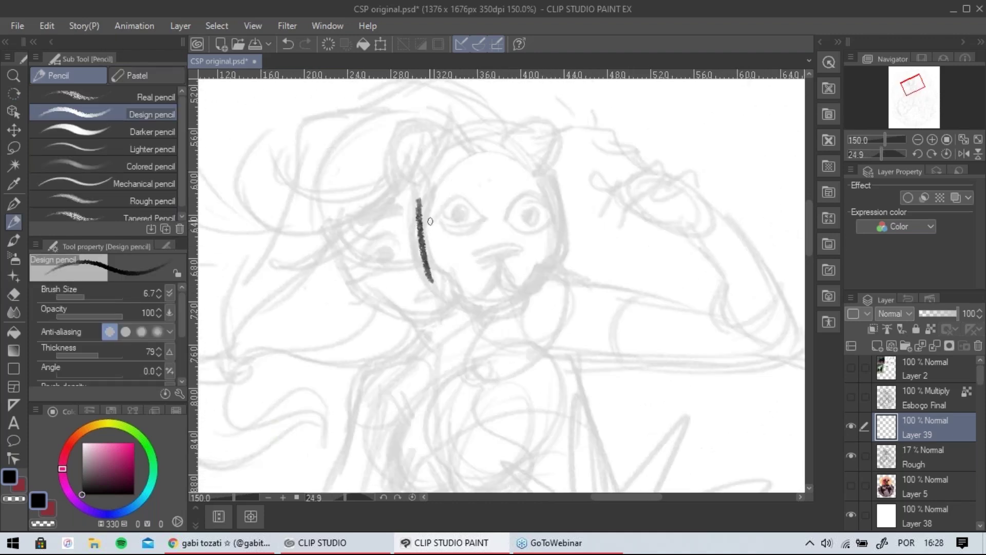
{"action": "mouse_move", "coordinate": [421, 215]}
{"action": "left_mouse_down"}
{"action": "mouse_move", "coordinate": [464, 310]}
{"action": "mouse_move", "coordinate": [538, 299]}
{"action": "mouse_move", "coordinate": [570, 260]}
{"action": "mouse_move", "coordinate": [567, 195]}
{"action": "mouse_move", "coordinate": [568, 257]}
{"action": "left_mouse_up"}
{"action": "scroll", "coordinate": [513, 211], "scroll_direction": "up", "scroll_amount": 2}
{"action": "mouse_move", "coordinate": [417, 221]}
{"action": "left_mouse_down"}
{"action": "mouse_move", "coordinate": [442, 159]}
{"action": "mouse_move", "coordinate": [509, 160]}
{"action": "left_mouse_up"}
{"action": "key", "text": "ctrl+z"}
{"action": "key", "text": "ctrl+z"}
{"action": "left_click_drag", "start_coordinate": [429, 187], "coordinate": [548, 178]}
{"action": "key", "text": "ctrl+z"}
Draw the animal face's two rounded ears with their inner contour lines, redoing strokes that miss the shape.
{"action": "mouse_move", "coordinate": [493, 164]}
{"action": "left_mouse_down"}
{"action": "mouse_move", "coordinate": [536, 177]}
{"action": "mouse_move", "coordinate": [542, 140]}
{"action": "mouse_move", "coordinate": [563, 154]}
{"action": "left_mouse_up"}
{"action": "key", "text": "ctrl+z"}
{"action": "mouse_move", "coordinate": [566, 188]}
{"action": "left_mouse_down"}
{"action": "mouse_move", "coordinate": [517, 143]}
{"action": "mouse_move", "coordinate": [492, 167]}
{"action": "mouse_move", "coordinate": [546, 149]}
{"action": "mouse_move", "coordinate": [560, 195]}
{"action": "left_mouse_up"}
{"action": "key", "text": "ctrl+z"}
{"action": "key", "text": "ctrl+z"}
{"action": "mouse_move", "coordinate": [561, 193]}
{"action": "left_mouse_down"}
{"action": "mouse_move", "coordinate": [542, 144]}
{"action": "mouse_move", "coordinate": [559, 198]}
{"action": "mouse_move", "coordinate": [566, 184]}
{"action": "mouse_move", "coordinate": [542, 153]}
{"action": "mouse_move", "coordinate": [550, 149]}
{"action": "left_mouse_up"}
{"action": "mouse_move", "coordinate": [460, 167]}
{"action": "left_mouse_down"}
{"action": "mouse_move", "coordinate": [396, 208]}
{"action": "mouse_move", "coordinate": [407, 221]}
{"action": "mouse_move", "coordinate": [451, 167]}
{"action": "mouse_move", "coordinate": [405, 158]}
{"action": "mouse_move", "coordinate": [414, 222]}
{"action": "mouse_move", "coordinate": [395, 172]}
{"action": "left_mouse_up"}
{"action": "key", "text": "ctrl+z"}
{"action": "left_click_drag", "start_coordinate": [402, 162], "coordinate": [408, 219]}
{"action": "left_click_drag", "start_coordinate": [439, 178], "coordinate": [407, 159]}
Outline the animal face's right side, cheek notches and squared jaw to close the head contour.
{"action": "mouse_move", "coordinate": [523, 172]}
{"action": "left_mouse_down"}
{"action": "mouse_move", "coordinate": [552, 139]}
{"action": "mouse_move", "coordinate": [567, 196]}
{"action": "left_mouse_up"}
{"action": "mouse_move", "coordinate": [461, 170]}
{"action": "left_mouse_down"}
{"action": "mouse_move", "coordinate": [551, 167]}
{"action": "mouse_move", "coordinate": [575, 278]}
{"action": "left_mouse_up"}
{"action": "key", "text": "ctrl+z"}
{"action": "mouse_move", "coordinate": [555, 190]}
{"action": "left_mouse_down"}
{"action": "mouse_move", "coordinate": [574, 273]}
{"action": "mouse_move", "coordinate": [567, 287]}
{"action": "mouse_move", "coordinate": [576, 278]}
{"action": "mouse_move", "coordinate": [539, 317]}
{"action": "mouse_move", "coordinate": [484, 335]}
{"action": "mouse_move", "coordinate": [502, 333]}
{"action": "left_mouse_up"}
Set the Design pencil's brush size to 4.3 and draw both almond-shaped eyes with dark pupils on the animal face.
{"action": "mouse_move", "coordinate": [425, 240]}
{"action": "left_mouse_down"}
{"action": "mouse_move", "coordinate": [464, 222]}
{"action": "mouse_move", "coordinate": [476, 239]}
{"action": "left_mouse_up"}
{"action": "key", "text": "ctrl+z"}
{"action": "key", "text": "ctrl+z"}
{"action": "key", "text": "ctrl+z"}
{"action": "left_click", "coordinate": [81, 294]}
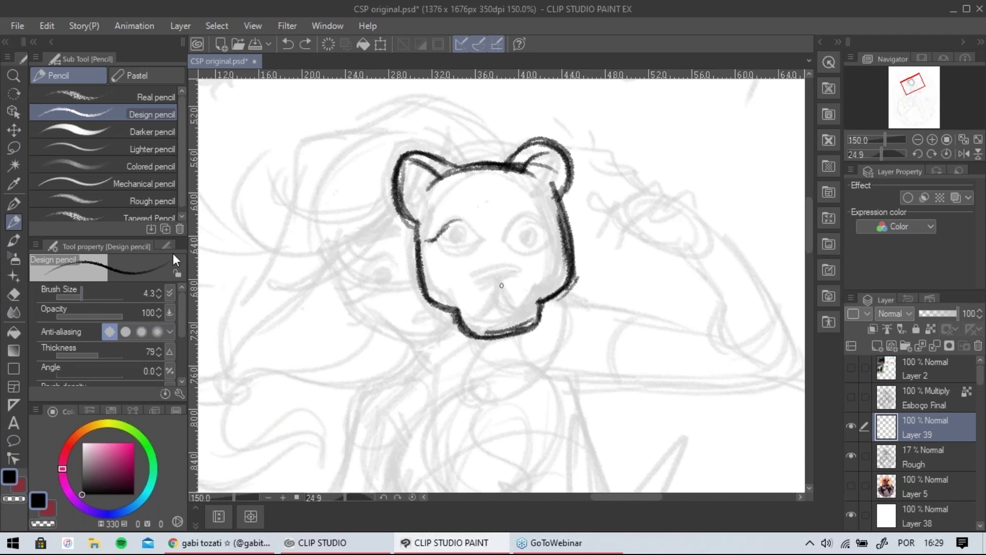
{"action": "mouse_move", "coordinate": [432, 238]}
{"action": "left_mouse_down"}
{"action": "mouse_move", "coordinate": [461, 222]}
{"action": "mouse_move", "coordinate": [487, 238]}
{"action": "mouse_move", "coordinate": [457, 259]}
{"action": "mouse_move", "coordinate": [435, 241]}
{"action": "mouse_move", "coordinate": [477, 245]}
{"action": "mouse_move", "coordinate": [454, 243]}
{"action": "mouse_move", "coordinate": [462, 229]}
{"action": "mouse_move", "coordinate": [458, 244]}
{"action": "mouse_move", "coordinate": [524, 220]}
{"action": "mouse_move", "coordinate": [544, 225]}
{"action": "mouse_move", "coordinate": [523, 250]}
{"action": "mouse_move", "coordinate": [539, 247]}
{"action": "mouse_move", "coordinate": [526, 232]}
{"action": "mouse_move", "coordinate": [532, 239]}
{"action": "left_mouse_up"}
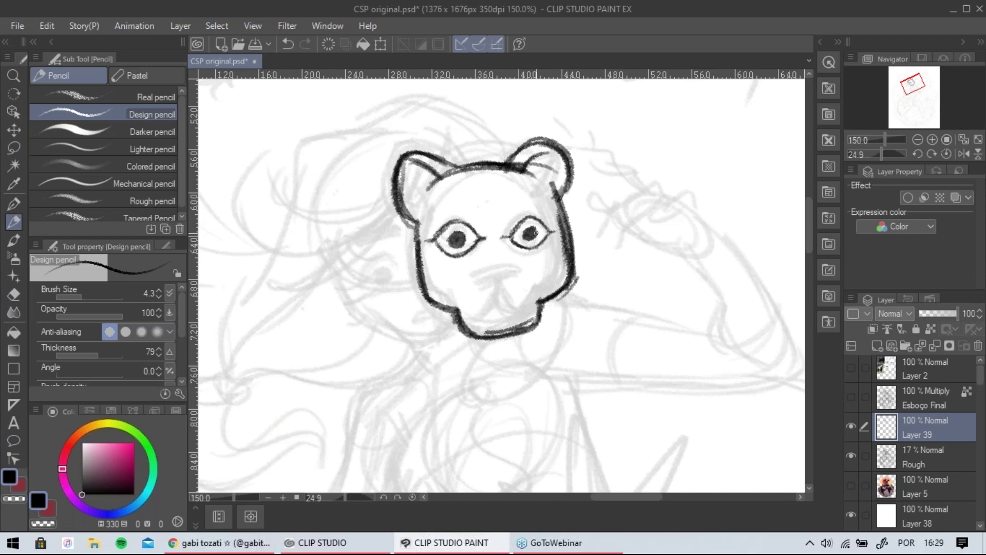
Draw arched brow lines running down the nose bridge and fill in a dark nose on the animal face.
{"action": "left_click_drag", "start_coordinate": [439, 214], "coordinate": [469, 199]}
{"action": "key", "text": "ctrl+z"}
{"action": "mouse_move", "coordinate": [420, 239]}
{"action": "left_mouse_down"}
{"action": "mouse_move", "coordinate": [467, 195]}
{"action": "mouse_move", "coordinate": [477, 203]}
{"action": "mouse_move", "coordinate": [485, 277]}
{"action": "mouse_move", "coordinate": [507, 188]}
{"action": "left_mouse_up"}
{"action": "key", "text": "ctrl+z"}
{"action": "mouse_move", "coordinate": [501, 273]}
{"action": "left_mouse_down"}
{"action": "mouse_move", "coordinate": [505, 215]}
{"action": "mouse_move", "coordinate": [550, 211]}
{"action": "mouse_move", "coordinate": [531, 192]}
{"action": "left_mouse_up"}
{"action": "key", "text": "ctrl+z"}
{"action": "key", "text": "ctrl+z"}
{"action": "mouse_move", "coordinate": [502, 268]}
{"action": "left_mouse_down"}
{"action": "mouse_move", "coordinate": [539, 197]}
{"action": "mouse_move", "coordinate": [548, 201]}
{"action": "left_mouse_up"}
{"action": "key", "text": "ctrl+z"}
{"action": "mouse_move", "coordinate": [502, 270]}
{"action": "left_mouse_down"}
{"action": "mouse_move", "coordinate": [500, 245]}
{"action": "mouse_move", "coordinate": [544, 195]}
{"action": "mouse_move", "coordinate": [529, 189]}
{"action": "mouse_move", "coordinate": [557, 206]}
{"action": "mouse_move", "coordinate": [500, 273]}
{"action": "mouse_move", "coordinate": [520, 274]}
{"action": "mouse_move", "coordinate": [470, 278]}
{"action": "mouse_move", "coordinate": [494, 271]}
{"action": "left_mouse_up"}
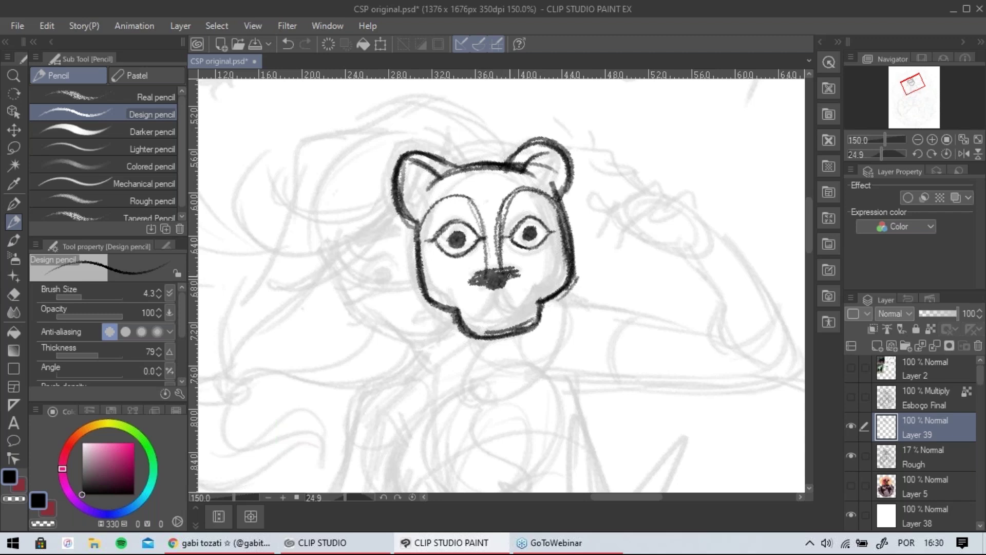
Shape the dark nose into a pointed triangle and try a mouth line below it.
{"action": "mouse_move", "coordinate": [518, 268]}
{"action": "left_mouse_down"}
{"action": "mouse_move", "coordinate": [475, 271]}
{"action": "mouse_move", "coordinate": [483, 278]}
{"action": "mouse_move", "coordinate": [510, 270]}
{"action": "mouse_move", "coordinate": [492, 279]}
{"action": "mouse_move", "coordinate": [535, 312]}
{"action": "left_mouse_up"}
{"action": "mouse_move", "coordinate": [491, 283]}
{"action": "left_mouse_down"}
{"action": "mouse_move", "coordinate": [527, 314]}
{"action": "mouse_move", "coordinate": [502, 307]}
{"action": "mouse_move", "coordinate": [537, 312]}
{"action": "left_mouse_up"}
{"action": "key", "text": "ctrl+z"}
{"action": "key", "text": "ctrl+z"}
{"action": "key", "text": "ctrl+z"}
{"action": "left_click_drag", "start_coordinate": [493, 286], "coordinate": [524, 317]}
{"action": "key", "text": "ctrl+z"}
{"action": "key", "text": "ctrl+z"}
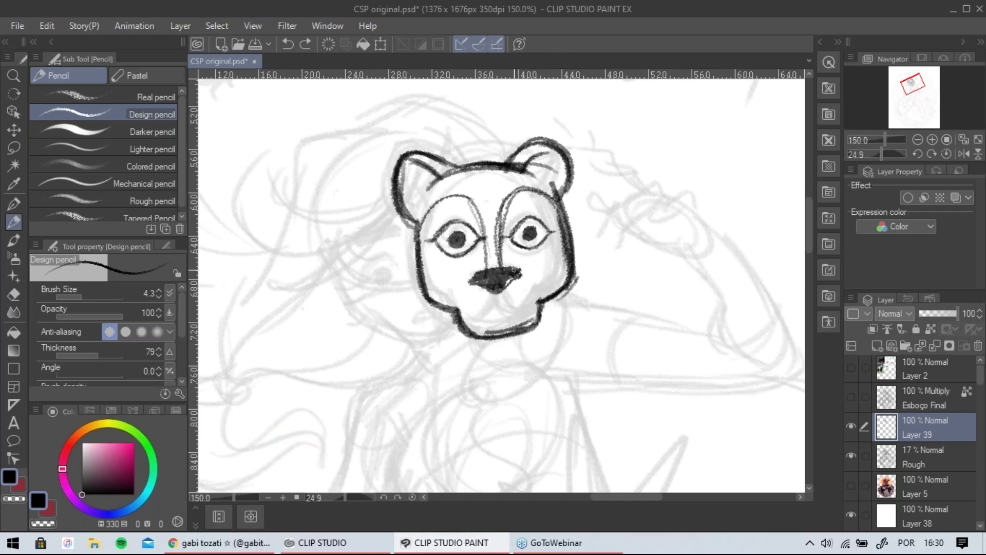
Draw the two mouth lines from the nose tip out to the jaw, redoing them until they fit the muzzle.
{"action": "left_click_drag", "start_coordinate": [495, 288], "coordinate": [537, 319]}
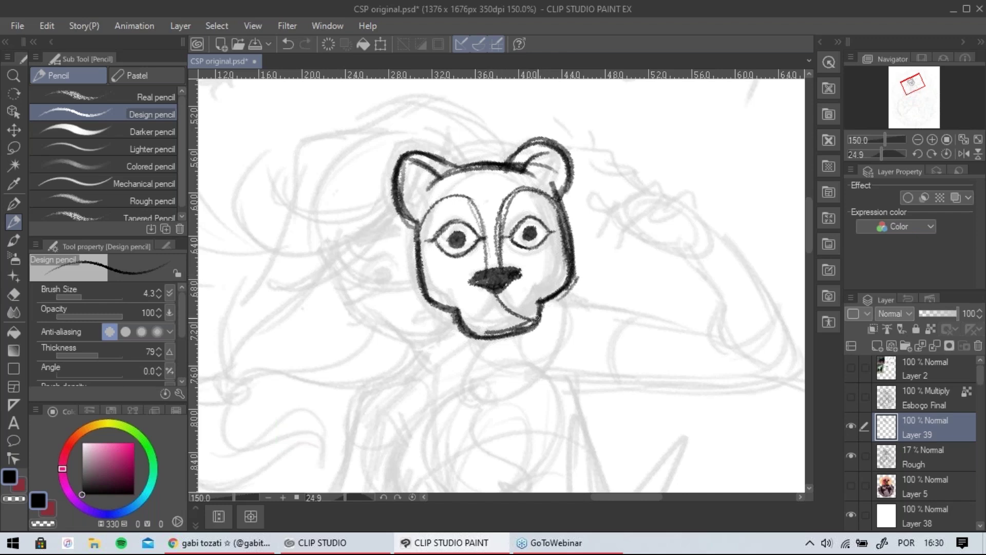
{"action": "key", "text": "ctrl+z"}
{"action": "mouse_move", "coordinate": [494, 289]}
{"action": "left_mouse_down"}
{"action": "mouse_move", "coordinate": [507, 310]}
{"action": "mouse_move", "coordinate": [496, 288]}
{"action": "mouse_move", "coordinate": [453, 311]}
{"action": "mouse_move", "coordinate": [492, 314]}
{"action": "mouse_move", "coordinate": [497, 290]}
{"action": "left_mouse_up"}
{"action": "key", "text": "ctrl+z"}
{"action": "key", "text": "ctrl+z"}
{"action": "key", "text": "ctrl+z"}
{"action": "key", "text": "ctrl+z"}
{"action": "mouse_move", "coordinate": [460, 318]}
{"action": "left_mouse_down"}
{"action": "mouse_move", "coordinate": [497, 287]}
{"action": "mouse_move", "coordinate": [528, 318]}
{"action": "mouse_move", "coordinate": [536, 311]}
{"action": "mouse_move", "coordinate": [467, 328]}
{"action": "left_mouse_up"}
{"action": "key", "text": "ctrl+z"}
{"action": "key", "text": "ctrl+z"}
{"action": "left_click_drag", "start_coordinate": [497, 297], "coordinate": [535, 324]}
{"action": "key", "text": "ctrl+z"}
{"action": "left_click_drag", "start_coordinate": [495, 292], "coordinate": [534, 321]}
Toggle Layer 39's visibility to compare the new animal face with the rough sketch beneath it.
{"action": "key", "text": "r"}
{"action": "mouse_move", "coordinate": [568, 204]}
{"action": "left_mouse_down"}
{"action": "mouse_move", "coordinate": [532, 185]}
{"action": "mouse_move", "coordinate": [556, 196]}
{"action": "left_mouse_up"}
{"action": "left_click", "coordinate": [850, 425]}
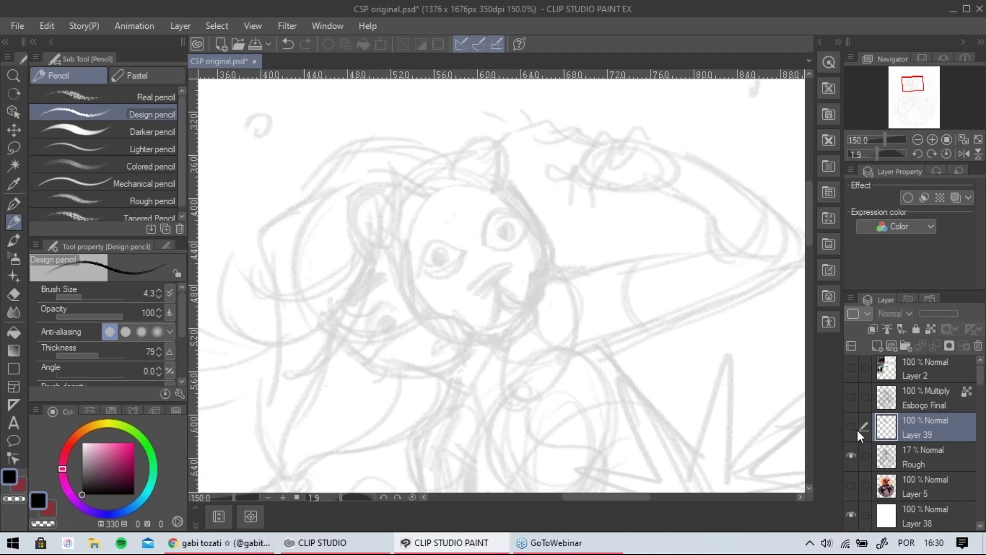
{"action": "left_click", "coordinate": [854, 429]}
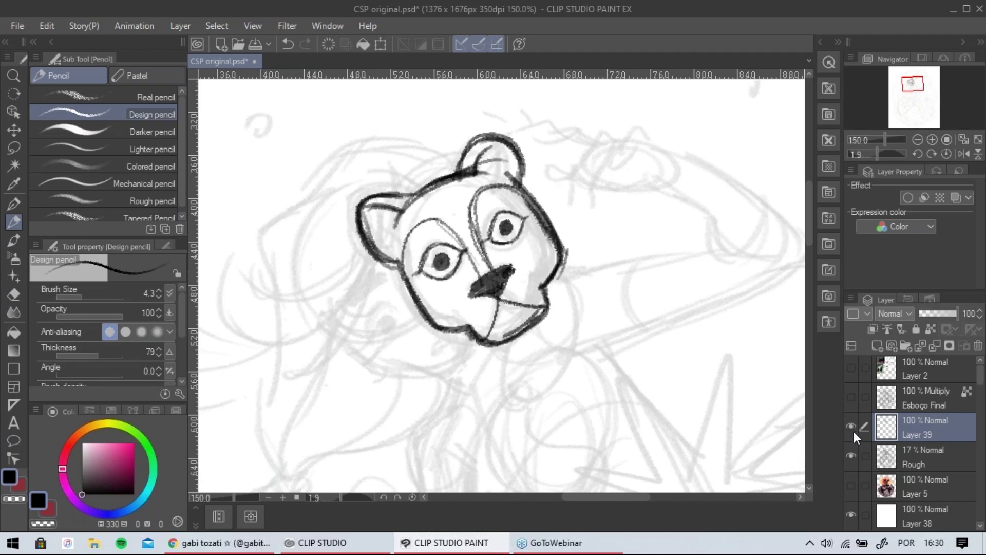
{"action": "left_click", "coordinate": [853, 432]}
{"action": "left_click", "coordinate": [851, 428]}
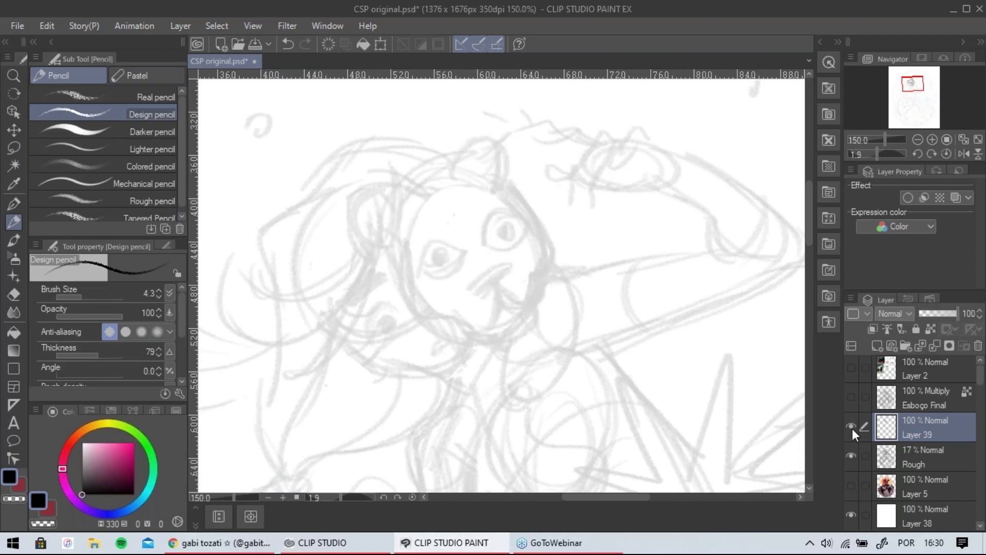
{"action": "left_click", "coordinate": [852, 428]}
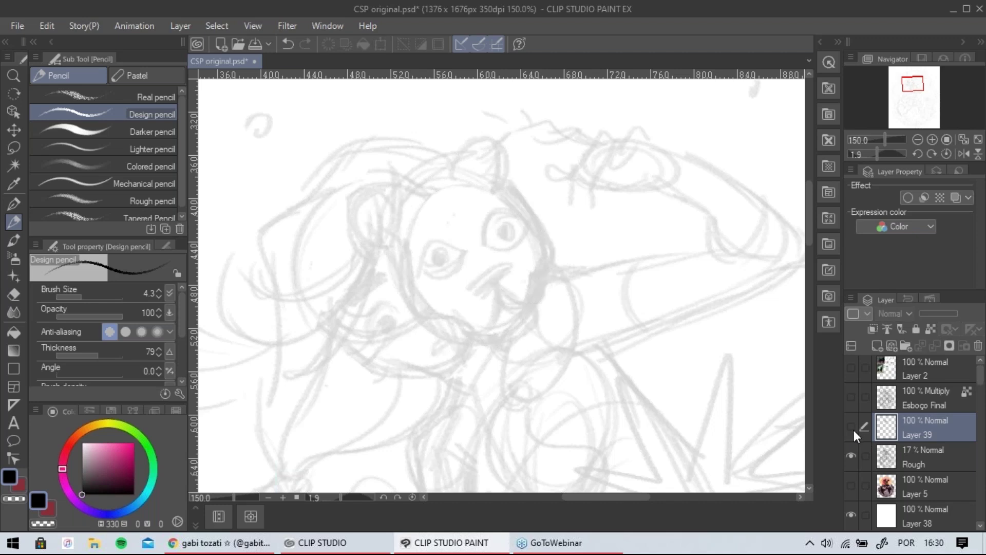
{"action": "left_click", "coordinate": [853, 430]}
{"action": "left_click", "coordinate": [852, 425]}
{"action": "left_click", "coordinate": [852, 424]}
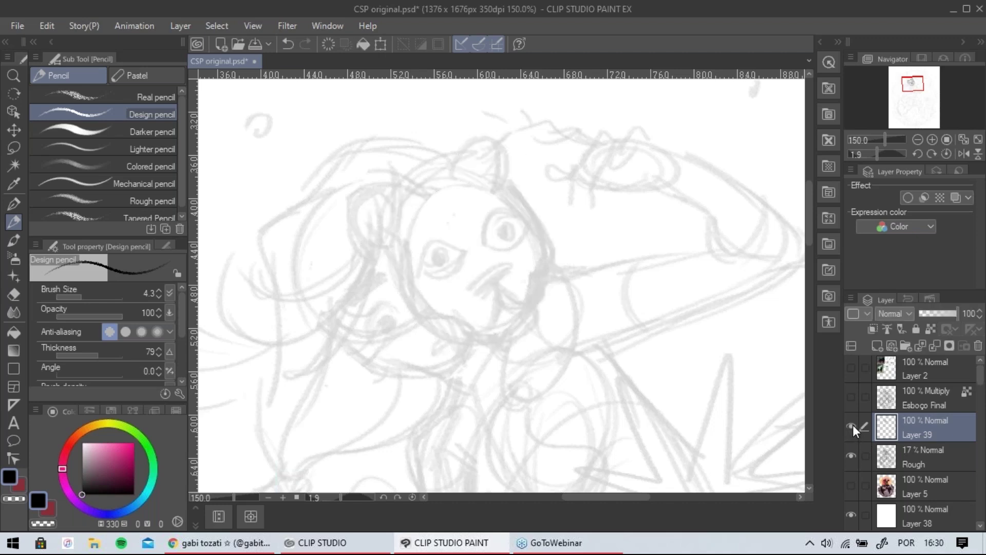
Draw a circle on each of the animal face's cheeks, then erase and redraw the nose bridge with darker lines.
{"action": "mouse_move", "coordinate": [461, 293]}
{"action": "left_mouse_down"}
{"action": "mouse_move", "coordinate": [431, 321]}
{"action": "mouse_move", "coordinate": [452, 307]}
{"action": "mouse_move", "coordinate": [430, 308]}
{"action": "left_mouse_up"}
{"action": "mouse_move", "coordinate": [531, 254]}
{"action": "left_mouse_down"}
{"action": "mouse_move", "coordinate": [538, 276]}
{"action": "mouse_move", "coordinate": [523, 264]}
{"action": "mouse_move", "coordinate": [537, 283]}
{"action": "mouse_move", "coordinate": [473, 288]}
{"action": "mouse_move", "coordinate": [462, 247]}
{"action": "mouse_move", "coordinate": [508, 242]}
{"action": "mouse_move", "coordinate": [490, 259]}
{"action": "mouse_move", "coordinate": [502, 267]}
{"action": "left_mouse_up"}
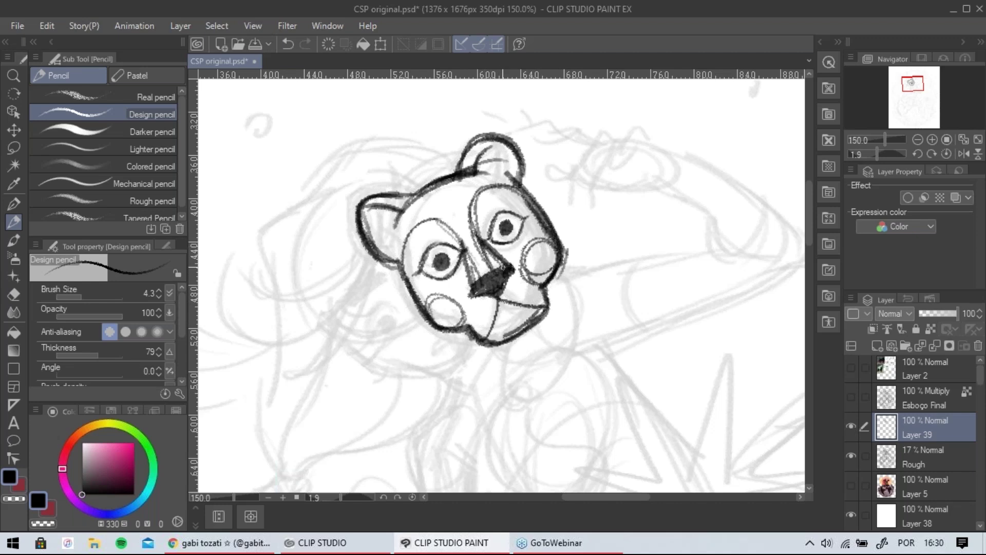
{"action": "left_click", "coordinate": [14, 293]}
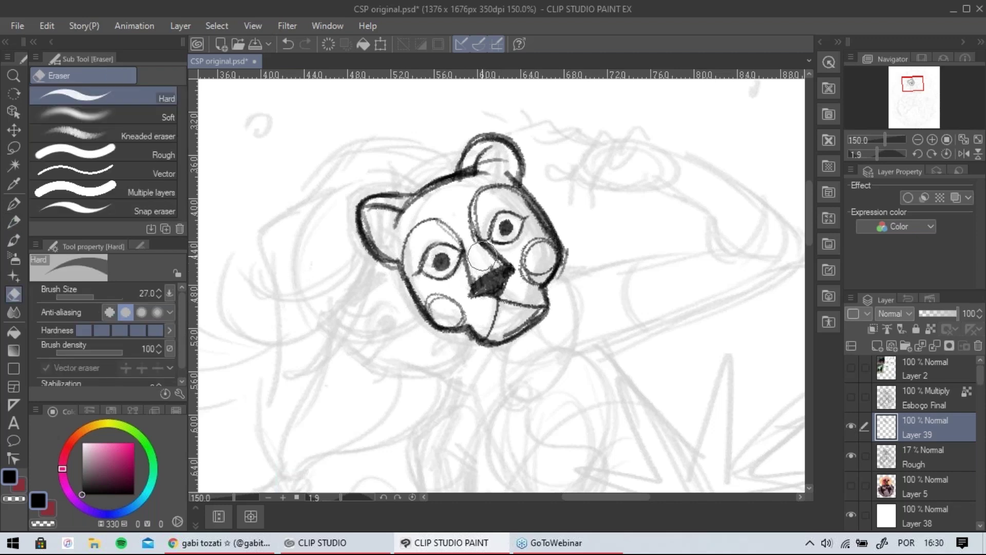
{"action": "left_click", "coordinate": [14, 221]}
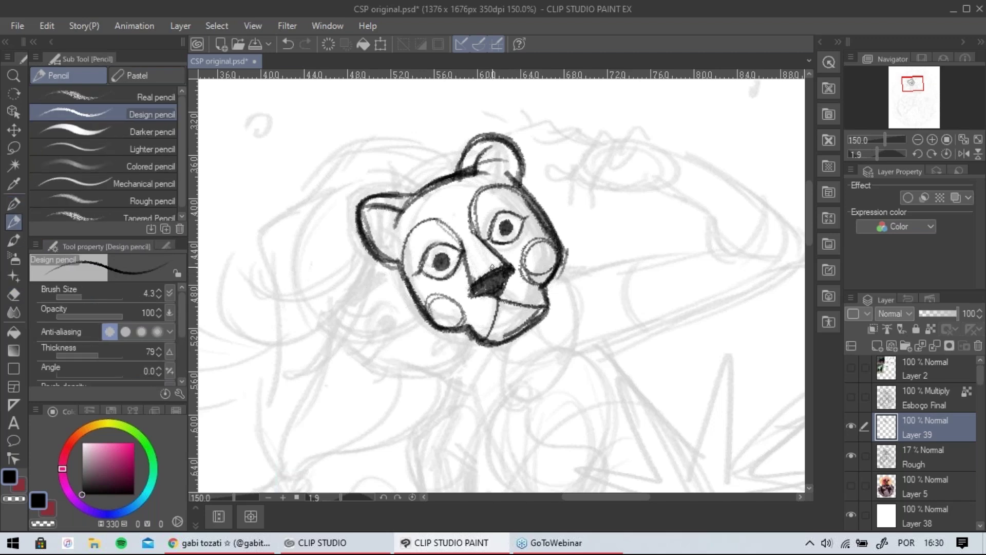
{"action": "left_click_drag", "start_coordinate": [462, 251], "coordinate": [470, 292]}
{"action": "left_click_drag", "start_coordinate": [477, 236], "coordinate": [514, 268]}
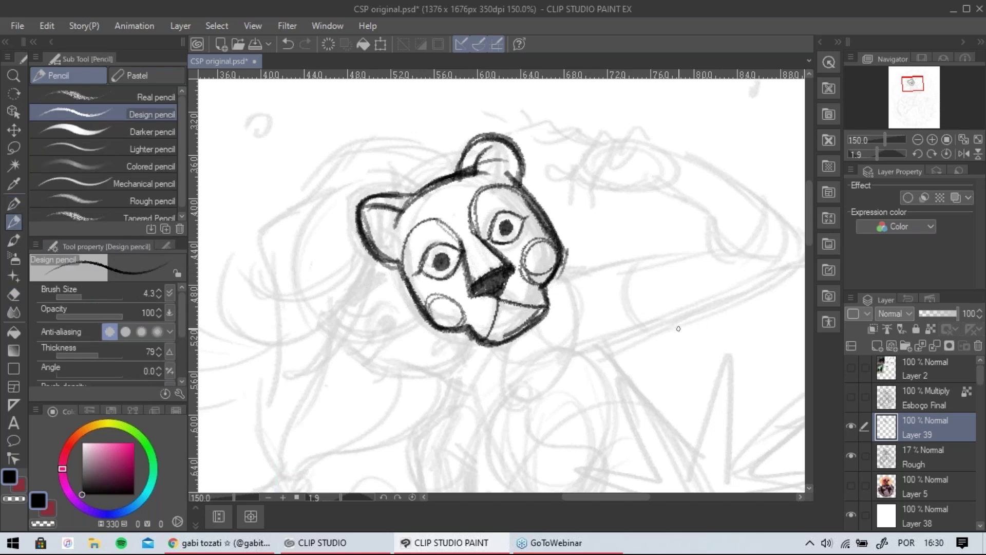
{"action": "mouse_move", "coordinate": [487, 238]}
{"action": "left_mouse_down"}
{"action": "mouse_move", "coordinate": [489, 224]}
{"action": "mouse_move", "coordinate": [525, 219]}
{"action": "left_mouse_up"}
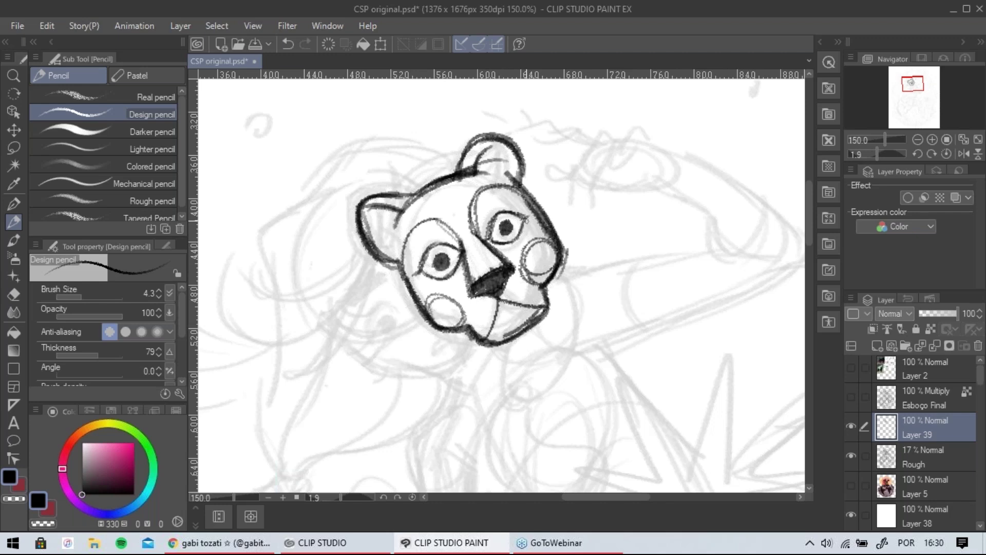
{"action": "left_click", "coordinate": [852, 426]}
{"action": "left_click", "coordinate": [853, 427]}
Set the pencil's brush size to 6.0 and outline the jaw, neck line and ear of the face behind the mask.
{"action": "left_click_drag", "start_coordinate": [500, 252], "coordinate": [582, 186]}
{"action": "key", "text": "shift+space"}
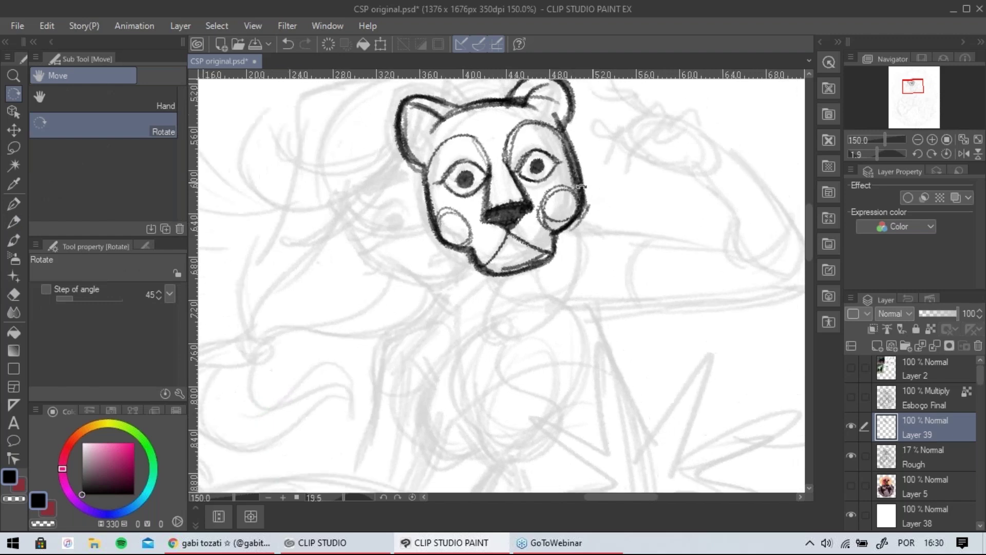
{"action": "key", "text": "p"}
{"action": "mouse_move", "coordinate": [359, 259]}
{"action": "left_mouse_down"}
{"action": "mouse_move", "coordinate": [377, 305]}
{"action": "mouse_move", "coordinate": [425, 320]}
{"action": "mouse_move", "coordinate": [462, 303]}
{"action": "mouse_move", "coordinate": [458, 312]}
{"action": "mouse_move", "coordinate": [471, 291]}
{"action": "mouse_move", "coordinate": [452, 311]}
{"action": "mouse_move", "coordinate": [448, 345]}
{"action": "mouse_move", "coordinate": [434, 331]}
{"action": "left_mouse_up"}
{"action": "left_click", "coordinate": [85, 293]}
{"action": "key", "text": "ctrl+z"}
{"action": "key", "text": "ctrl+z"}
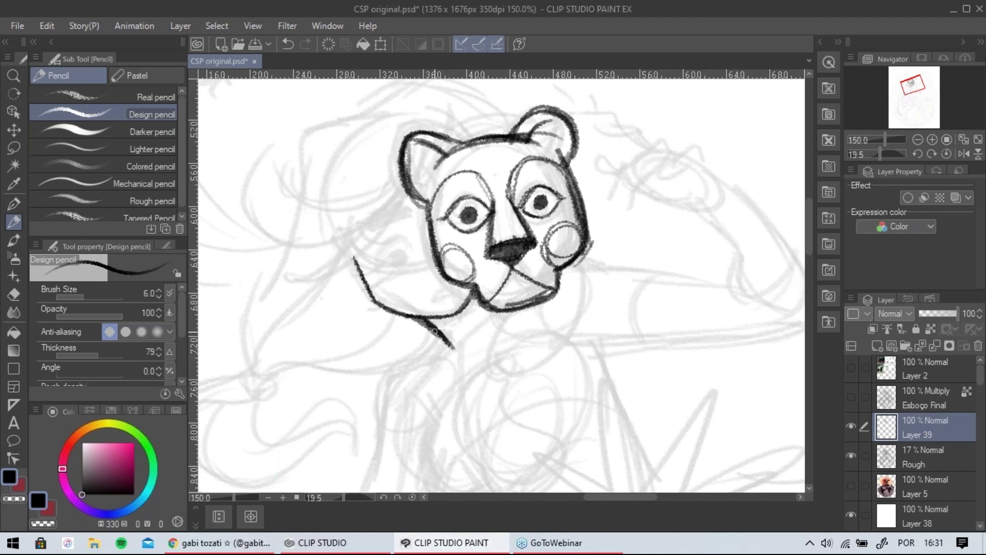
{"action": "mouse_move", "coordinate": [371, 300]}
{"action": "left_mouse_down"}
{"action": "mouse_move", "coordinate": [335, 279]}
{"action": "mouse_move", "coordinate": [368, 298]}
{"action": "left_mouse_up"}
Draw the rear face's visible eye with a thick upper lid, dark pupil and light lower lid line.
{"action": "mouse_move", "coordinate": [371, 259]}
{"action": "left_mouse_down"}
{"action": "mouse_move", "coordinate": [409, 247]}
{"action": "mouse_move", "coordinate": [382, 239]}
{"action": "mouse_move", "coordinate": [377, 264]}
{"action": "mouse_move", "coordinate": [382, 238]}
{"action": "mouse_move", "coordinate": [399, 232]}
{"action": "mouse_move", "coordinate": [411, 238]}
{"action": "mouse_move", "coordinate": [384, 240]}
{"action": "mouse_move", "coordinate": [410, 244]}
{"action": "mouse_move", "coordinate": [376, 250]}
{"action": "mouse_move", "coordinate": [400, 238]}
{"action": "mouse_move", "coordinate": [377, 250]}
{"action": "mouse_move", "coordinate": [394, 258]}
{"action": "mouse_move", "coordinate": [392, 245]}
{"action": "mouse_move", "coordinate": [400, 252]}
{"action": "mouse_move", "coordinate": [387, 248]}
{"action": "mouse_move", "coordinate": [398, 242]}
{"action": "mouse_move", "coordinate": [383, 264]}
{"action": "mouse_move", "coordinate": [412, 262]}
{"action": "left_mouse_up"}
{"action": "key", "text": "ctrl+z"}
{"action": "key", "text": "ctrl+z"}
{"action": "key", "text": "ctrl+z"}
{"action": "key", "text": "ctrl+z"}
{"action": "mouse_move", "coordinate": [380, 265]}
{"action": "left_mouse_down"}
{"action": "mouse_move", "coordinate": [399, 273]}
{"action": "mouse_move", "coordinate": [412, 265]}
{"action": "left_mouse_up"}
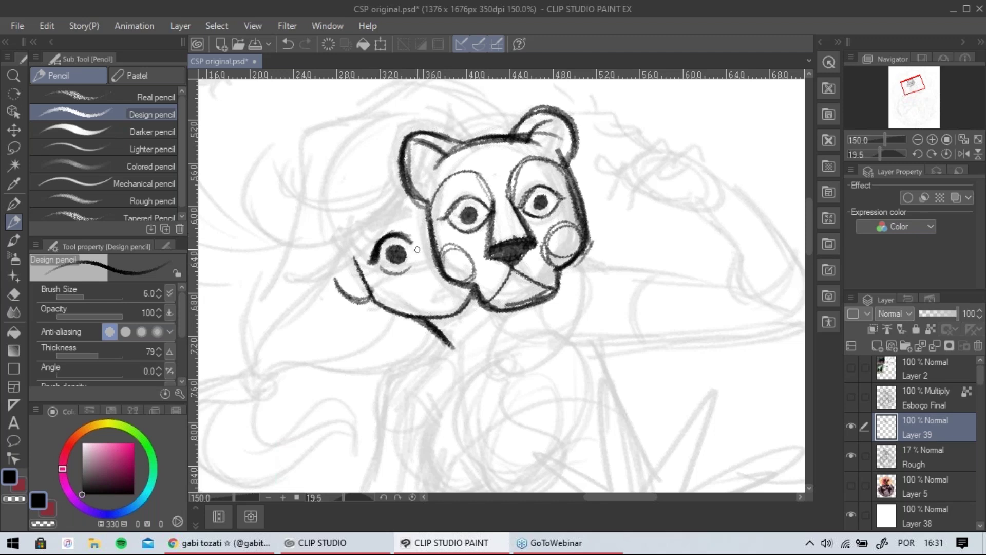
Draw the rear face's nose line and small mouth beside the mask, and finish its ear contour.
{"action": "mouse_move", "coordinate": [438, 303]}
{"action": "left_mouse_down"}
{"action": "mouse_move", "coordinate": [454, 296]}
{"action": "mouse_move", "coordinate": [432, 282]}
{"action": "mouse_move", "coordinate": [441, 283]}
{"action": "mouse_move", "coordinate": [424, 246]}
{"action": "mouse_move", "coordinate": [431, 281]}
{"action": "mouse_move", "coordinate": [423, 247]}
{"action": "left_mouse_up"}
{"action": "key", "text": "ctrl+z"}
{"action": "key", "text": "ctrl+z"}
{"action": "mouse_move", "coordinate": [430, 283]}
{"action": "left_mouse_down"}
{"action": "mouse_move", "coordinate": [422, 247]}
{"action": "mouse_move", "coordinate": [401, 258]}
{"action": "mouse_move", "coordinate": [420, 245]}
{"action": "left_mouse_up"}
{"action": "key", "text": "ctrl+z"}
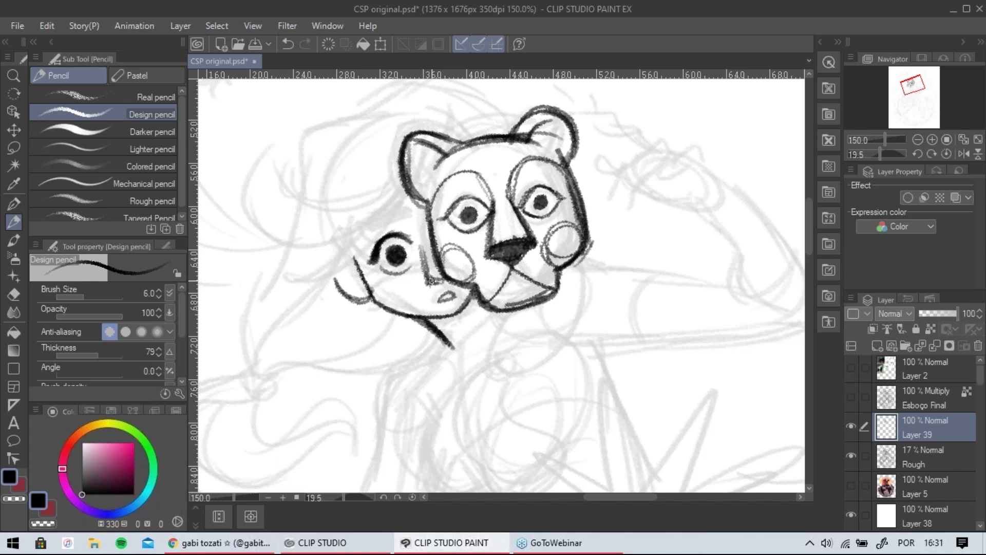
{"action": "left_click_drag", "start_coordinate": [463, 216], "coordinate": [499, 239]}
{"action": "left_click_drag", "start_coordinate": [377, 293], "coordinate": [406, 312]}
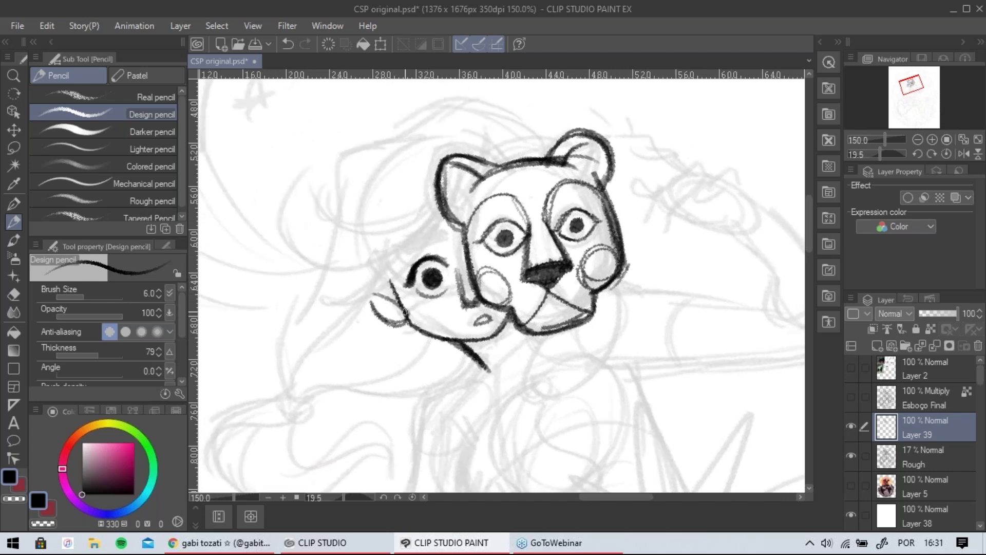
Draw the large curved hair lock sweeping outward above the rear face, with inner strand lines.
{"action": "left_click_drag", "start_coordinate": [442, 215], "coordinate": [298, 243]}
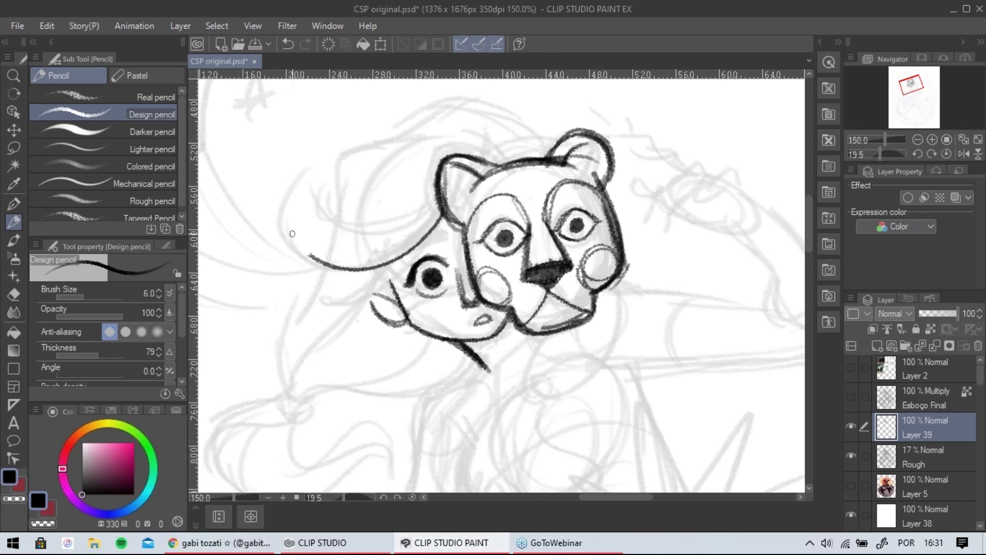
{"action": "left_click_drag", "start_coordinate": [314, 168], "coordinate": [420, 237]}
{"action": "key", "text": "ctrl+z"}
{"action": "mouse_move", "coordinate": [306, 158]}
{"action": "left_mouse_down"}
{"action": "mouse_move", "coordinate": [313, 260]}
{"action": "mouse_move", "coordinate": [352, 214]}
{"action": "mouse_move", "coordinate": [438, 185]}
{"action": "mouse_move", "coordinate": [318, 211]}
{"action": "mouse_move", "coordinate": [435, 197]}
{"action": "left_mouse_up"}
{"action": "key", "text": "ctrl+z"}
{"action": "key", "text": "ctrl+z"}
{"action": "mouse_move", "coordinate": [307, 159]}
{"action": "left_mouse_down"}
{"action": "mouse_move", "coordinate": [337, 222]}
{"action": "mouse_move", "coordinate": [433, 207]}
{"action": "left_mouse_up"}
{"action": "mouse_move", "coordinate": [319, 185]}
{"action": "left_mouse_down"}
{"action": "mouse_move", "coordinate": [393, 223]}
{"action": "mouse_move", "coordinate": [415, 217]}
{"action": "mouse_move", "coordinate": [395, 225]}
{"action": "mouse_move", "coordinate": [430, 211]}
{"action": "left_mouse_up"}
{"action": "key", "text": "ctrl+z"}
{"action": "mouse_move", "coordinate": [325, 169]}
{"action": "left_mouse_down"}
{"action": "mouse_move", "coordinate": [373, 214]}
{"action": "mouse_move", "coordinate": [425, 206]}
{"action": "left_mouse_up"}
{"action": "key", "text": "ctrl+z"}
{"action": "mouse_move", "coordinate": [329, 161]}
{"action": "left_mouse_down"}
{"action": "mouse_move", "coordinate": [431, 208]}
{"action": "mouse_move", "coordinate": [486, 167]}
{"action": "left_mouse_up"}
Draw the hair lock falling past the rear face's ear and add flowing strand lines inside it.
{"action": "mouse_move", "coordinate": [414, 189]}
{"action": "left_mouse_down"}
{"action": "mouse_move", "coordinate": [375, 249]}
{"action": "mouse_move", "coordinate": [341, 254]}
{"action": "mouse_move", "coordinate": [400, 215]}
{"action": "mouse_move", "coordinate": [414, 193]}
{"action": "mouse_move", "coordinate": [354, 273]}
{"action": "left_mouse_up"}
{"action": "key", "text": "ctrl+z"}
{"action": "left_click_drag", "start_coordinate": [410, 200], "coordinate": [339, 283]}
{"action": "key", "text": "ctrl+z"}
{"action": "left_click_drag", "start_coordinate": [412, 197], "coordinate": [336, 283]}
{"action": "mouse_move", "coordinate": [382, 253]}
{"action": "left_mouse_down"}
{"action": "mouse_move", "coordinate": [304, 349]}
{"action": "mouse_move", "coordinate": [411, 284]}
{"action": "mouse_move", "coordinate": [424, 263]}
{"action": "mouse_move", "coordinate": [391, 293]}
{"action": "mouse_move", "coordinate": [401, 292]}
{"action": "left_mouse_up"}
{"action": "key", "text": "ctrl+z"}
{"action": "key", "text": "ctrl+z"}
{"action": "left_click_drag", "start_coordinate": [441, 270], "coordinate": [407, 318]}
{"action": "key", "text": "ctrl+z"}
{"action": "mouse_move", "coordinate": [440, 272]}
{"action": "left_mouse_down"}
{"action": "mouse_move", "coordinate": [305, 332]}
{"action": "mouse_move", "coordinate": [353, 313]}
{"action": "left_mouse_up"}
{"action": "key", "text": "ctrl+z"}
{"action": "key", "text": "ctrl+z"}
Draw the lower edge of the hair lock, curving from its tip up to the neck line.
{"action": "mouse_move", "coordinate": [303, 335]}
{"action": "left_mouse_down"}
{"action": "mouse_move", "coordinate": [433, 275]}
{"action": "mouse_move", "coordinate": [422, 333]}
{"action": "mouse_move", "coordinate": [370, 333]}
{"action": "mouse_move", "coordinate": [481, 298]}
{"action": "left_mouse_up"}
{"action": "key", "text": "ctrl+z"}
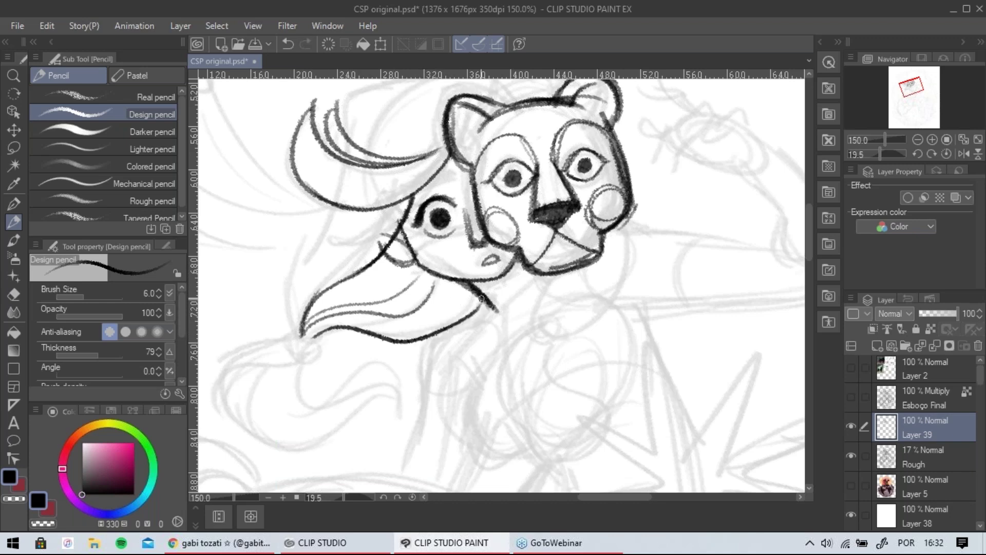
{"action": "key", "text": "ctrl+z"}
{"action": "mouse_move", "coordinate": [312, 337]}
{"action": "left_mouse_down"}
{"action": "mouse_move", "coordinate": [460, 317]}
{"action": "mouse_move", "coordinate": [475, 300]}
{"action": "mouse_move", "coordinate": [397, 343]}
{"action": "mouse_move", "coordinate": [475, 297]}
{"action": "left_mouse_up"}
{"action": "key", "text": "ctrl+z"}
{"action": "left_click_drag", "start_coordinate": [374, 331], "coordinate": [485, 297]}
{"action": "left_click_drag", "start_coordinate": [438, 238], "coordinate": [450, 253]}
Draw the outer edge and inner strands of the back hair hanging below the large curved lock.
{"action": "mouse_move", "coordinate": [337, 220]}
{"action": "left_mouse_down"}
{"action": "mouse_move", "coordinate": [315, 255]}
{"action": "mouse_move", "coordinate": [309, 340]}
{"action": "mouse_move", "coordinate": [293, 296]}
{"action": "mouse_move", "coordinate": [306, 341]}
{"action": "mouse_move", "coordinate": [293, 290]}
{"action": "mouse_move", "coordinate": [339, 219]}
{"action": "left_mouse_up"}
{"action": "key", "text": "ctrl+z"}
{"action": "left_click_drag", "start_coordinate": [421, 214], "coordinate": [429, 277]}
{"action": "left_click_drag", "start_coordinate": [391, 290], "coordinate": [332, 408]}
{"action": "left_click_drag", "start_coordinate": [353, 284], "coordinate": [435, 273]}
Draw the crown hair outline rising from the curved lock and sweeping over toward the mask's ears.
{"action": "mouse_move", "coordinate": [363, 209]}
{"action": "left_mouse_down"}
{"action": "mouse_move", "coordinate": [406, 158]}
{"action": "mouse_move", "coordinate": [424, 154]}
{"action": "left_mouse_up"}
{"action": "left_click_drag", "start_coordinate": [424, 154], "coordinate": [366, 181]}
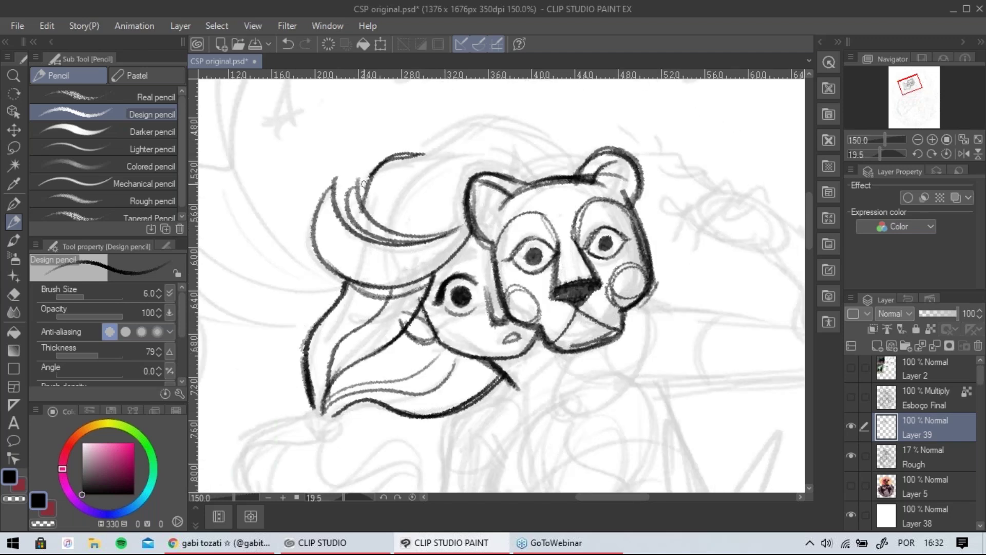
{"action": "mouse_move", "coordinate": [448, 156]}
{"action": "left_mouse_down"}
{"action": "mouse_move", "coordinate": [445, 189]}
{"action": "mouse_move", "coordinate": [425, 188]}
{"action": "mouse_move", "coordinate": [464, 148]}
{"action": "mouse_move", "coordinate": [555, 192]}
{"action": "left_mouse_up"}
{"action": "left_click_drag", "start_coordinate": [498, 161], "coordinate": [573, 209]}
{"action": "left_click_drag", "start_coordinate": [541, 175], "coordinate": [493, 160]}
Undo the last crown strokes and redraw the hair's upper contour down to the top of the mask.
{"action": "key", "text": "ctrl+z"}
{"action": "key", "text": "ctrl+z"}
{"action": "key", "text": "ctrl+z"}
{"action": "key", "text": "ctrl+z"}
{"action": "key", "text": "ctrl+z"}
{"action": "key", "text": "ctrl+z"}
{"action": "key", "text": "ctrl+z"}
{"action": "key", "text": "ctrl+z"}
{"action": "mouse_move", "coordinate": [360, 243]}
{"action": "left_mouse_down"}
{"action": "mouse_move", "coordinate": [372, 213]}
{"action": "mouse_move", "coordinate": [452, 180]}
{"action": "mouse_move", "coordinate": [531, 193]}
{"action": "mouse_move", "coordinate": [539, 205]}
{"action": "left_mouse_up"}
{"action": "key", "text": "ctrl+z"}
{"action": "mouse_move", "coordinate": [462, 175]}
{"action": "left_mouse_down"}
{"action": "mouse_move", "coordinate": [530, 186]}
{"action": "mouse_move", "coordinate": [558, 211]}
{"action": "left_mouse_up"}
{"action": "key", "text": "ctrl+z"}
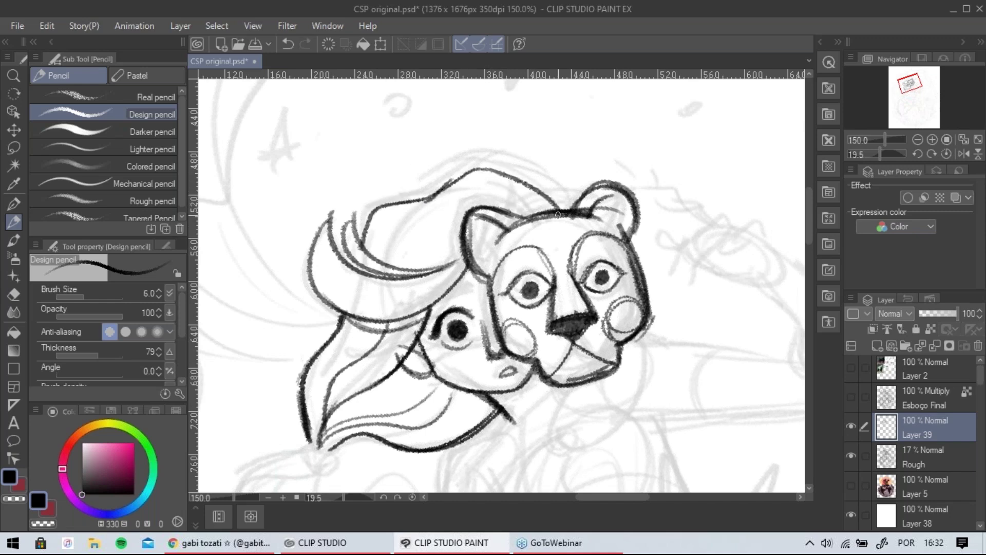
Draw a small curled tuft on top of the hair and add inner strand lines through the crown.
{"action": "mouse_move", "coordinate": [436, 201]}
{"action": "left_mouse_down"}
{"action": "mouse_move", "coordinate": [407, 184]}
{"action": "mouse_move", "coordinate": [425, 156]}
{"action": "left_mouse_up"}
{"action": "left_click_drag", "start_coordinate": [437, 150], "coordinate": [410, 263]}
{"action": "key", "text": "ctrl+z"}
{"action": "mouse_move", "coordinate": [430, 202]}
{"action": "left_mouse_down"}
{"action": "mouse_move", "coordinate": [419, 234]}
{"action": "mouse_move", "coordinate": [390, 261]}
{"action": "left_mouse_up"}
{"action": "left_click_drag", "start_coordinate": [410, 272], "coordinate": [434, 210]}
{"action": "key", "text": "space"}
{"action": "mouse_move", "coordinate": [504, 264]}
{"action": "left_mouse_down"}
{"action": "mouse_move", "coordinate": [492, 205]}
{"action": "mouse_move", "coordinate": [427, 187]}
{"action": "mouse_move", "coordinate": [448, 186]}
{"action": "left_mouse_up"}
{"action": "key", "text": "space"}
{"action": "key", "text": "ctrl+z"}
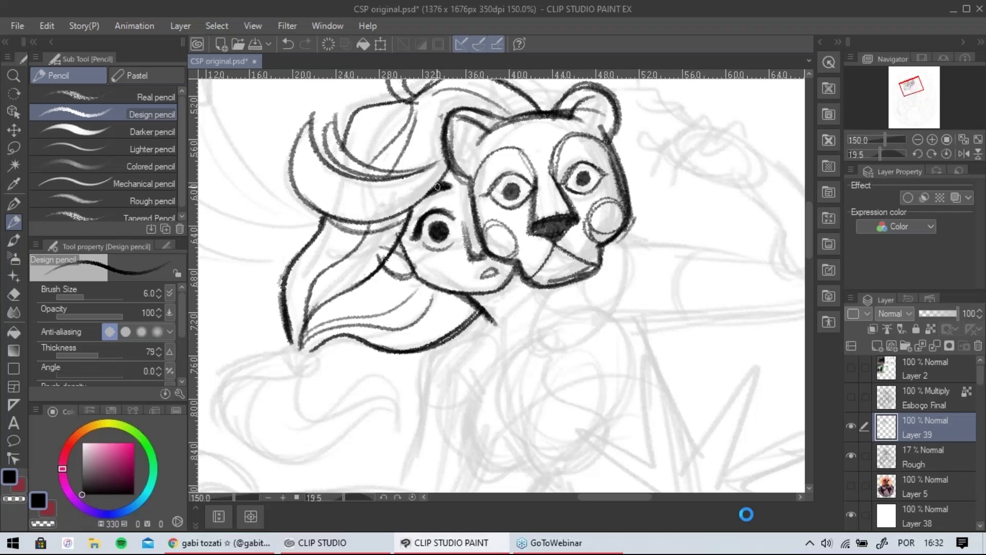
Thicken the jaw contour of the rear face.
{"action": "mouse_move", "coordinate": [400, 247]}
{"action": "left_mouse_down"}
{"action": "mouse_move", "coordinate": [422, 284]}
{"action": "mouse_move", "coordinate": [464, 299]}
{"action": "left_mouse_up"}
{"action": "left_click_drag", "start_coordinate": [421, 277], "coordinate": [463, 296]}
{"action": "left_click_drag", "start_coordinate": [550, 279], "coordinate": [628, 205]}
Draw the looped hair tail below its tie, plus the torso's side and the curved lower edge of the chest.
{"action": "scroll", "coordinate": [513, 181], "scroll_direction": "down", "scroll_amount": 2}
{"action": "scroll", "coordinate": [514, 181], "scroll_direction": "up", "scroll_amount": 1}
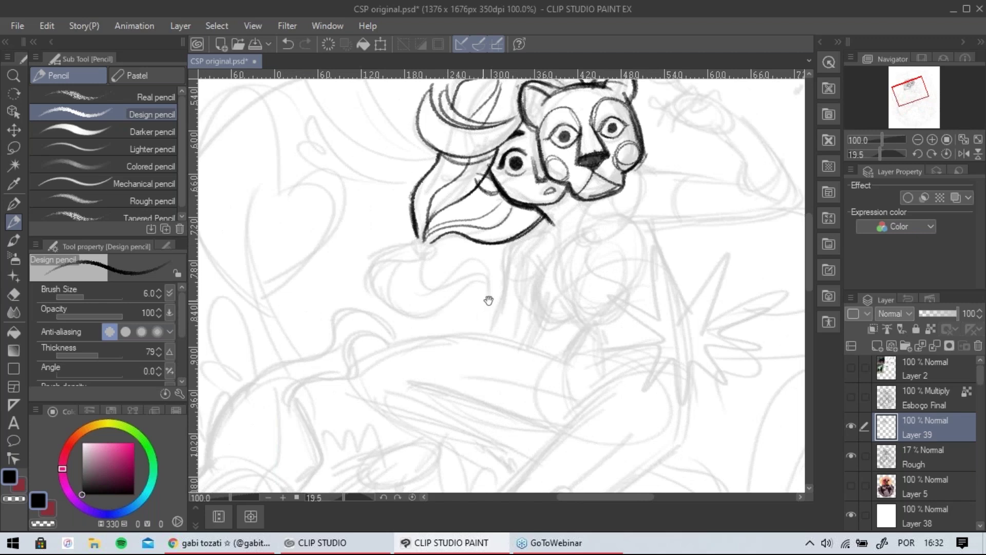
{"action": "left_click_drag", "start_coordinate": [488, 301], "coordinate": [495, 321]}
{"action": "mouse_move", "coordinate": [422, 249]}
{"action": "left_mouse_down"}
{"action": "mouse_move", "coordinate": [425, 266]}
{"action": "mouse_move", "coordinate": [484, 297]}
{"action": "mouse_move", "coordinate": [497, 317]}
{"action": "mouse_move", "coordinate": [449, 314]}
{"action": "mouse_move", "coordinate": [429, 287]}
{"action": "mouse_move", "coordinate": [391, 274]}
{"action": "mouse_move", "coordinate": [441, 270]}
{"action": "mouse_move", "coordinate": [411, 287]}
{"action": "left_mouse_up"}
{"action": "mouse_move", "coordinate": [411, 286]}
{"action": "left_mouse_down"}
{"action": "mouse_move", "coordinate": [424, 317]}
{"action": "mouse_move", "coordinate": [464, 301]}
{"action": "mouse_move", "coordinate": [401, 311]}
{"action": "mouse_move", "coordinate": [450, 315]}
{"action": "left_mouse_up"}
{"action": "key", "text": "ctrl+z"}
{"action": "mouse_move", "coordinate": [549, 248]}
{"action": "left_mouse_down"}
{"action": "mouse_move", "coordinate": [482, 313]}
{"action": "mouse_move", "coordinate": [483, 292]}
{"action": "mouse_move", "coordinate": [510, 261]}
{"action": "mouse_move", "coordinate": [491, 271]}
{"action": "mouse_move", "coordinate": [493, 291]}
{"action": "mouse_move", "coordinate": [515, 286]}
{"action": "mouse_move", "coordinate": [514, 274]}
{"action": "left_mouse_up"}
{"action": "key", "text": "ctrl+z"}
{"action": "mouse_move", "coordinate": [597, 255]}
{"action": "left_mouse_down"}
{"action": "mouse_move", "coordinate": [569, 266]}
{"action": "mouse_move", "coordinate": [585, 241]}
{"action": "mouse_move", "coordinate": [606, 246]}
{"action": "left_mouse_up"}
{"action": "key", "text": "ctrl+z"}
{"action": "mouse_move", "coordinate": [427, 302]}
{"action": "left_mouse_down"}
{"action": "mouse_move", "coordinate": [420, 264]}
{"action": "mouse_move", "coordinate": [413, 288]}
{"action": "left_mouse_up"}
{"action": "mouse_move", "coordinate": [412, 291]}
{"action": "left_mouse_down"}
{"action": "mouse_move", "coordinate": [427, 344]}
{"action": "mouse_move", "coordinate": [463, 347]}
{"action": "mouse_move", "coordinate": [625, 211]}
{"action": "mouse_move", "coordinate": [490, 319]}
{"action": "mouse_move", "coordinate": [471, 329]}
{"action": "left_mouse_up"}
{"action": "key", "text": "ctrl+z"}
Draw the straight arm extending diagonally up from the chest, with its hand, and the neckline under the mask.
{"action": "left_click_drag", "start_coordinate": [621, 214], "coordinate": [476, 334]}
{"action": "mouse_move", "coordinate": [582, 219]}
{"action": "left_mouse_down"}
{"action": "mouse_move", "coordinate": [465, 348]}
{"action": "mouse_move", "coordinate": [416, 310]}
{"action": "left_mouse_up"}
{"action": "left_click_drag", "start_coordinate": [474, 327], "coordinate": [434, 302]}
{"action": "key", "text": "ctrl+z"}
{"action": "left_click_drag", "start_coordinate": [596, 209], "coordinate": [441, 303]}
{"action": "key", "text": "ctrl+z"}
{"action": "left_click_drag", "start_coordinate": [470, 263], "coordinate": [510, 227]}
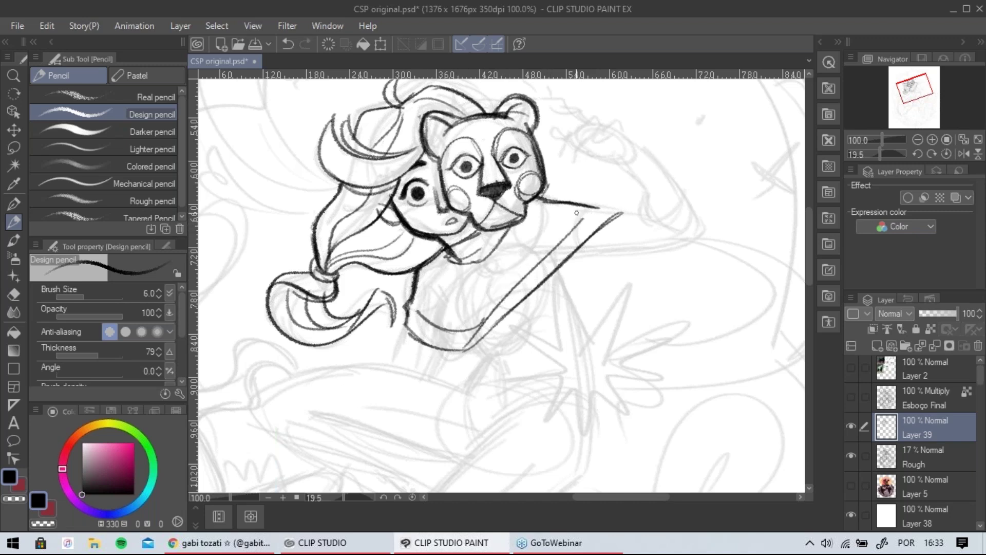
{"action": "left_click_drag", "start_coordinate": [594, 206], "coordinate": [621, 204]}
{"action": "left_click_drag", "start_coordinate": [662, 233], "coordinate": [665, 177]}
Draw short waist contour strokes below the curved lower edge of the chest.
{"action": "mouse_move", "coordinate": [417, 303]}
{"action": "left_mouse_down"}
{"action": "mouse_move", "coordinate": [406, 324]}
{"action": "mouse_move", "coordinate": [435, 333]}
{"action": "left_mouse_up"}
{"action": "mouse_move", "coordinate": [533, 316]}
{"action": "left_mouse_down"}
{"action": "mouse_move", "coordinate": [502, 267]}
{"action": "mouse_move", "coordinate": [470, 263]}
{"action": "mouse_move", "coordinate": [451, 293]}
{"action": "left_mouse_up"}
{"action": "left_click_drag", "start_coordinate": [571, 230], "coordinate": [561, 199]}
Draw the long curved back line from below the arm down to the hip, reinforcing it with repeated strokes.
{"action": "mouse_move", "coordinate": [523, 138]}
{"action": "left_mouse_down"}
{"action": "mouse_move", "coordinate": [558, 237]}
{"action": "mouse_move", "coordinate": [556, 283]}
{"action": "left_mouse_up"}
{"action": "key", "text": "ctrl+z"}
{"action": "left_click_drag", "start_coordinate": [523, 138], "coordinate": [559, 249]}
{"action": "mouse_move", "coordinate": [556, 216]}
{"action": "left_mouse_down"}
{"action": "mouse_move", "coordinate": [565, 308]}
{"action": "mouse_move", "coordinate": [548, 353]}
{"action": "left_mouse_up"}
{"action": "mouse_move", "coordinate": [573, 288]}
{"action": "left_mouse_down"}
{"action": "mouse_move", "coordinate": [592, 205]}
{"action": "mouse_move", "coordinate": [572, 302]}
{"action": "left_mouse_up"}
{"action": "left_click_drag", "start_coordinate": [526, 161], "coordinate": [560, 264]}
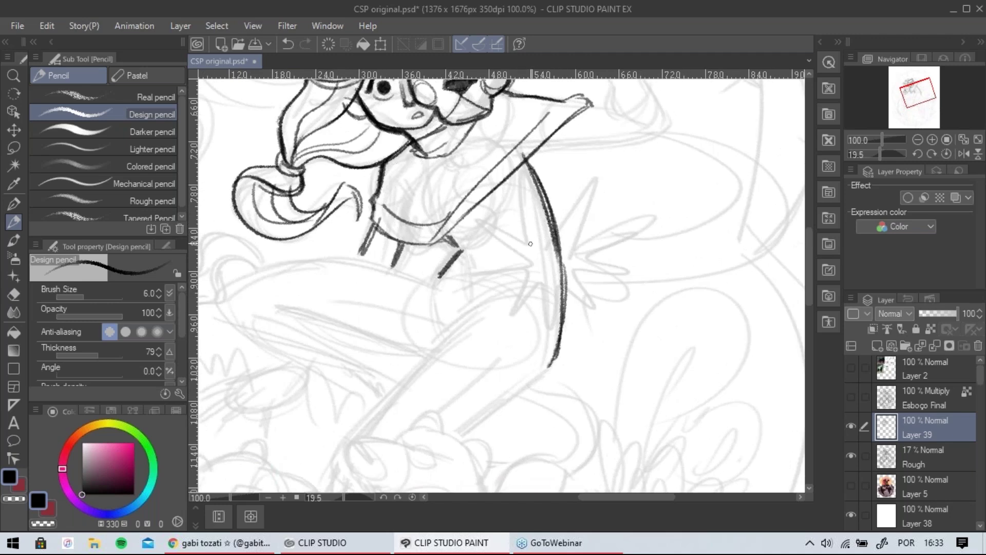
{"action": "left_click_drag", "start_coordinate": [523, 218], "coordinate": [535, 278]}
Draw the near leg with its rounded upper thigh edge and straight lower edge, and the short belly line above it.
{"action": "left_click_drag", "start_coordinate": [511, 333], "coordinate": [495, 242]}
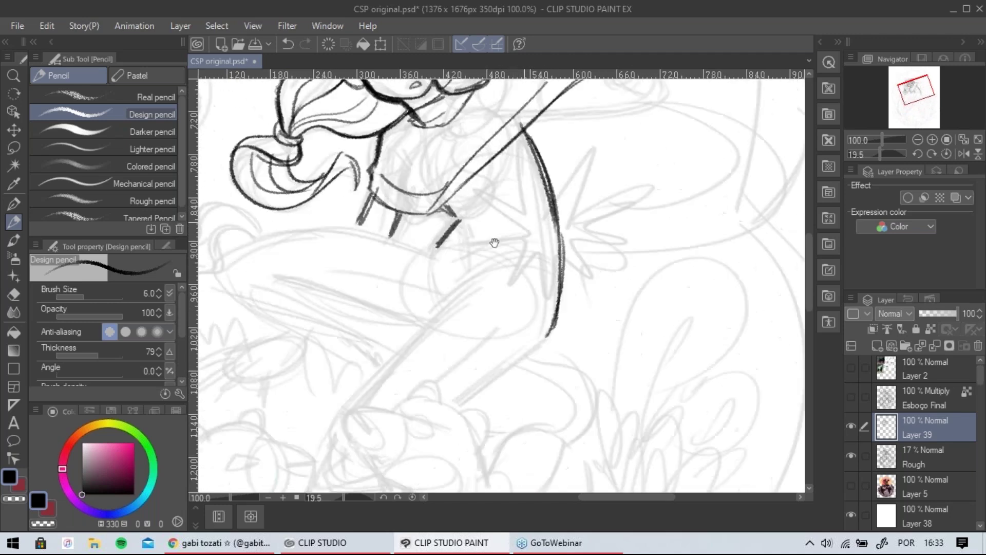
{"action": "mouse_move", "coordinate": [429, 329]}
{"action": "left_mouse_down"}
{"action": "mouse_move", "coordinate": [502, 268]}
{"action": "mouse_move", "coordinate": [423, 324]}
{"action": "mouse_move", "coordinate": [530, 211]}
{"action": "left_mouse_up"}
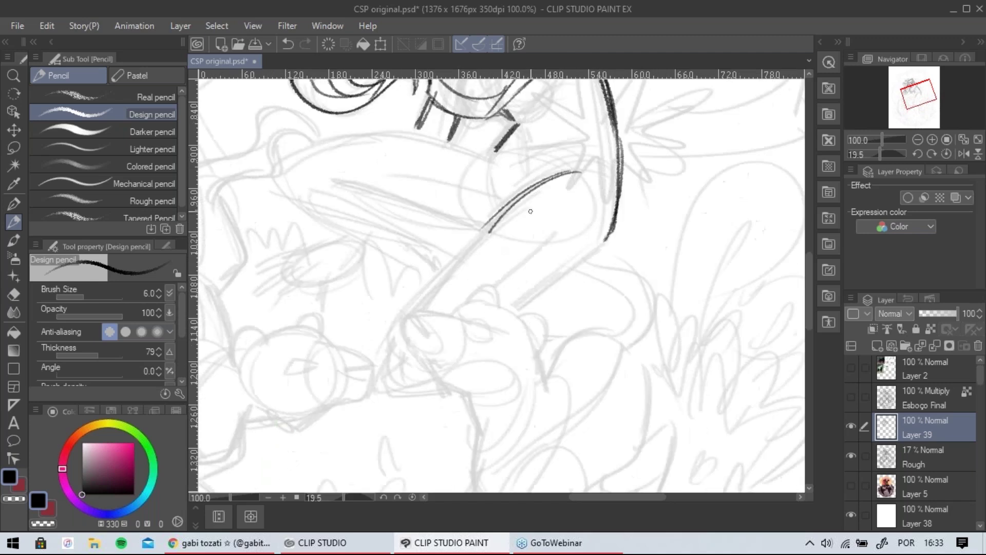
{"action": "left_click_drag", "start_coordinate": [616, 230], "coordinate": [508, 315]}
{"action": "mouse_move", "coordinate": [536, 194]}
{"action": "left_mouse_down"}
{"action": "mouse_move", "coordinate": [467, 247]}
{"action": "mouse_move", "coordinate": [405, 314]}
{"action": "left_mouse_up"}
{"action": "mouse_move", "coordinate": [486, 197]}
{"action": "left_mouse_down"}
{"action": "mouse_move", "coordinate": [476, 249]}
{"action": "mouse_move", "coordinate": [486, 228]}
{"action": "mouse_move", "coordinate": [495, 252]}
{"action": "left_mouse_up"}
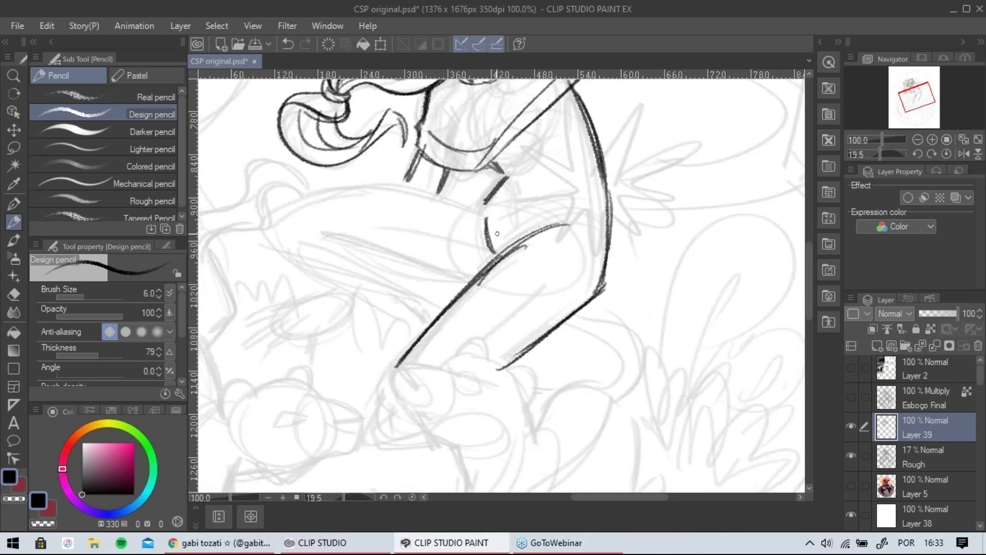
Rotate the canvas and draw the folded front leg's thigh, bent knee and lower contour.
{"action": "key", "text": "r"}
{"action": "left_click_drag", "start_coordinate": [594, 183], "coordinate": [558, 161]}
{"action": "left_click_drag", "start_coordinate": [412, 258], "coordinate": [495, 271]}
{"action": "mouse_move", "coordinate": [553, 236]}
{"action": "left_mouse_down"}
{"action": "mouse_move", "coordinate": [439, 237]}
{"action": "mouse_move", "coordinate": [370, 265]}
{"action": "left_mouse_up"}
{"action": "left_click_drag", "start_coordinate": [435, 250], "coordinate": [342, 304]}
{"action": "mouse_move", "coordinate": [397, 256]}
{"action": "left_mouse_down"}
{"action": "mouse_move", "coordinate": [336, 314]}
{"action": "mouse_move", "coordinate": [384, 350]}
{"action": "left_mouse_up"}
{"action": "left_click_drag", "start_coordinate": [341, 315], "coordinate": [527, 353]}
Draw the inner fold line between the thigh and calf of the folded leg, undoing and retrying strokes.
{"action": "left_click_drag", "start_coordinate": [415, 308], "coordinate": [548, 308]}
{"action": "key", "text": "ctrl+z"}
{"action": "mouse_move", "coordinate": [414, 308]}
{"action": "left_mouse_down"}
{"action": "mouse_move", "coordinate": [554, 291]}
{"action": "mouse_move", "coordinate": [512, 303]}
{"action": "mouse_move", "coordinate": [559, 303]}
{"action": "left_mouse_up"}
{"action": "key", "text": "ctrl+z"}
{"action": "key", "text": "ctrl+z"}
{"action": "left_click_drag", "start_coordinate": [494, 301], "coordinate": [523, 304]}
{"action": "mouse_move", "coordinate": [546, 233]}
{"action": "left_mouse_down"}
{"action": "mouse_move", "coordinate": [438, 236]}
{"action": "mouse_move", "coordinate": [395, 252]}
{"action": "mouse_move", "coordinate": [342, 312]}
{"action": "mouse_move", "coordinate": [350, 323]}
{"action": "mouse_move", "coordinate": [527, 355]}
{"action": "left_mouse_up"}
{"action": "mouse_move", "coordinate": [547, 308]}
{"action": "left_mouse_down"}
{"action": "mouse_move", "coordinate": [465, 301]}
{"action": "mouse_move", "coordinate": [544, 309]}
{"action": "mouse_move", "coordinate": [401, 312]}
{"action": "left_mouse_up"}
{"action": "key", "text": "ctrl+z"}
{"action": "mouse_move", "coordinate": [557, 307]}
{"action": "left_mouse_down"}
{"action": "mouse_move", "coordinate": [441, 293]}
{"action": "mouse_move", "coordinate": [545, 310]}
{"action": "left_mouse_up"}
{"action": "key", "text": "ctrl+z"}
{"action": "left_click_drag", "start_coordinate": [531, 271], "coordinate": [451, 345]}
{"action": "left_click_drag", "start_coordinate": [481, 243], "coordinate": [515, 293]}
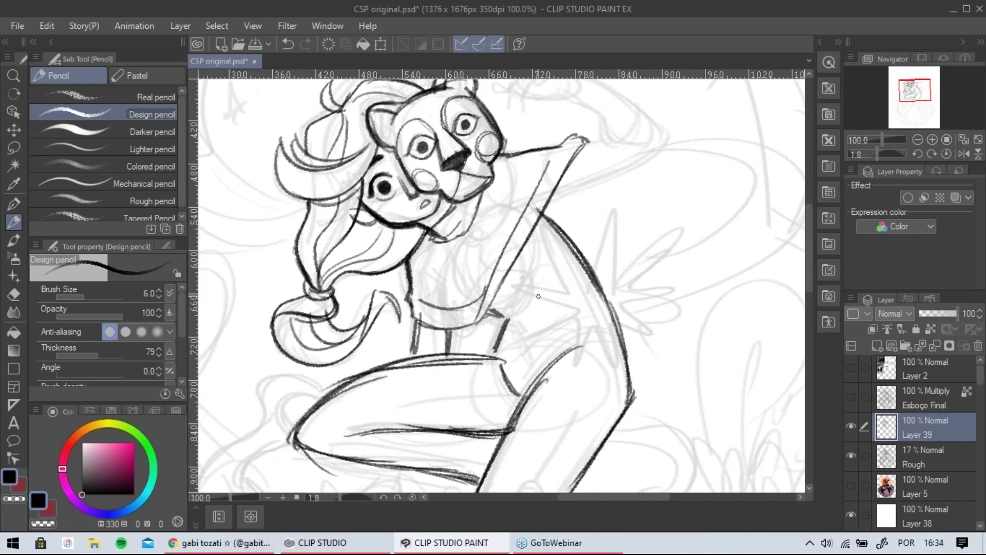
Draw the curved double line of the garment edge wrapping down across the top of the folded thigh.
{"action": "scroll", "coordinate": [538, 296], "scroll_direction": "down", "scroll_amount": 2}
{"action": "left_click_drag", "start_coordinate": [406, 314], "coordinate": [437, 380]}
{"action": "key", "text": "ctrl+z"}
{"action": "mouse_move", "coordinate": [431, 327]}
{"action": "left_mouse_down"}
{"action": "mouse_move", "coordinate": [454, 379]}
{"action": "mouse_move", "coordinate": [574, 407]}
{"action": "left_mouse_up"}
{"action": "key", "text": "ctrl+z"}
{"action": "mouse_move", "coordinate": [439, 328]}
{"action": "left_mouse_down"}
{"action": "mouse_move", "coordinate": [584, 407]}
{"action": "mouse_move", "coordinate": [586, 398]}
{"action": "mouse_move", "coordinate": [458, 362]}
{"action": "left_mouse_up"}
{"action": "mouse_move", "coordinate": [426, 308]}
{"action": "left_mouse_down"}
{"action": "mouse_move", "coordinate": [444, 338]}
{"action": "mouse_move", "coordinate": [518, 413]}
{"action": "left_mouse_up"}
{"action": "mouse_move", "coordinate": [441, 339]}
{"action": "left_mouse_down"}
{"action": "mouse_move", "coordinate": [519, 413]}
{"action": "mouse_move", "coordinate": [565, 414]}
{"action": "left_mouse_up"}
Draw the curved fold lines beside the waist and detail the hand at the end of the diagonal arm.
{"action": "mouse_move", "coordinate": [476, 308]}
{"action": "left_mouse_down"}
{"action": "mouse_move", "coordinate": [405, 312]}
{"action": "mouse_move", "coordinate": [405, 303]}
{"action": "mouse_move", "coordinate": [482, 304]}
{"action": "mouse_move", "coordinate": [564, 241]}
{"action": "left_mouse_up"}
{"action": "key", "text": "ctrl+z"}
{"action": "left_click_drag", "start_coordinate": [561, 249], "coordinate": [476, 340]}
{"action": "left_click_drag", "start_coordinate": [488, 230], "coordinate": [528, 279]}
{"action": "left_click_drag", "start_coordinate": [547, 194], "coordinate": [567, 186]}
Draw the raised arm with its bent elbow, outlining the upper arm and forearm.
{"action": "left_click_drag", "start_coordinate": [512, 256], "coordinate": [626, 189]}
{"action": "key", "text": "ctrl+z"}
{"action": "mouse_move", "coordinate": [515, 254]}
{"action": "left_mouse_down"}
{"action": "mouse_move", "coordinate": [629, 186]}
{"action": "mouse_move", "coordinate": [549, 124]}
{"action": "left_mouse_up"}
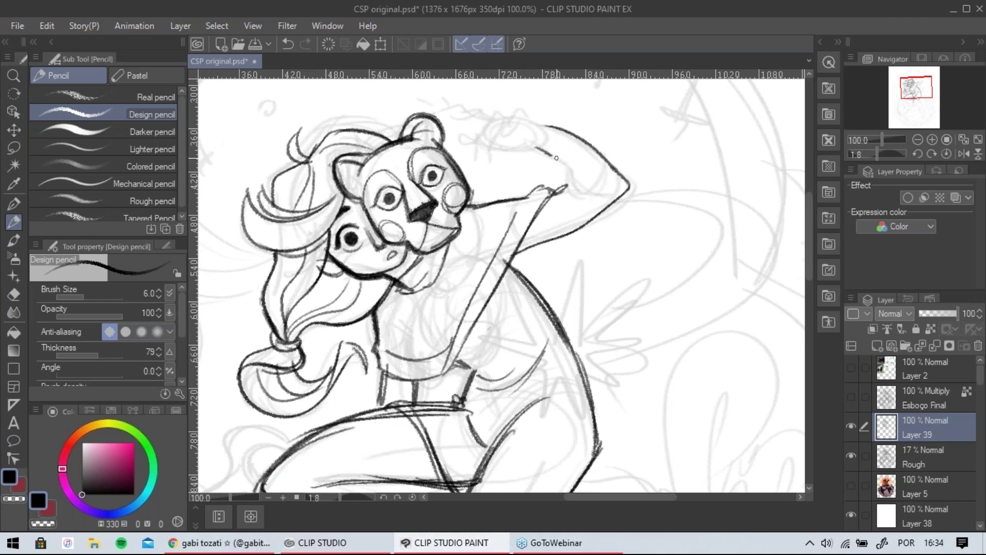
{"action": "left_click_drag", "start_coordinate": [569, 176], "coordinate": [600, 196]}
{"action": "left_click_drag", "start_coordinate": [541, 247], "coordinate": [636, 188]}
{"action": "left_click_drag", "start_coordinate": [581, 149], "coordinate": [615, 171]}
Draw the raised hand with its curled fingers above the mask, redoing strokes, and refine the forearm contour.
{"action": "mouse_move", "coordinate": [587, 147]}
{"action": "left_mouse_down"}
{"action": "mouse_move", "coordinate": [540, 151]}
{"action": "mouse_move", "coordinate": [543, 132]}
{"action": "mouse_move", "coordinate": [523, 179]}
{"action": "left_mouse_up"}
{"action": "key", "text": "ctrl+z"}
{"action": "key", "text": "ctrl+z"}
{"action": "mouse_move", "coordinate": [535, 136]}
{"action": "left_mouse_down"}
{"action": "mouse_move", "coordinate": [511, 166]}
{"action": "mouse_move", "coordinate": [492, 139]}
{"action": "mouse_move", "coordinate": [519, 142]}
{"action": "left_mouse_up"}
{"action": "key", "text": "ctrl+z"}
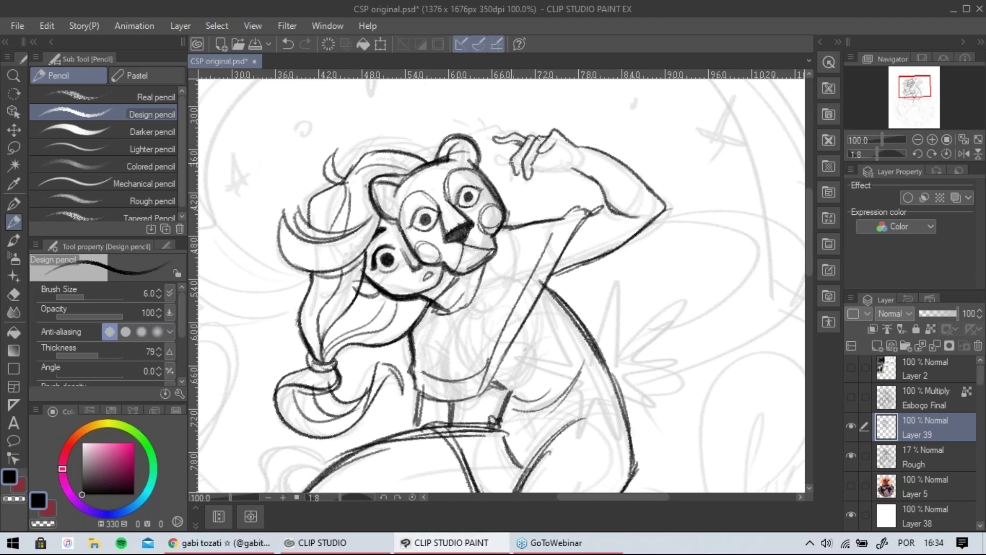
{"action": "key", "text": "ctrl+z"}
{"action": "mouse_move", "coordinate": [496, 162]}
{"action": "left_mouse_down"}
{"action": "mouse_move", "coordinate": [514, 172]}
{"action": "mouse_move", "coordinate": [572, 164]}
{"action": "mouse_move", "coordinate": [583, 136]}
{"action": "left_mouse_up"}
{"action": "left_click_drag", "start_coordinate": [545, 106], "coordinate": [601, 128]}
{"action": "key", "text": "ctrl+z"}
{"action": "mouse_move", "coordinate": [554, 106]}
{"action": "left_mouse_down"}
{"action": "mouse_move", "coordinate": [643, 166]}
{"action": "mouse_move", "coordinate": [574, 223]}
{"action": "mouse_move", "coordinate": [526, 241]}
{"action": "left_mouse_up"}
{"action": "left_click_drag", "start_coordinate": [623, 221], "coordinate": [620, 261]}
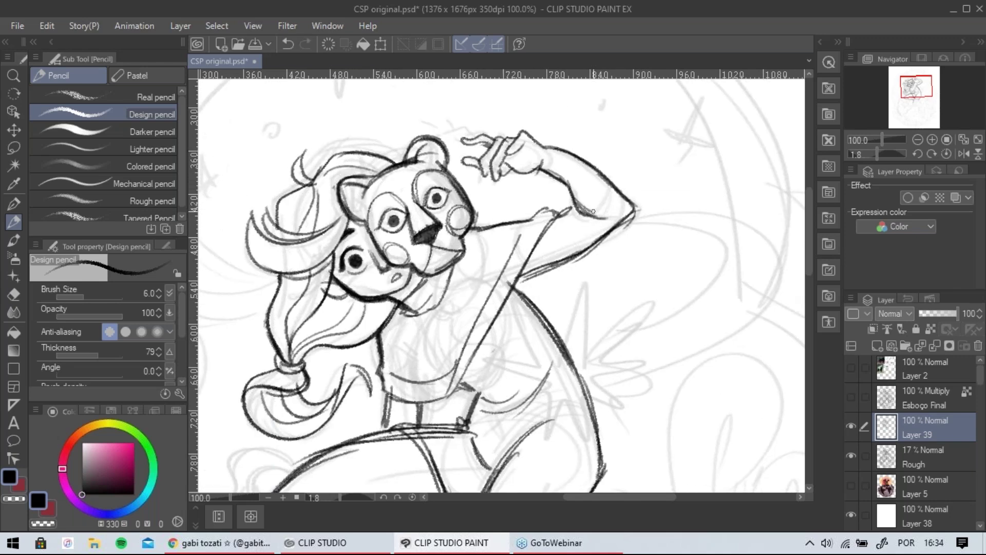
Extend the garment edge in a curve beneath the hip and add short fold lines above it.
{"action": "mouse_move", "coordinate": [574, 285]}
{"action": "left_mouse_down"}
{"action": "mouse_move", "coordinate": [616, 229]}
{"action": "mouse_move", "coordinate": [583, 178]}
{"action": "mouse_move", "coordinate": [561, 312]}
{"action": "mouse_move", "coordinate": [582, 155]}
{"action": "mouse_move", "coordinate": [554, 100]}
{"action": "left_mouse_up"}
{"action": "mouse_move", "coordinate": [433, 244]}
{"action": "left_mouse_down"}
{"action": "mouse_move", "coordinate": [495, 317]}
{"action": "mouse_move", "coordinate": [520, 313]}
{"action": "left_mouse_up"}
{"action": "left_click_drag", "start_coordinate": [511, 307], "coordinate": [565, 285]}
{"action": "left_click_drag", "start_coordinate": [503, 305], "coordinate": [544, 287]}
{"action": "mouse_move", "coordinate": [506, 115]}
{"action": "left_mouse_down"}
{"action": "mouse_move", "coordinate": [494, 207]}
{"action": "mouse_move", "coordinate": [515, 200]}
{"action": "mouse_move", "coordinate": [571, 314]}
{"action": "mouse_move", "coordinate": [563, 370]}
{"action": "mouse_move", "coordinate": [539, 416]}
{"action": "left_mouse_up"}
Add small fur tufts along the raised arm and back contour, with short fur marks inside the arm.
{"action": "mouse_move", "coordinate": [445, 278]}
{"action": "left_mouse_down"}
{"action": "mouse_move", "coordinate": [434, 303]}
{"action": "mouse_move", "coordinate": [444, 283]}
{"action": "mouse_move", "coordinate": [380, 311]}
{"action": "left_mouse_up"}
{"action": "left_click_drag", "start_coordinate": [547, 121], "coordinate": [498, 203]}
{"action": "left_click_drag", "start_coordinate": [456, 243], "coordinate": [447, 238]}
{"action": "left_click_drag", "start_coordinate": [508, 215], "coordinate": [521, 207]}
{"action": "mouse_move", "coordinate": [467, 125]}
{"action": "left_mouse_down"}
{"action": "mouse_move", "coordinate": [470, 136]}
{"action": "mouse_move", "coordinate": [482, 110]}
{"action": "mouse_move", "coordinate": [559, 167]}
{"action": "mouse_move", "coordinate": [596, 112]}
{"action": "mouse_move", "coordinate": [578, 145]}
{"action": "left_mouse_up"}
{"action": "left_click_drag", "start_coordinate": [580, 141], "coordinate": [587, 145]}
{"action": "left_click_drag", "start_coordinate": [547, 149], "coordinate": [562, 169]}
{"action": "left_click_drag", "start_coordinate": [552, 125], "coordinate": [565, 132]}
{"action": "left_click_drag", "start_coordinate": [547, 191], "coordinate": [531, 120]}
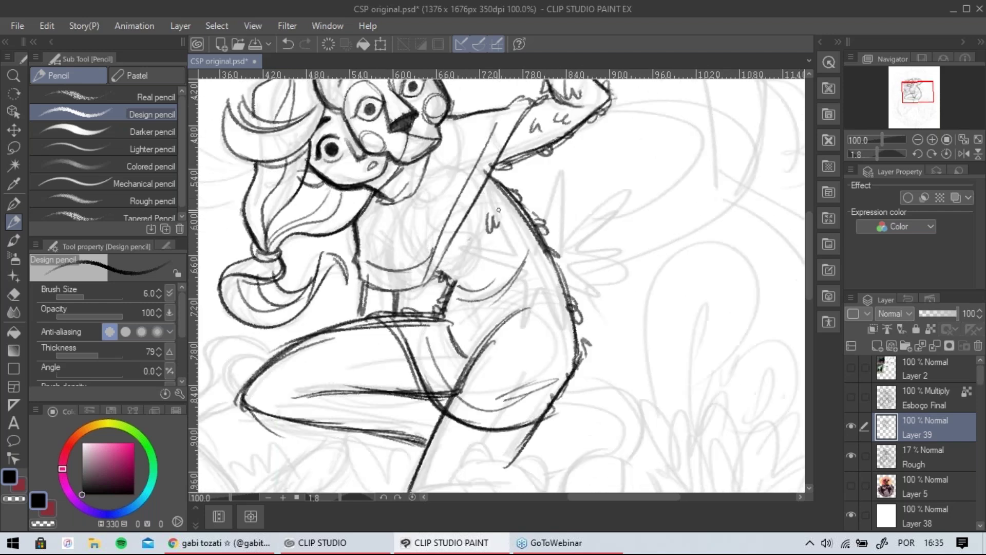
Fill the torso and hip with small fur marks and add tufts along the garment's lower edge.
{"action": "mouse_move", "coordinate": [499, 246]}
{"action": "left_mouse_down"}
{"action": "mouse_move", "coordinate": [512, 240]}
{"action": "mouse_move", "coordinate": [475, 254]}
{"action": "mouse_move", "coordinate": [483, 245]}
{"action": "left_mouse_up"}
{"action": "mouse_move", "coordinate": [495, 259]}
{"action": "left_mouse_down"}
{"action": "mouse_move", "coordinate": [544, 276]}
{"action": "mouse_move", "coordinate": [538, 287]}
{"action": "mouse_move", "coordinate": [557, 307]}
{"action": "mouse_move", "coordinate": [544, 333]}
{"action": "mouse_move", "coordinate": [565, 349]}
{"action": "mouse_move", "coordinate": [549, 366]}
{"action": "mouse_move", "coordinate": [513, 359]}
{"action": "left_mouse_up"}
{"action": "left_click_drag", "start_coordinate": [518, 350], "coordinate": [512, 388]}
{"action": "mouse_move", "coordinate": [461, 324]}
{"action": "left_mouse_down"}
{"action": "mouse_move", "coordinate": [487, 327]}
{"action": "mouse_move", "coordinate": [446, 345]}
{"action": "mouse_move", "coordinate": [465, 357]}
{"action": "mouse_move", "coordinate": [465, 380]}
{"action": "left_mouse_up"}
{"action": "mouse_move", "coordinate": [455, 399]}
{"action": "left_mouse_down"}
{"action": "mouse_move", "coordinate": [471, 419]}
{"action": "mouse_move", "coordinate": [525, 427]}
{"action": "left_mouse_up"}
{"action": "left_click_drag", "start_coordinate": [531, 427], "coordinate": [558, 413]}
Lower the pencil opacity to 90 and darken the waist area just below the diagonal arm.
{"action": "key", "text": "ctrl+bracketleft"}
{"action": "scroll", "coordinate": [589, 301], "scroll_direction": "down", "scroll_amount": 2}
{"action": "scroll", "coordinate": [589, 301], "scroll_direction": "up", "scroll_amount": 1}
{"action": "left_click_drag", "start_coordinate": [589, 301], "coordinate": [554, 255]}
{"action": "left_click_drag", "start_coordinate": [450, 229], "coordinate": [465, 238]}
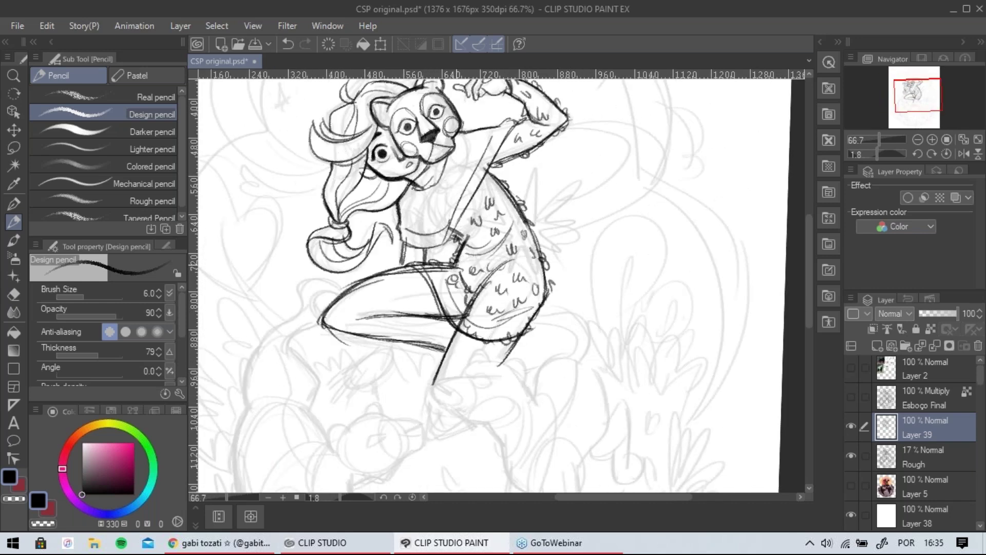
Review the whole figure at 50% zoom and hide Layer 39.
{"action": "left_click_drag", "start_coordinate": [507, 183], "coordinate": [518, 234]}
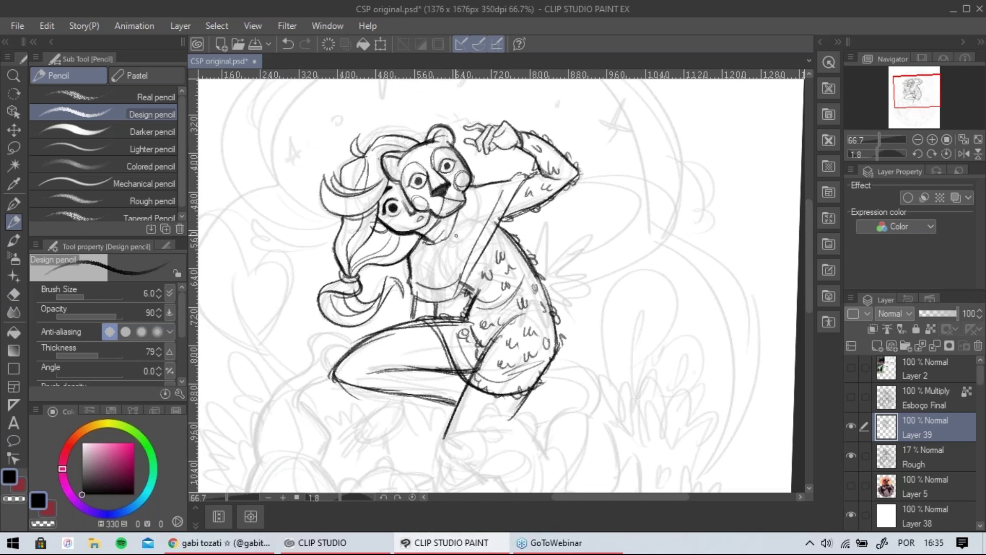
{"action": "mouse_move", "coordinate": [532, 275]}
{"action": "left_mouse_down"}
{"action": "mouse_move", "coordinate": [518, 262]}
{"action": "mouse_move", "coordinate": [530, 311]}
{"action": "mouse_move", "coordinate": [556, 242]}
{"action": "mouse_move", "coordinate": [559, 184]}
{"action": "left_mouse_up"}
{"action": "left_click_drag", "start_coordinate": [491, 271], "coordinate": [467, 198]}
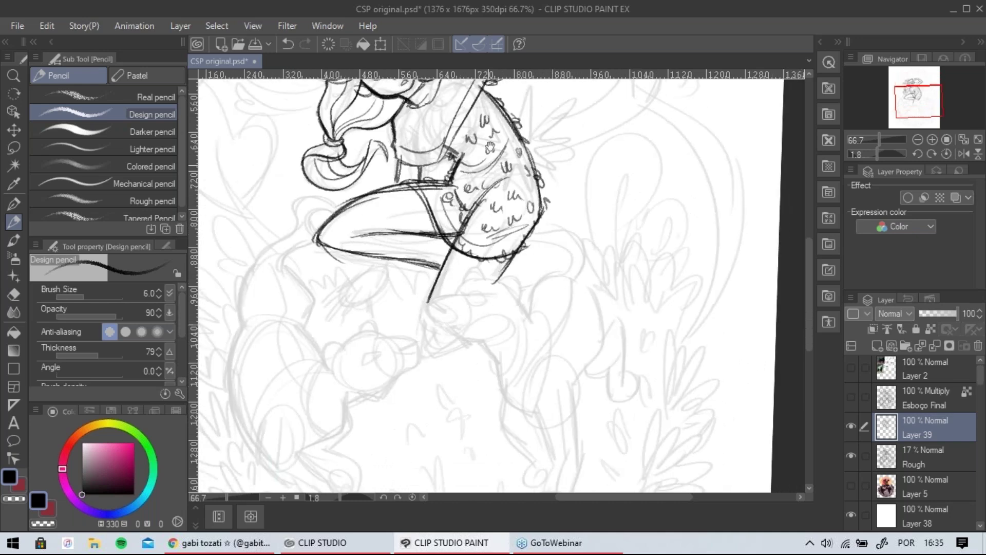
{"action": "left_click_drag", "start_coordinate": [529, 141], "coordinate": [550, 264]}
{"action": "left_click_drag", "start_coordinate": [580, 293], "coordinate": [602, 279]}
{"action": "scroll", "coordinate": [601, 299], "scroll_direction": "down", "scroll_amount": 1}
{"action": "key", "text": "shift+space"}
{"action": "left_click_drag", "start_coordinate": [597, 235], "coordinate": [590, 231]}
{"action": "left_click", "coordinate": [851, 426]}
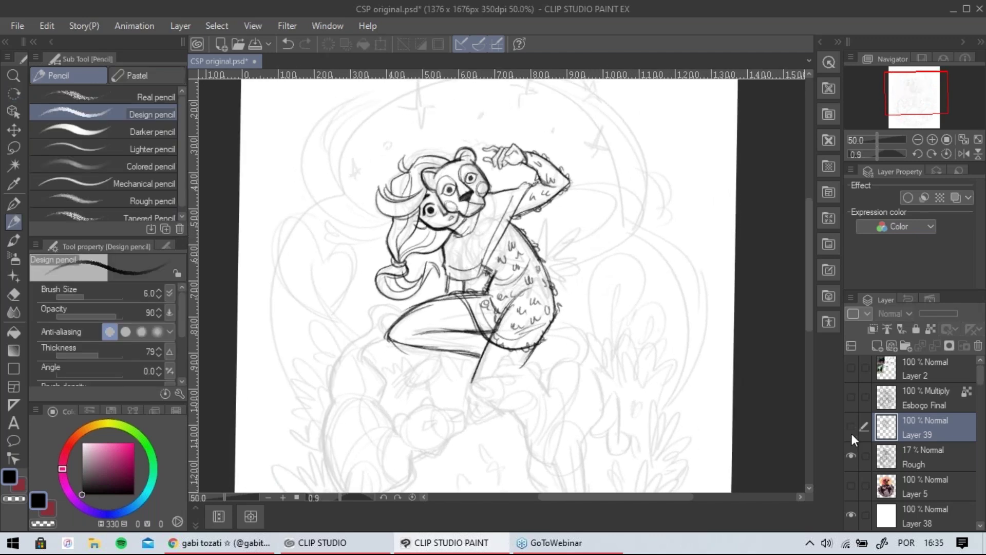
Set the Rough layer's opacity to 100, hide that layer and show Layer 39.
{"action": "left_click", "coordinate": [908, 463]}
{"action": "left_click", "coordinate": [955, 313]}
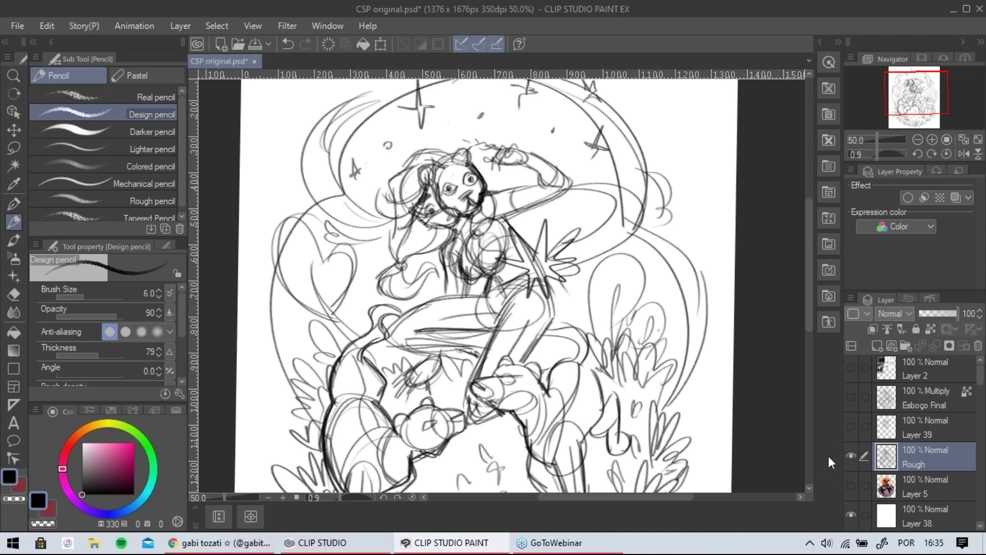
{"action": "left_click", "coordinate": [850, 455]}
{"action": "left_click", "coordinate": [851, 427]}
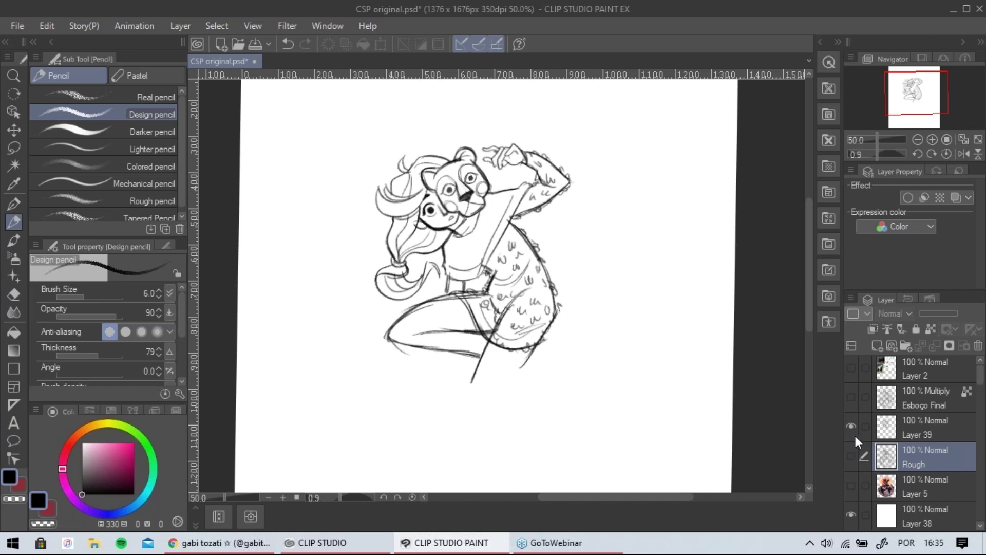
Compare the full-strength Rough sketch with the cleaner Layer 39 drawing by alternating their visibility.
{"action": "left_click", "coordinate": [851, 426]}
{"action": "left_click", "coordinate": [852, 452]}
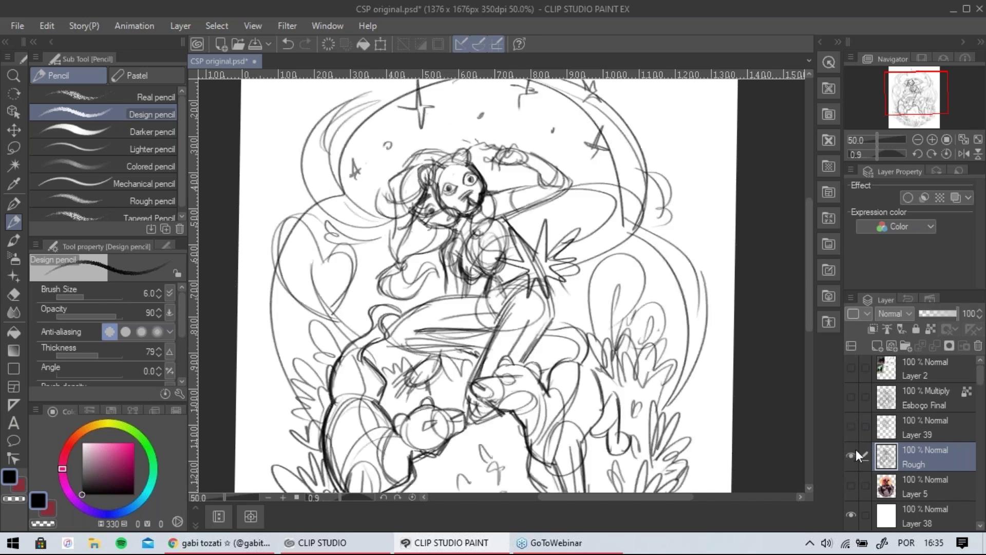
{"action": "left_click", "coordinate": [854, 453]}
{"action": "left_click", "coordinate": [853, 432]}
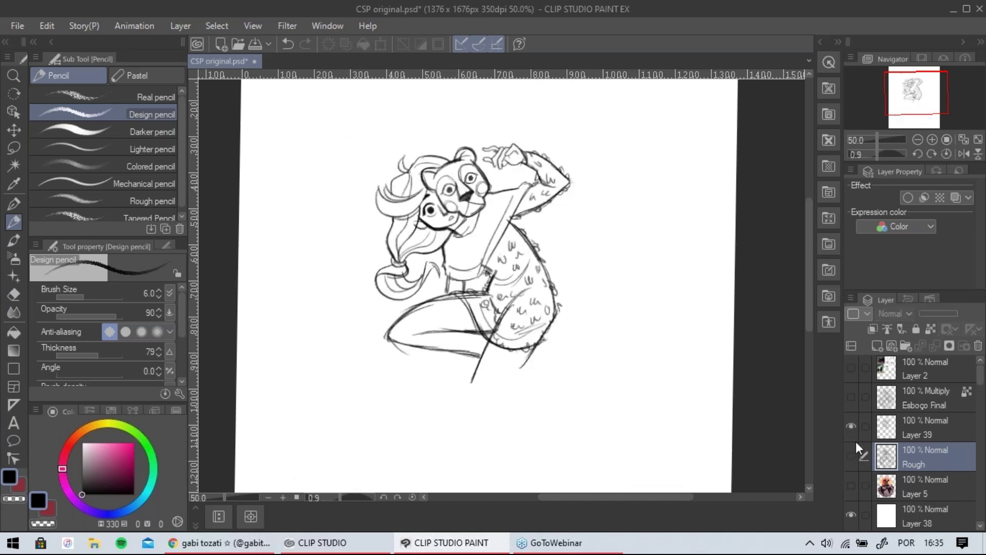
{"action": "left_click", "coordinate": [850, 455]}
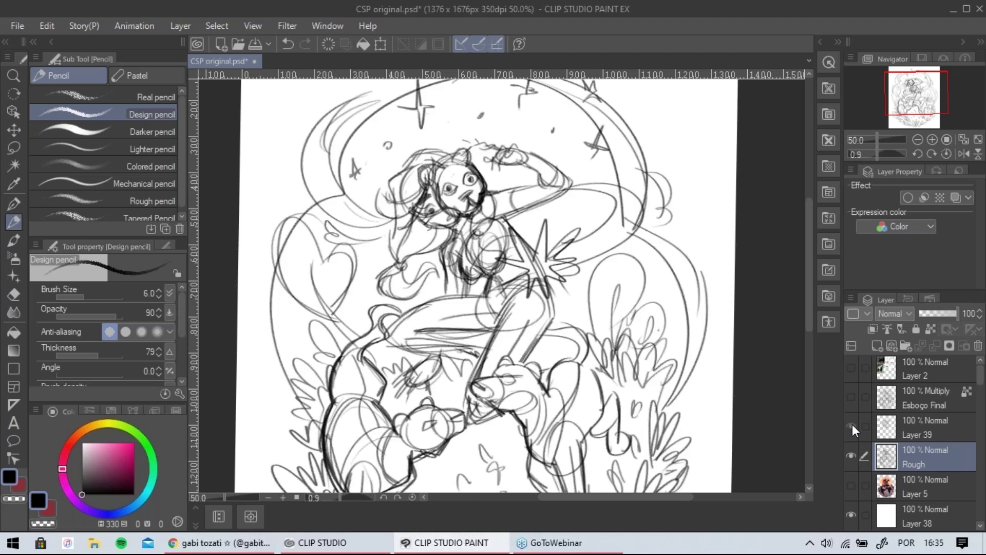
{"action": "left_click", "coordinate": [853, 456]}
{"action": "left_click", "coordinate": [855, 454]}
{"action": "left_click", "coordinate": [854, 454]}
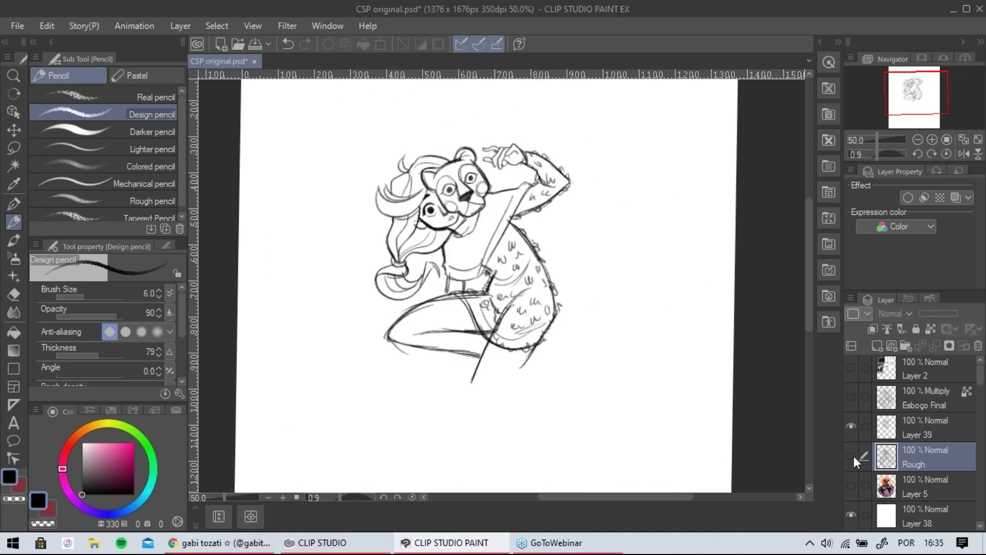
{"action": "left_click", "coordinate": [852, 427]}
{"action": "left_click", "coordinate": [852, 427]}
Hide Layer 39 and show the Esboço Final layer with the whole page in view at 33.3%.
{"action": "left_click_drag", "start_coordinate": [481, 234], "coordinate": [474, 271]}
{"action": "key", "text": "shift+space"}
{"action": "left_click_drag", "start_coordinate": [547, 239], "coordinate": [550, 219]}
{"action": "left_click", "coordinate": [851, 427]}
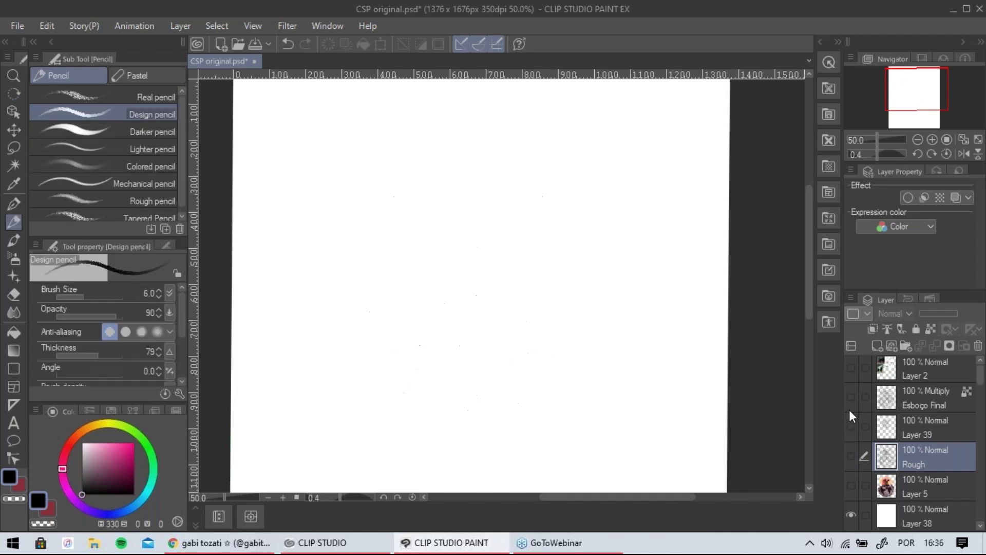
{"action": "left_click", "coordinate": [851, 397]}
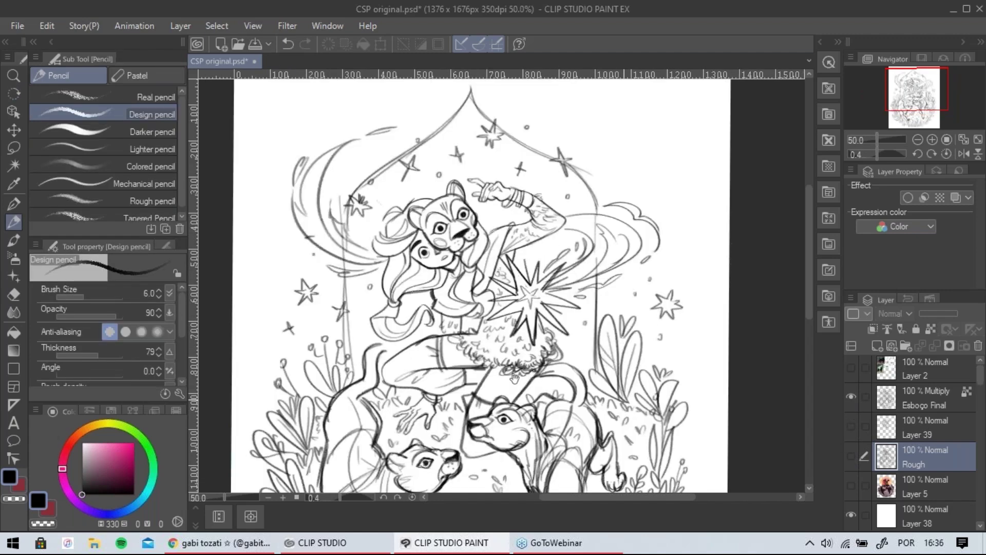
{"action": "mouse_move", "coordinate": [514, 379]}
{"action": "left_mouse_down"}
{"action": "mouse_move", "coordinate": [498, 318]}
{"action": "mouse_move", "coordinate": [515, 281]}
{"action": "mouse_move", "coordinate": [524, 296]}
{"action": "left_mouse_up"}
{"action": "scroll", "coordinate": [564, 240], "scroll_direction": "down", "scroll_amount": 1}
{"action": "left_click_drag", "start_coordinate": [570, 253], "coordinate": [536, 263]}
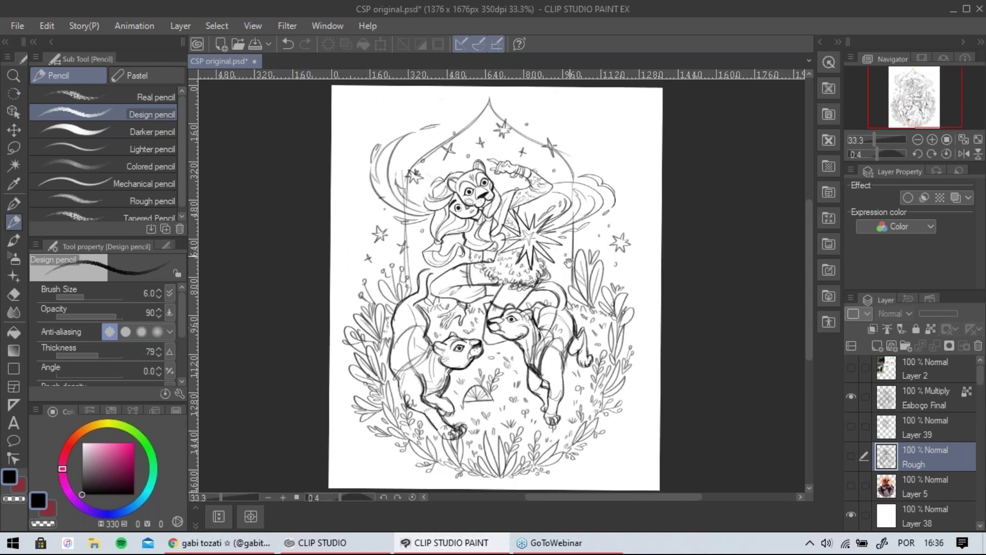
Compare the Rough layer with the Esboço Final layer by alternating their visibility.
{"action": "left_click", "coordinate": [852, 455]}
{"action": "left_click", "coordinate": [852, 396]}
{"action": "left_click", "coordinate": [852, 398]}
{"action": "left_click", "coordinate": [852, 462]}
Examine the Esboço Final sketch at 66.7%, covering the felines, masked figure and starry arch, and review the whole page at 33.3%.
{"action": "scroll", "coordinate": [480, 389], "scroll_direction": "up", "scroll_amount": 2}
{"action": "left_click_drag", "start_coordinate": [505, 356], "coordinate": [493, 316]}
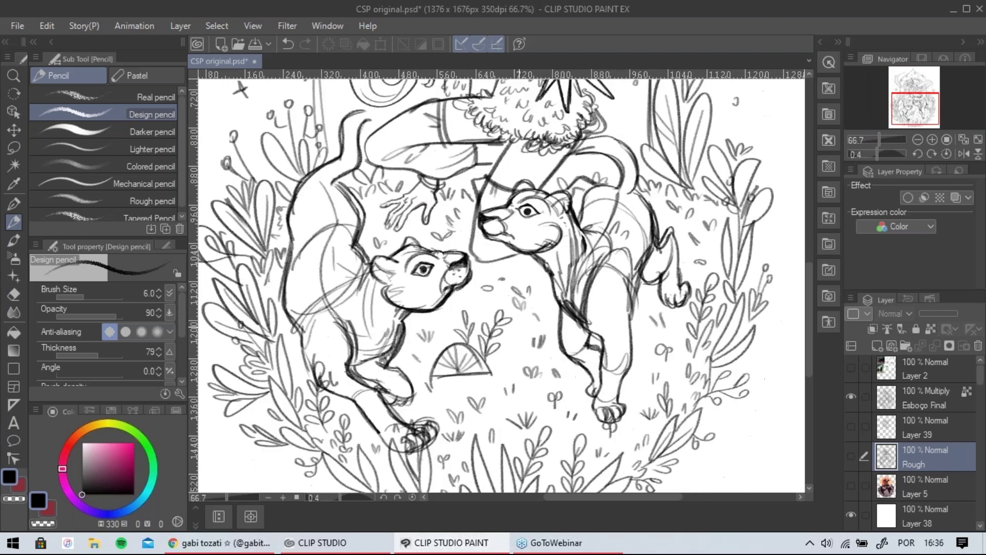
{"action": "mouse_move", "coordinate": [565, 241]}
{"action": "left_mouse_down"}
{"action": "mouse_move", "coordinate": [544, 283]}
{"action": "mouse_move", "coordinate": [505, 313]}
{"action": "left_mouse_up"}
{"action": "left_click_drag", "start_coordinate": [462, 282], "coordinate": [508, 324]}
{"action": "left_click_drag", "start_coordinate": [550, 182], "coordinate": [559, 202]}
{"action": "left_click_drag", "start_coordinate": [420, 222], "coordinate": [404, 299]}
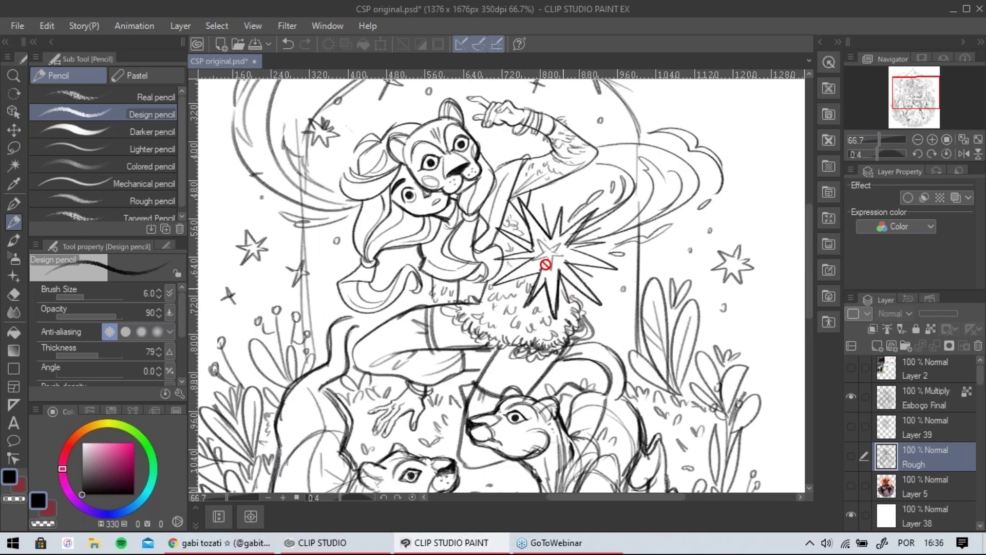
{"action": "left_click_drag", "start_coordinate": [514, 212], "coordinate": [542, 321]}
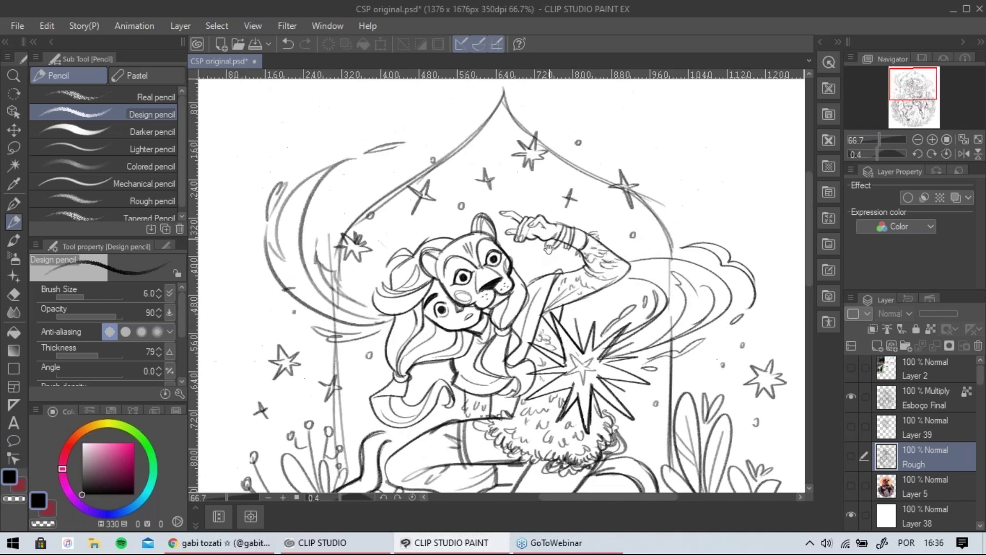
{"action": "left_click_drag", "start_coordinate": [582, 180], "coordinate": [568, 241]}
{"action": "left_click_drag", "start_coordinate": [613, 330], "coordinate": [611, 316]}
{"action": "mouse_move", "coordinate": [630, 422]}
{"action": "left_mouse_down"}
{"action": "mouse_move", "coordinate": [642, 233]}
{"action": "mouse_move", "coordinate": [606, 181]}
{"action": "left_mouse_up"}
{"action": "mouse_move", "coordinate": [578, 303]}
{"action": "left_mouse_down"}
{"action": "mouse_move", "coordinate": [617, 262]}
{"action": "mouse_move", "coordinate": [615, 238]}
{"action": "mouse_move", "coordinate": [594, 282]}
{"action": "mouse_move", "coordinate": [599, 157]}
{"action": "left_mouse_up"}
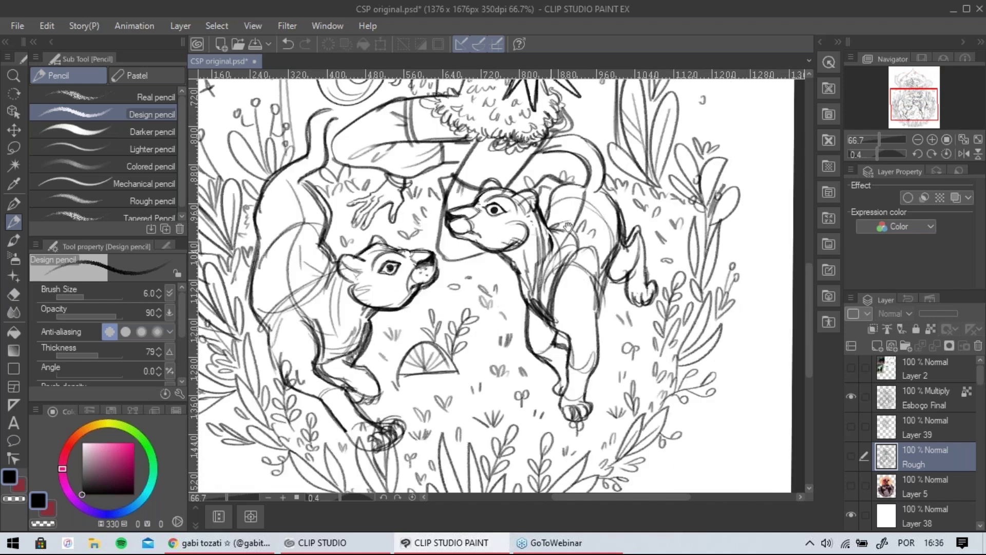
{"action": "left_click_drag", "start_coordinate": [319, 239], "coordinate": [365, 259]}
{"action": "mouse_move", "coordinate": [570, 273]}
{"action": "left_mouse_down"}
{"action": "mouse_move", "coordinate": [535, 339]}
{"action": "mouse_move", "coordinate": [545, 370]}
{"action": "left_mouse_up"}
{"action": "left_click_drag", "start_coordinate": [541, 224], "coordinate": [530, 293]}
{"action": "left_click_drag", "start_coordinate": [487, 262], "coordinate": [510, 321]}
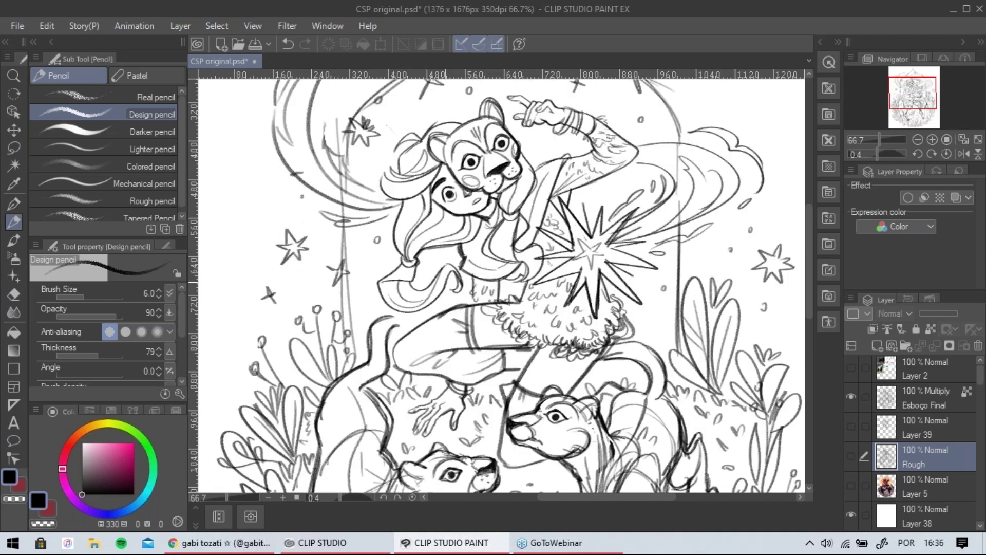
{"action": "scroll", "coordinate": [445, 281], "scroll_direction": "down", "scroll_amount": 1}
{"action": "left_click_drag", "start_coordinate": [603, 337], "coordinate": [590, 313]}
{"action": "scroll", "coordinate": [578, 308], "scroll_direction": "down", "scroll_amount": 1}
{"action": "left_click_drag", "start_coordinate": [560, 256], "coordinate": [520, 219]}
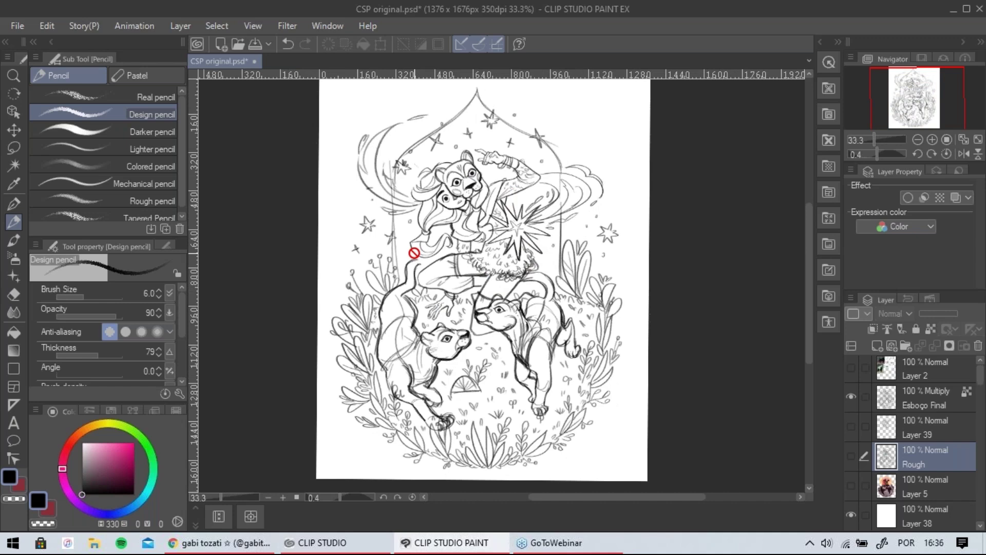
{"action": "left_click_drag", "start_coordinate": [442, 243], "coordinate": [467, 244]}
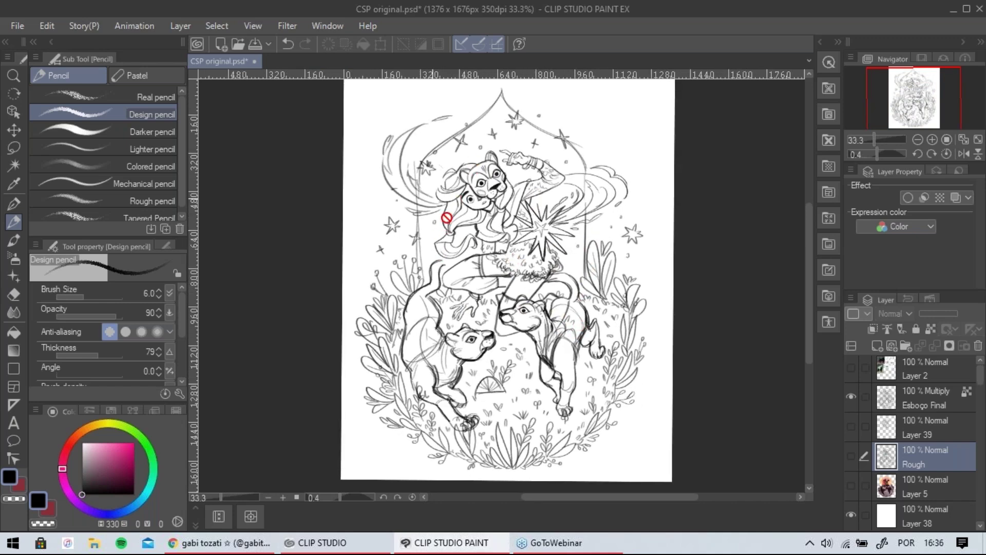
Check Layer 39 against the final sketch by toggling its visibility and delete Layer 39.
{"action": "left_click", "coordinate": [853, 455]}
{"action": "left_click", "coordinate": [852, 445]}
{"action": "left_click", "coordinate": [851, 426]}
{"action": "left_click", "coordinate": [851, 425]}
{"action": "left_click", "coordinate": [926, 418]}
{"action": "left_click", "coordinate": [851, 424]}
{"action": "left_click", "coordinate": [850, 424]}
{"action": "left_click", "coordinate": [851, 424]}
{"action": "left_click", "coordinate": [852, 424]}
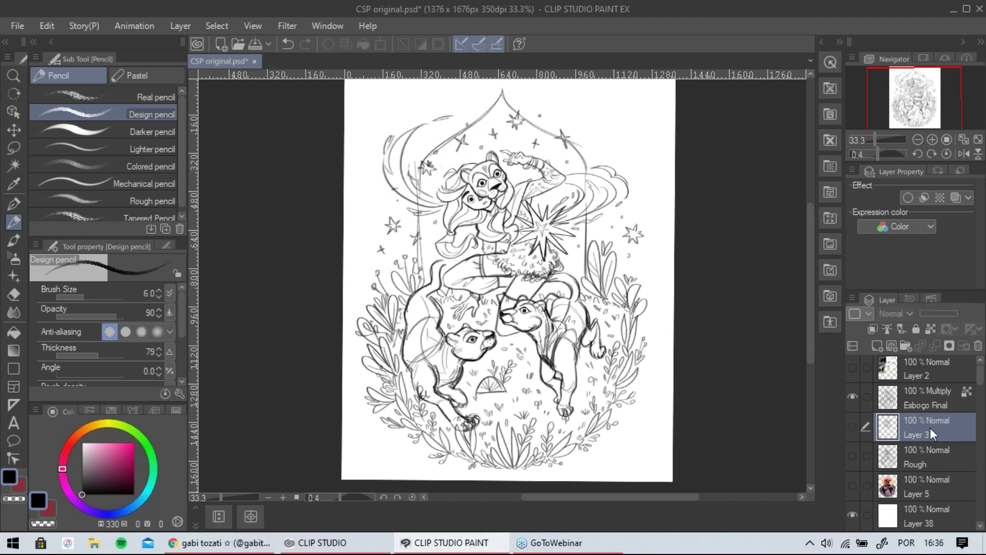
{"action": "left_click", "coordinate": [978, 346]}
{"action": "left_click", "coordinate": [516, 213]}
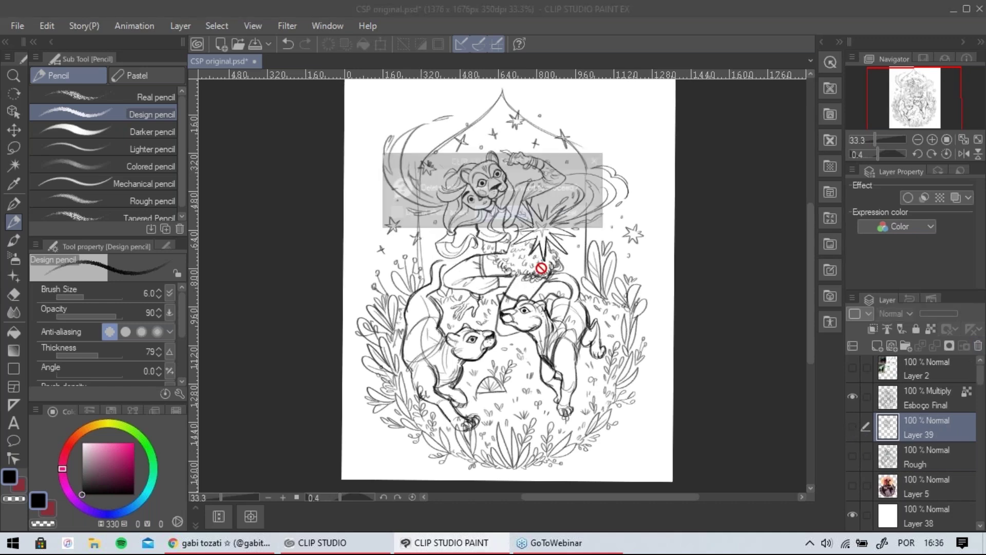
{"action": "left_click", "coordinate": [853, 396]}
{"action": "left_click", "coordinate": [854, 397]}
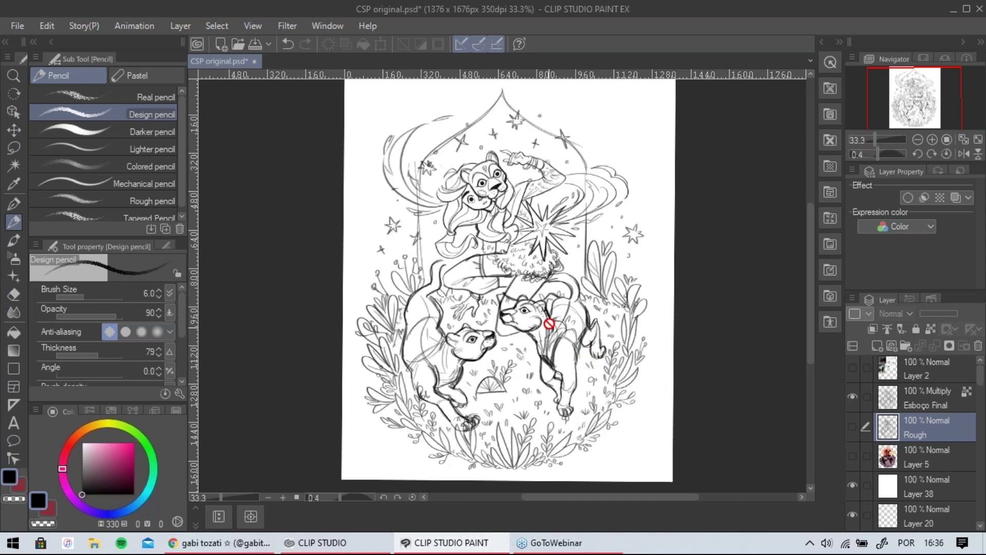
{"action": "left_click_drag", "start_coordinate": [557, 257], "coordinate": [556, 260]}
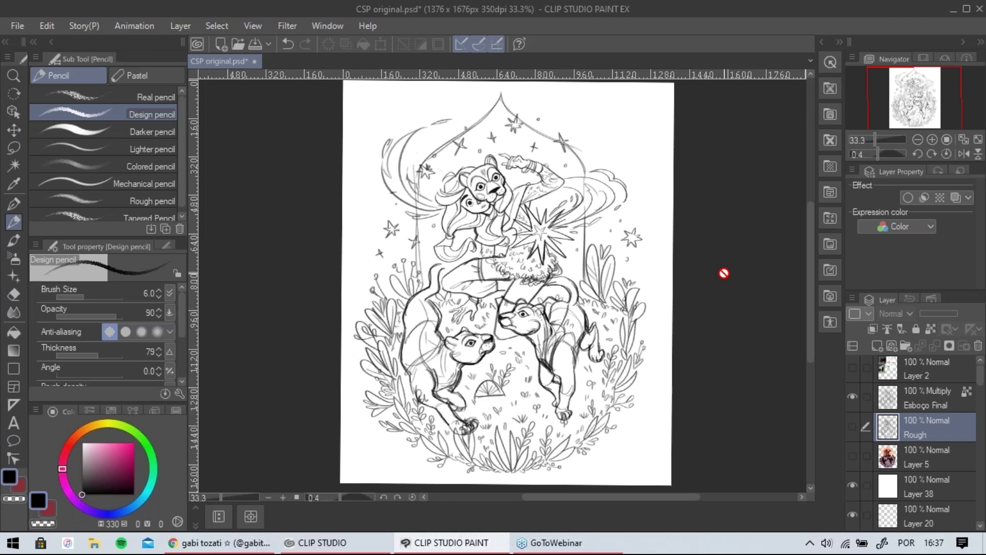
On a new layer above Layer 5, paint the rounded ground area dark green with the Real G-Pen at brush size 288.1.
{"action": "key", "text": "p"}
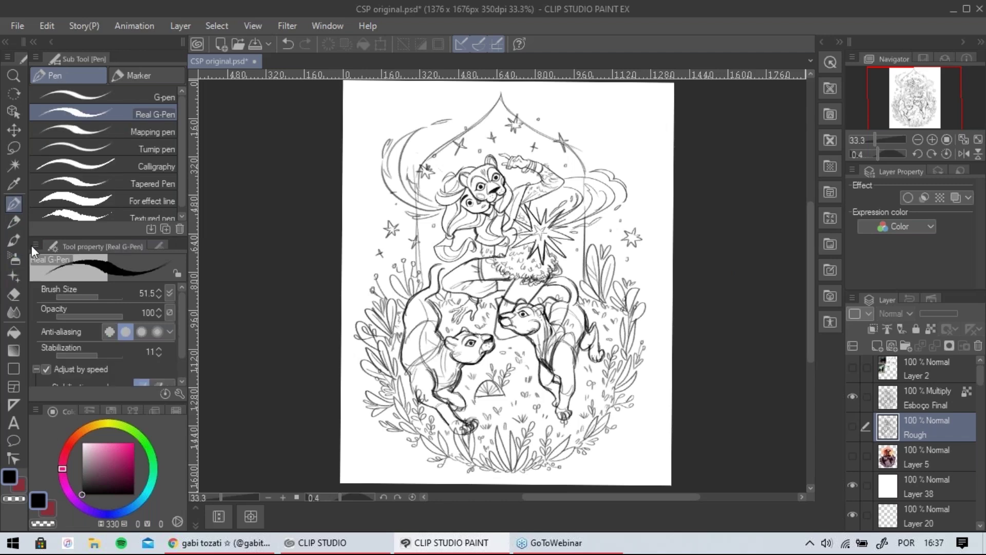
{"action": "left_click", "coordinate": [151, 448]}
{"action": "left_click", "coordinate": [135, 457]}
{"action": "left_click", "coordinate": [122, 469]}
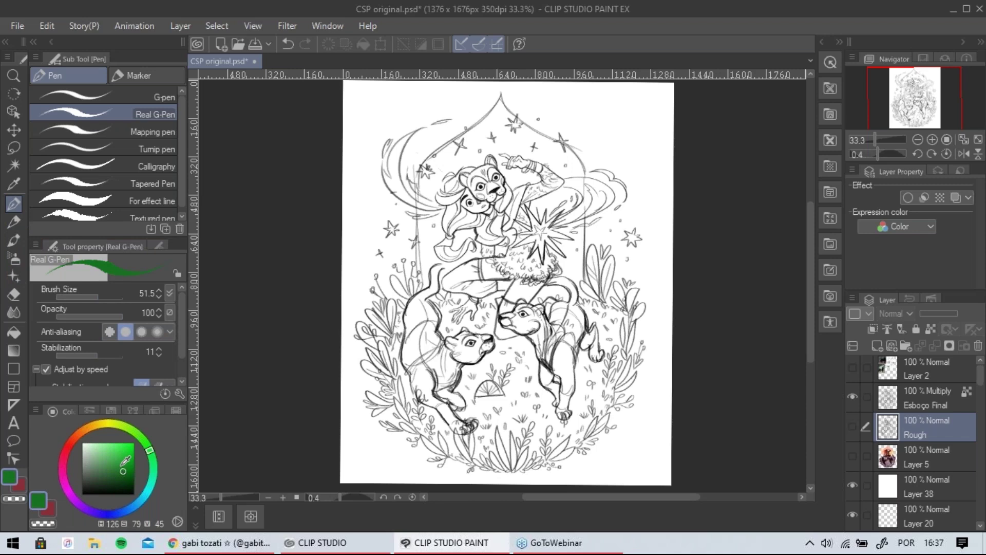
{"action": "left_click", "coordinate": [108, 296]}
{"action": "left_click", "coordinate": [938, 462]}
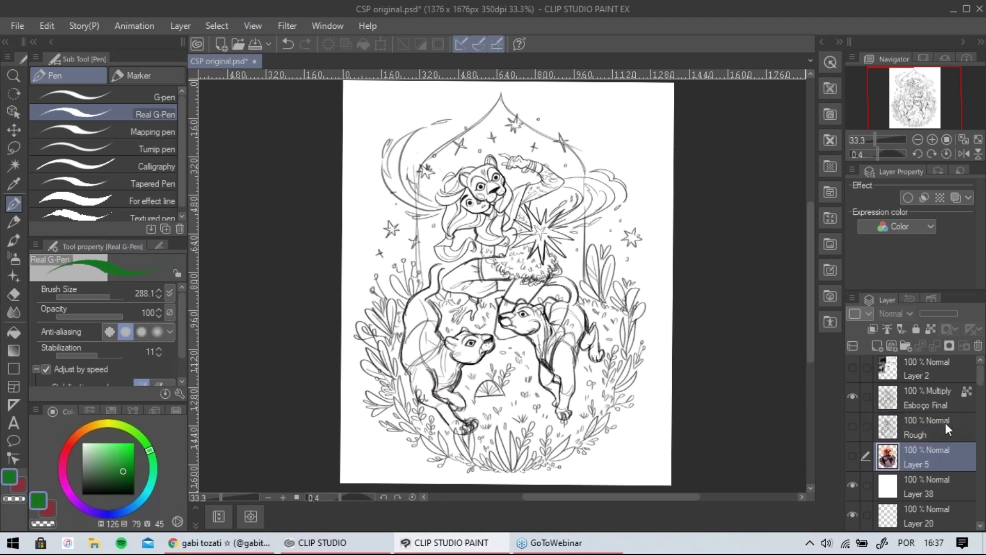
{"action": "key", "text": "ctrl+shift+n"}
{"action": "mouse_move", "coordinate": [415, 343]}
{"action": "left_mouse_down"}
{"action": "mouse_move", "coordinate": [394, 375]}
{"action": "mouse_move", "coordinate": [378, 359]}
{"action": "mouse_move", "coordinate": [404, 422]}
{"action": "mouse_move", "coordinate": [434, 441]}
{"action": "mouse_move", "coordinate": [444, 424]}
{"action": "mouse_move", "coordinate": [416, 400]}
{"action": "mouse_move", "coordinate": [495, 449]}
{"action": "mouse_move", "coordinate": [538, 448]}
{"action": "mouse_move", "coordinate": [538, 420]}
{"action": "mouse_move", "coordinate": [545, 428]}
{"action": "mouse_move", "coordinate": [594, 414]}
{"action": "mouse_move", "coordinate": [603, 374]}
{"action": "mouse_move", "coordinate": [580, 377]}
{"action": "mouse_move", "coordinate": [606, 330]}
{"action": "mouse_move", "coordinate": [618, 341]}
{"action": "mouse_move", "coordinate": [625, 329]}
{"action": "mouse_move", "coordinate": [542, 304]}
{"action": "mouse_move", "coordinate": [553, 325]}
{"action": "mouse_move", "coordinate": [533, 351]}
{"action": "mouse_move", "coordinate": [561, 375]}
{"action": "mouse_move", "coordinate": [517, 421]}
{"action": "mouse_move", "coordinate": [516, 322]}
{"action": "mouse_move", "coordinate": [496, 384]}
{"action": "mouse_move", "coordinate": [415, 316]}
{"action": "mouse_move", "coordinate": [499, 322]}
{"action": "mouse_move", "coordinate": [436, 333]}
{"action": "mouse_move", "coordinate": [493, 406]}
{"action": "left_mouse_up"}
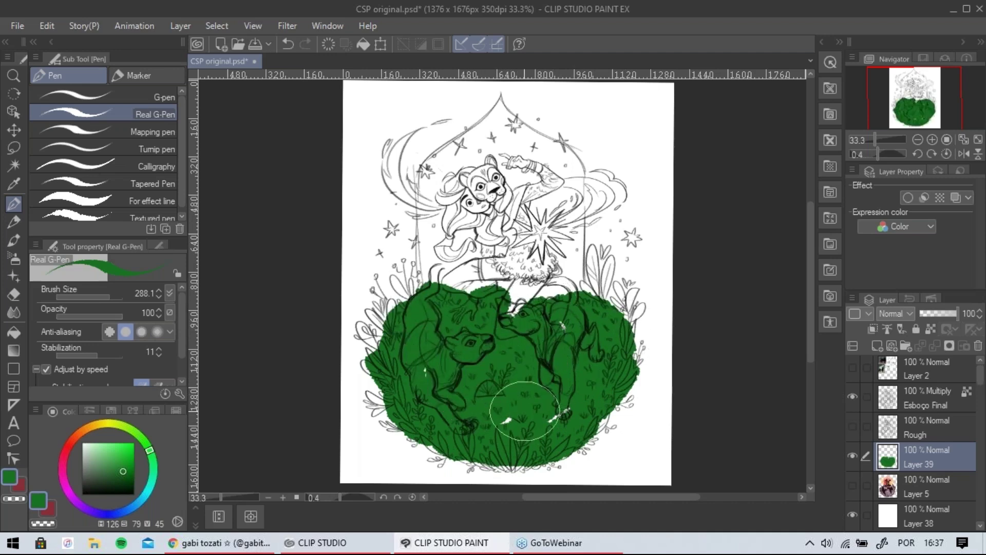
Block in the arch background with dark blue, and the crescent, starburst and swirling trail with yellow.
{"action": "left_click_drag", "start_coordinate": [153, 479], "coordinate": [125, 507]}
{"action": "mouse_move", "coordinate": [439, 174]}
{"action": "left_mouse_down"}
{"action": "mouse_move", "coordinate": [436, 265]}
{"action": "mouse_move", "coordinate": [429, 175]}
{"action": "mouse_move", "coordinate": [496, 121]}
{"action": "mouse_move", "coordinate": [576, 169]}
{"action": "mouse_move", "coordinate": [570, 247]}
{"action": "mouse_move", "coordinate": [501, 125]}
{"action": "mouse_move", "coordinate": [490, 205]}
{"action": "mouse_move", "coordinate": [462, 242]}
{"action": "mouse_move", "coordinate": [452, 216]}
{"action": "mouse_move", "coordinate": [511, 282]}
{"action": "mouse_move", "coordinate": [467, 271]}
{"action": "mouse_move", "coordinate": [519, 298]}
{"action": "left_mouse_up"}
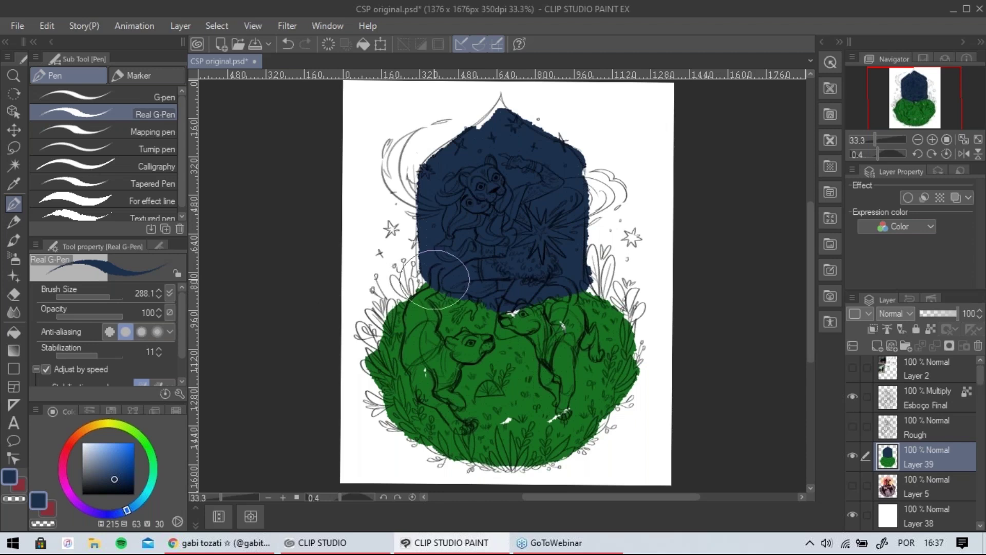
{"action": "left_click", "coordinate": [109, 424]}
{"action": "left_click", "coordinate": [125, 446]}
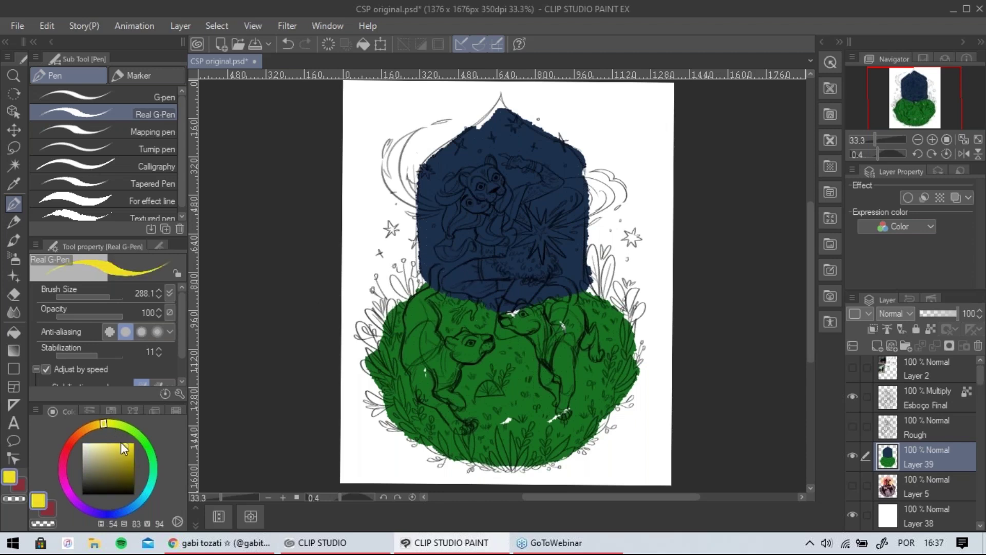
{"action": "mouse_move", "coordinate": [524, 234]}
{"action": "left_mouse_down"}
{"action": "mouse_move", "coordinate": [558, 233]}
{"action": "mouse_move", "coordinate": [543, 226]}
{"action": "mouse_move", "coordinate": [547, 177]}
{"action": "left_mouse_up"}
{"action": "mouse_move", "coordinate": [408, 135]}
{"action": "left_mouse_down"}
{"action": "mouse_move", "coordinate": [440, 191]}
{"action": "mouse_move", "coordinate": [463, 186]}
{"action": "mouse_move", "coordinate": [404, 139]}
{"action": "mouse_move", "coordinate": [394, 188]}
{"action": "mouse_move", "coordinate": [458, 194]}
{"action": "left_mouse_up"}
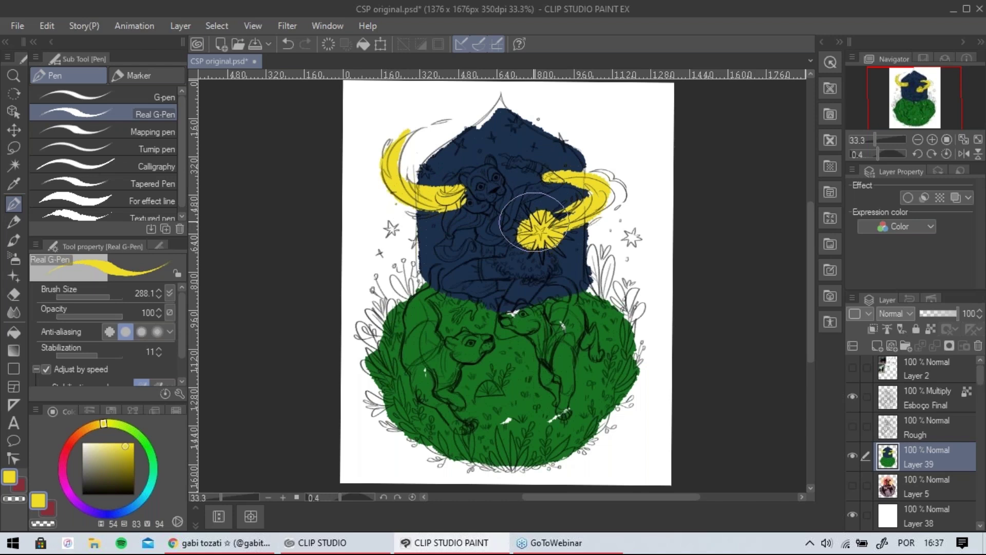
Choose a very dark purple with hue 278, saturation 50 and value 13 as the drawing colour.
{"action": "left_click", "coordinate": [110, 484]}
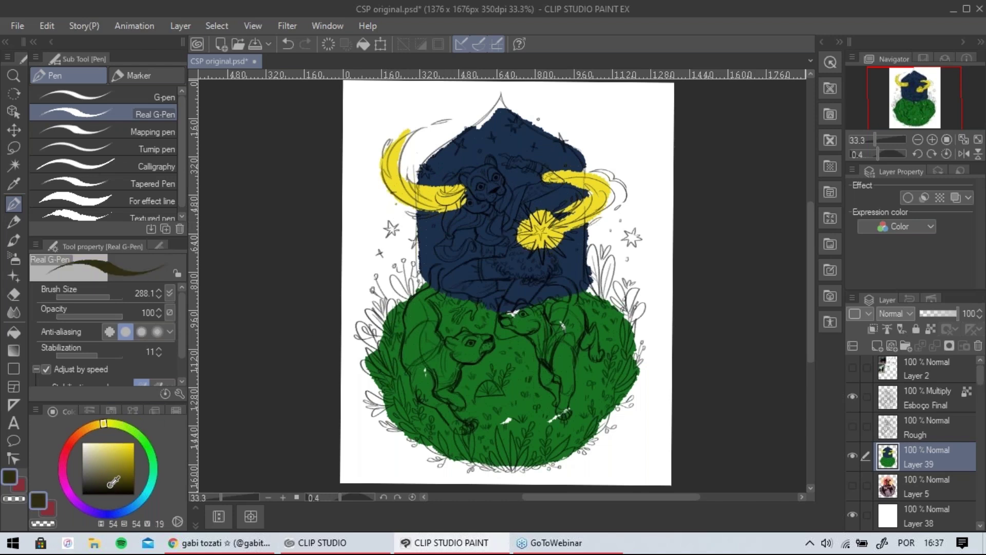
{"action": "mouse_move", "coordinate": [141, 439]}
{"action": "left_mouse_down"}
{"action": "mouse_move", "coordinate": [107, 513]}
{"action": "mouse_move", "coordinate": [80, 504]}
{"action": "left_mouse_up"}
{"action": "left_click_drag", "start_coordinate": [110, 481], "coordinate": [107, 487]}
{"action": "mouse_move", "coordinate": [481, 355]}
{"action": "left_mouse_down"}
{"action": "mouse_move", "coordinate": [462, 348]}
{"action": "mouse_move", "coordinate": [479, 339]}
{"action": "mouse_move", "coordinate": [464, 337]}
{"action": "mouse_move", "coordinate": [466, 359]}
{"action": "mouse_move", "coordinate": [427, 370]}
{"action": "mouse_move", "coordinate": [437, 381]}
{"action": "mouse_move", "coordinate": [424, 364]}
{"action": "left_mouse_up"}
{"action": "key", "text": "ctrl+z"}
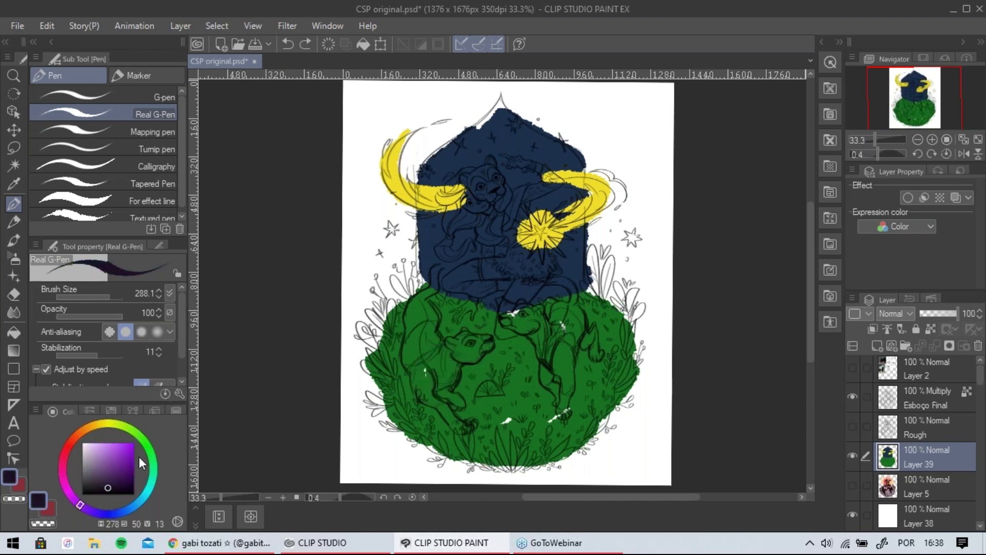
{"action": "left_click", "coordinate": [92, 486]}
{"action": "mouse_move", "coordinate": [424, 392]}
{"action": "left_mouse_down"}
{"action": "mouse_move", "coordinate": [429, 356]}
{"action": "mouse_move", "coordinate": [417, 329]}
{"action": "mouse_move", "coordinate": [437, 374]}
{"action": "mouse_move", "coordinate": [430, 341]}
{"action": "mouse_move", "coordinate": [474, 342]}
{"action": "mouse_move", "coordinate": [450, 357]}
{"action": "mouse_move", "coordinate": [449, 390]}
{"action": "mouse_move", "coordinate": [426, 380]}
{"action": "mouse_move", "coordinate": [410, 328]}
{"action": "mouse_move", "coordinate": [413, 293]}
{"action": "mouse_move", "coordinate": [419, 309]}
{"action": "mouse_move", "coordinate": [435, 266]}
{"action": "left_mouse_up"}
{"action": "key", "text": "ctrl+z"}
Paint both felines with a dark greyish purple of hue 278, saturation 11 and value 19.
{"action": "left_click", "coordinate": [88, 485]}
{"action": "mouse_move", "coordinate": [514, 314]}
{"action": "left_mouse_down"}
{"action": "mouse_move", "coordinate": [539, 325]}
{"action": "mouse_move", "coordinate": [544, 351]}
{"action": "mouse_move", "coordinate": [547, 337]}
{"action": "mouse_move", "coordinate": [567, 373]}
{"action": "mouse_move", "coordinate": [562, 404]}
{"action": "mouse_move", "coordinate": [561, 331]}
{"action": "mouse_move", "coordinate": [569, 319]}
{"action": "mouse_move", "coordinate": [578, 327]}
{"action": "mouse_move", "coordinate": [547, 314]}
{"action": "left_mouse_up"}
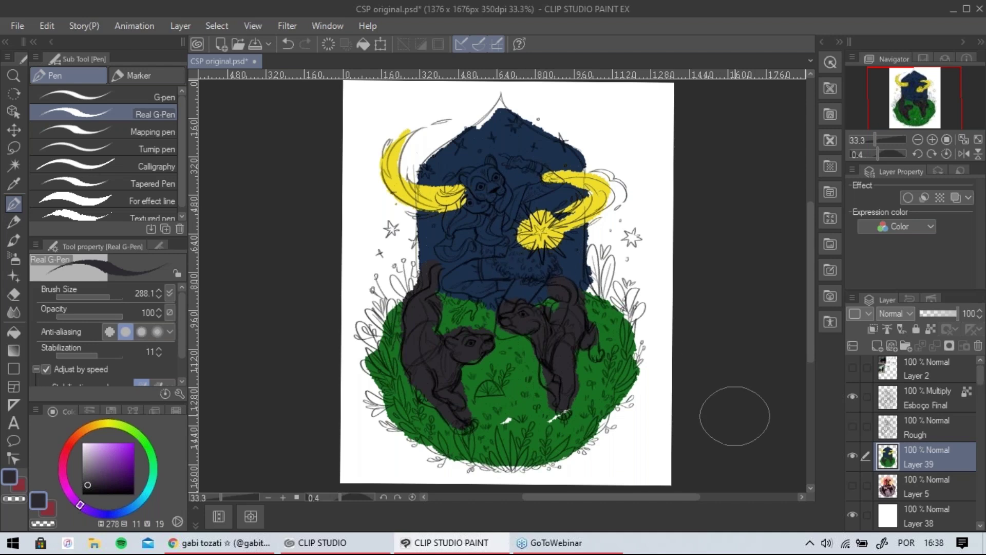
Hide the first colour layer and create a new layer above it for another colour version.
{"action": "left_click", "coordinate": [854, 458]}
{"action": "left_click", "coordinate": [853, 458]}
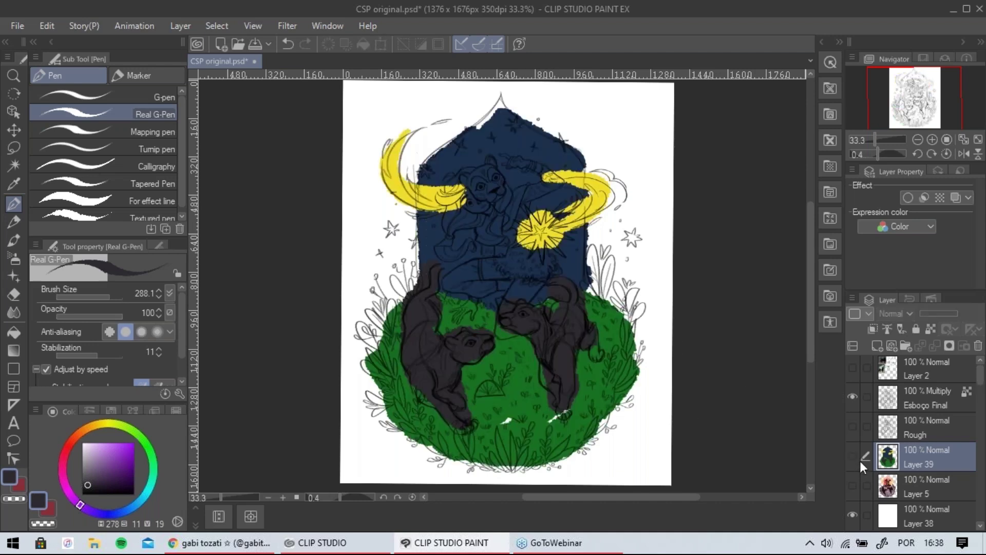
{"action": "left_click", "coordinate": [856, 460]}
{"action": "key", "text": "ctrl+shift+n"}
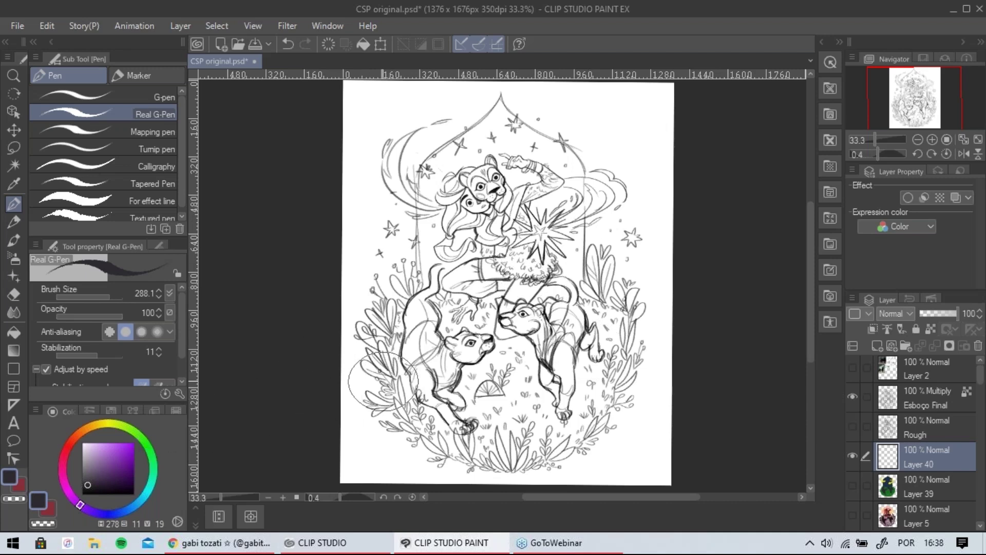
Fill the rounded ground with greyish purple of hue 278, saturation 17 and value 52, using a 187.3 brush.
{"action": "left_click_drag", "start_coordinate": [108, 297], "coordinate": [107, 296]}
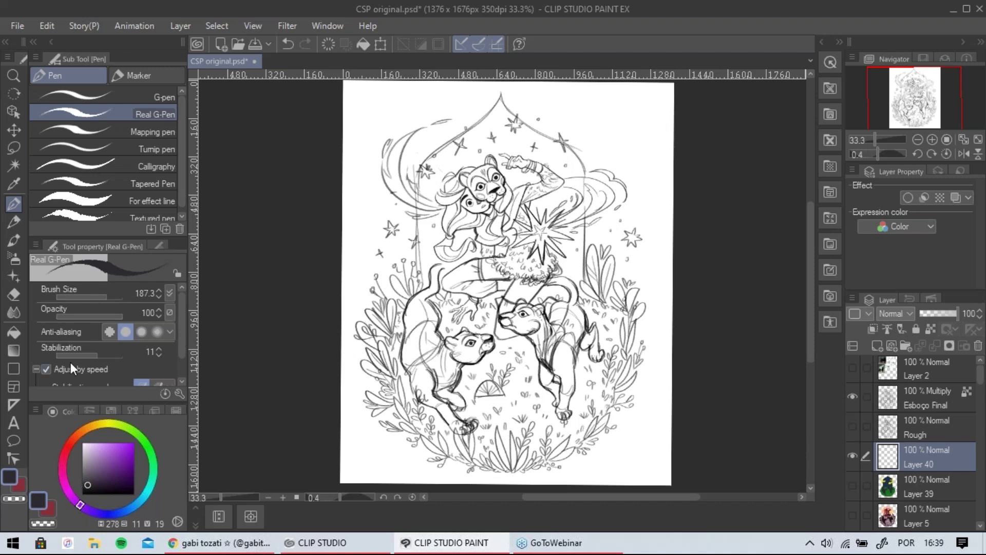
{"action": "mouse_move", "coordinate": [116, 466]}
{"action": "left_mouse_down"}
{"action": "mouse_move", "coordinate": [105, 477]}
{"action": "mouse_move", "coordinate": [96, 457]}
{"action": "mouse_move", "coordinate": [95, 466]}
{"action": "left_mouse_up"}
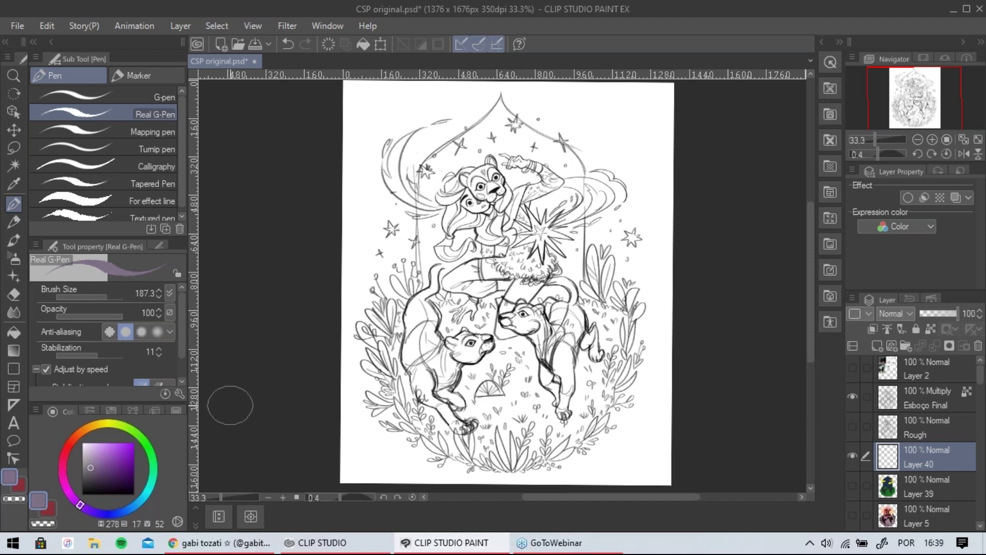
{"action": "mouse_move", "coordinate": [409, 360]}
{"action": "left_mouse_down"}
{"action": "mouse_move", "coordinate": [400, 401]}
{"action": "mouse_move", "coordinate": [426, 426]}
{"action": "mouse_move", "coordinate": [493, 452]}
{"action": "mouse_move", "coordinate": [462, 380]}
{"action": "mouse_move", "coordinate": [488, 308]}
{"action": "mouse_move", "coordinate": [525, 454]}
{"action": "mouse_move", "coordinate": [539, 334]}
{"action": "mouse_move", "coordinate": [596, 442]}
{"action": "mouse_move", "coordinate": [611, 369]}
{"action": "mouse_move", "coordinate": [580, 349]}
{"action": "mouse_move", "coordinate": [616, 354]}
{"action": "mouse_move", "coordinate": [544, 303]}
{"action": "mouse_move", "coordinate": [462, 308]}
{"action": "mouse_move", "coordinate": [462, 375]}
{"action": "mouse_move", "coordinate": [421, 318]}
{"action": "mouse_move", "coordinate": [380, 339]}
{"action": "mouse_move", "coordinate": [364, 360]}
{"action": "mouse_move", "coordinate": [517, 404]}
{"action": "mouse_move", "coordinate": [480, 375]}
{"action": "mouse_move", "coordinate": [493, 469]}
{"action": "mouse_move", "coordinate": [629, 358]}
{"action": "mouse_move", "coordinate": [571, 308]}
{"action": "mouse_move", "coordinate": [421, 315]}
{"action": "left_mouse_up"}
{"action": "left_click_drag", "start_coordinate": [584, 367], "coordinate": [577, 373]}
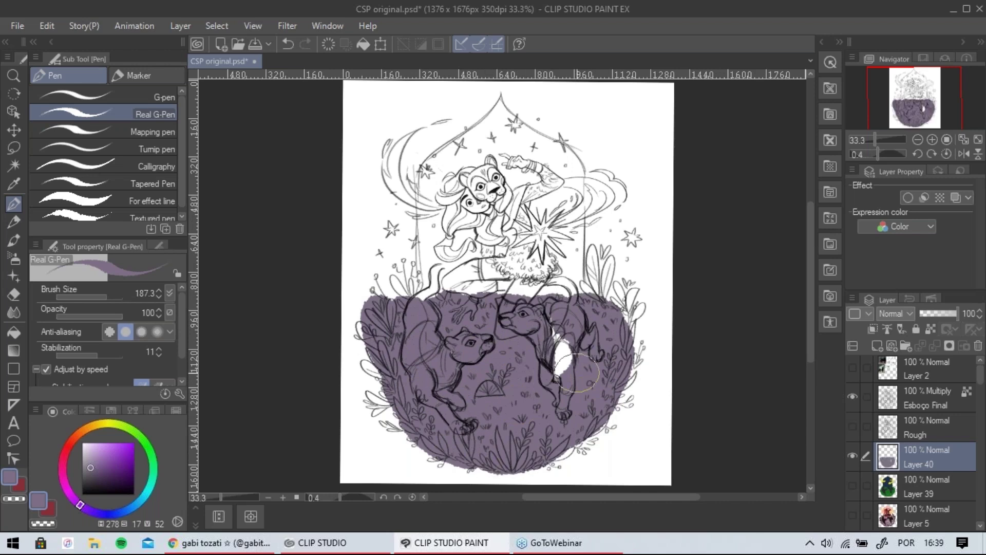
Dab darker purple patches of hue 278 and saturation 29 across the ground for foliage shadows.
{"action": "left_click", "coordinate": [97, 473]}
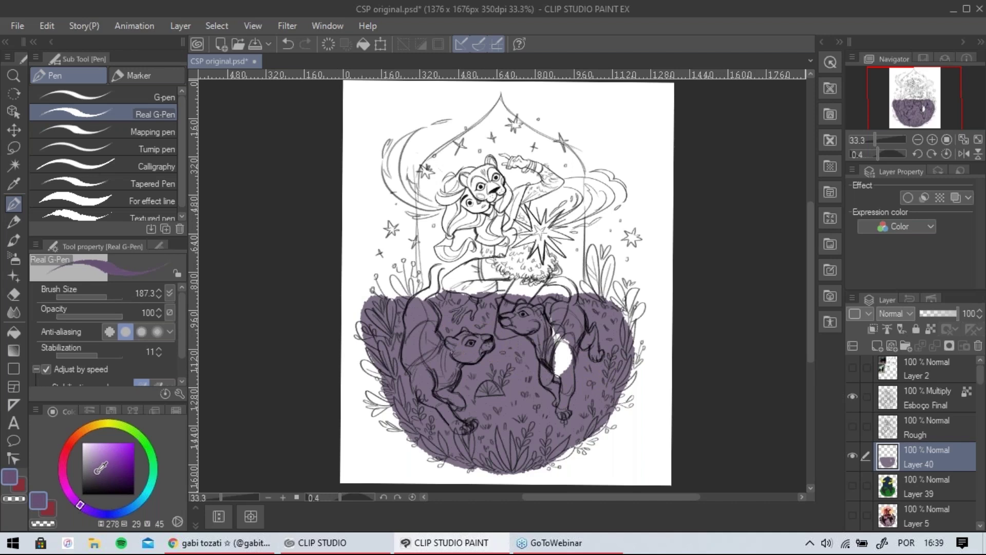
{"action": "left_click_drag", "start_coordinate": [475, 434], "coordinate": [470, 443]}
{"action": "left_click_drag", "start_coordinate": [502, 410], "coordinate": [552, 432]}
{"action": "left_click_drag", "start_coordinate": [592, 395], "coordinate": [594, 411]}
{"action": "mouse_move", "coordinate": [627, 368]}
{"action": "left_mouse_down"}
{"action": "mouse_move", "coordinate": [629, 378]}
{"action": "mouse_move", "coordinate": [627, 359]}
{"action": "left_mouse_up"}
{"action": "mouse_move", "coordinate": [597, 335]}
{"action": "left_mouse_down"}
{"action": "mouse_move", "coordinate": [599, 347]}
{"action": "mouse_move", "coordinate": [568, 379]}
{"action": "left_mouse_up"}
{"action": "left_click_drag", "start_coordinate": [465, 381], "coordinate": [461, 392]}
{"action": "left_click_drag", "start_coordinate": [476, 363], "coordinate": [473, 376]}
{"action": "left_click_drag", "start_coordinate": [419, 359], "coordinate": [415, 368]}
{"action": "mouse_move", "coordinate": [377, 328]}
{"action": "left_mouse_down"}
{"action": "mouse_move", "coordinate": [383, 343]}
{"action": "mouse_move", "coordinate": [397, 339]}
{"action": "left_mouse_up"}
{"action": "left_click_drag", "start_coordinate": [411, 411], "coordinate": [450, 450]}
{"action": "left_click_drag", "start_coordinate": [549, 352], "coordinate": [561, 360]}
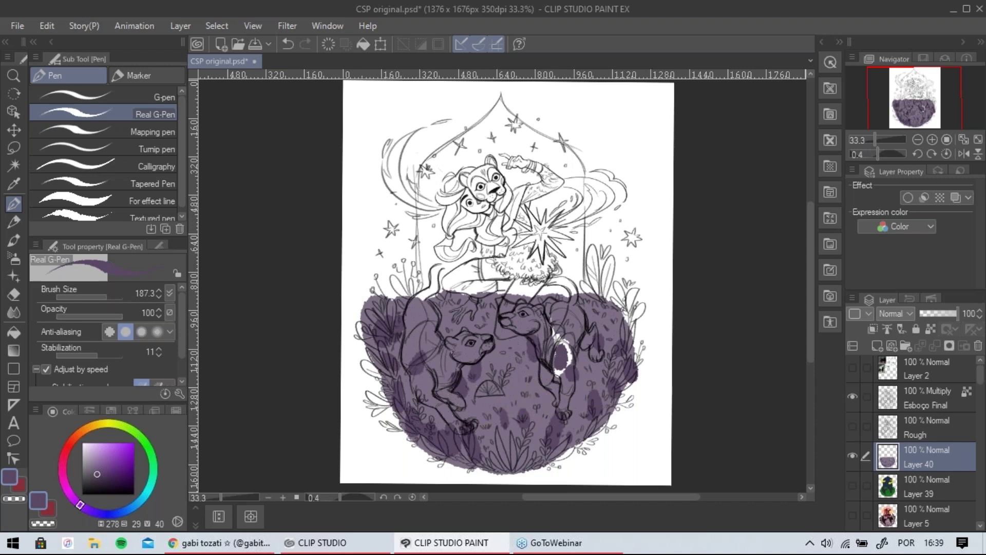
Add light lilac accents of hue 278 among the plants along the ground's lower and side edges.
{"action": "left_click_drag", "start_coordinate": [97, 472], "coordinate": [94, 456]}
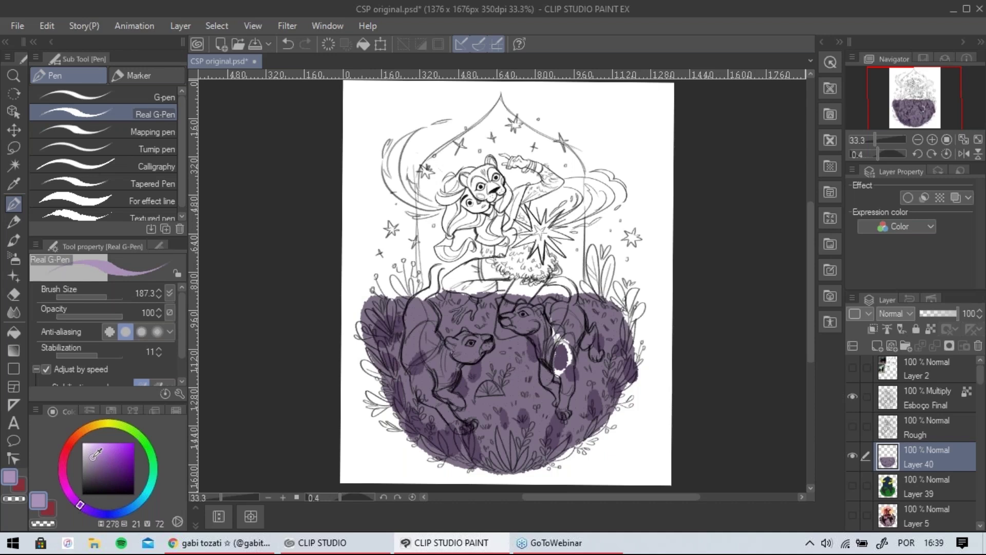
{"action": "left_click_drag", "start_coordinate": [438, 424], "coordinate": [400, 383]}
{"action": "left_click", "coordinate": [505, 447]}
{"action": "left_click", "coordinate": [534, 438]}
{"action": "left_click_drag", "start_coordinate": [534, 439], "coordinate": [537, 446]}
{"action": "left_click_drag", "start_coordinate": [604, 414], "coordinate": [608, 381]}
{"action": "left_click", "coordinate": [625, 360]}
{"action": "left_click", "coordinate": [612, 322]}
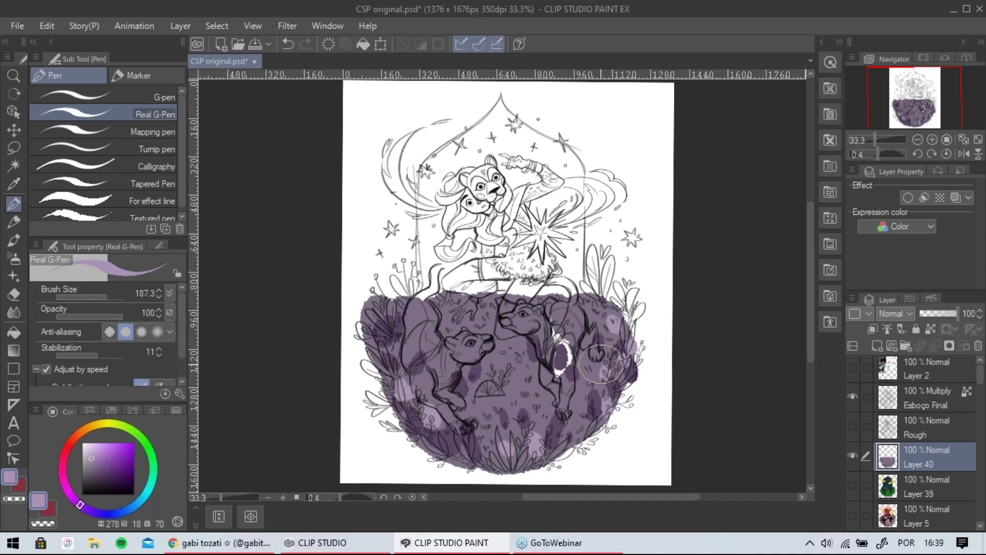
Paint the leaves at the ground's lower centre in dark blue-violet, settling on hue 258, saturation 51 and value 30.
{"action": "left_click_drag", "start_coordinate": [86, 508], "coordinate": [93, 512]}
{"action": "left_click_drag", "start_coordinate": [92, 458], "coordinate": [95, 476]}
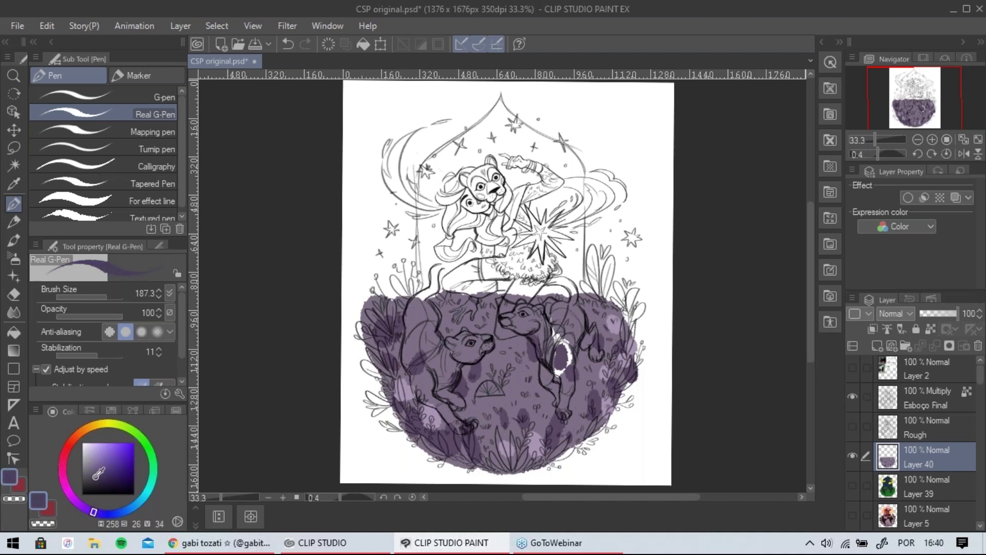
{"action": "mouse_move", "coordinate": [486, 426]}
{"action": "left_mouse_down"}
{"action": "mouse_move", "coordinate": [498, 461]}
{"action": "mouse_move", "coordinate": [516, 462]}
{"action": "left_mouse_up"}
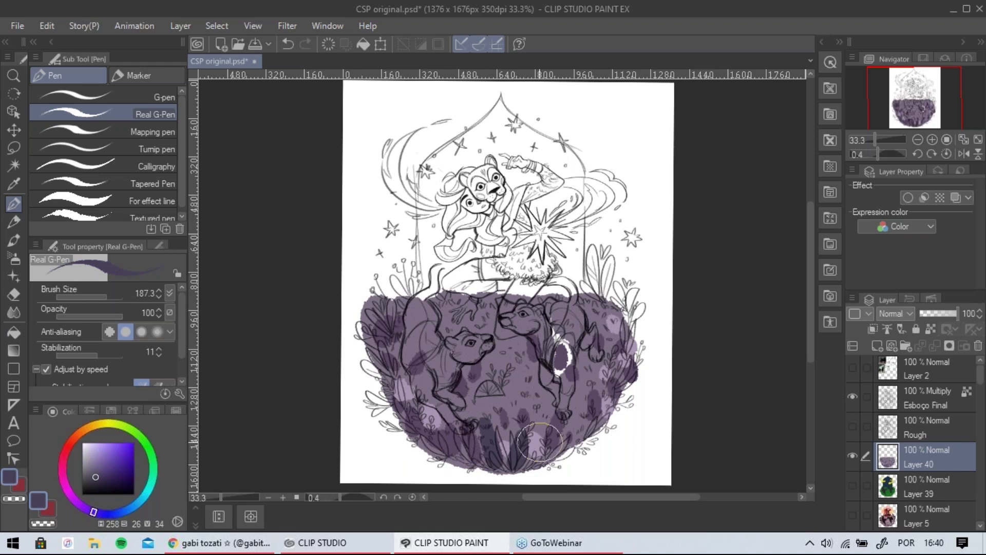
{"action": "left_click", "coordinate": [106, 478]}
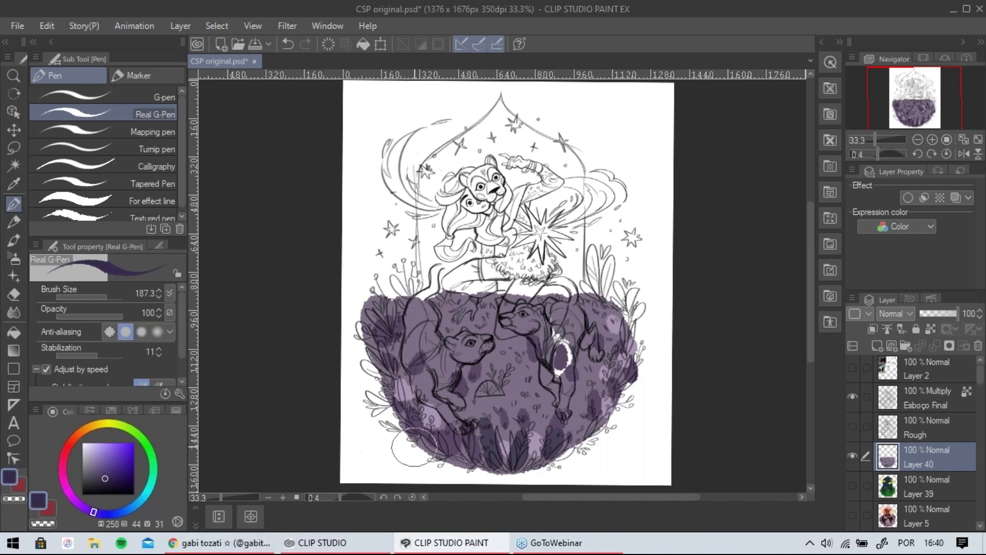
{"action": "left_click_drag", "start_coordinate": [487, 436], "coordinate": [494, 448]}
{"action": "left_click", "coordinate": [108, 478]}
{"action": "left_click_drag", "start_coordinate": [522, 437], "coordinate": [519, 456]}
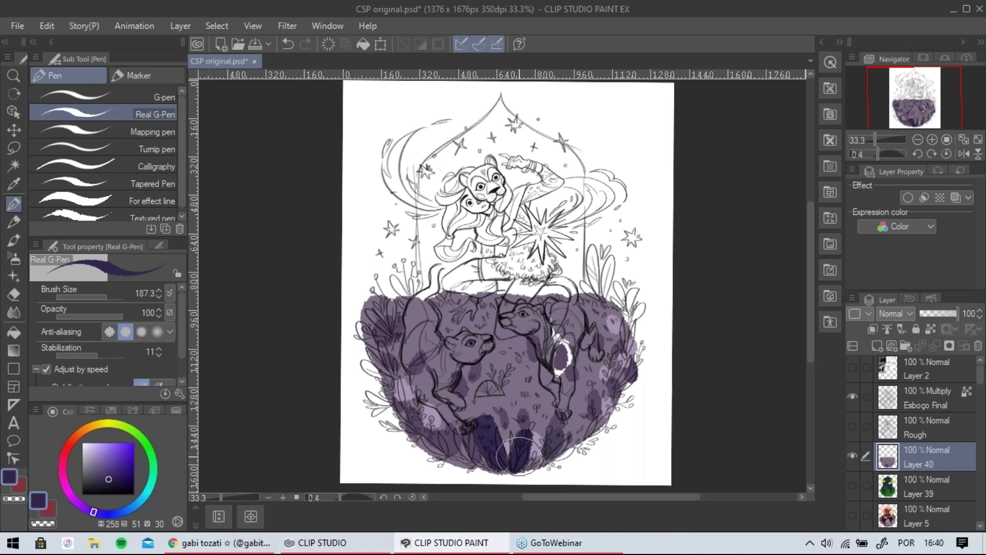
Paint the remaining leaf clumps around both sides of the ground with the same dark blue-violet.
{"action": "left_click_drag", "start_coordinate": [563, 428], "coordinate": [550, 450]}
{"action": "left_click_drag", "start_coordinate": [602, 408], "coordinate": [596, 423]}
{"action": "left_click_drag", "start_coordinate": [622, 343], "coordinate": [623, 362]}
{"action": "mouse_move", "coordinate": [614, 265]}
{"action": "left_mouse_down"}
{"action": "mouse_move", "coordinate": [634, 269]}
{"action": "mouse_move", "coordinate": [624, 309]}
{"action": "left_mouse_up"}
{"action": "left_click_drag", "start_coordinate": [406, 318], "coordinate": [391, 344]}
{"action": "mouse_move", "coordinate": [380, 303]}
{"action": "left_mouse_down"}
{"action": "mouse_move", "coordinate": [369, 330]}
{"action": "mouse_move", "coordinate": [404, 370]}
{"action": "mouse_move", "coordinate": [404, 392]}
{"action": "left_mouse_up"}
{"action": "left_click_drag", "start_coordinate": [407, 408], "coordinate": [429, 423]}
{"action": "left_click_drag", "start_coordinate": [624, 388], "coordinate": [615, 365]}
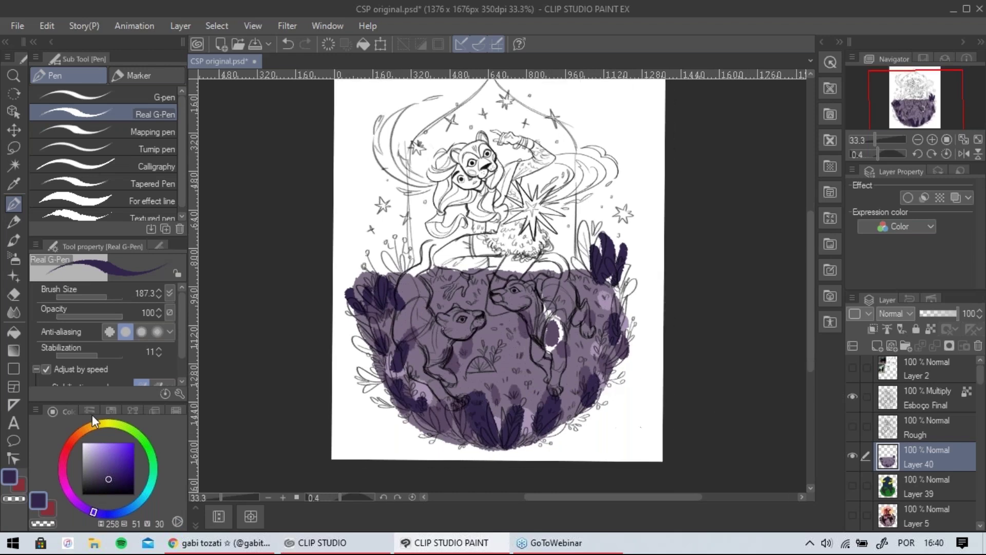
Dab small flowers in the middle of the ground with pale lavender of hue 258, saturation 8 and value 98.
{"action": "left_click", "coordinate": [86, 443]}
{"action": "left_click_drag", "start_coordinate": [510, 376], "coordinate": [524, 374]}
{"action": "left_click_drag", "start_coordinate": [505, 341], "coordinate": [514, 348]}
{"action": "left_click_drag", "start_coordinate": [638, 323], "coordinate": [643, 345]}
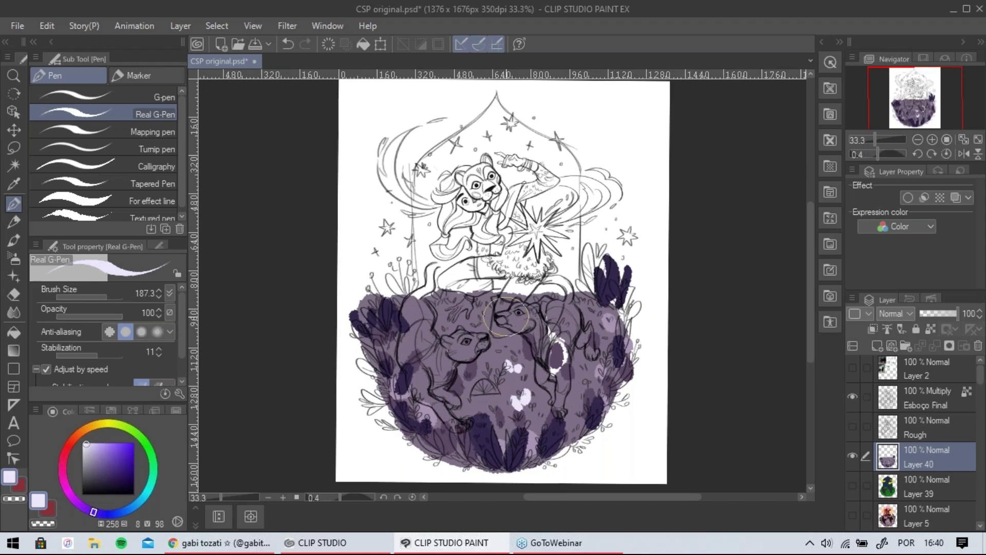
{"action": "left_click", "coordinate": [64, 480]}
{"action": "left_click_drag", "start_coordinate": [97, 444], "coordinate": [104, 446]}
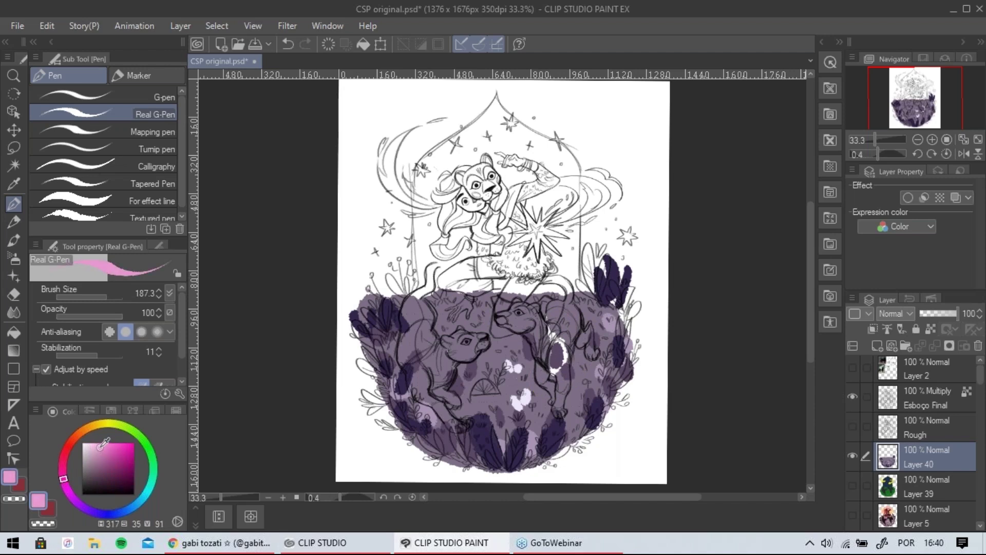
{"action": "mouse_move", "coordinate": [424, 231]}
{"action": "left_mouse_down"}
{"action": "mouse_move", "coordinate": [426, 182]}
{"action": "mouse_move", "coordinate": [442, 270]}
{"action": "left_mouse_up"}
{"action": "key", "text": "ctrl+z"}
{"action": "mouse_move", "coordinate": [414, 164]}
{"action": "left_mouse_down"}
{"action": "mouse_move", "coordinate": [426, 278]}
{"action": "mouse_move", "coordinate": [441, 231]}
{"action": "mouse_move", "coordinate": [452, 257]}
{"action": "left_mouse_up"}
{"action": "key", "text": "ctrl+z"}
Fill the arch background with salmon pink of hue 347, saturation 35 and value 92.
{"action": "left_click", "coordinate": [62, 458]}
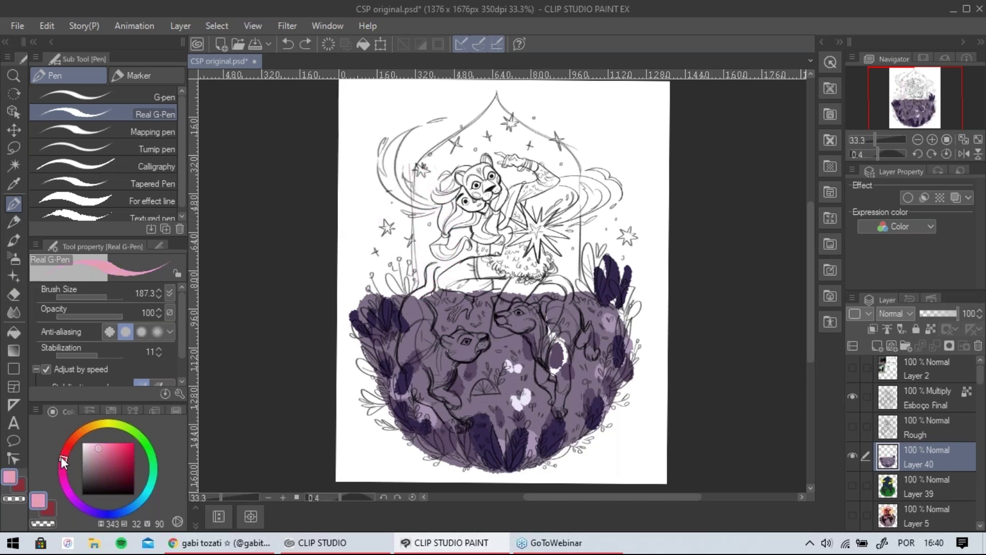
{"action": "left_click", "coordinate": [100, 447]}
{"action": "mouse_move", "coordinate": [414, 226]}
{"action": "left_mouse_down"}
{"action": "mouse_move", "coordinate": [416, 283]}
{"action": "mouse_move", "coordinate": [439, 240]}
{"action": "mouse_move", "coordinate": [463, 267]}
{"action": "mouse_move", "coordinate": [549, 262]}
{"action": "mouse_move", "coordinate": [575, 287]}
{"action": "mouse_move", "coordinate": [563, 297]}
{"action": "mouse_move", "coordinate": [568, 169]}
{"action": "mouse_move", "coordinate": [495, 100]}
{"action": "mouse_move", "coordinate": [414, 198]}
{"action": "mouse_move", "coordinate": [493, 231]}
{"action": "mouse_move", "coordinate": [534, 154]}
{"action": "mouse_move", "coordinate": [564, 288]}
{"action": "left_mouse_up"}
{"action": "mouse_move", "coordinate": [505, 302]}
{"action": "left_mouse_down"}
{"action": "mouse_move", "coordinate": [427, 285]}
{"action": "mouse_move", "coordinate": [516, 290]}
{"action": "left_mouse_up"}
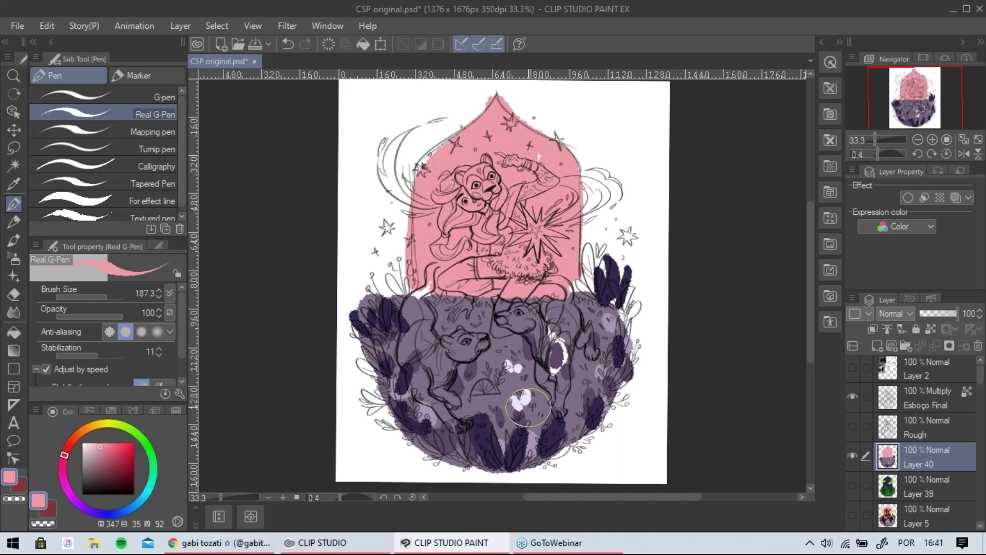
Paint the starburst, swirling trail and crescent with yellow of hue 55, saturation 72 and value 97.
{"action": "left_click_drag", "start_coordinate": [106, 432], "coordinate": [105, 423]}
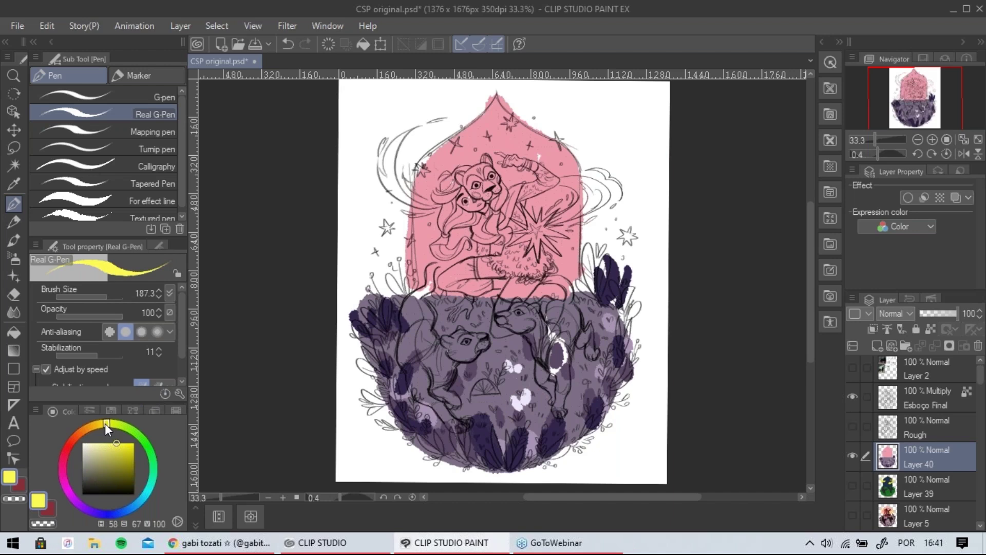
{"action": "left_click", "coordinate": [121, 442]}
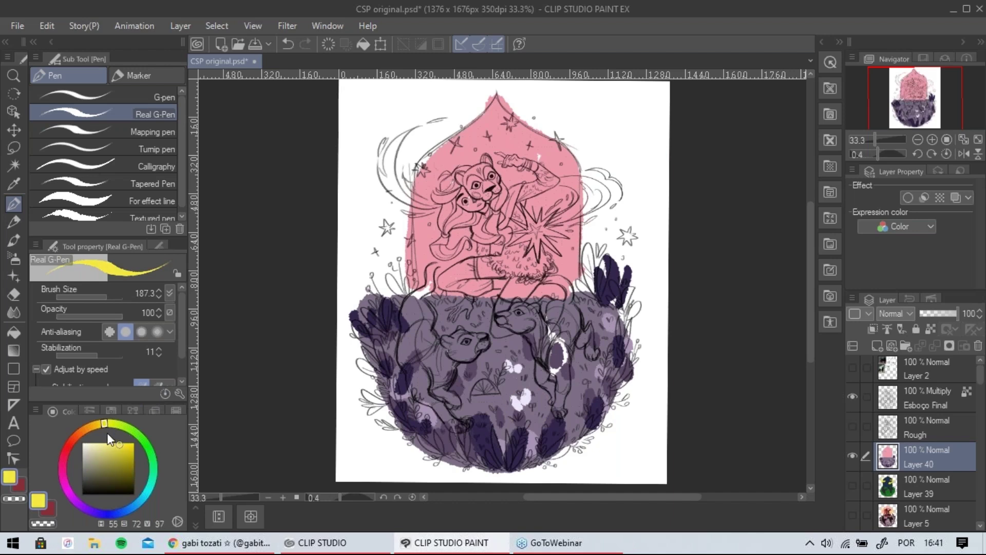
{"action": "left_click_drag", "start_coordinate": [105, 424], "coordinate": [104, 424]}
{"action": "mouse_move", "coordinate": [522, 215]}
{"action": "left_mouse_down"}
{"action": "mouse_move", "coordinate": [556, 216]}
{"action": "mouse_move", "coordinate": [544, 174]}
{"action": "left_mouse_up"}
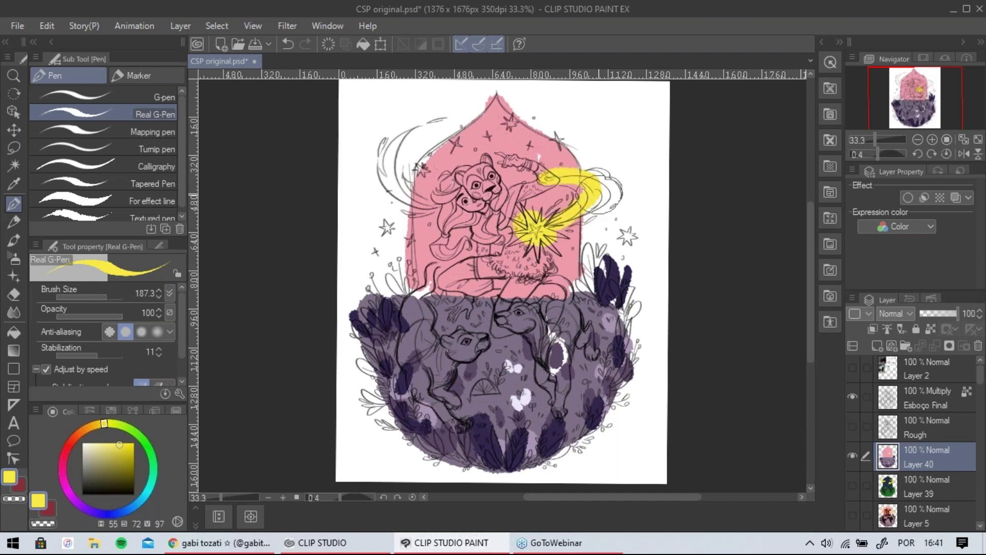
{"action": "left_click_drag", "start_coordinate": [437, 207], "coordinate": [424, 133]}
{"action": "left_click_drag", "start_coordinate": [385, 189], "coordinate": [439, 209]}
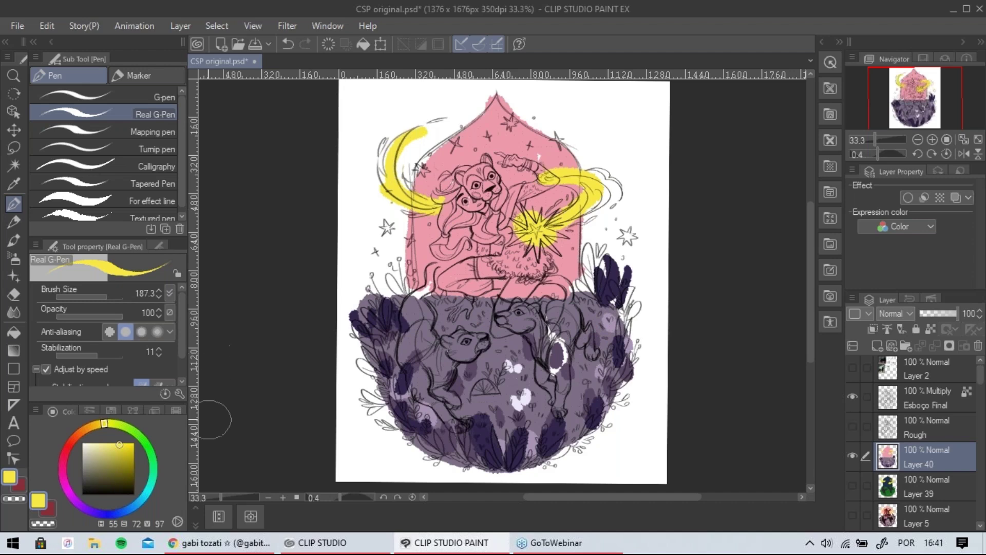
{"action": "mouse_move", "coordinate": [91, 427]}
{"action": "left_mouse_down"}
{"action": "mouse_move", "coordinate": [80, 432]}
{"action": "mouse_move", "coordinate": [126, 445]}
{"action": "left_mouse_up"}
{"action": "left_click", "coordinate": [120, 447]}
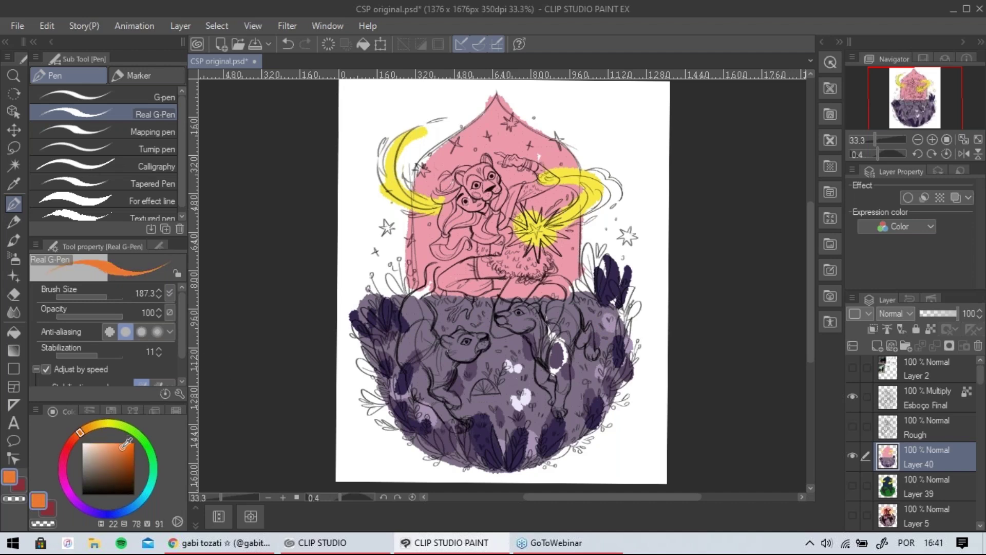
{"action": "mouse_move", "coordinate": [440, 199]}
{"action": "left_mouse_down"}
{"action": "mouse_move", "coordinate": [446, 224]}
{"action": "mouse_move", "coordinate": [469, 209]}
{"action": "left_mouse_up"}
{"action": "key", "text": "ctrl+z"}
Paint the girl's long hair with orange of hue 17, saturation 72 and value 92.
{"action": "left_click", "coordinate": [79, 434]}
{"action": "left_click_drag", "start_coordinate": [123, 442], "coordinate": [121, 445]}
{"action": "mouse_move", "coordinate": [434, 206]}
{"action": "left_mouse_down"}
{"action": "mouse_move", "coordinate": [439, 198]}
{"action": "mouse_move", "coordinate": [451, 226]}
{"action": "mouse_move", "coordinate": [442, 229]}
{"action": "left_mouse_up"}
{"action": "key", "text": "ctrl+z"}
{"action": "left_click", "coordinate": [123, 443]}
{"action": "mouse_move", "coordinate": [432, 198]}
{"action": "left_mouse_down"}
{"action": "mouse_move", "coordinate": [441, 225]}
{"action": "mouse_move", "coordinate": [440, 192]}
{"action": "mouse_move", "coordinate": [461, 212]}
{"action": "mouse_move", "coordinate": [438, 236]}
{"action": "mouse_move", "coordinate": [463, 250]}
{"action": "mouse_move", "coordinate": [481, 242]}
{"action": "mouse_move", "coordinate": [499, 225]}
{"action": "mouse_move", "coordinate": [499, 205]}
{"action": "mouse_move", "coordinate": [490, 209]}
{"action": "mouse_move", "coordinate": [476, 185]}
{"action": "mouse_move", "coordinate": [446, 180]}
{"action": "mouse_move", "coordinate": [443, 197]}
{"action": "mouse_move", "coordinate": [509, 186]}
{"action": "left_mouse_up"}
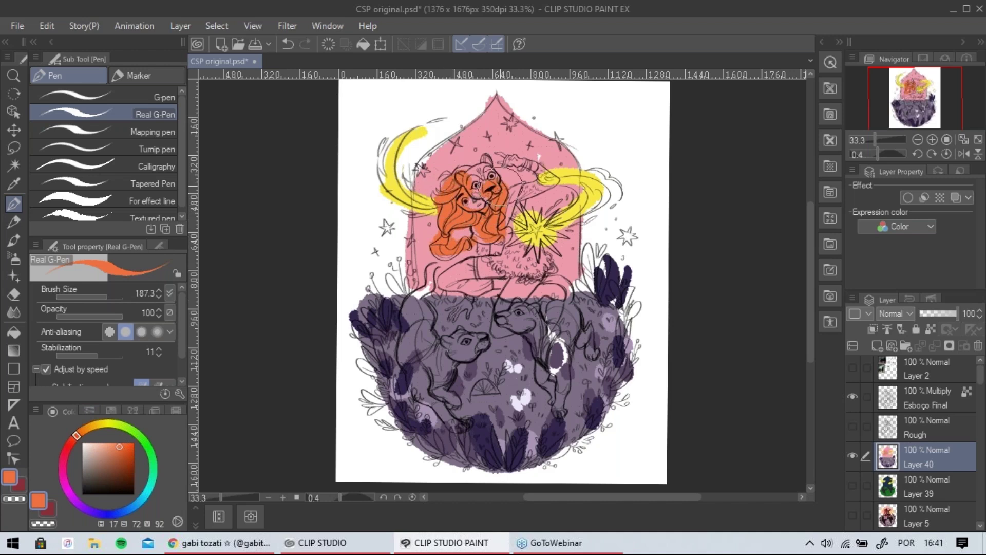
Scatter small orange flower dots across the ground around the two felines.
{"action": "left_click", "coordinate": [494, 360]}
{"action": "left_click_drag", "start_coordinate": [505, 370], "coordinate": [501, 377]}
{"action": "left_click", "coordinate": [491, 389]}
{"action": "left_click", "coordinate": [509, 389]}
{"action": "left_click", "coordinate": [556, 391]}
{"action": "left_click", "coordinate": [579, 384]}
{"action": "left_click", "coordinate": [588, 376]}
{"action": "left_click", "coordinate": [593, 351]}
{"action": "left_click", "coordinate": [596, 321]}
{"action": "left_click", "coordinate": [518, 317]}
{"action": "left_click", "coordinate": [485, 317]}
{"action": "left_click", "coordinate": [462, 318]}
{"action": "left_click", "coordinate": [451, 315]}
{"action": "left_click", "coordinate": [397, 323]}
{"action": "left_click", "coordinate": [409, 338]}
{"action": "left_click", "coordinate": [391, 340]}
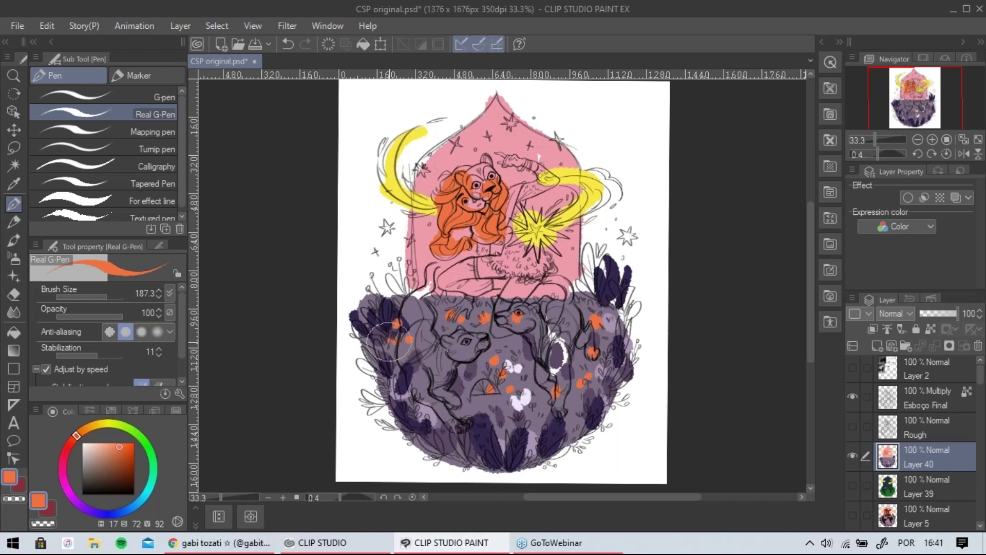
Paint the girl's face, raised hand and bare thighs with a dark reddish brown.
{"action": "left_click_drag", "start_coordinate": [76, 440], "coordinate": [71, 443]}
{"action": "left_click", "coordinate": [108, 465]}
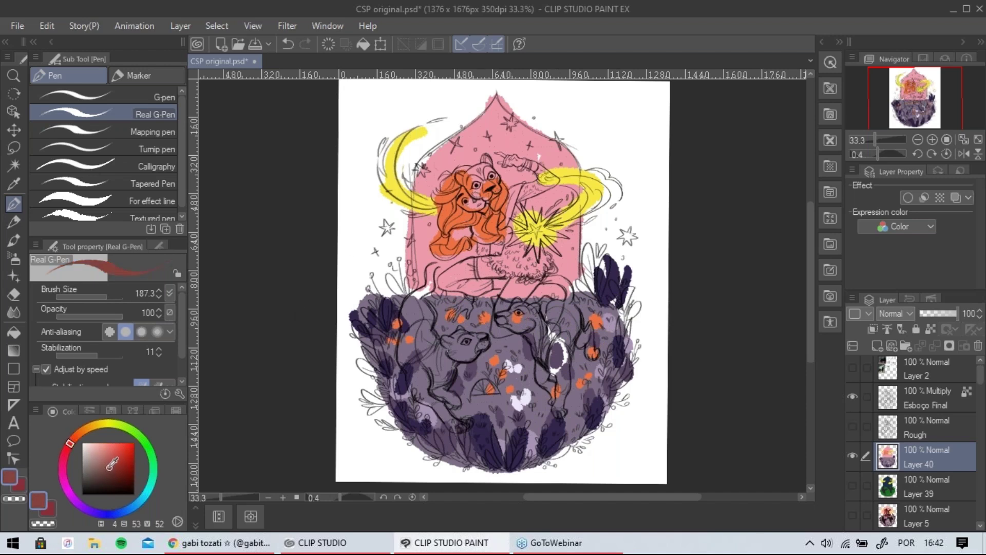
{"action": "left_click_drag", "start_coordinate": [70, 445], "coordinate": [74, 451]}
{"action": "mouse_move", "coordinate": [462, 186]}
{"action": "left_mouse_down"}
{"action": "mouse_move", "coordinate": [475, 205]}
{"action": "mouse_move", "coordinate": [480, 198]}
{"action": "mouse_move", "coordinate": [464, 188]}
{"action": "mouse_move", "coordinate": [532, 152]}
{"action": "mouse_move", "coordinate": [529, 165]}
{"action": "left_mouse_up"}
{"action": "mouse_move", "coordinate": [480, 259]}
{"action": "left_mouse_down"}
{"action": "mouse_move", "coordinate": [532, 281]}
{"action": "mouse_move", "coordinate": [538, 302]}
{"action": "mouse_move", "coordinate": [545, 279]}
{"action": "mouse_move", "coordinate": [511, 273]}
{"action": "left_mouse_up"}
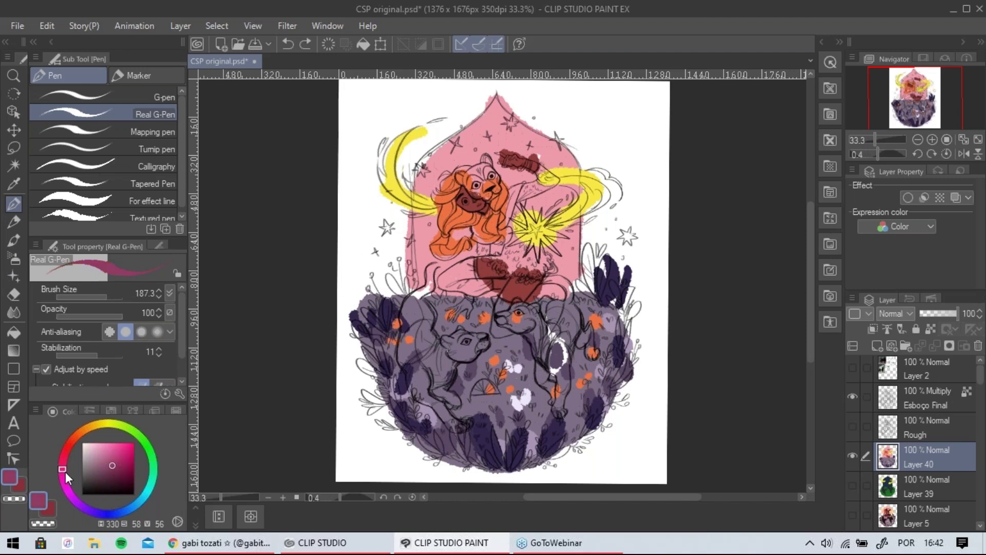
Paint the girl's sleeve, skirt and stockings with very dark purple of hue 301, saturation 25 and value 20.
{"action": "left_click_drag", "start_coordinate": [108, 467], "coordinate": [104, 476]}
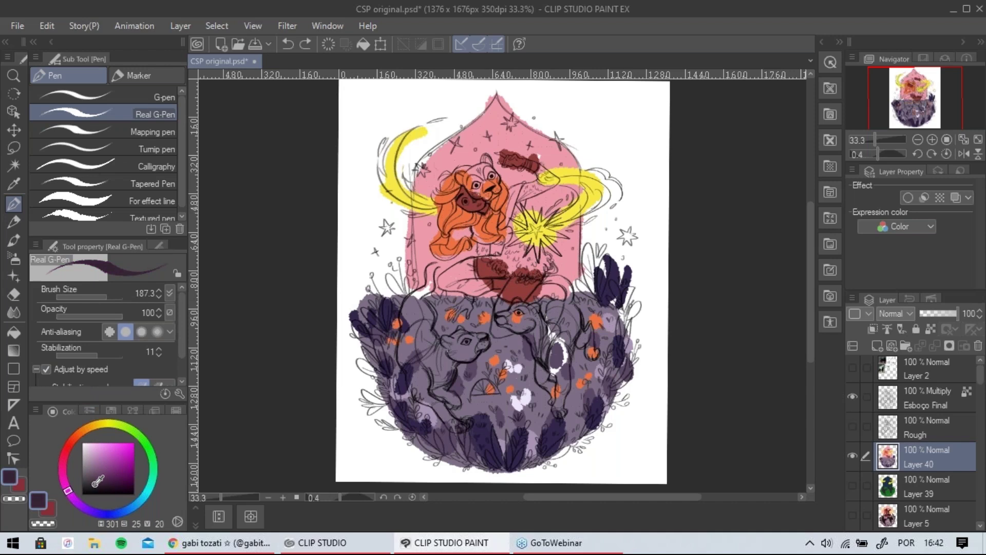
{"action": "mouse_move", "coordinate": [490, 256]}
{"action": "left_mouse_down"}
{"action": "mouse_move", "coordinate": [519, 273]}
{"action": "mouse_move", "coordinate": [549, 272]}
{"action": "mouse_move", "coordinate": [534, 262]}
{"action": "mouse_move", "coordinate": [519, 200]}
{"action": "mouse_move", "coordinate": [562, 175]}
{"action": "left_mouse_up"}
{"action": "mouse_move", "coordinate": [464, 265]}
{"action": "left_mouse_down"}
{"action": "mouse_move", "coordinate": [496, 252]}
{"action": "mouse_move", "coordinate": [470, 267]}
{"action": "mouse_move", "coordinate": [479, 284]}
{"action": "mouse_move", "coordinate": [501, 277]}
{"action": "mouse_move", "coordinate": [442, 280]}
{"action": "mouse_move", "coordinate": [468, 264]}
{"action": "mouse_move", "coordinate": [483, 272]}
{"action": "left_mouse_up"}
Block in both felines with the same very dark purple, including their legs and tails.
{"action": "mouse_move", "coordinate": [536, 293]}
{"action": "left_mouse_down"}
{"action": "mouse_move", "coordinate": [536, 308]}
{"action": "mouse_move", "coordinate": [501, 308]}
{"action": "mouse_move", "coordinate": [493, 324]}
{"action": "mouse_move", "coordinate": [535, 333]}
{"action": "left_mouse_up"}
{"action": "left_click_drag", "start_coordinate": [576, 230], "coordinate": [567, 210]}
{"action": "mouse_move", "coordinate": [524, 294]}
{"action": "left_mouse_down"}
{"action": "mouse_move", "coordinate": [512, 289]}
{"action": "mouse_move", "coordinate": [531, 369]}
{"action": "mouse_move", "coordinate": [557, 259]}
{"action": "mouse_move", "coordinate": [581, 305]}
{"action": "left_mouse_up"}
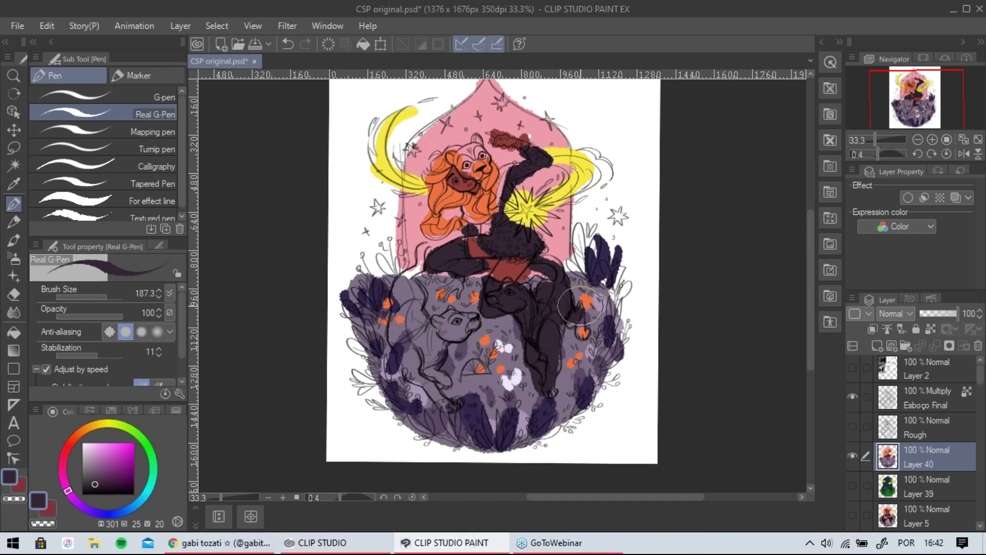
{"action": "mouse_move", "coordinate": [426, 323]}
{"action": "left_mouse_down"}
{"action": "mouse_move", "coordinate": [462, 313]}
{"action": "mouse_move", "coordinate": [437, 334]}
{"action": "mouse_move", "coordinate": [436, 393]}
{"action": "mouse_move", "coordinate": [406, 319]}
{"action": "mouse_move", "coordinate": [426, 329]}
{"action": "mouse_move", "coordinate": [411, 288]}
{"action": "mouse_move", "coordinate": [421, 244]}
{"action": "mouse_move", "coordinate": [446, 272]}
{"action": "left_mouse_up"}
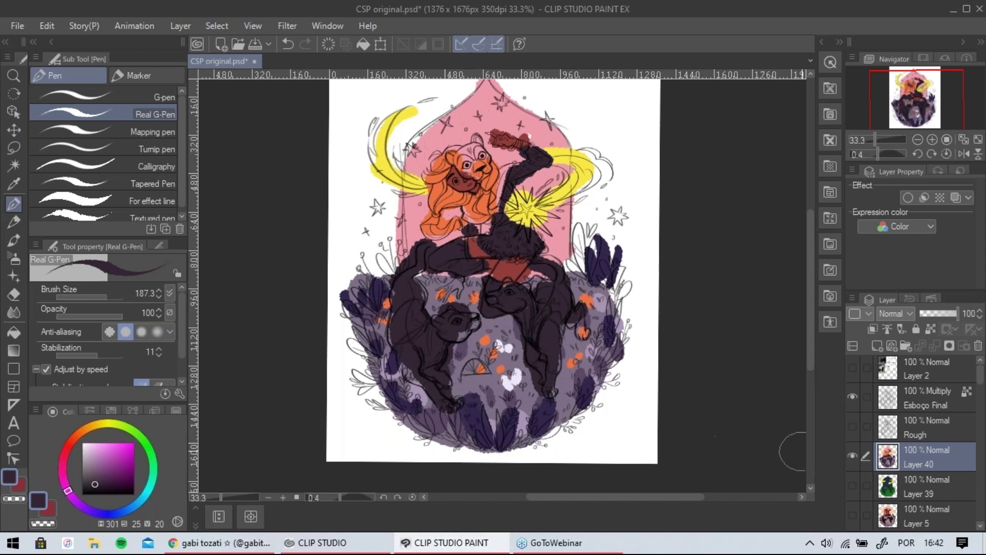
Hide Layer 40 and show the colour version on Layer 5 instead.
{"action": "left_click", "coordinate": [852, 456]}
{"action": "left_click", "coordinate": [852, 514]}
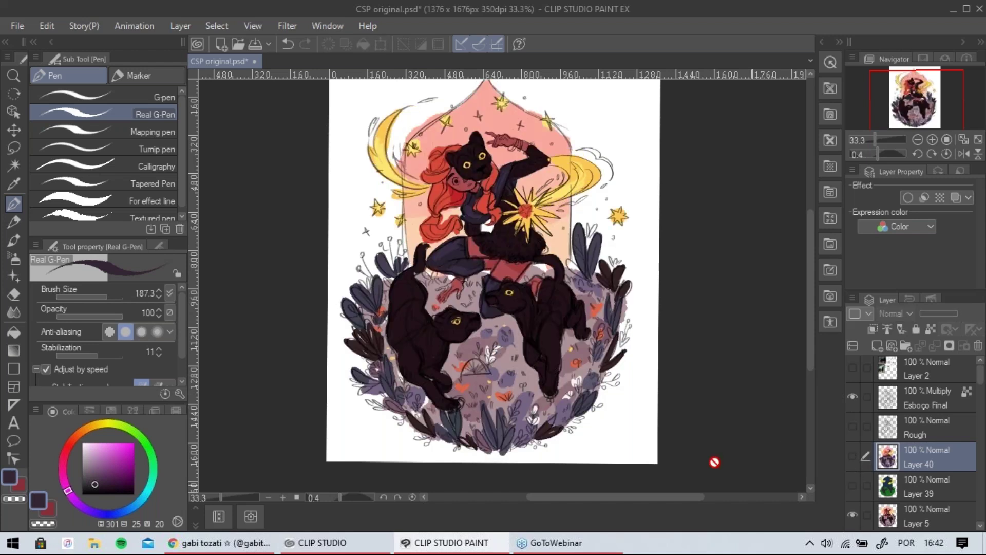
{"action": "left_click_drag", "start_coordinate": [569, 245], "coordinate": [563, 264]}
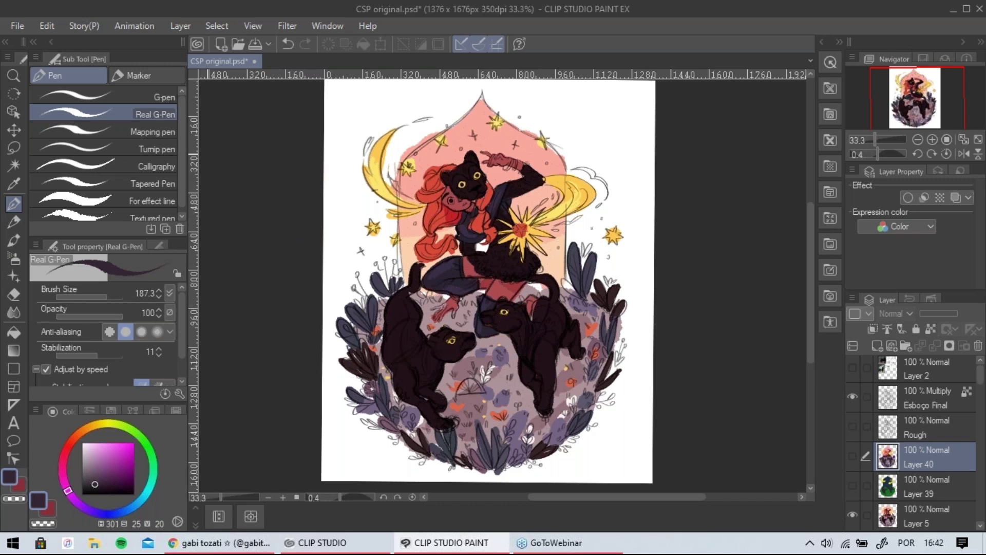
{"action": "left_click", "coordinate": [132, 26]}
{"action": "mouse_move", "coordinate": [201, 34]}
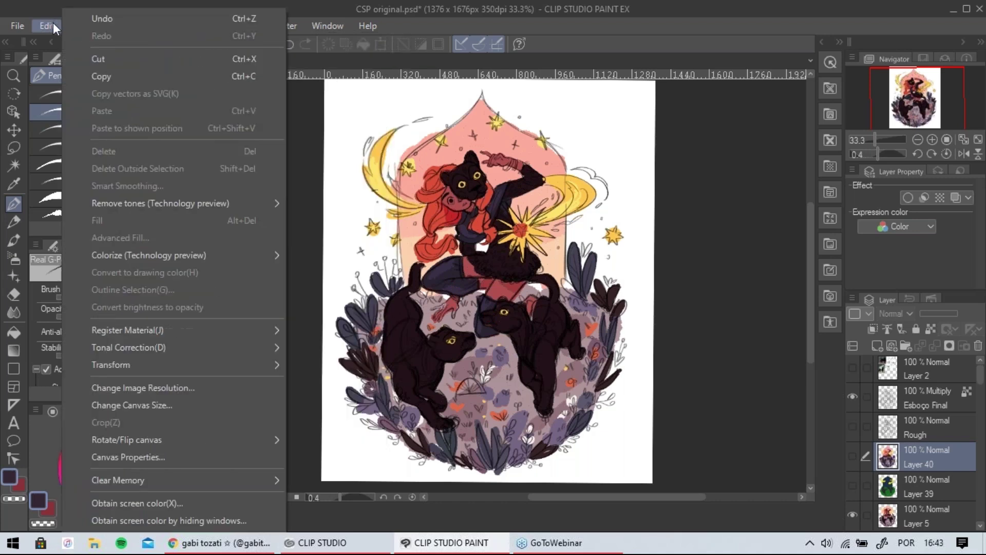
{"action": "left_click", "coordinate": [52, 23]}
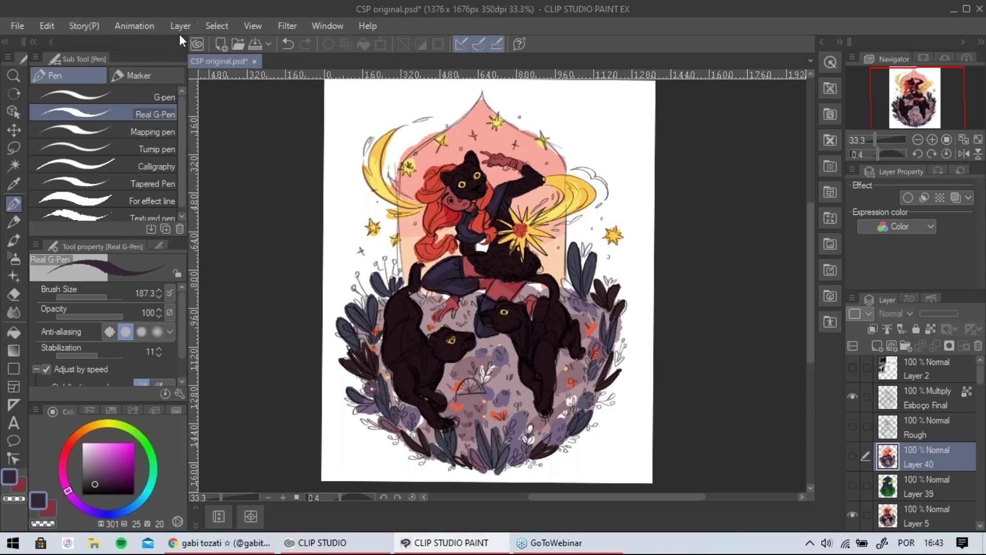
{"action": "left_click", "coordinate": [136, 23]}
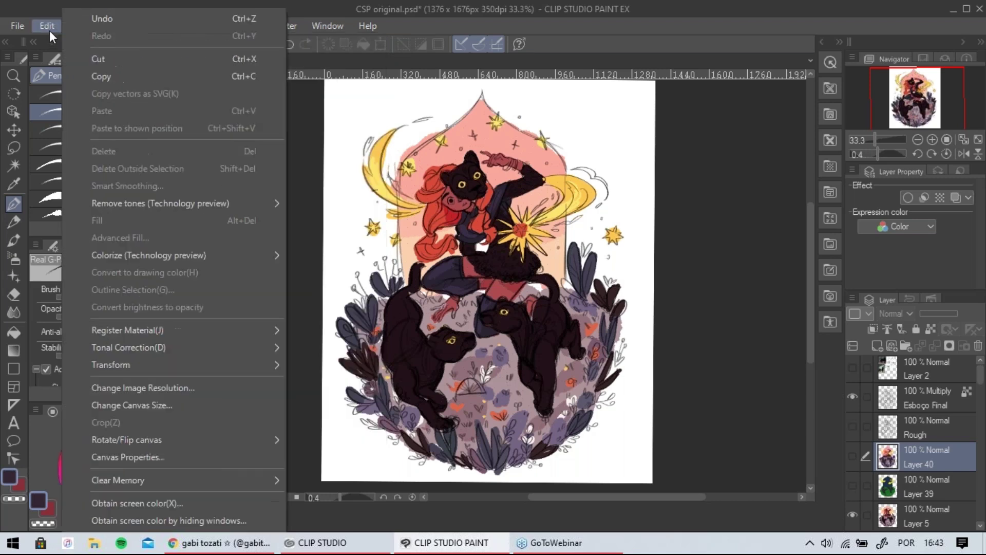
{"action": "left_click", "coordinate": [15, 29]}
{"action": "left_click", "coordinate": [47, 27]}
{"action": "left_click", "coordinate": [45, 29]}
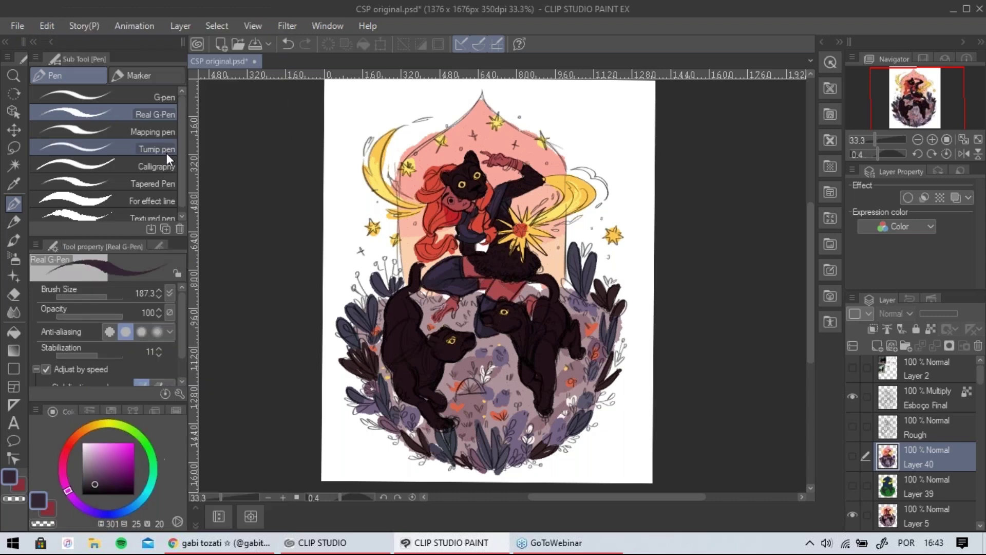
Slightly raise the saturation of the colour version on Layer 5 with a Hue/Saturation/Luminosity correction.
{"action": "left_click", "coordinate": [927, 527]}
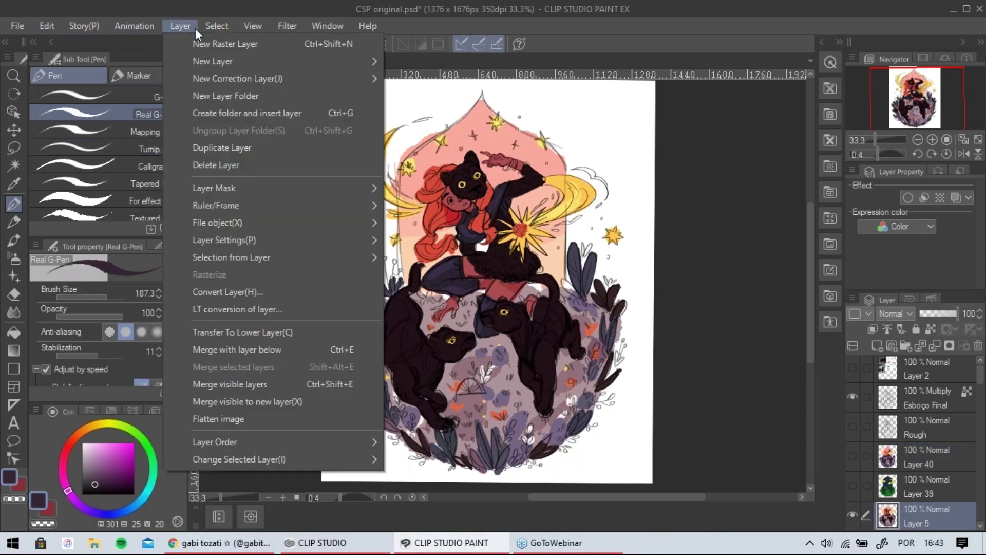
{"action": "mouse_move", "coordinate": [140, 23]}
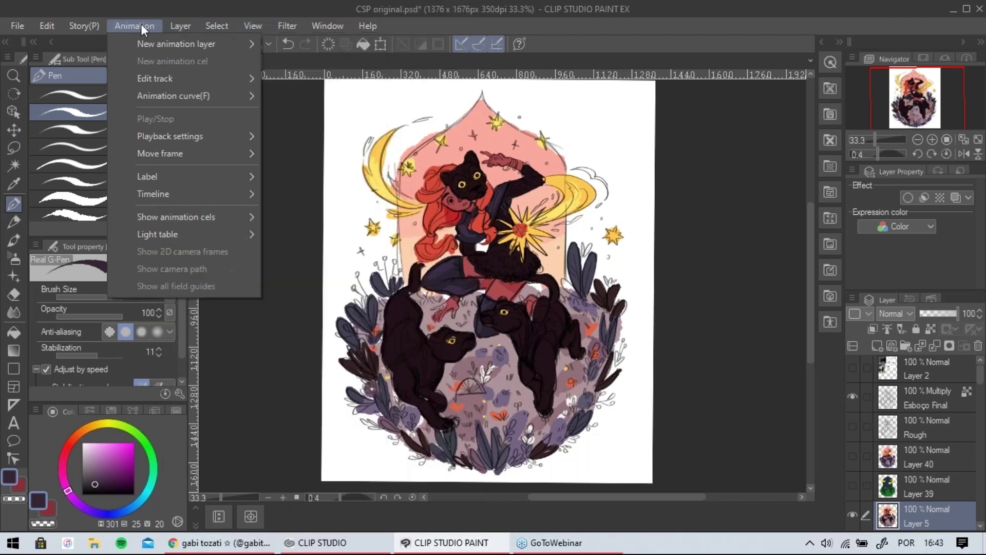
{"action": "mouse_move", "coordinate": [302, 31]}
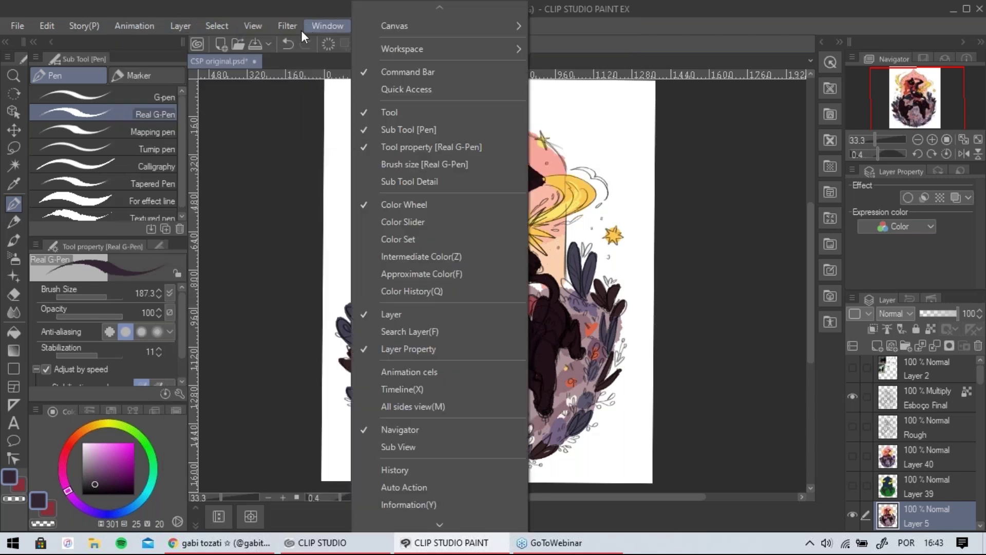
{"action": "left_click", "coordinate": [288, 27]}
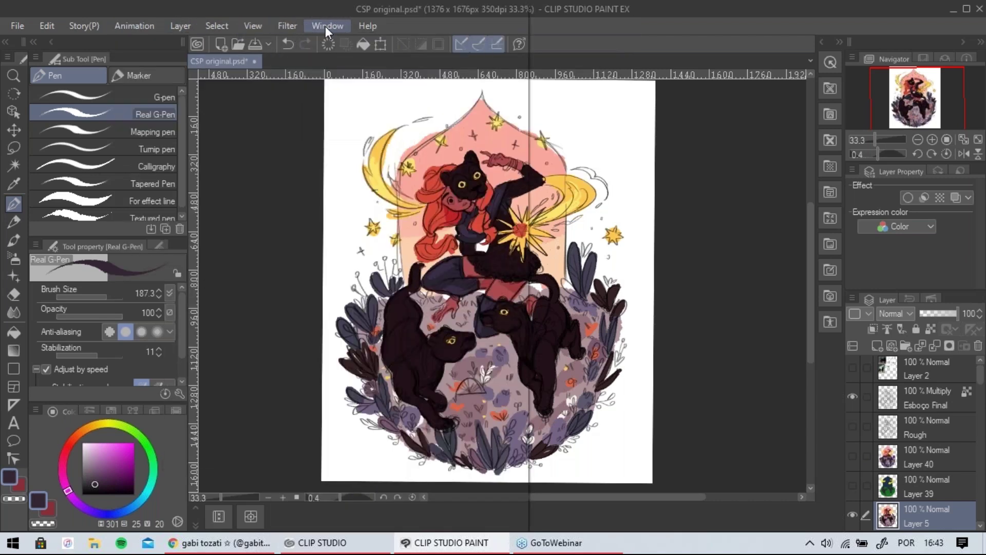
{"action": "left_click", "coordinate": [132, 24]}
{"action": "mouse_move", "coordinate": [82, 27]}
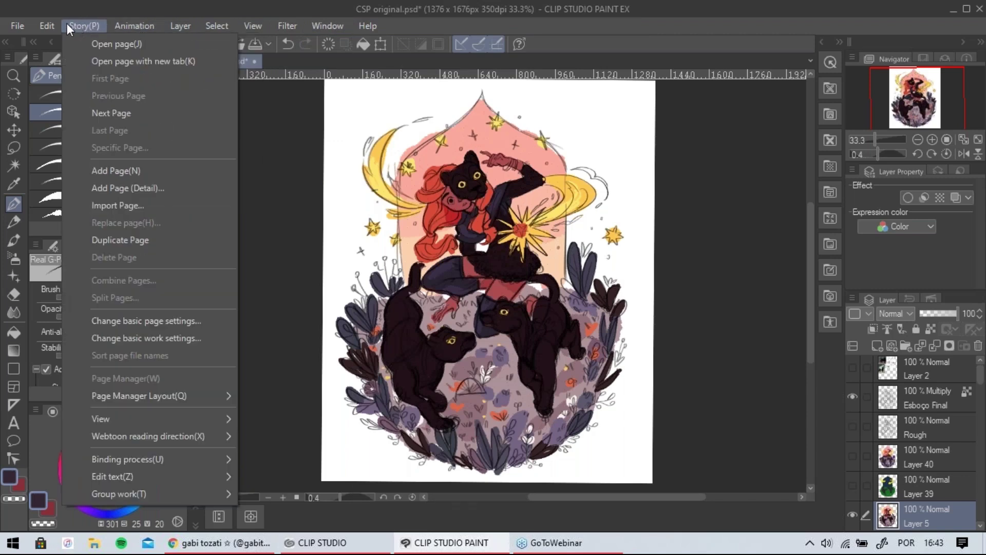
{"action": "mouse_move", "coordinate": [14, 24]}
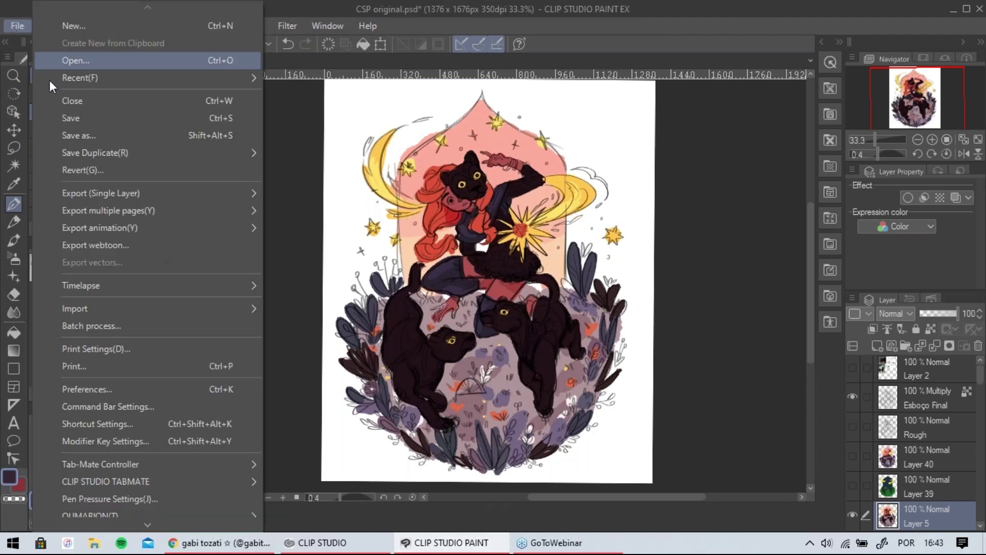
{"action": "mouse_move", "coordinate": [332, 30]}
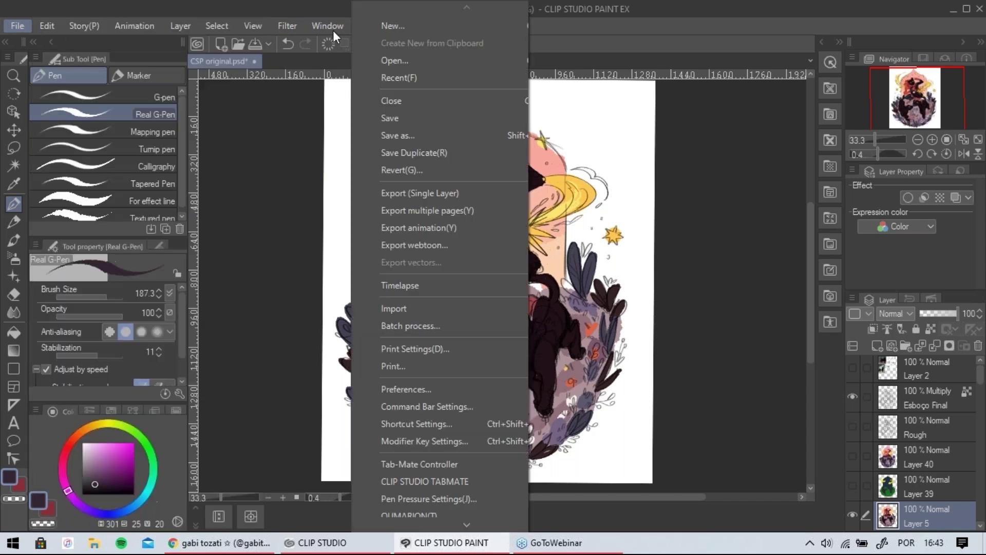
{"action": "mouse_move", "coordinate": [47, 25]}
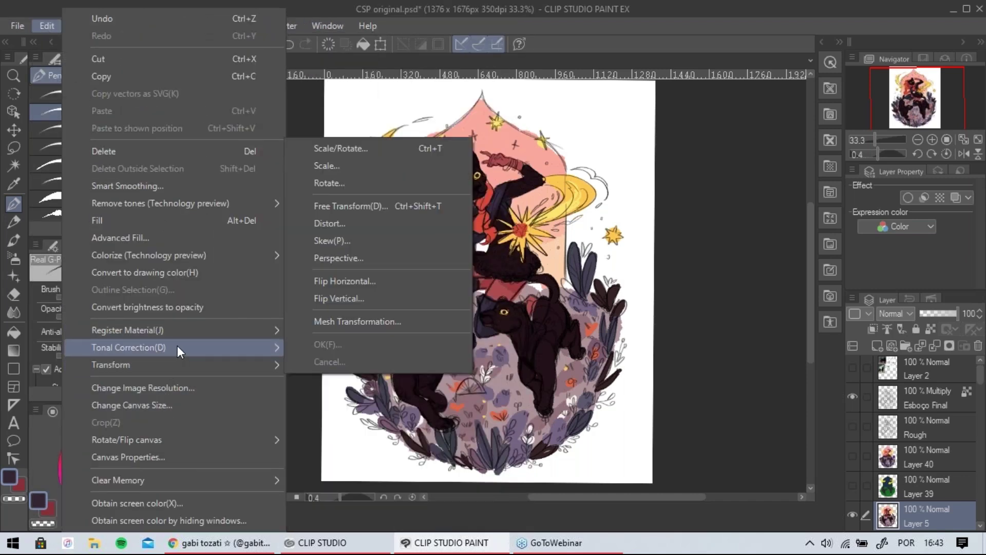
{"action": "mouse_move", "coordinate": [249, 350]}
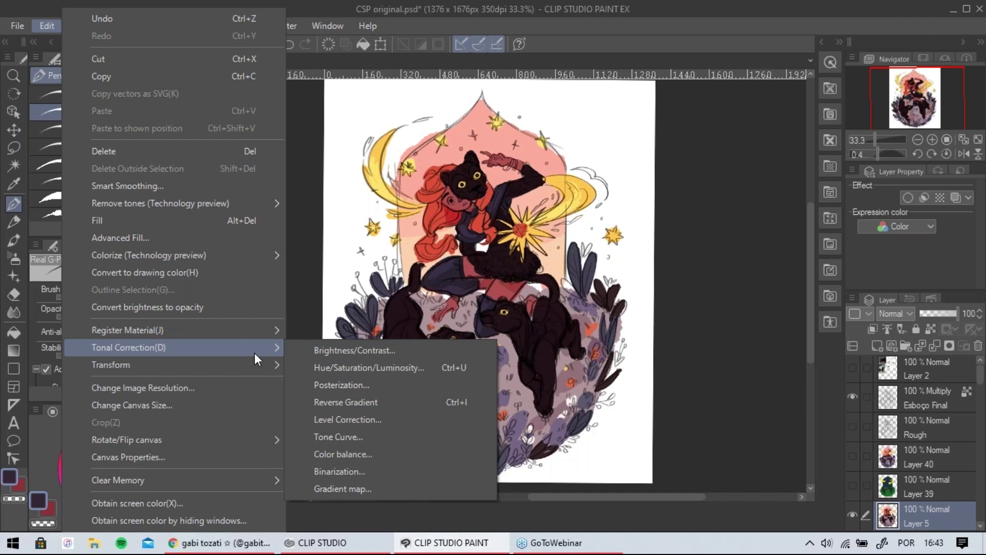
{"action": "left_click", "coordinate": [338, 366]}
{"action": "left_click_drag", "start_coordinate": [698, 273], "coordinate": [781, 131]}
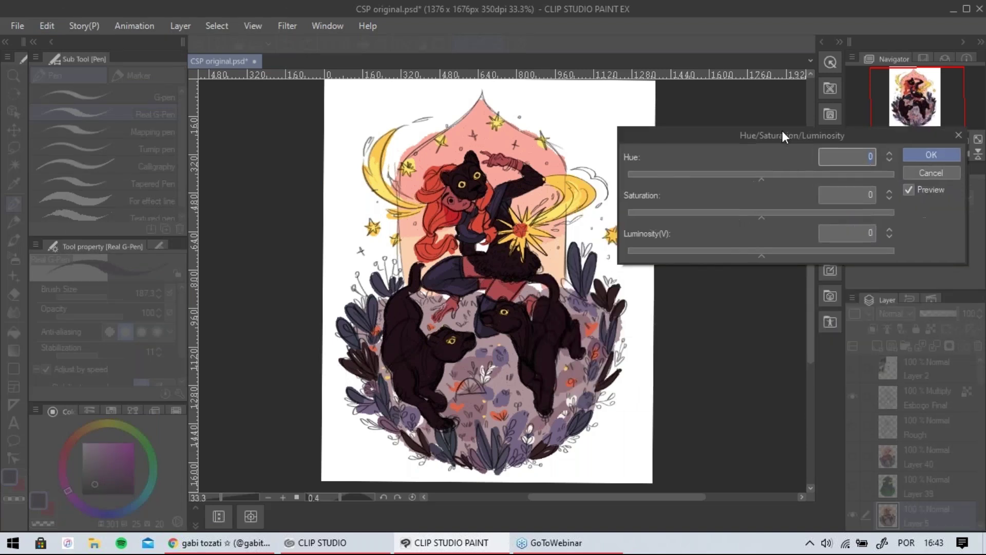
{"action": "left_click_drag", "start_coordinate": [760, 185], "coordinate": [772, 223]}
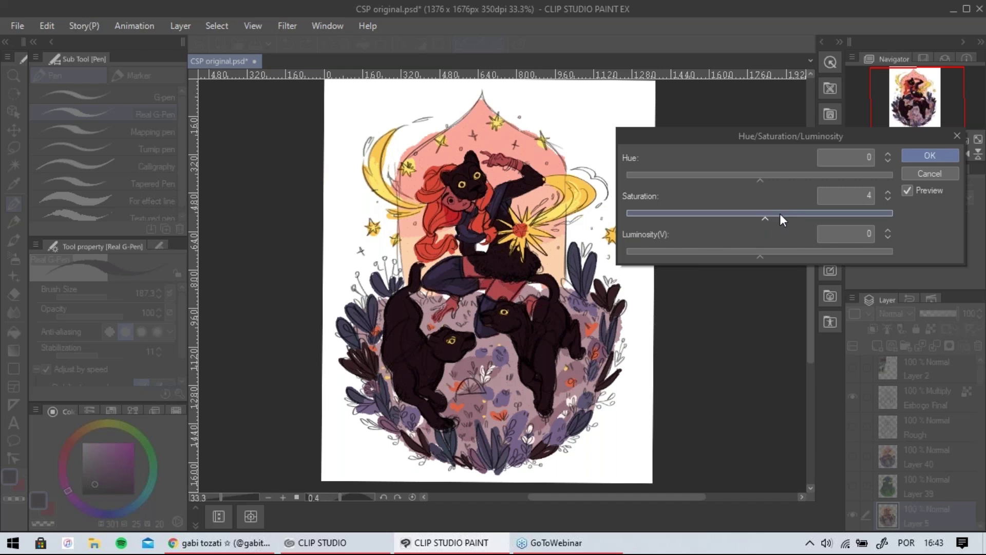
{"action": "key", "text": "Return"}
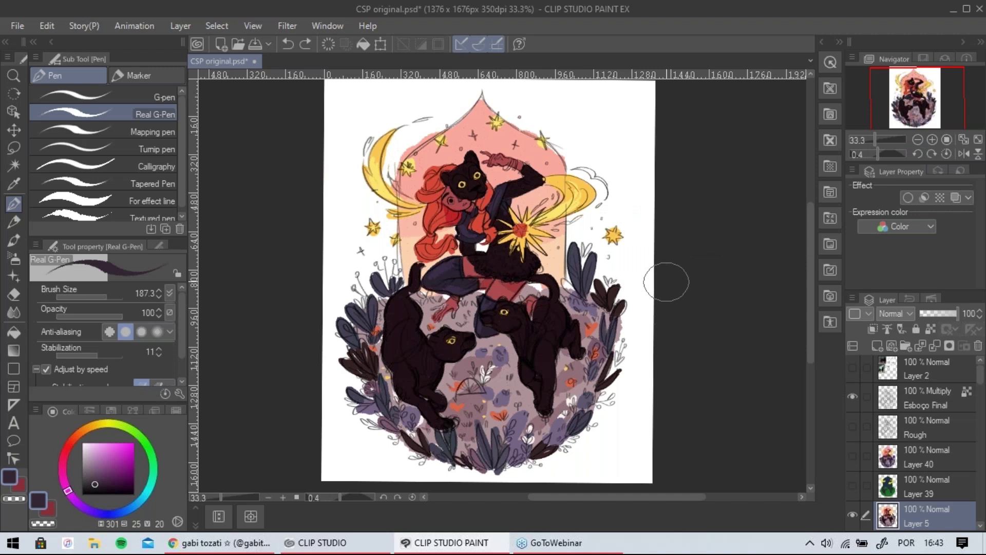
{"action": "left_click", "coordinate": [308, 41]}
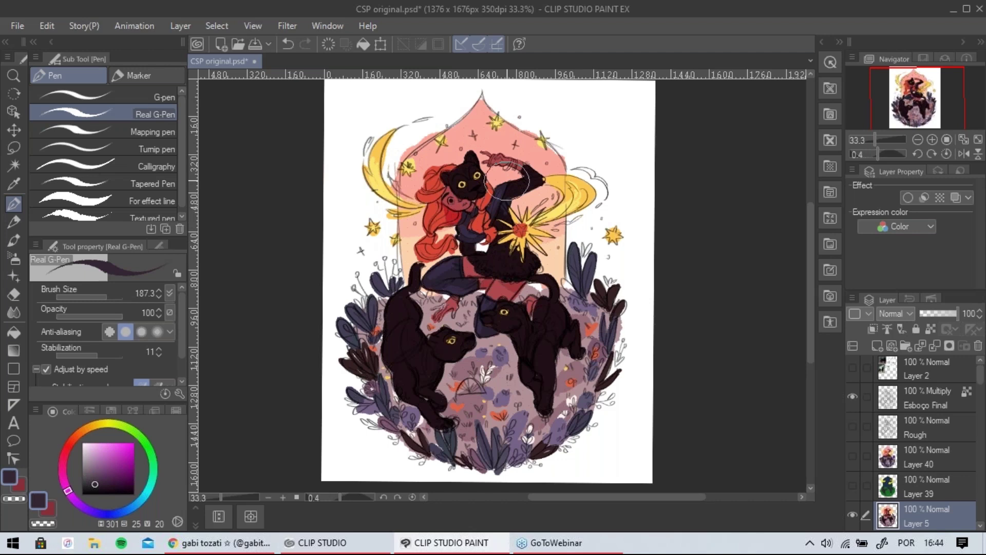
Delete Layer 39, which holds the green colour study.
{"action": "left_click", "coordinate": [853, 485]}
{"action": "left_click", "coordinate": [859, 489]}
{"action": "left_click", "coordinate": [860, 489]}
{"action": "left_click", "coordinate": [859, 490]}
{"action": "left_click", "coordinate": [856, 491]}
{"action": "left_click", "coordinate": [855, 488]}
{"action": "left_click", "coordinate": [855, 487]}
{"action": "left_click", "coordinate": [925, 490]}
{"action": "left_click", "coordinate": [978, 345]}
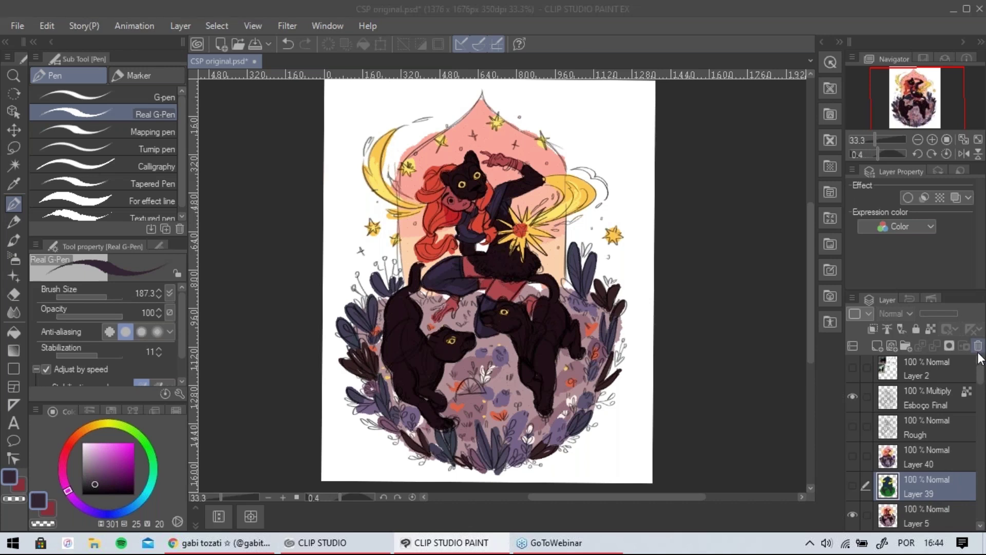
{"action": "left_click", "coordinate": [524, 210]}
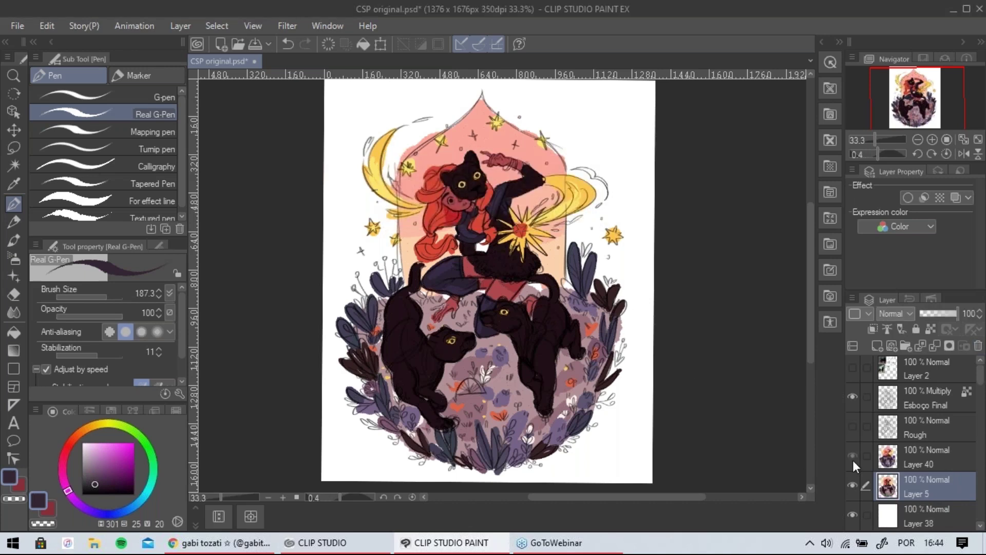
Compare the colour study on Layer 40 with the colour version on Layer 5 by switching Layer 40's visibility.
{"action": "left_click", "coordinate": [852, 460]}
{"action": "left_click", "coordinate": [852, 460]}
{"action": "left_click", "coordinate": [860, 458]}
{"action": "left_click", "coordinate": [852, 460]}
{"action": "left_click", "coordinate": [853, 460]}
{"action": "left_click", "coordinate": [855, 461]}
{"action": "left_click", "coordinate": [855, 461]}
{"action": "left_click", "coordinate": [855, 461]}
{"action": "left_click", "coordinate": [853, 461]}
{"action": "left_click", "coordinate": [854, 461]}
Delete the colour study on Layer 40.
{"action": "left_click", "coordinate": [930, 457]}
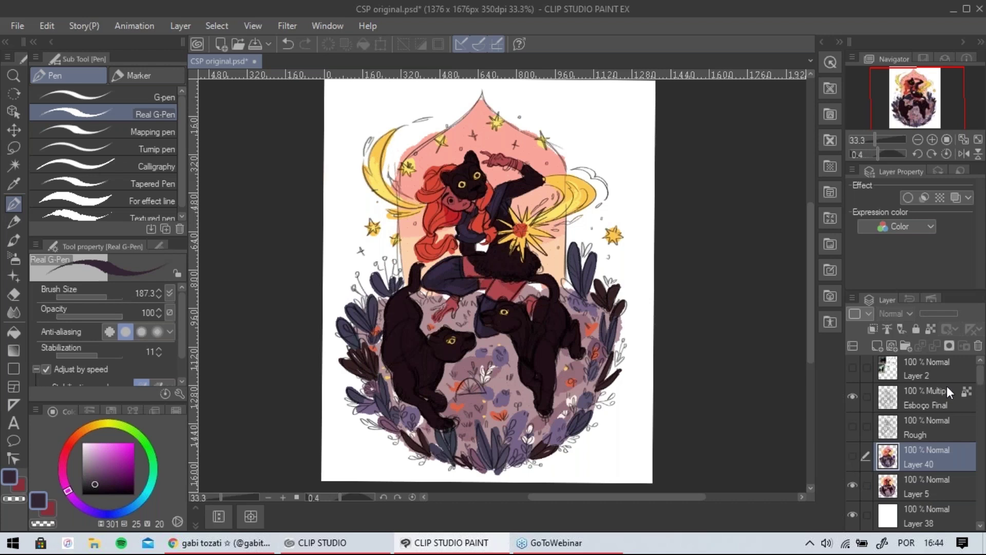
{"action": "left_click", "coordinate": [852, 458]}
{"action": "left_click", "coordinate": [852, 461]}
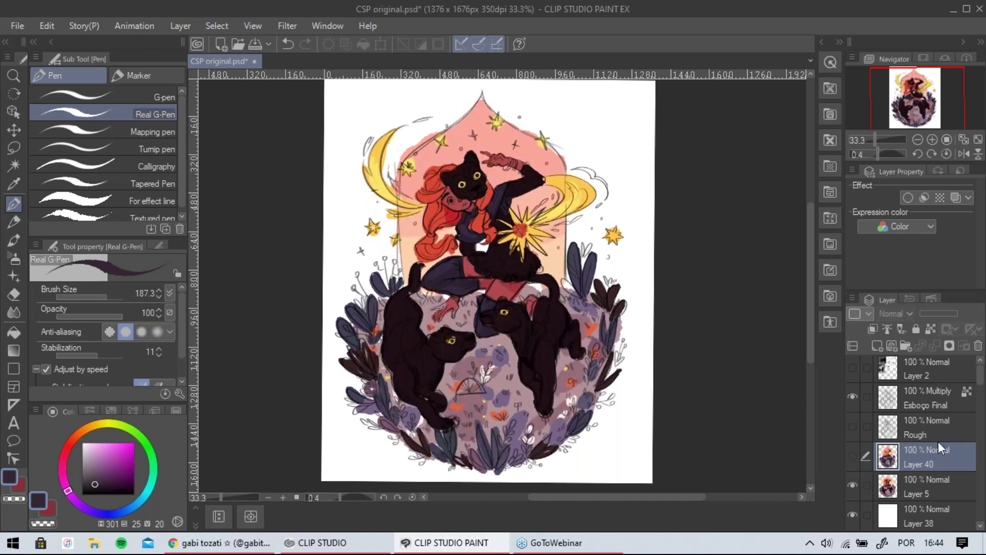
{"action": "left_click", "coordinate": [977, 347]}
{"action": "left_click", "coordinate": [500, 210]}
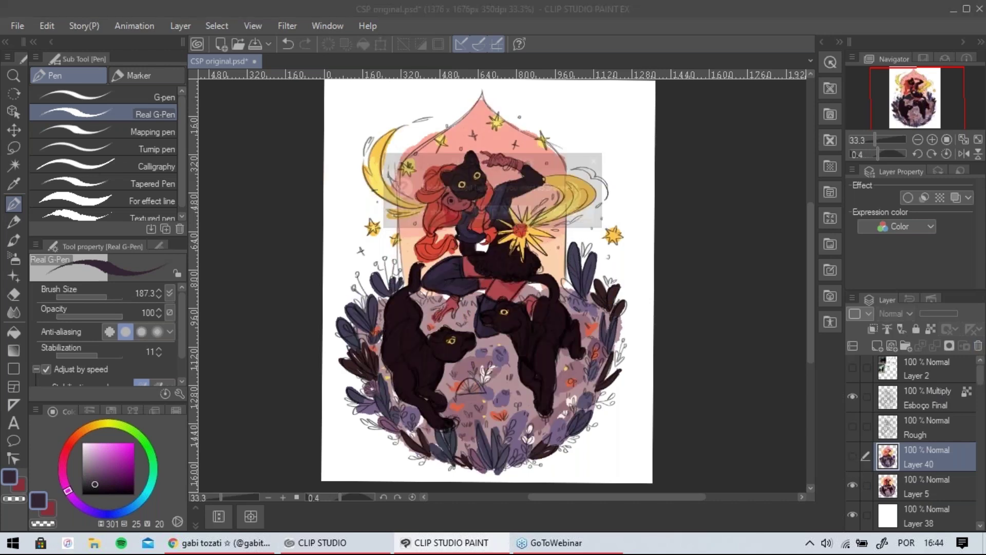
Hide the colour version on Layer 5 and lower the opacity of the Esboço Final sketch layer to 15%.
{"action": "left_click", "coordinate": [854, 454]}
{"action": "left_click", "coordinate": [853, 426]}
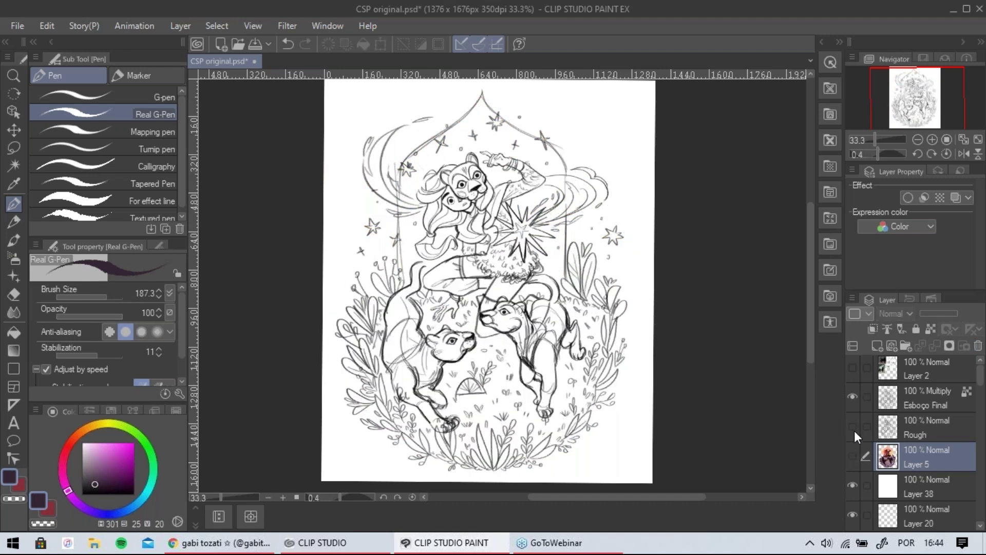
{"action": "left_click", "coordinate": [852, 425]}
{"action": "left_click", "coordinate": [851, 396]}
{"action": "left_click", "coordinate": [850, 396]}
{"action": "left_click", "coordinate": [907, 398]}
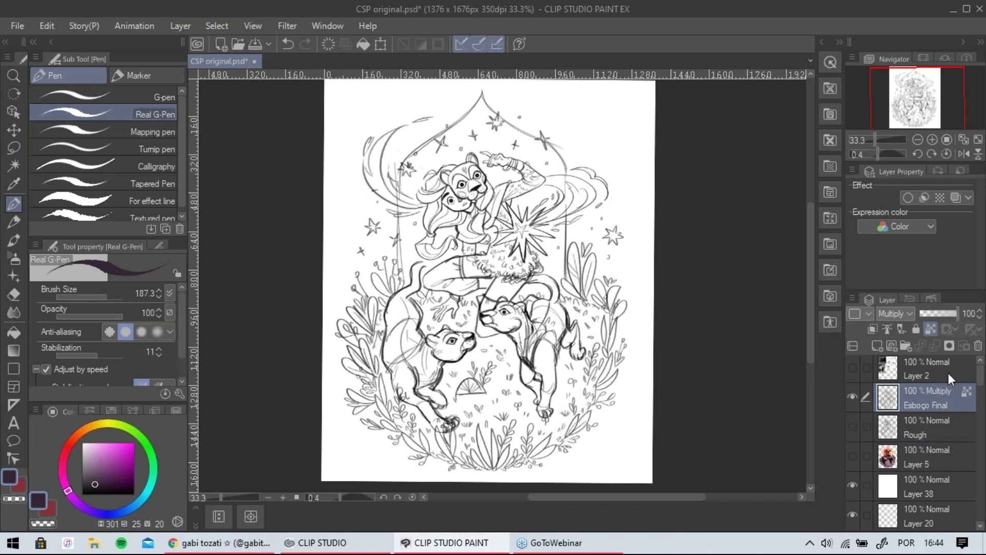
{"action": "left_click_drag", "start_coordinate": [955, 316], "coordinate": [923, 316]}
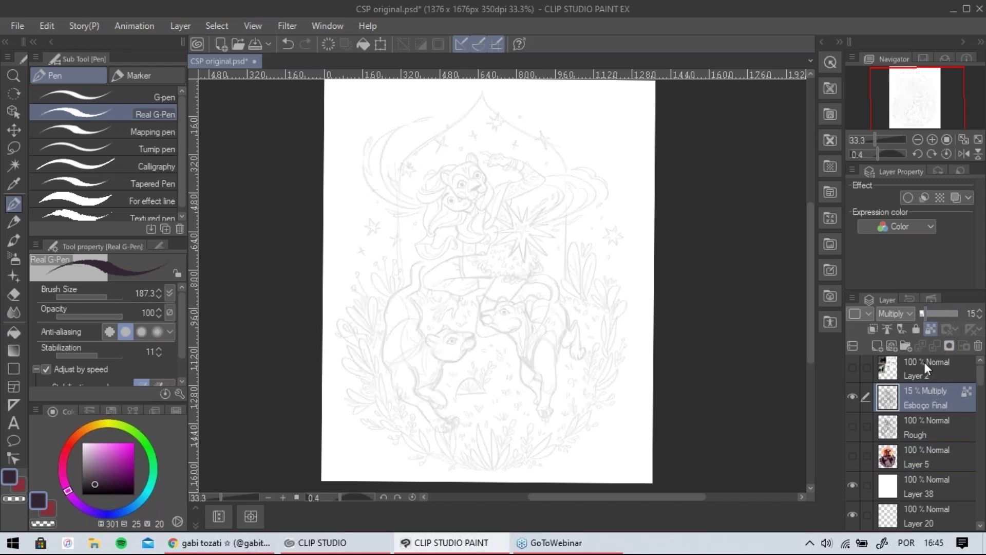
Add a new raster layer between the Esboço Final and Rough layers for painting the final colours.
{"action": "left_click", "coordinate": [924, 421]}
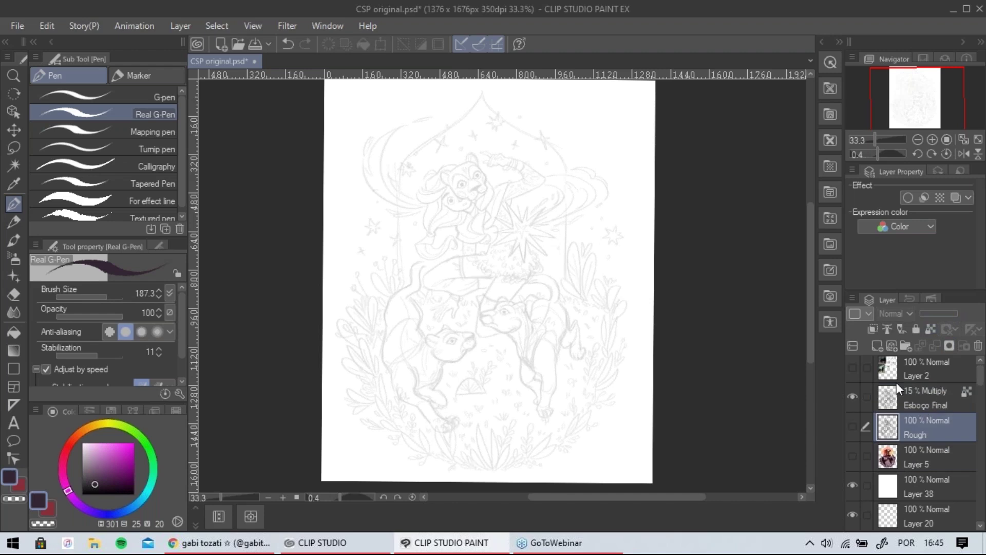
{"action": "key", "text": "ctrl+shift+n"}
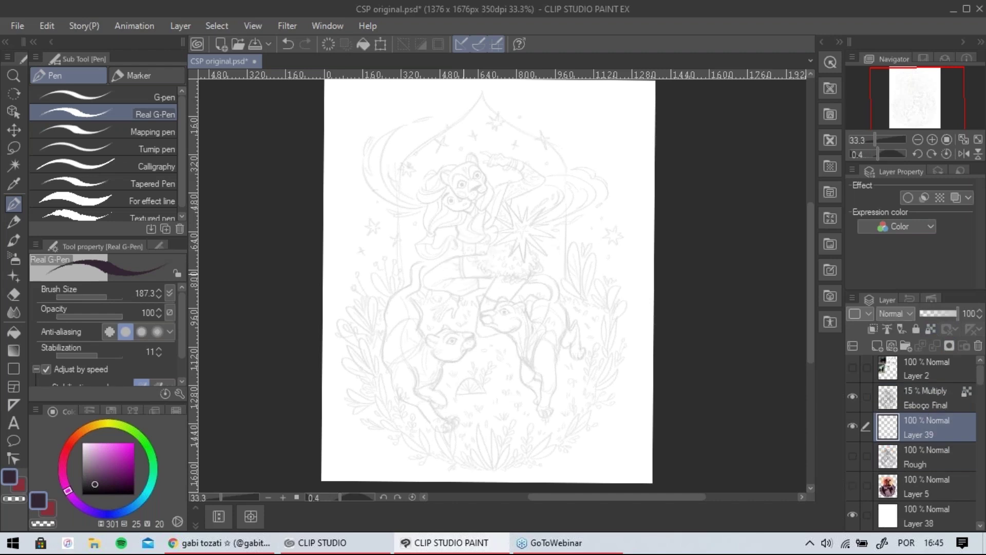
{"action": "scroll", "coordinate": [464, 273], "scroll_direction": "up", "scroll_amount": 4}
{"action": "left_click_drag", "start_coordinate": [444, 240], "coordinate": [495, 231]}
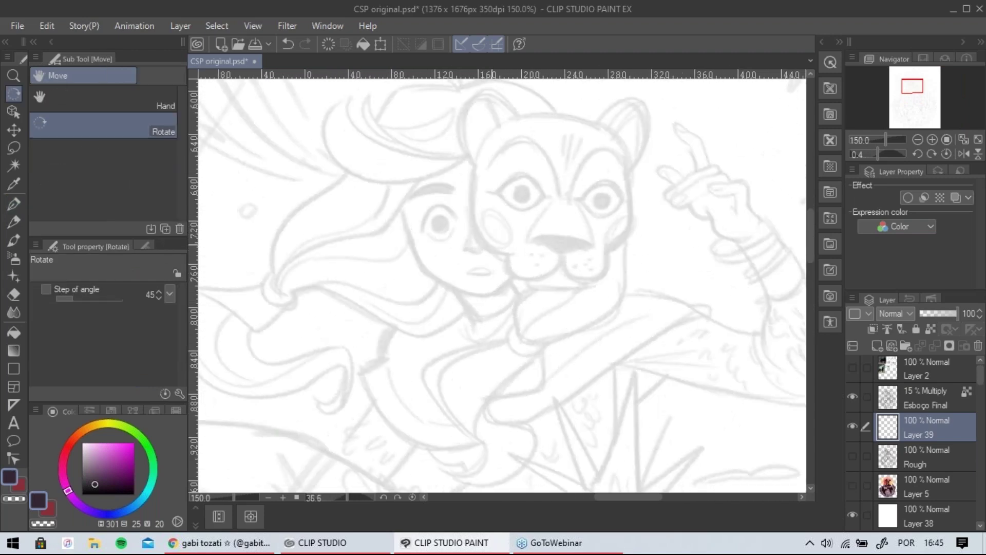
Sample the girl's reddish skin colour from Layer 5 and set the Real G-Pen brush size to 24.2, leaving Layer 5 hidden.
{"action": "left_click", "coordinate": [853, 485]}
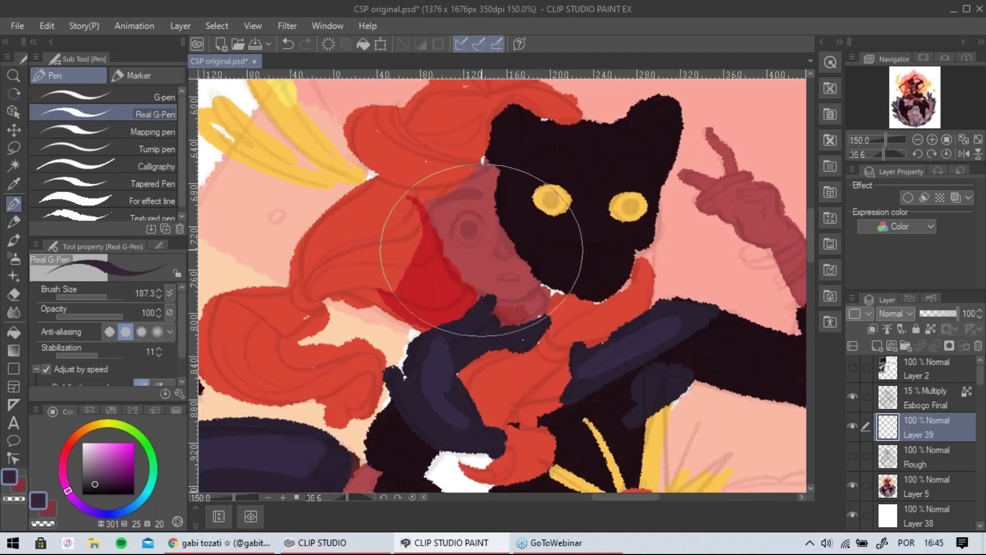
{"action": "left_click", "coordinate": [482, 250], "text": "alt"}
{"action": "left_click_drag", "start_coordinate": [100, 296], "coordinate": [93, 297]}
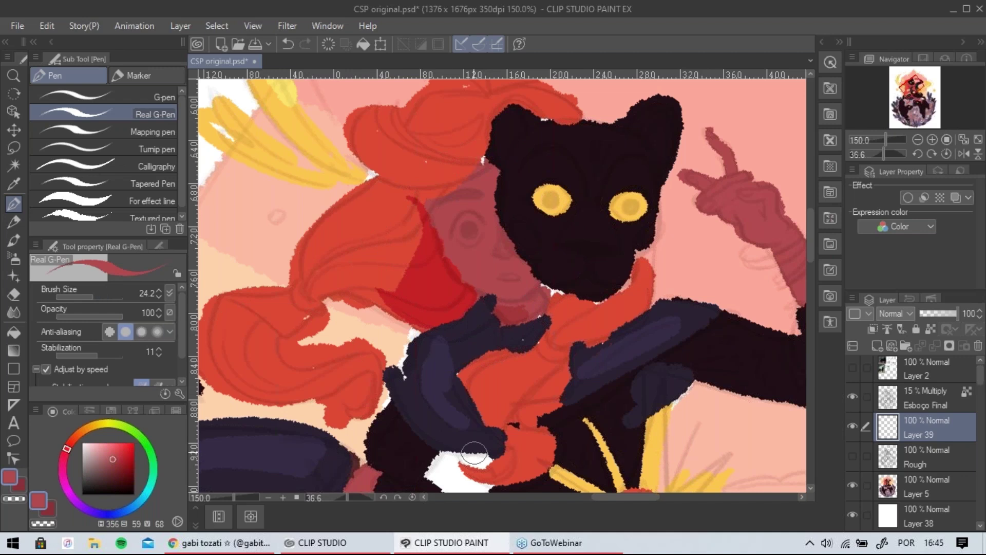
{"action": "left_click", "coordinate": [852, 485]}
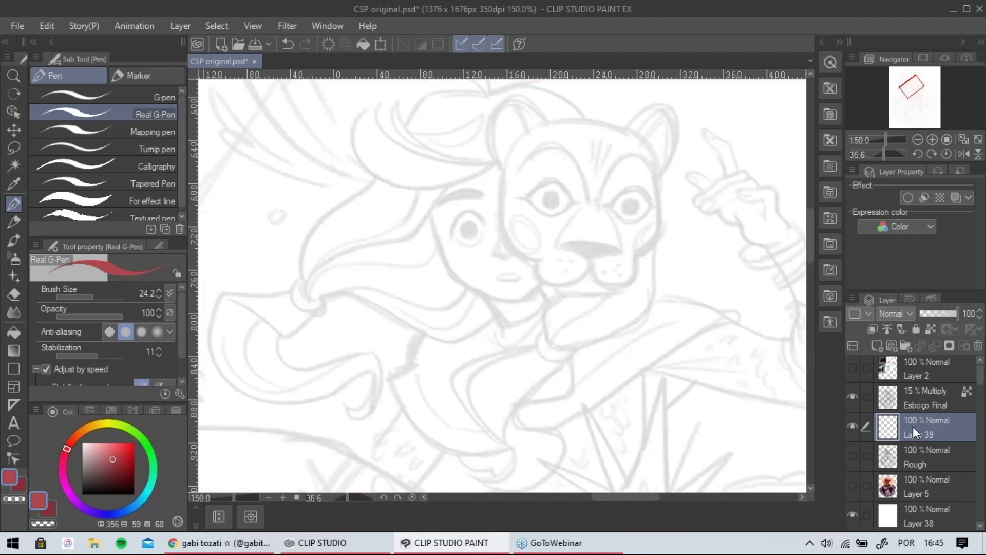
{"action": "left_click", "coordinate": [852, 396]}
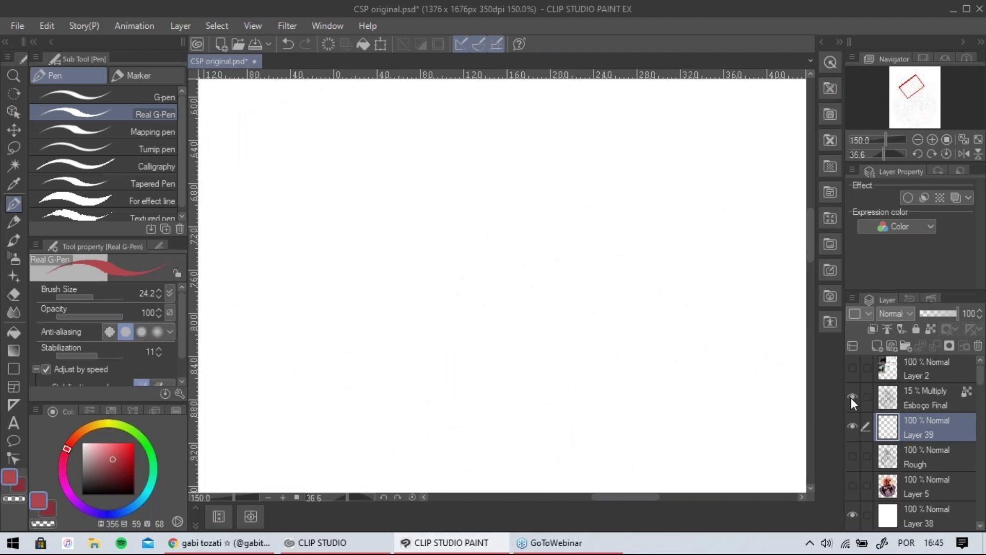
{"action": "left_click", "coordinate": [851, 396]}
{"action": "left_click", "coordinate": [916, 394]}
{"action": "left_click", "coordinate": [912, 421]}
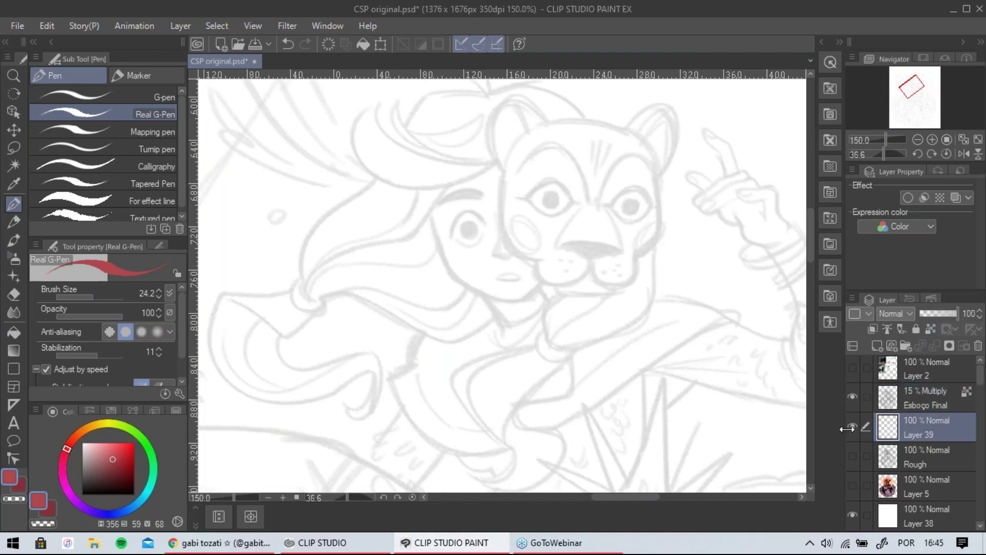
{"action": "left_click", "coordinate": [16, 220]}
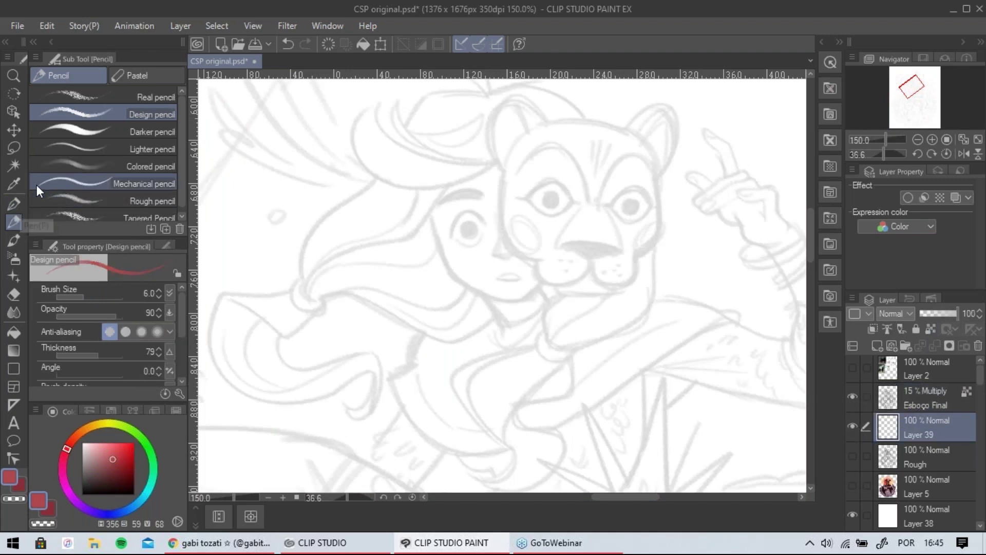
{"action": "left_click", "coordinate": [14, 203]}
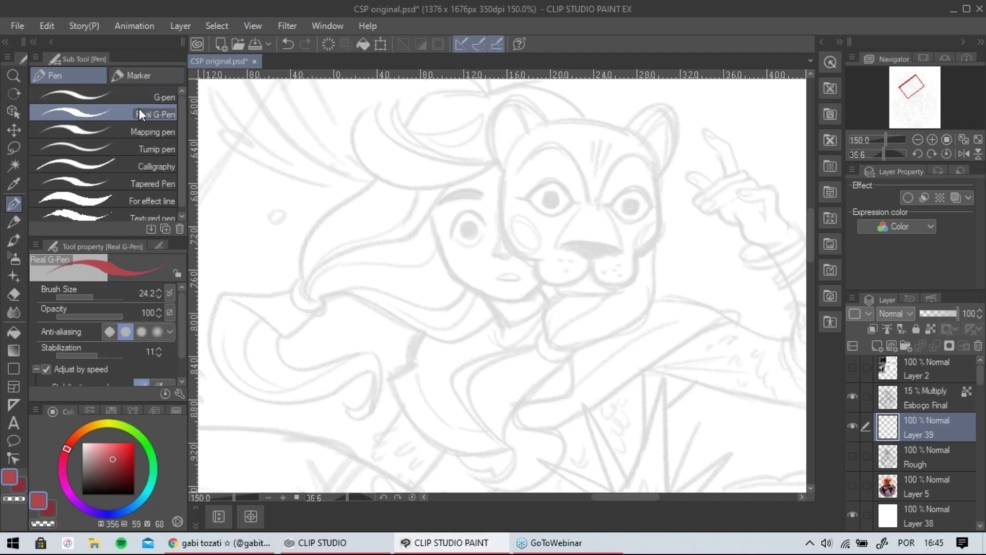
{"action": "mouse_move", "coordinate": [467, 184]}
{"action": "left_mouse_down"}
{"action": "mouse_move", "coordinate": [442, 209]}
{"action": "mouse_move", "coordinate": [474, 213]}
{"action": "mouse_move", "coordinate": [425, 266]}
{"action": "left_mouse_up"}
{"action": "key", "text": "ctrl+z"}
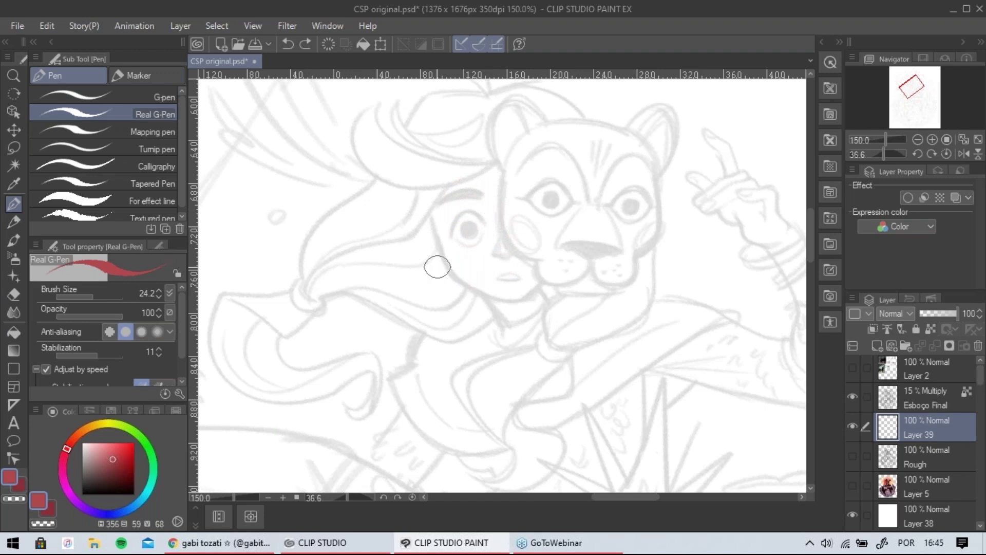
{"action": "scroll", "coordinate": [433, 267], "scroll_direction": "up", "scroll_amount": 1}
{"action": "mouse_move", "coordinate": [457, 159]}
{"action": "left_mouse_down"}
{"action": "mouse_move", "coordinate": [458, 209]}
{"action": "mouse_move", "coordinate": [440, 221]}
{"action": "mouse_move", "coordinate": [447, 269]}
{"action": "mouse_move", "coordinate": [479, 265]}
{"action": "left_mouse_up"}
{"action": "key", "text": "ctrl+z"}
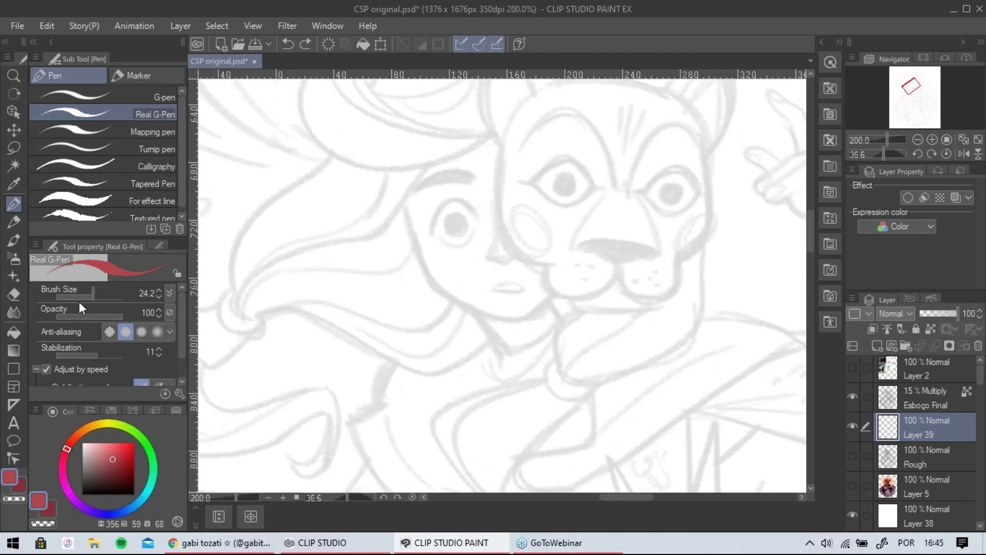
{"action": "left_click_drag", "start_coordinate": [95, 298], "coordinate": [91, 297]}
{"action": "left_click_drag", "start_coordinate": [406, 203], "coordinate": [435, 285]}
{"action": "key", "text": "ctrl+z"}
Block in the girl's face and neck on Layer 39 with the sampled red, using a brush size of about 37.
{"action": "left_click", "coordinate": [93, 296]}
{"action": "mouse_move", "coordinate": [418, 211]}
{"action": "left_mouse_down"}
{"action": "mouse_move", "coordinate": [431, 150]}
{"action": "mouse_move", "coordinate": [390, 233]}
{"action": "mouse_move", "coordinate": [402, 235]}
{"action": "mouse_move", "coordinate": [385, 250]}
{"action": "mouse_move", "coordinate": [487, 144]}
{"action": "mouse_move", "coordinate": [452, 200]}
{"action": "mouse_move", "coordinate": [416, 299]}
{"action": "mouse_move", "coordinate": [489, 238]}
{"action": "mouse_move", "coordinate": [519, 319]}
{"action": "mouse_move", "coordinate": [511, 279]}
{"action": "mouse_move", "coordinate": [532, 312]}
{"action": "mouse_move", "coordinate": [548, 281]}
{"action": "mouse_move", "coordinate": [534, 288]}
{"action": "mouse_move", "coordinate": [564, 323]}
{"action": "mouse_move", "coordinate": [544, 298]}
{"action": "mouse_move", "coordinate": [555, 328]}
{"action": "mouse_move", "coordinate": [470, 318]}
{"action": "mouse_move", "coordinate": [616, 297]}
{"action": "left_mouse_up"}
{"action": "left_click", "coordinate": [97, 298]}
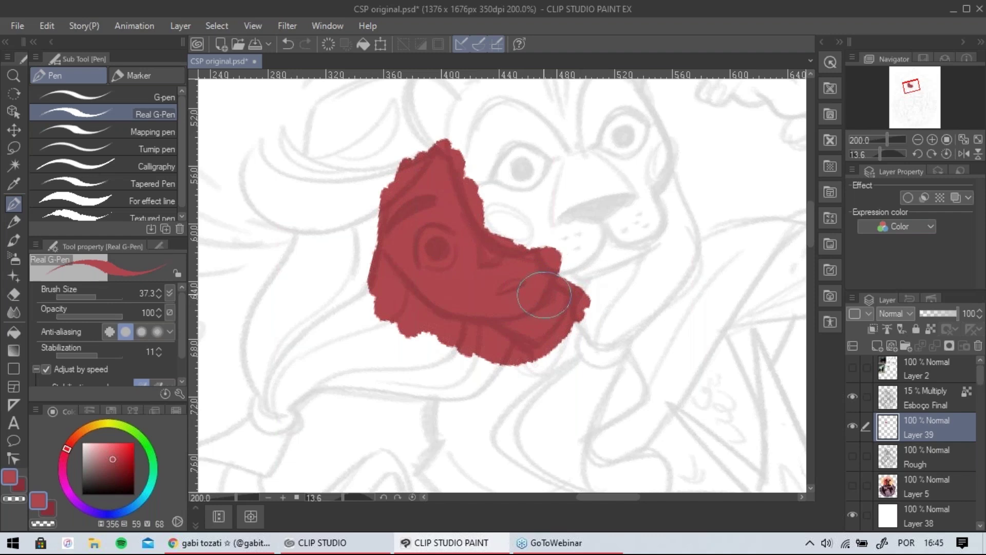
{"action": "key", "text": "shift+space"}
{"action": "left_click_drag", "start_coordinate": [579, 192], "coordinate": [637, 223]}
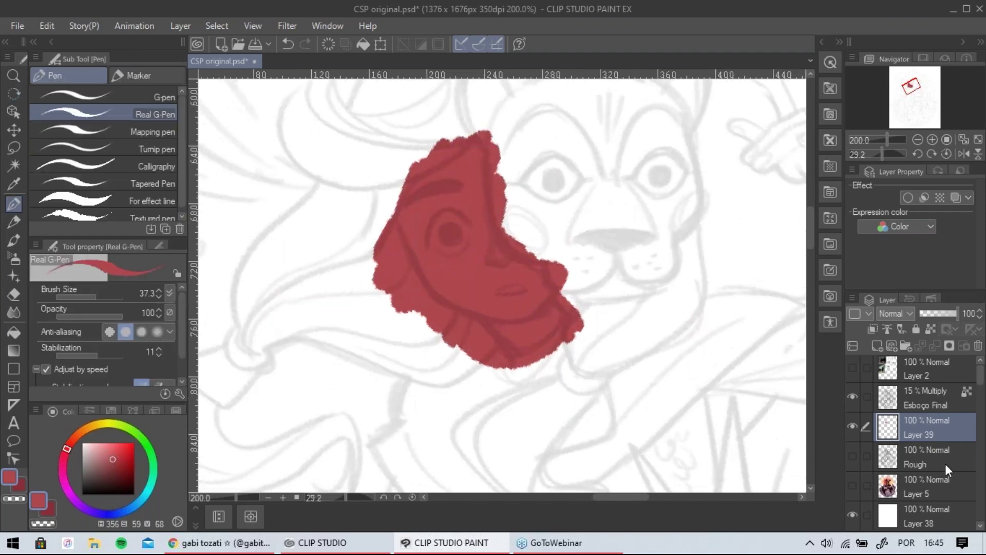
Add a new raster layer above Layer 39 and set the Real G-Pen to black with brush size 19.5.
{"action": "key", "text": "ctrl+shift+n"}
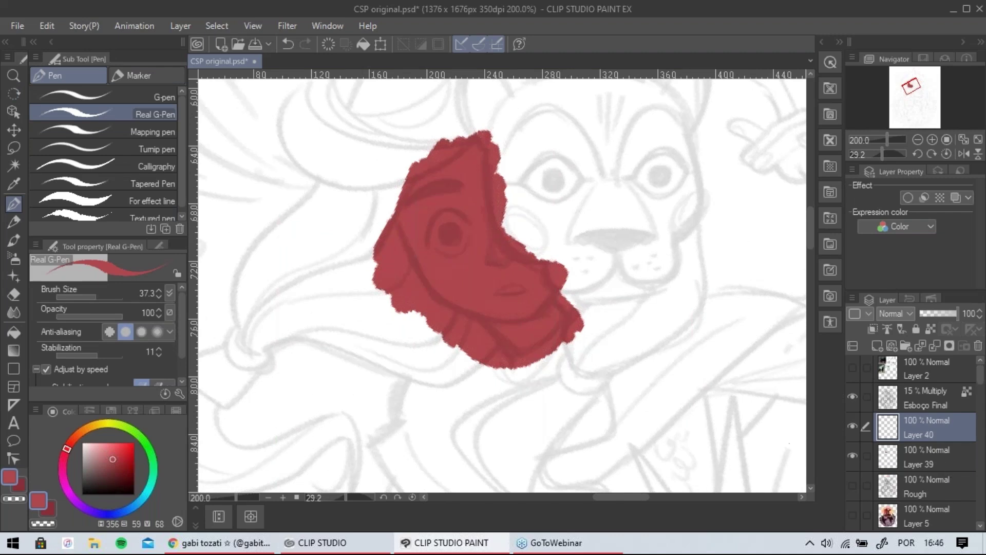
{"action": "left_click_drag", "start_coordinate": [109, 461], "coordinate": [81, 494]}
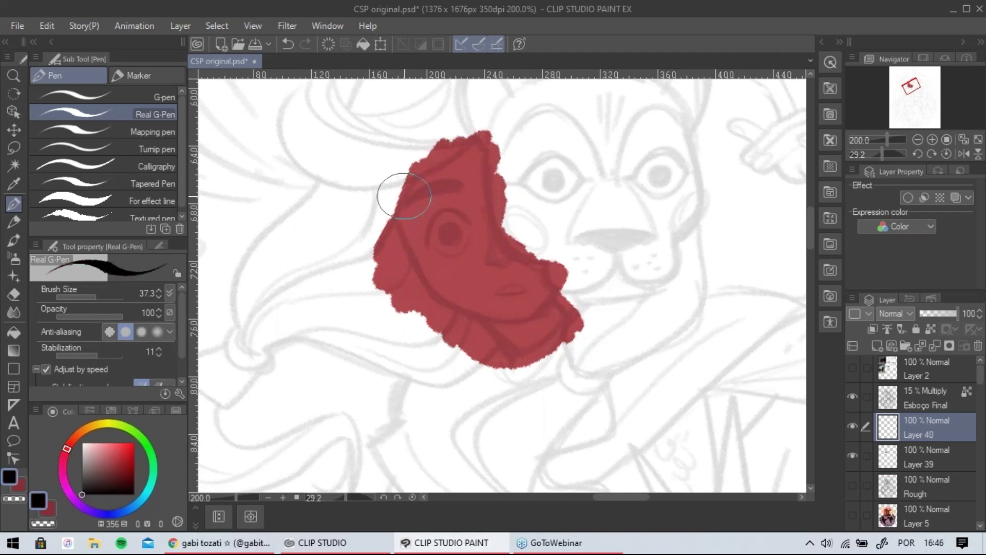
{"action": "left_click_drag", "start_coordinate": [409, 129], "coordinate": [272, 273]}
{"action": "key", "text": "ctrl+z"}
{"action": "left_click", "coordinate": [92, 298]}
Show Layer 5, sample the girl's orange-red hair colour from it, and hide Layer 5 again, returning to Layer 40.
{"action": "left_click", "coordinate": [852, 513]}
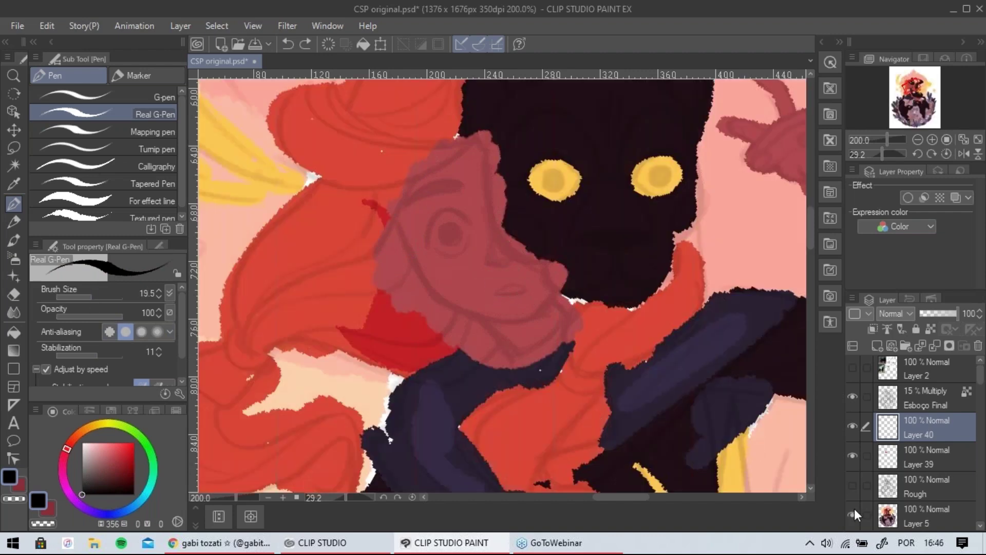
{"action": "left_click", "coordinate": [307, 282], "text": "alt"}
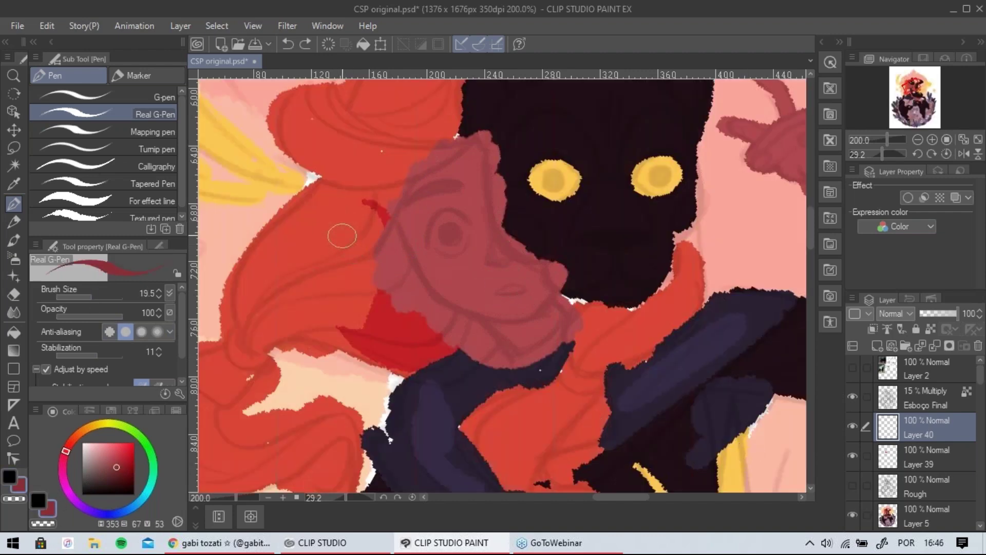
{"action": "left_click", "coordinate": [861, 517]}
{"action": "left_click", "coordinate": [853, 515]}
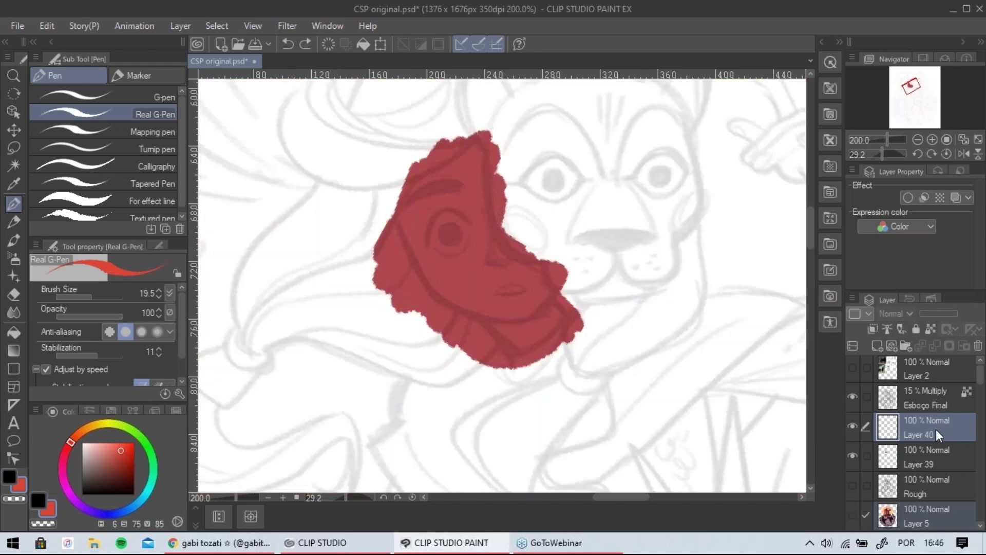
Try outlining the girl's hair and the side of her face with orange-red strokes on Layer 40, undoing each attempt.
{"action": "left_click_drag", "start_coordinate": [397, 156], "coordinate": [267, 262]}
{"action": "key", "text": "ctrl+z"}
{"action": "mouse_move", "coordinate": [322, 172]}
{"action": "left_mouse_down"}
{"action": "mouse_move", "coordinate": [370, 181]}
{"action": "mouse_move", "coordinate": [280, 308]}
{"action": "mouse_move", "coordinate": [283, 353]}
{"action": "left_mouse_up"}
{"action": "key", "text": "ctrl+z"}
{"action": "mouse_move", "coordinate": [389, 159]}
{"action": "left_mouse_down"}
{"action": "mouse_move", "coordinate": [300, 269]}
{"action": "mouse_move", "coordinate": [285, 342]}
{"action": "mouse_move", "coordinate": [385, 175]}
{"action": "mouse_move", "coordinate": [291, 358]}
{"action": "left_mouse_up"}
{"action": "key", "text": "ctrl+z"}
{"action": "left_click_drag", "start_coordinate": [462, 157], "coordinate": [374, 284]}
{"action": "key", "text": "ctrl+z"}
{"action": "mouse_move", "coordinate": [457, 306]}
{"action": "left_mouse_down"}
{"action": "mouse_move", "coordinate": [420, 209]}
{"action": "mouse_move", "coordinate": [448, 268]}
{"action": "left_mouse_up"}
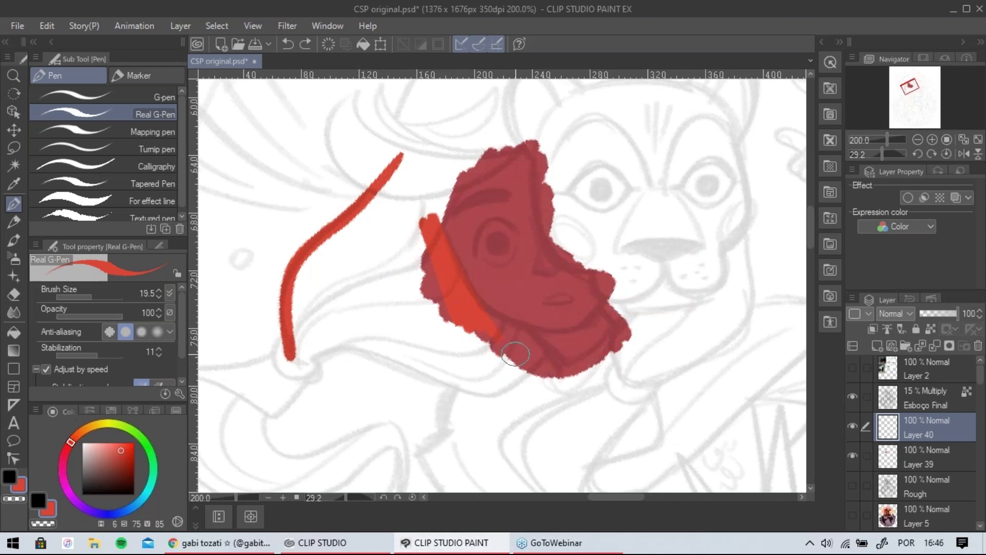
{"action": "key", "text": "ctrl+z"}
{"action": "mouse_move", "coordinate": [424, 217]}
{"action": "left_mouse_down"}
{"action": "mouse_move", "coordinate": [471, 354]}
{"action": "mouse_move", "coordinate": [451, 352]}
{"action": "left_mouse_up"}
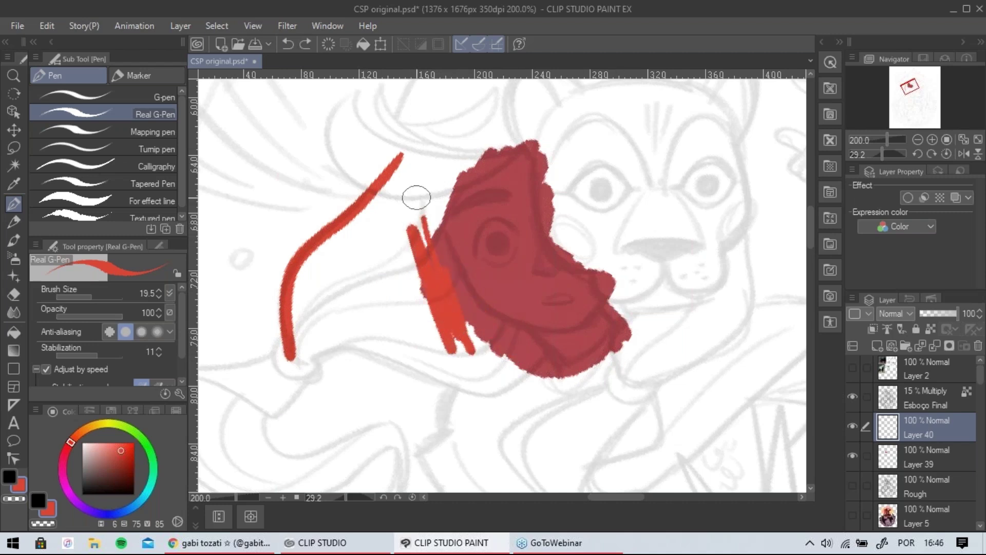
{"action": "key", "text": "ctrl+z"}
{"action": "key", "text": "ctrl+z"}
{"action": "key", "text": "ctrl+z"}
{"action": "key", "text": "ctrl+z"}
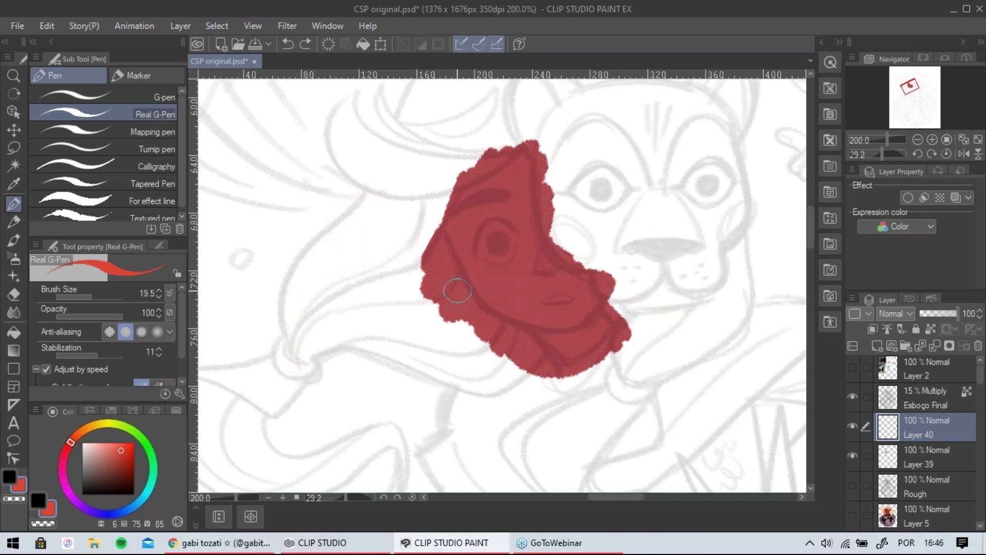
Draw a black line along the girl's cheek and jaw down to her neck on Layer 40, finishing with brush size 12.7.
{"action": "left_click", "coordinate": [11, 482]}
{"action": "mouse_move", "coordinate": [423, 215]}
{"action": "left_mouse_down"}
{"action": "mouse_move", "coordinate": [475, 315]}
{"action": "mouse_move", "coordinate": [438, 326]}
{"action": "mouse_move", "coordinate": [320, 271]}
{"action": "left_mouse_up"}
{"action": "key", "text": "ctrl+z"}
{"action": "scroll", "coordinate": [429, 243], "scroll_direction": "up", "scroll_amount": 2}
{"action": "left_click_drag", "start_coordinate": [310, 146], "coordinate": [409, 339]}
{"action": "mouse_move", "coordinate": [434, 363]}
{"action": "left_mouse_down"}
{"action": "mouse_move", "coordinate": [475, 378]}
{"action": "mouse_move", "coordinate": [415, 331]}
{"action": "mouse_move", "coordinate": [502, 368]}
{"action": "mouse_move", "coordinate": [554, 423]}
{"action": "left_mouse_up"}
{"action": "mouse_move", "coordinate": [460, 354]}
{"action": "left_mouse_down"}
{"action": "mouse_move", "coordinate": [434, 343]}
{"action": "mouse_move", "coordinate": [492, 360]}
{"action": "mouse_move", "coordinate": [404, 328]}
{"action": "mouse_move", "coordinate": [476, 363]}
{"action": "mouse_move", "coordinate": [433, 337]}
{"action": "mouse_move", "coordinate": [496, 361]}
{"action": "mouse_move", "coordinate": [451, 352]}
{"action": "left_mouse_up"}
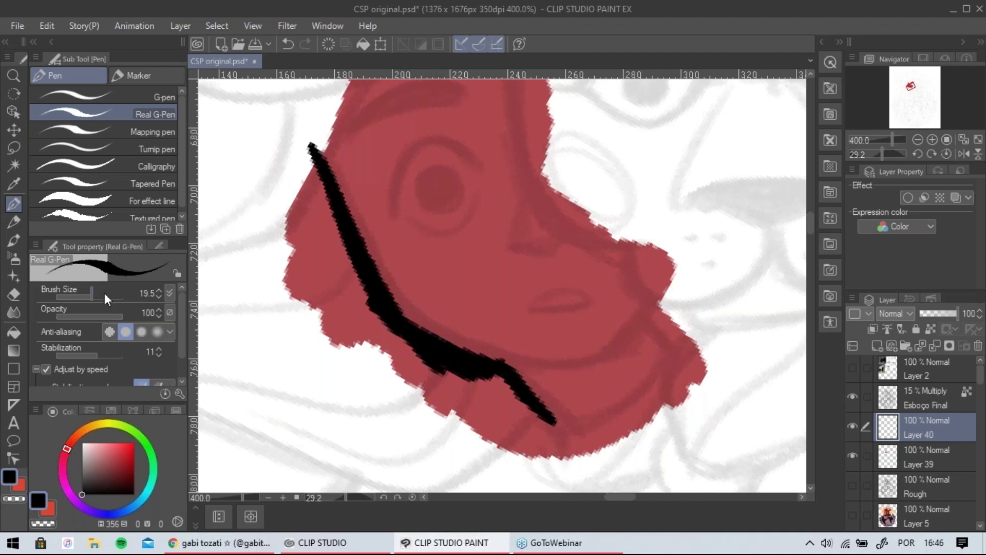
{"action": "left_click", "coordinate": [88, 297]}
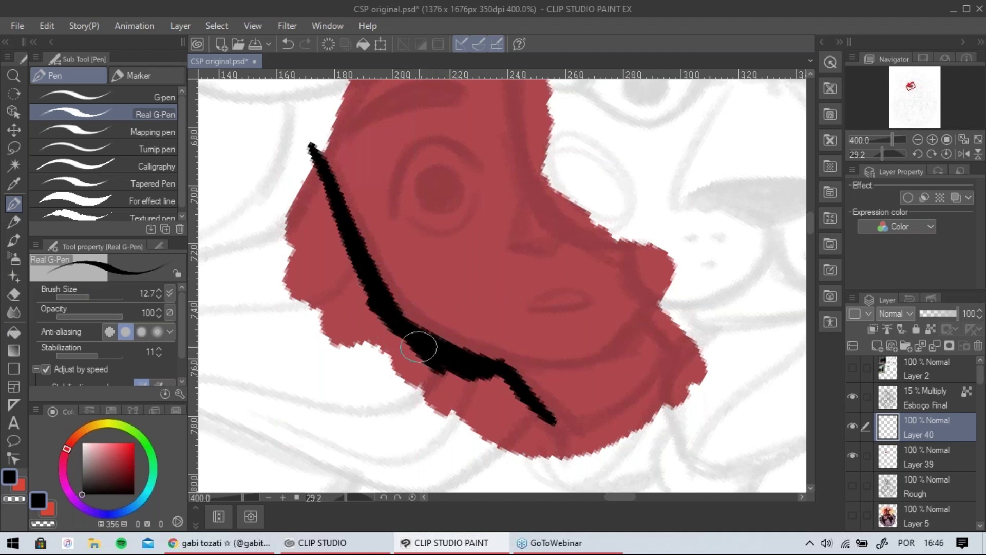
{"action": "left_click_drag", "start_coordinate": [480, 350], "coordinate": [496, 358]}
{"action": "left_click_drag", "start_coordinate": [527, 395], "coordinate": [534, 403]}
Try the Real G-Pen with the third anti-aliasing level in a test stroke over the girl's face and undo it.
{"action": "left_click", "coordinate": [12, 293]}
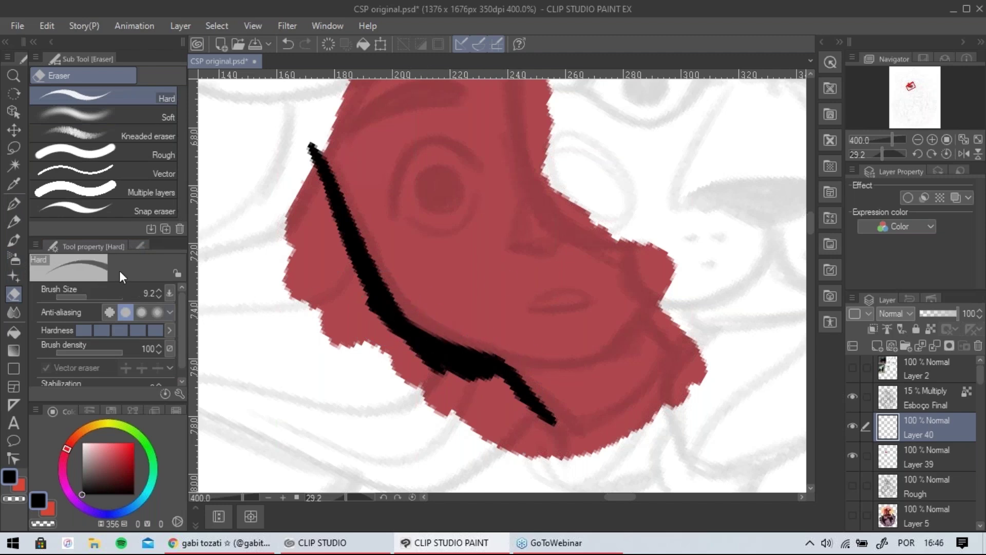
{"action": "left_click", "coordinate": [12, 205]}
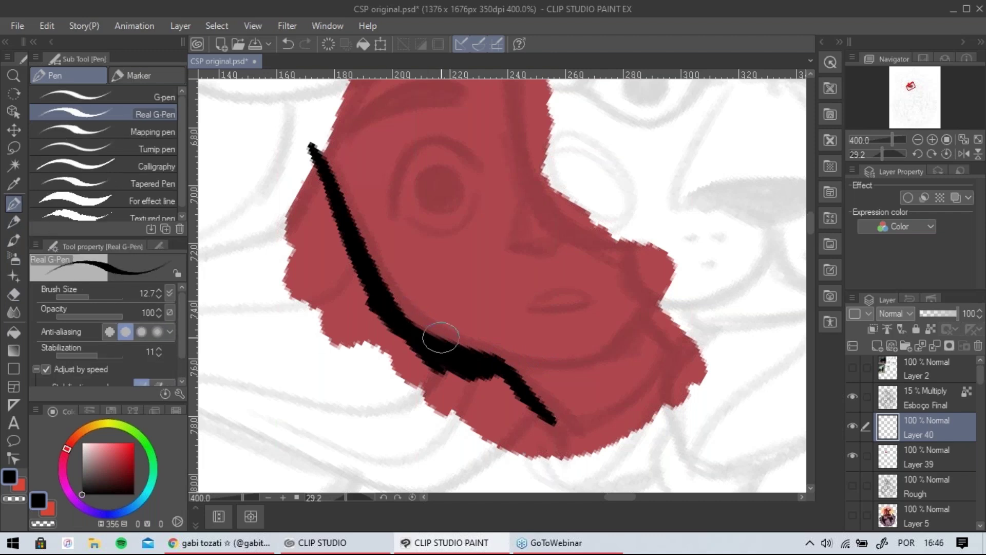
{"action": "left_click", "coordinate": [141, 331]}
{"action": "mouse_move", "coordinate": [465, 210]}
{"action": "left_mouse_down"}
{"action": "mouse_move", "coordinate": [515, 265]}
{"action": "mouse_move", "coordinate": [472, 265]}
{"action": "left_mouse_up"}
{"action": "key", "text": "ctrl+z"}
Compare two anti-aliasing levels by painting large black test blobs beside the girl's face at brush size 121.8, and undo both.
{"action": "scroll", "coordinate": [398, 215], "scroll_direction": "down", "scroll_amount": 3}
{"action": "left_click_drag", "start_coordinate": [415, 297], "coordinate": [488, 314]}
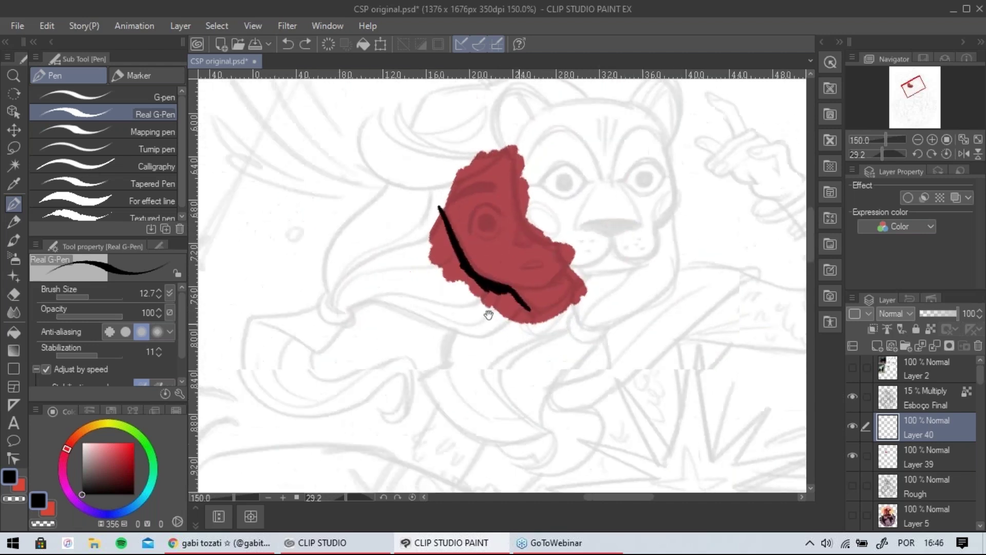
{"action": "scroll", "coordinate": [488, 315], "scroll_direction": "up", "scroll_amount": 1}
{"action": "left_click", "coordinate": [104, 297]}
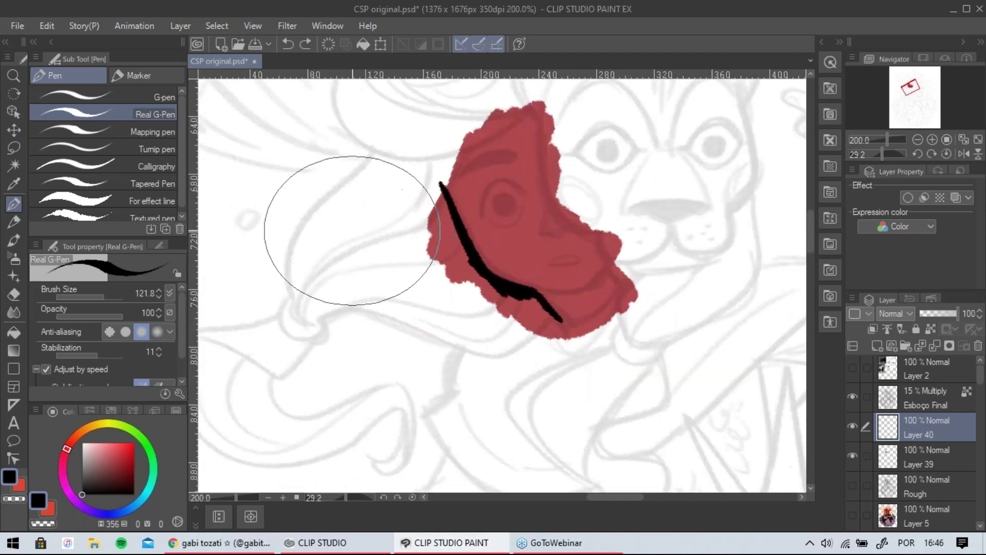
{"action": "left_click_drag", "start_coordinate": [327, 246], "coordinate": [355, 233]}
{"action": "left_click_drag", "start_coordinate": [329, 329], "coordinate": [349, 354]}
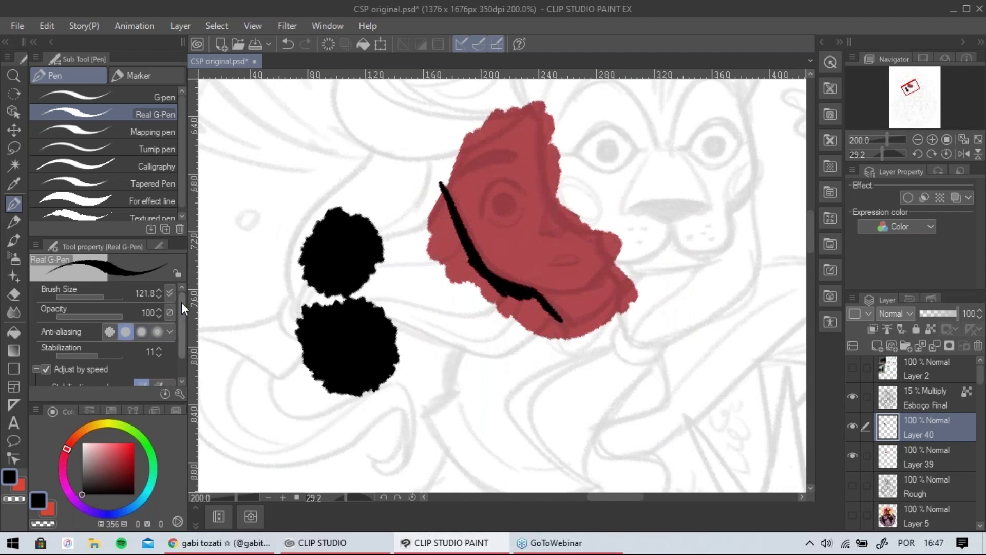
{"action": "left_click_drag", "start_coordinate": [184, 335], "coordinate": [186, 329]}
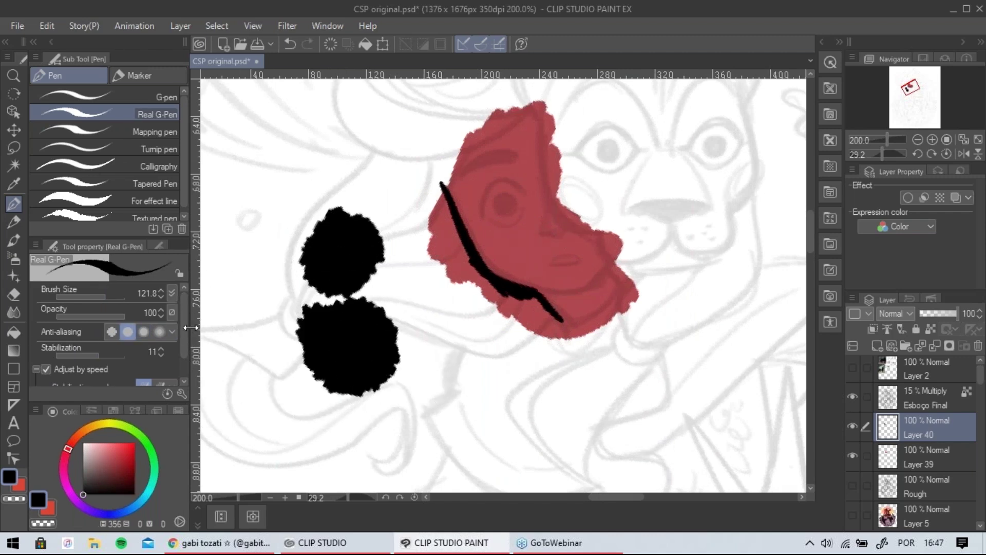
{"action": "key", "text": "ctrl+z"}
{"action": "key", "text": "ctrl+z"}
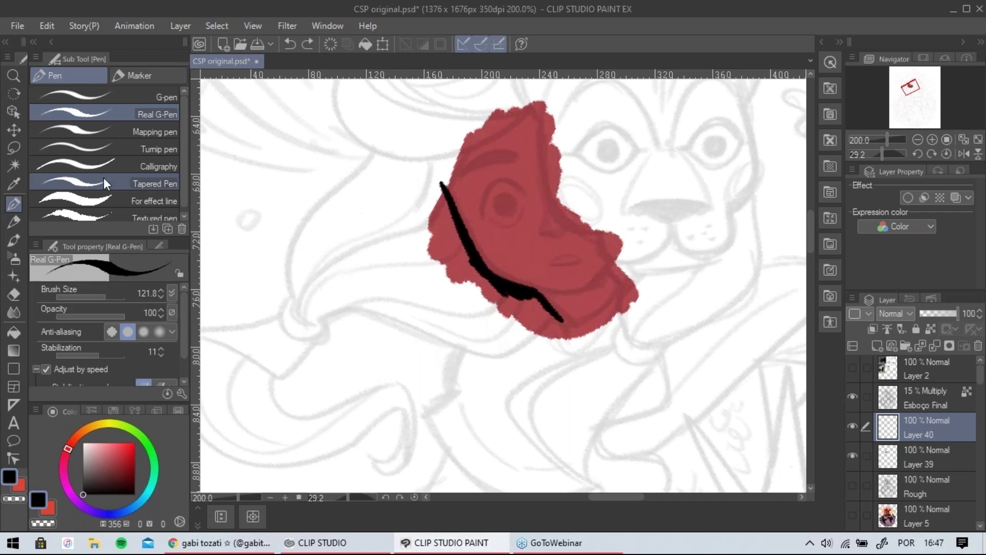
Scribble black test strokes beside the girl's face with the Design pencil at size 6.0, comparing different anti-aliasing levels.
{"action": "left_click", "coordinate": [14, 222]}
{"action": "mouse_move", "coordinate": [319, 208]}
{"action": "left_mouse_down"}
{"action": "mouse_move", "coordinate": [342, 266]}
{"action": "mouse_move", "coordinate": [384, 257]}
{"action": "mouse_move", "coordinate": [342, 259]}
{"action": "mouse_move", "coordinate": [311, 291]}
{"action": "left_mouse_up"}
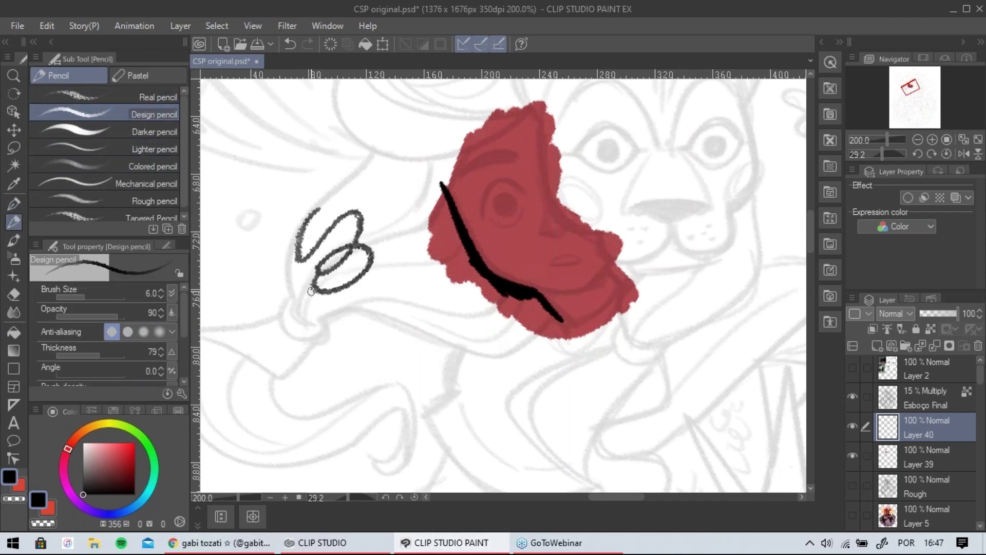
{"action": "mouse_move", "coordinate": [383, 284]}
{"action": "left_mouse_down"}
{"action": "mouse_move", "coordinate": [396, 320]}
{"action": "mouse_move", "coordinate": [389, 358]}
{"action": "mouse_move", "coordinate": [350, 372]}
{"action": "left_mouse_up"}
{"action": "left_click", "coordinate": [144, 332]}
{"action": "mouse_move", "coordinate": [296, 317]}
{"action": "left_mouse_down"}
{"action": "mouse_move", "coordinate": [278, 373]}
{"action": "mouse_move", "coordinate": [246, 326]}
{"action": "left_mouse_up"}
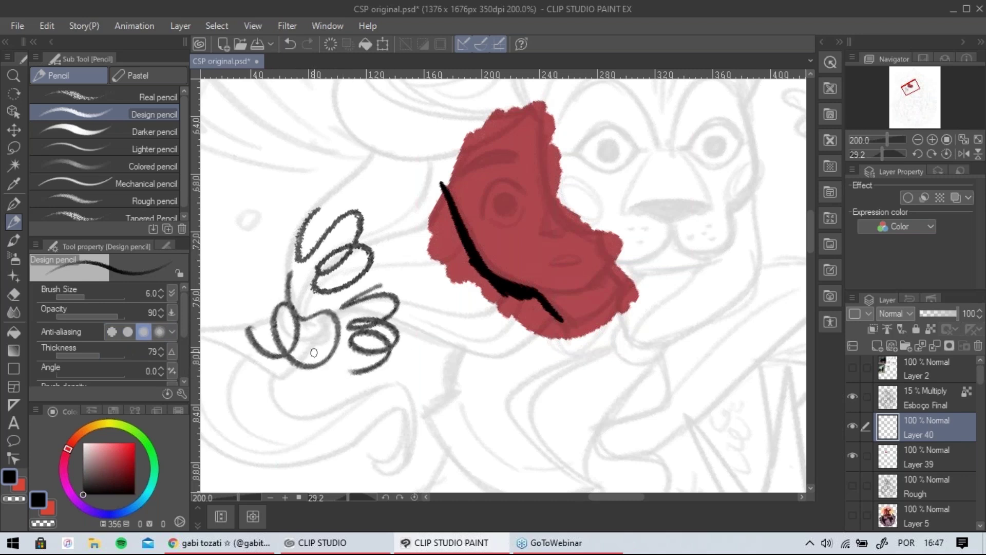
{"action": "mouse_move", "coordinate": [296, 149]}
{"action": "left_mouse_down"}
{"action": "mouse_move", "coordinate": [313, 163]}
{"action": "mouse_move", "coordinate": [276, 223]}
{"action": "left_mouse_up"}
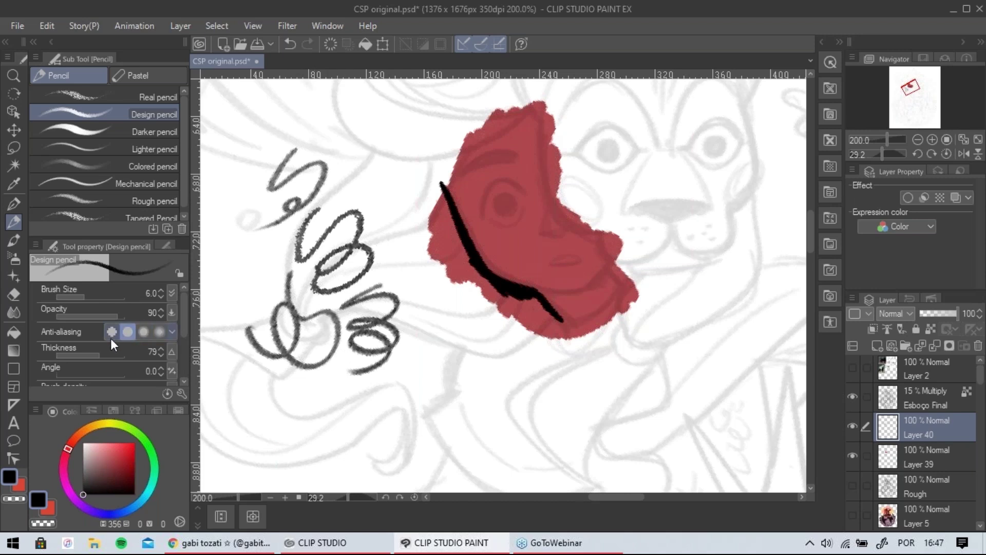
Test the Design pencil without anti-aliasing by scribbling beside the girl's face, removing each scribble again.
{"action": "mouse_move", "coordinate": [383, 157]}
{"action": "left_mouse_down"}
{"action": "mouse_move", "coordinate": [417, 220]}
{"action": "mouse_move", "coordinate": [377, 231]}
{"action": "left_mouse_up"}
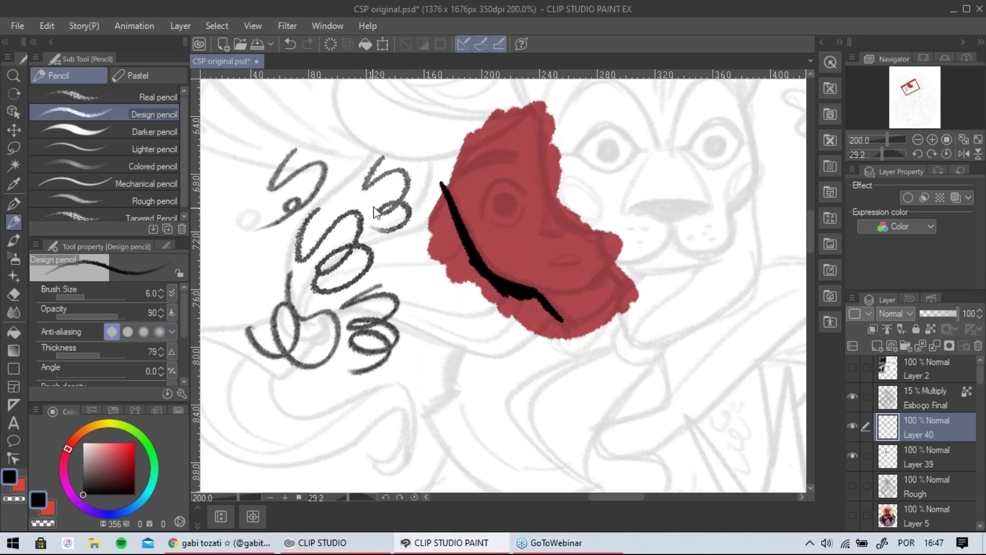
{"action": "key", "text": "ctrl+z"}
{"action": "left_click_drag", "start_coordinate": [373, 150], "coordinate": [373, 189]}
{"action": "key", "text": "ctrl+z"}
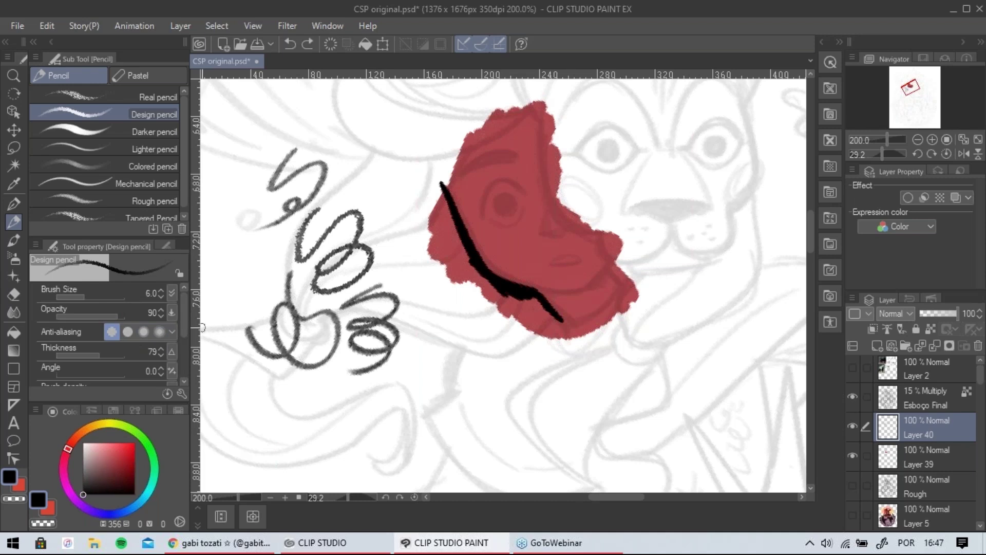
Undo the remaining pencil test scribbles beside the girl's face.
{"action": "key", "text": "ctrl+z"}
{"action": "key", "text": "ctrl+z"}
{"action": "key", "text": "ctrl+z"}
{"action": "key", "text": "ctrl+z"}
{"action": "key", "text": "ctrl+z"}
Paint a thick black hair edge along the girl's cheek and jaw with the Real G-Pen at brush size 20.4.
{"action": "left_click", "coordinate": [14, 204]}
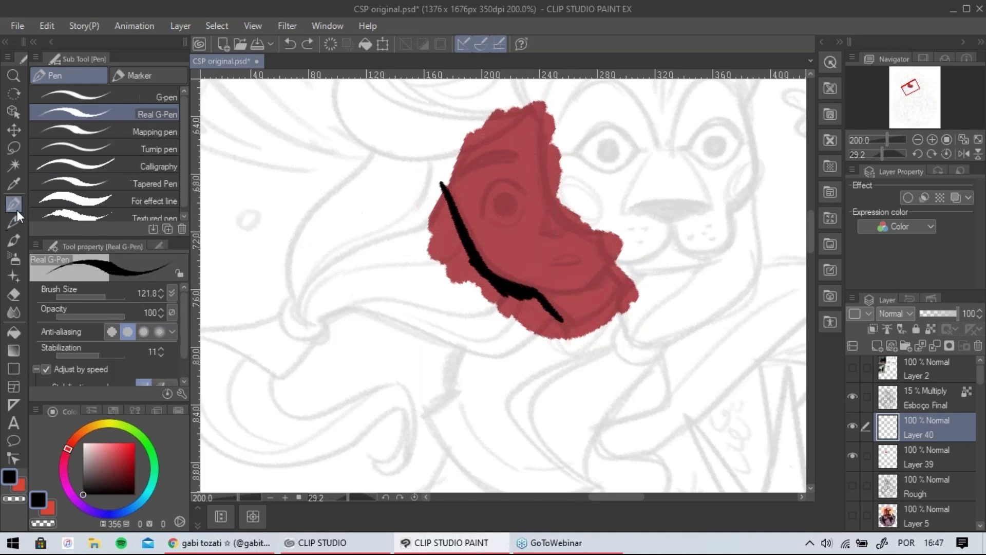
{"action": "left_click_drag", "start_coordinate": [368, 212], "coordinate": [305, 232]}
{"action": "scroll", "coordinate": [306, 232], "scroll_direction": "up", "scroll_amount": 2}
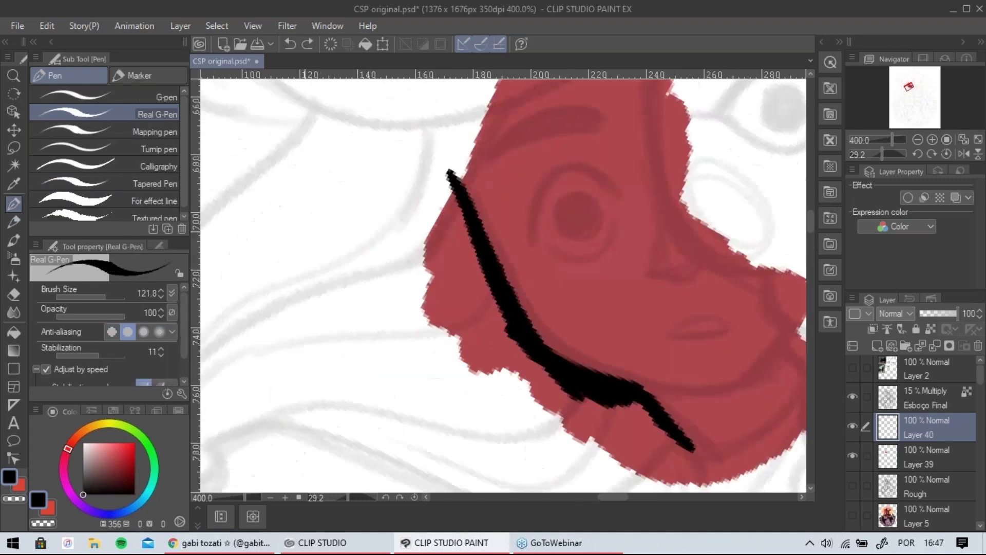
{"action": "left_click_drag", "start_coordinate": [409, 266], "coordinate": [231, 219]}
{"action": "left_click_drag", "start_coordinate": [102, 296], "coordinate": [92, 296]}
{"action": "mouse_move", "coordinate": [277, 152]}
{"action": "left_mouse_down"}
{"action": "mouse_move", "coordinate": [301, 249]}
{"action": "mouse_move", "coordinate": [396, 352]}
{"action": "mouse_move", "coordinate": [443, 358]}
{"action": "mouse_move", "coordinate": [468, 391]}
{"action": "mouse_move", "coordinate": [460, 401]}
{"action": "mouse_move", "coordinate": [424, 354]}
{"action": "left_mouse_up"}
{"action": "scroll", "coordinate": [433, 408], "scroll_direction": "down", "scroll_amount": 2}
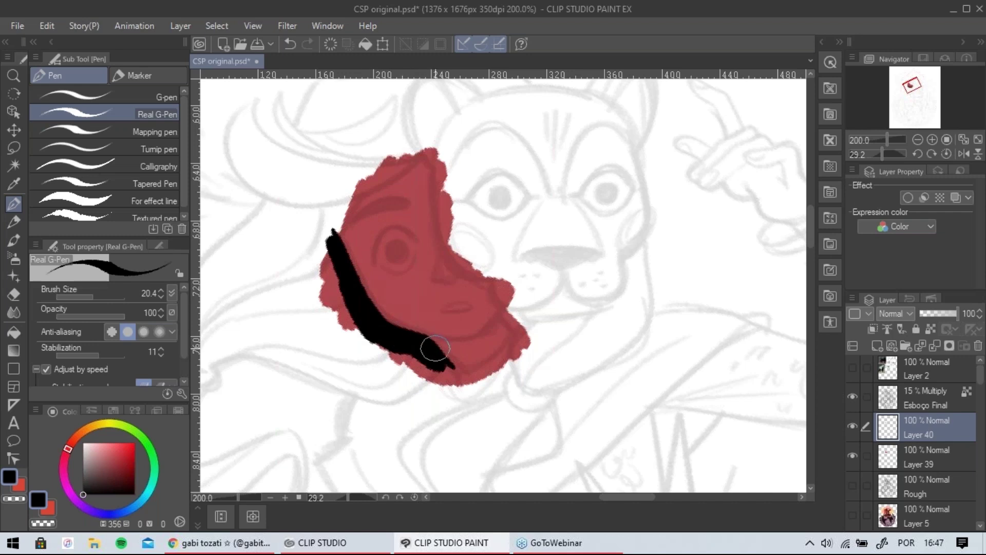
Paint the black hair mass over the girl's temple and across her forehead, redoing strokes that miss the sketch.
{"action": "left_click_drag", "start_coordinate": [440, 262], "coordinate": [478, 284]}
{"action": "left_click_drag", "start_coordinate": [406, 172], "coordinate": [317, 278]}
{"action": "key", "text": "ctrl+z"}
{"action": "mouse_move", "coordinate": [407, 171]}
{"action": "left_mouse_down"}
{"action": "mouse_move", "coordinate": [316, 277]}
{"action": "mouse_move", "coordinate": [302, 273]}
{"action": "mouse_move", "coordinate": [402, 194]}
{"action": "mouse_move", "coordinate": [322, 290]}
{"action": "left_mouse_up"}
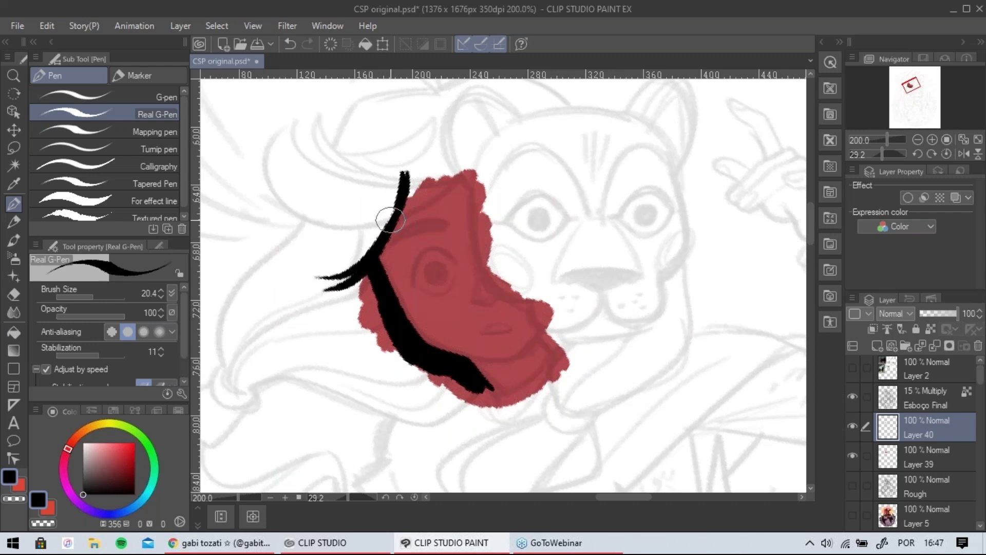
{"action": "mouse_move", "coordinate": [473, 162]}
{"action": "left_mouse_down"}
{"action": "mouse_move", "coordinate": [436, 202]}
{"action": "mouse_move", "coordinate": [320, 232]}
{"action": "mouse_move", "coordinate": [471, 168]}
{"action": "mouse_move", "coordinate": [317, 230]}
{"action": "mouse_move", "coordinate": [438, 192]}
{"action": "mouse_move", "coordinate": [301, 236]}
{"action": "left_mouse_up"}
{"action": "key", "text": "ctrl+z"}
{"action": "key", "text": "ctrl+z"}
{"action": "mouse_move", "coordinate": [472, 145]}
{"action": "left_mouse_down"}
{"action": "mouse_move", "coordinate": [376, 203]}
{"action": "mouse_move", "coordinate": [439, 169]}
{"action": "mouse_move", "coordinate": [452, 179]}
{"action": "mouse_move", "coordinate": [481, 149]}
{"action": "mouse_move", "coordinate": [462, 146]}
{"action": "mouse_move", "coordinate": [350, 197]}
{"action": "mouse_move", "coordinate": [366, 218]}
{"action": "mouse_move", "coordinate": [454, 148]}
{"action": "mouse_move", "coordinate": [347, 243]}
{"action": "mouse_move", "coordinate": [347, 275]}
{"action": "mouse_move", "coordinate": [367, 234]}
{"action": "mouse_move", "coordinate": [341, 259]}
{"action": "left_mouse_up"}
Outline the outer and lower edges of the girl's hair in black, following the sketch.
{"action": "mouse_move", "coordinate": [421, 300]}
{"action": "left_mouse_down"}
{"action": "mouse_move", "coordinate": [446, 210]}
{"action": "mouse_move", "coordinate": [503, 264]}
{"action": "left_mouse_up"}
{"action": "left_click_drag", "start_coordinate": [410, 169], "coordinate": [303, 339]}
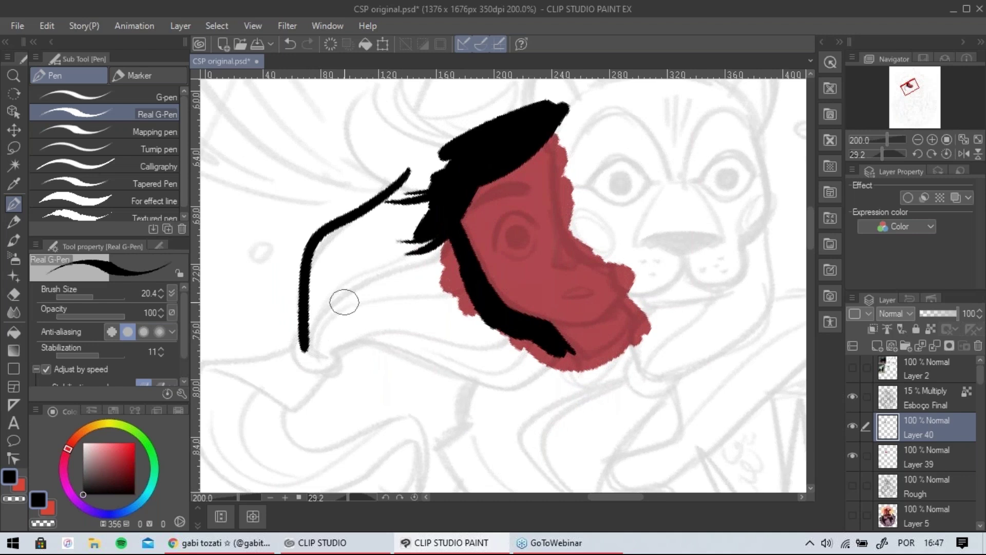
{"action": "key", "text": "ctrl+z"}
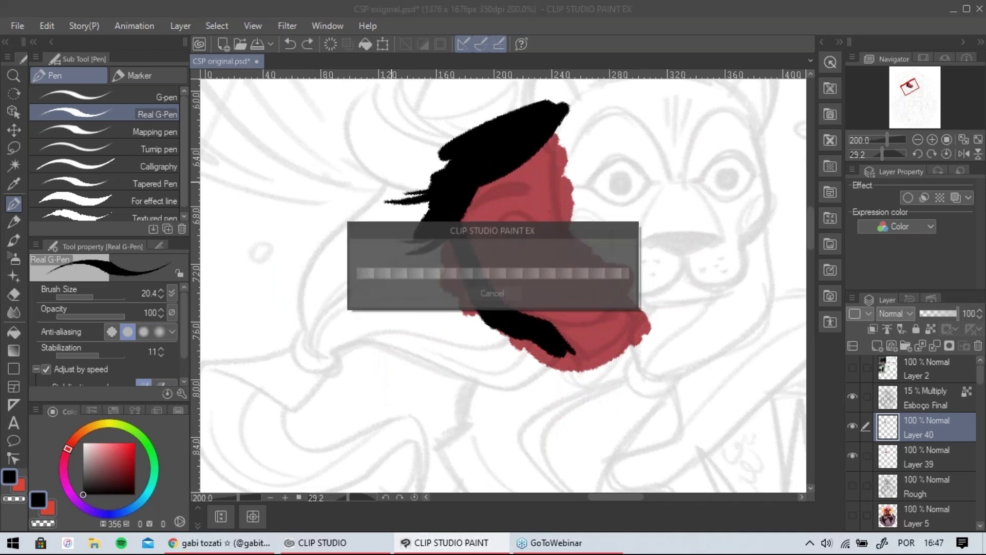
{"action": "mouse_move", "coordinate": [402, 167]}
{"action": "left_mouse_down"}
{"action": "mouse_move", "coordinate": [295, 282]}
{"action": "mouse_move", "coordinate": [299, 353]}
{"action": "mouse_move", "coordinate": [449, 369]}
{"action": "mouse_move", "coordinate": [543, 356]}
{"action": "mouse_move", "coordinate": [534, 370]}
{"action": "mouse_move", "coordinate": [502, 325]}
{"action": "mouse_move", "coordinate": [513, 380]}
{"action": "mouse_move", "coordinate": [526, 340]}
{"action": "mouse_move", "coordinate": [434, 361]}
{"action": "mouse_move", "coordinate": [337, 336]}
{"action": "left_mouse_up"}
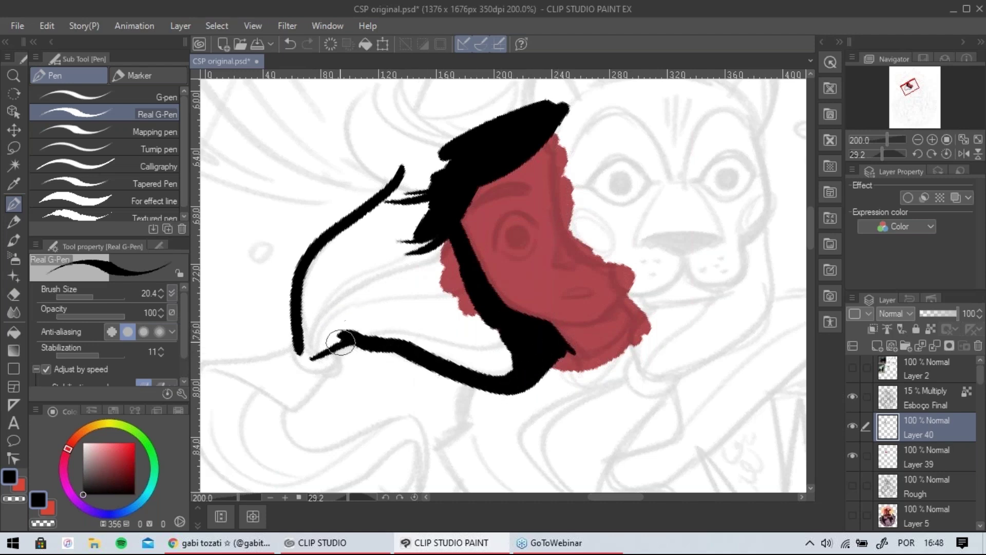
{"action": "key", "text": "ctrl+z"}
{"action": "left_click_drag", "start_coordinate": [407, 326], "coordinate": [431, 352]}
Fill the inside of the hair outline with solid black at brush size 52.1 and close the gaps at its crown.
{"action": "mouse_move", "coordinate": [371, 330]}
{"action": "left_mouse_down"}
{"action": "mouse_move", "coordinate": [415, 344]}
{"action": "mouse_move", "coordinate": [389, 324]}
{"action": "mouse_move", "coordinate": [510, 381]}
{"action": "mouse_move", "coordinate": [539, 369]}
{"action": "mouse_move", "coordinate": [520, 337]}
{"action": "mouse_move", "coordinate": [511, 353]}
{"action": "mouse_move", "coordinate": [439, 252]}
{"action": "mouse_move", "coordinate": [443, 272]}
{"action": "mouse_move", "coordinate": [439, 232]}
{"action": "mouse_move", "coordinate": [477, 312]}
{"action": "mouse_move", "coordinate": [458, 249]}
{"action": "mouse_move", "coordinate": [437, 228]}
{"action": "mouse_move", "coordinate": [446, 262]}
{"action": "left_mouse_up"}
{"action": "left_click_drag", "start_coordinate": [417, 218], "coordinate": [436, 269]}
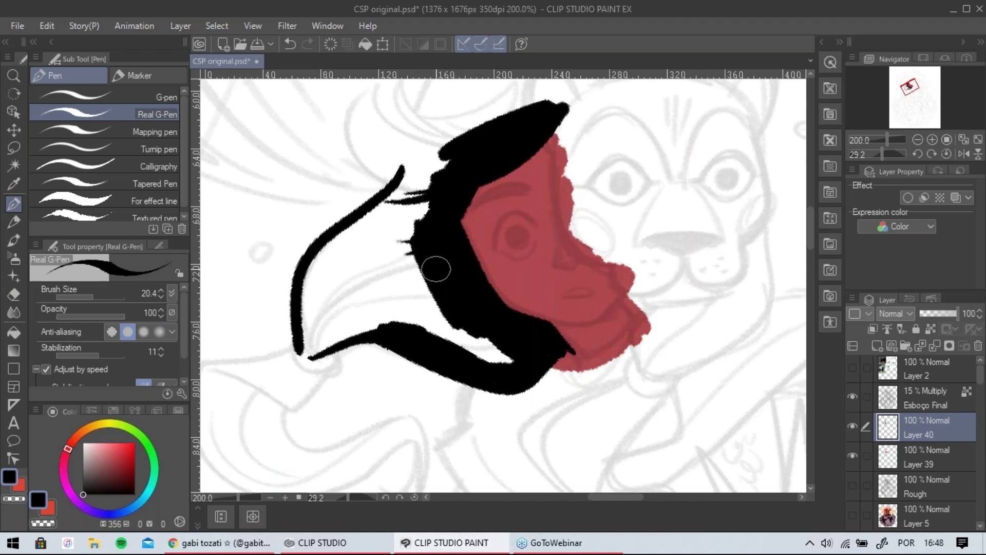
{"action": "mouse_move", "coordinate": [441, 334]}
{"action": "left_mouse_down"}
{"action": "mouse_move", "coordinate": [509, 358]}
{"action": "mouse_move", "coordinate": [434, 287]}
{"action": "mouse_move", "coordinate": [420, 188]}
{"action": "mouse_move", "coordinate": [430, 152]}
{"action": "mouse_move", "coordinate": [399, 233]}
{"action": "mouse_move", "coordinate": [395, 311]}
{"action": "mouse_move", "coordinate": [362, 288]}
{"action": "mouse_move", "coordinate": [315, 338]}
{"action": "mouse_move", "coordinate": [365, 318]}
{"action": "mouse_move", "coordinate": [410, 318]}
{"action": "mouse_move", "coordinate": [356, 266]}
{"action": "mouse_move", "coordinate": [379, 219]}
{"action": "mouse_move", "coordinate": [329, 244]}
{"action": "mouse_move", "coordinate": [305, 292]}
{"action": "mouse_move", "coordinate": [321, 315]}
{"action": "left_mouse_up"}
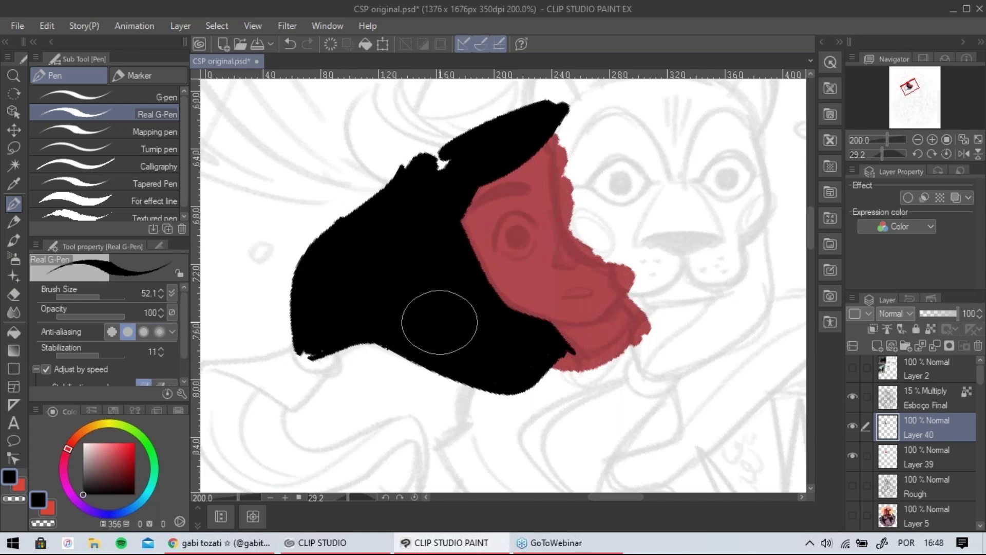
{"action": "scroll", "coordinate": [430, 315], "scroll_direction": "down", "scroll_amount": 1}
{"action": "left_click_drag", "start_coordinate": [473, 372], "coordinate": [456, 359]}
{"action": "mouse_move", "coordinate": [437, 215]}
{"action": "left_mouse_down"}
{"action": "mouse_move", "coordinate": [408, 198]}
{"action": "mouse_move", "coordinate": [378, 241]}
{"action": "left_mouse_up"}
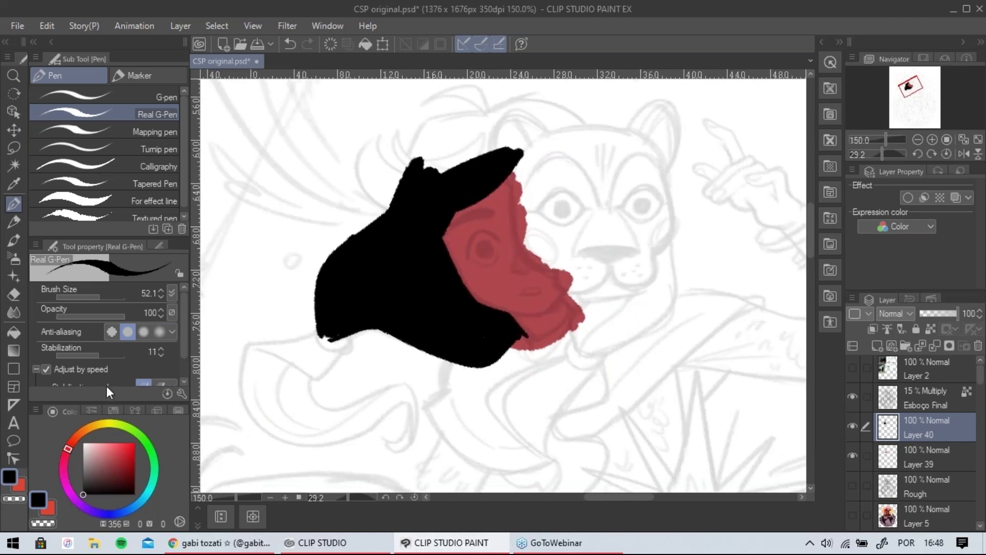
Lock the transparent pixels of Layer 40 and paint over the black hair in red at brush size 71.2.
{"action": "left_click_drag", "start_coordinate": [99, 297], "coordinate": [99, 298]}
{"action": "left_click", "coordinate": [930, 330]}
{"action": "left_click", "coordinate": [22, 482]}
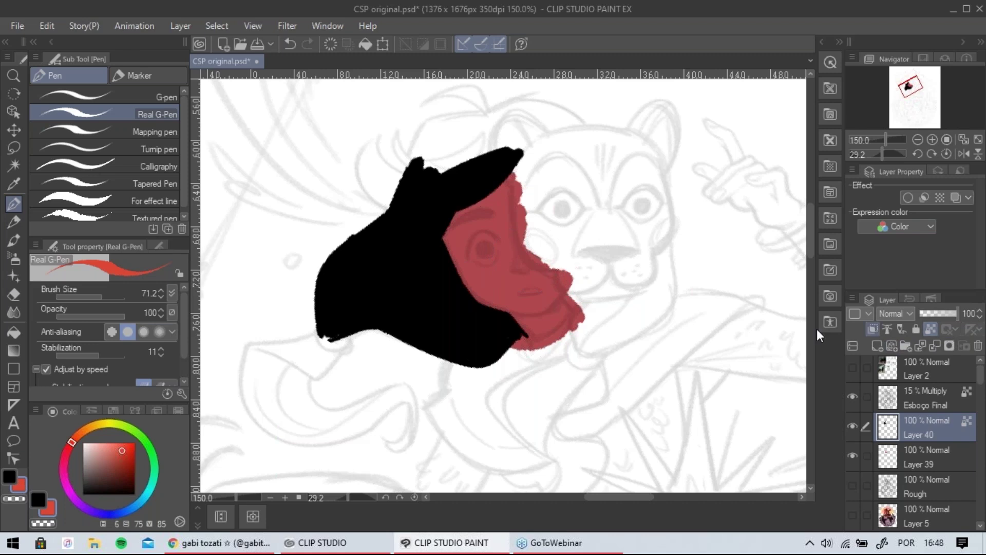
{"action": "mouse_move", "coordinate": [342, 221]}
{"action": "left_mouse_down"}
{"action": "mouse_move", "coordinate": [373, 364]}
{"action": "mouse_move", "coordinate": [364, 215]}
{"action": "left_mouse_up"}
{"action": "mouse_move", "coordinate": [385, 185]}
{"action": "left_mouse_down"}
{"action": "mouse_move", "coordinate": [424, 374]}
{"action": "mouse_move", "coordinate": [420, 156]}
{"action": "left_mouse_up"}
{"action": "left_click_drag", "start_coordinate": [442, 167], "coordinate": [444, 364]}
{"action": "left_click_drag", "start_coordinate": [475, 371], "coordinate": [469, 159]}
{"action": "left_click_drag", "start_coordinate": [498, 154], "coordinate": [513, 403]}
Undo the red hair strokes and try repainting the shape in red several times.
{"action": "key", "text": "ctrl+z"}
{"action": "key", "text": "ctrl+z"}
{"action": "key", "text": "ctrl+z"}
{"action": "key", "text": "ctrl+z"}
{"action": "key", "text": "ctrl+z"}
{"action": "key", "text": "ctrl+z"}
{"action": "key", "text": "ctrl+z"}
{"action": "left_click_drag", "start_coordinate": [345, 242], "coordinate": [339, 350]}
{"action": "mouse_move", "coordinate": [374, 348]}
{"action": "left_mouse_down"}
{"action": "mouse_move", "coordinate": [403, 142]}
{"action": "mouse_move", "coordinate": [426, 350]}
{"action": "left_mouse_up"}
{"action": "left_click_drag", "start_coordinate": [441, 154], "coordinate": [452, 359]}
{"action": "left_click_drag", "start_coordinate": [475, 146], "coordinate": [483, 410]}
{"action": "key", "text": "ctrl+z"}
{"action": "key", "text": "ctrl+z"}
{"action": "key", "text": "ctrl+z"}
{"action": "key", "text": "ctrl+z"}
{"action": "key", "text": "ctrl+z"}
{"action": "left_click_drag", "start_coordinate": [355, 236], "coordinate": [342, 336]}
{"action": "mouse_move", "coordinate": [379, 217]}
{"action": "left_mouse_down"}
{"action": "mouse_move", "coordinate": [367, 339]}
{"action": "mouse_move", "coordinate": [432, 375]}
{"action": "mouse_move", "coordinate": [501, 388]}
{"action": "mouse_move", "coordinate": [629, 328]}
{"action": "left_mouse_up"}
{"action": "key", "text": "ctrl+z"}
{"action": "left_click_drag", "start_coordinate": [313, 361], "coordinate": [348, 259]}
Redo the red strokes until the whole hair shape is coloured red.
{"action": "key", "text": "ctrl+y"}
{"action": "key", "text": "ctrl+y"}
{"action": "key", "text": "ctrl+y"}
{"action": "key", "text": "ctrl+y"}
{"action": "key", "text": "ctrl+y"}
{"action": "key", "text": "ctrl+y"}
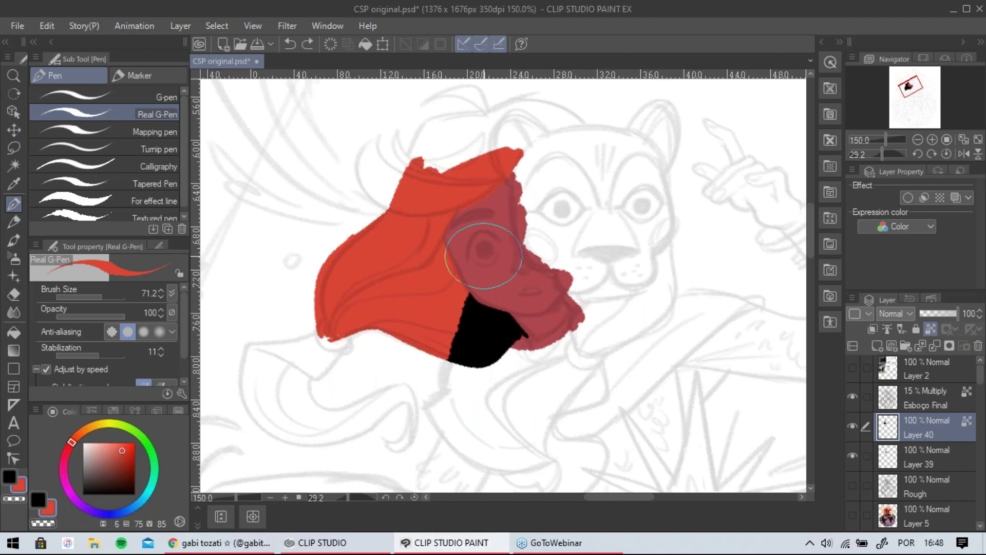
{"action": "key", "text": "ctrl+y"}
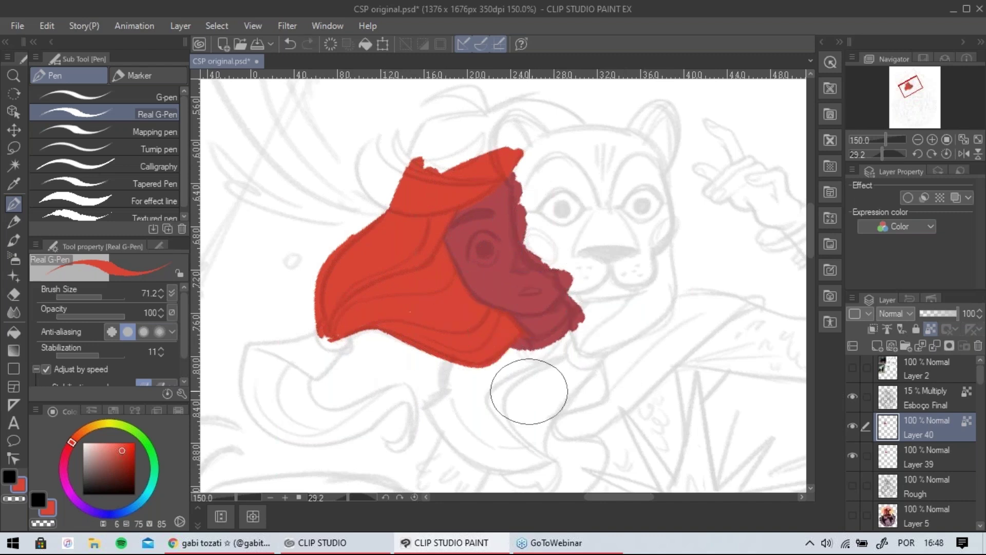
Add a new layer above the red hair, choose black, and try a stroke beside the face at brush size 57.8.
{"action": "left_click_drag", "start_coordinate": [100, 296], "coordinate": [110, 296]}
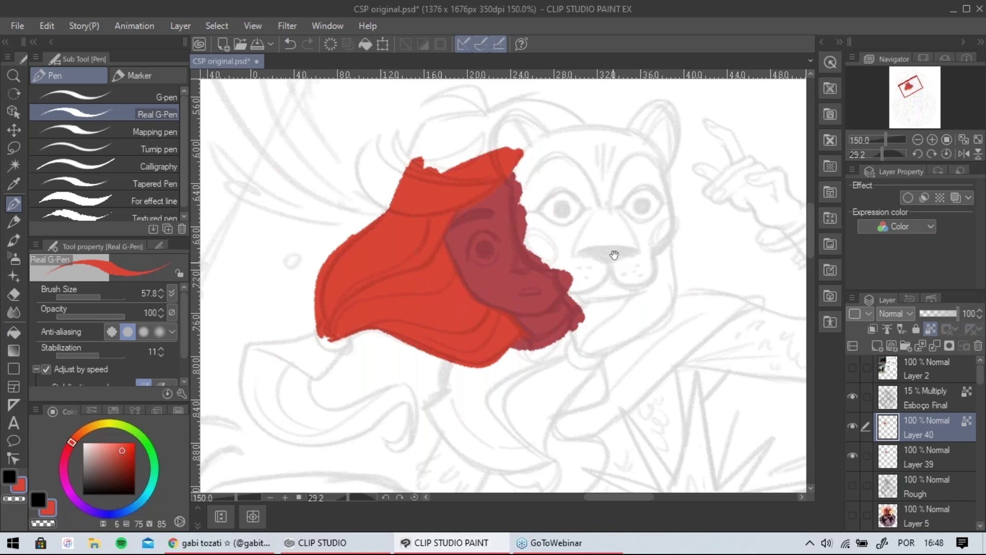
{"action": "left_click_drag", "start_coordinate": [603, 261], "coordinate": [549, 279]}
{"action": "key", "text": "ctrl+shift+n"}
{"action": "left_click", "coordinate": [83, 493]}
{"action": "left_click_drag", "start_coordinate": [460, 189], "coordinate": [506, 287]}
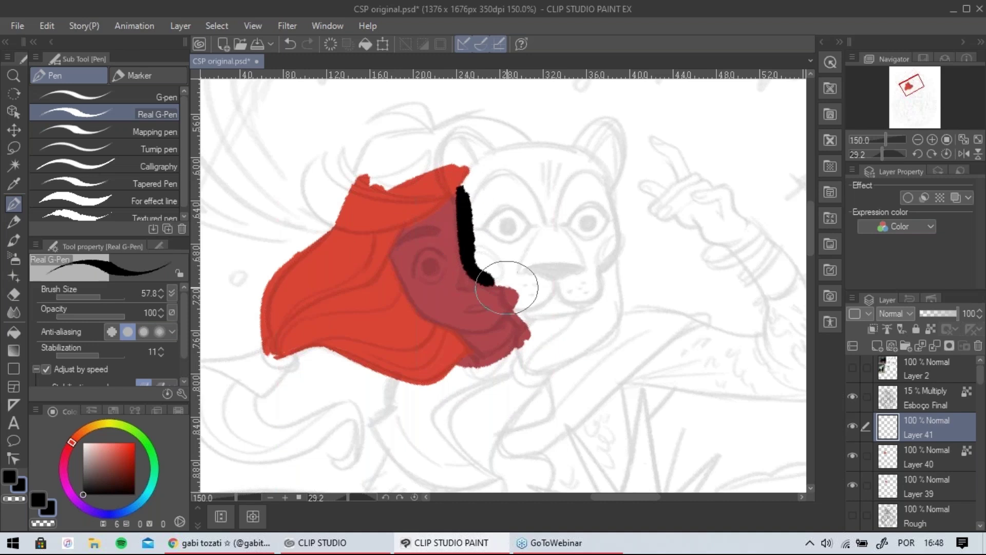
{"action": "key", "text": "ctrl+z"}
Block in the big cat's head with ears and muzzle in solid black at brush size 52.1.
{"action": "left_click", "coordinate": [99, 298]}
{"action": "mouse_move", "coordinate": [467, 192]}
{"action": "left_mouse_down"}
{"action": "mouse_move", "coordinate": [488, 270]}
{"action": "mouse_move", "coordinate": [522, 289]}
{"action": "mouse_move", "coordinate": [460, 238]}
{"action": "mouse_move", "coordinate": [477, 197]}
{"action": "mouse_move", "coordinate": [485, 247]}
{"action": "mouse_move", "coordinate": [504, 216]}
{"action": "left_mouse_up"}
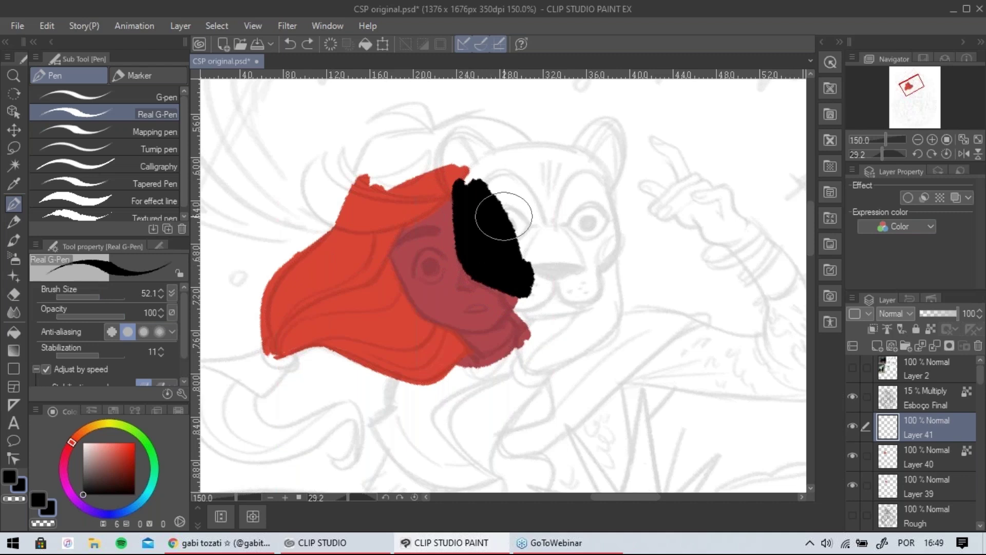
{"action": "mouse_move", "coordinate": [504, 215]}
{"action": "left_mouse_down"}
{"action": "mouse_move", "coordinate": [469, 154]}
{"action": "mouse_move", "coordinate": [467, 125]}
{"action": "mouse_move", "coordinate": [467, 194]}
{"action": "left_mouse_up"}
{"action": "mouse_move", "coordinate": [506, 151]}
{"action": "left_mouse_down"}
{"action": "mouse_move", "coordinate": [591, 157]}
{"action": "mouse_move", "coordinate": [543, 173]}
{"action": "mouse_move", "coordinate": [568, 220]}
{"action": "mouse_move", "coordinate": [583, 158]}
{"action": "mouse_move", "coordinate": [580, 172]}
{"action": "mouse_move", "coordinate": [599, 159]}
{"action": "mouse_move", "coordinate": [596, 192]}
{"action": "mouse_move", "coordinate": [603, 137]}
{"action": "mouse_move", "coordinate": [607, 194]}
{"action": "mouse_move", "coordinate": [565, 134]}
{"action": "mouse_move", "coordinate": [570, 183]}
{"action": "mouse_move", "coordinate": [544, 177]}
{"action": "mouse_move", "coordinate": [539, 154]}
{"action": "mouse_move", "coordinate": [484, 205]}
{"action": "mouse_move", "coordinate": [489, 232]}
{"action": "mouse_move", "coordinate": [516, 218]}
{"action": "mouse_move", "coordinate": [550, 225]}
{"action": "mouse_move", "coordinate": [501, 218]}
{"action": "mouse_move", "coordinate": [528, 252]}
{"action": "left_mouse_up"}
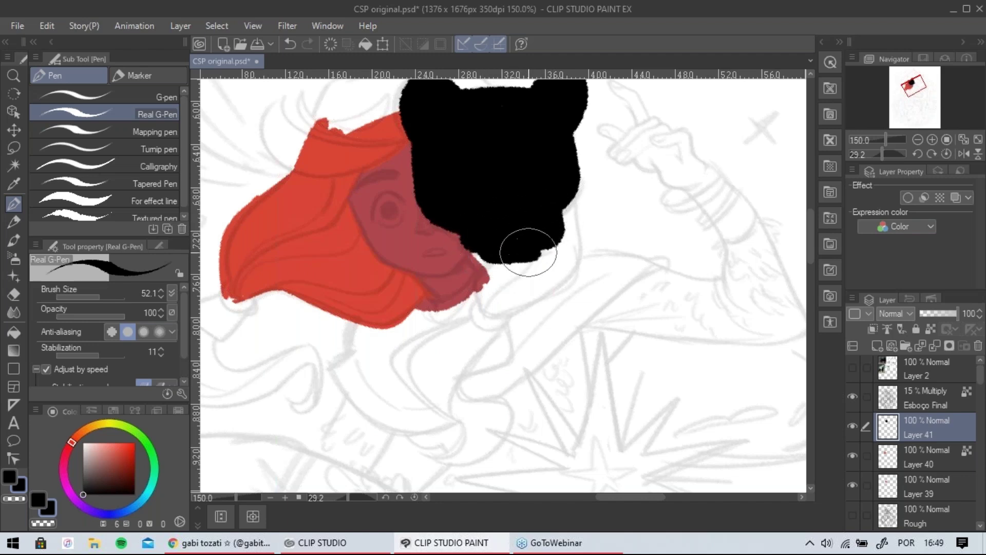
{"action": "left_click_drag", "start_coordinate": [626, 196], "coordinate": [660, 302]}
{"action": "left_click_drag", "start_coordinate": [502, 333], "coordinate": [538, 340]}
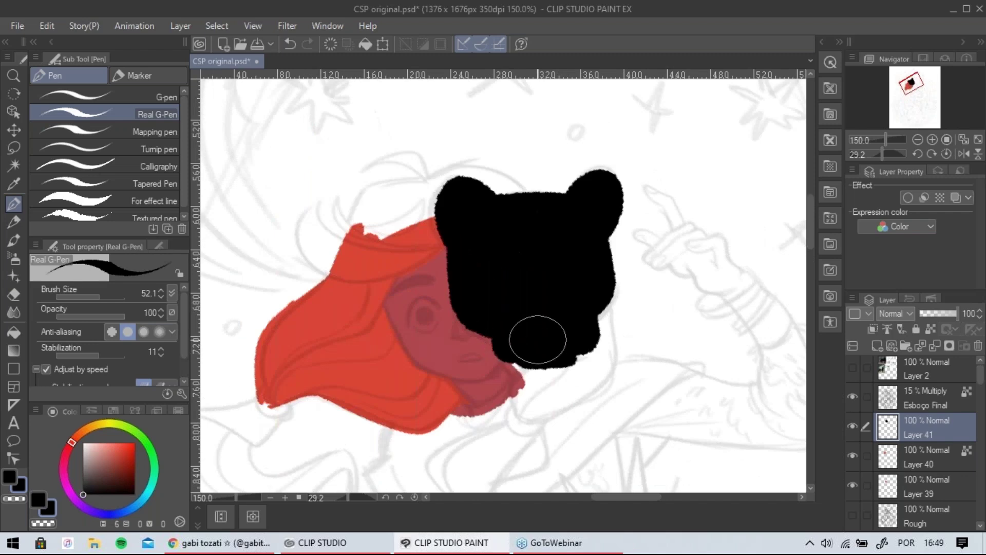
{"action": "scroll", "coordinate": [604, 195], "scroll_direction": "down", "scroll_amount": 2}
{"action": "scroll", "coordinate": [604, 196], "scroll_direction": "up", "scroll_amount": 1}
{"action": "mouse_move", "coordinate": [608, 311]}
{"action": "left_mouse_down"}
{"action": "mouse_move", "coordinate": [584, 313]}
{"action": "mouse_move", "coordinate": [575, 249]}
{"action": "mouse_move", "coordinate": [538, 196]}
{"action": "left_mouse_up"}
{"action": "key", "text": "shift+space"}
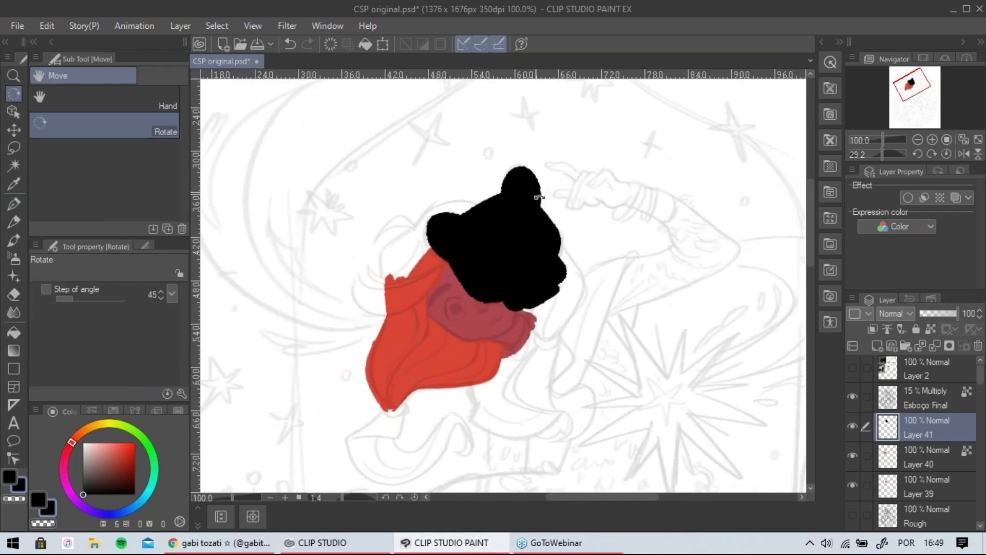
{"action": "left_click_drag", "start_coordinate": [619, 251], "coordinate": [571, 210]}
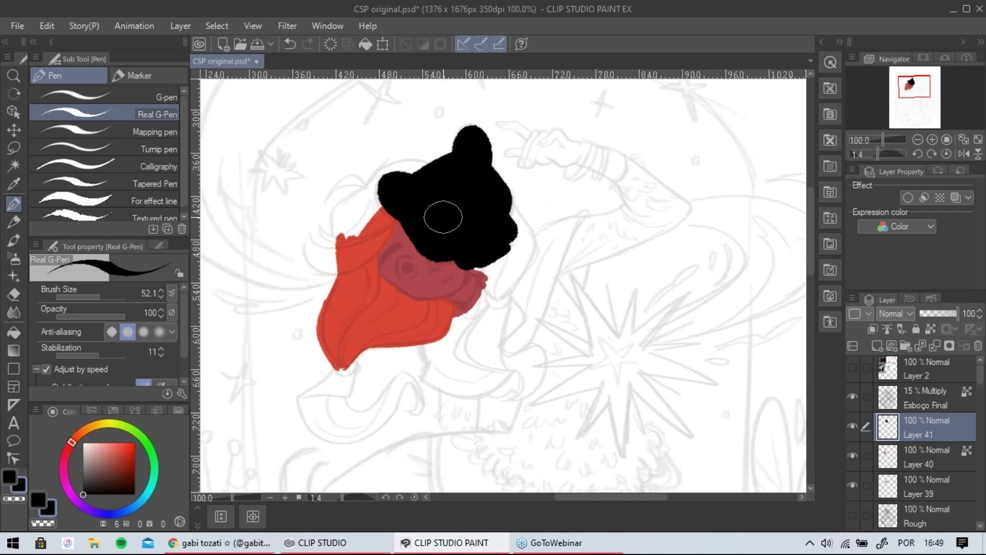
{"action": "key", "text": "shift+space"}
{"action": "mouse_move", "coordinate": [579, 165]}
{"action": "left_mouse_down"}
{"action": "mouse_move", "coordinate": [631, 181]}
{"action": "mouse_move", "coordinate": [538, 224]}
{"action": "left_mouse_up"}
{"action": "left_click_drag", "start_coordinate": [457, 225], "coordinate": [529, 243]}
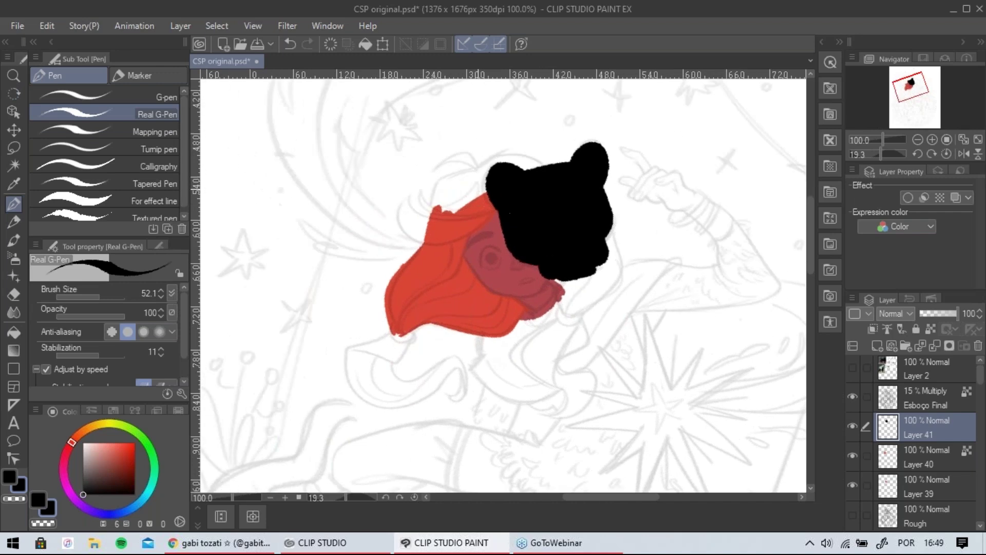
Set the brush size to 30.9 and add a new layer directly above Layer 39, which holds the face colour.
{"action": "scroll", "coordinate": [478, 188], "scroll_direction": "up", "scroll_amount": 2}
{"action": "left_click_drag", "start_coordinate": [442, 305], "coordinate": [354, 249]}
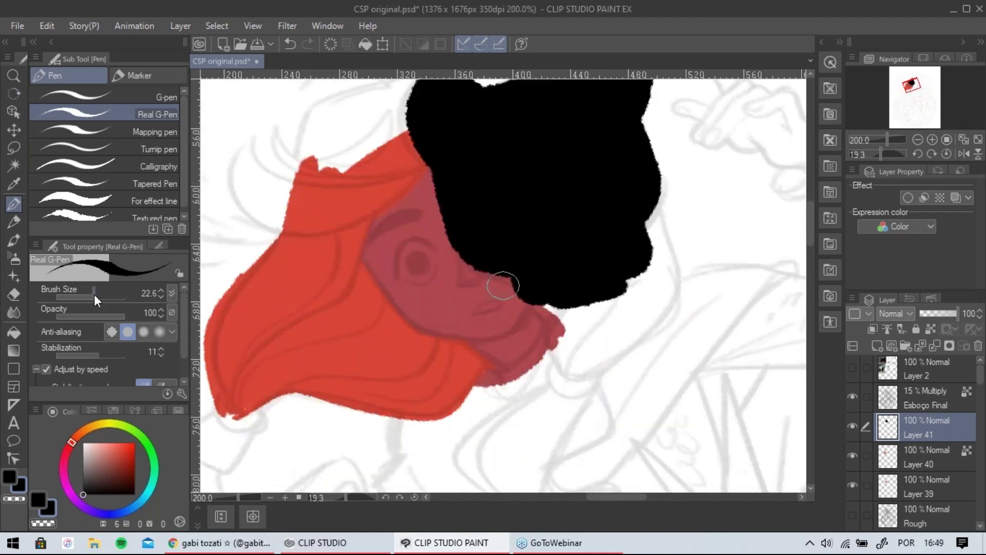
{"action": "left_click_drag", "start_coordinate": [94, 294], "coordinate": [97, 297]}
{"action": "left_click", "coordinate": [853, 485]}
{"action": "left_click", "coordinate": [852, 485]}
{"action": "left_click", "coordinate": [924, 492]}
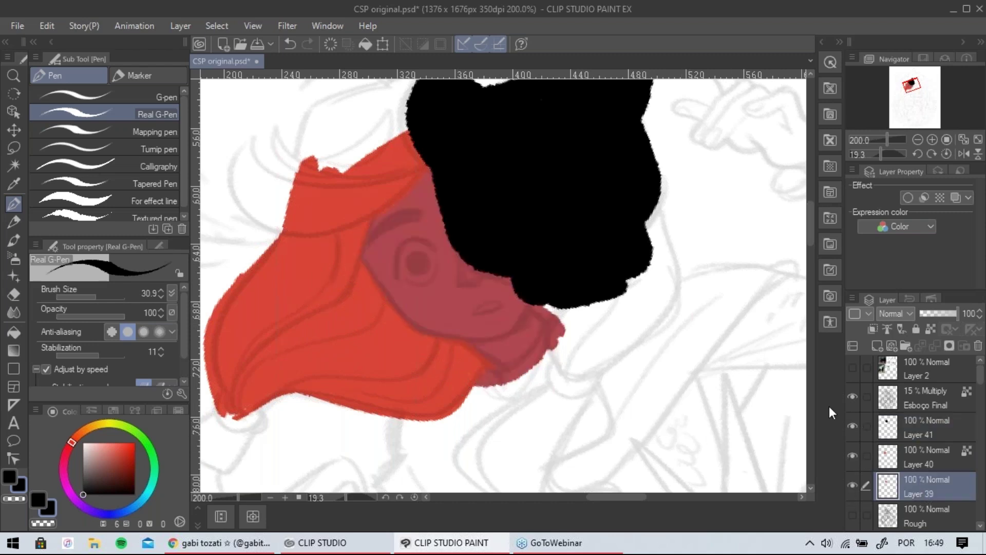
{"action": "key", "text": "ctrl+shift+n"}
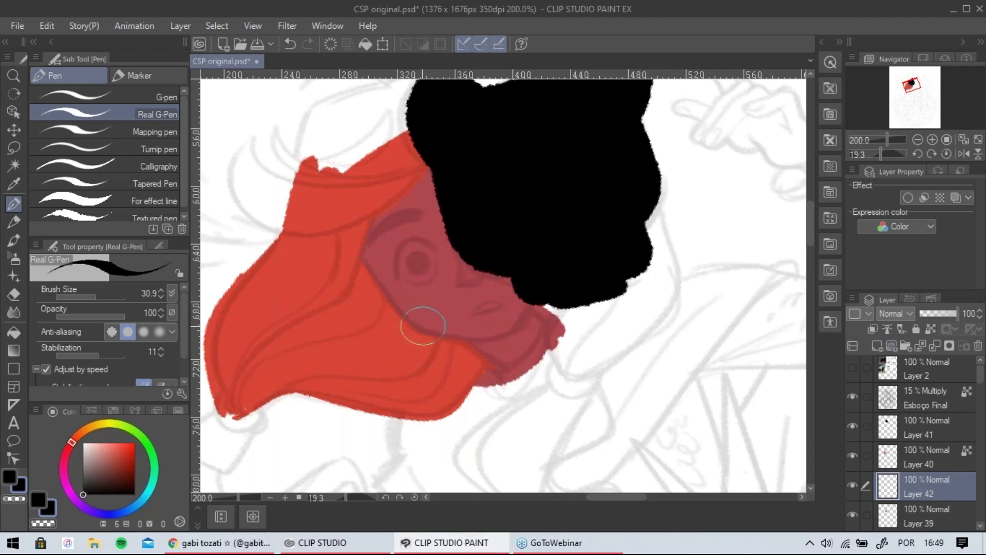
Try drawing black facial lines around the girl's eye on the new layer, undoing each stroke.
{"action": "mouse_move", "coordinate": [408, 222]}
{"action": "left_mouse_down"}
{"action": "mouse_move", "coordinate": [411, 258]}
{"action": "mouse_move", "coordinate": [409, 246]}
{"action": "mouse_move", "coordinate": [401, 263]}
{"action": "mouse_move", "coordinate": [437, 247]}
{"action": "left_mouse_up"}
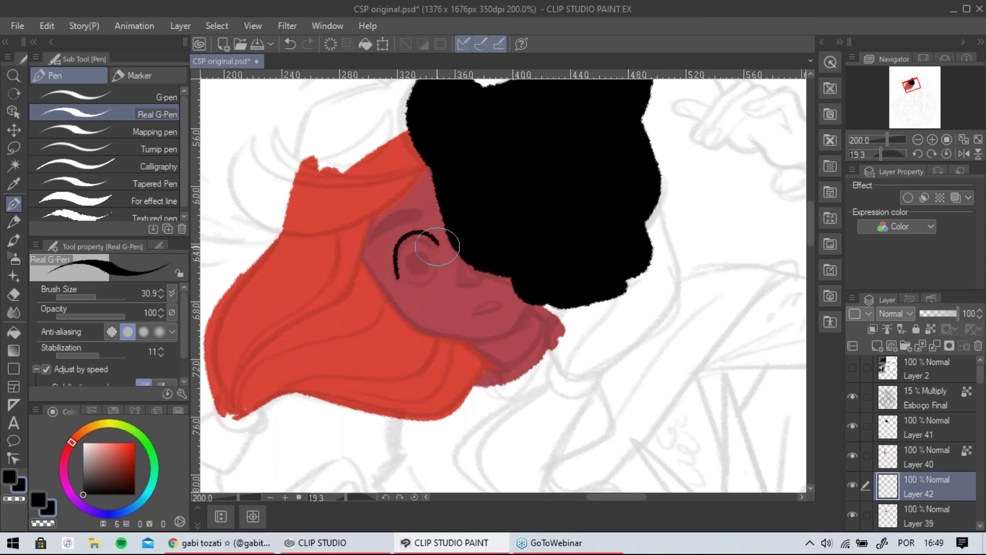
{"action": "key", "text": "ctrl+z"}
{"action": "mouse_move", "coordinate": [419, 213]}
{"action": "left_mouse_down"}
{"action": "mouse_move", "coordinate": [357, 235]}
{"action": "mouse_move", "coordinate": [425, 208]}
{"action": "left_mouse_up"}
{"action": "key", "text": "ctrl+z"}
{"action": "mouse_move", "coordinate": [436, 247]}
{"action": "left_mouse_down"}
{"action": "mouse_move", "coordinate": [393, 265]}
{"action": "mouse_move", "coordinate": [410, 254]}
{"action": "mouse_move", "coordinate": [392, 216]}
{"action": "mouse_move", "coordinate": [423, 218]}
{"action": "mouse_move", "coordinate": [437, 252]}
{"action": "left_mouse_up"}
{"action": "key", "text": "ctrl+z"}
{"action": "key", "text": "ctrl+z"}
{"action": "key", "text": "ctrl+z"}
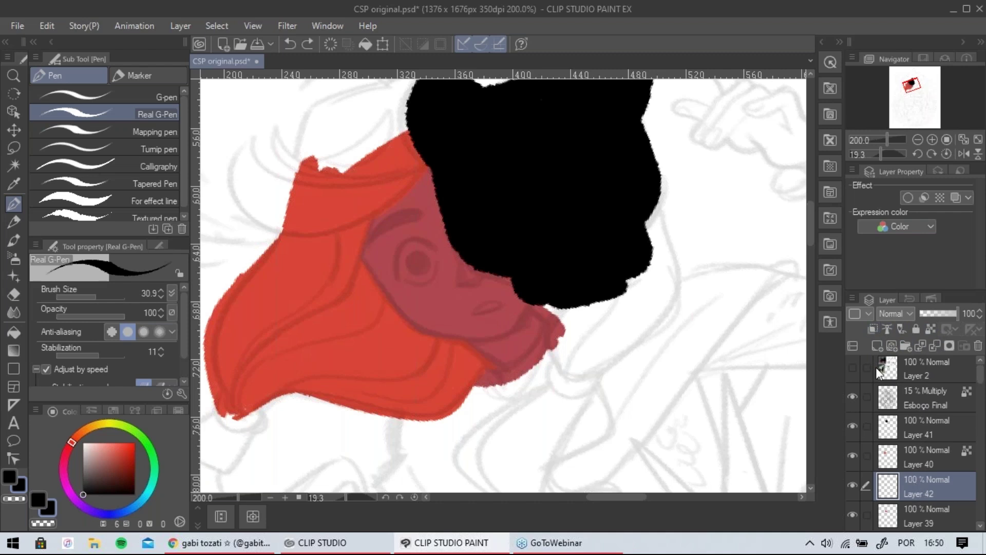
Clip the new layer to the face colour layer below and test it with diagonal black strokes, undoing them.
{"action": "left_click", "coordinate": [873, 328]}
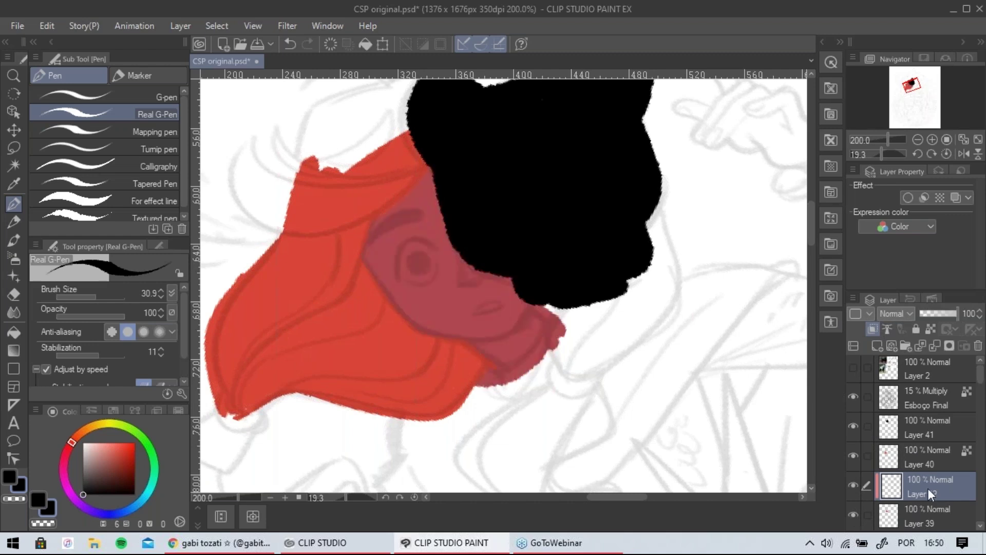
{"action": "left_click_drag", "start_coordinate": [366, 266], "coordinate": [442, 198]}
{"action": "left_click_drag", "start_coordinate": [388, 296], "coordinate": [463, 249]}
{"action": "left_click_drag", "start_coordinate": [411, 322], "coordinate": [486, 271]}
{"action": "left_click_drag", "start_coordinate": [415, 330], "coordinate": [503, 276]}
{"action": "left_click_drag", "start_coordinate": [444, 339], "coordinate": [516, 284]}
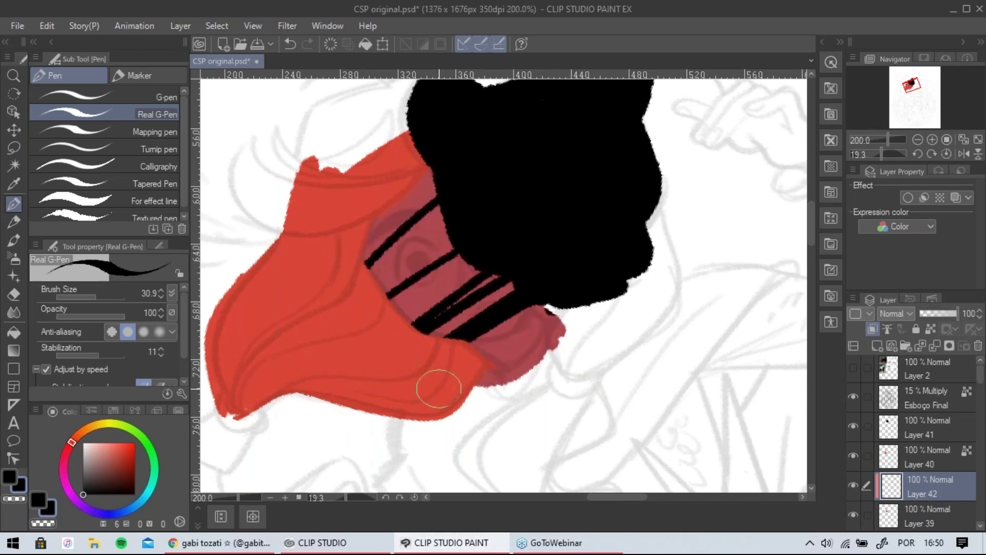
{"action": "key", "text": "ctrl+z"}
{"action": "key", "text": "ctrl+z"}
{"action": "key", "text": "ctrl+z"}
{"action": "key", "text": "ctrl+z"}
{"action": "key", "text": "ctrl+z"}
Try loose black zigzag strokes across the face on the clipped layer, undoing them all.
{"action": "left_click_drag", "start_coordinate": [436, 201], "coordinate": [361, 259]}
{"action": "left_click_drag", "start_coordinate": [449, 239], "coordinate": [375, 280]}
{"action": "mouse_move", "coordinate": [436, 307]}
{"action": "left_mouse_down"}
{"action": "mouse_move", "coordinate": [495, 266]}
{"action": "mouse_move", "coordinate": [570, 236]}
{"action": "left_mouse_up"}
{"action": "key", "text": "ctrl+z"}
{"action": "mouse_move", "coordinate": [443, 200]}
{"action": "left_mouse_down"}
{"action": "mouse_move", "coordinate": [484, 207]}
{"action": "mouse_move", "coordinate": [409, 366]}
{"action": "left_mouse_up"}
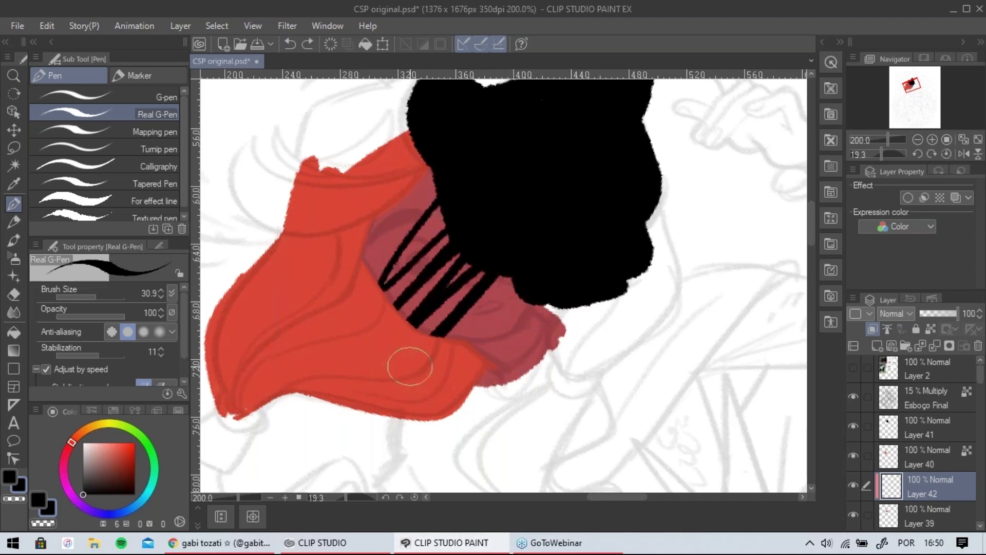
{"action": "key", "text": "ctrl+z"}
{"action": "key", "text": "ctrl+z"}
{"action": "key", "text": "ctrl+z"}
{"action": "key", "text": "ctrl+z"}
{"action": "key", "text": "ctrl+z"}
Switch to the Design pencil at size 16.5 and sample a darker red from the girl's face.
{"action": "left_click", "coordinate": [15, 222]}
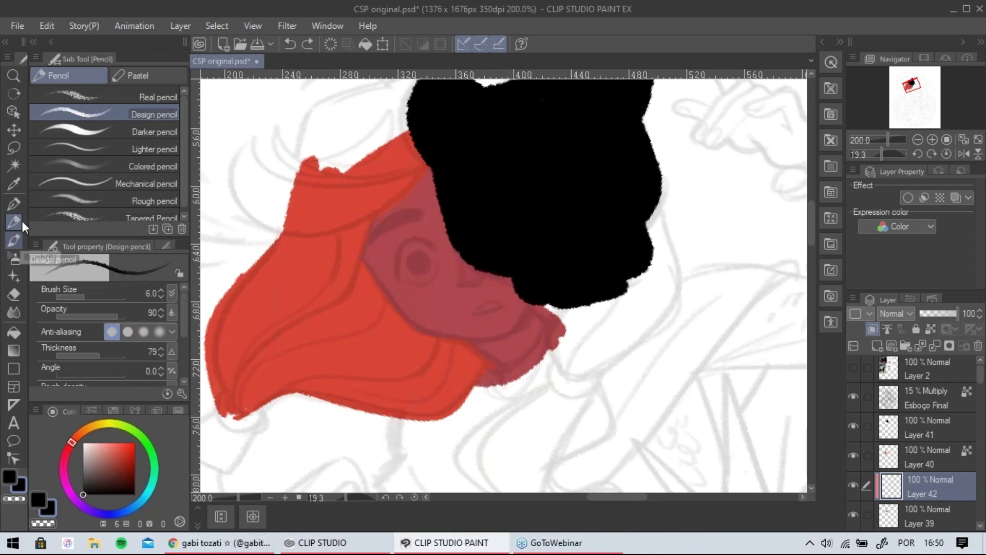
{"action": "left_click", "coordinate": [87, 295]}
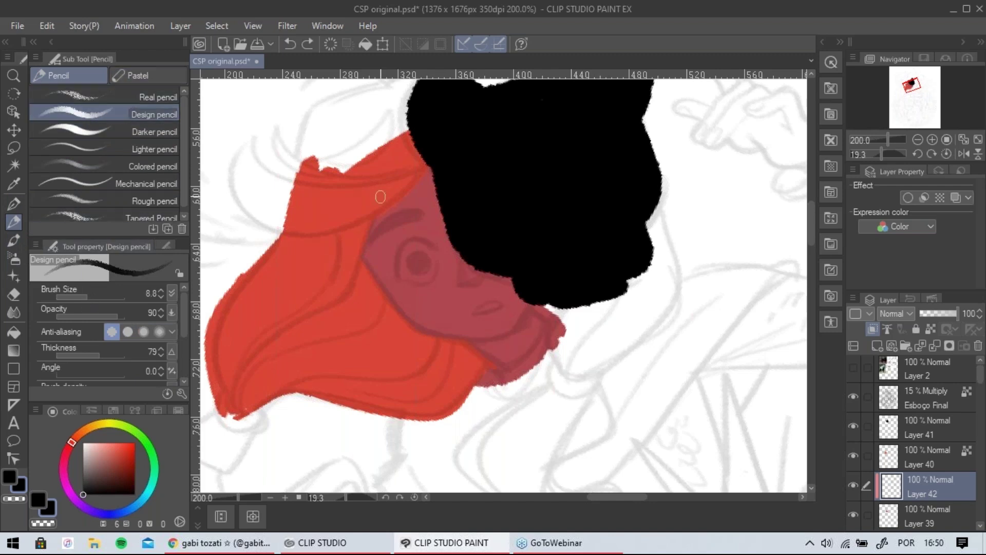
{"action": "left_click", "coordinate": [90, 297]}
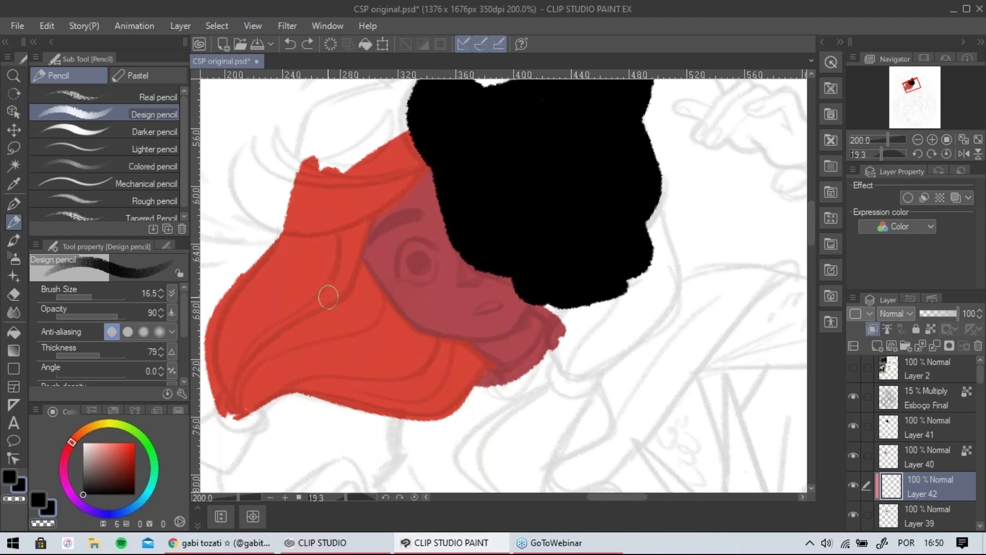
{"action": "left_click", "coordinate": [388, 258], "text": "alt"}
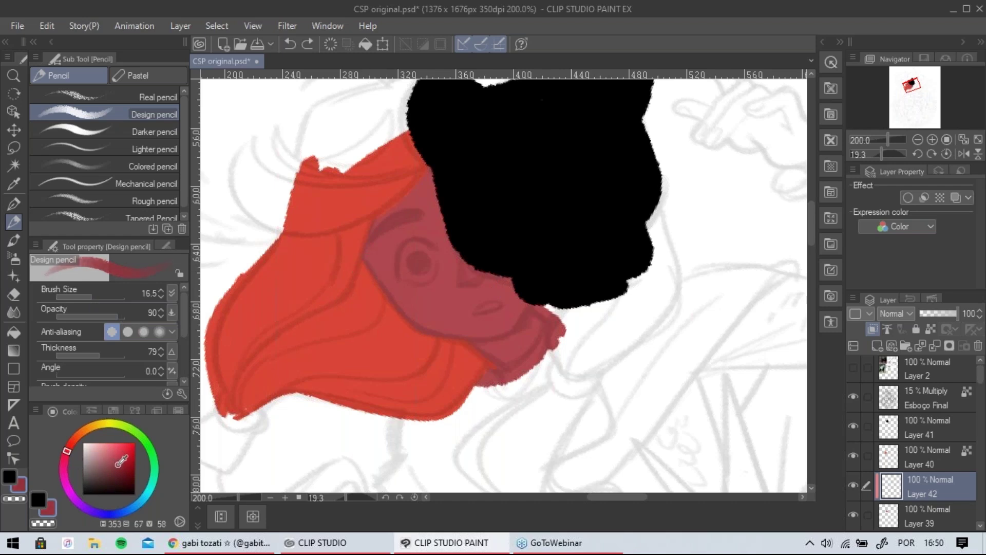
Try shading the girl's forehead along the hair edge in dark red, undoing the strokes.
{"action": "left_click_drag", "start_coordinate": [382, 216], "coordinate": [362, 248]}
{"action": "mouse_move", "coordinate": [409, 182]}
{"action": "left_mouse_down"}
{"action": "mouse_move", "coordinate": [440, 150]}
{"action": "mouse_move", "coordinate": [334, 290]}
{"action": "left_mouse_up"}
{"action": "key", "text": "ctrl+z"}
{"action": "left_click_drag", "start_coordinate": [405, 163], "coordinate": [375, 243]}
{"action": "key", "text": "ctrl+z"}
Lower the opacity of the sketch layer Esboço Final to 8%.
{"action": "left_click", "coordinate": [854, 395]}
{"action": "left_click", "coordinate": [854, 395]}
{"action": "left_click", "coordinate": [924, 398]}
{"action": "left_click_drag", "start_coordinate": [936, 313], "coordinate": [923, 314]}
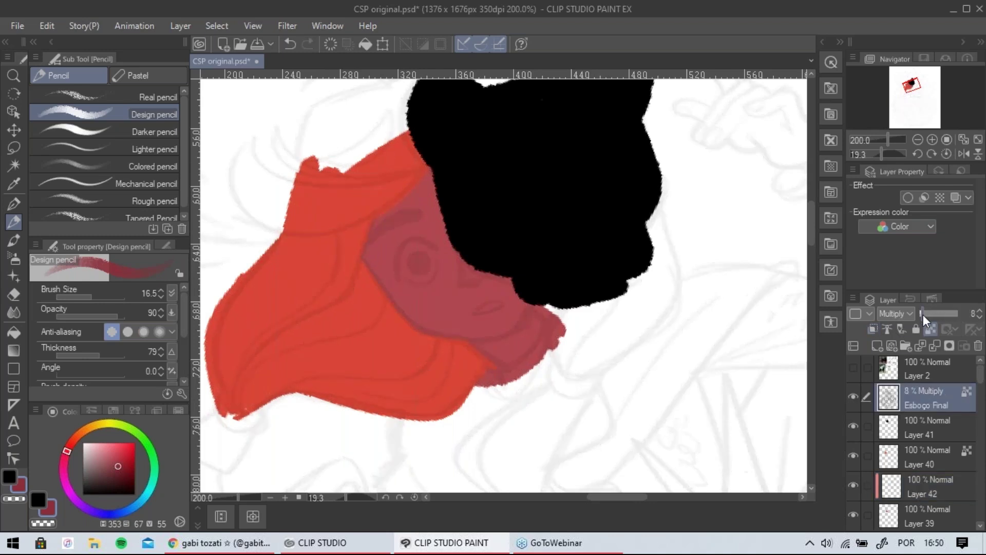
Paint the dark red hair shadow across the girl's forehead on Layer 42.
{"action": "left_click", "coordinate": [876, 481]}
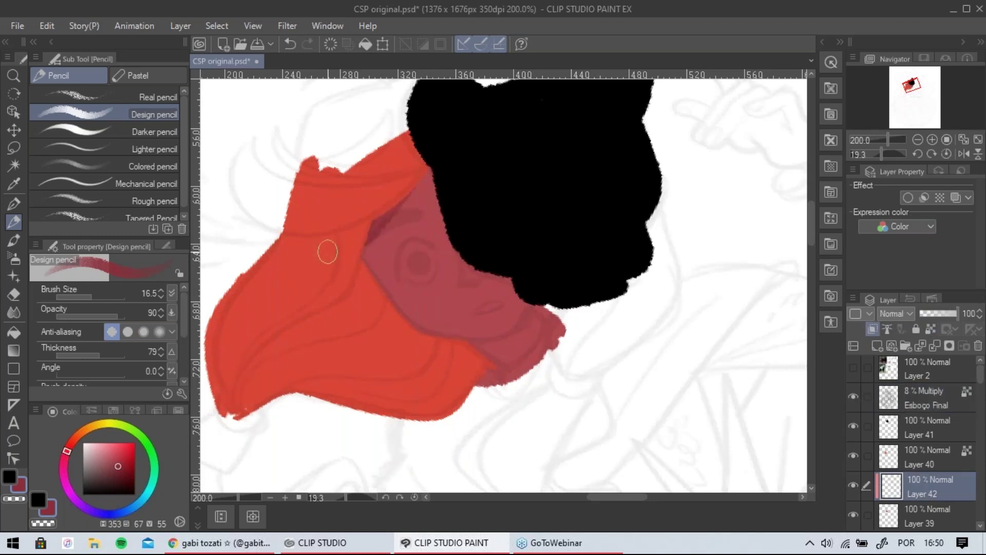
{"action": "left_click_drag", "start_coordinate": [420, 163], "coordinate": [366, 252]}
{"action": "key", "text": "ctrl+z"}
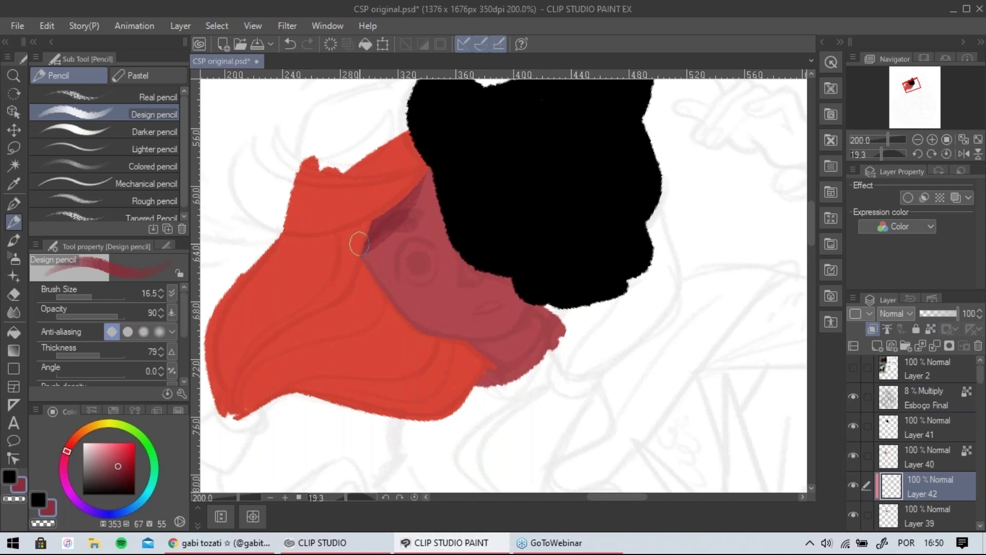
Shade the girl's neck beneath the chin and jaw in dark red with the pencil at size 12.1.
{"action": "left_click", "coordinate": [323, 376]}
{"action": "left_click", "coordinate": [88, 297]}
{"action": "mouse_move", "coordinate": [506, 344]}
{"action": "left_mouse_down"}
{"action": "mouse_move", "coordinate": [475, 347]}
{"action": "mouse_move", "coordinate": [535, 314]}
{"action": "left_mouse_up"}
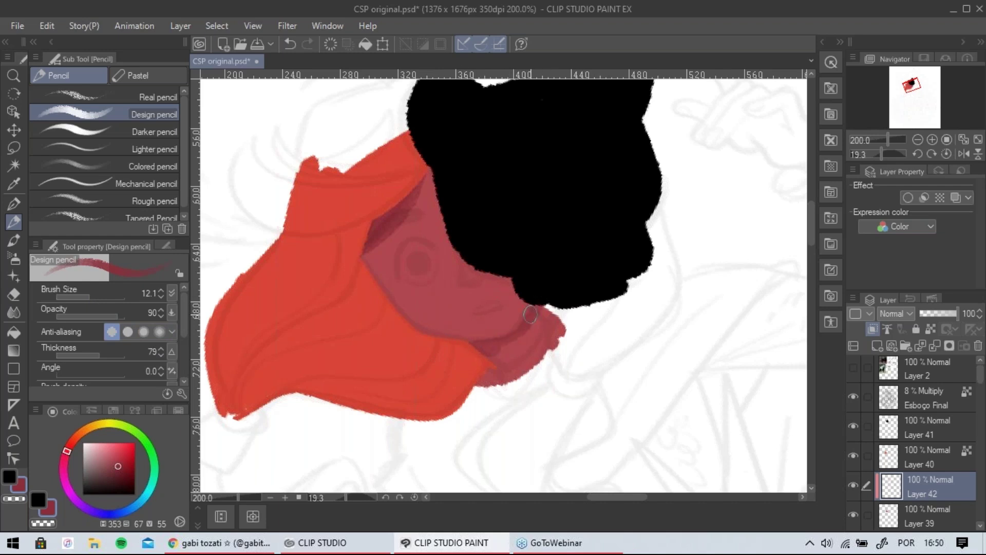
{"action": "mouse_move", "coordinate": [493, 350]}
{"action": "left_mouse_down"}
{"action": "mouse_move", "coordinate": [544, 309]}
{"action": "mouse_move", "coordinate": [514, 356]}
{"action": "mouse_move", "coordinate": [486, 358]}
{"action": "mouse_move", "coordinate": [481, 352]}
{"action": "mouse_move", "coordinate": [498, 344]}
{"action": "mouse_move", "coordinate": [464, 345]}
{"action": "mouse_move", "coordinate": [506, 341]}
{"action": "mouse_move", "coordinate": [520, 326]}
{"action": "mouse_move", "coordinate": [513, 343]}
{"action": "mouse_move", "coordinate": [467, 347]}
{"action": "mouse_move", "coordinate": [509, 343]}
{"action": "mouse_move", "coordinate": [533, 305]}
{"action": "mouse_move", "coordinate": [489, 350]}
{"action": "mouse_move", "coordinate": [533, 301]}
{"action": "mouse_move", "coordinate": [465, 349]}
{"action": "mouse_move", "coordinate": [508, 347]}
{"action": "mouse_move", "coordinate": [534, 300]}
{"action": "left_mouse_up"}
{"action": "key", "text": "ctrl+z"}
{"action": "key", "text": "ctrl+z"}
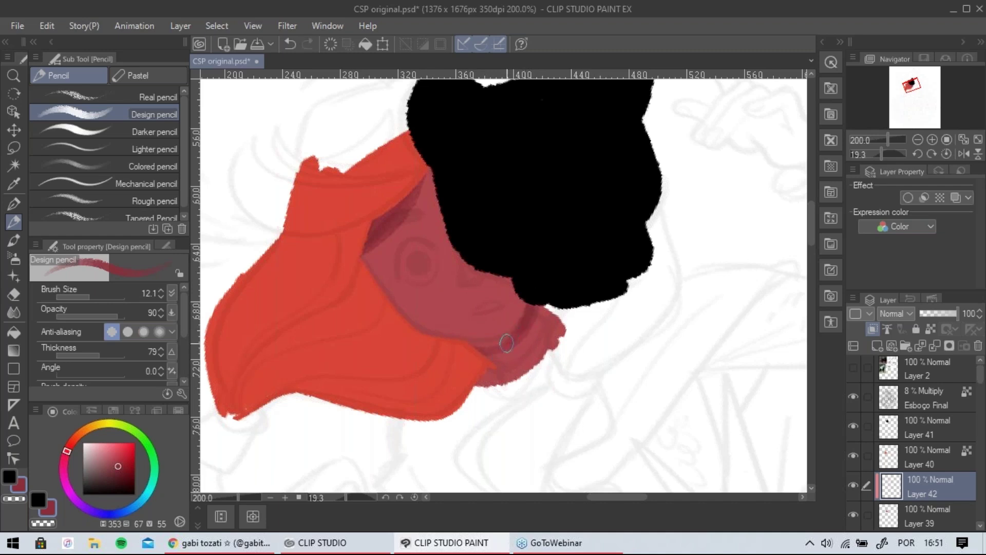
{"action": "left_click_drag", "start_coordinate": [497, 347], "coordinate": [515, 335]}
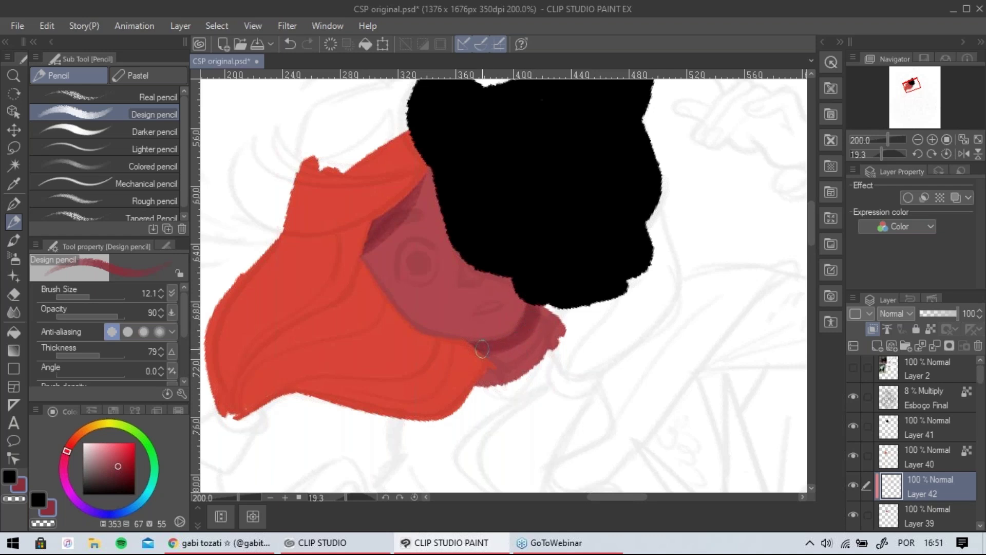
{"action": "mouse_move", "coordinate": [543, 299]}
{"action": "left_mouse_down"}
{"action": "mouse_move", "coordinate": [511, 351]}
{"action": "mouse_move", "coordinate": [547, 301]}
{"action": "left_mouse_up"}
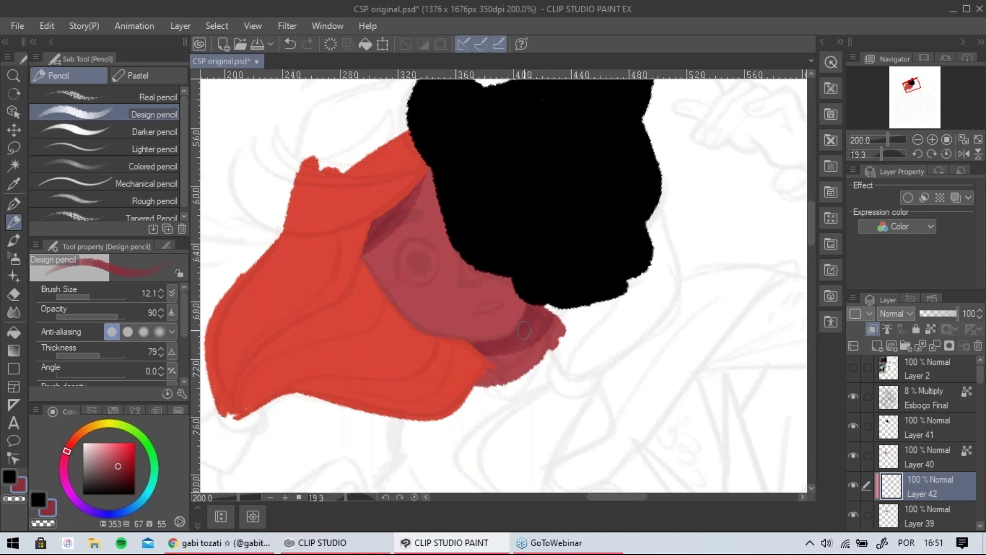
{"action": "left_click_drag", "start_coordinate": [522, 346], "coordinate": [471, 352]}
{"action": "mouse_move", "coordinate": [505, 271]}
{"action": "left_mouse_down"}
{"action": "mouse_move", "coordinate": [510, 289]}
{"action": "mouse_move", "coordinate": [539, 278]}
{"action": "mouse_move", "coordinate": [509, 282]}
{"action": "left_mouse_up"}
{"action": "key", "text": "ctrl+z"}
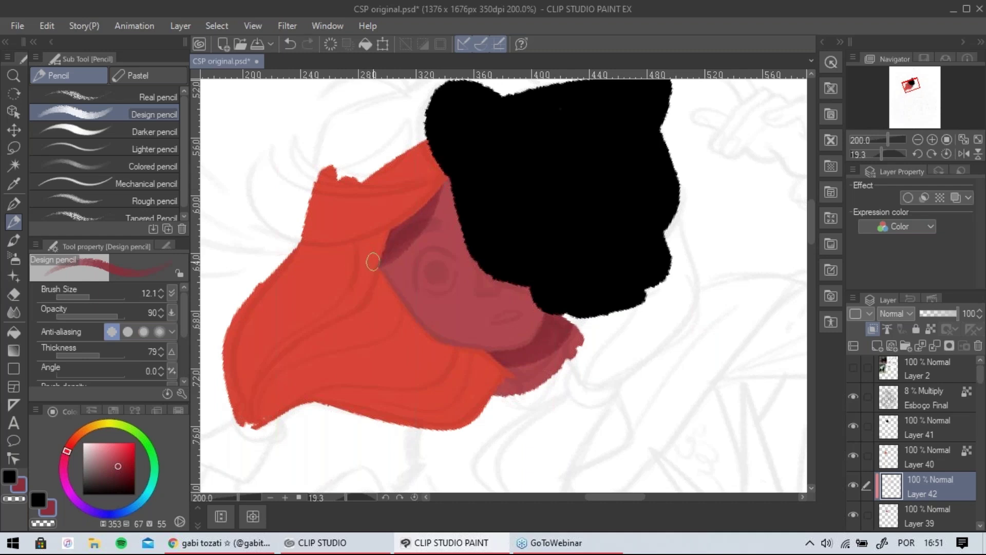
Set the pencil size to 8.8, add a new layer above Layer 42 and clip it to the face colour.
{"action": "left_click_drag", "start_coordinate": [621, 251], "coordinate": [606, 263]}
{"action": "left_click", "coordinate": [85, 296]}
{"action": "left_click", "coordinate": [87, 297]}
{"action": "key", "text": "ctrl+shift+n"}
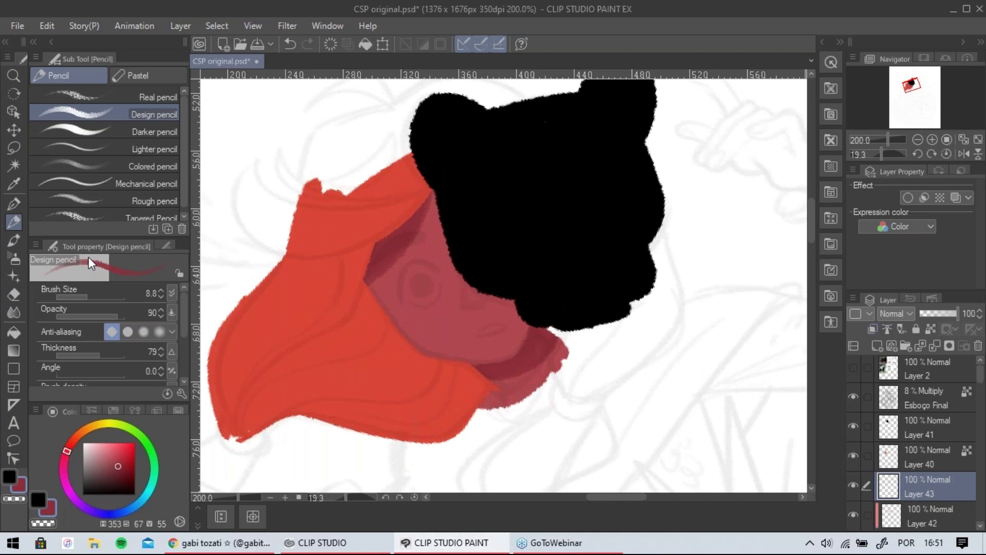
{"action": "left_click", "coordinate": [875, 332]}
Draw a deeper red shadow line under the jaw at size 6.5, using the colour 353, 76, 42.
{"action": "scroll", "coordinate": [484, 266], "scroll_direction": "up", "scroll_amount": 2}
{"action": "left_click_drag", "start_coordinate": [440, 355], "coordinate": [396, 295]}
{"action": "left_click", "coordinate": [125, 467]}
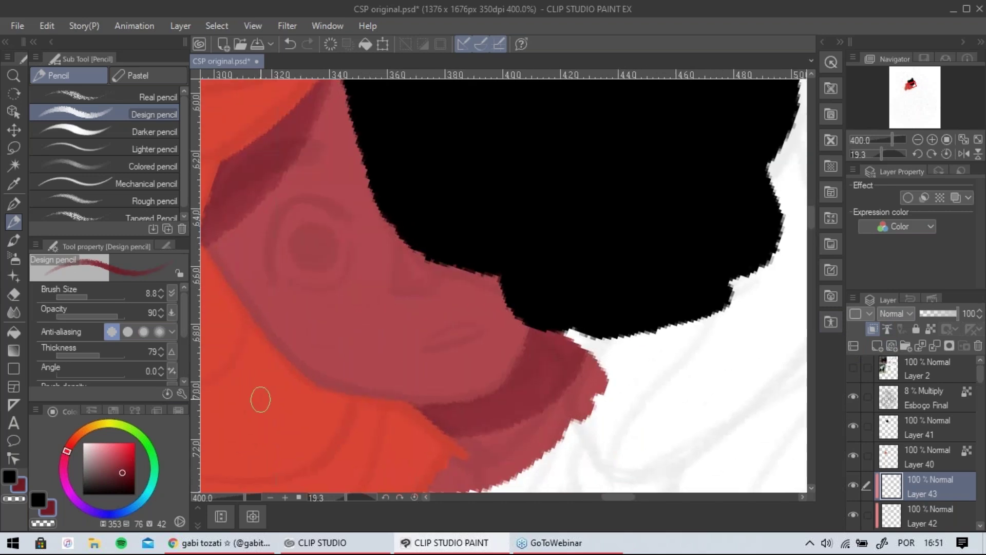
{"action": "left_click", "coordinate": [86, 296]}
{"action": "mouse_move", "coordinate": [431, 406]}
{"action": "left_mouse_down"}
{"action": "mouse_move", "coordinate": [493, 401]}
{"action": "mouse_move", "coordinate": [504, 394]}
{"action": "mouse_move", "coordinate": [461, 409]}
{"action": "mouse_move", "coordinate": [513, 378]}
{"action": "mouse_move", "coordinate": [525, 349]}
{"action": "mouse_move", "coordinate": [473, 399]}
{"action": "mouse_move", "coordinate": [518, 373]}
{"action": "mouse_move", "coordinate": [414, 403]}
{"action": "left_mouse_up"}
{"action": "key", "text": "ctrl+z"}
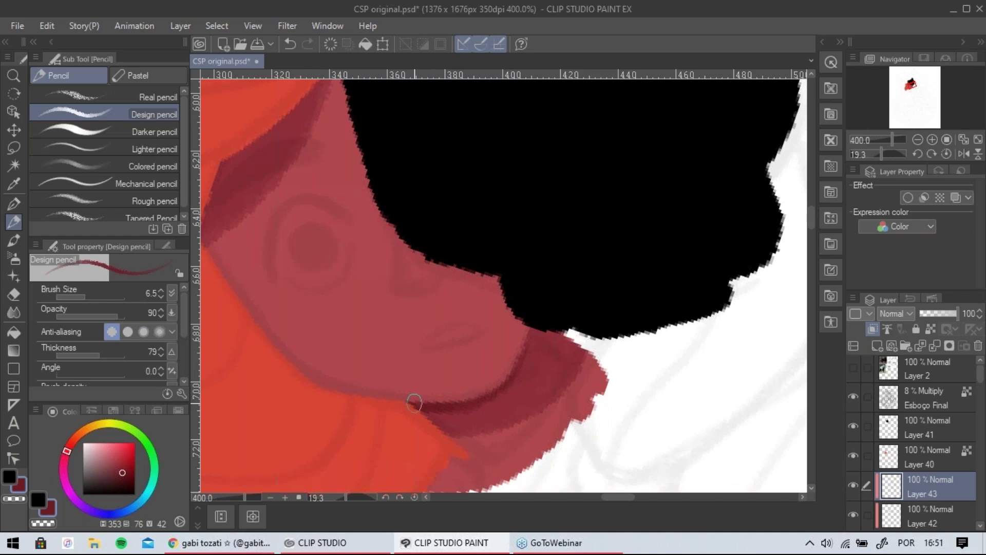
Draw the underside of the girl's nose in deep red on Layer 43.
{"action": "left_click_drag", "start_coordinate": [546, 267], "coordinate": [631, 300]}
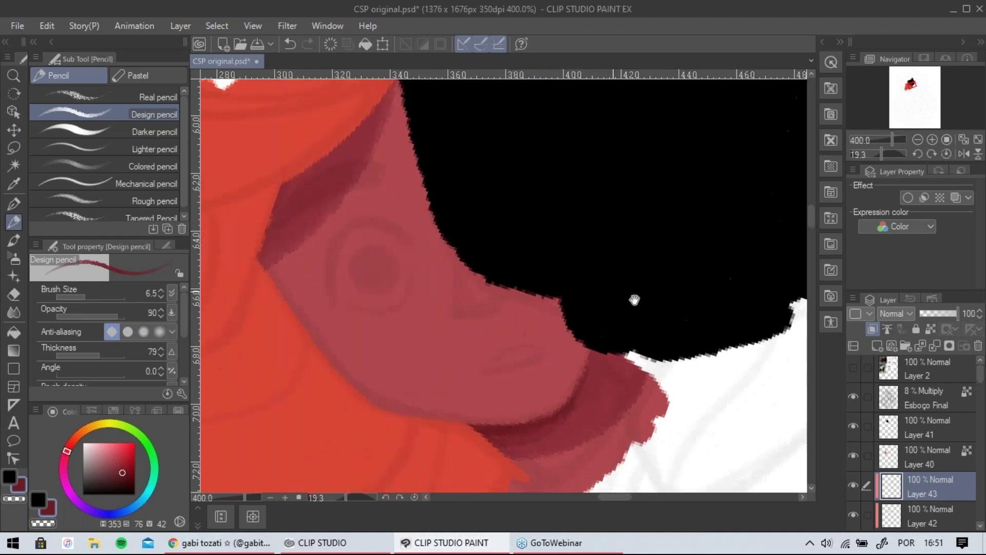
{"action": "mouse_move", "coordinate": [406, 213]}
{"action": "left_mouse_down"}
{"action": "mouse_move", "coordinate": [432, 218]}
{"action": "mouse_move", "coordinate": [410, 194]}
{"action": "mouse_move", "coordinate": [387, 191]}
{"action": "left_mouse_up"}
{"action": "key", "text": "ctrl+z"}
{"action": "mouse_move", "coordinate": [486, 323]}
{"action": "left_mouse_down"}
{"action": "mouse_move", "coordinate": [517, 325]}
{"action": "mouse_move", "coordinate": [529, 306]}
{"action": "mouse_move", "coordinate": [524, 319]}
{"action": "left_mouse_up"}
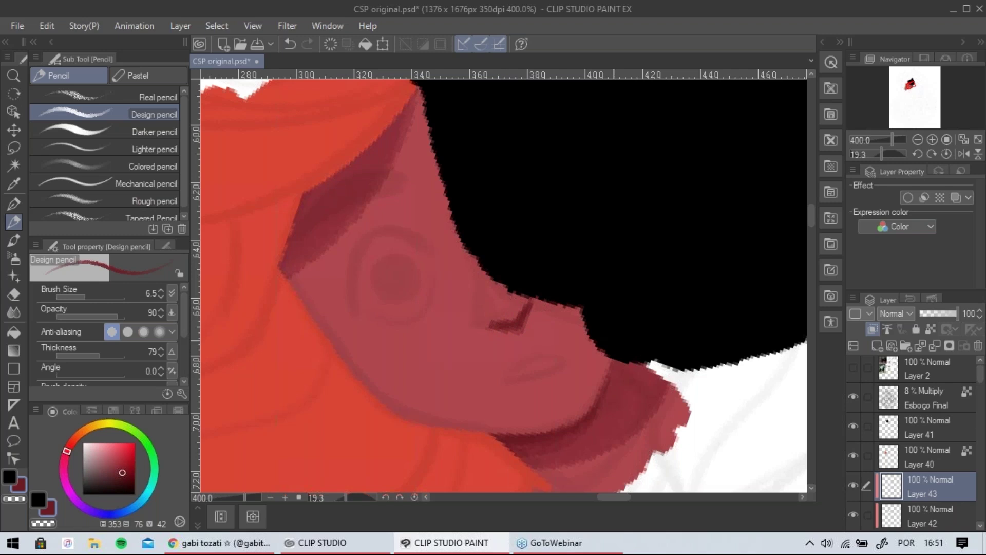
Add another new layer above Layer 43 and clip it to the face colour.
{"action": "scroll", "coordinate": [613, 340], "scroll_direction": "down", "scroll_amount": 4}
{"action": "scroll", "coordinate": [614, 340], "scroll_direction": "up", "scroll_amount": 2}
{"action": "left_click_drag", "start_coordinate": [567, 403], "coordinate": [522, 347]}
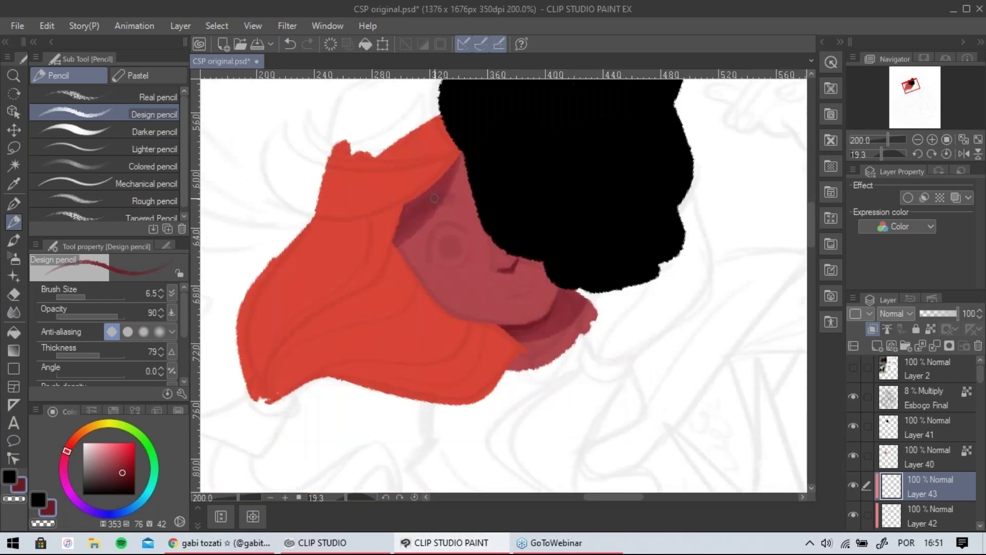
{"action": "key", "text": "ctrl+shift+n"}
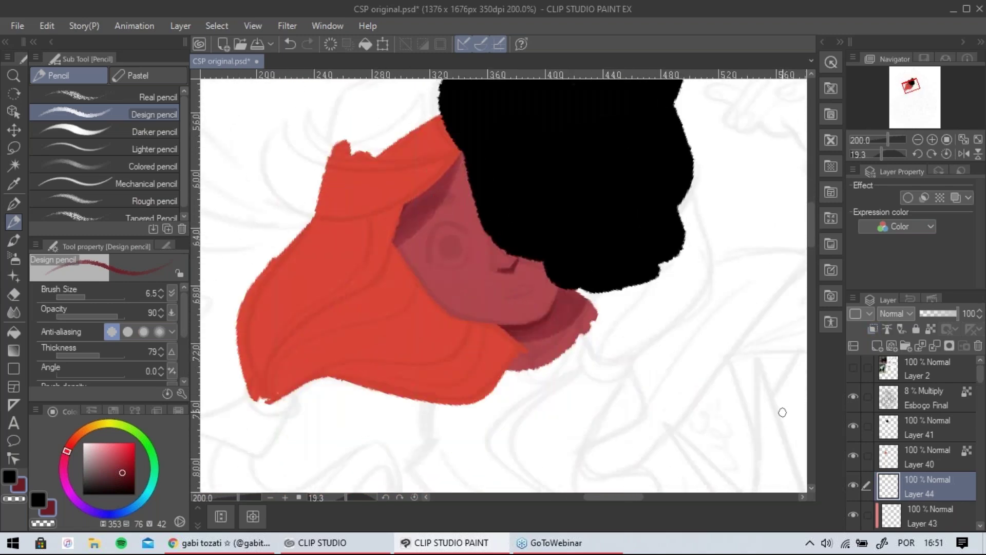
{"action": "left_click", "coordinate": [872, 329]}
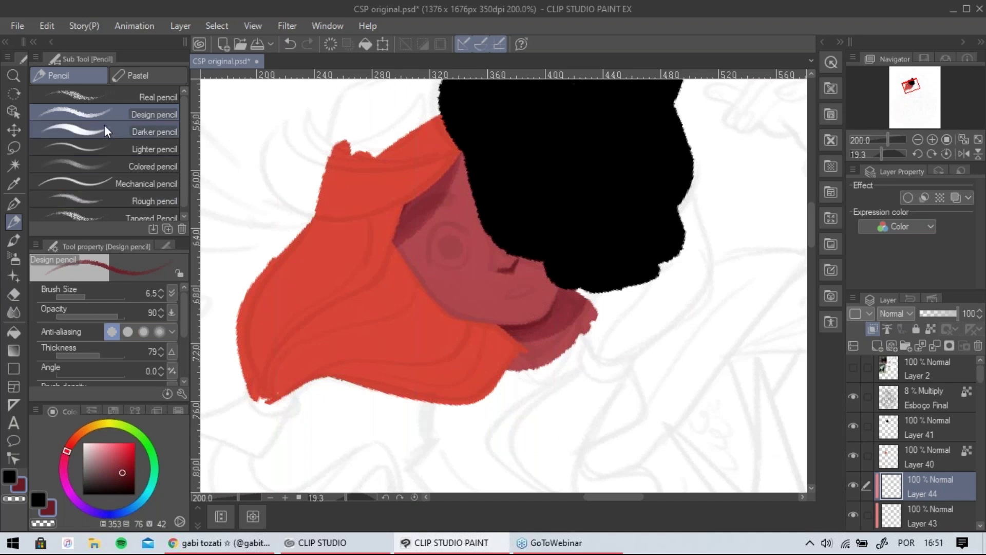
Switch to the Chalk pastel brush at size 119.8 and try a crimson stroke across the face, undoing it.
{"action": "left_click", "coordinate": [123, 77]}
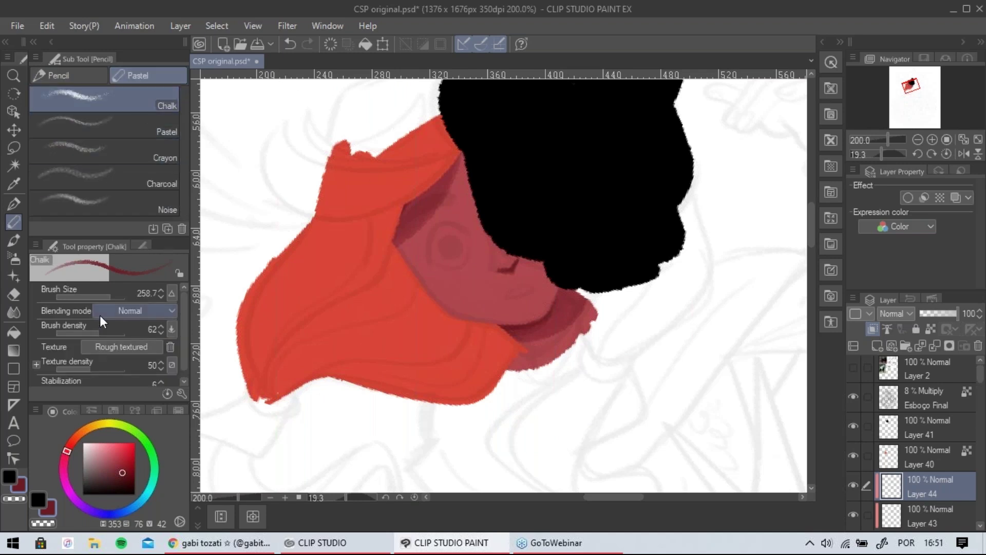
{"action": "left_click_drag", "start_coordinate": [110, 294], "coordinate": [104, 296]}
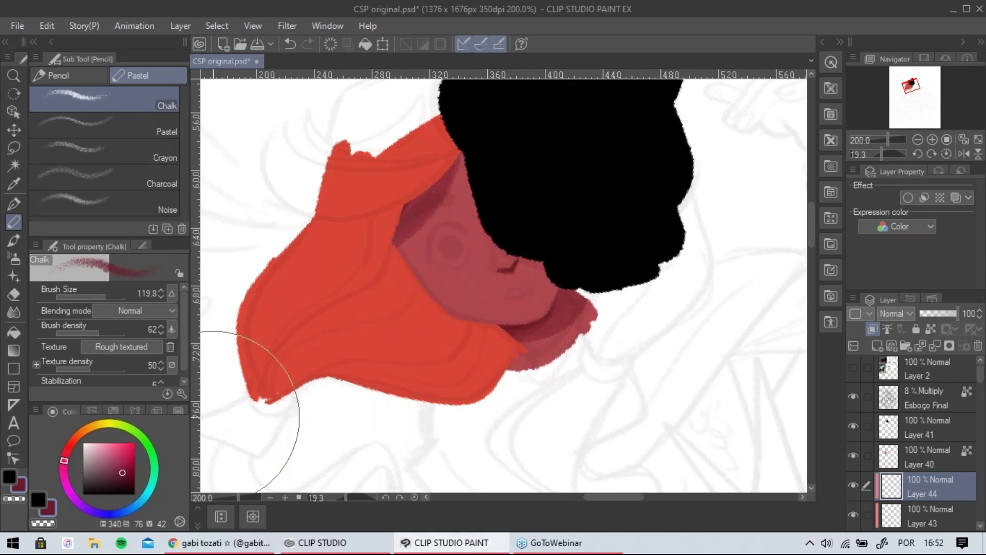
{"action": "mouse_move", "coordinate": [418, 213]}
{"action": "left_mouse_down"}
{"action": "mouse_move", "coordinate": [435, 197]}
{"action": "mouse_move", "coordinate": [413, 196]}
{"action": "mouse_move", "coordinate": [498, 263]}
{"action": "left_mouse_up"}
{"action": "key", "text": "ctrl+z"}
Reduce the Chalk brush size to 38.1 and choose a bright pink with the values 322, 63, 92.
{"action": "left_click_drag", "start_coordinate": [88, 288], "coordinate": [97, 294]}
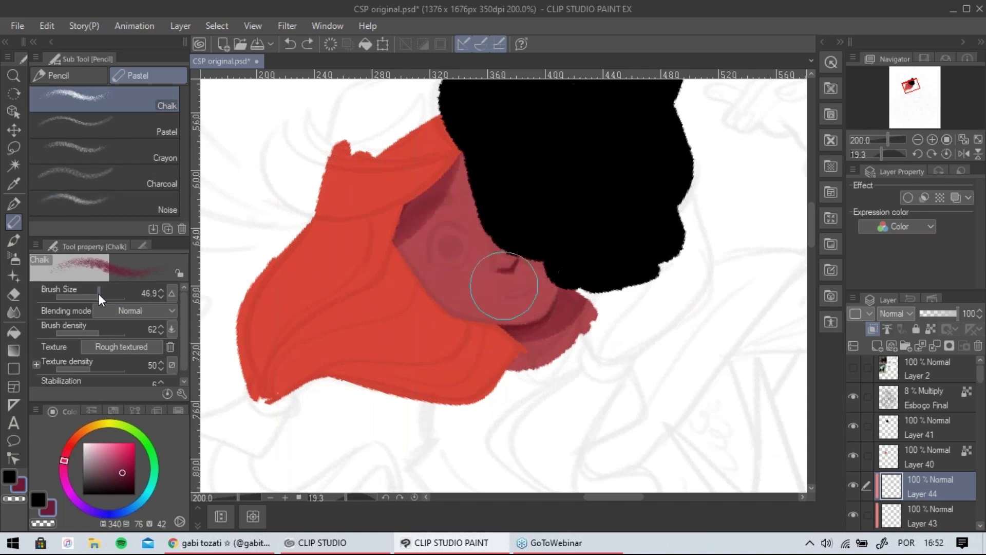
{"action": "left_click", "coordinate": [67, 482]}
{"action": "left_click_drag", "start_coordinate": [105, 449], "coordinate": [113, 448]}
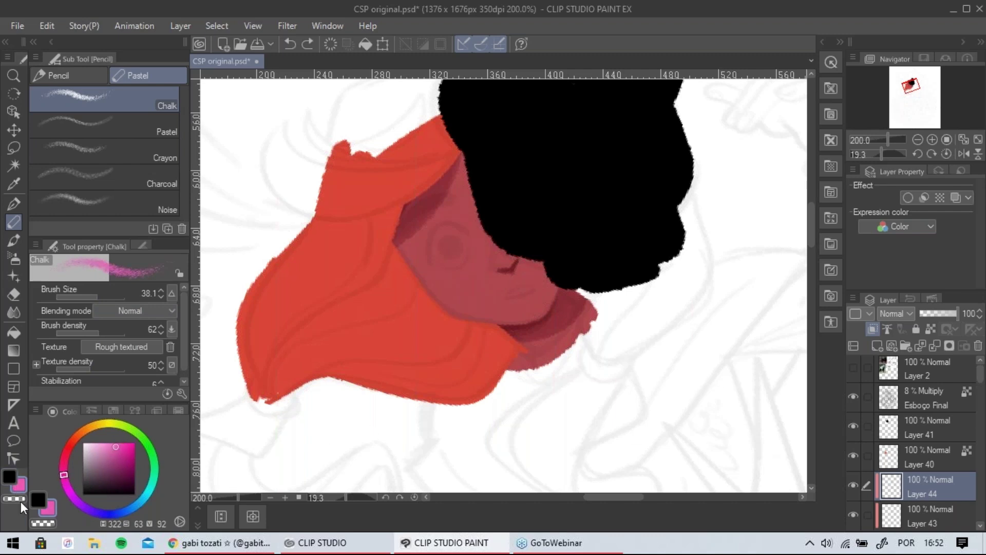
Set Layer 44's blending mode to Multiply and enlarge the Chalk brush to 97.3.
{"action": "left_click", "coordinate": [909, 313]}
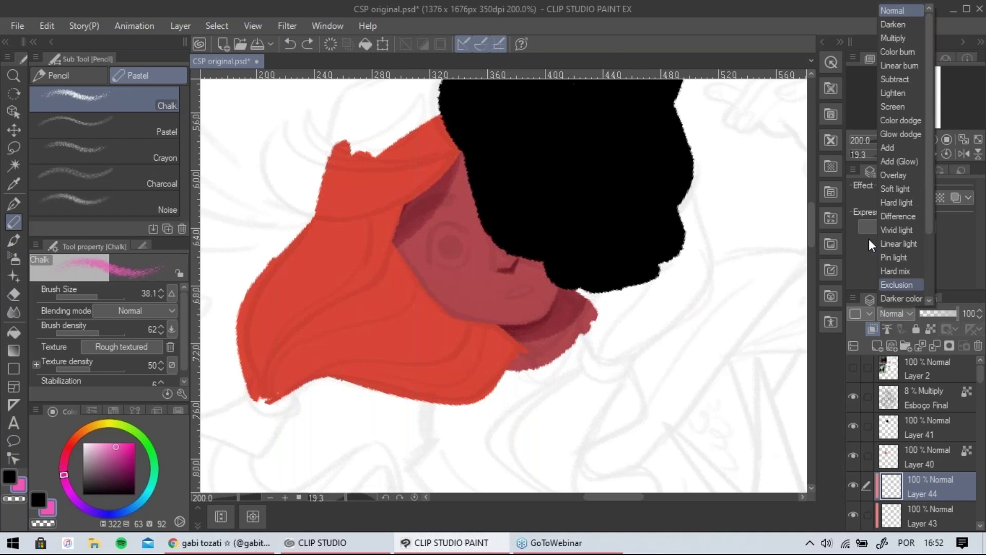
{"action": "left_click", "coordinate": [896, 47]}
{"action": "left_click_drag", "start_coordinate": [102, 296], "coordinate": [105, 296]}
Try covering the face with pink Chalk texture on Layer 44, undoing the strokes.
{"action": "left_click_drag", "start_coordinate": [464, 271], "coordinate": [444, 316]}
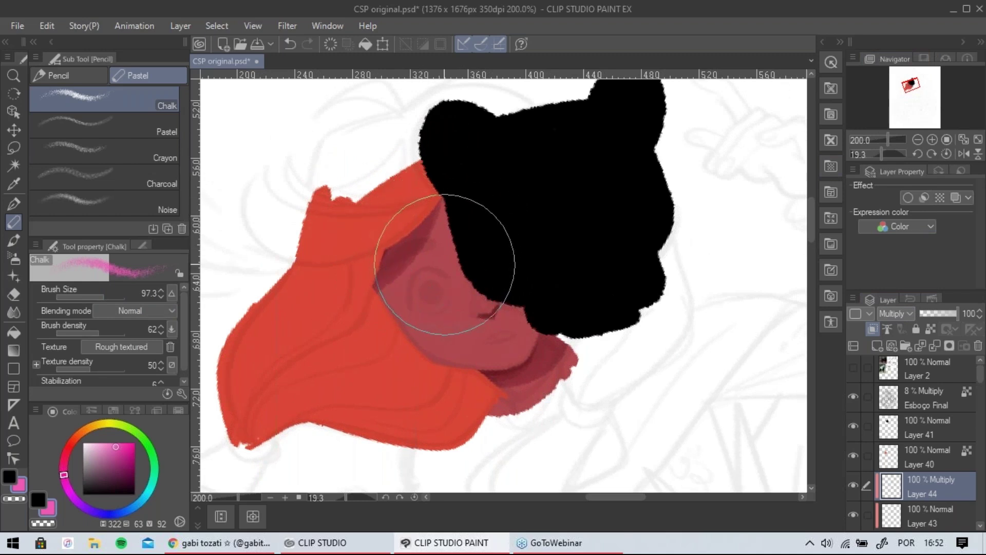
{"action": "left_click", "coordinate": [858, 512]}
{"action": "left_click", "coordinate": [920, 513]}
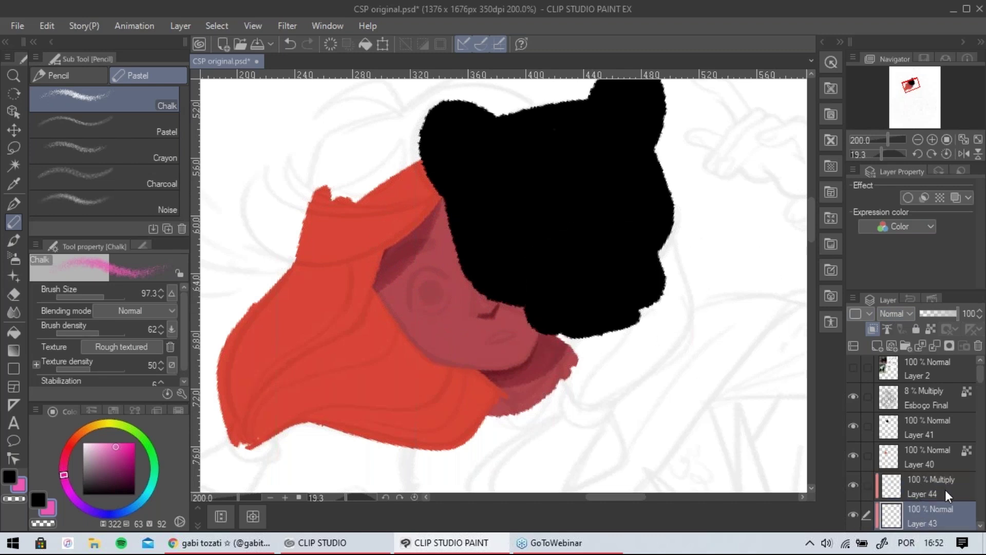
{"action": "left_click", "coordinate": [930, 491]}
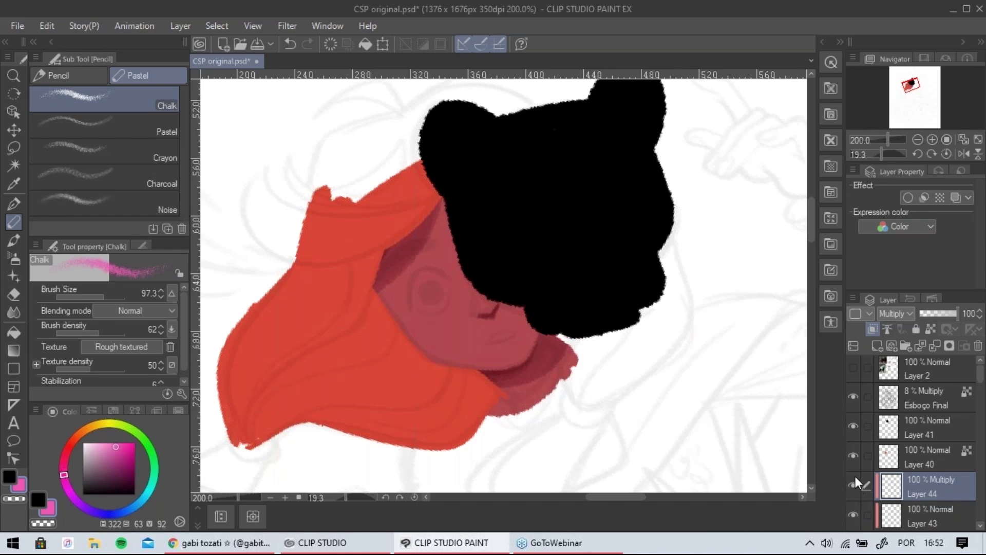
{"action": "mouse_move", "coordinate": [461, 209]}
{"action": "left_mouse_down"}
{"action": "mouse_move", "coordinate": [419, 233]}
{"action": "mouse_move", "coordinate": [439, 183]}
{"action": "left_mouse_up"}
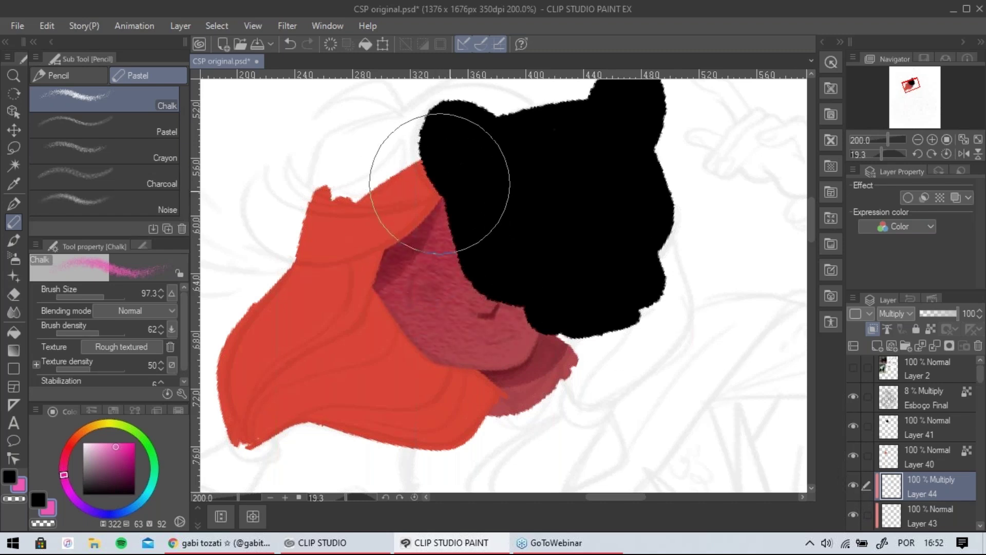
{"action": "key", "text": "ctrl+z"}
Shade the upper face with the Pastel brush at size 71.1 in a magenta pink of 311, 58, 87.
{"action": "left_click_drag", "start_coordinate": [63, 469], "coordinate": [65, 483]}
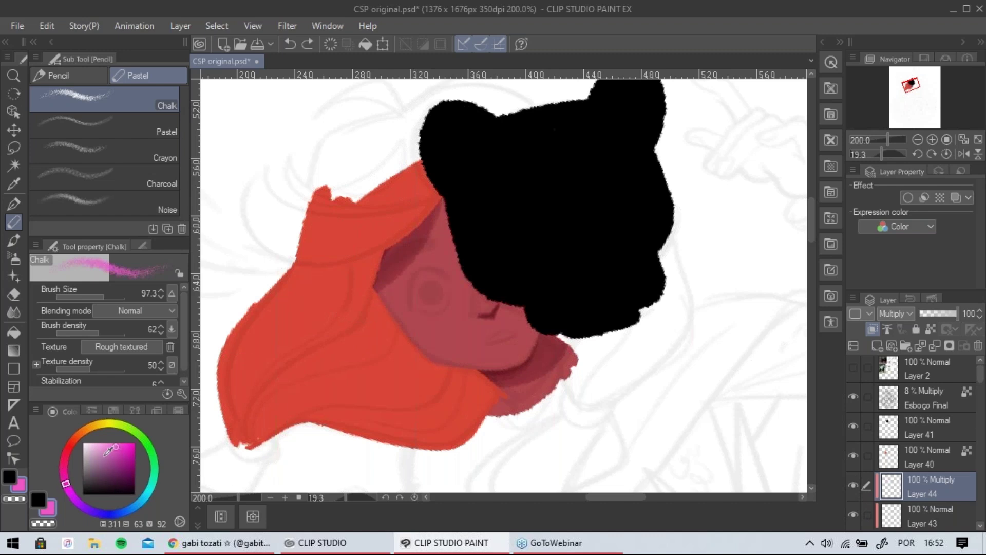
{"action": "mouse_move", "coordinate": [370, 267]}
{"action": "left_mouse_down"}
{"action": "mouse_move", "coordinate": [385, 241]}
{"action": "mouse_move", "coordinate": [395, 246]}
{"action": "mouse_move", "coordinate": [407, 165]}
{"action": "left_mouse_up"}
{"action": "key", "text": "ctrl+z"}
{"action": "left_click", "coordinate": [143, 127]}
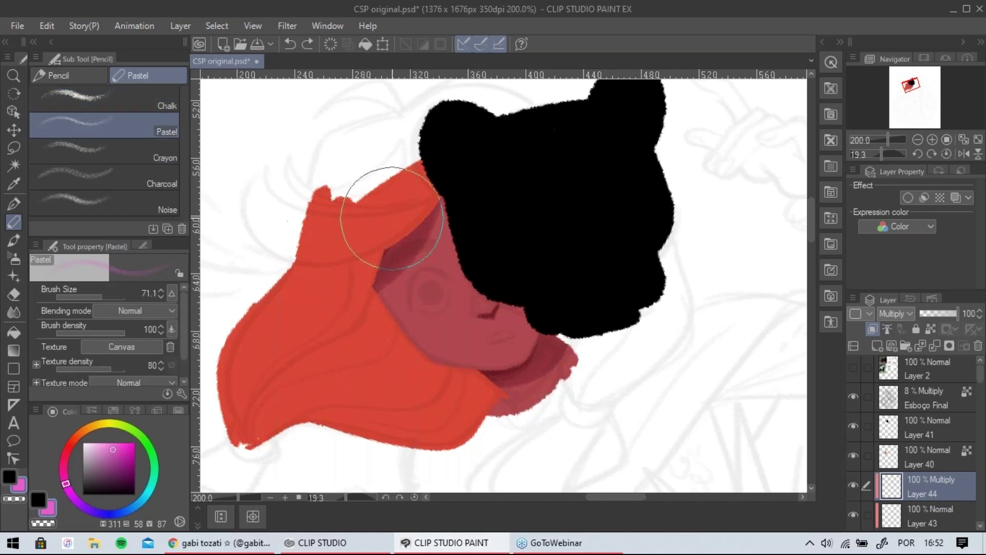
{"action": "mouse_move", "coordinate": [406, 282]}
{"action": "left_mouse_down"}
{"action": "mouse_move", "coordinate": [377, 211]}
{"action": "mouse_move", "coordinate": [442, 209]}
{"action": "mouse_move", "coordinate": [437, 233]}
{"action": "mouse_move", "coordinate": [413, 203]}
{"action": "mouse_move", "coordinate": [395, 235]}
{"action": "mouse_move", "coordinate": [396, 345]}
{"action": "mouse_move", "coordinate": [498, 313]}
{"action": "mouse_move", "coordinate": [415, 199]}
{"action": "mouse_move", "coordinate": [329, 264]}
{"action": "left_mouse_up"}
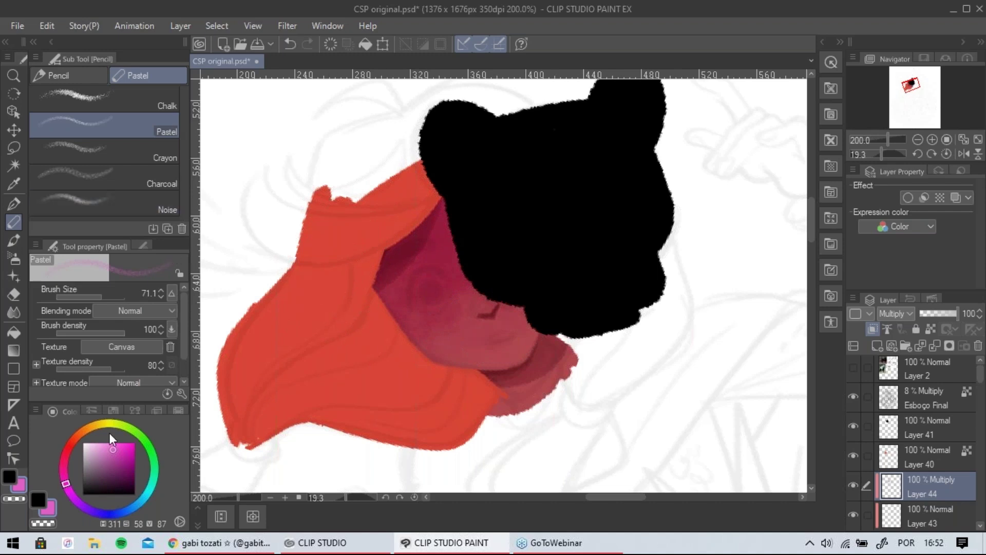
Set the main colour to white and lighten the pink shading around the girl's eye and cheek.
{"action": "left_click", "coordinate": [41, 499]}
{"action": "left_click_drag", "start_coordinate": [98, 452], "coordinate": [83, 442]}
{"action": "left_click_drag", "start_coordinate": [450, 273], "coordinate": [411, 315]}
Soften the face's magenta shading on Layer 44 with the Pastel brush, using white and a muted pink of 314, 41, 80.
{"action": "left_click", "coordinate": [51, 512]}
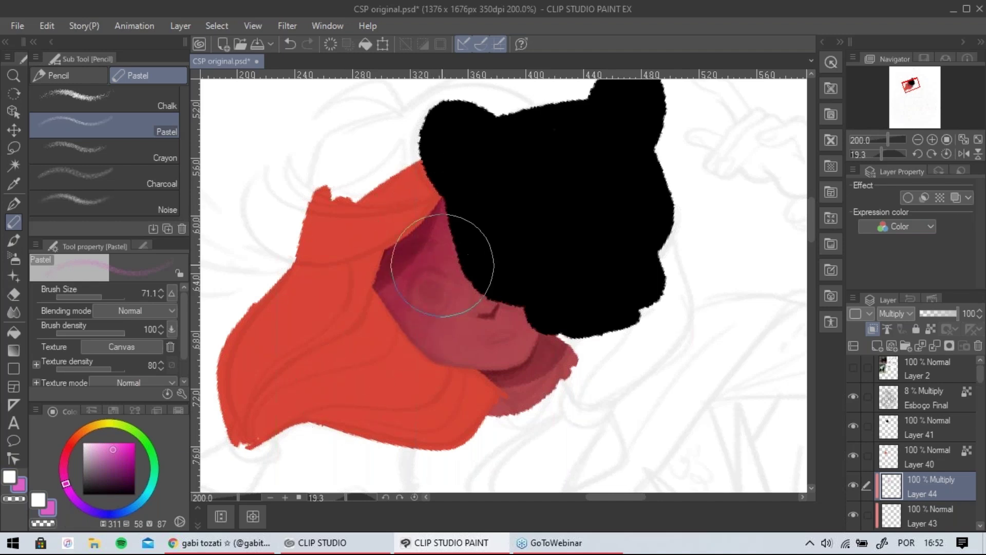
{"action": "scroll", "coordinate": [431, 426], "scroll_direction": "down", "scroll_amount": 1}
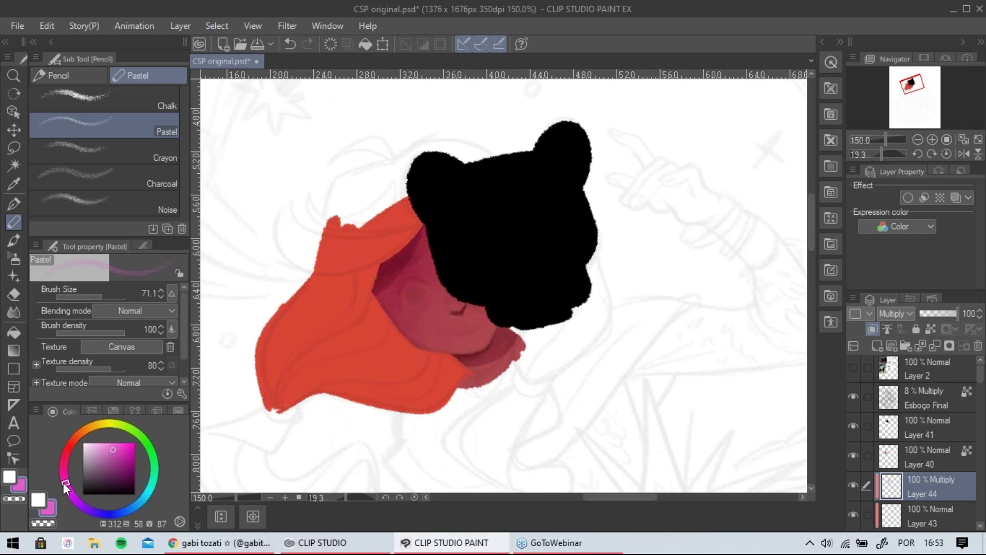
{"action": "left_click", "coordinate": [104, 453]}
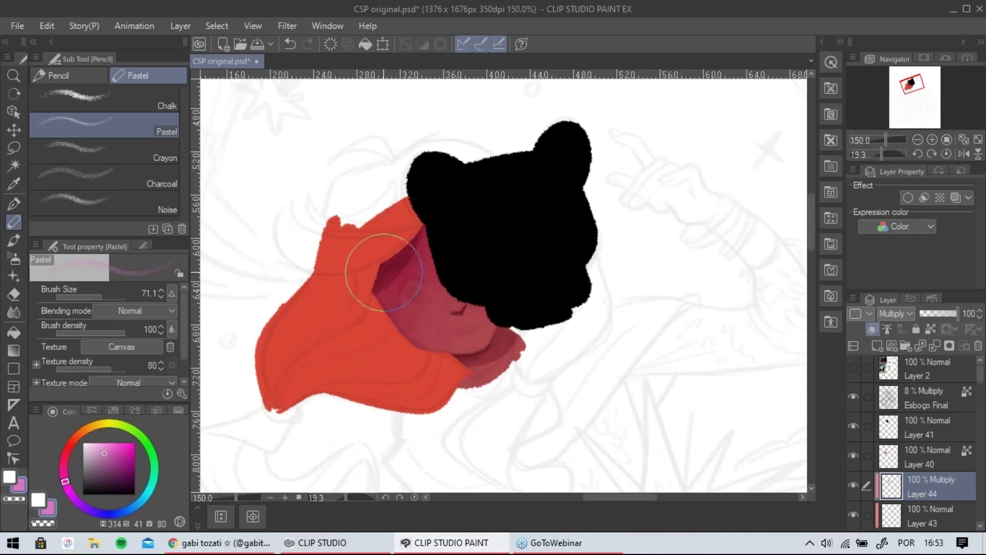
{"action": "mouse_move", "coordinate": [360, 248]}
{"action": "left_mouse_down"}
{"action": "mouse_move", "coordinate": [376, 269]}
{"action": "mouse_move", "coordinate": [411, 260]}
{"action": "mouse_move", "coordinate": [396, 226]}
{"action": "mouse_move", "coordinate": [404, 304]}
{"action": "mouse_move", "coordinate": [427, 273]}
{"action": "mouse_move", "coordinate": [410, 225]}
{"action": "mouse_move", "coordinate": [455, 220]}
{"action": "left_mouse_up"}
{"action": "key", "text": "x"}
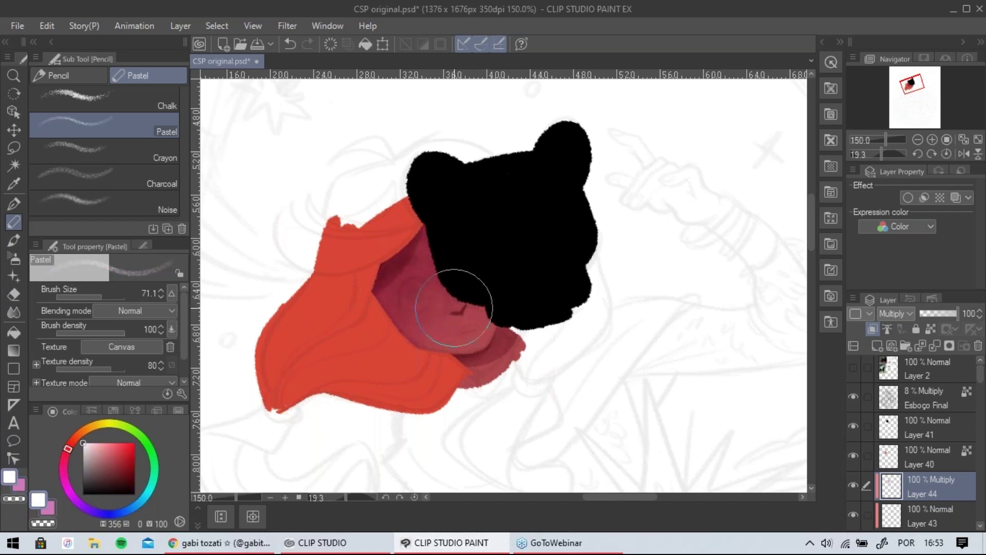
{"action": "left_click_drag", "start_coordinate": [612, 303], "coordinate": [585, 265]}
{"action": "left_click_drag", "start_coordinate": [558, 233], "coordinate": [617, 258]}
Delete the demonstration layers for the girl and cat: Layers 41, 40, 44, 43, 42 and 39.
{"action": "left_click", "coordinate": [926, 439]}
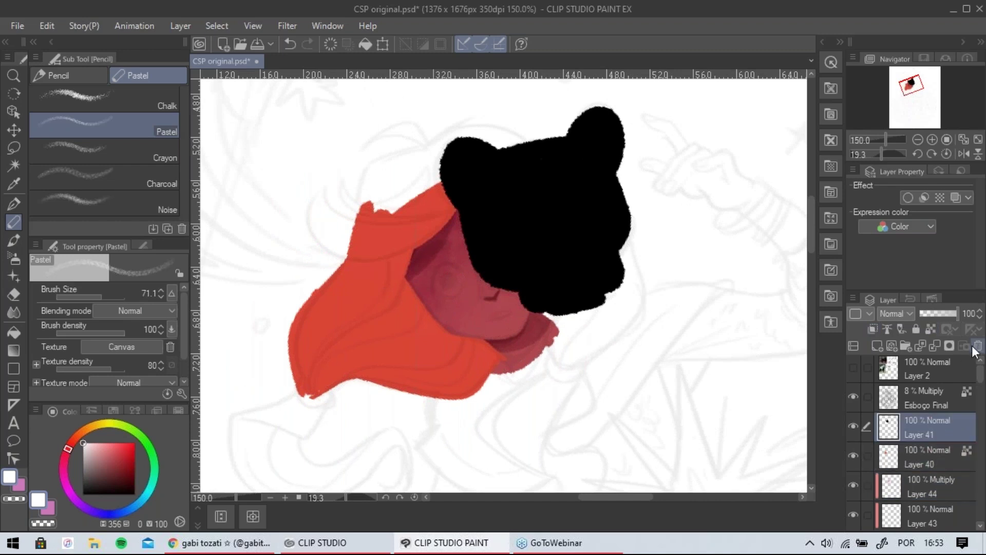
{"action": "left_click", "coordinate": [978, 346]}
{"action": "left_click", "coordinate": [516, 212]}
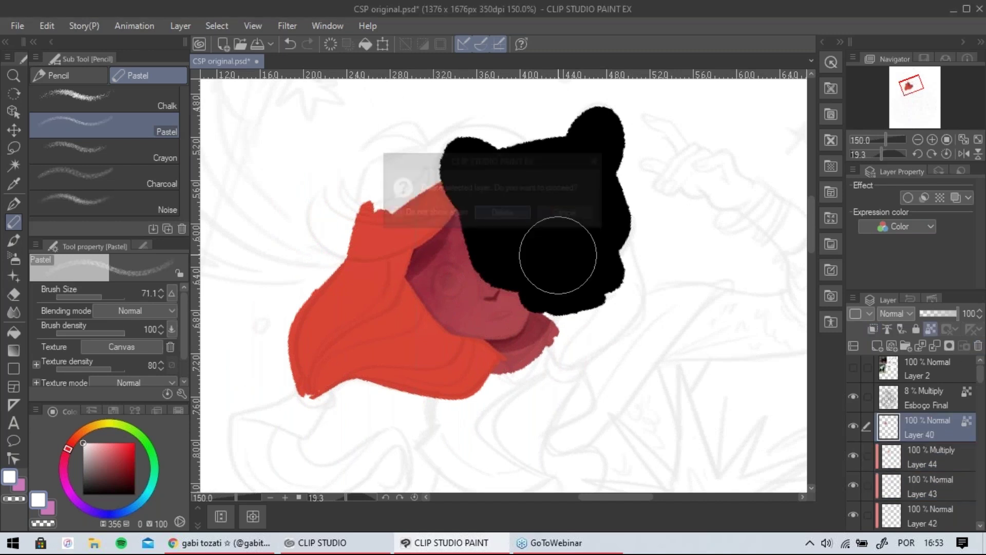
{"action": "left_click", "coordinate": [978, 346]}
{"action": "left_click", "coordinate": [503, 213]}
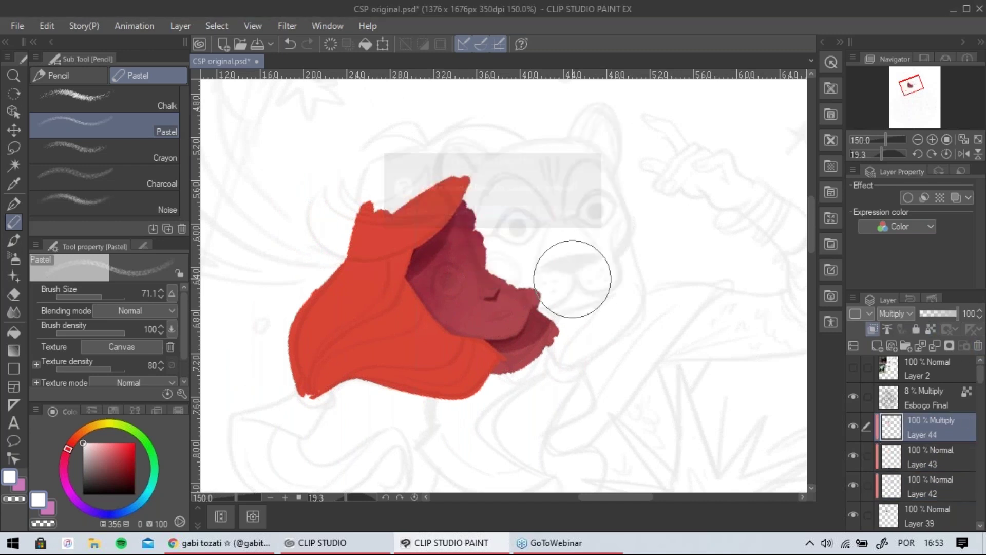
{"action": "left_click", "coordinate": [978, 346]}
{"action": "left_click", "coordinate": [503, 215]}
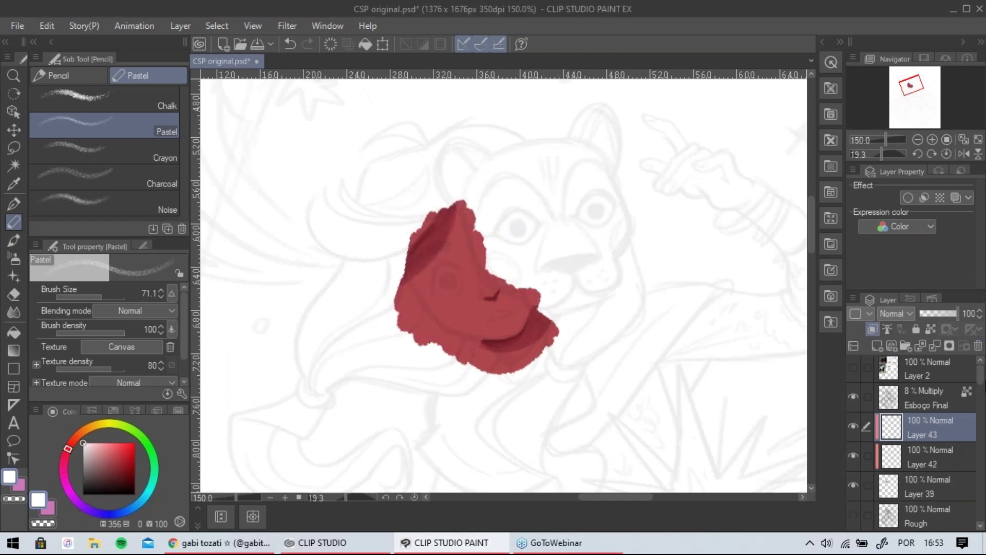
{"action": "left_click", "coordinate": [978, 346]}
{"action": "left_click", "coordinate": [503, 215]}
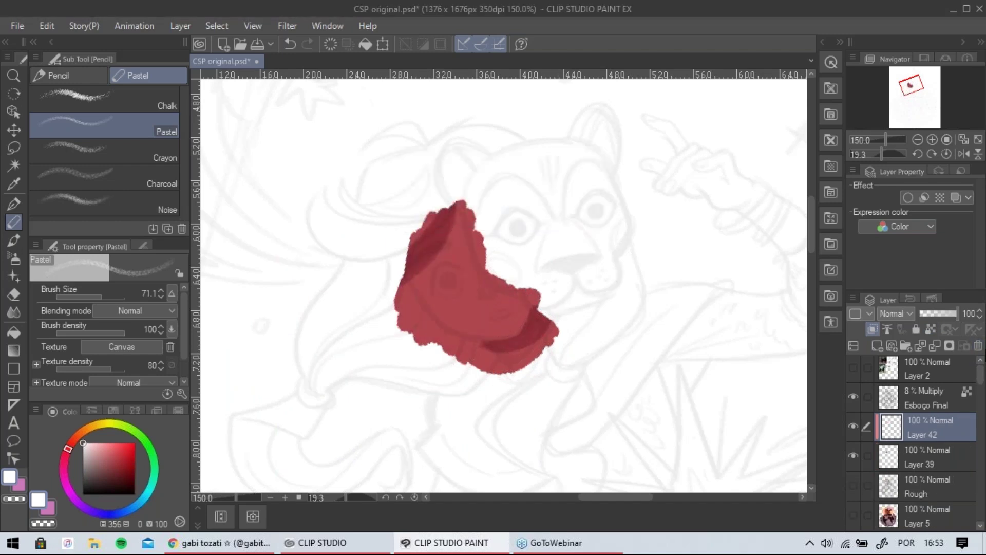
{"action": "left_click", "coordinate": [977, 347]}
{"action": "left_click", "coordinate": [503, 213]}
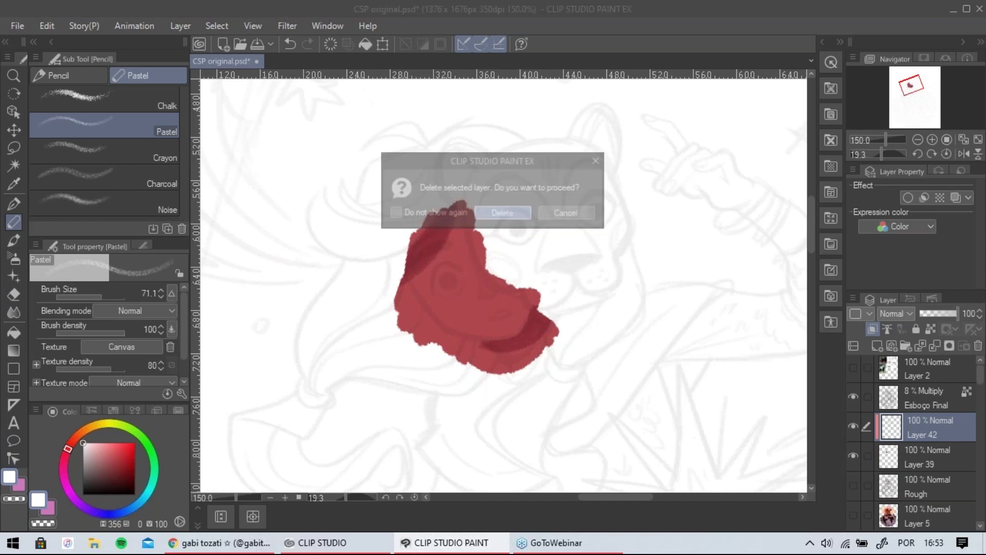
{"action": "left_click", "coordinate": [977, 346]}
{"action": "left_click", "coordinate": [523, 220]}
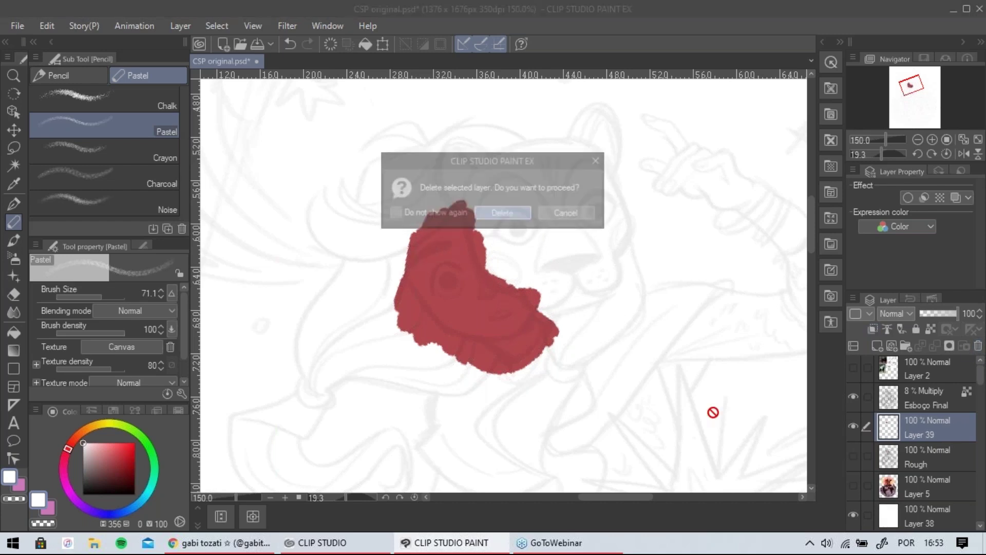
Hide the Esboço Final sketch, check the flat colours on Layer 5, and hide white Layer 38 to reveal the finished illustration.
{"action": "left_click", "coordinate": [853, 397]}
{"action": "left_click", "coordinate": [851, 455]}
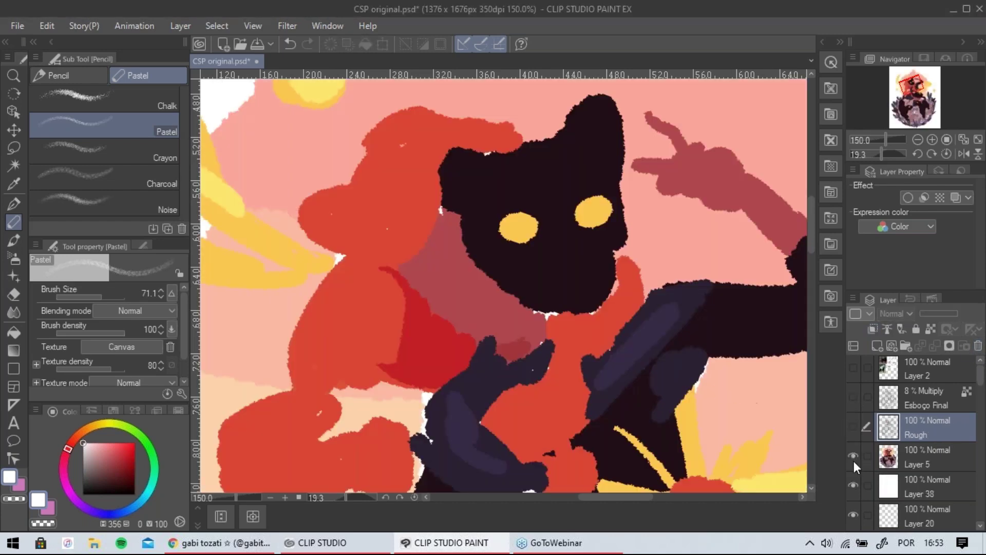
{"action": "left_click", "coordinate": [853, 457]}
{"action": "scroll", "coordinate": [982, 376], "scroll_direction": "down", "scroll_amount": 3}
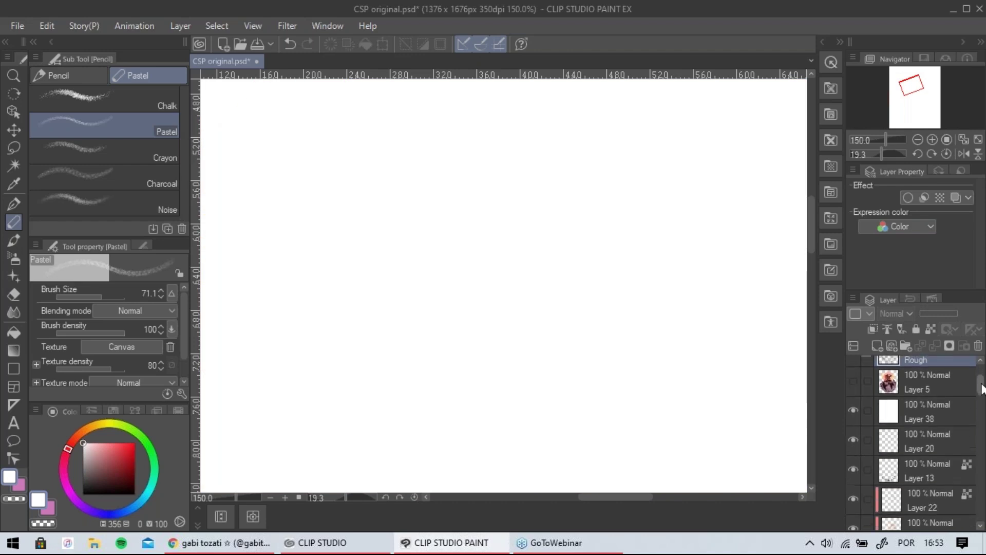
{"action": "left_click", "coordinate": [851, 375]}
{"action": "scroll", "coordinate": [676, 361], "scroll_direction": "down", "scroll_amount": 3}
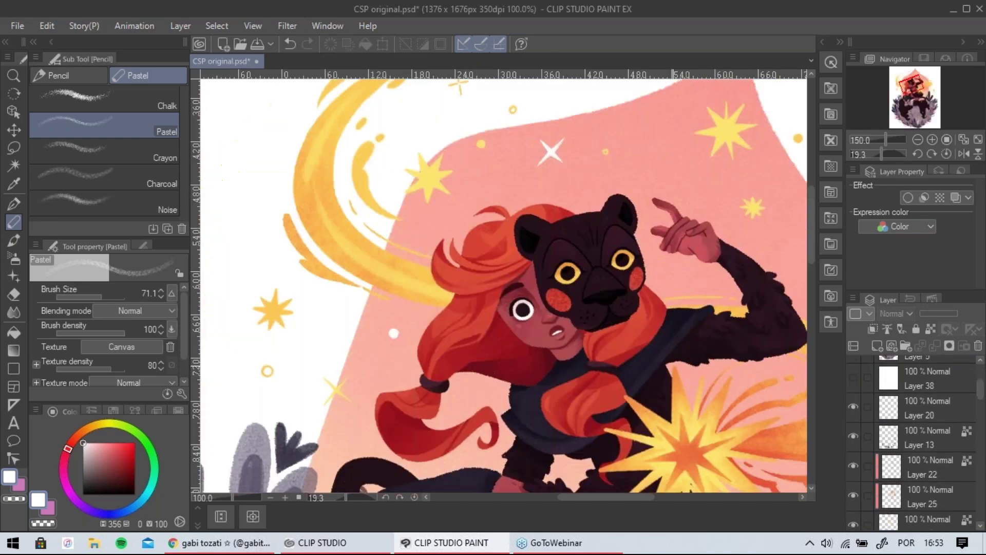
Straighten the rotated canvas and switch to the Real G-Pen.
{"action": "key", "text": "r"}
{"action": "left_click_drag", "start_coordinate": [595, 323], "coordinate": [610, 289]}
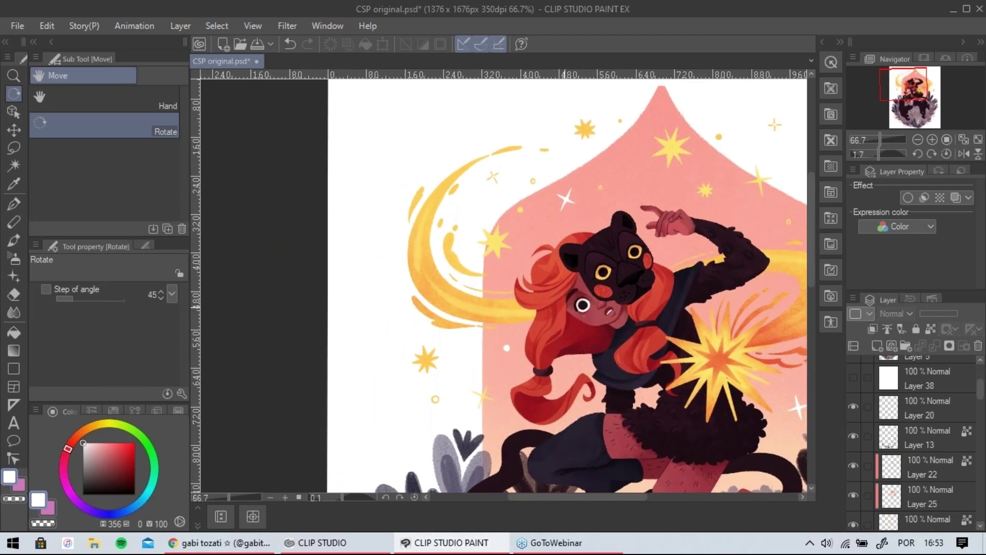
{"action": "key", "text": "e"}
{"action": "left_click", "coordinate": [17, 218]}
{"action": "left_click", "coordinate": [17, 204]}
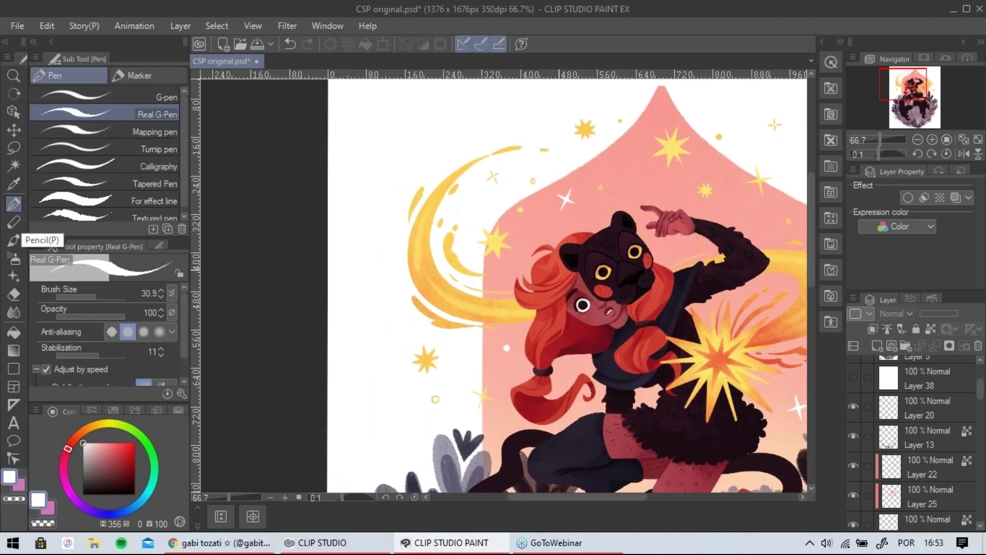
Examine the rendering of the girl's face, hair and panther mask in close-up.
{"action": "left_click_drag", "start_coordinate": [736, 319], "coordinate": [589, 229]}
{"action": "left_click_drag", "start_coordinate": [543, 179], "coordinate": [562, 204]}
{"action": "scroll", "coordinate": [547, 171], "scroll_direction": "up", "scroll_amount": 2}
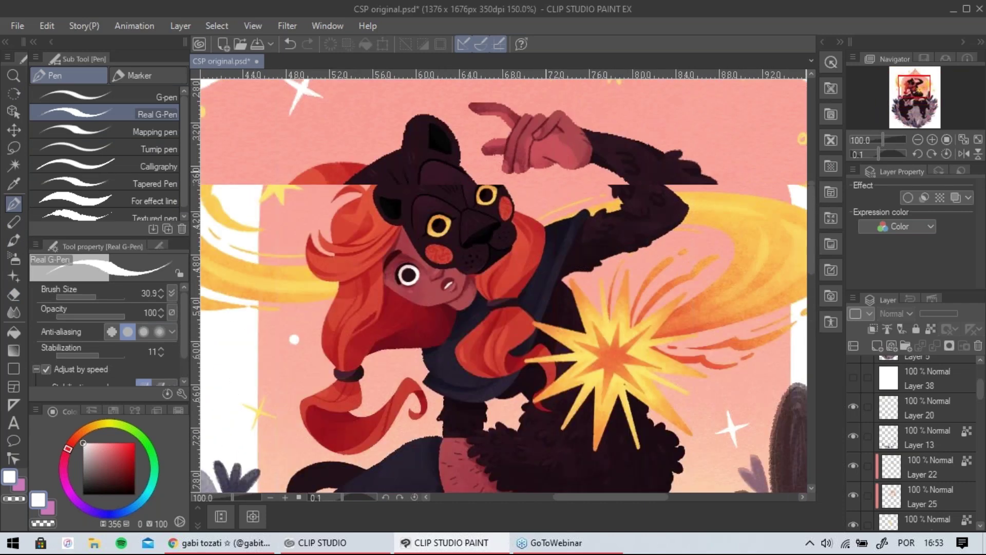
{"action": "left_click_drag", "start_coordinate": [496, 311], "coordinate": [550, 283]}
{"action": "key", "text": "ctrl+plus"}
{"action": "left_click_drag", "start_coordinate": [434, 300], "coordinate": [536, 282]}
{"action": "left_click_drag", "start_coordinate": [980, 385], "coordinate": [980, 406]}
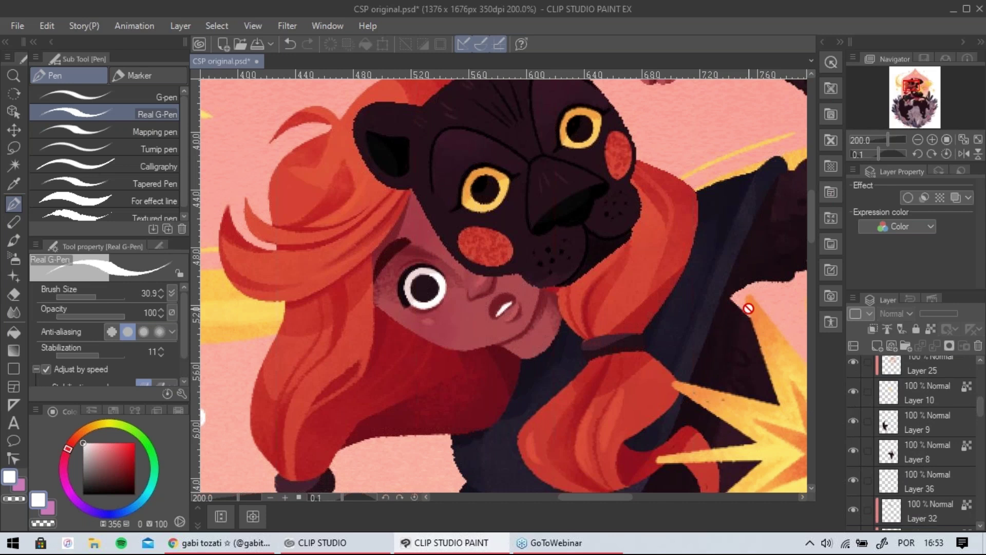
{"action": "scroll", "coordinate": [748, 308], "scroll_direction": "down", "scroll_amount": 2}
{"action": "left_click_drag", "start_coordinate": [682, 447], "coordinate": [527, 354]}
Toggle the visibility of Layers 9, 8 and 1 to check what each one contributes to the illustration.
{"action": "left_click", "coordinate": [853, 420]}
{"action": "left_click", "coordinate": [853, 420]}
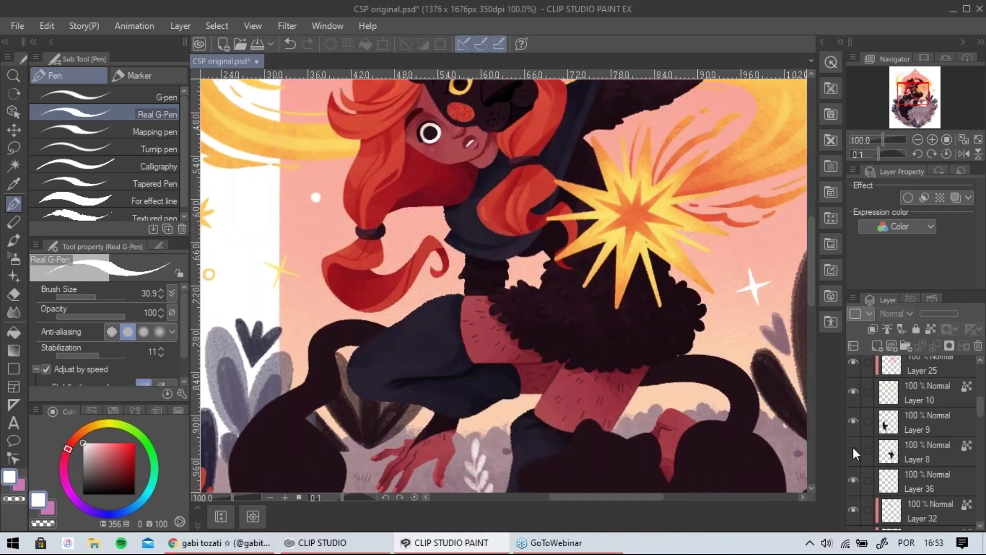
{"action": "left_click", "coordinate": [853, 448]}
{"action": "scroll", "coordinate": [980, 426], "scroll_direction": "down", "scroll_amount": 3}
{"action": "left_click_drag", "start_coordinate": [980, 424], "coordinate": [980, 448]}
{"action": "left_click", "coordinate": [853, 432]}
{"action": "left_click", "coordinate": [853, 432]}
{"action": "left_click_drag", "start_coordinate": [669, 268], "coordinate": [656, 395]}
{"action": "left_click", "coordinate": [851, 433]}
{"action": "left_click", "coordinate": [852, 434]}
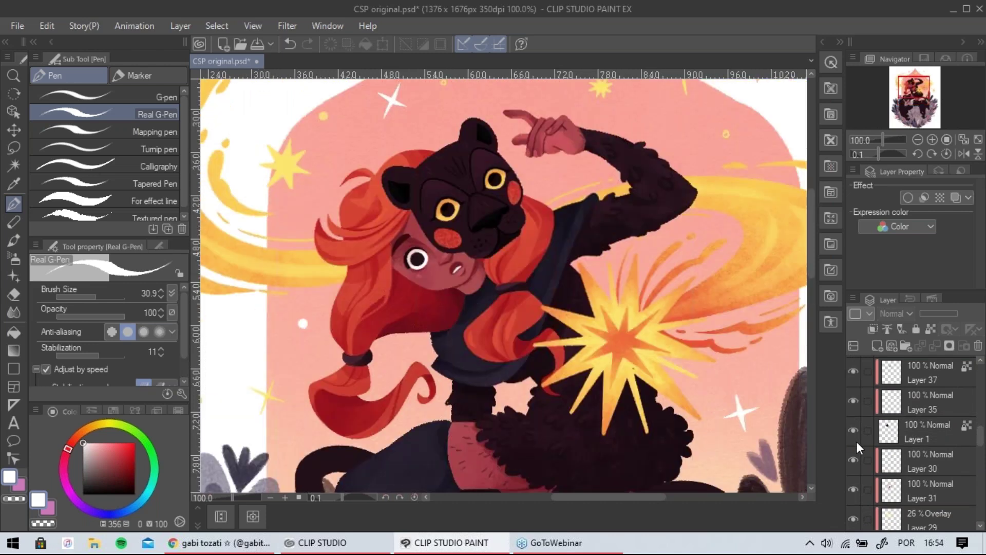
Toggle Layers 28 and 27 off and on to compare the hair with and without its shading.
{"action": "scroll", "coordinate": [855, 462], "scroll_direction": "down", "scroll_amount": 6}
{"action": "left_click", "coordinate": [853, 455]}
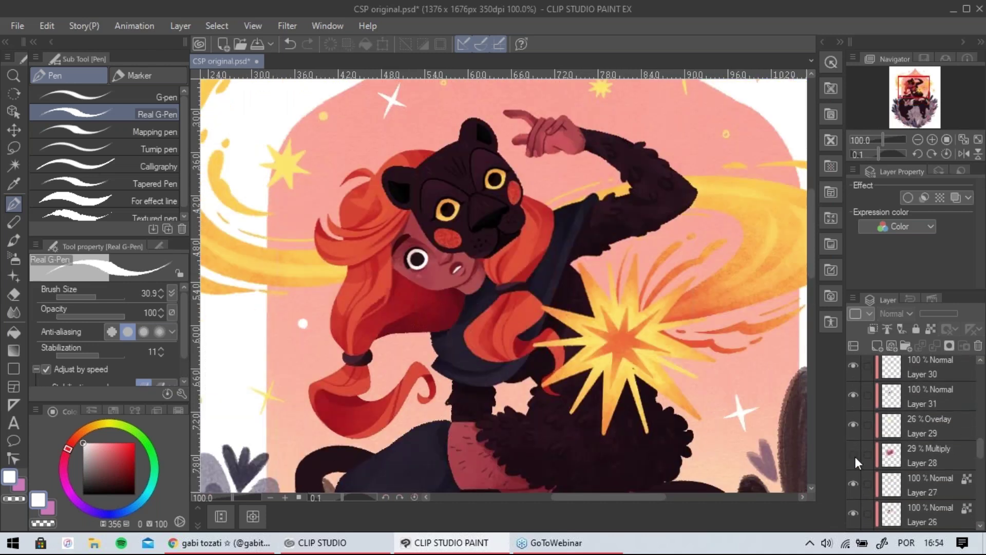
{"action": "left_click", "coordinate": [852, 484]}
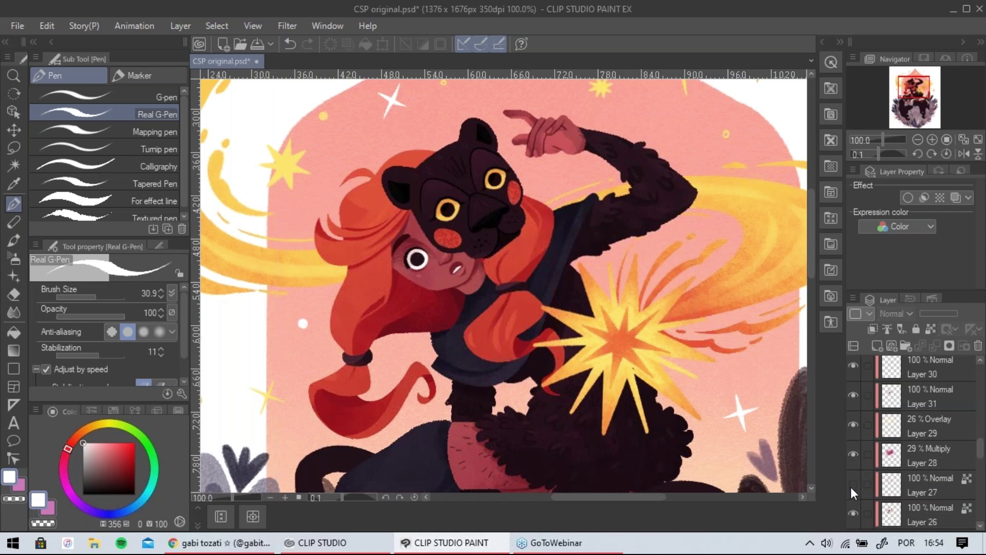
{"action": "left_click", "coordinate": [853, 484]}
{"action": "scroll", "coordinate": [946, 440], "scroll_direction": "down", "scroll_amount": 3}
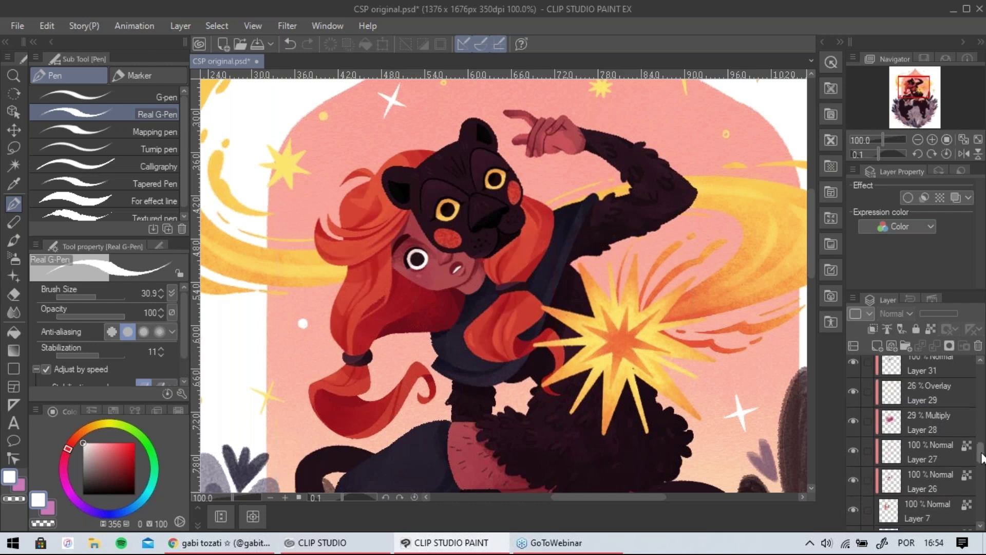
{"action": "left_click", "coordinate": [852, 446]}
{"action": "left_click", "coordinate": [852, 425]}
{"action": "left_click", "coordinate": [853, 425]}
{"action": "left_click", "coordinate": [853, 390]}
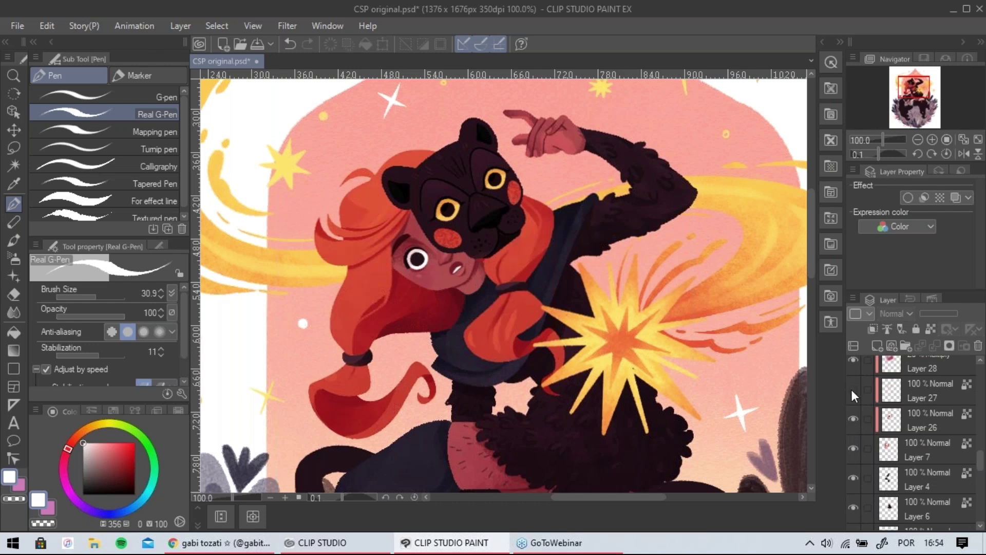
Examine the whole illustration, from the girl and starburst down to the panther silhouettes and surrounding plants.
{"action": "scroll", "coordinate": [747, 338], "scroll_direction": "up", "scroll_amount": 2}
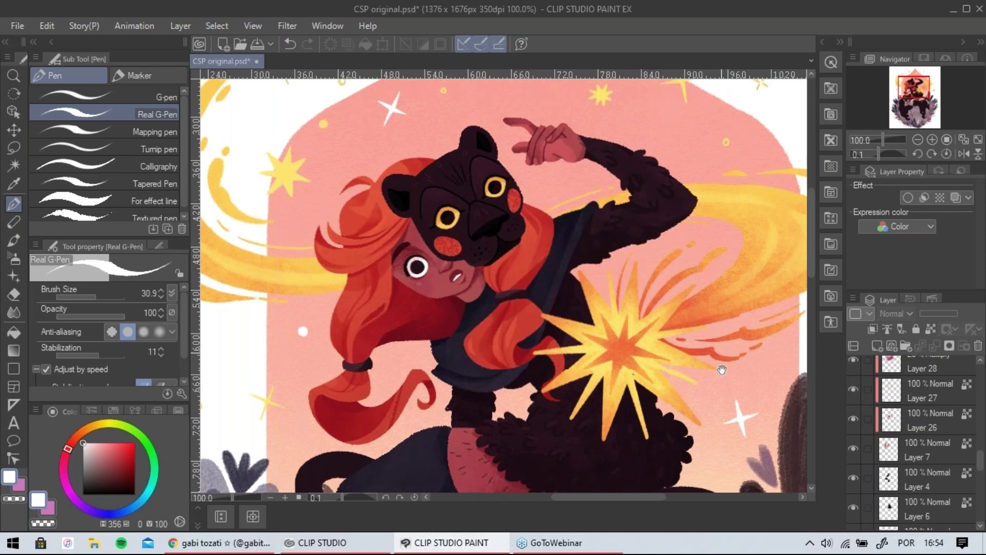
{"action": "mouse_move", "coordinate": [981, 465]}
{"action": "left_mouse_down"}
{"action": "mouse_move", "coordinate": [981, 446]}
{"action": "mouse_move", "coordinate": [981, 457]}
{"action": "left_mouse_up"}
{"action": "left_click_drag", "start_coordinate": [564, 255], "coordinate": [482, 115]}
{"action": "scroll", "coordinate": [553, 200], "scroll_direction": "down", "scroll_amount": 1}
{"action": "left_click_drag", "start_coordinate": [520, 425], "coordinate": [583, 309]}
{"action": "scroll", "coordinate": [511, 236], "scroll_direction": "down", "scroll_amount": 1}
{"action": "scroll", "coordinate": [511, 236], "scroll_direction": "up", "scroll_amount": 1}
{"action": "left_click_drag", "start_coordinate": [521, 254], "coordinate": [492, 436]}
{"action": "left_click_drag", "start_coordinate": [556, 324], "coordinate": [576, 241]}
{"action": "scroll", "coordinate": [577, 239], "scroll_direction": "down", "scroll_amount": 1}
{"action": "left_click_drag", "start_coordinate": [570, 379], "coordinate": [532, 336]}
{"action": "scroll", "coordinate": [552, 278], "scroll_direction": "down", "scroll_amount": 1}
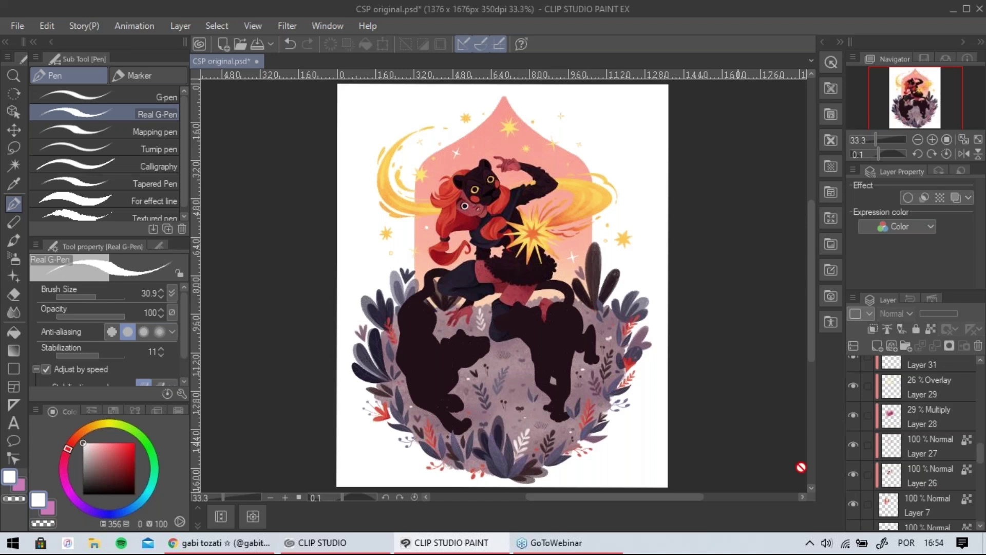
Select Layer 8 with the standing panther's silhouette and add a new layer directly above it.
{"action": "left_click_drag", "start_coordinate": [984, 453], "coordinate": [984, 481]}
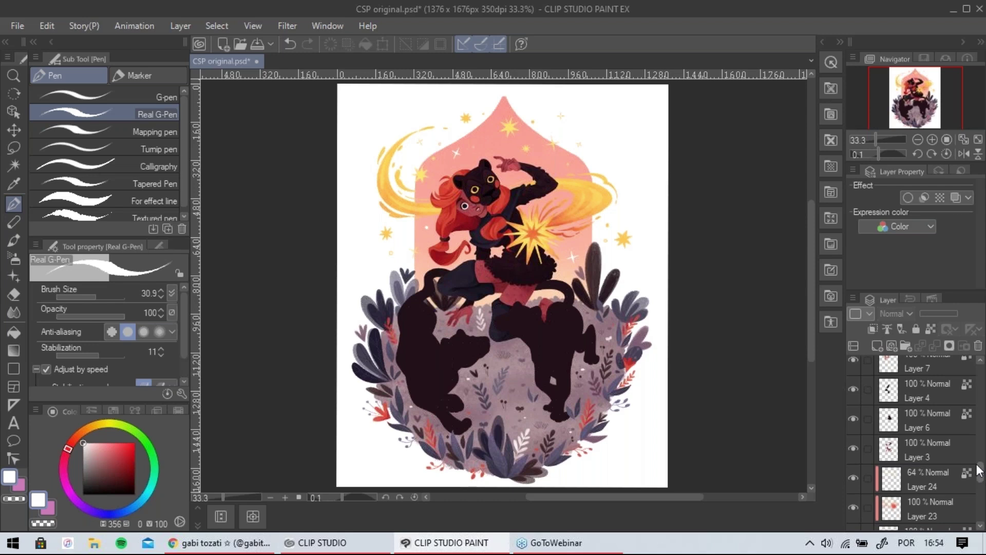
{"action": "left_click_drag", "start_coordinate": [980, 477], "coordinate": [983, 414]}
{"action": "left_click", "coordinate": [893, 442]}
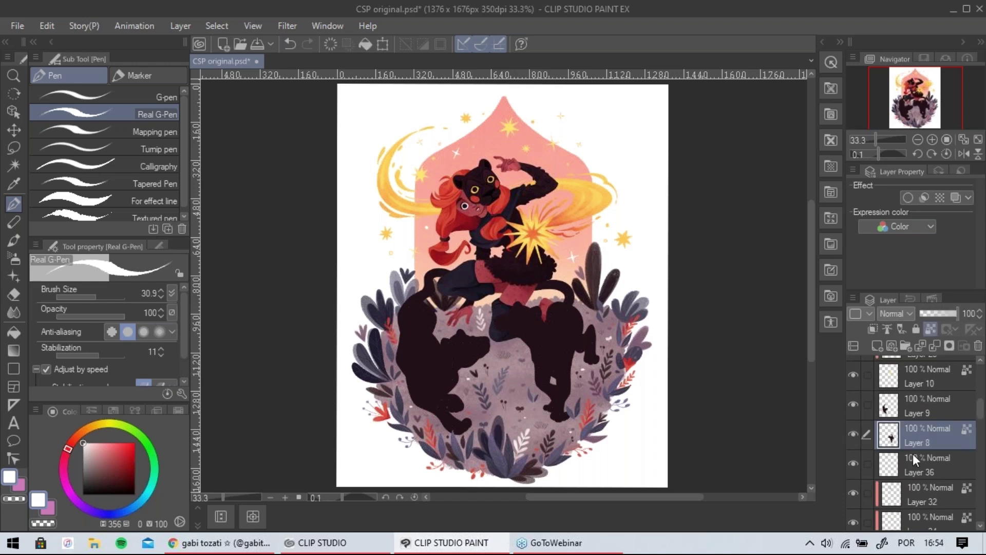
{"action": "scroll", "coordinate": [524, 332], "scroll_direction": "up", "scroll_amount": 3}
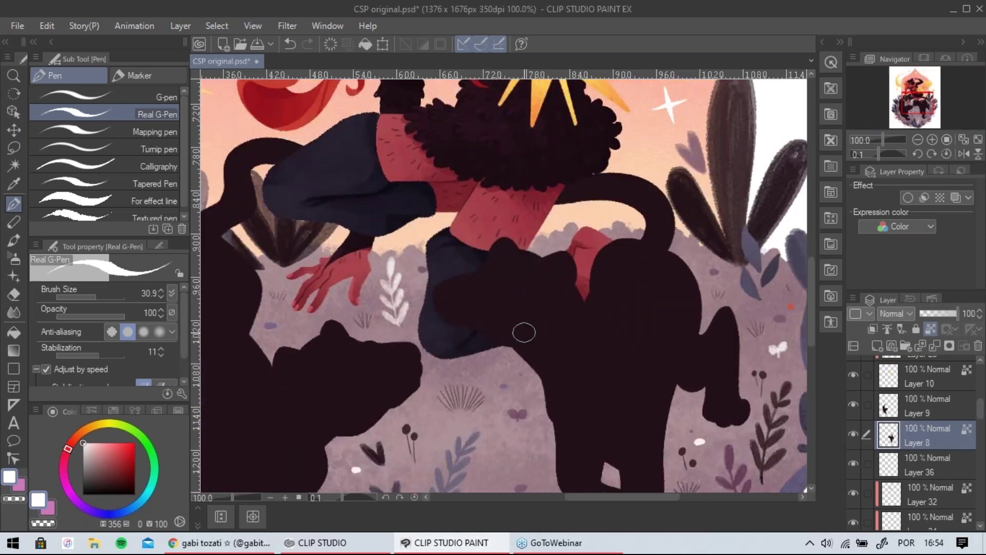
{"action": "mouse_move", "coordinate": [978, 413]}
{"action": "left_mouse_down"}
{"action": "mouse_move", "coordinate": [981, 373]}
{"action": "mouse_move", "coordinate": [980, 418]}
{"action": "left_mouse_up"}
{"action": "left_click_drag", "start_coordinate": [533, 309], "coordinate": [522, 302]}
{"action": "key", "text": "ctrl+plus"}
{"action": "key", "text": "ctrl+plus"}
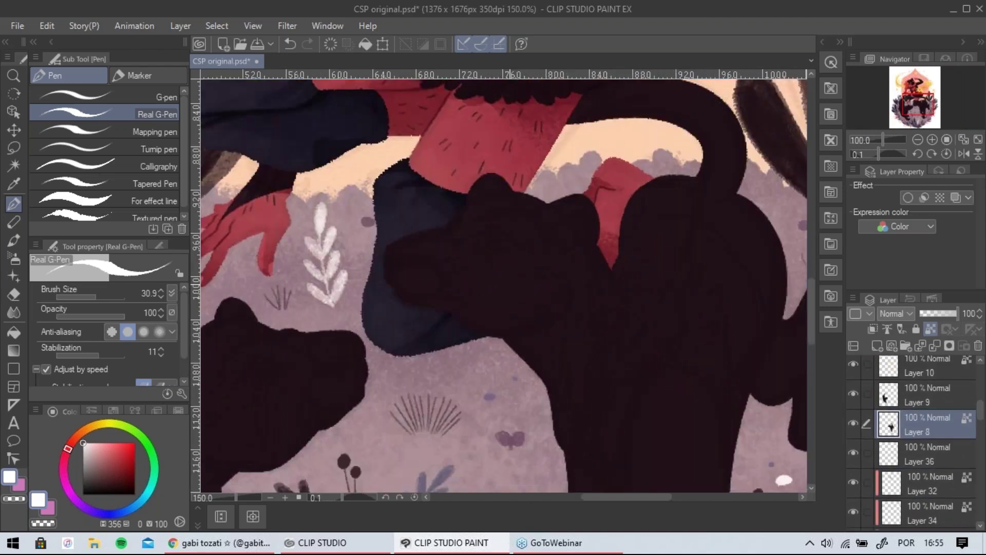
{"action": "left_click_drag", "start_coordinate": [614, 379], "coordinate": [553, 422]}
{"action": "key", "text": "ctrl+shift+n"}
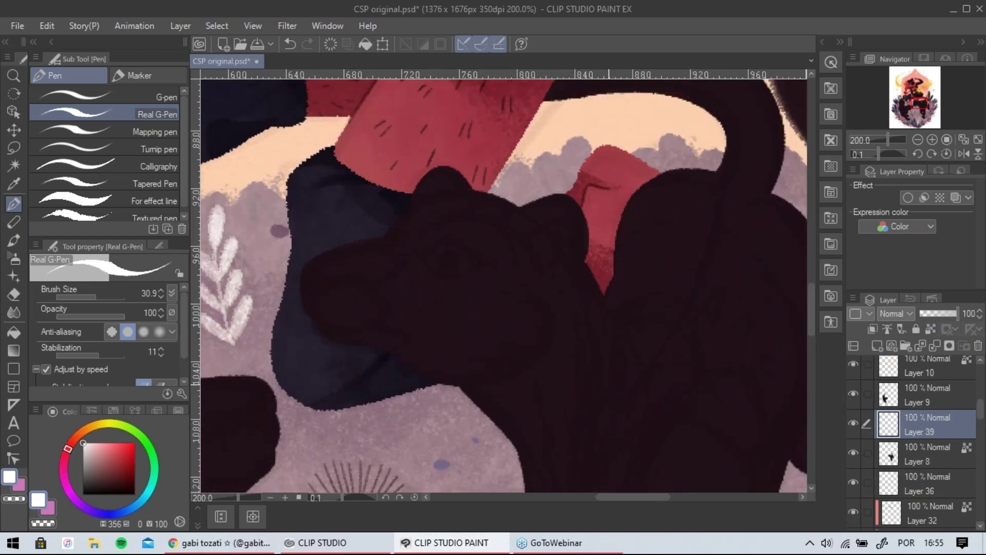
Sample the starburst's golden yellow (38, 69, 99) as the drawing colour and return to the panther's head.
{"action": "left_click", "coordinate": [103, 423]}
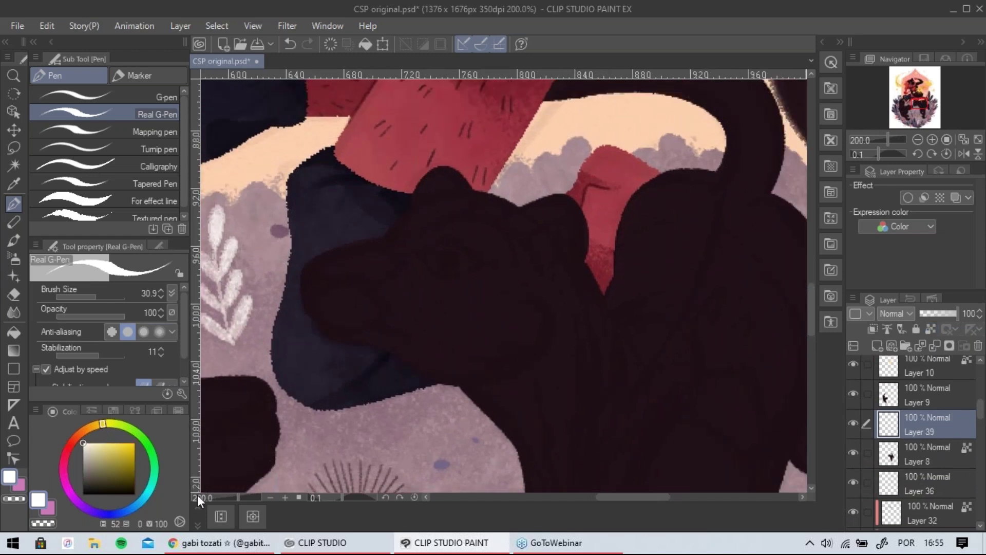
{"action": "scroll", "coordinate": [448, 326], "scroll_direction": "up", "scroll_amount": 8}
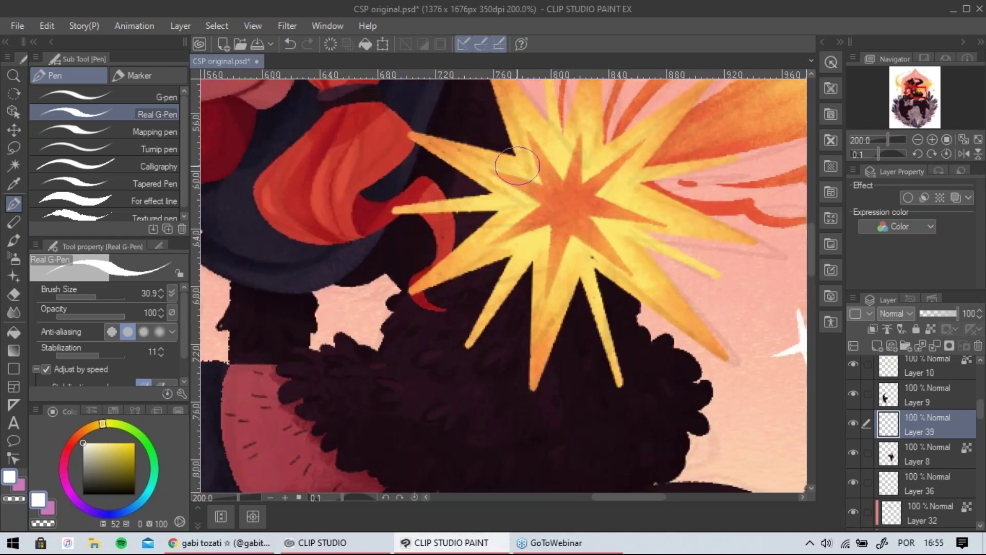
{"action": "left_click", "coordinate": [498, 165], "text": "alt"}
{"action": "left_click_drag", "start_coordinate": [476, 282], "coordinate": [399, 108]}
{"action": "left_click_drag", "start_coordinate": [448, 220], "coordinate": [405, 89]}
{"action": "left_click_drag", "start_coordinate": [558, 378], "coordinate": [516, 271]}
{"action": "left_click_drag", "start_coordinate": [250, 285], "coordinate": [331, 275]}
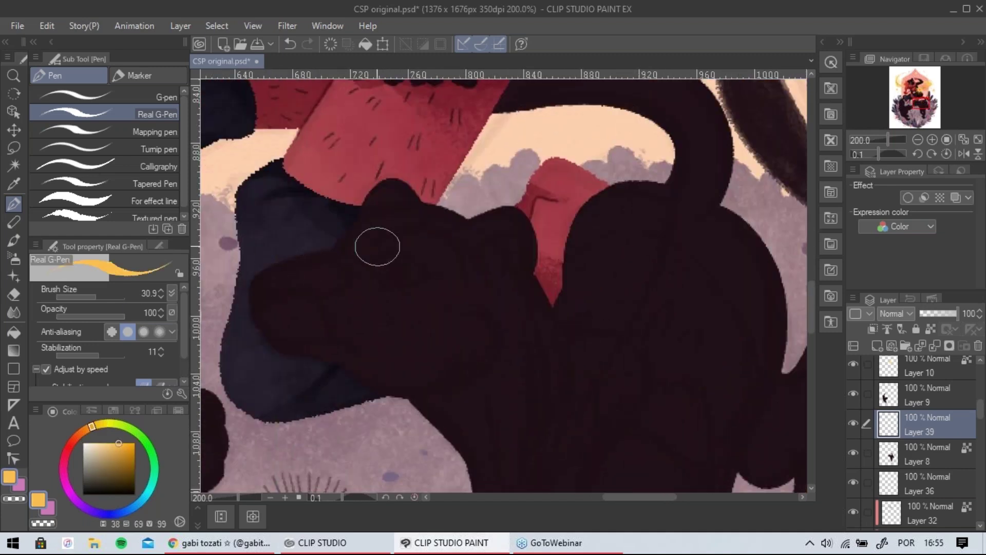
{"action": "left_click_drag", "start_coordinate": [399, 272], "coordinate": [442, 274]}
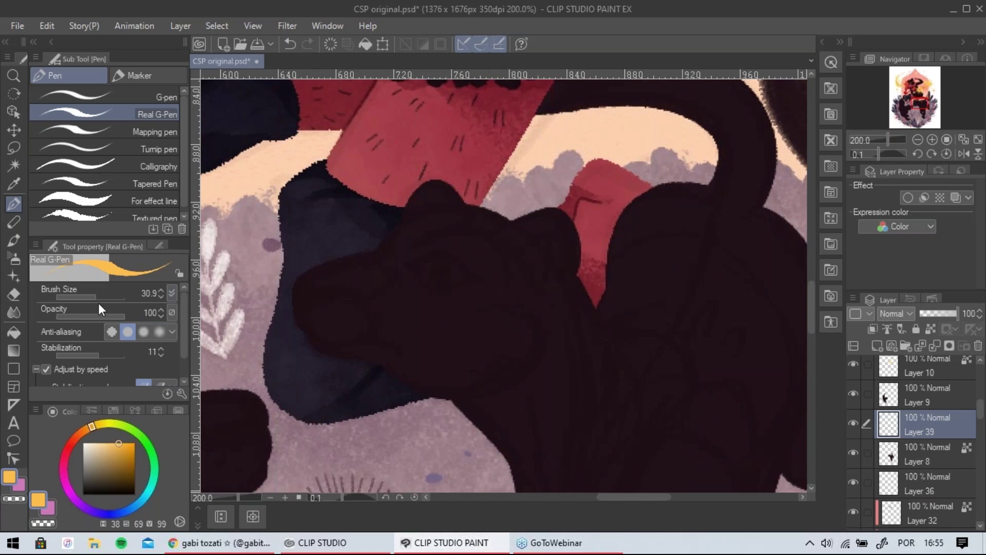
Draw the standing panther's almond-shaped golden eye on Layer 39 with the Real G-Pen at brush size 18.4.
{"action": "left_click_drag", "start_coordinate": [93, 298], "coordinate": [92, 297]}
{"action": "mouse_move", "coordinate": [404, 262]}
{"action": "left_mouse_down"}
{"action": "mouse_move", "coordinate": [430, 268]}
{"action": "mouse_move", "coordinate": [494, 263]}
{"action": "left_mouse_up"}
{"action": "key", "text": "ctrl+z"}
{"action": "scroll", "coordinate": [507, 271], "scroll_direction": "up", "scroll_amount": 2}
{"action": "mouse_move", "coordinate": [361, 240]}
{"action": "left_mouse_down"}
{"action": "mouse_move", "coordinate": [402, 227]}
{"action": "mouse_move", "coordinate": [469, 254]}
{"action": "left_mouse_up"}
{"action": "key", "text": "ctrl+z"}
{"action": "mouse_move", "coordinate": [357, 239]}
{"action": "left_mouse_down"}
{"action": "mouse_move", "coordinate": [447, 231]}
{"action": "mouse_move", "coordinate": [479, 267]}
{"action": "mouse_move", "coordinate": [414, 237]}
{"action": "mouse_move", "coordinate": [432, 252]}
{"action": "mouse_move", "coordinate": [421, 255]}
{"action": "mouse_move", "coordinate": [441, 231]}
{"action": "mouse_move", "coordinate": [390, 251]}
{"action": "left_mouse_up"}
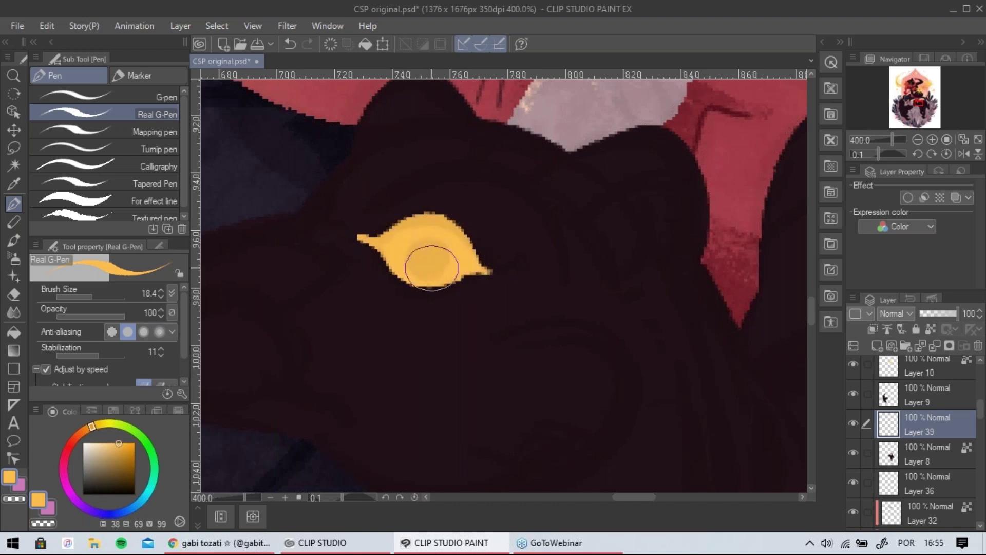
Rework the golden eye's lower edge and both corners with short pen strokes, undoing the unwanted ones.
{"action": "key", "text": "ctrl+z"}
{"action": "mouse_move", "coordinate": [402, 269]}
{"action": "left_mouse_down"}
{"action": "mouse_move", "coordinate": [460, 268]}
{"action": "mouse_move", "coordinate": [419, 274]}
{"action": "mouse_move", "coordinate": [395, 263]}
{"action": "mouse_move", "coordinate": [455, 262]}
{"action": "mouse_move", "coordinate": [410, 270]}
{"action": "mouse_move", "coordinate": [457, 269]}
{"action": "mouse_move", "coordinate": [416, 278]}
{"action": "mouse_move", "coordinate": [467, 261]}
{"action": "left_mouse_up"}
{"action": "key", "text": "ctrl+z"}
{"action": "key", "text": "ctrl+z"}
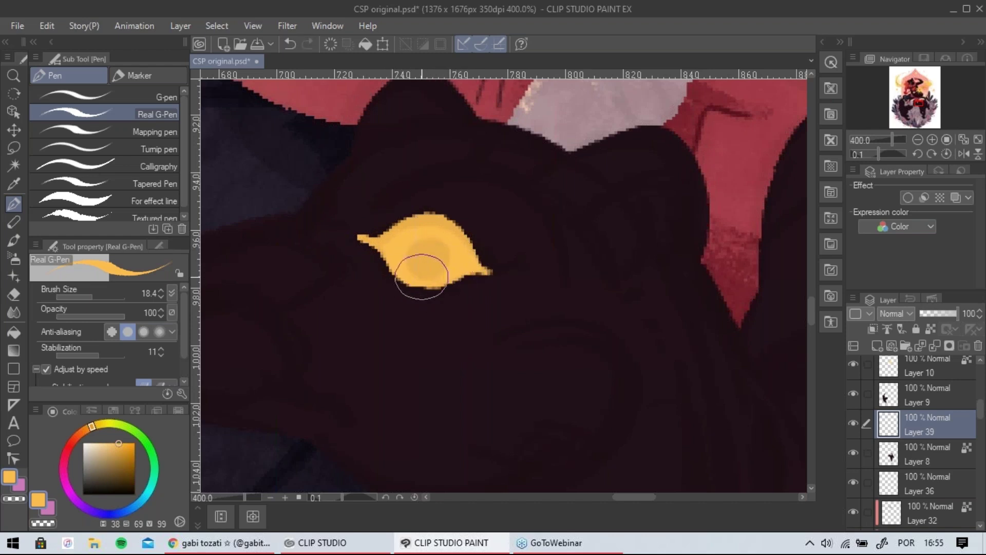
{"action": "key", "text": "ctrl+z"}
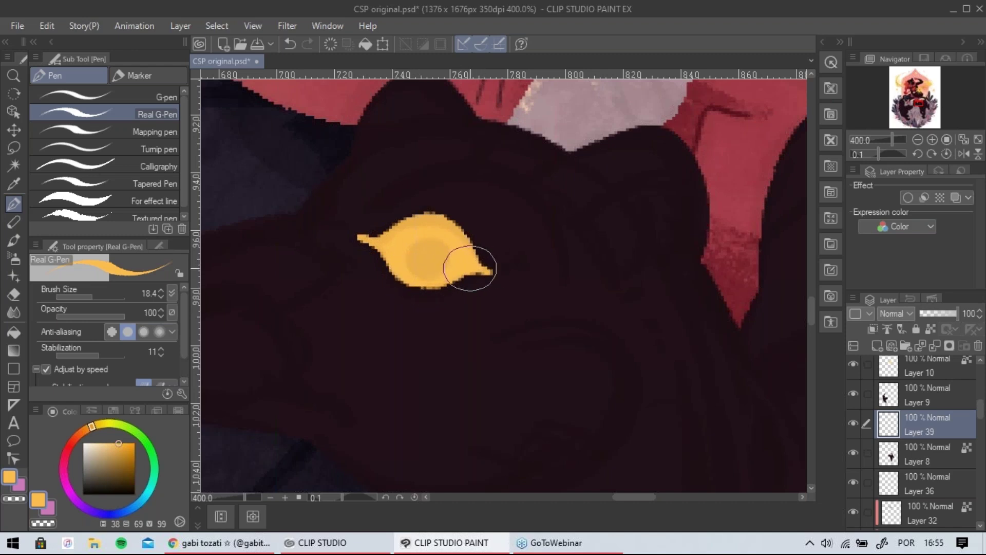
{"action": "mouse_move", "coordinate": [386, 232]}
{"action": "left_mouse_down"}
{"action": "mouse_move", "coordinate": [362, 238]}
{"action": "mouse_move", "coordinate": [396, 232]}
{"action": "left_mouse_up"}
{"action": "key", "text": "ctrl+z"}
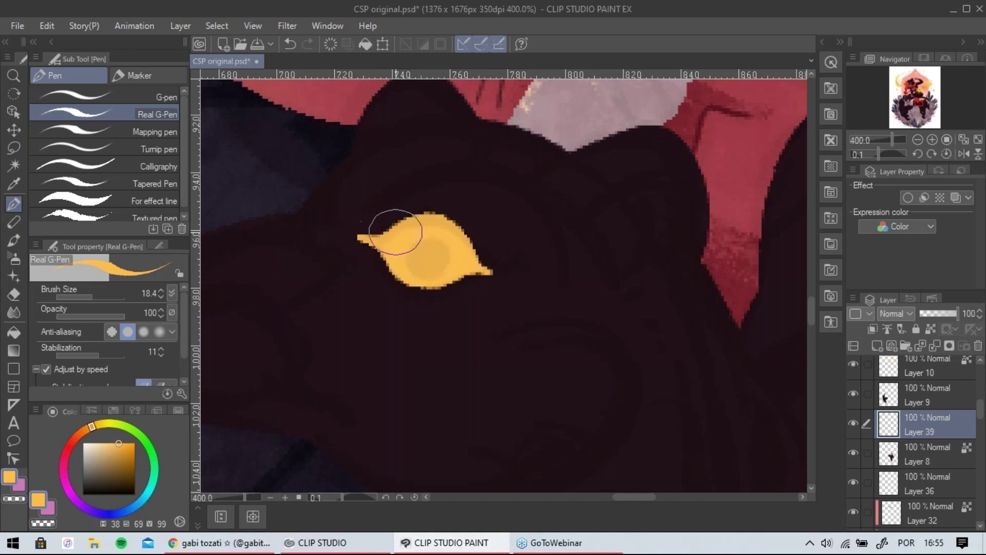
Clean up the golden eye's lower outline with the Hard eraser, undo the stray pen touch-ups and check the shape at a distance.
{"action": "scroll", "coordinate": [395, 232], "scroll_direction": "down", "scroll_amount": 3}
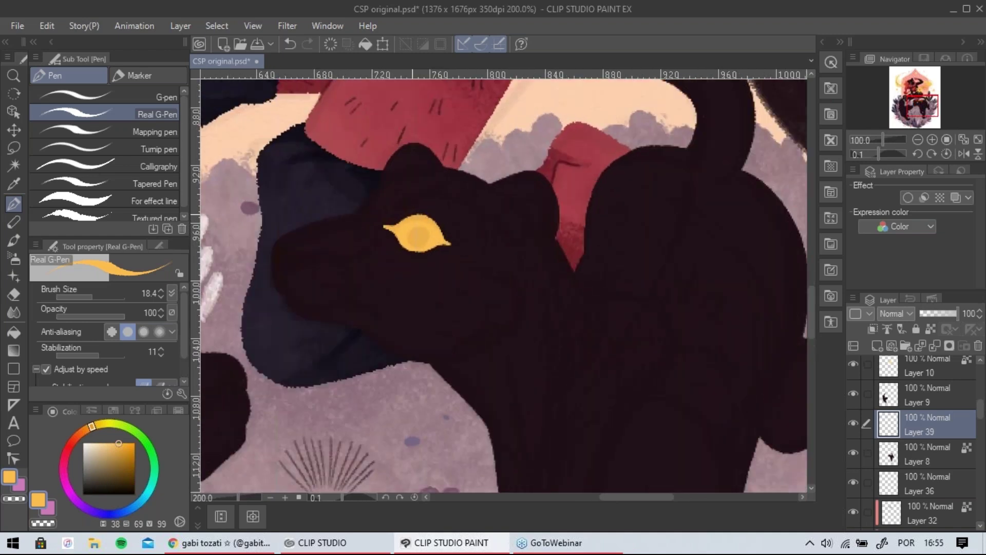
{"action": "scroll", "coordinate": [442, 207], "scroll_direction": "up", "scroll_amount": 3}
{"action": "left_click", "coordinate": [14, 295]}
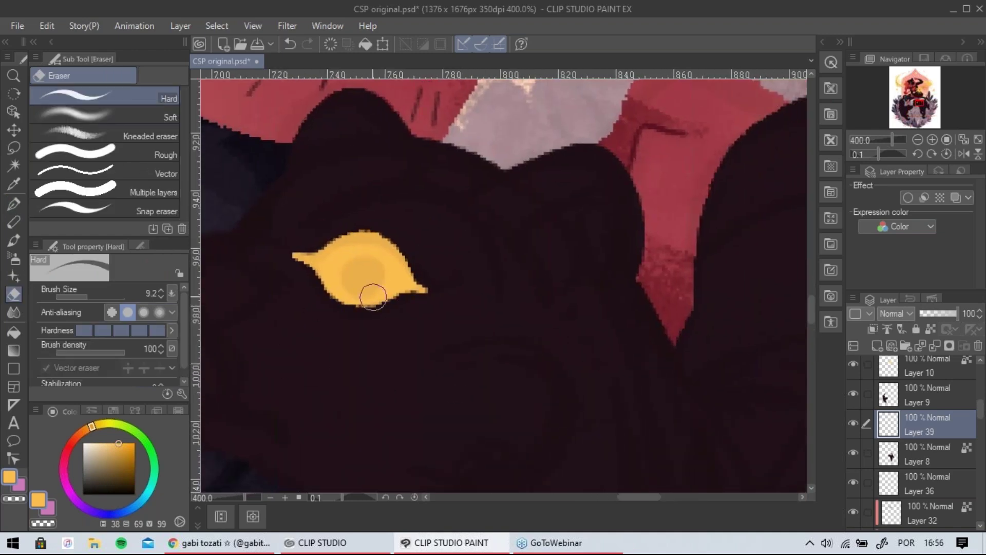
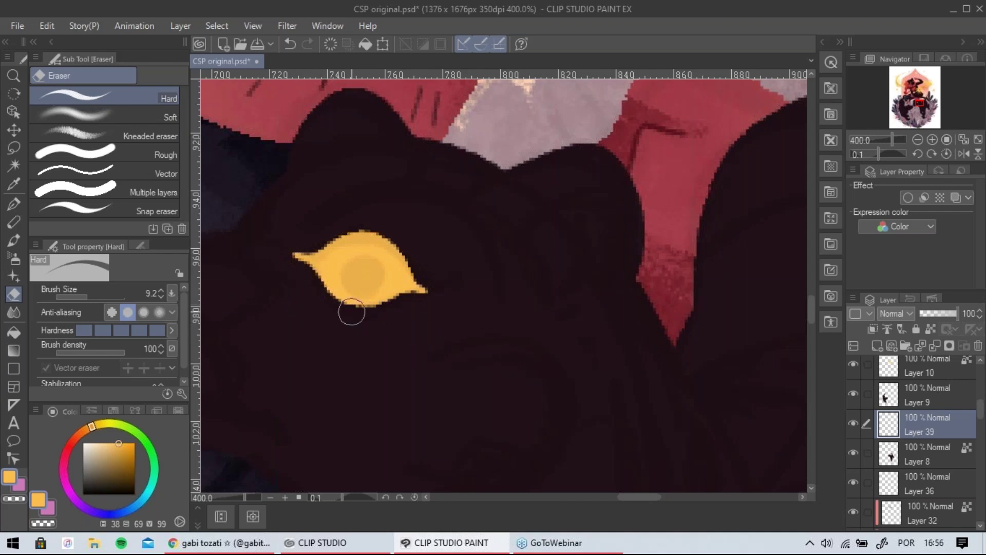
{"action": "left_click", "coordinate": [13, 208]}
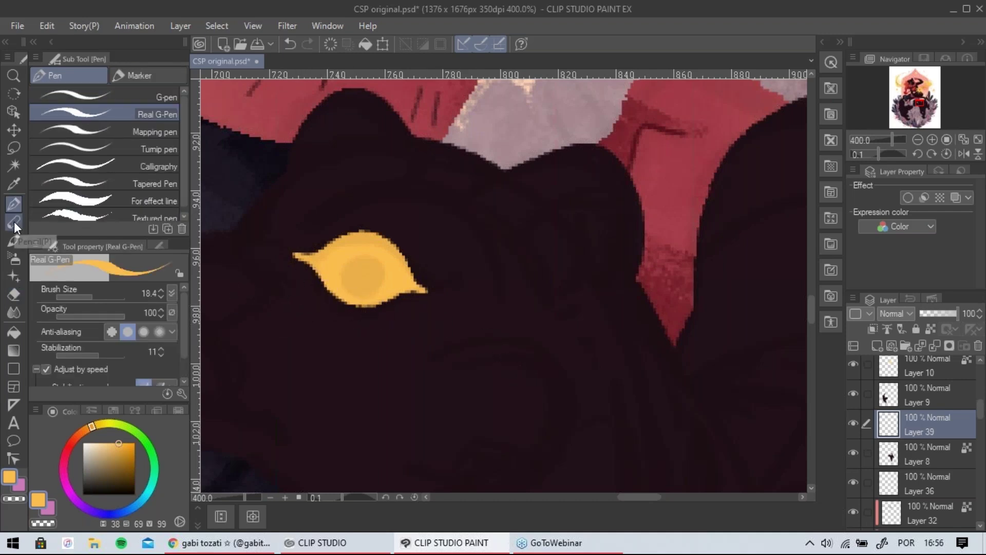
{"action": "key", "text": "ctrl+z"}
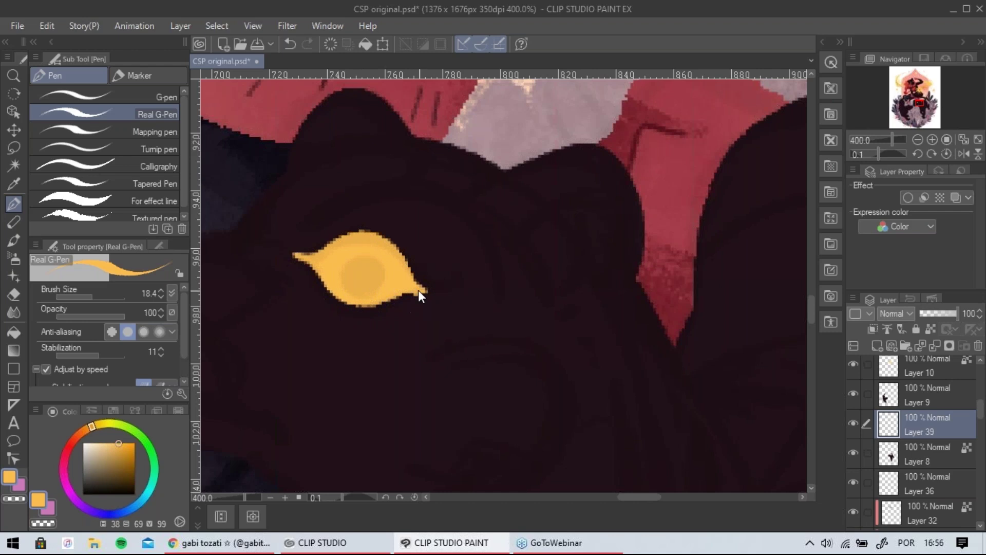
{"action": "key", "text": "ctrl+z"}
{"action": "scroll", "coordinate": [465, 316], "scroll_direction": "down", "scroll_amount": 5}
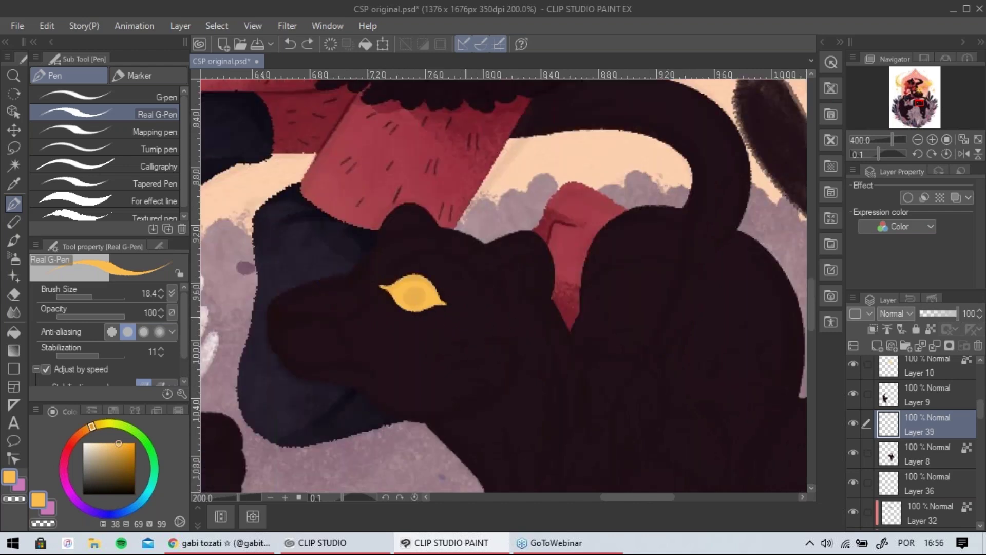
{"action": "scroll", "coordinate": [466, 316], "scroll_direction": "up", "scroll_amount": 5}
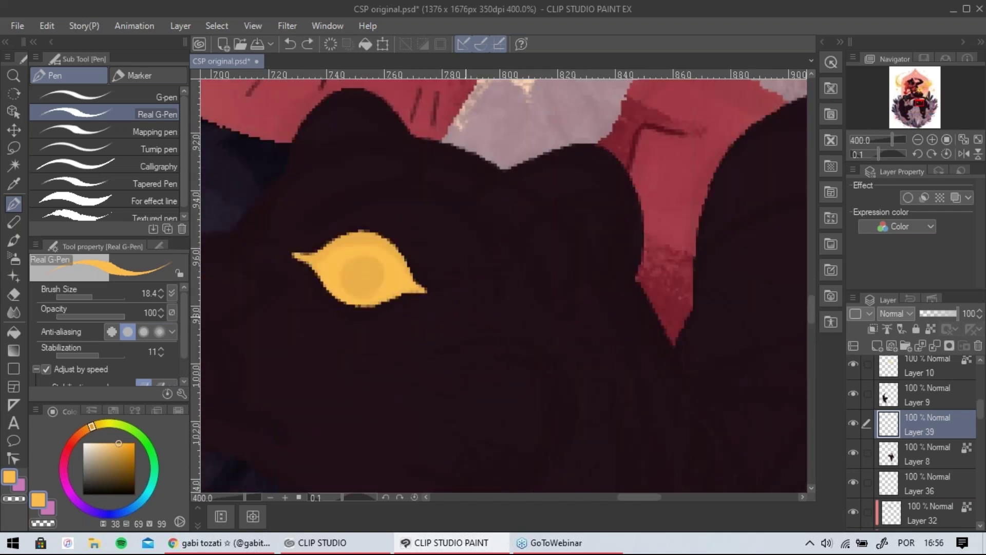
Trim the upper edges of the golden eye's inner and outer corners with the Hard eraser at size 9.2.
{"action": "left_click", "coordinate": [15, 293]}
{"action": "left_click", "coordinate": [301, 257]}
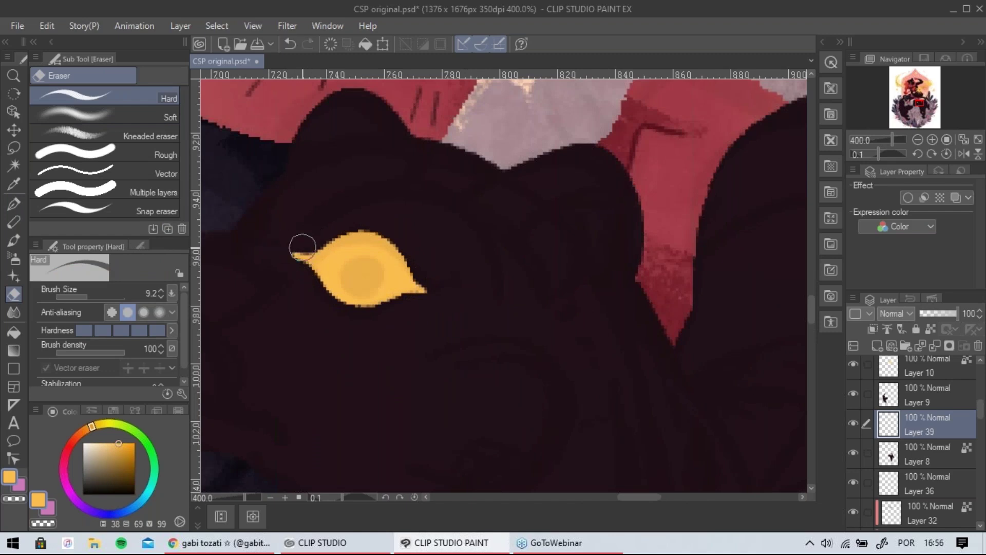
{"action": "key", "text": "ctrl+z"}
{"action": "left_click_drag", "start_coordinate": [301, 248], "coordinate": [288, 249]}
{"action": "left_click", "coordinate": [421, 280]}
{"action": "left_click_drag", "start_coordinate": [451, 249], "coordinate": [463, 271]}
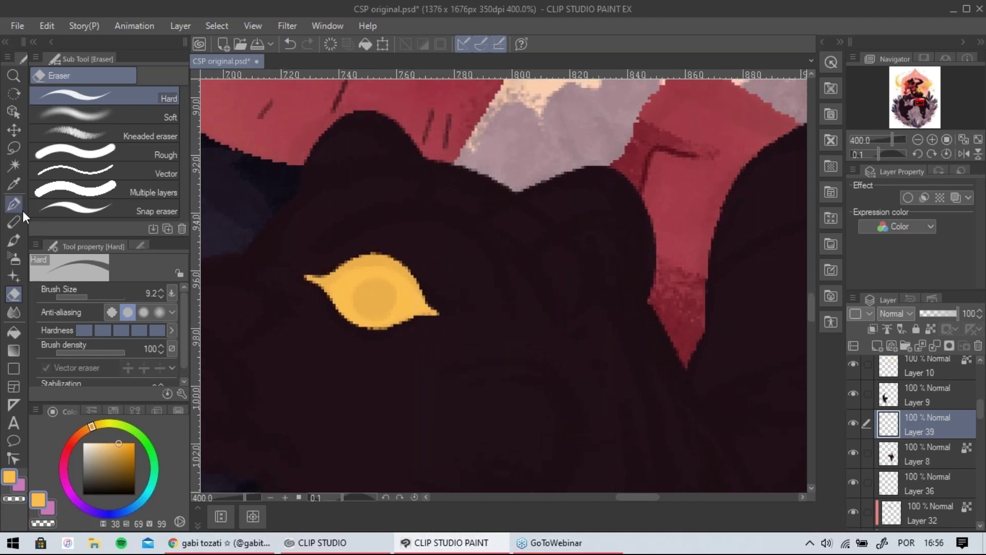
Rebuild the golden eye's lower edge and outer corner with the Real G-Pen.
{"action": "left_click", "coordinate": [20, 207]}
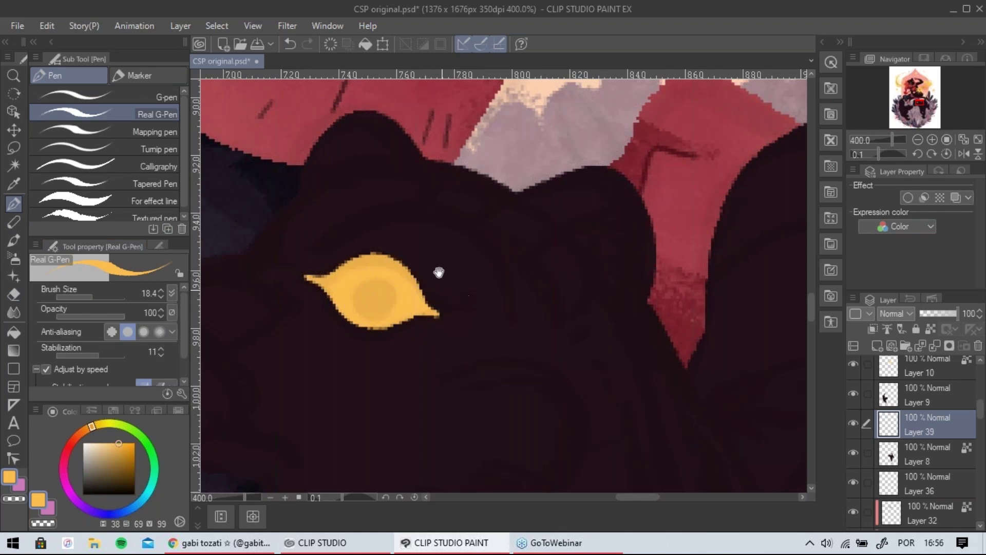
{"action": "left_click_drag", "start_coordinate": [439, 272], "coordinate": [436, 248]}
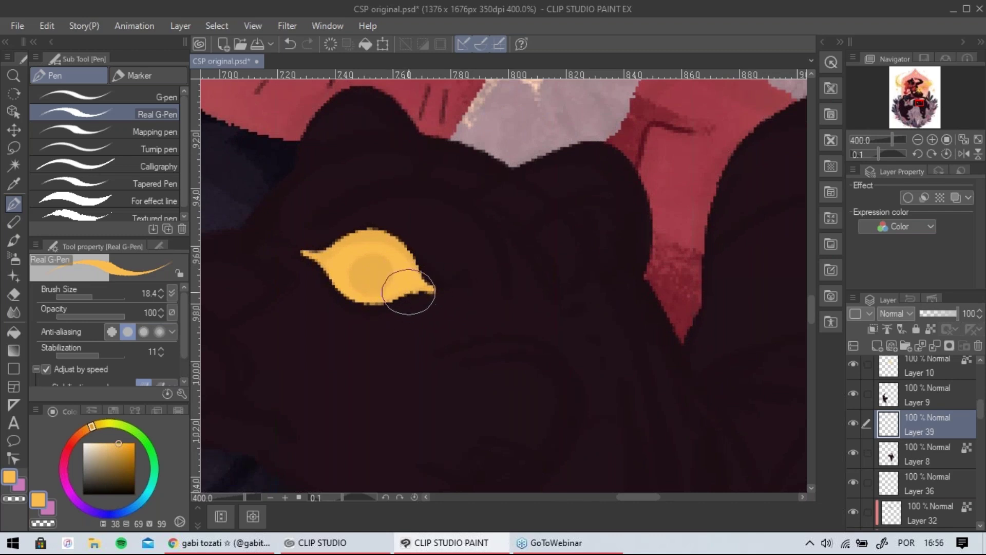
{"action": "key", "text": "ctrl+z"}
{"action": "key", "text": "ctrl+z"}
{"action": "mouse_move", "coordinate": [370, 293]}
{"action": "left_mouse_down"}
{"action": "mouse_move", "coordinate": [333, 279]}
{"action": "mouse_move", "coordinate": [359, 301]}
{"action": "left_mouse_up"}
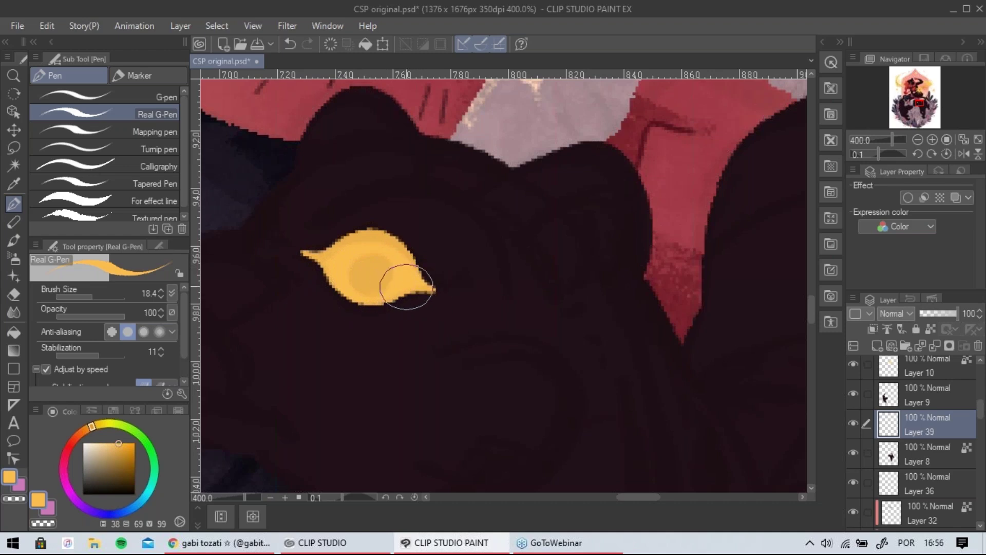
{"action": "left_click_drag", "start_coordinate": [417, 286], "coordinate": [432, 292]}
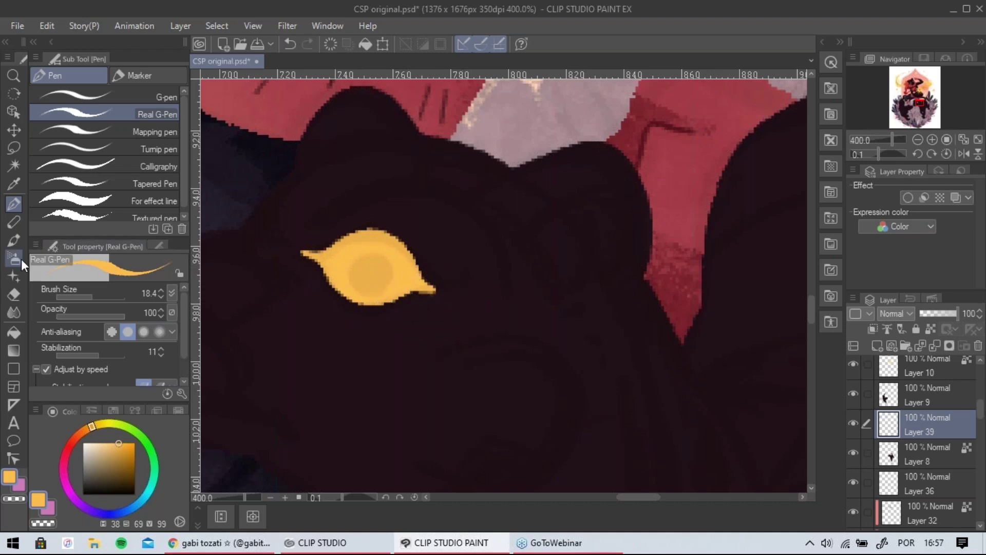
Sharpen the golden eye's two pointed corners with the Hard eraser and check the eye against the whole panther.
{"action": "left_click", "coordinate": [13, 294]}
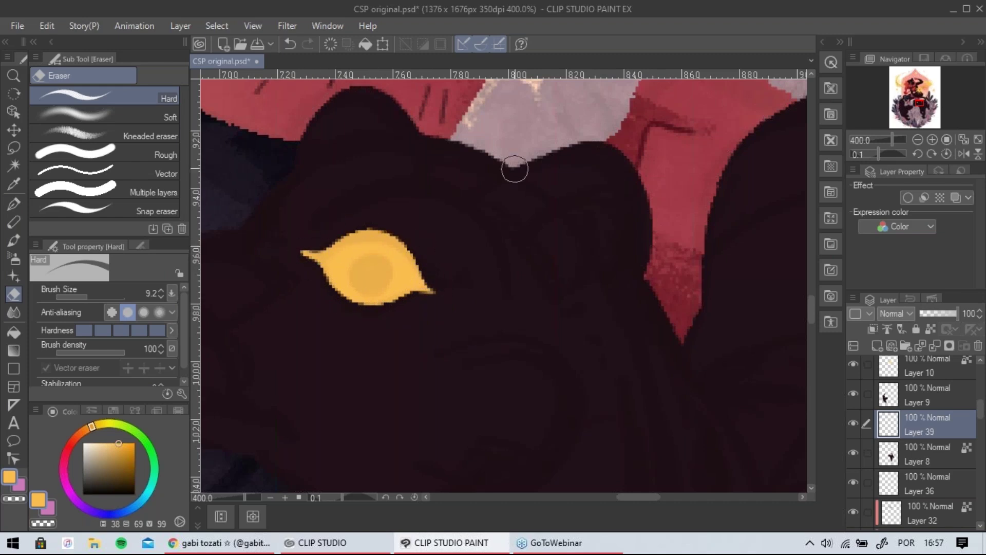
{"action": "scroll", "coordinate": [514, 167], "scroll_direction": "down", "scroll_amount": 4}
{"action": "scroll", "coordinate": [514, 167], "scroll_direction": "up", "scroll_amount": 4}
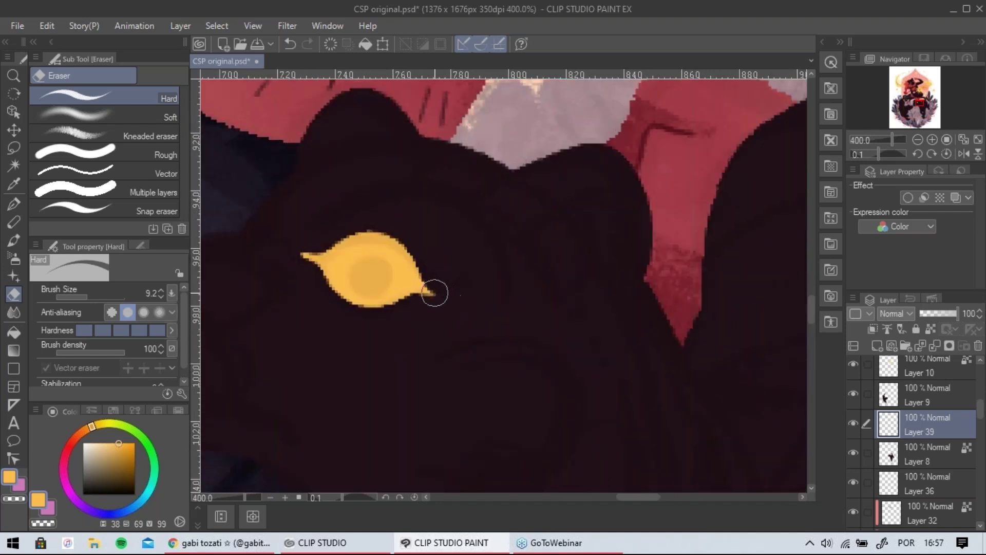
{"action": "key", "text": "ctrl+z"}
{"action": "mouse_move", "coordinate": [294, 256]}
{"action": "left_mouse_down"}
{"action": "mouse_move", "coordinate": [316, 283]}
{"action": "mouse_move", "coordinate": [336, 285]}
{"action": "left_mouse_up"}
{"action": "scroll", "coordinate": [336, 285], "scroll_direction": "down", "scroll_amount": 3}
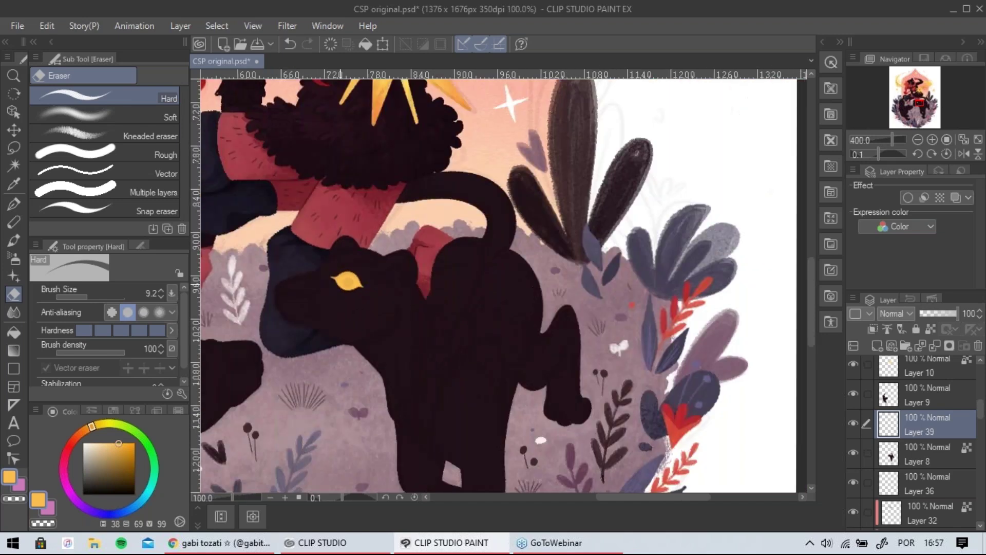
{"action": "left_click_drag", "start_coordinate": [513, 379], "coordinate": [560, 361]}
Give the golden eye's outer corner a last touch-up with the Real G-Pen and the Hard eraser.
{"action": "left_click", "coordinate": [14, 241]}
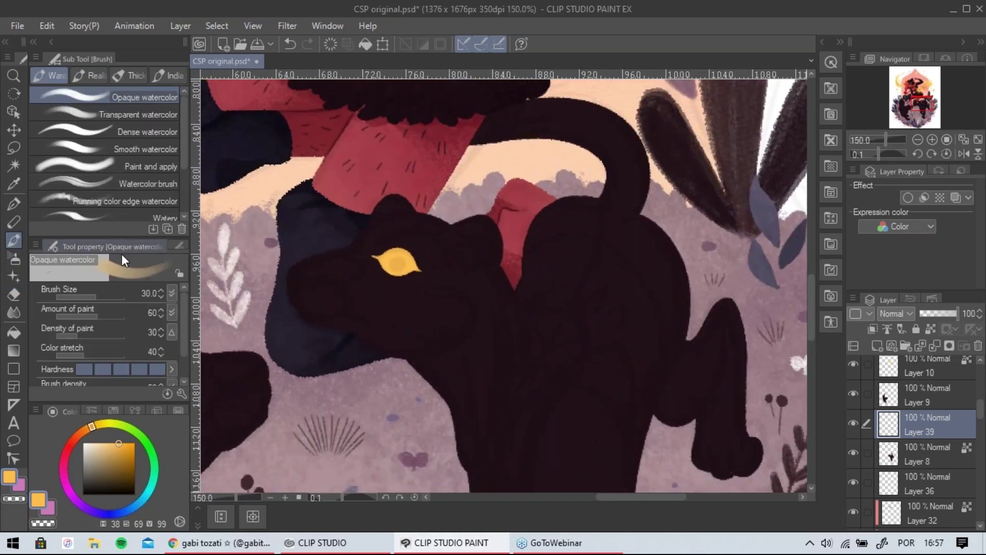
{"action": "key", "text": "ctrl+z"}
{"action": "key", "text": "p"}
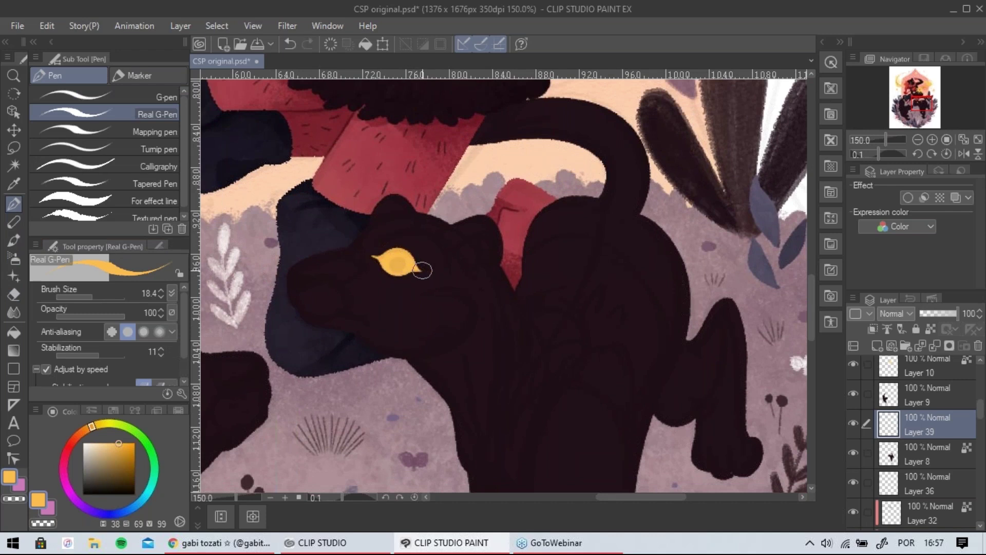
{"action": "key", "text": "e"}
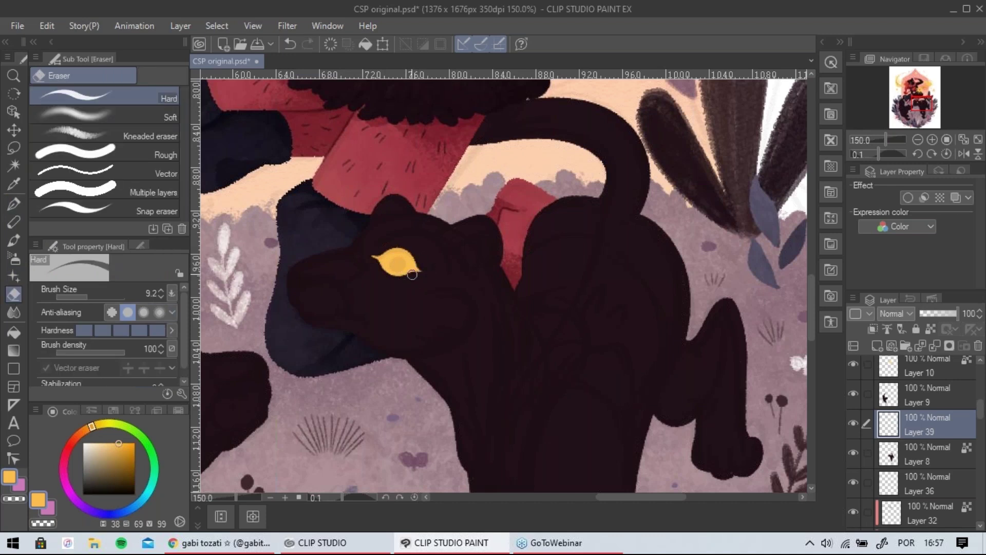
{"action": "left_click_drag", "start_coordinate": [524, 270], "coordinate": [536, 259]}
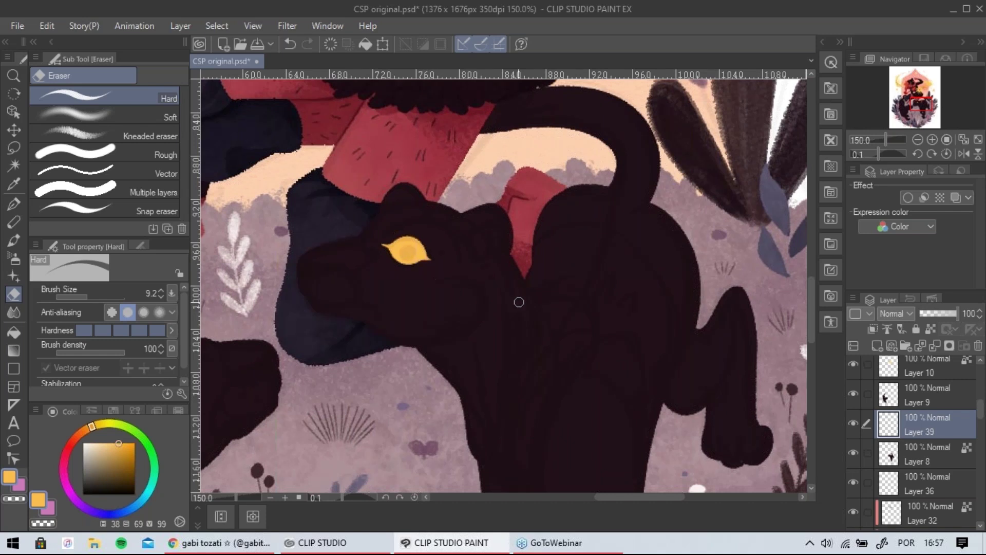
{"action": "left_click_drag", "start_coordinate": [607, 282], "coordinate": [600, 270]}
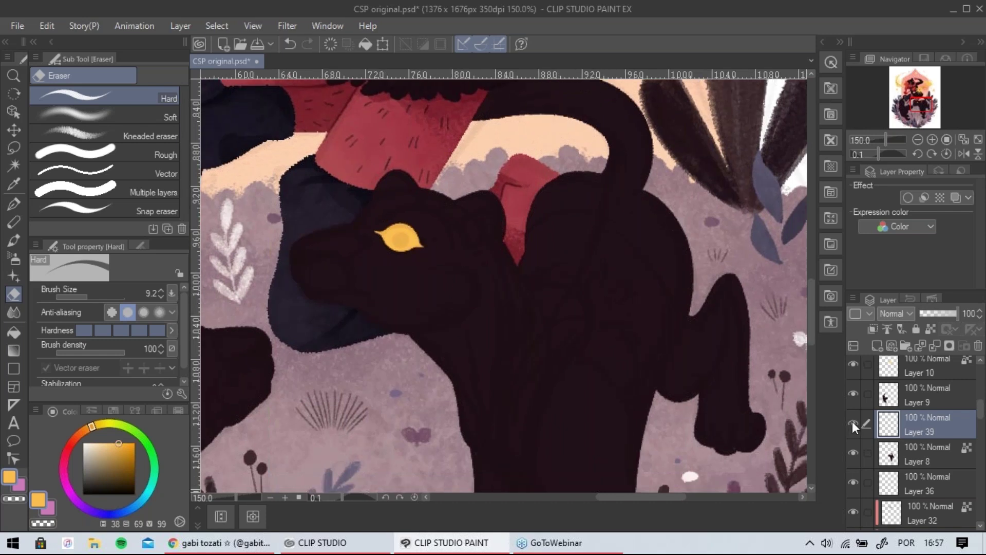
Identify Layer 8 as the panther's silhouette, then add a new layer directly above it and clip it to that silhouette.
{"action": "left_click", "coordinate": [910, 455]}
{"action": "left_click", "coordinate": [852, 452]}
{"action": "left_click", "coordinate": [854, 452]}
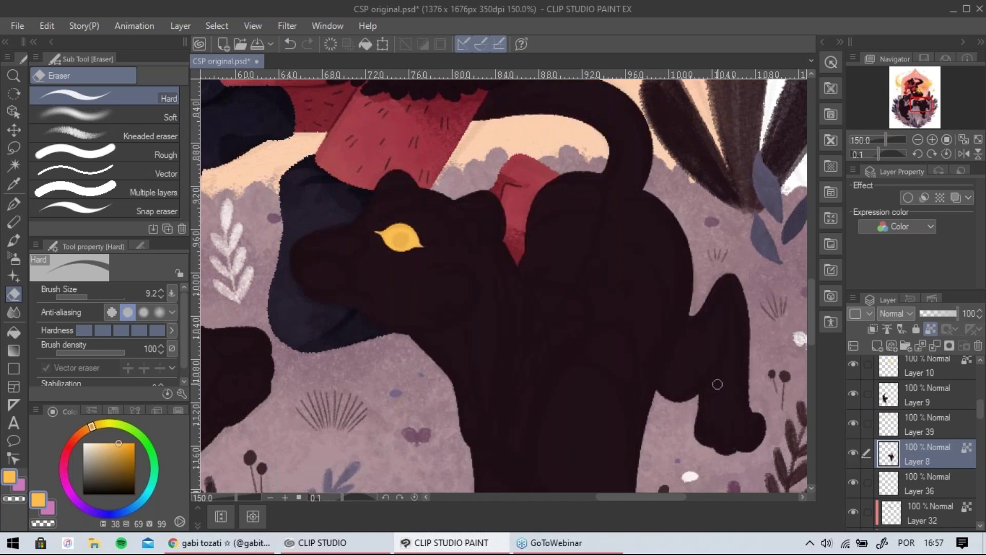
{"action": "key", "text": "ctrl+shift+n"}
{"action": "left_click", "coordinate": [873, 329]}
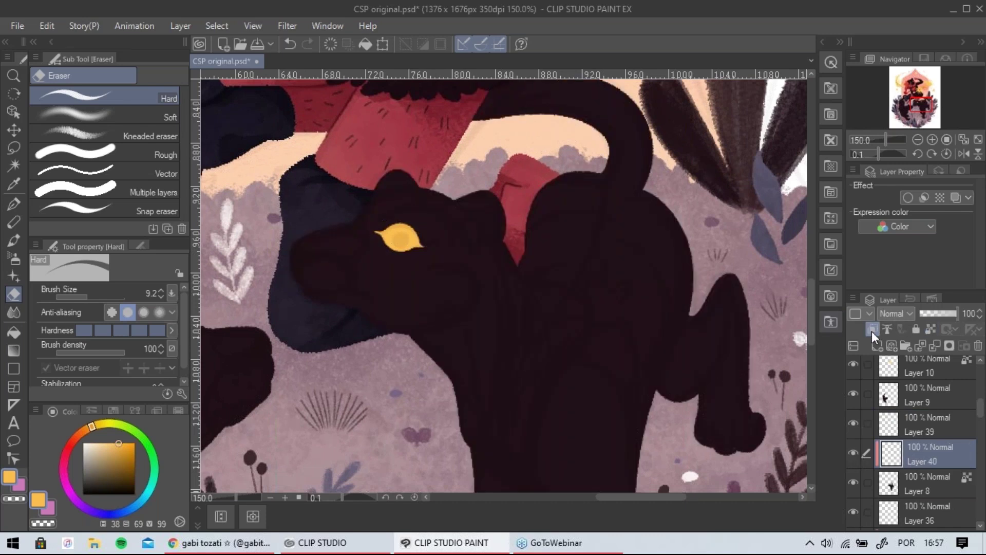
Examine the overall composition, comparing the girl and starburst with the dark panthers below.
{"action": "scroll", "coordinate": [680, 286], "scroll_direction": "up", "scroll_amount": 10}
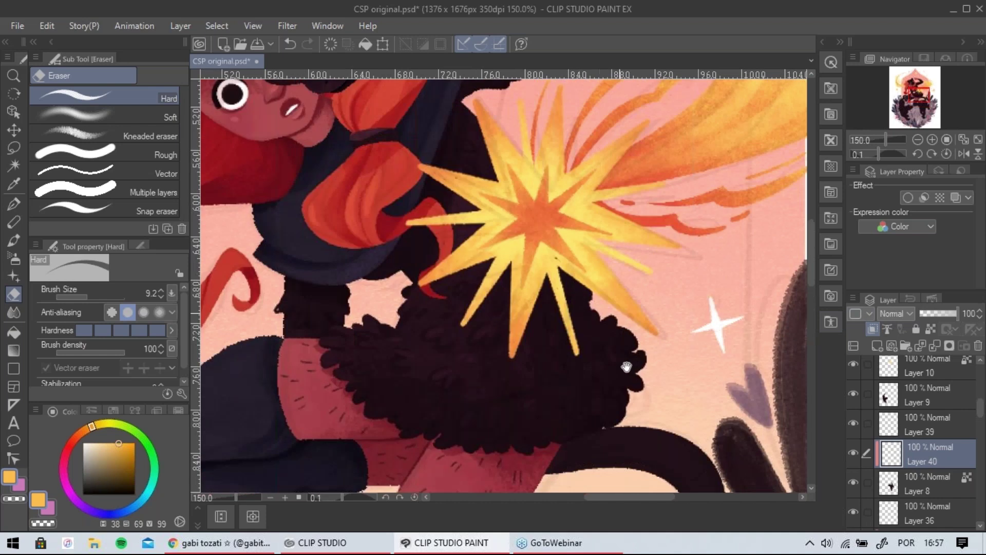
{"action": "scroll", "coordinate": [578, 269], "scroll_direction": "down", "scroll_amount": 2}
{"action": "scroll", "coordinate": [578, 269], "scroll_direction": "up", "scroll_amount": 1}
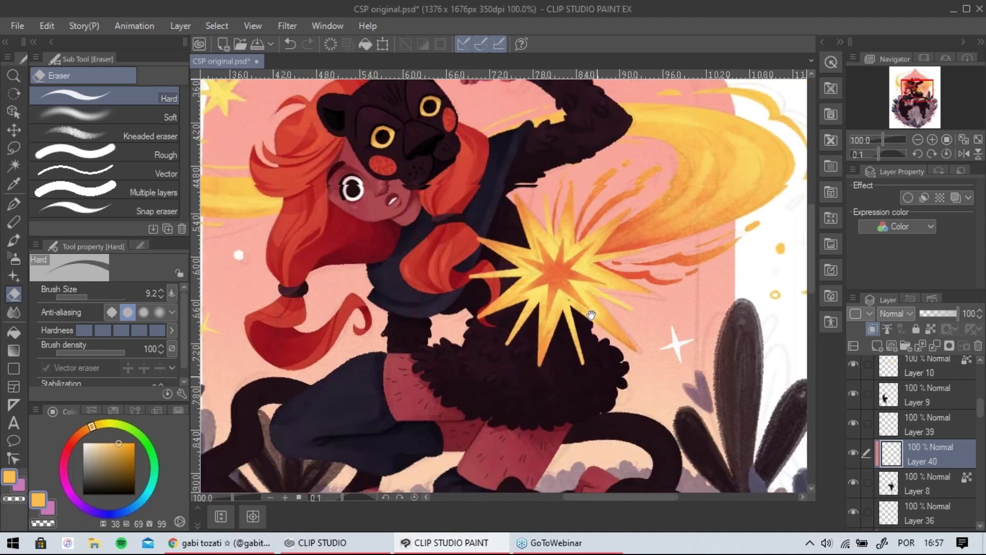
{"action": "left_click_drag", "start_coordinate": [594, 371], "coordinate": [588, 310]}
{"action": "scroll", "coordinate": [588, 310], "scroll_direction": "down", "scroll_amount": 1}
{"action": "left_click_drag", "start_coordinate": [650, 350], "coordinate": [600, 292]}
{"action": "left_click_drag", "start_coordinate": [545, 235], "coordinate": [583, 274]}
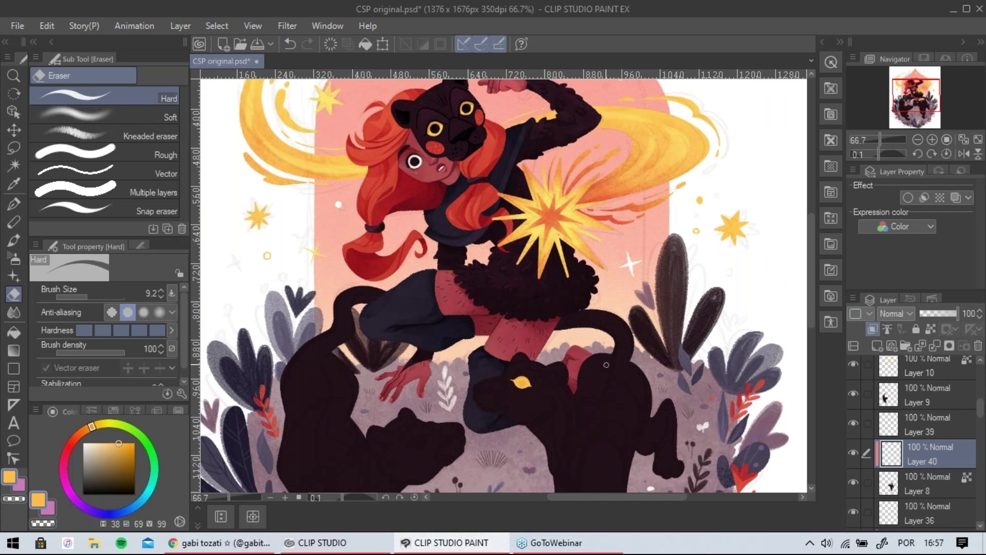
{"action": "left_click_drag", "start_coordinate": [567, 410], "coordinate": [571, 345]}
{"action": "left_click_drag", "start_coordinate": [579, 230], "coordinate": [592, 291]}
Examine the girl's face, red hair and panther mask up close for their shading and line details.
{"action": "scroll", "coordinate": [475, 225], "scroll_direction": "up", "scroll_amount": 3}
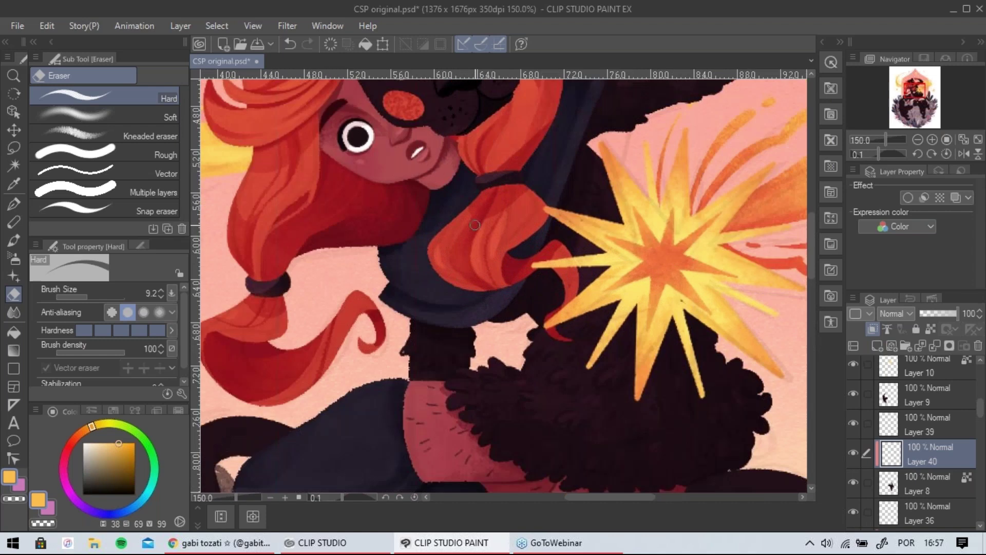
{"action": "left_click_drag", "start_coordinate": [415, 276], "coordinate": [479, 373]}
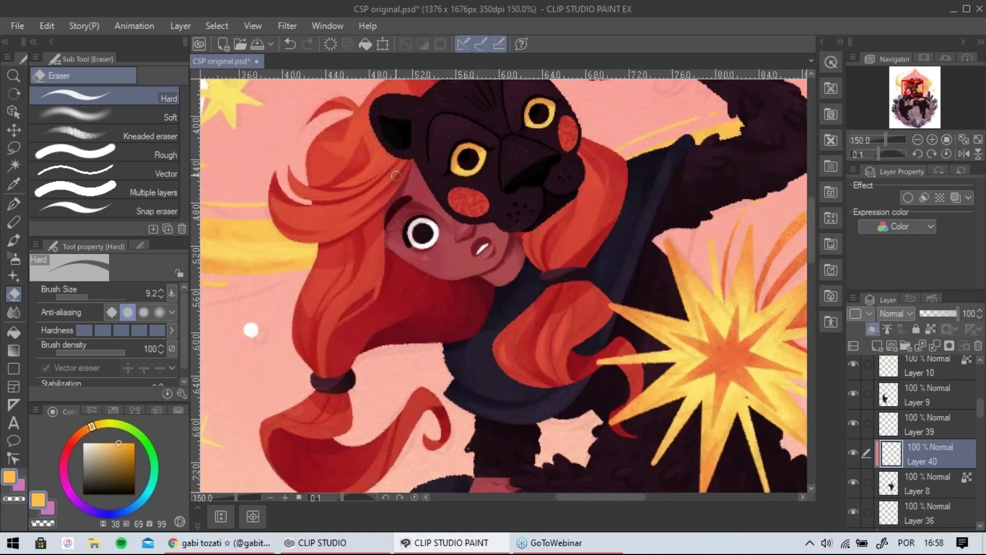
{"action": "left_click_drag", "start_coordinate": [455, 164], "coordinate": [439, 212]}
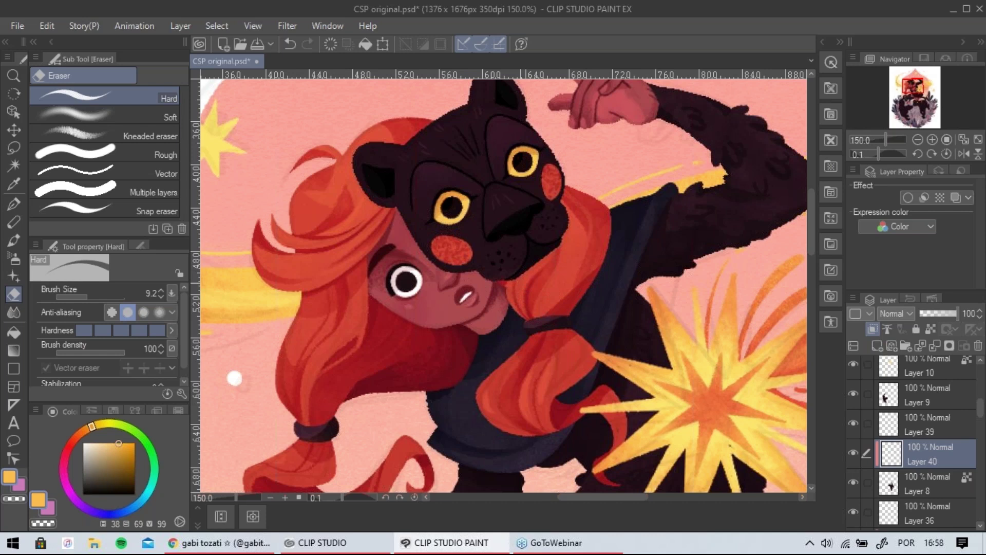
{"action": "scroll", "coordinate": [521, 283], "scroll_direction": "down", "scroll_amount": 1}
{"action": "left_click_drag", "start_coordinate": [532, 309], "coordinate": [499, 275]}
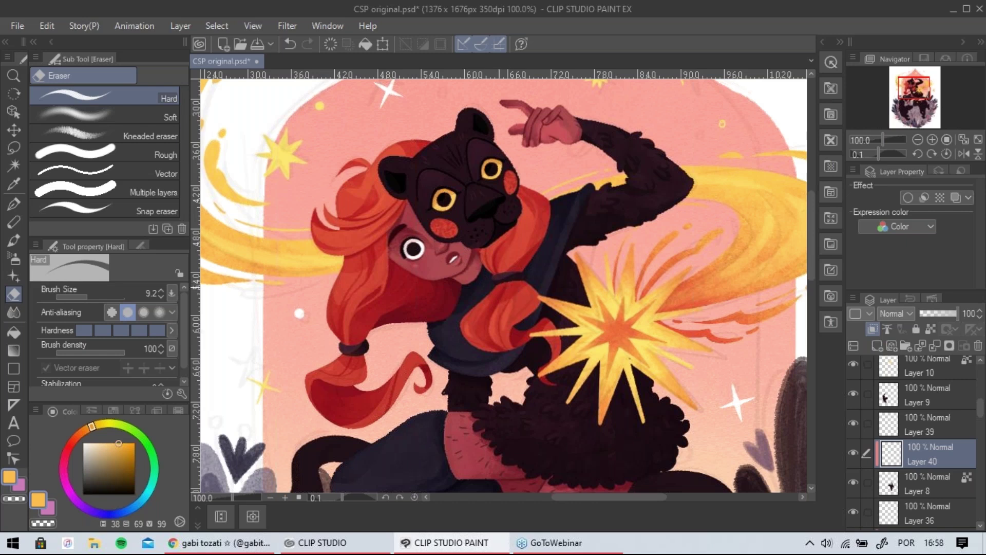
{"action": "key", "text": "ctrl+plus"}
{"action": "left_click_drag", "start_coordinate": [443, 243], "coordinate": [482, 278]}
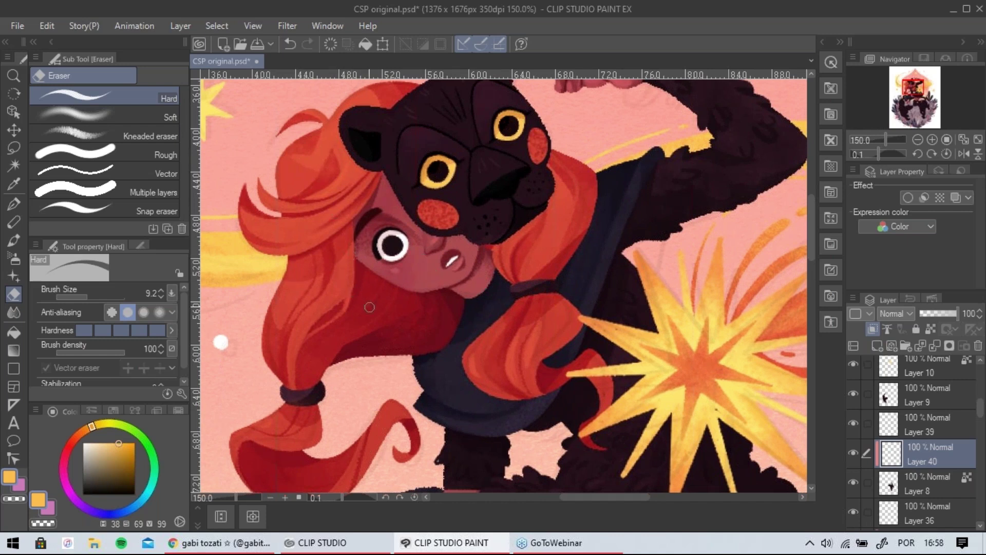
Examine the girl's mask, arm and fur skirt against the starburst, and the standing panther's head below her.
{"action": "scroll", "coordinate": [369, 307], "scroll_direction": "down", "scroll_amount": 3}
{"action": "scroll", "coordinate": [369, 307], "scroll_direction": "up", "scroll_amount": 2}
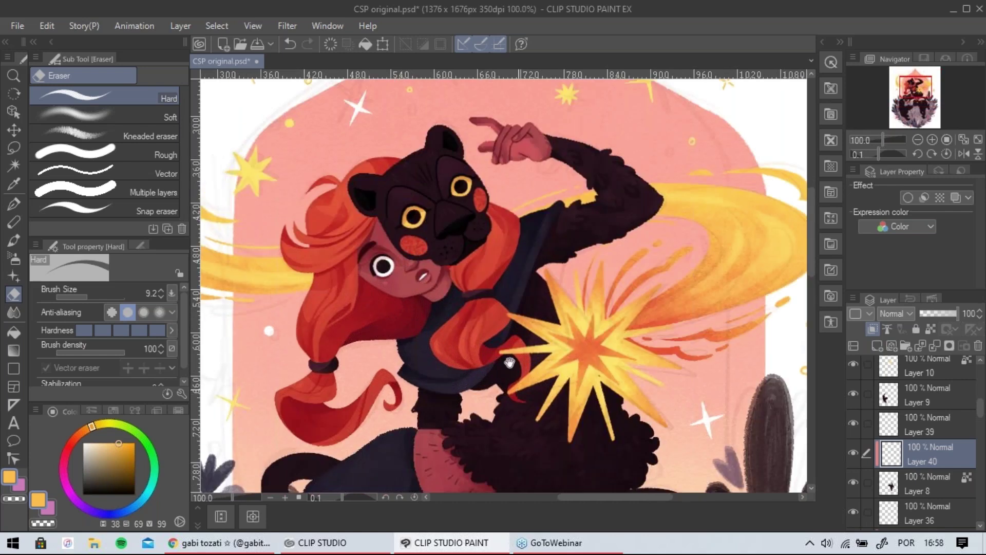
{"action": "left_click_drag", "start_coordinate": [510, 362], "coordinate": [499, 324]}
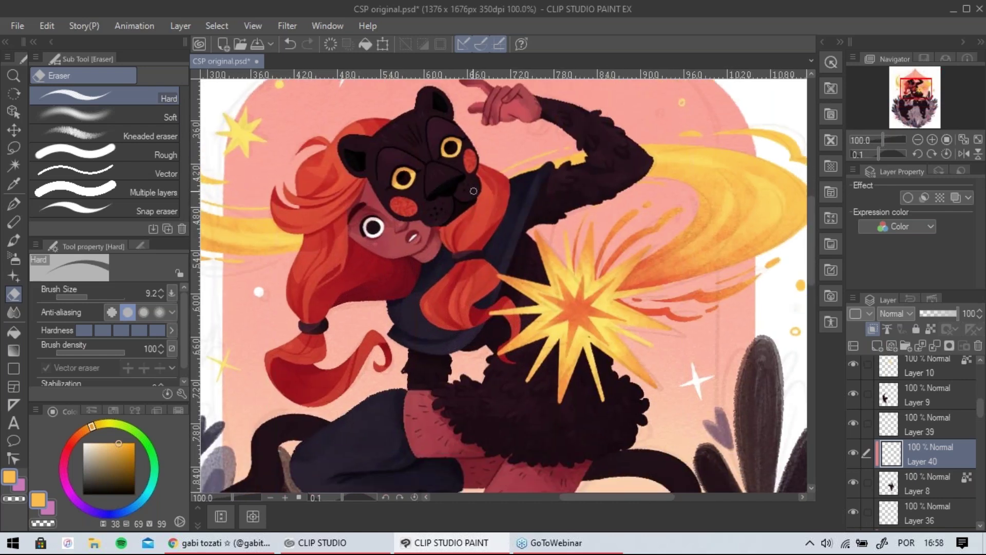
{"action": "left_click_drag", "start_coordinate": [482, 261], "coordinate": [496, 283]}
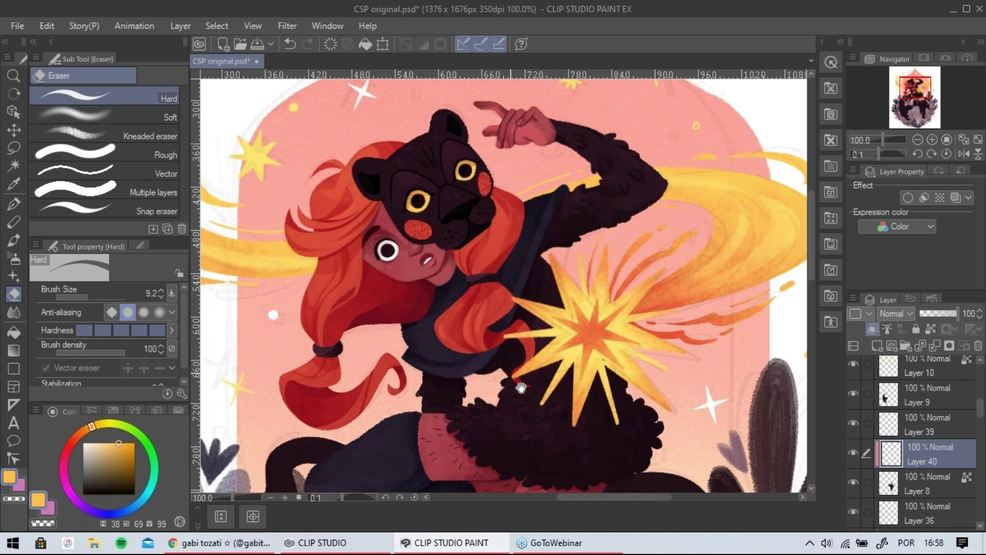
{"action": "left_click_drag", "start_coordinate": [522, 388], "coordinate": [449, 233]}
{"action": "left_click_drag", "start_coordinate": [500, 343], "coordinate": [509, 212]}
{"action": "left_click_drag", "start_coordinate": [585, 314], "coordinate": [652, 287]}
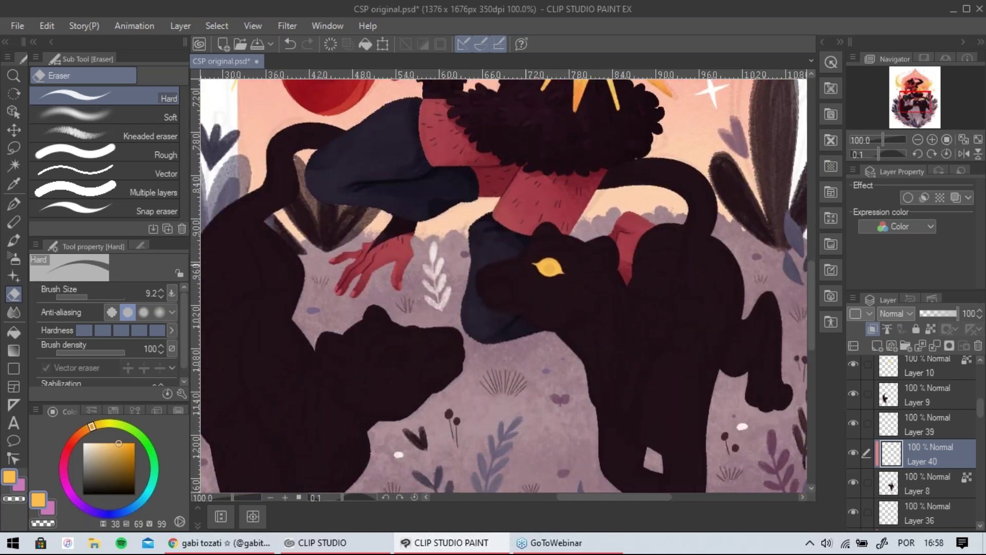
{"action": "left_click_drag", "start_coordinate": [573, 261], "coordinate": [490, 210]}
{"action": "scroll", "coordinate": [503, 241], "scroll_direction": "up", "scroll_amount": 2}
{"action": "left_click_drag", "start_coordinate": [648, 358], "coordinate": [611, 349]}
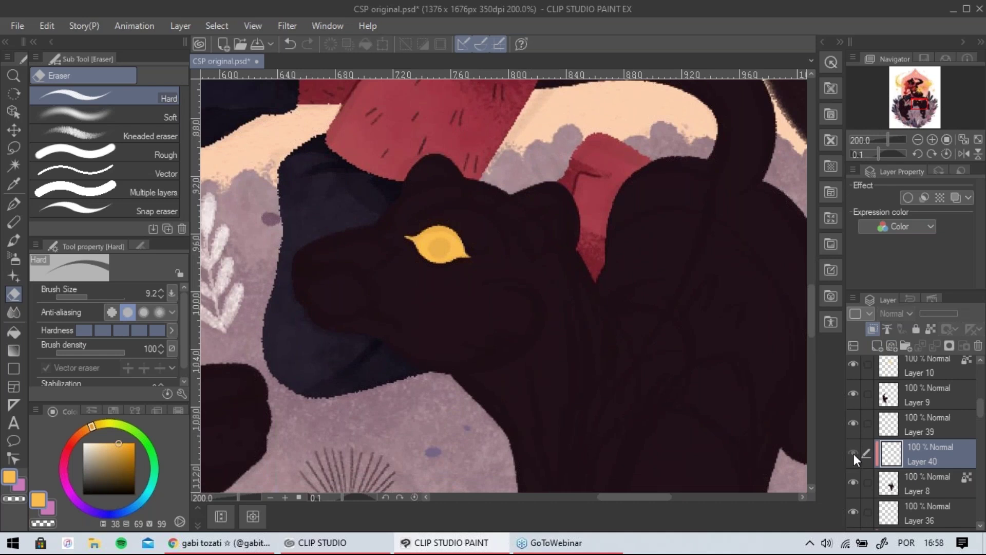
Restore Layer 40's visibility and sample a dark purple from the girl's fur skirt as the drawing colour.
{"action": "left_click", "coordinate": [853, 452]}
{"action": "left_click_drag", "start_coordinate": [632, 344], "coordinate": [622, 300]}
{"action": "left_click_drag", "start_coordinate": [97, 480], "coordinate": [71, 510]}
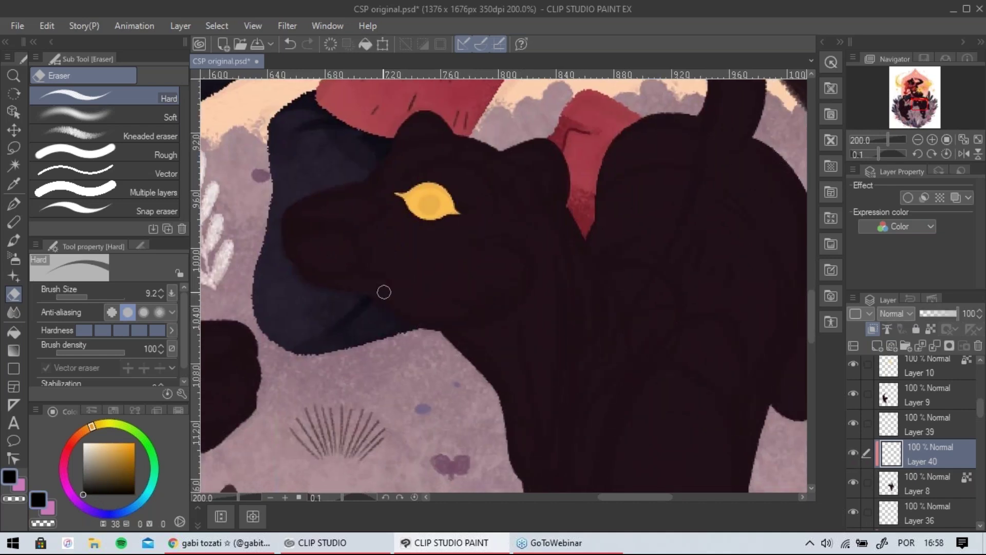
{"action": "left_click_drag", "start_coordinate": [376, 184], "coordinate": [423, 387]}
{"action": "left_click_drag", "start_coordinate": [409, 168], "coordinate": [427, 335]}
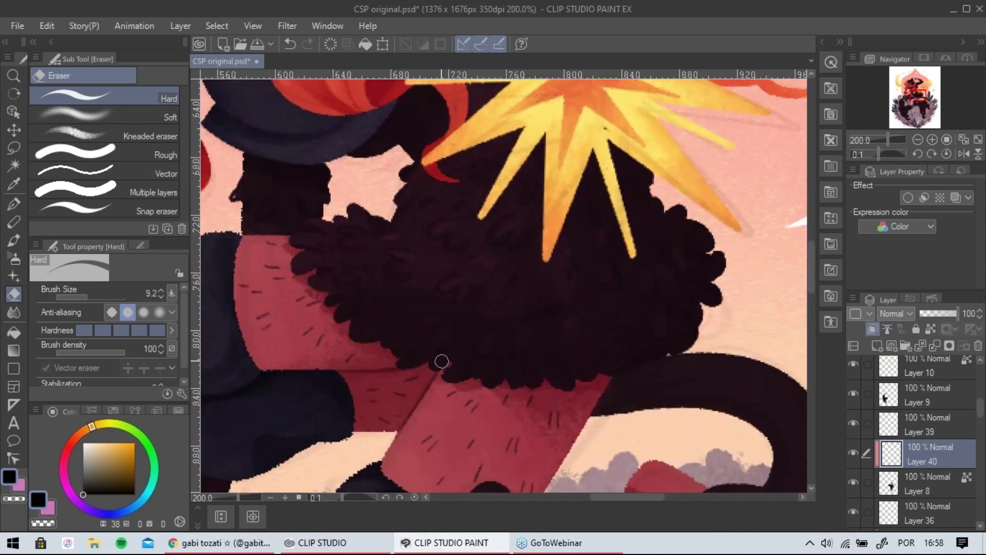
{"action": "left_click", "coordinate": [441, 361], "text": "alt"}
{"action": "scroll", "coordinate": [439, 367], "scroll_direction": "down", "scroll_amount": 8}
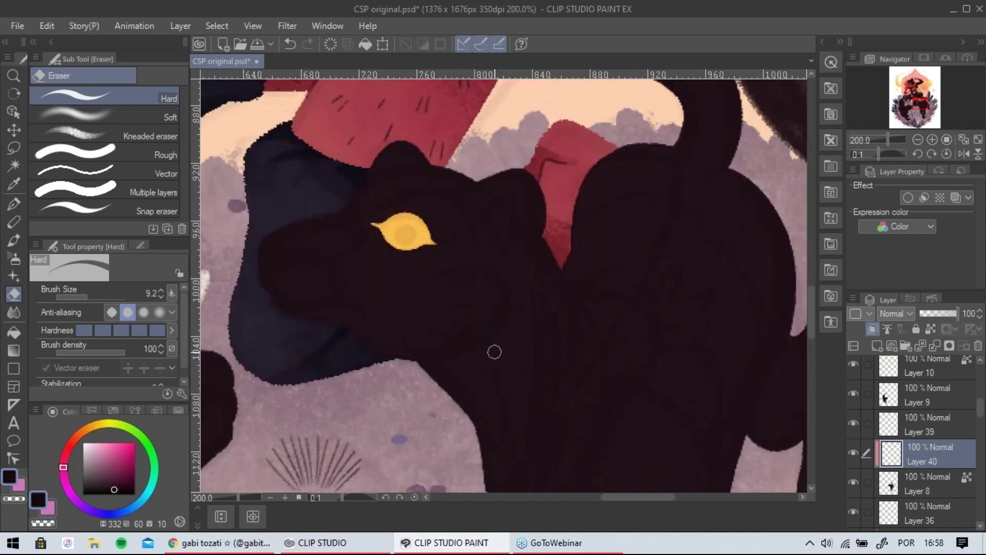
Take the Real G-Pen and resample the dark fur for a near-black purple with hue 326, saturation 64 and value 9.
{"action": "key", "text": "p"}
{"action": "key", "text": "p"}
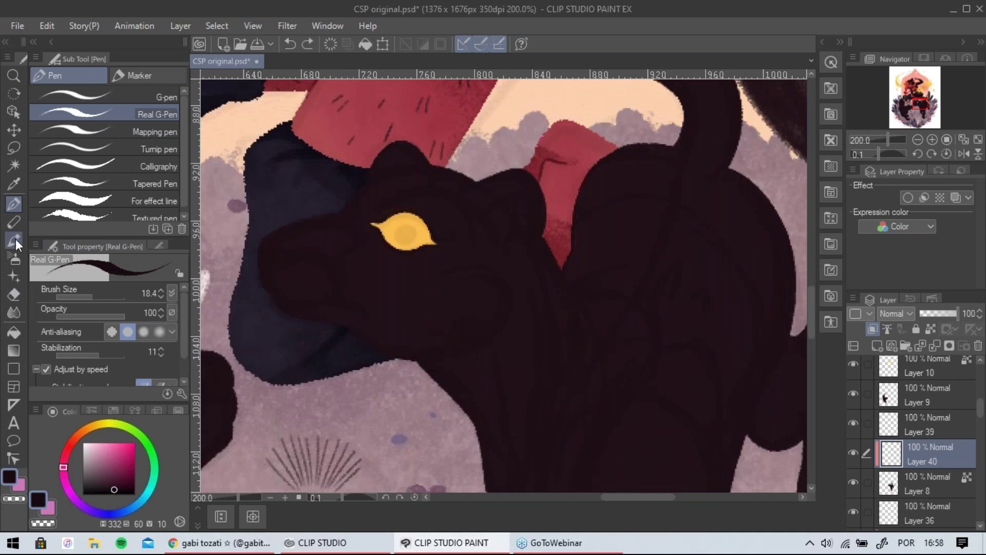
{"action": "scroll", "coordinate": [362, 210], "scroll_direction": "up", "scroll_amount": 6}
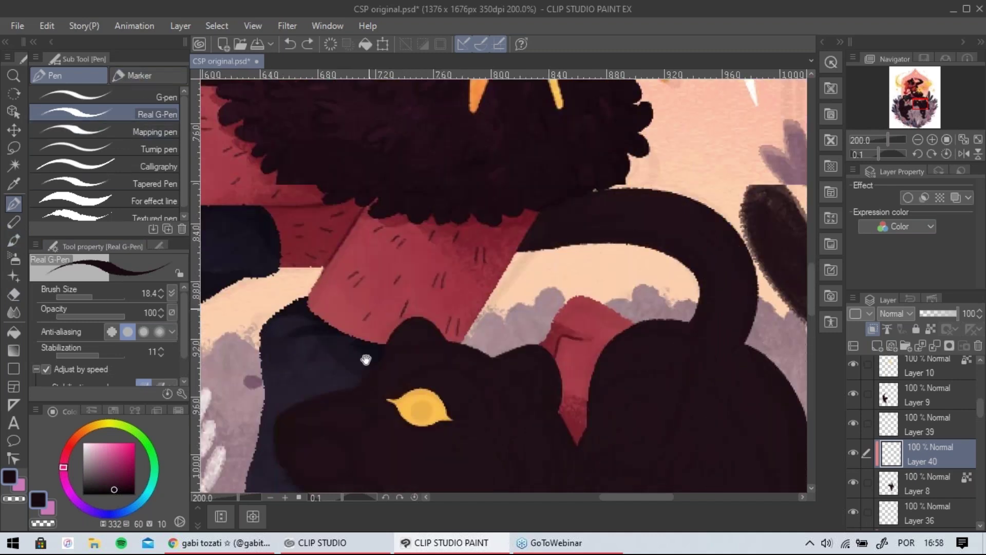
{"action": "scroll", "coordinate": [287, 175], "scroll_direction": "down", "scroll_amount": 8}
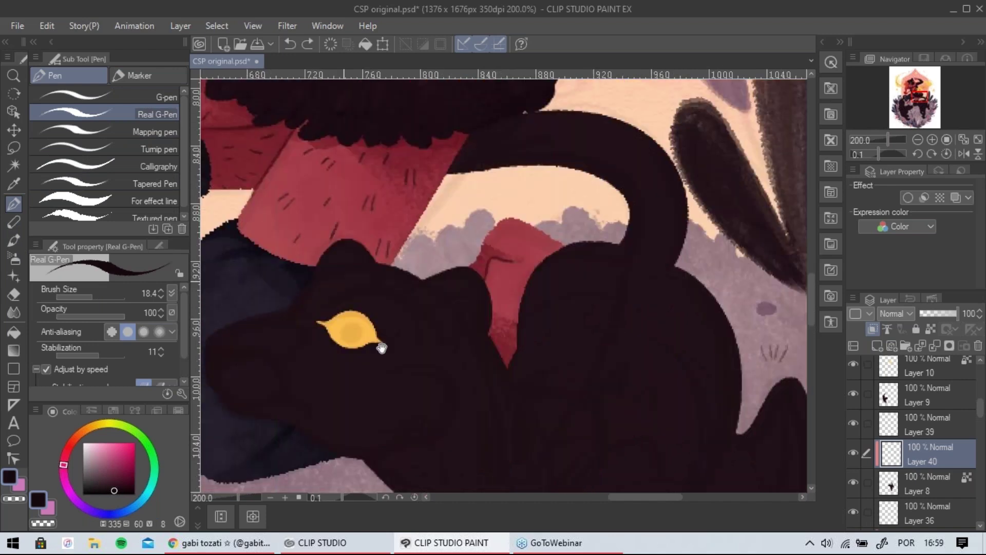
{"action": "left_click_drag", "start_coordinate": [356, 122], "coordinate": [524, 242]}
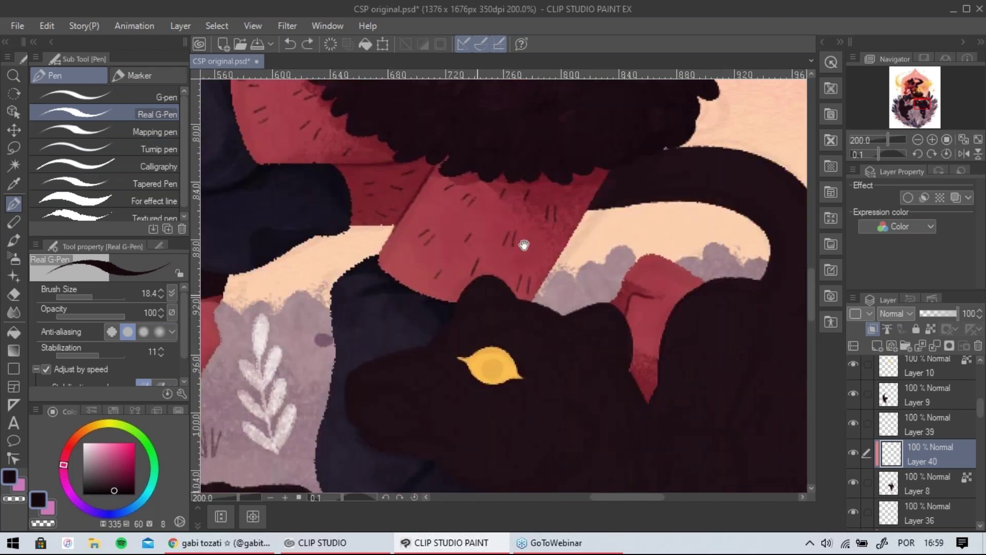
{"action": "left_click_drag", "start_coordinate": [571, 106], "coordinate": [467, 225]}
{"action": "scroll", "coordinate": [466, 225], "scroll_direction": "up", "scroll_amount": 6}
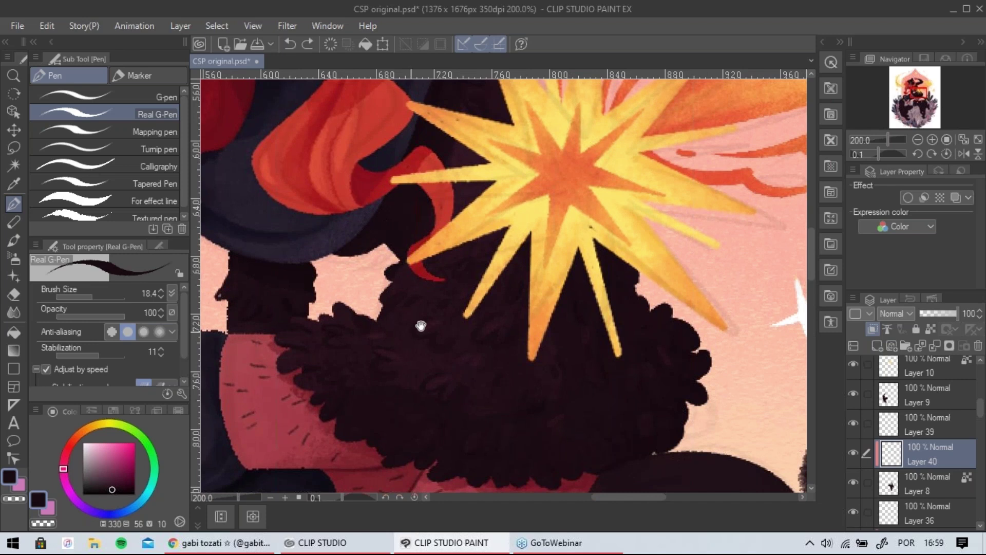
{"action": "scroll", "coordinate": [418, 325], "scroll_direction": "down", "scroll_amount": 4}
{"action": "scroll", "coordinate": [454, 357], "scroll_direction": "down", "scroll_amount": 8}
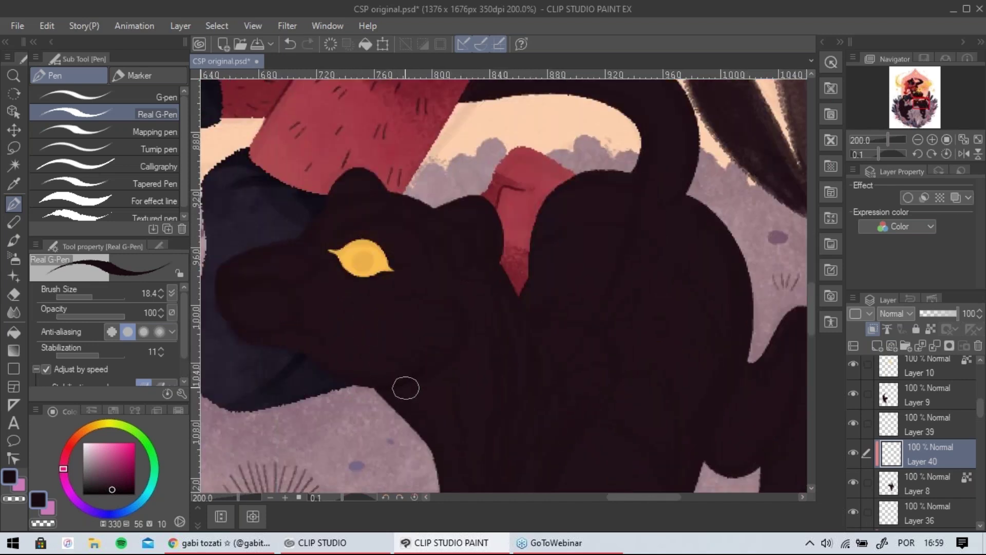
{"action": "scroll", "coordinate": [508, 313], "scroll_direction": "up", "scroll_amount": 5}
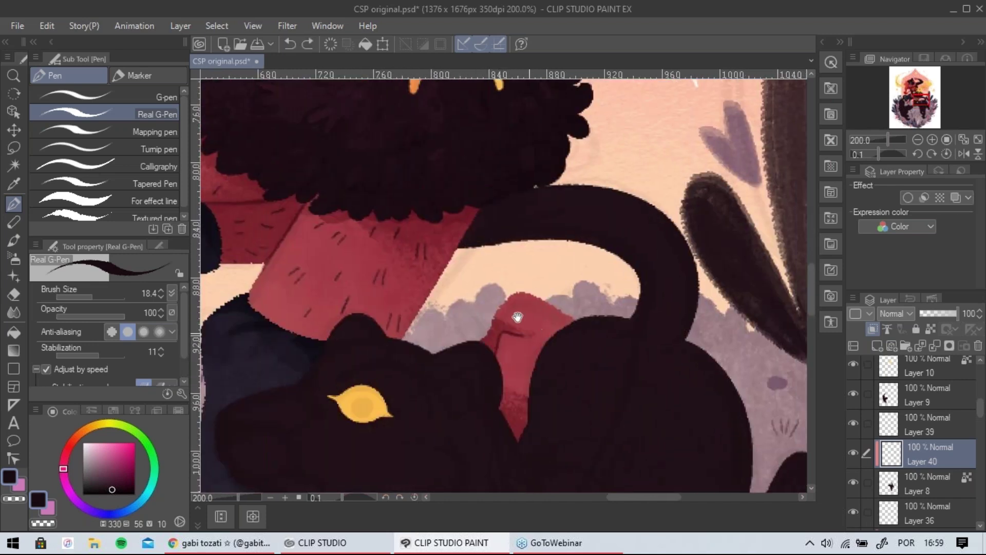
{"action": "left_click", "coordinate": [523, 181], "text": "alt"}
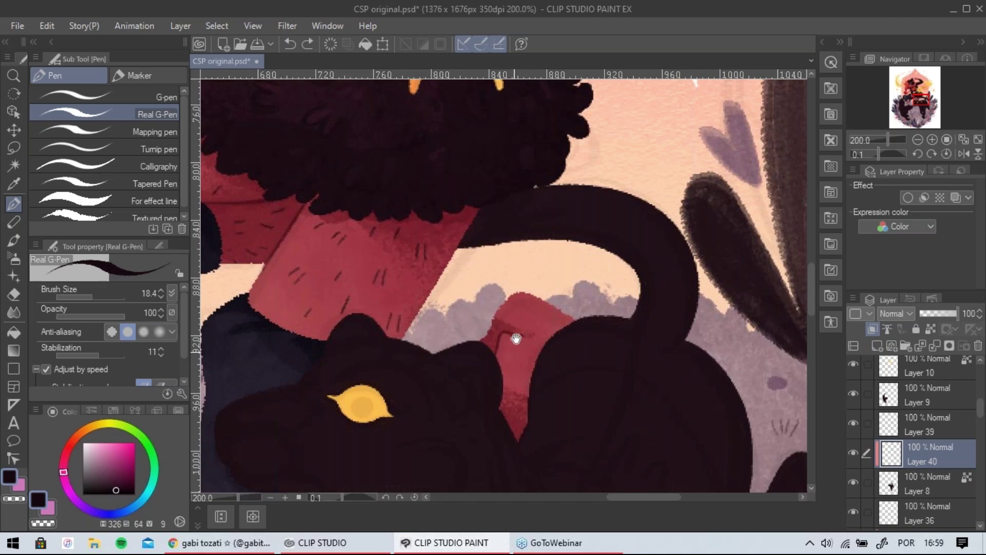
{"action": "scroll", "coordinate": [516, 339], "scroll_direction": "down", "scroll_amount": 8}
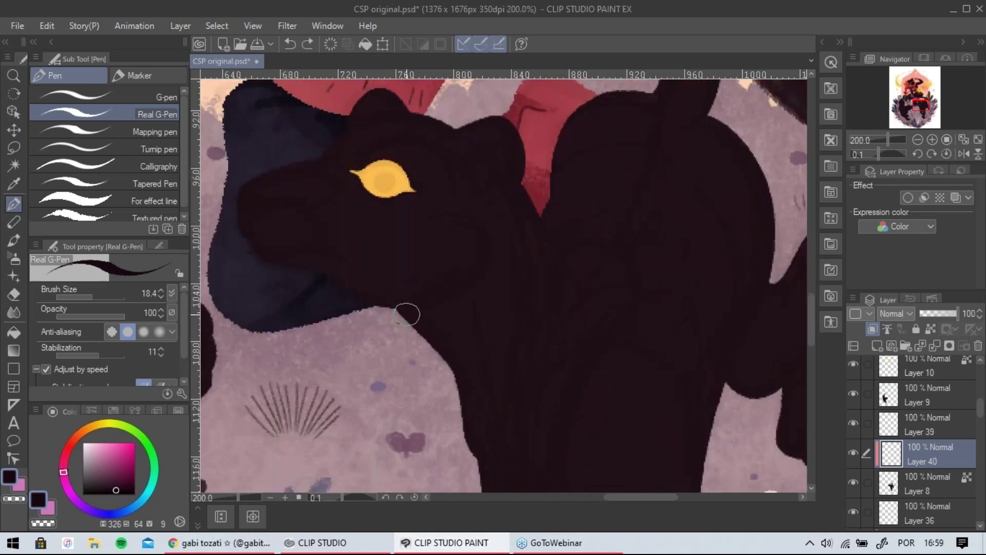
Paint a tapered dark shadow along the underside of the standing panther's jaw on Layer 40, retrying strokes until the curve fits.
{"action": "left_click_drag", "start_coordinate": [405, 317], "coordinate": [468, 285]}
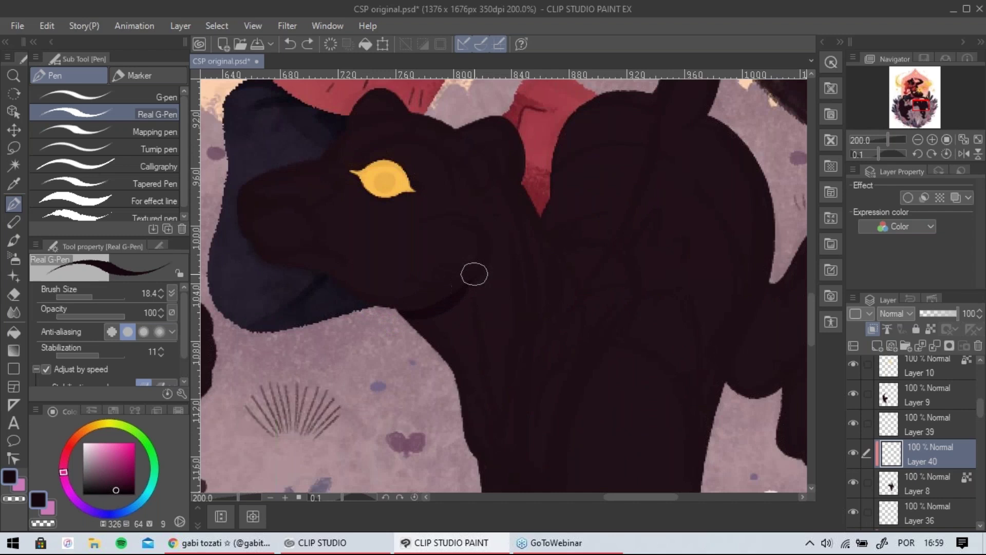
{"action": "left_click_drag", "start_coordinate": [407, 315], "coordinate": [469, 267]}
{"action": "left_click_drag", "start_coordinate": [396, 308], "coordinate": [490, 260]}
{"action": "key", "text": "ctrl+z"}
{"action": "left_click_drag", "start_coordinate": [432, 319], "coordinate": [483, 260]}
{"action": "key", "text": "ctrl+z"}
{"action": "left_click_drag", "start_coordinate": [403, 313], "coordinate": [484, 259]}
{"action": "key", "text": "ctrl+z"}
{"action": "left_click_drag", "start_coordinate": [449, 297], "coordinate": [481, 270]}
{"action": "mouse_move", "coordinate": [414, 314]}
{"action": "left_mouse_down"}
{"action": "mouse_move", "coordinate": [479, 263]}
{"action": "mouse_move", "coordinate": [466, 296]}
{"action": "mouse_move", "coordinate": [433, 301]}
{"action": "mouse_move", "coordinate": [483, 258]}
{"action": "mouse_move", "coordinate": [409, 309]}
{"action": "left_mouse_up"}
{"action": "key", "text": "ctrl+z"}
{"action": "key", "text": "ctrl+z"}
{"action": "key", "text": "ctrl+z"}
{"action": "scroll", "coordinate": [423, 279], "scroll_direction": "down", "scroll_amount": 6}
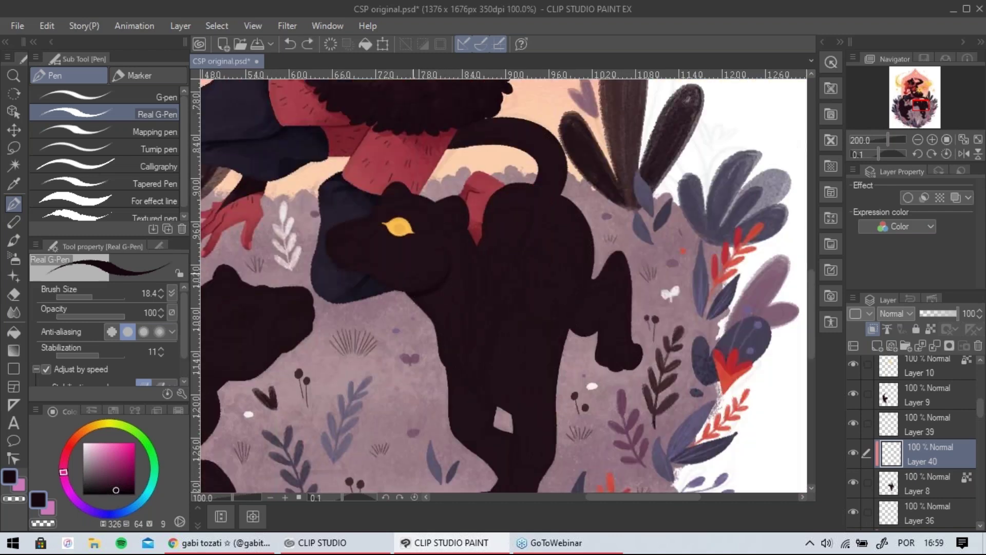
Paint the inside of the standing panther's near ear in the dark purple and tidy its edge with the Hard eraser.
{"action": "left_click_drag", "start_coordinate": [445, 314], "coordinate": [522, 365]}
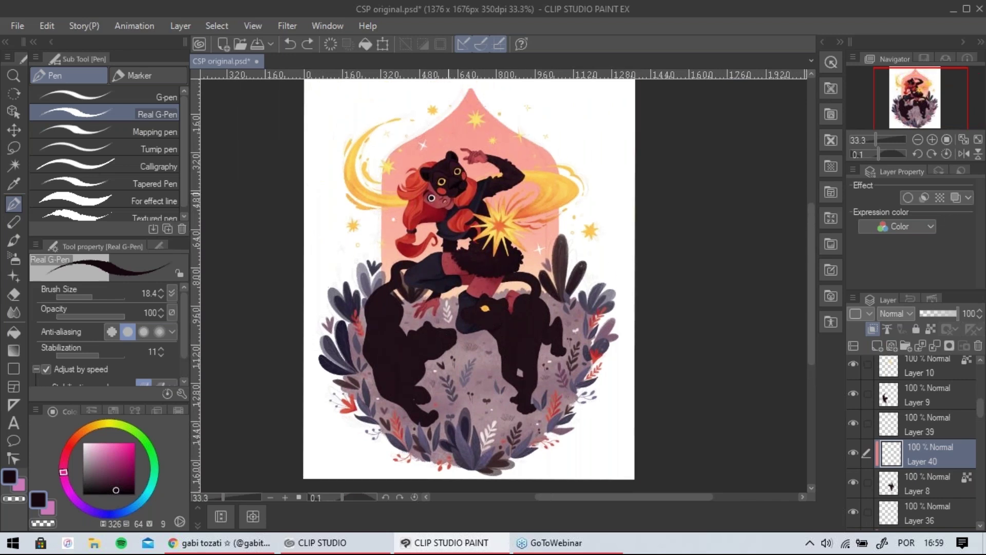
{"action": "mouse_move", "coordinate": [500, 242]}
{"action": "left_mouse_down"}
{"action": "mouse_move", "coordinate": [499, 261]}
{"action": "mouse_move", "coordinate": [495, 233]}
{"action": "mouse_move", "coordinate": [497, 248]}
{"action": "left_mouse_up"}
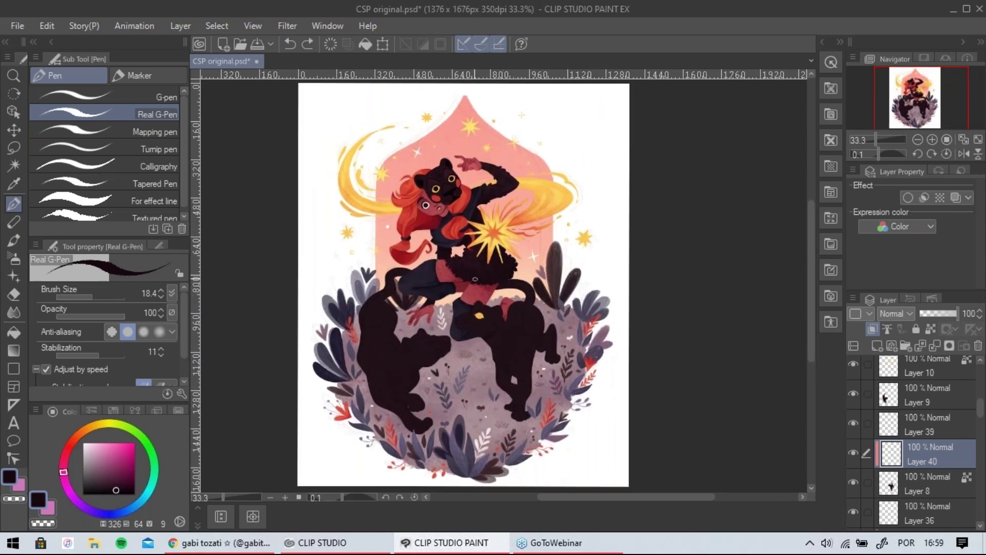
{"action": "left_click_drag", "start_coordinate": [506, 286], "coordinate": [524, 271]}
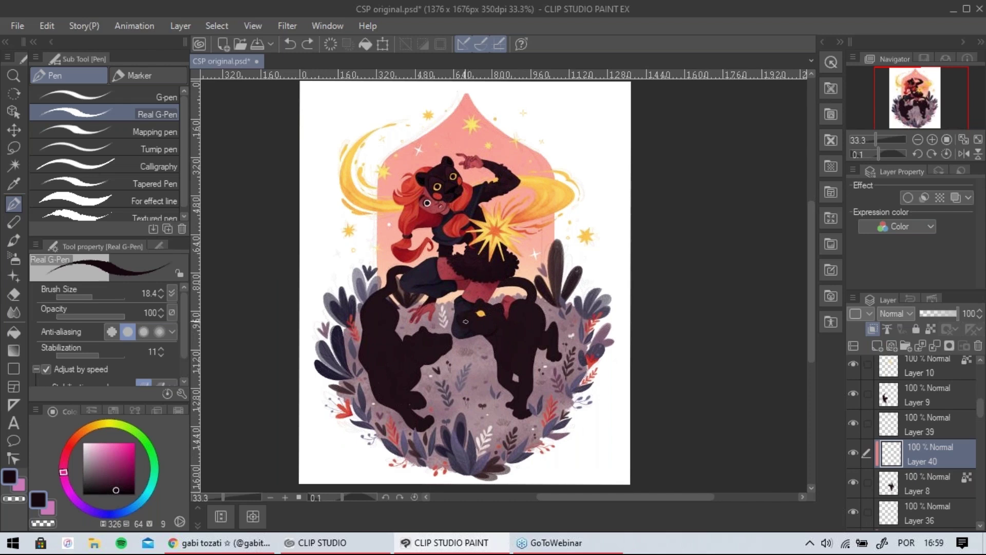
{"action": "scroll", "coordinate": [480, 313], "scroll_direction": "up", "scroll_amount": 6}
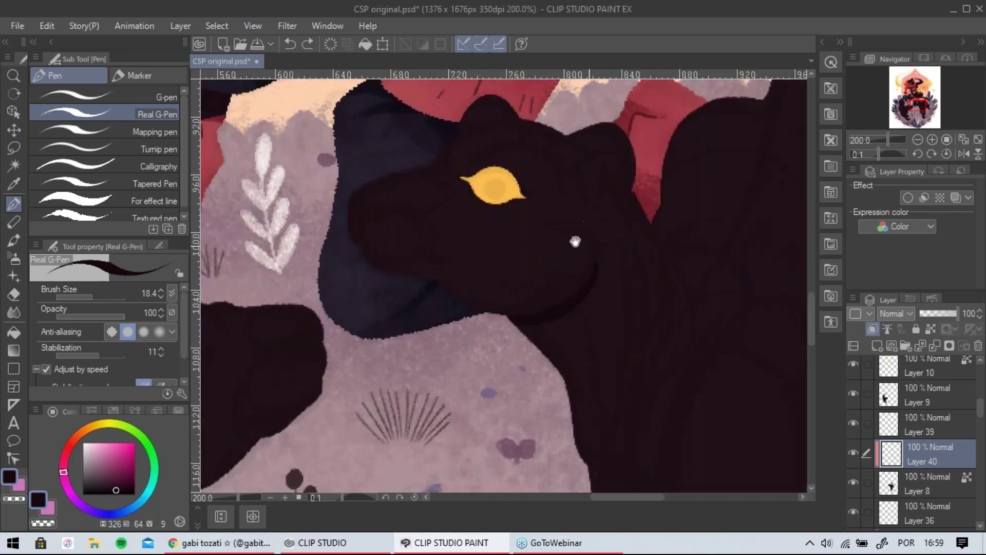
{"action": "scroll", "coordinate": [526, 138], "scroll_direction": "up", "scroll_amount": 3}
{"action": "mouse_move", "coordinate": [521, 191]}
{"action": "left_mouse_down"}
{"action": "mouse_move", "coordinate": [608, 146]}
{"action": "mouse_move", "coordinate": [618, 212]}
{"action": "mouse_move", "coordinate": [588, 239]}
{"action": "mouse_move", "coordinate": [567, 228]}
{"action": "mouse_move", "coordinate": [571, 251]}
{"action": "left_mouse_up"}
{"action": "key", "text": "ctrl+z"}
{"action": "mouse_move", "coordinate": [606, 149]}
{"action": "left_mouse_down"}
{"action": "mouse_move", "coordinate": [610, 193]}
{"action": "mouse_move", "coordinate": [590, 243]}
{"action": "left_mouse_up"}
{"action": "mouse_move", "coordinate": [605, 177]}
{"action": "left_mouse_down"}
{"action": "mouse_move", "coordinate": [613, 217]}
{"action": "mouse_move", "coordinate": [596, 233]}
{"action": "mouse_move", "coordinate": [577, 186]}
{"action": "mouse_move", "coordinate": [544, 199]}
{"action": "mouse_move", "coordinate": [558, 214]}
{"action": "mouse_move", "coordinate": [565, 201]}
{"action": "mouse_move", "coordinate": [587, 244]}
{"action": "mouse_move", "coordinate": [577, 243]}
{"action": "mouse_move", "coordinate": [606, 179]}
{"action": "mouse_move", "coordinate": [565, 181]}
{"action": "mouse_move", "coordinate": [591, 254]}
{"action": "left_mouse_up"}
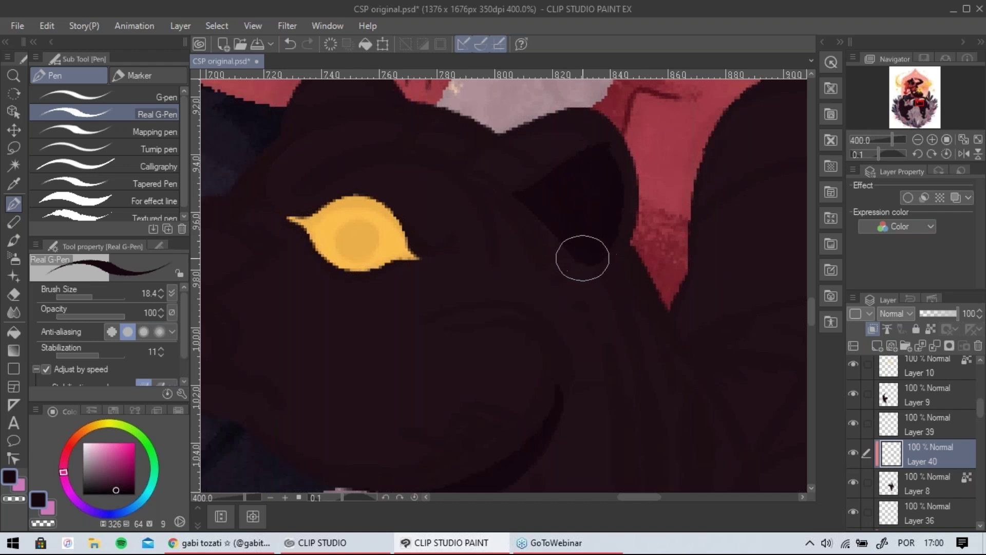
{"action": "scroll", "coordinate": [715, 282], "scroll_direction": "down", "scroll_amount": 2}
{"action": "scroll", "coordinate": [770, 284], "scroll_direction": "up", "scroll_amount": 2}
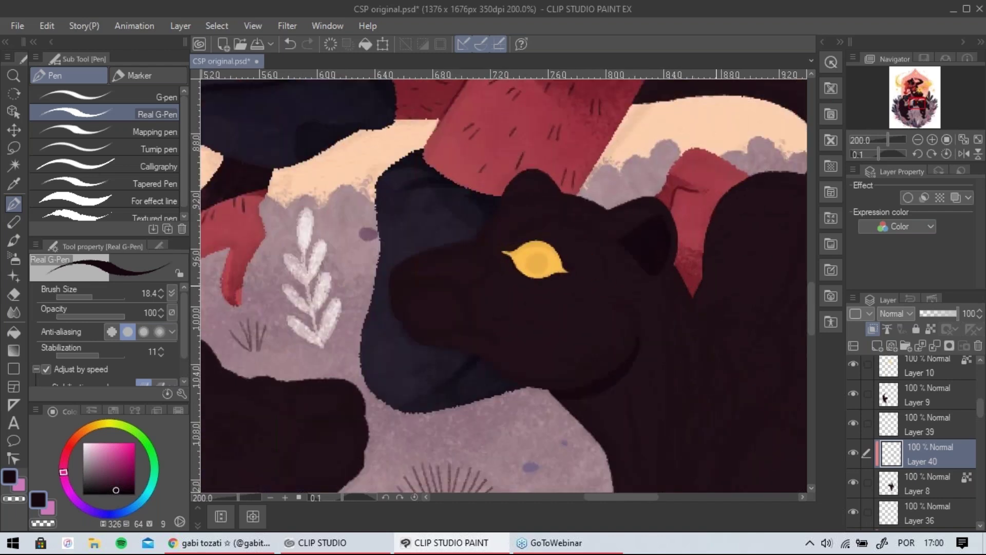
{"action": "left_click", "coordinate": [14, 292]}
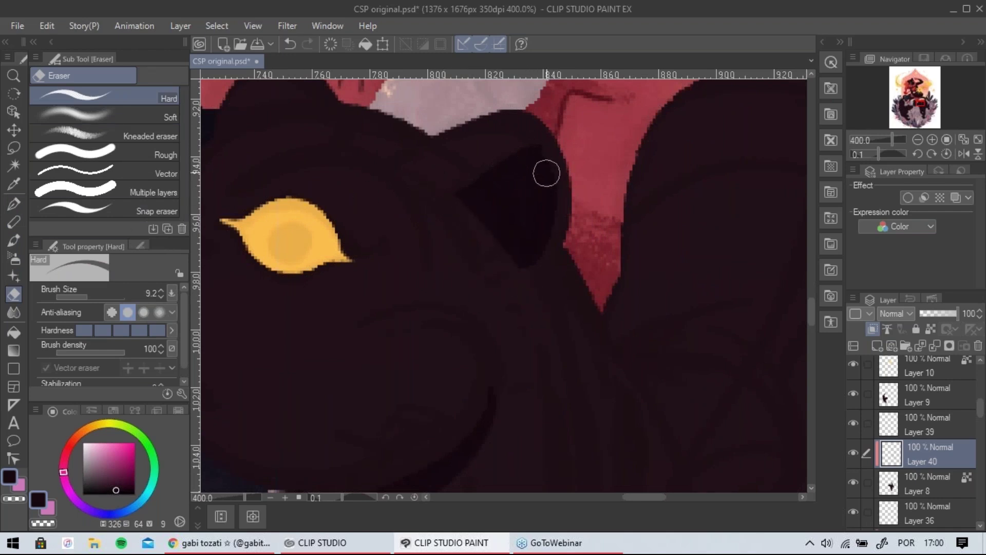
Darken the standing panther's far ear with the Real G-Pen and clean its lower edge with the Hard eraser.
{"action": "left_click", "coordinate": [15, 207]}
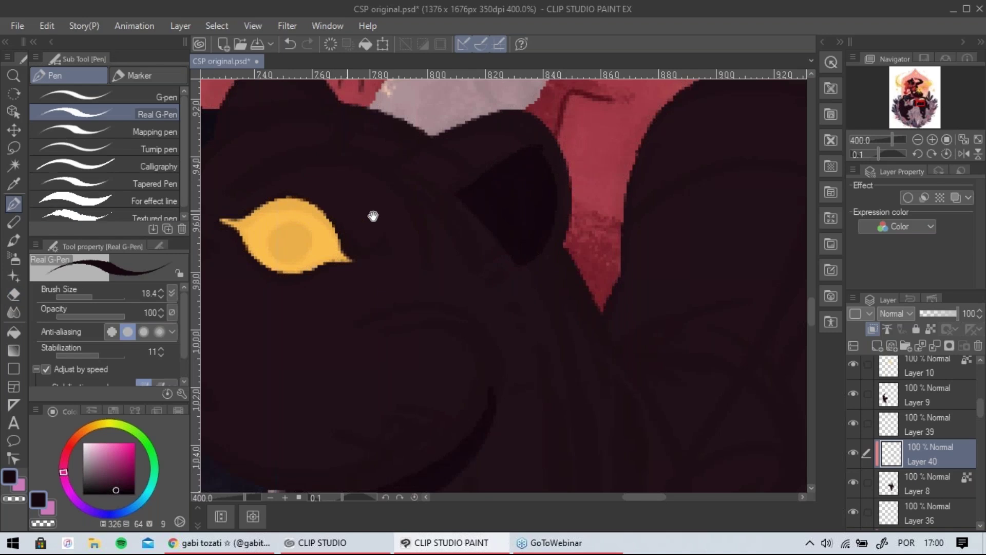
{"action": "left_click_drag", "start_coordinate": [372, 216], "coordinate": [544, 285]}
{"action": "left_click_drag", "start_coordinate": [395, 183], "coordinate": [424, 157]}
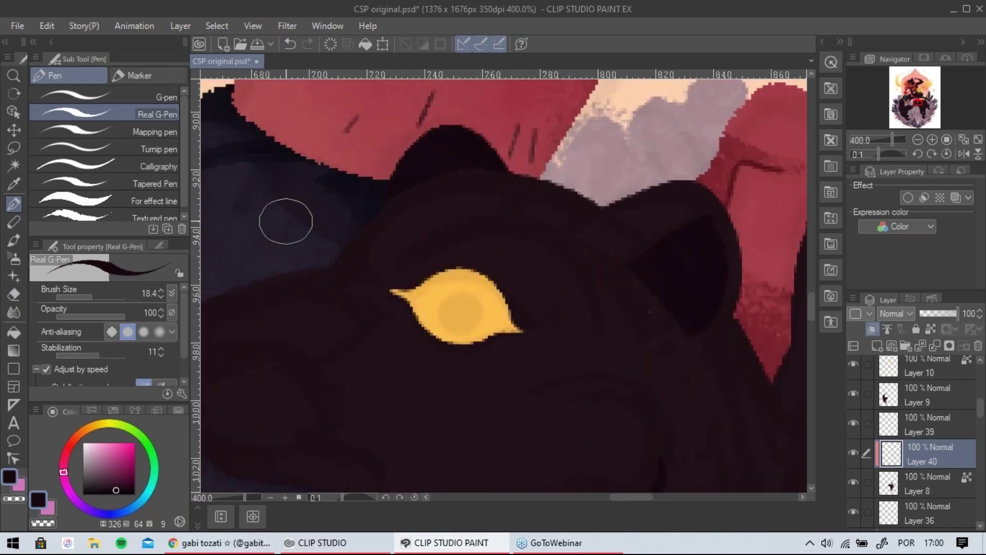
{"action": "left_click", "coordinate": [14, 296]}
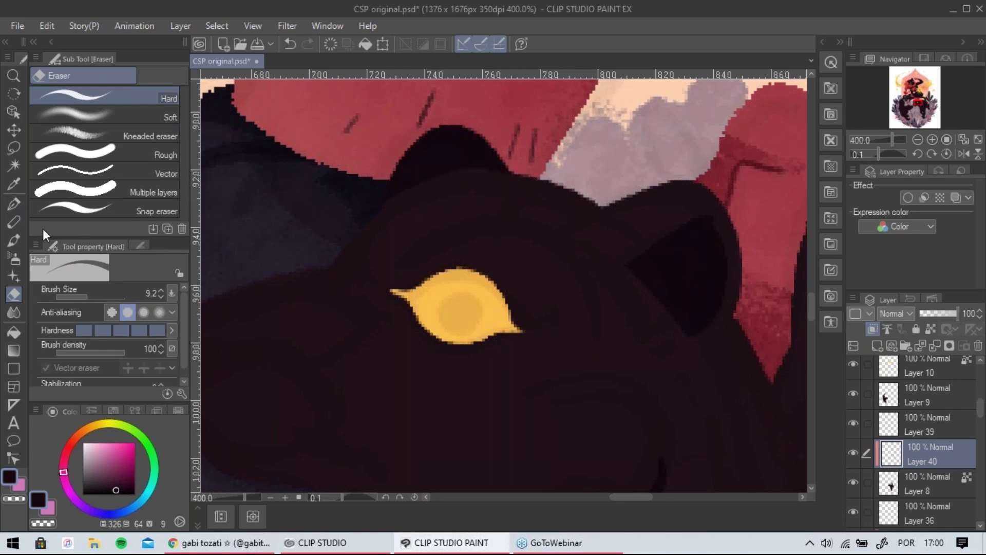
Draw the panther's cheek contour curving down into the jaw shadow with the Real G-Pen, and thin it with the Hard eraser.
{"action": "left_click", "coordinate": [14, 204]}
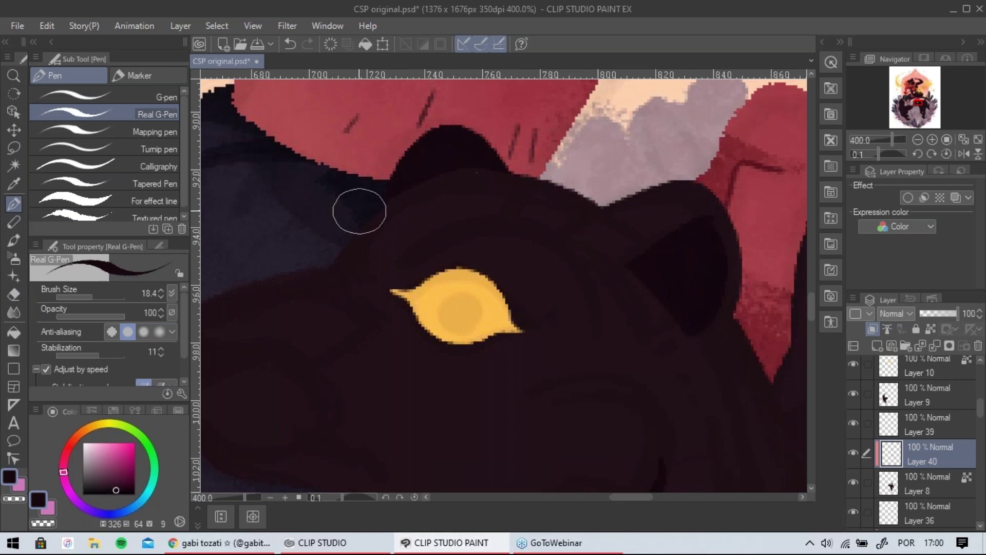
{"action": "left_click_drag", "start_coordinate": [475, 336], "coordinate": [574, 229]}
{"action": "mouse_move", "coordinate": [690, 331]}
{"action": "left_mouse_down"}
{"action": "mouse_move", "coordinate": [517, 236]}
{"action": "mouse_move", "coordinate": [413, 224]}
{"action": "left_mouse_up"}
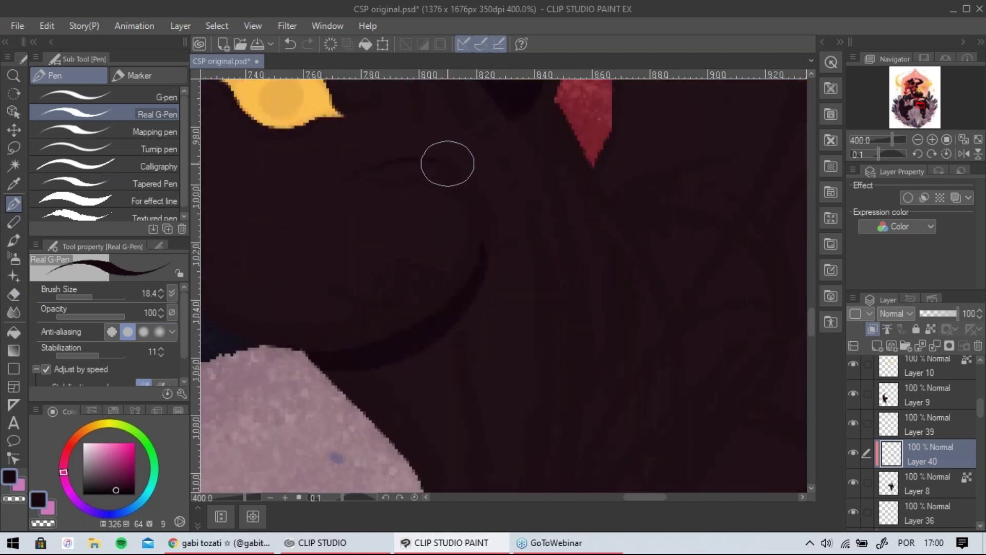
{"action": "key", "text": "ctrl+z"}
{"action": "left_click_drag", "start_coordinate": [387, 177], "coordinate": [456, 306]}
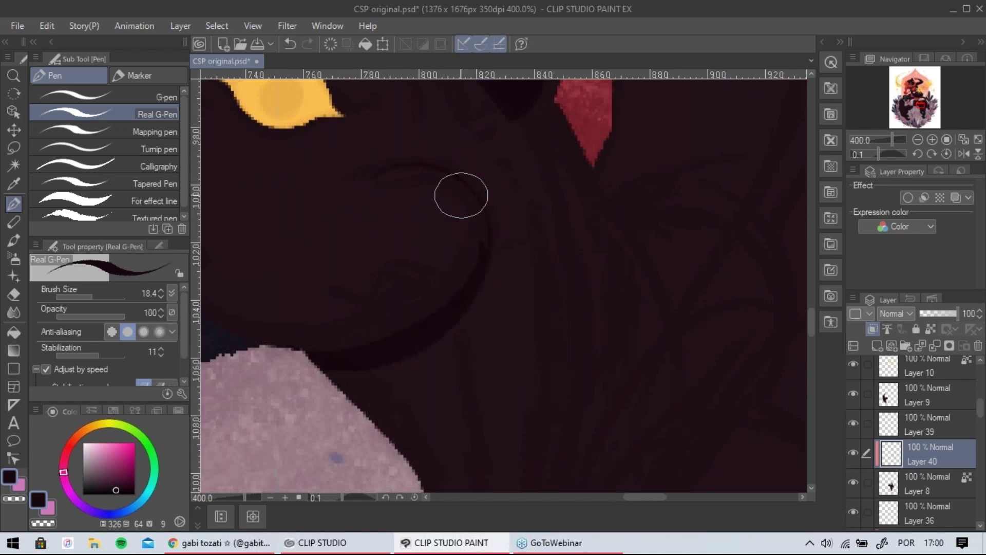
{"action": "left_click", "coordinate": [14, 294]}
{"action": "left_click_drag", "start_coordinate": [473, 232], "coordinate": [480, 251]}
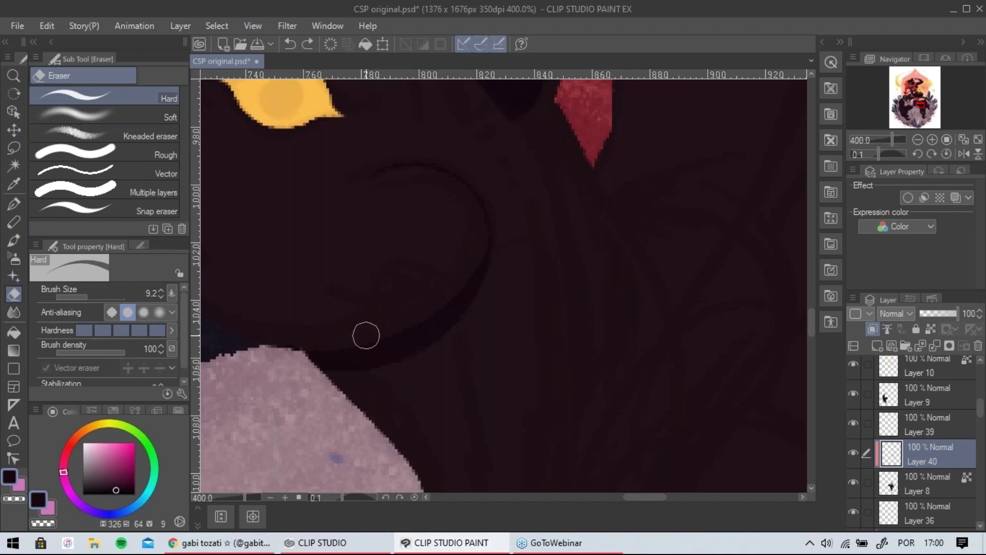
Redraw the jaw shadow with the Real G-Pen so it blends smoothly into the cheek contour.
{"action": "scroll", "coordinate": [457, 304], "scroll_direction": "down", "scroll_amount": 3}
{"action": "scroll", "coordinate": [457, 304], "scroll_direction": "up", "scroll_amount": 3}
{"action": "left_click", "coordinate": [20, 203]}
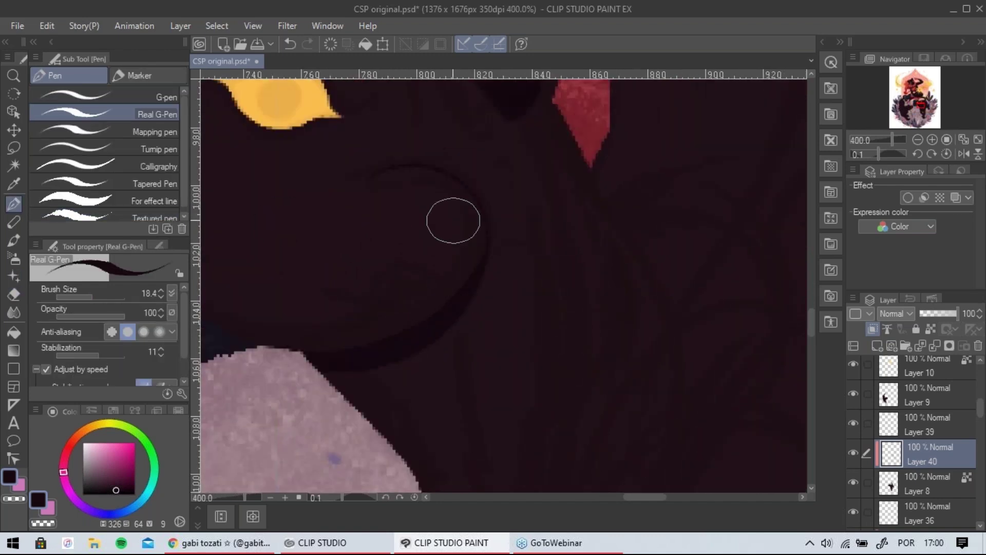
{"action": "key", "text": "ctrl+z"}
{"action": "left_click_drag", "start_coordinate": [411, 343], "coordinate": [484, 244]}
{"action": "key", "text": "ctrl+z"}
{"action": "left_click_drag", "start_coordinate": [430, 331], "coordinate": [476, 216]}
{"action": "key", "text": "ctrl+z"}
{"action": "left_click_drag", "start_coordinate": [415, 329], "coordinate": [483, 247]}
{"action": "key", "text": "ctrl+z"}
{"action": "left_click_drag", "start_coordinate": [324, 371], "coordinate": [493, 271]}
Reduce the Real G-Pen's brush size to 10.9 and draw a thin dark contour around the bridge and side of the snout.
{"action": "left_click_drag", "start_coordinate": [525, 217], "coordinate": [604, 262]}
{"action": "mouse_move", "coordinate": [284, 188]}
{"action": "left_mouse_down"}
{"action": "mouse_move", "coordinate": [451, 233]}
{"action": "mouse_move", "coordinate": [536, 316]}
{"action": "left_mouse_up"}
{"action": "left_click", "coordinate": [89, 298]}
{"action": "left_click_drag", "start_coordinate": [476, 308], "coordinate": [419, 288]}
{"action": "left_click", "coordinate": [90, 297]}
{"action": "mouse_move", "coordinate": [432, 223]}
{"action": "left_mouse_down"}
{"action": "mouse_move", "coordinate": [449, 242]}
{"action": "mouse_move", "coordinate": [387, 297]}
{"action": "left_mouse_up"}
{"action": "key", "text": "ctrl+z"}
{"action": "left_click_drag", "start_coordinate": [446, 243], "coordinate": [336, 292]}
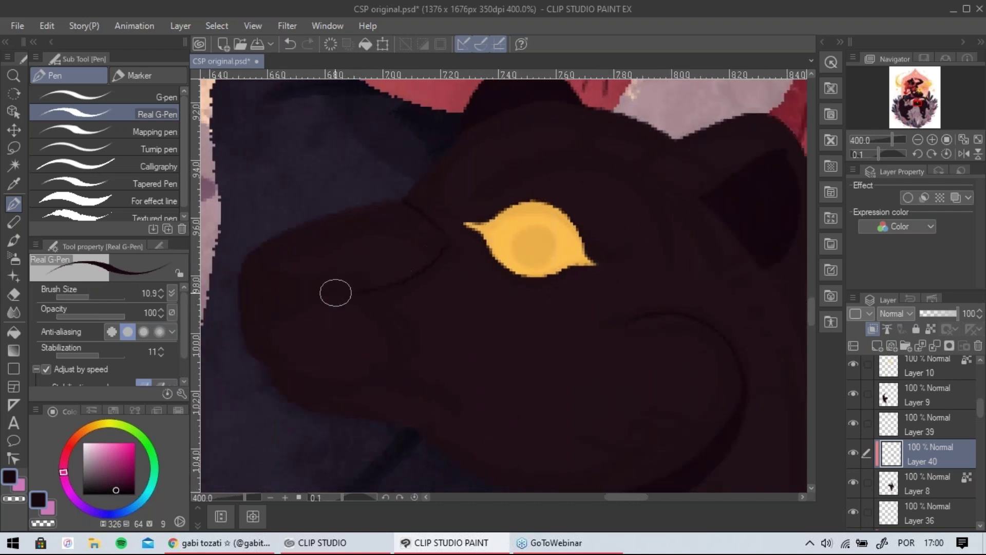
Paint dark accents at the notch between the standing panther's ears and below the near ear with the Real G-Pen.
{"action": "mouse_move", "coordinate": [255, 257]}
{"action": "left_mouse_down"}
{"action": "mouse_move", "coordinate": [301, 286]}
{"action": "mouse_move", "coordinate": [290, 272]}
{"action": "mouse_move", "coordinate": [339, 268]}
{"action": "left_mouse_up"}
{"action": "left_click_drag", "start_coordinate": [545, 254], "coordinate": [459, 282]}
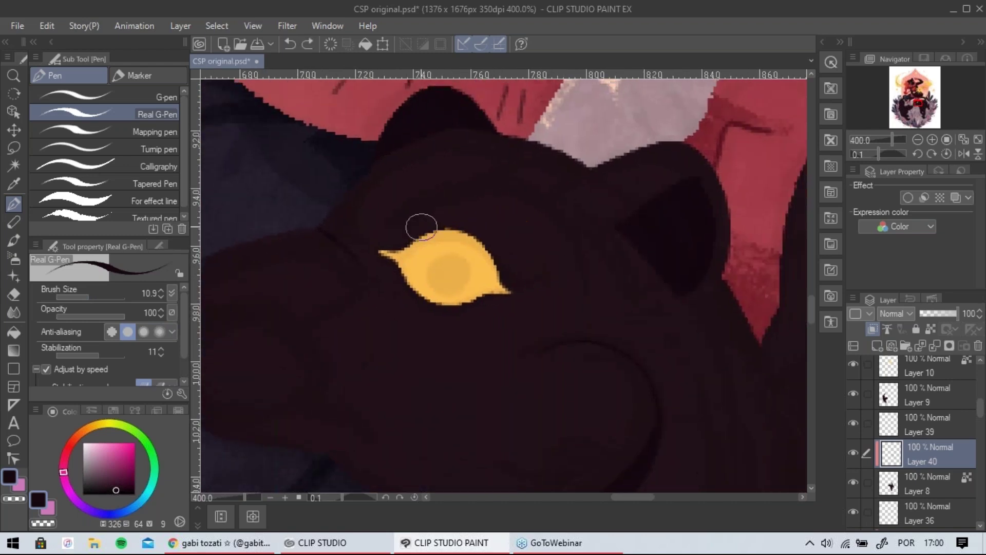
{"action": "scroll", "coordinate": [572, 229], "scroll_direction": "right", "scroll_amount": 4}
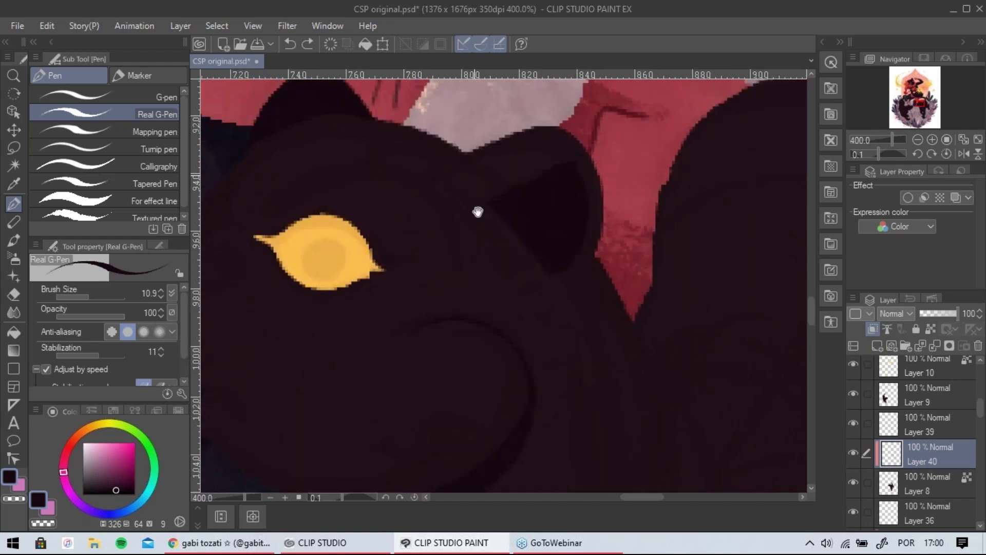
{"action": "scroll", "coordinate": [478, 211], "scroll_direction": "up", "scroll_amount": 1}
{"action": "mouse_move", "coordinate": [418, 161]}
{"action": "left_mouse_down"}
{"action": "mouse_move", "coordinate": [452, 182]}
{"action": "mouse_move", "coordinate": [428, 180]}
{"action": "mouse_move", "coordinate": [424, 201]}
{"action": "mouse_move", "coordinate": [397, 160]}
{"action": "left_mouse_up"}
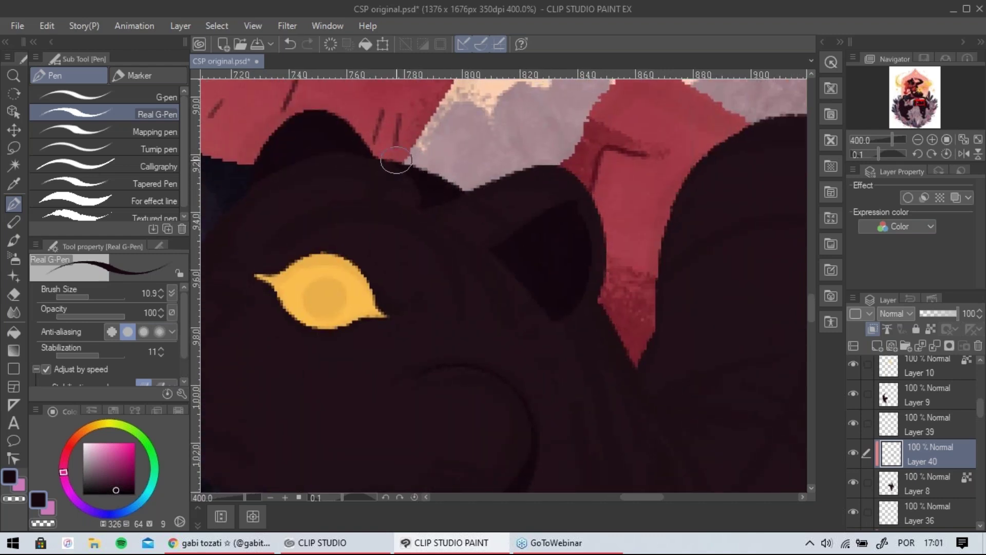
{"action": "scroll", "coordinate": [478, 233], "scroll_direction": "down", "scroll_amount": 3}
{"action": "scroll", "coordinate": [479, 233], "scroll_direction": "right", "scroll_amount": 3}
{"action": "mouse_move", "coordinate": [504, 193]}
{"action": "left_mouse_down"}
{"action": "mouse_move", "coordinate": [461, 240]}
{"action": "mouse_move", "coordinate": [497, 219]}
{"action": "mouse_move", "coordinate": [463, 240]}
{"action": "mouse_move", "coordinate": [516, 228]}
{"action": "mouse_move", "coordinate": [543, 235]}
{"action": "mouse_move", "coordinate": [498, 203]}
{"action": "mouse_move", "coordinate": [469, 236]}
{"action": "left_mouse_up"}
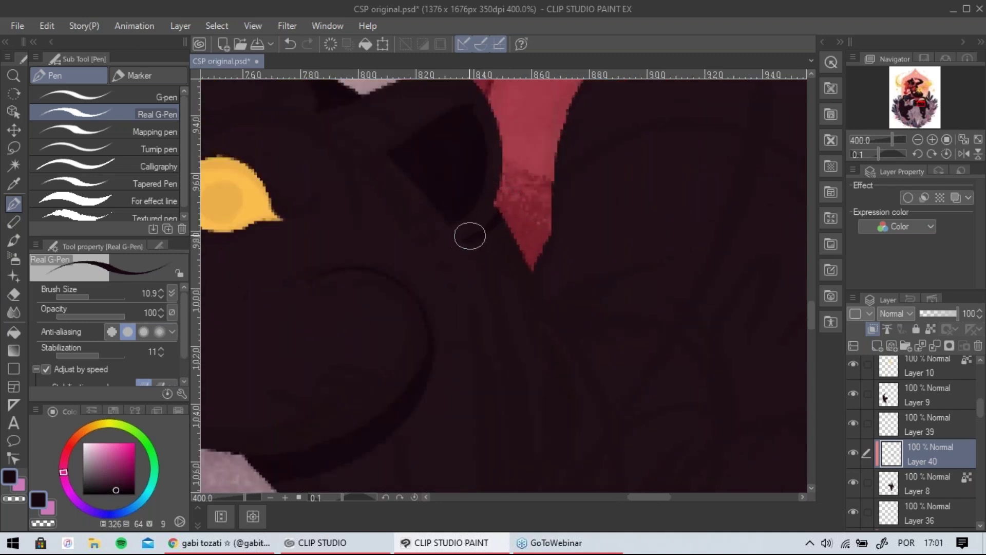
Set the Real G-Pen's brush size to 20.4 and add a short dark shadow along the front of the panther's neck.
{"action": "scroll", "coordinate": [499, 185], "scroll_direction": "down", "scroll_amount": 4}
{"action": "scroll", "coordinate": [499, 185], "scroll_direction": "up", "scroll_amount": 2}
{"action": "left_click_drag", "start_coordinate": [529, 325], "coordinate": [461, 172]}
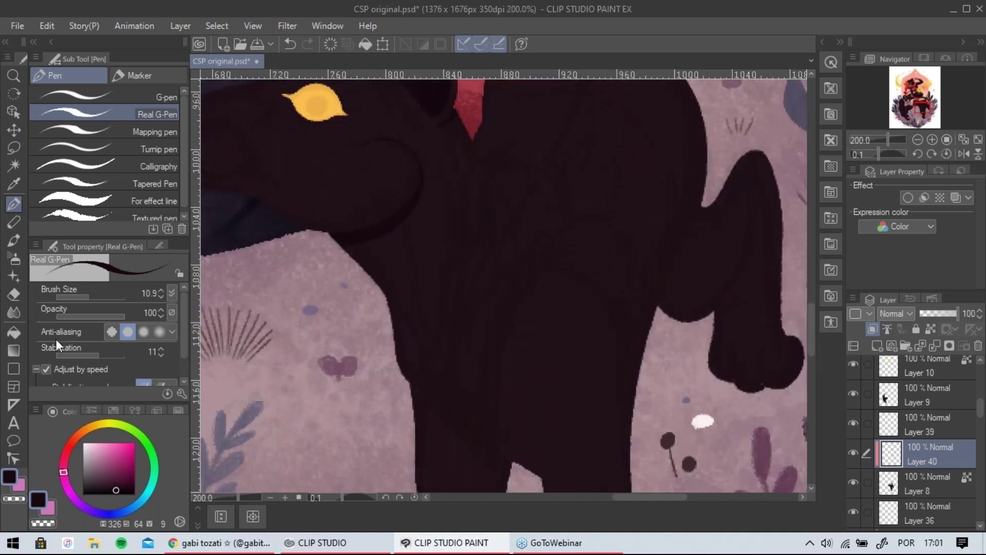
{"action": "left_click", "coordinate": [94, 300]}
{"action": "left_click_drag", "start_coordinate": [374, 317], "coordinate": [348, 306]}
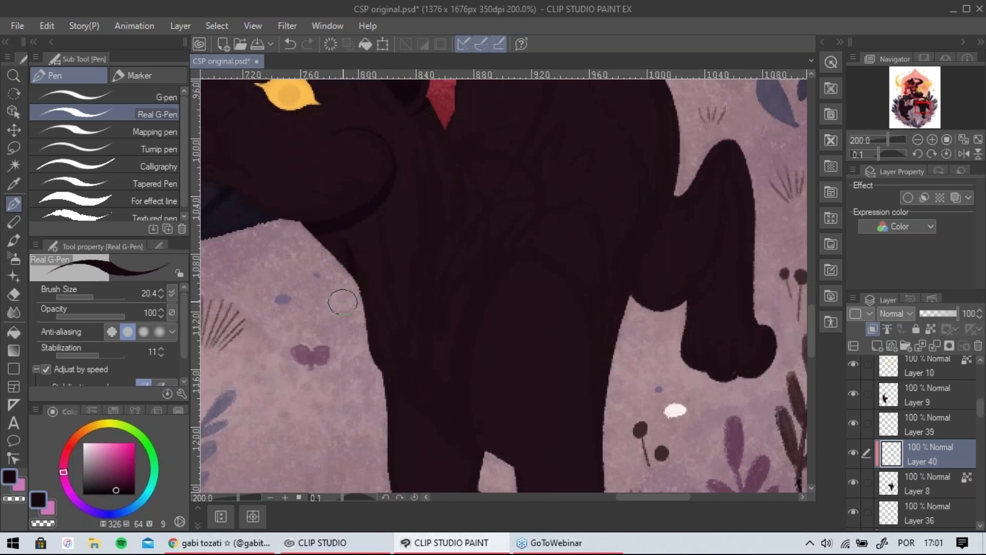
Draw a dark curved contour along the front of the near foreleg, running down to the gap between the legs.
{"action": "left_click_drag", "start_coordinate": [494, 324], "coordinate": [395, 204]}
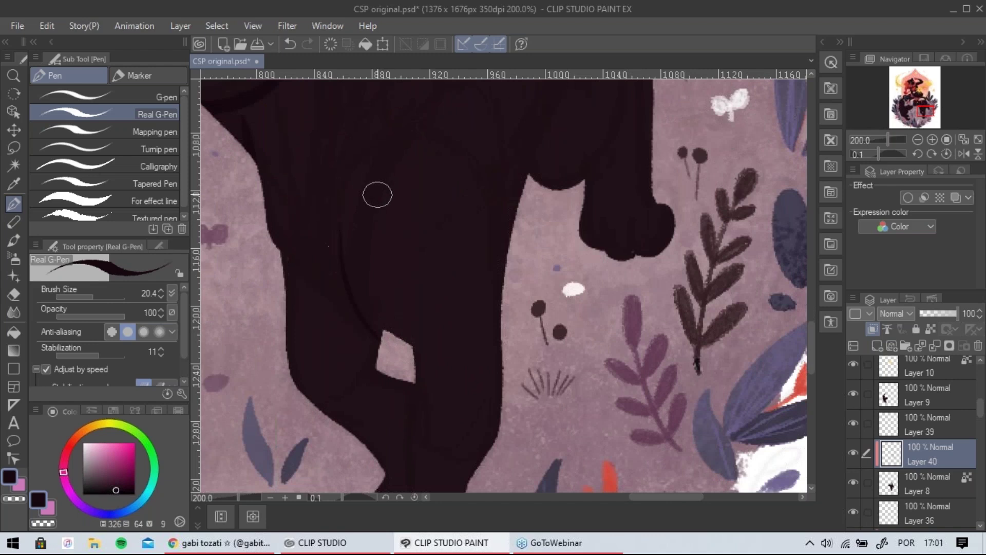
{"action": "mouse_move", "coordinate": [354, 180]}
{"action": "left_mouse_down"}
{"action": "mouse_move", "coordinate": [338, 228]}
{"action": "mouse_move", "coordinate": [408, 347]}
{"action": "left_mouse_up"}
{"action": "mouse_move", "coordinate": [356, 223]}
{"action": "left_mouse_down"}
{"action": "mouse_move", "coordinate": [424, 291]}
{"action": "mouse_move", "coordinate": [464, 407]}
{"action": "left_mouse_up"}
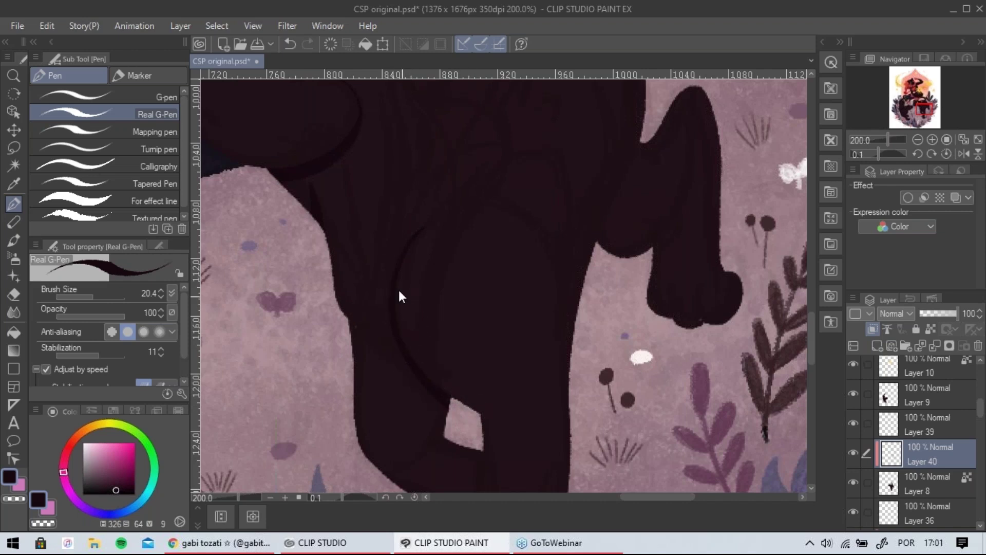
{"action": "left_click_drag", "start_coordinate": [444, 398], "coordinate": [448, 404]}
{"action": "key", "text": "ctrl+z"}
Extend the near foreleg's contour over the top of the shoulder and darken the fold where the foreleg meets the belly.
{"action": "left_click_drag", "start_coordinate": [403, 253], "coordinate": [500, 209]}
{"action": "left_click_drag", "start_coordinate": [416, 240], "coordinate": [476, 206]}
{"action": "mouse_move", "coordinate": [406, 248]}
{"action": "left_mouse_down"}
{"action": "mouse_move", "coordinate": [442, 218]}
{"action": "mouse_move", "coordinate": [484, 207]}
{"action": "left_mouse_up"}
{"action": "key", "text": "ctrl+z"}
{"action": "mouse_move", "coordinate": [414, 252]}
{"action": "left_mouse_down"}
{"action": "mouse_move", "coordinate": [478, 209]}
{"action": "mouse_move", "coordinate": [501, 215]}
{"action": "left_mouse_up"}
{"action": "key", "text": "ctrl+z"}
{"action": "left_click_drag", "start_coordinate": [586, 281], "coordinate": [555, 337]}
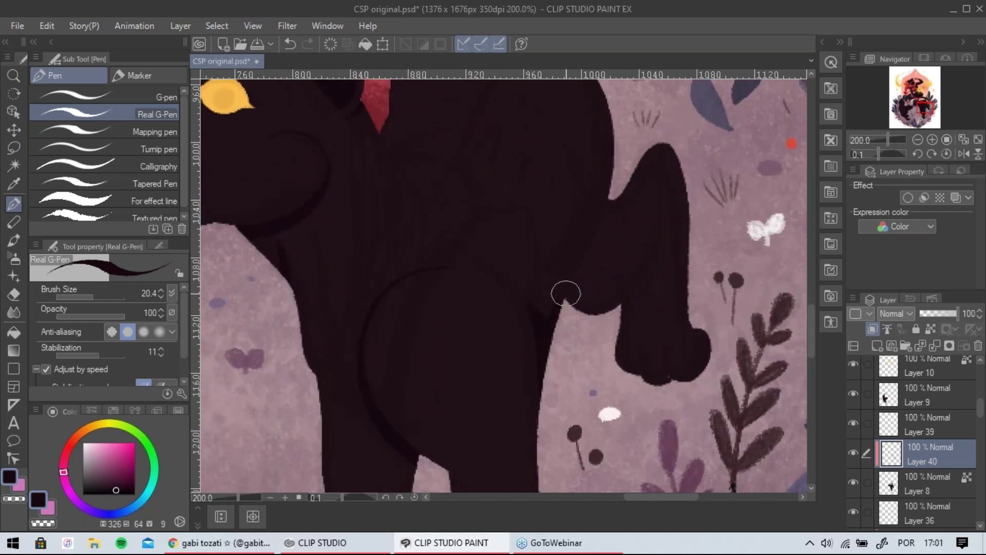
Shade the raised hind leg with a dark area along the belly fold and under the thigh, curving up the inner leg.
{"action": "left_click_drag", "start_coordinate": [604, 242], "coordinate": [497, 242]}
{"action": "left_click_drag", "start_coordinate": [506, 200], "coordinate": [476, 250]}
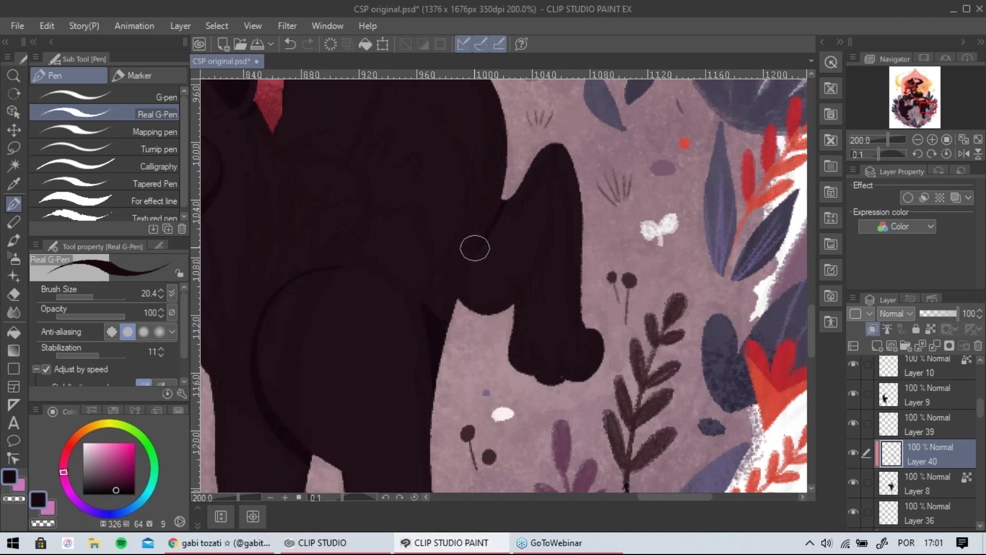
{"action": "left_click_drag", "start_coordinate": [517, 179], "coordinate": [470, 281]}
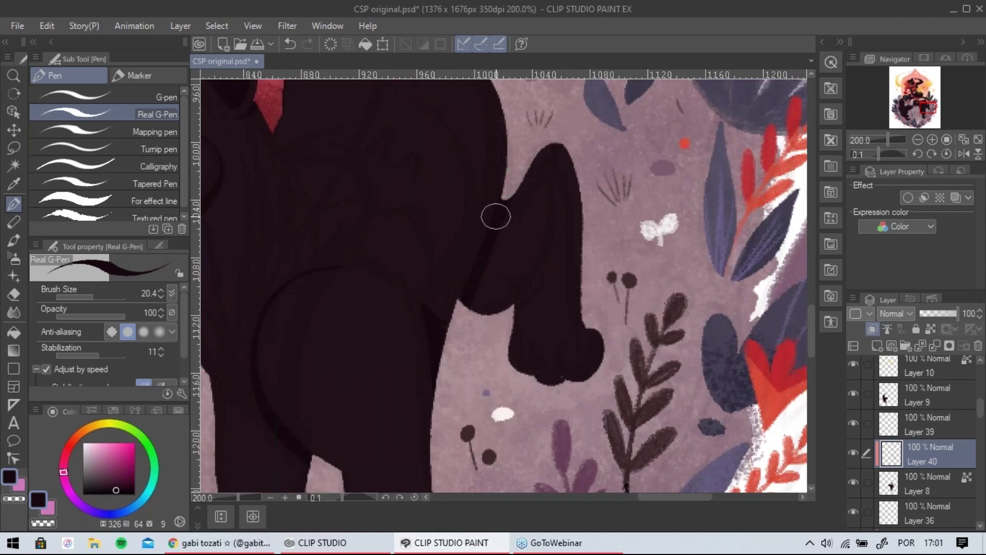
{"action": "mouse_move", "coordinate": [489, 248]}
{"action": "left_mouse_down"}
{"action": "mouse_move", "coordinate": [523, 267]}
{"action": "mouse_move", "coordinate": [481, 275]}
{"action": "mouse_move", "coordinate": [484, 263]}
{"action": "mouse_move", "coordinate": [480, 288]}
{"action": "left_mouse_up"}
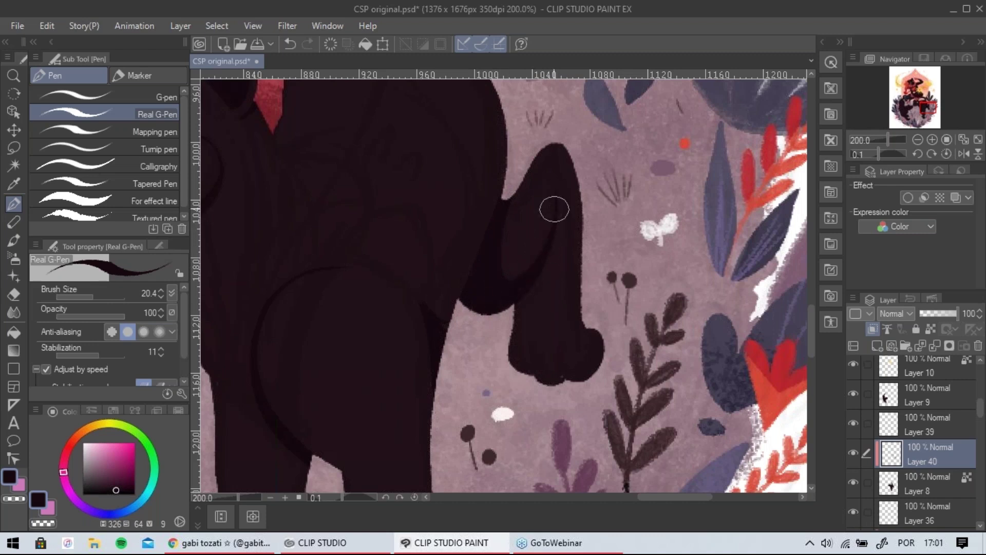
{"action": "left_click_drag", "start_coordinate": [512, 282], "coordinate": [535, 257]}
Darken the outer toe and toe lines of the raised hind paw, and define the rear contour of the near foreleg's shoulder.
{"action": "left_click_drag", "start_coordinate": [532, 261], "coordinate": [500, 220]}
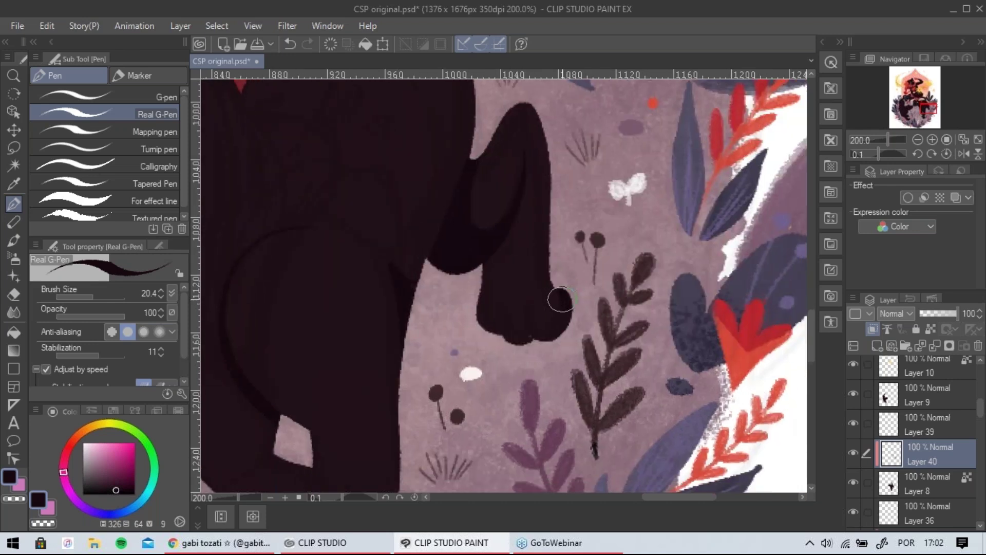
{"action": "mouse_move", "coordinate": [544, 342]}
{"action": "left_mouse_down"}
{"action": "mouse_move", "coordinate": [595, 302]}
{"action": "mouse_move", "coordinate": [583, 301]}
{"action": "left_mouse_up"}
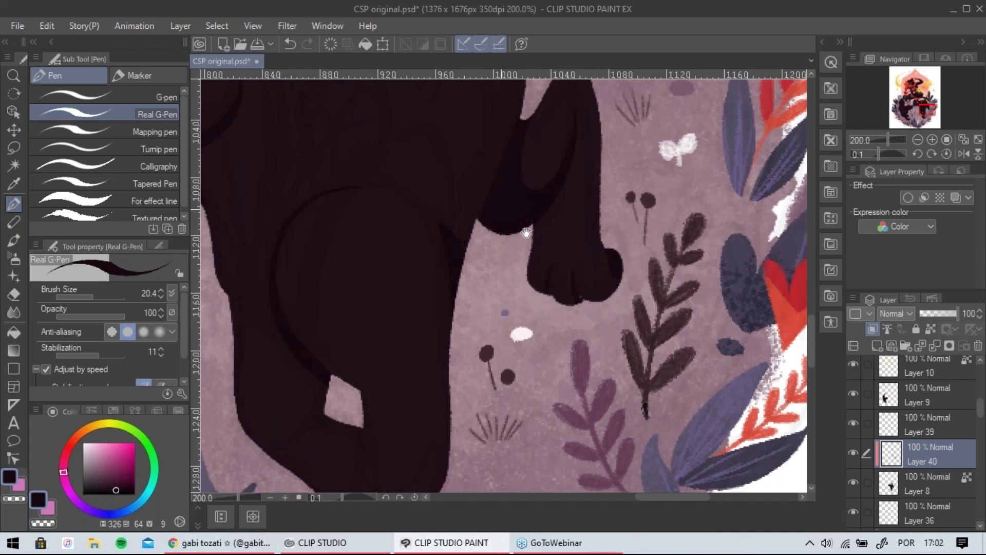
{"action": "left_click_drag", "start_coordinate": [525, 232], "coordinate": [583, 293]}
{"action": "left_click_drag", "start_coordinate": [487, 274], "coordinate": [508, 321]}
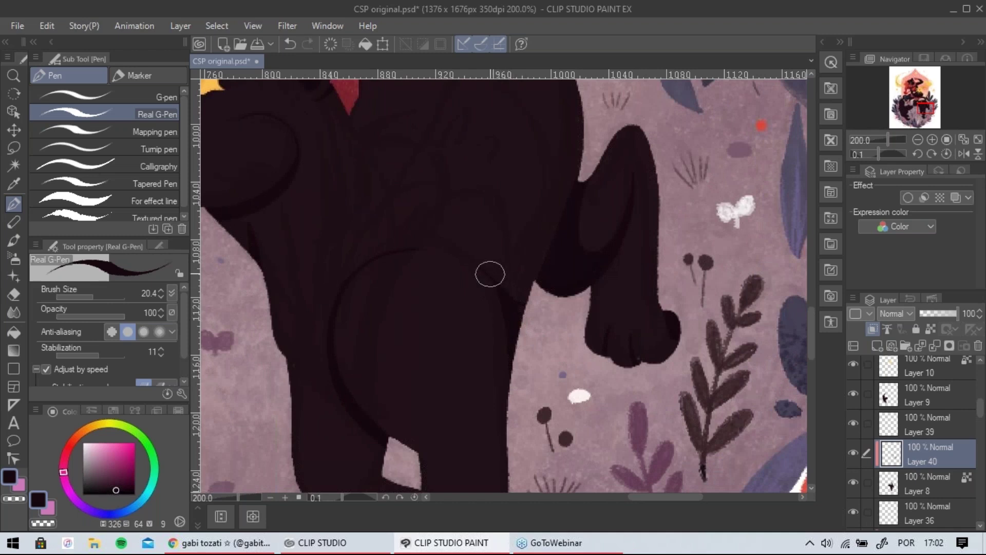
{"action": "left_click_drag", "start_coordinate": [596, 265], "coordinate": [624, 270]}
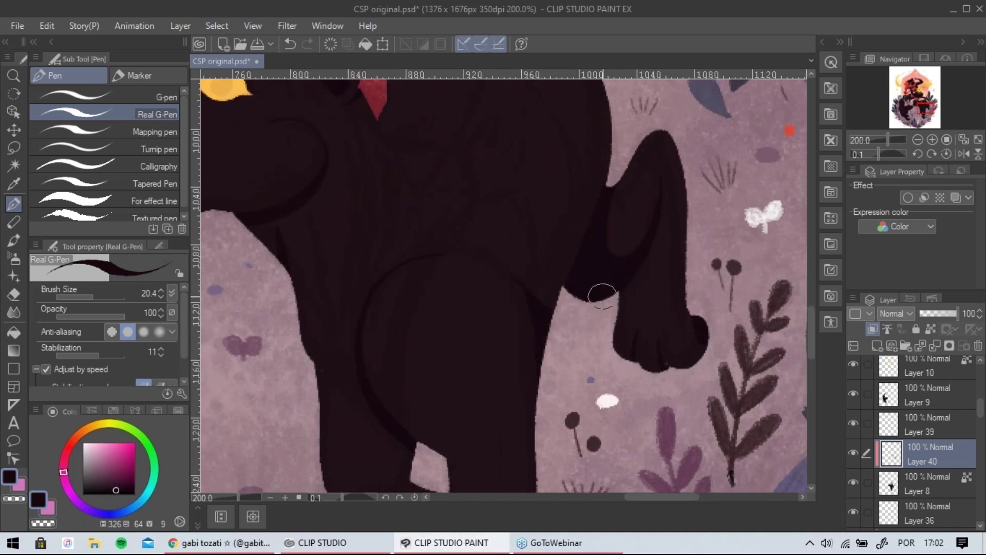
{"action": "left_click_drag", "start_coordinate": [683, 260], "coordinate": [617, 317]}
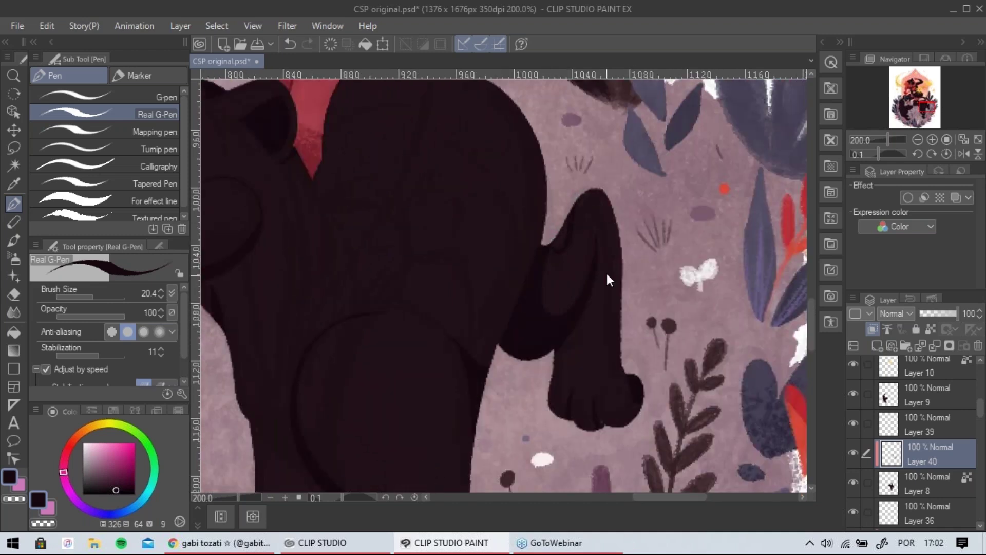
Fill the upper part of the far foreleg with dark shadow below the chest and behind the near foreleg.
{"action": "mouse_move", "coordinate": [357, 441]}
{"action": "left_mouse_down"}
{"action": "mouse_move", "coordinate": [458, 266]}
{"action": "mouse_move", "coordinate": [482, 294]}
{"action": "left_mouse_up"}
{"action": "mouse_move", "coordinate": [384, 284]}
{"action": "left_mouse_down"}
{"action": "mouse_move", "coordinate": [427, 330]}
{"action": "mouse_move", "coordinate": [452, 337]}
{"action": "left_mouse_up"}
{"action": "mouse_move", "coordinate": [361, 272]}
{"action": "left_mouse_down"}
{"action": "mouse_move", "coordinate": [477, 368]}
{"action": "mouse_move", "coordinate": [448, 356]}
{"action": "mouse_move", "coordinate": [466, 383]}
{"action": "mouse_move", "coordinate": [397, 366]}
{"action": "mouse_move", "coordinate": [408, 369]}
{"action": "mouse_move", "coordinate": [375, 324]}
{"action": "mouse_move", "coordinate": [403, 384]}
{"action": "left_mouse_up"}
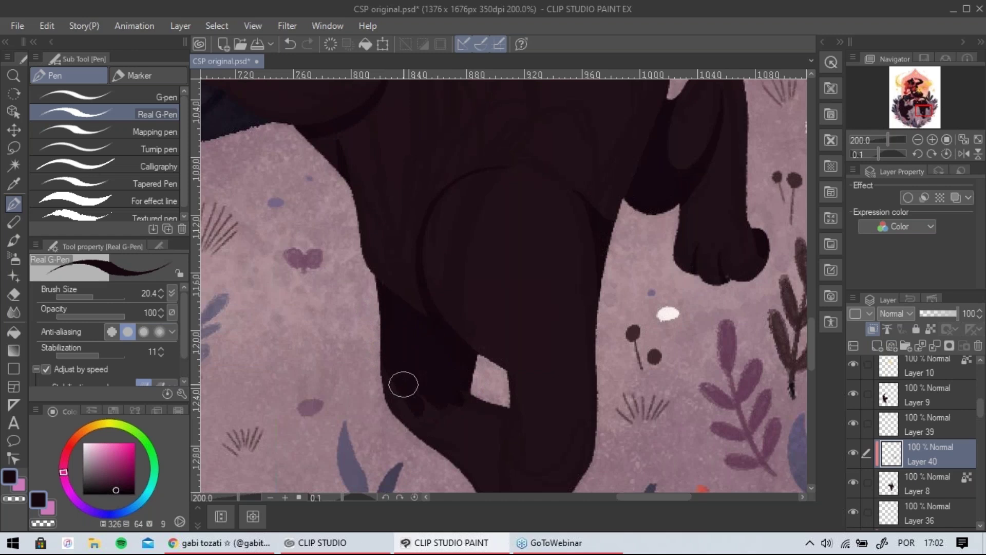
{"action": "scroll", "coordinate": [393, 402], "scroll_direction": "down", "scroll_amount": 1}
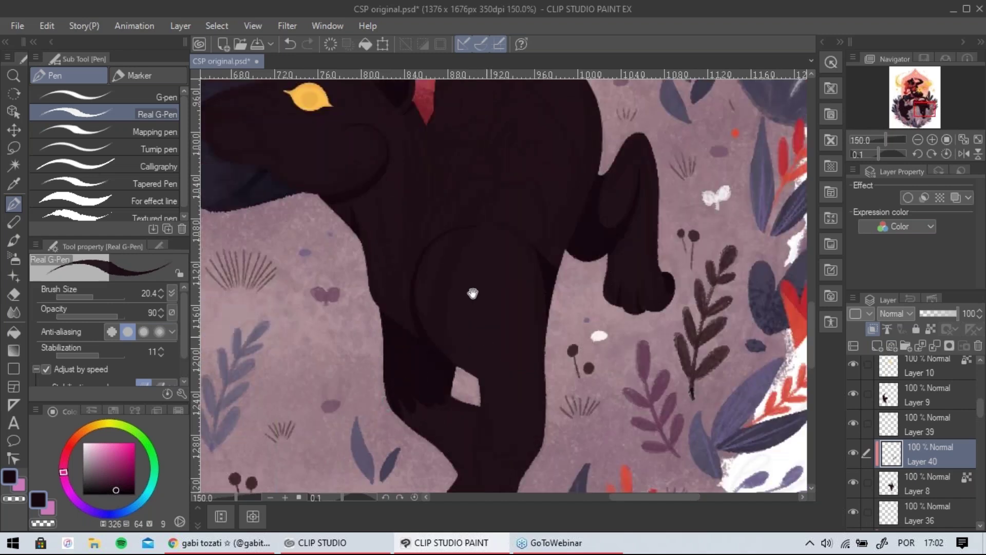
{"action": "left_click_drag", "start_coordinate": [473, 293], "coordinate": [471, 228]}
Set the Real G-Pen's brush size to 25.1 and continue the dark shadow down the far foreleg to its paw.
{"action": "scroll", "coordinate": [466, 257], "scroll_direction": "up", "scroll_amount": 1}
{"action": "left_click_drag", "start_coordinate": [487, 327], "coordinate": [384, 147]}
{"action": "left_click", "coordinate": [99, 298]}
{"action": "left_click", "coordinate": [95, 297]}
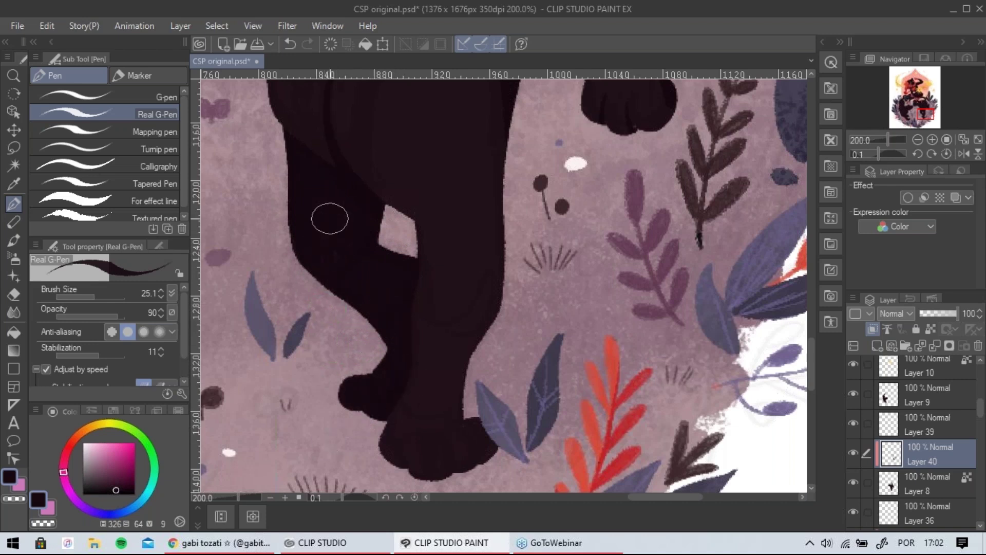
{"action": "left_click_drag", "start_coordinate": [425, 326], "coordinate": [415, 321]}
{"action": "left_click", "coordinate": [14, 294]}
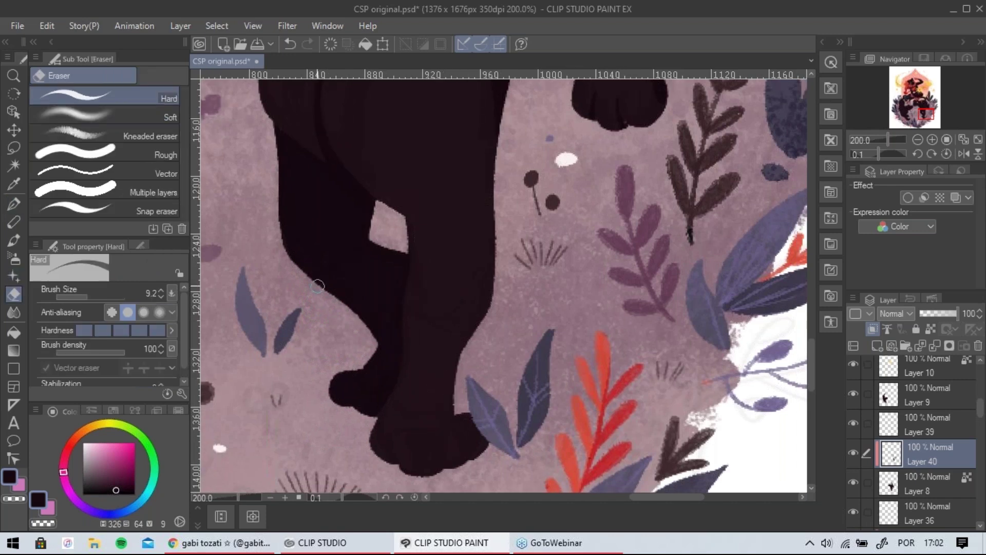
{"action": "key", "text": "ctrl+z"}
{"action": "left_click", "coordinate": [14, 203]}
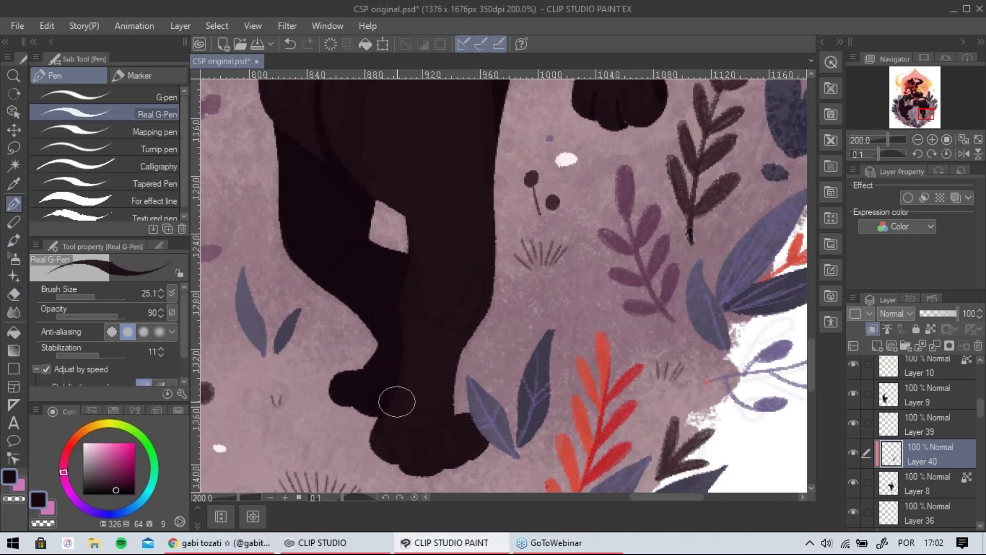
{"action": "left_click_drag", "start_coordinate": [400, 356], "coordinate": [399, 380]}
Paint a curved dark shadow beneath the lower joint of the near foreleg with the Real G-Pen.
{"action": "left_click_drag", "start_coordinate": [438, 298], "coordinate": [427, 378]}
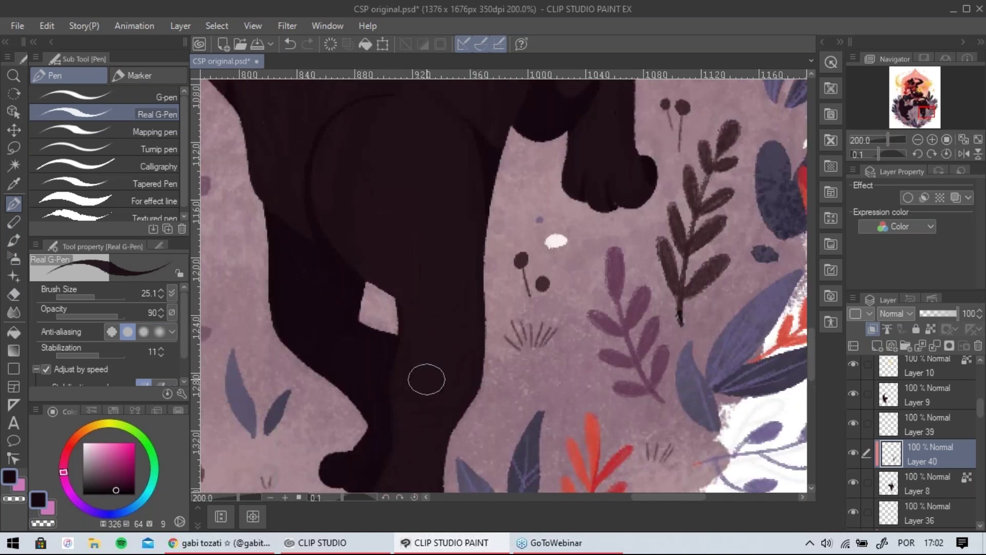
{"action": "left_click_drag", "start_coordinate": [429, 414], "coordinate": [443, 339]}
{"action": "left_click_drag", "start_coordinate": [423, 323], "coordinate": [474, 333]}
{"action": "left_click_drag", "start_coordinate": [418, 315], "coordinate": [477, 330]}
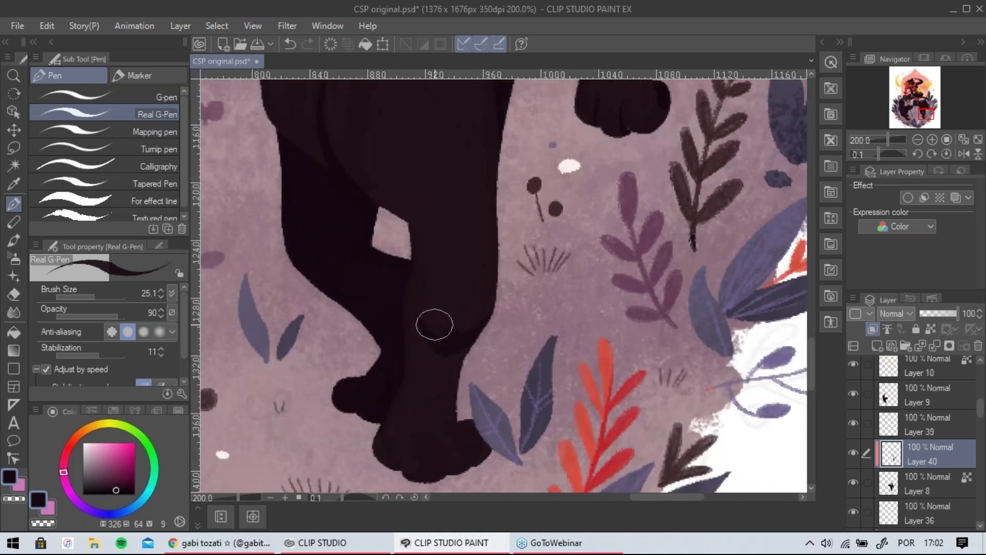
{"action": "left_click_drag", "start_coordinate": [423, 315], "coordinate": [482, 312]}
{"action": "left_click_drag", "start_coordinate": [415, 304], "coordinate": [416, 303]}
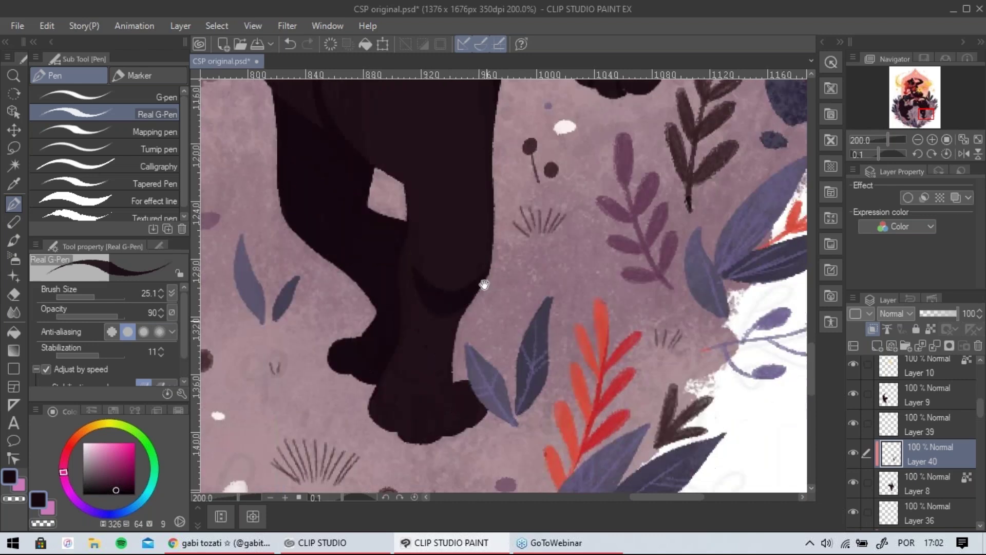
{"action": "scroll", "coordinate": [542, 260], "scroll_direction": "down", "scroll_amount": 3}
{"action": "mouse_move", "coordinate": [420, 349]}
{"action": "left_mouse_down"}
{"action": "mouse_move", "coordinate": [404, 338]}
{"action": "mouse_move", "coordinate": [427, 340]}
{"action": "left_mouse_up"}
{"action": "key", "text": "ctrl+z"}
Draw a tapering dark crease from the notch between the panther's neck and back down toward the shoulder.
{"action": "scroll", "coordinate": [558, 236], "scroll_direction": "up", "scroll_amount": 7}
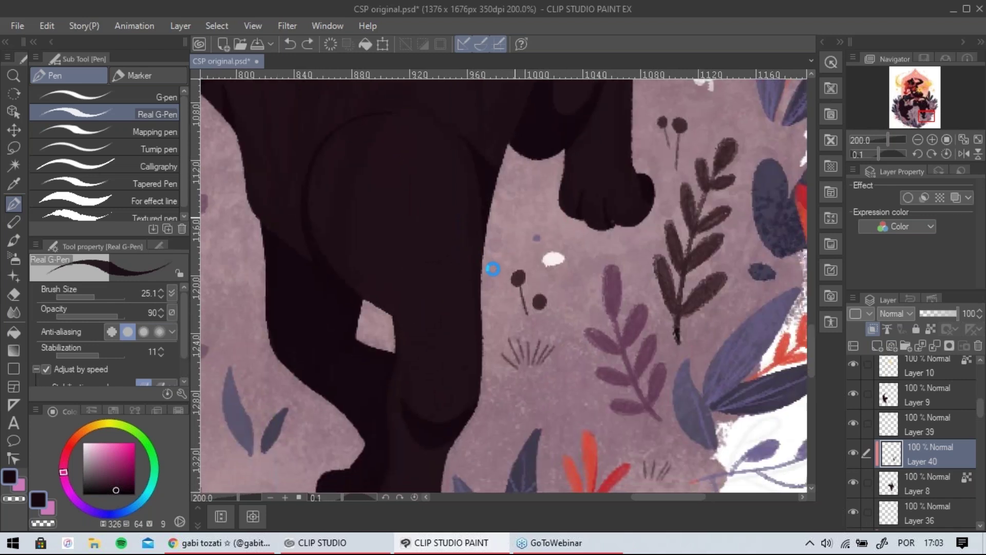
{"action": "left_click_drag", "start_coordinate": [495, 268], "coordinate": [577, 396]}
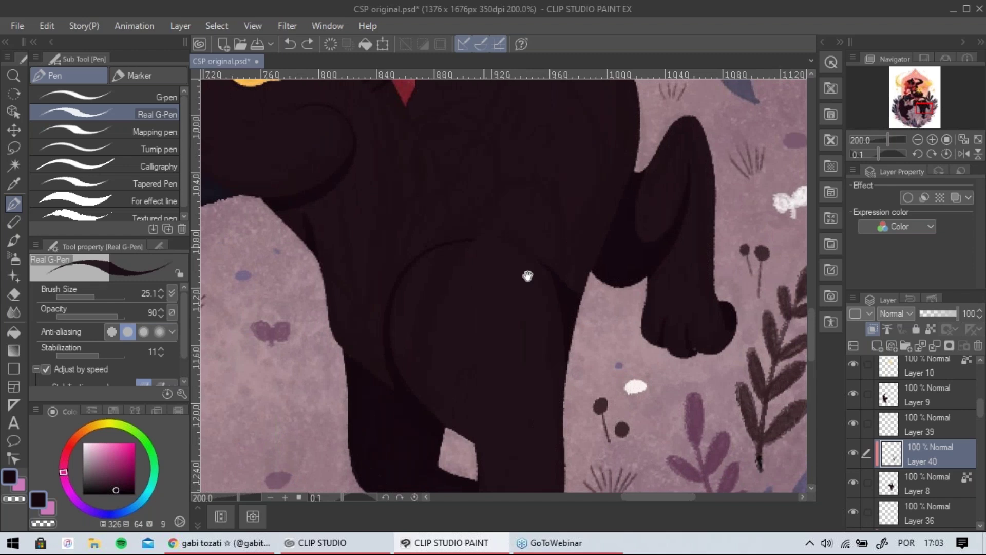
{"action": "left_click_drag", "start_coordinate": [529, 275], "coordinate": [599, 330]}
{"action": "mouse_move", "coordinate": [478, 204]}
{"action": "left_mouse_down"}
{"action": "mouse_move", "coordinate": [439, 285]}
{"action": "mouse_move", "coordinate": [477, 328]}
{"action": "left_mouse_up"}
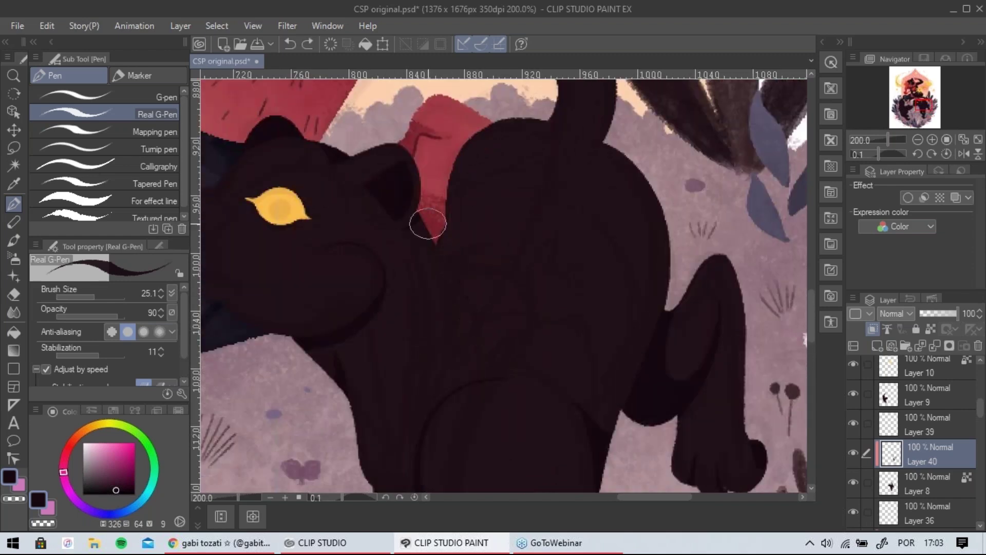
{"action": "mouse_move", "coordinate": [442, 245]}
{"action": "left_mouse_down"}
{"action": "mouse_move", "coordinate": [476, 321]}
{"action": "mouse_move", "coordinate": [434, 217]}
{"action": "left_mouse_up"}
{"action": "mouse_move", "coordinate": [511, 309]}
{"action": "left_mouse_down"}
{"action": "mouse_move", "coordinate": [480, 270]}
{"action": "mouse_move", "coordinate": [572, 194]}
{"action": "left_mouse_up"}
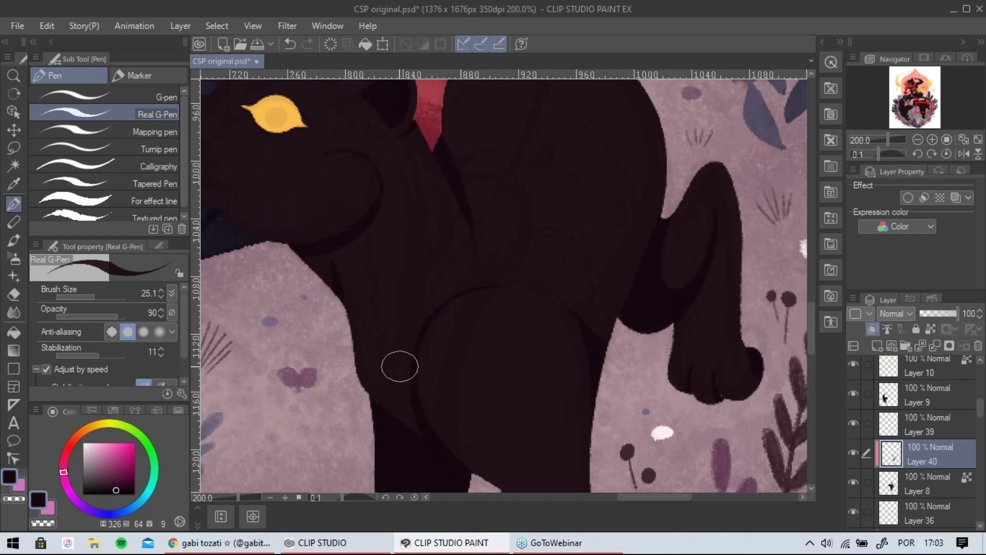
Draw a long dark contour down the side of the neck, merging it into the front of the near foreleg.
{"action": "left_click_drag", "start_coordinate": [426, 197], "coordinate": [419, 351]}
{"action": "left_click_drag", "start_coordinate": [423, 209], "coordinate": [414, 362]}
{"action": "left_click_drag", "start_coordinate": [420, 248], "coordinate": [414, 374]}
{"action": "left_click_drag", "start_coordinate": [415, 316], "coordinate": [410, 408]}
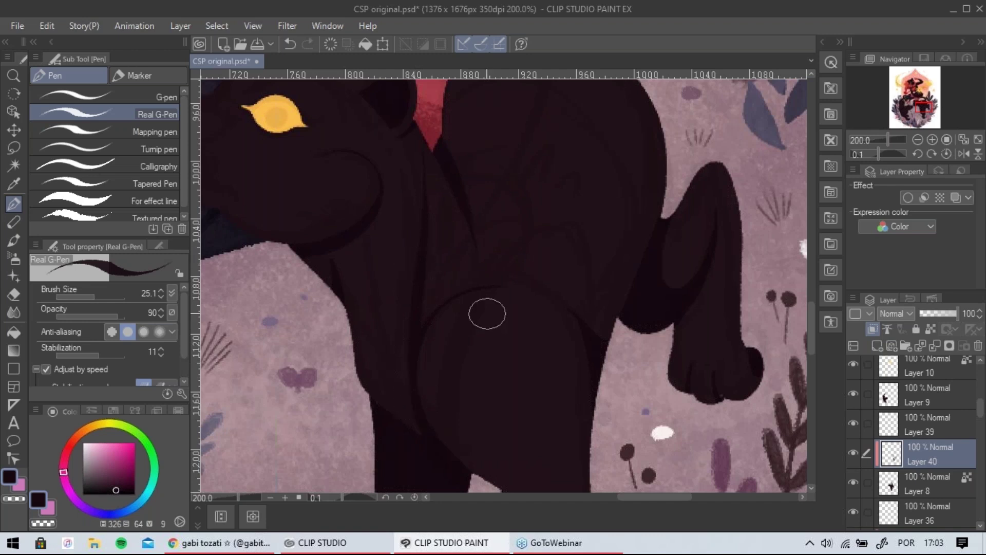
{"action": "scroll", "coordinate": [523, 313], "scroll_direction": "down", "scroll_amount": 2}
{"action": "scroll", "coordinate": [523, 313], "scroll_direction": "up", "scroll_amount": 2}
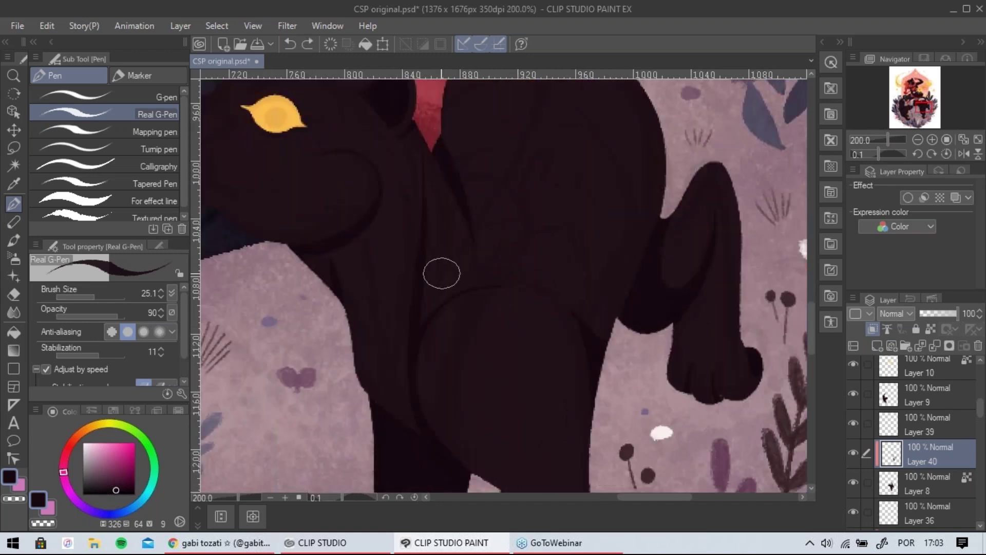
{"action": "mouse_move", "coordinate": [431, 195]}
{"action": "left_mouse_down"}
{"action": "mouse_move", "coordinate": [409, 341]}
{"action": "mouse_move", "coordinate": [421, 211]}
{"action": "mouse_move", "coordinate": [409, 322]}
{"action": "mouse_move", "coordinate": [415, 278]}
{"action": "mouse_move", "coordinate": [414, 398]}
{"action": "left_mouse_up"}
Shade the underside of the panther's curved tail with dark Real G-Pen strokes from the inner bend to its far end.
{"action": "mouse_move", "coordinate": [542, 265]}
{"action": "left_mouse_down"}
{"action": "mouse_move", "coordinate": [505, 346]}
{"action": "mouse_move", "coordinate": [474, 334]}
{"action": "left_mouse_up"}
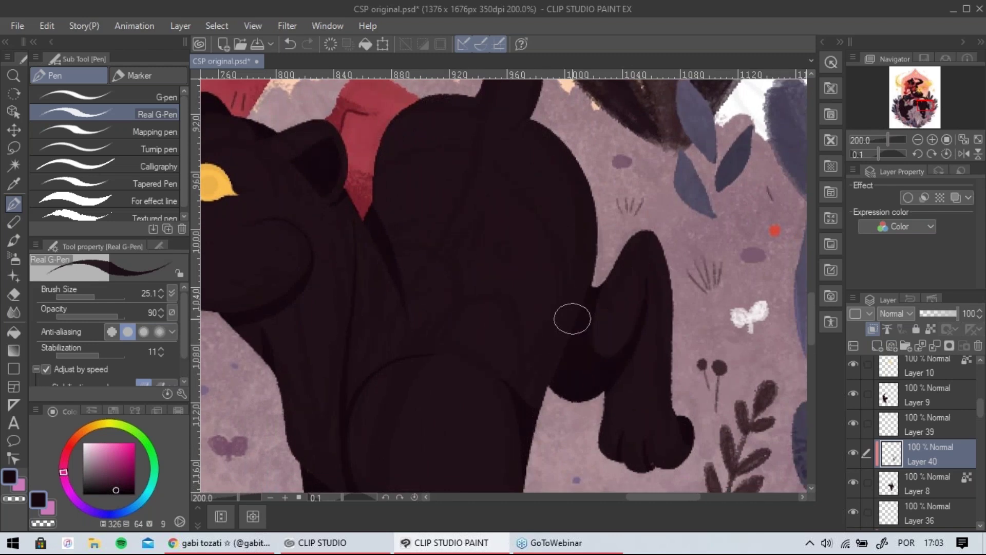
{"action": "mouse_move", "coordinate": [565, 253]}
{"action": "left_mouse_down"}
{"action": "mouse_move", "coordinate": [562, 391]}
{"action": "mouse_move", "coordinate": [609, 342]}
{"action": "left_mouse_up"}
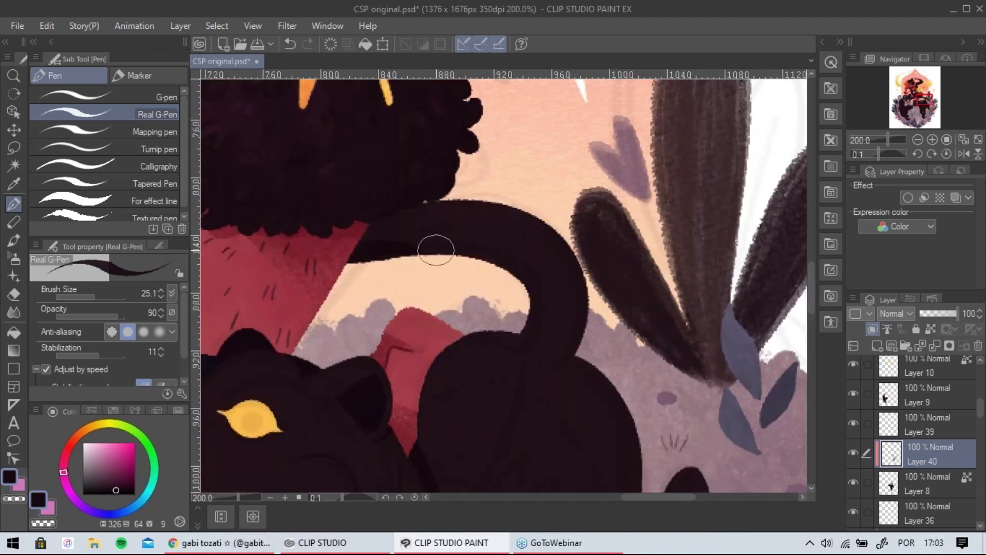
{"action": "mouse_move", "coordinate": [442, 271]}
{"action": "left_mouse_down"}
{"action": "mouse_move", "coordinate": [506, 286]}
{"action": "mouse_move", "coordinate": [498, 268]}
{"action": "mouse_move", "coordinate": [473, 273]}
{"action": "mouse_move", "coordinate": [526, 291]}
{"action": "mouse_move", "coordinate": [521, 301]}
{"action": "mouse_move", "coordinate": [363, 242]}
{"action": "mouse_move", "coordinate": [405, 220]}
{"action": "mouse_move", "coordinate": [503, 251]}
{"action": "mouse_move", "coordinate": [401, 242]}
{"action": "mouse_move", "coordinate": [528, 293]}
{"action": "mouse_move", "coordinate": [379, 250]}
{"action": "left_mouse_up"}
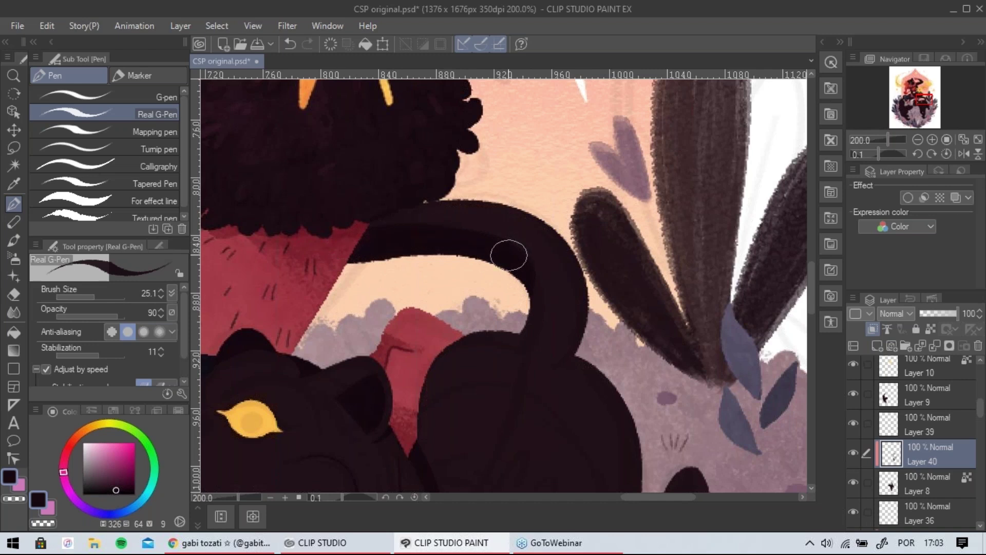
{"action": "mouse_move", "coordinate": [526, 268]}
{"action": "left_mouse_down"}
{"action": "mouse_move", "coordinate": [379, 237]}
{"action": "mouse_move", "coordinate": [462, 229]}
{"action": "mouse_move", "coordinate": [393, 246]}
{"action": "left_mouse_up"}
{"action": "mouse_move", "coordinate": [511, 247]}
{"action": "left_mouse_down"}
{"action": "mouse_move", "coordinate": [376, 241]}
{"action": "mouse_move", "coordinate": [518, 267]}
{"action": "mouse_move", "coordinate": [428, 222]}
{"action": "mouse_move", "coordinate": [362, 242]}
{"action": "mouse_move", "coordinate": [498, 250]}
{"action": "mouse_move", "coordinate": [527, 262]}
{"action": "mouse_move", "coordinate": [362, 231]}
{"action": "mouse_move", "coordinate": [402, 223]}
{"action": "mouse_move", "coordinate": [366, 235]}
{"action": "mouse_move", "coordinate": [507, 245]}
{"action": "mouse_move", "coordinate": [486, 242]}
{"action": "mouse_move", "coordinate": [497, 239]}
{"action": "mouse_move", "coordinate": [503, 248]}
{"action": "mouse_move", "coordinate": [448, 240]}
{"action": "mouse_move", "coordinate": [523, 251]}
{"action": "mouse_move", "coordinate": [487, 231]}
{"action": "mouse_move", "coordinate": [529, 295]}
{"action": "mouse_move", "coordinate": [539, 284]}
{"action": "mouse_move", "coordinate": [525, 311]}
{"action": "mouse_move", "coordinate": [347, 242]}
{"action": "left_mouse_up"}
{"action": "scroll", "coordinate": [456, 282], "scroll_direction": "down", "scroll_amount": 4}
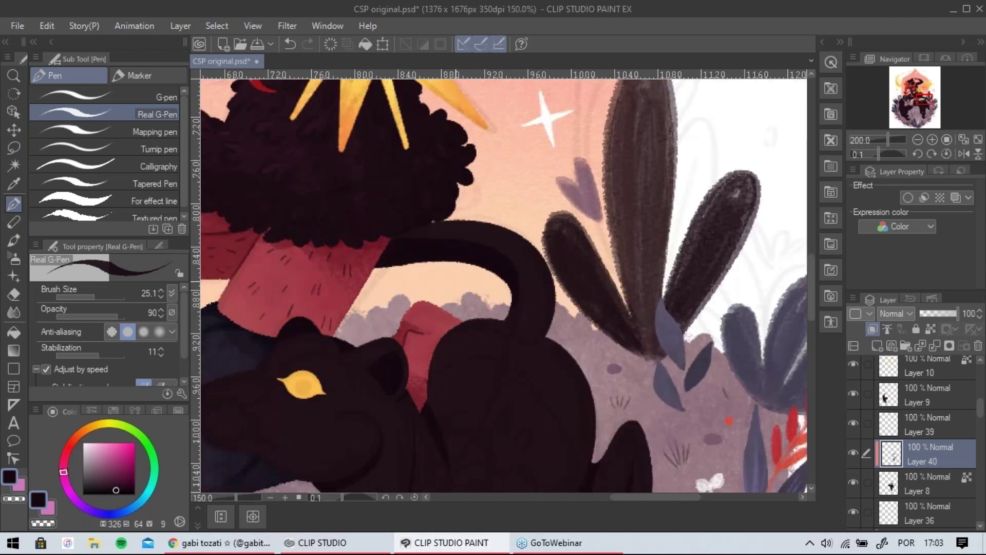
Examine the panther's tail, hindquarters and legs for places where the dark contours are still missing.
{"action": "scroll", "coordinate": [456, 282], "scroll_direction": "up", "scroll_amount": 3}
{"action": "left_click_drag", "start_coordinate": [550, 371], "coordinate": [481, 251]}
{"action": "left_click_drag", "start_coordinate": [502, 296], "coordinate": [623, 244]}
{"action": "left_click_drag", "start_coordinate": [493, 221], "coordinate": [578, 286]}
{"action": "left_click_drag", "start_coordinate": [525, 203], "coordinate": [528, 288]}
{"action": "left_click_drag", "start_coordinate": [468, 205], "coordinate": [513, 255]}
{"action": "key", "text": "ctrl+z"}
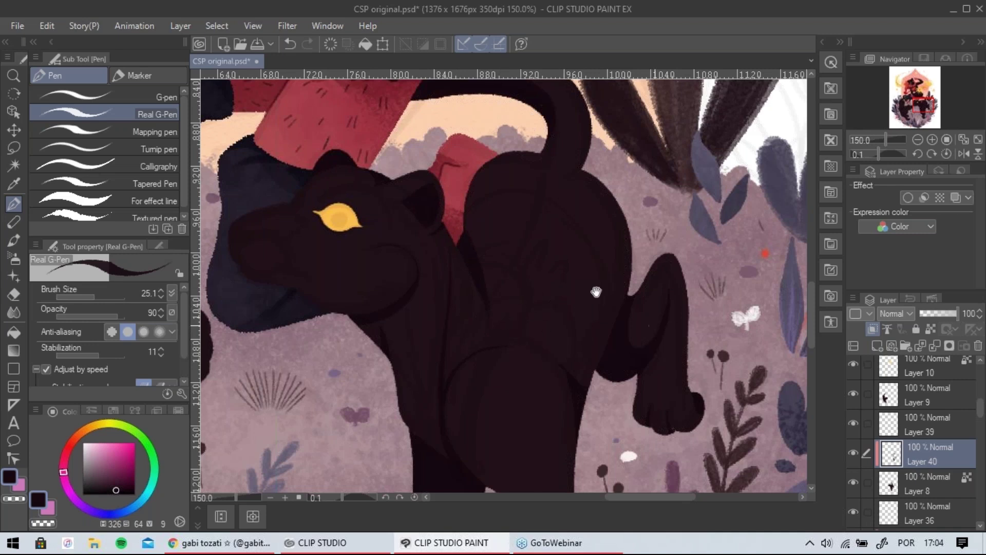
{"action": "left_click_drag", "start_coordinate": [596, 292], "coordinate": [524, 257]}
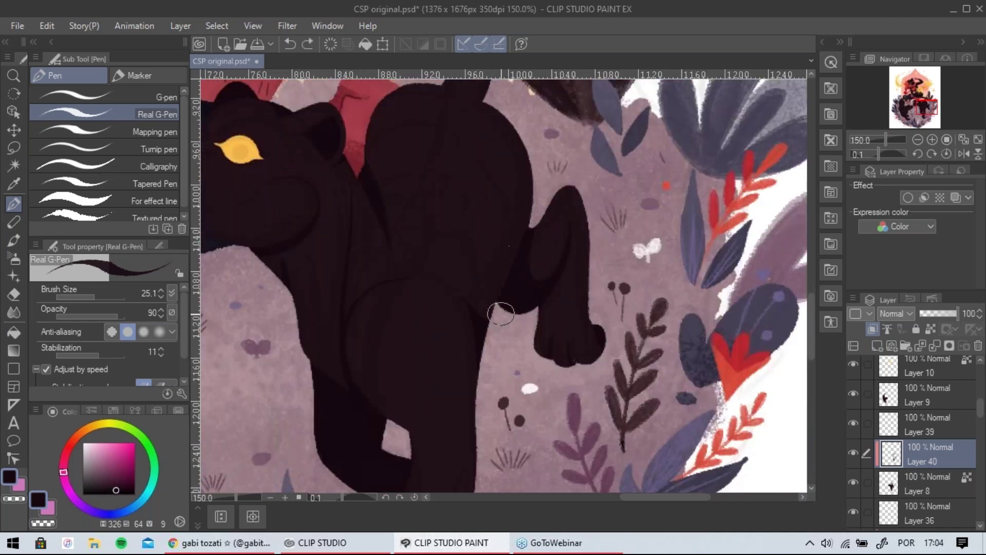
{"action": "left_click_drag", "start_coordinate": [569, 251], "coordinate": [552, 196]}
{"action": "left_click_drag", "start_coordinate": [516, 330], "coordinate": [580, 201]}
{"action": "scroll", "coordinate": [493, 163], "scroll_direction": "up", "scroll_amount": 3}
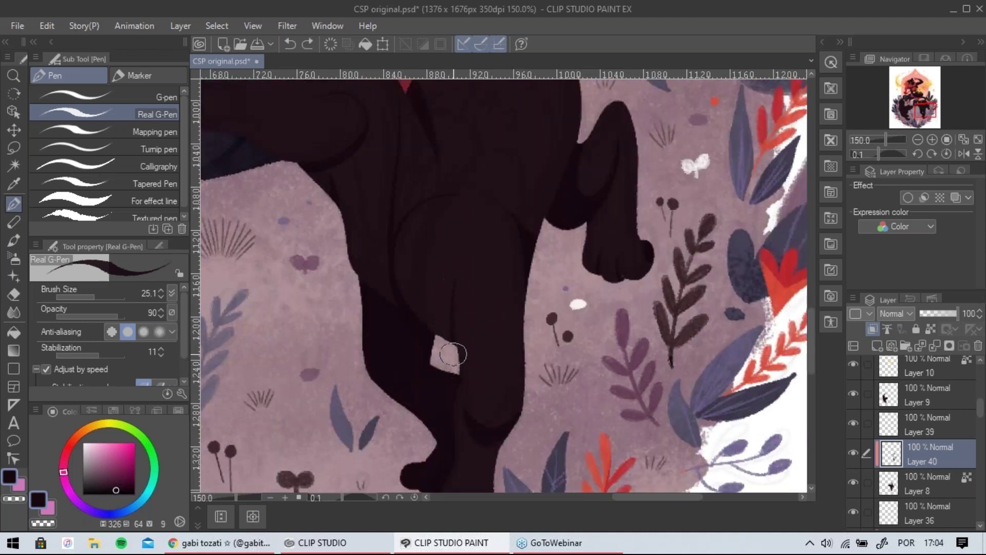
{"action": "left_click_drag", "start_coordinate": [539, 261], "coordinate": [557, 285]}
{"action": "left_click_drag", "start_coordinate": [499, 174], "coordinate": [598, 256]}
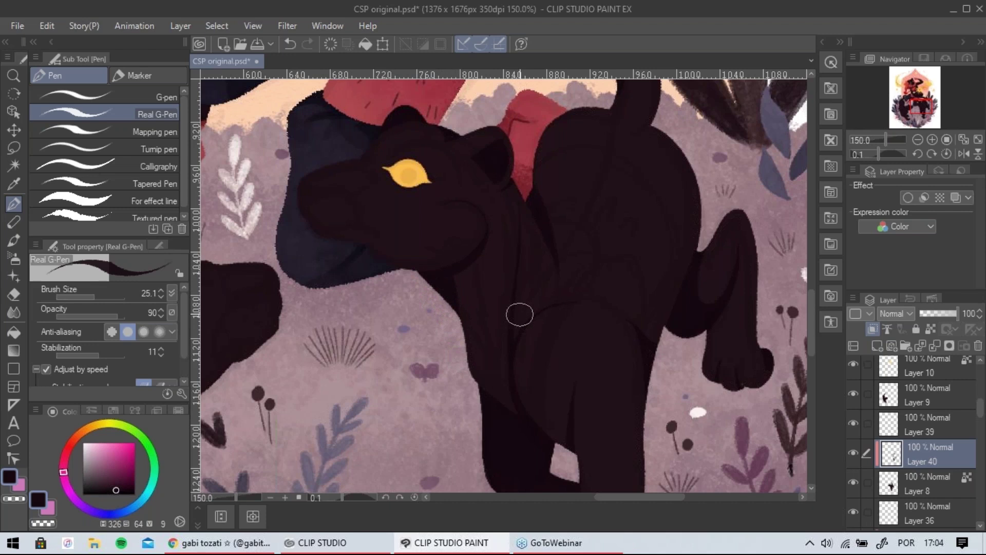
Draw a dark arc over the shoulder of the near foreleg, branching off from the long neck contour.
{"action": "left_click_drag", "start_coordinate": [518, 277], "coordinate": [515, 339]}
{"action": "mouse_move", "coordinate": [551, 308]}
{"action": "left_mouse_down"}
{"action": "mouse_move", "coordinate": [520, 331]}
{"action": "mouse_move", "coordinate": [451, 174]}
{"action": "left_mouse_up"}
{"action": "scroll", "coordinate": [537, 193], "scroll_direction": "up", "scroll_amount": 3}
{"action": "left_click_drag", "start_coordinate": [374, 334], "coordinate": [372, 304]}
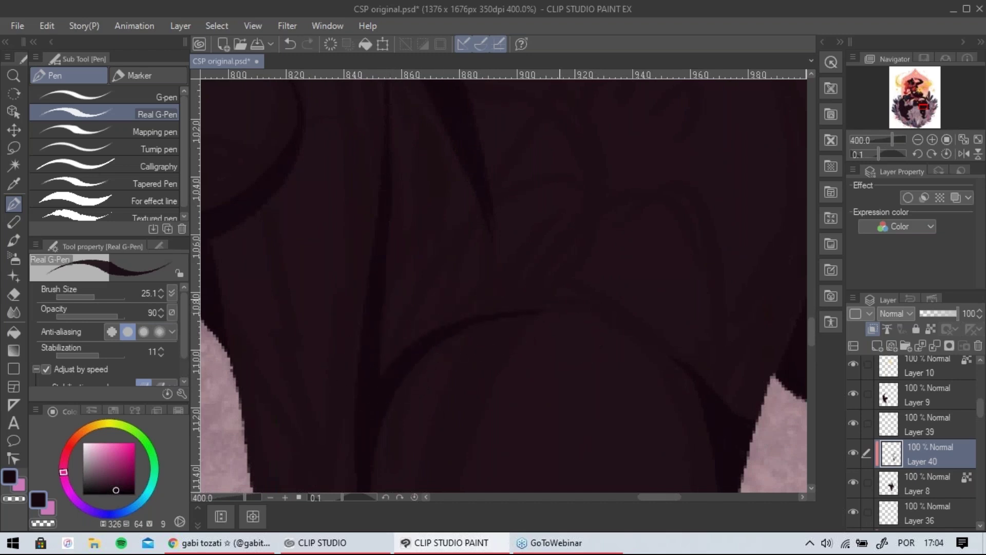
Set the Real G-Pen size to 9.8 and draw an arched brow line over the panther's yellow eye.
{"action": "scroll", "coordinate": [565, 336], "scroll_direction": "down", "scroll_amount": 3}
{"action": "left_click_drag", "start_coordinate": [565, 336], "coordinate": [600, 341]}
{"action": "left_click_drag", "start_coordinate": [438, 217], "coordinate": [574, 282]}
{"action": "scroll", "coordinate": [533, 264], "scroll_direction": "up", "scroll_amount": 2}
{"action": "left_click_drag", "start_coordinate": [499, 288], "coordinate": [471, 293]}
{"action": "left_click", "coordinate": [87, 297]}
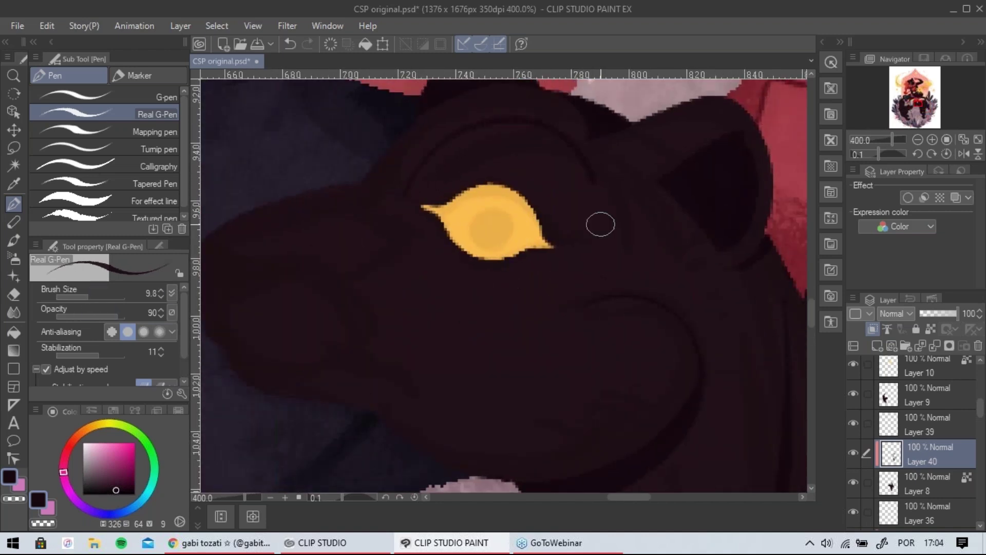
{"action": "key", "text": "ctrl+z"}
{"action": "mouse_move", "coordinate": [408, 196]}
{"action": "left_mouse_down"}
{"action": "mouse_move", "coordinate": [515, 138]}
{"action": "mouse_move", "coordinate": [609, 237]}
{"action": "left_mouse_up"}
{"action": "left_click_drag", "start_coordinate": [414, 199], "coordinate": [618, 238]}
Draw thin dark creases from the inner end of the brow across the bridge and along the side of the muzzle.
{"action": "left_click_drag", "start_coordinate": [510, 250], "coordinate": [585, 294]}
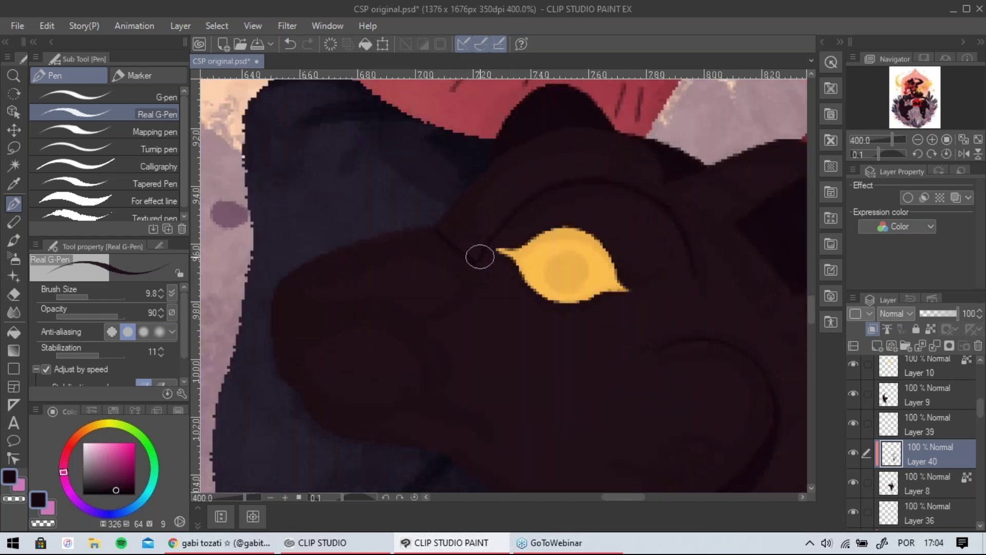
{"action": "mouse_move", "coordinate": [470, 278]}
{"action": "left_mouse_down"}
{"action": "mouse_move", "coordinate": [493, 236]}
{"action": "mouse_move", "coordinate": [426, 267]}
{"action": "mouse_move", "coordinate": [449, 256]}
{"action": "left_mouse_up"}
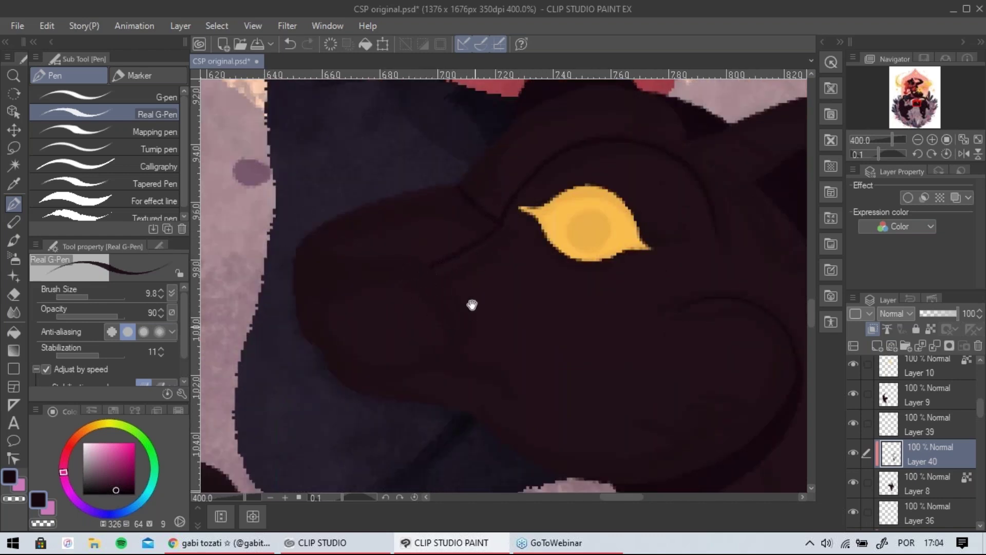
{"action": "left_click_drag", "start_coordinate": [472, 304], "coordinate": [466, 264]}
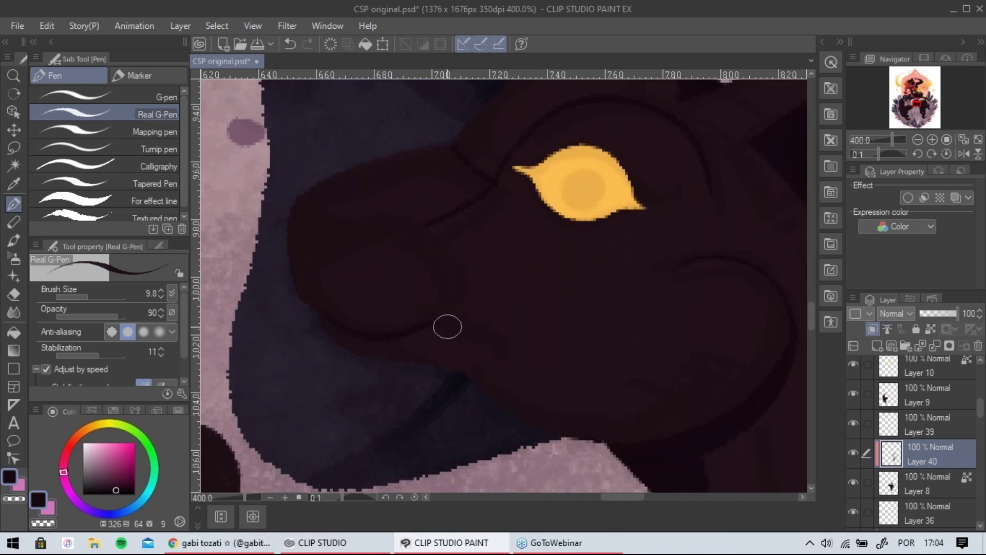
Draw the curved mouth line under the muzzle and extend it back to the corner of the mouth.
{"action": "mouse_move", "coordinate": [322, 314]}
{"action": "left_mouse_down"}
{"action": "mouse_move", "coordinate": [446, 319]}
{"action": "mouse_move", "coordinate": [492, 332]}
{"action": "mouse_move", "coordinate": [470, 331]}
{"action": "mouse_move", "coordinate": [500, 349]}
{"action": "mouse_move", "coordinate": [475, 333]}
{"action": "left_mouse_up"}
{"action": "left_click_drag", "start_coordinate": [568, 309], "coordinate": [578, 354]}
{"action": "mouse_move", "coordinate": [312, 245]}
{"action": "left_mouse_down"}
{"action": "mouse_move", "coordinate": [421, 272]}
{"action": "mouse_move", "coordinate": [495, 354]}
{"action": "left_mouse_up"}
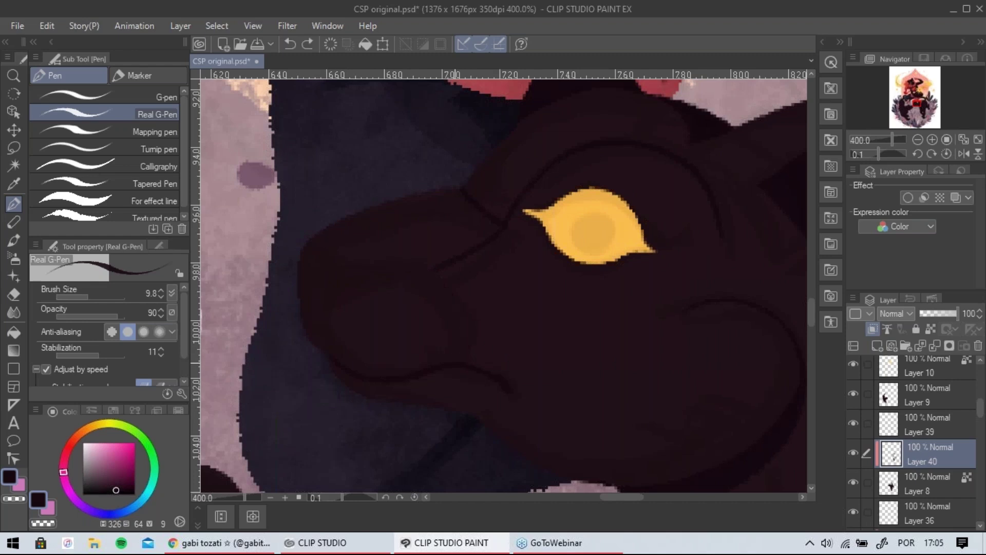
Outline the rounded muzzle pad behind the mouth line and dot small whisker marks inside it.
{"action": "mouse_move", "coordinate": [404, 280]}
{"action": "left_mouse_down"}
{"action": "mouse_move", "coordinate": [451, 298]}
{"action": "mouse_move", "coordinate": [460, 359]}
{"action": "left_mouse_up"}
{"action": "left_click", "coordinate": [390, 323]}
{"action": "scroll", "coordinate": [434, 294], "scroll_direction": "down", "scroll_amount": 3}
{"action": "scroll", "coordinate": [473, 281], "scroll_direction": "up", "scroll_amount": 3}
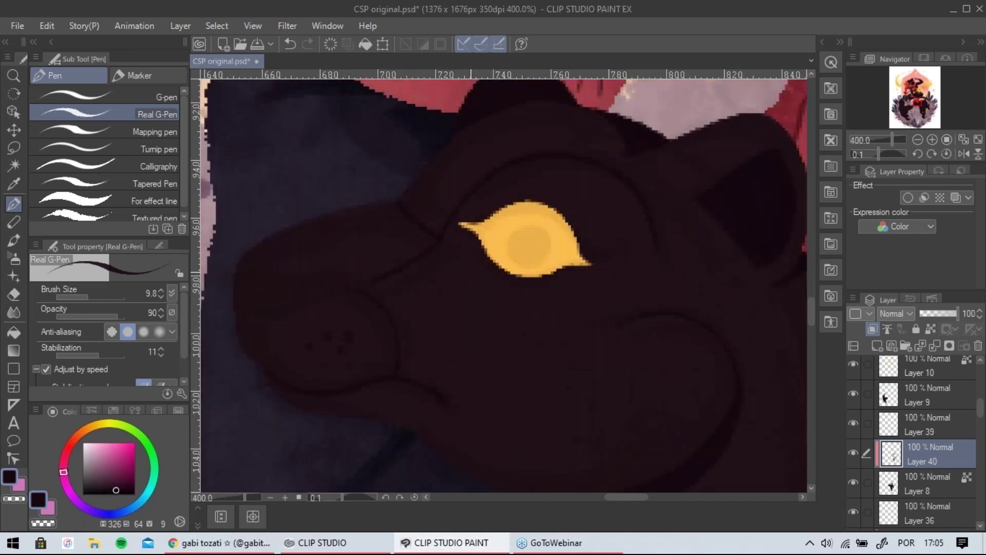
Outline the panther's nose at the tip of the muzzle and fill it with the dark colour.
{"action": "left_click_drag", "start_coordinate": [407, 325], "coordinate": [481, 320]}
{"action": "mouse_move", "coordinate": [319, 239]}
{"action": "left_mouse_down"}
{"action": "mouse_move", "coordinate": [422, 288]}
{"action": "mouse_move", "coordinate": [404, 270]}
{"action": "mouse_move", "coordinate": [412, 274]}
{"action": "left_mouse_up"}
{"action": "key", "text": "ctrl+z"}
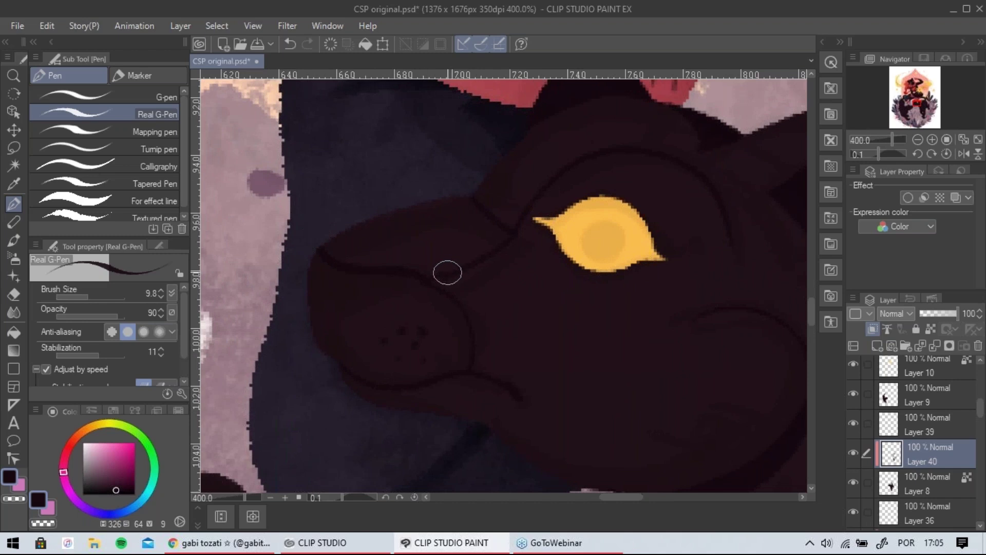
{"action": "mouse_move", "coordinate": [349, 319]}
{"action": "left_mouse_down"}
{"action": "mouse_move", "coordinate": [348, 368]}
{"action": "mouse_move", "coordinate": [333, 334]}
{"action": "mouse_move", "coordinate": [349, 370]}
{"action": "left_mouse_up"}
{"action": "key", "text": "ctrl+z"}
{"action": "left_click_drag", "start_coordinate": [333, 311], "coordinate": [349, 361]}
{"action": "key", "text": "ctrl+z"}
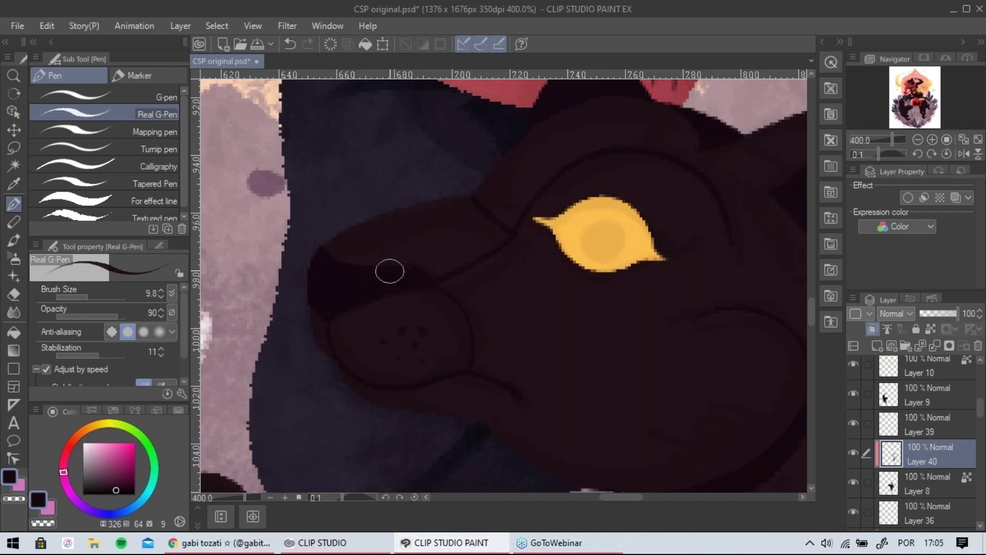
{"action": "scroll", "coordinate": [519, 305], "scroll_direction": "down", "scroll_amount": 4}
{"action": "scroll", "coordinate": [519, 306], "scroll_direction": "up", "scroll_amount": 4}
{"action": "key", "text": "e"}
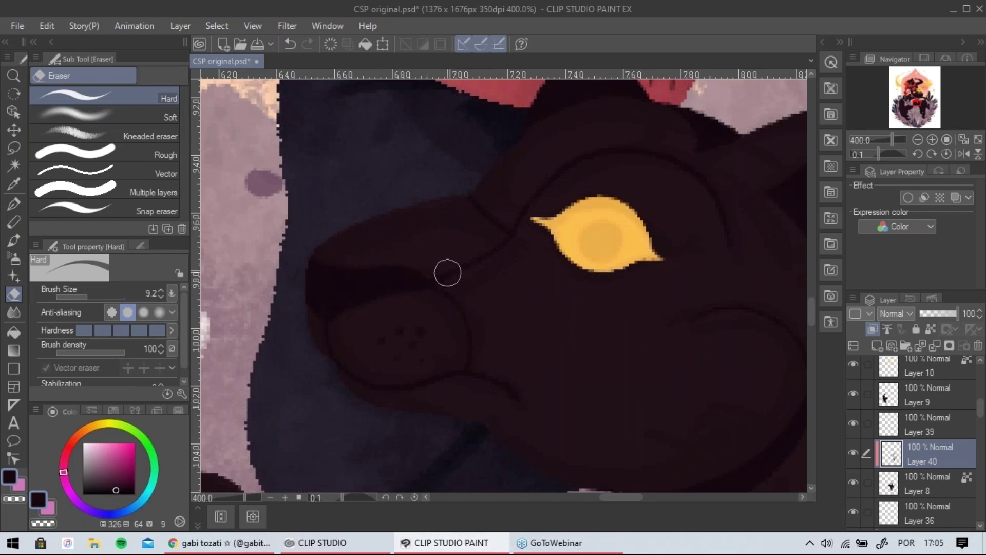
{"action": "left_click_drag", "start_coordinate": [388, 258], "coordinate": [422, 268]}
{"action": "key", "text": "ctrl+z"}
Touch up the back end of the dark nose, where it meets the muzzle pad, with the Real G-Pen.
{"action": "left_click", "coordinate": [13, 203]}
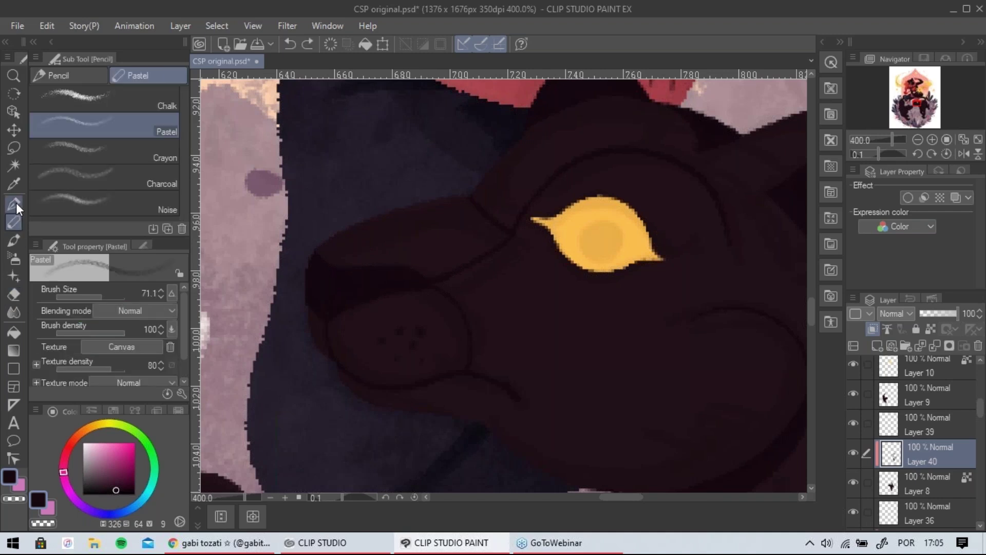
{"action": "left_click_drag", "start_coordinate": [336, 272], "coordinate": [386, 271]}
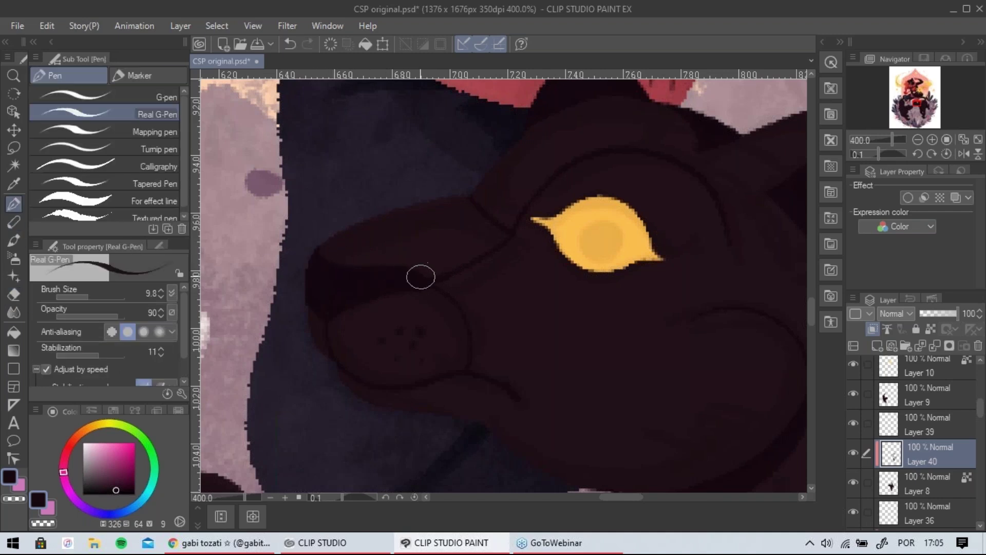
{"action": "key", "text": "ctrl+z"}
{"action": "left_click_drag", "start_coordinate": [432, 289], "coordinate": [447, 296]}
{"action": "scroll", "coordinate": [559, 322], "scroll_direction": "down", "scroll_amount": 3}
{"action": "scroll", "coordinate": [559, 322], "scroll_direction": "up", "scroll_amount": 1}
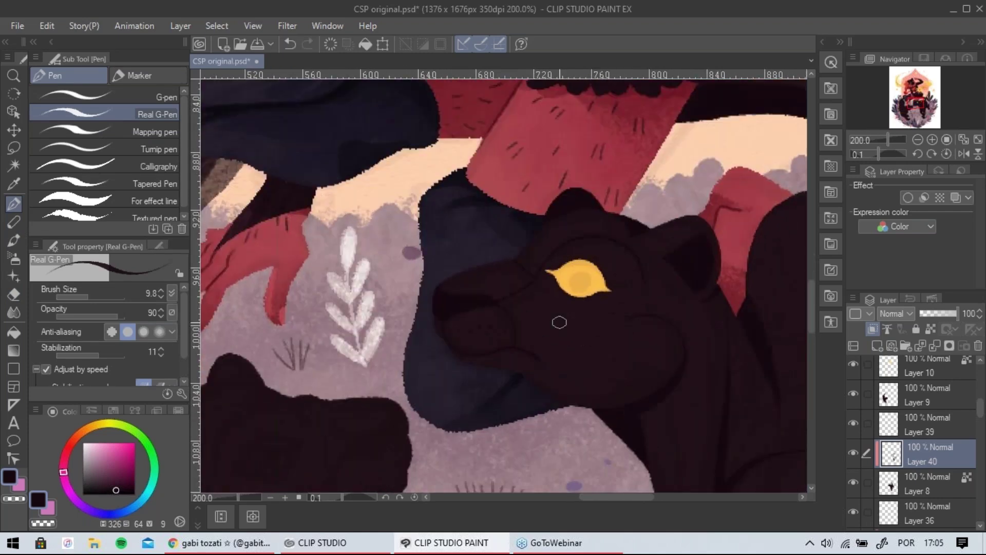
Inspect the finished contours on the panther's cheek, brow and muzzle, as well as on its body and legs.
{"action": "left_click_drag", "start_coordinate": [613, 335], "coordinate": [525, 296]}
{"action": "scroll", "coordinate": [526, 288], "scroll_direction": "up", "scroll_amount": 4}
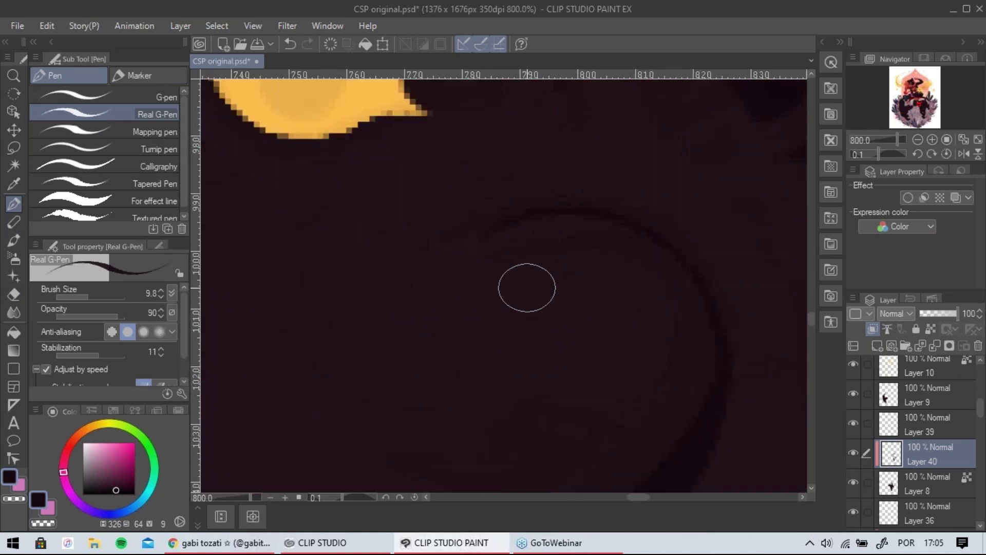
{"action": "left_click_drag", "start_coordinate": [441, 256], "coordinate": [593, 407]}
{"action": "scroll", "coordinate": [593, 407], "scroll_direction": "down", "scroll_amount": 2}
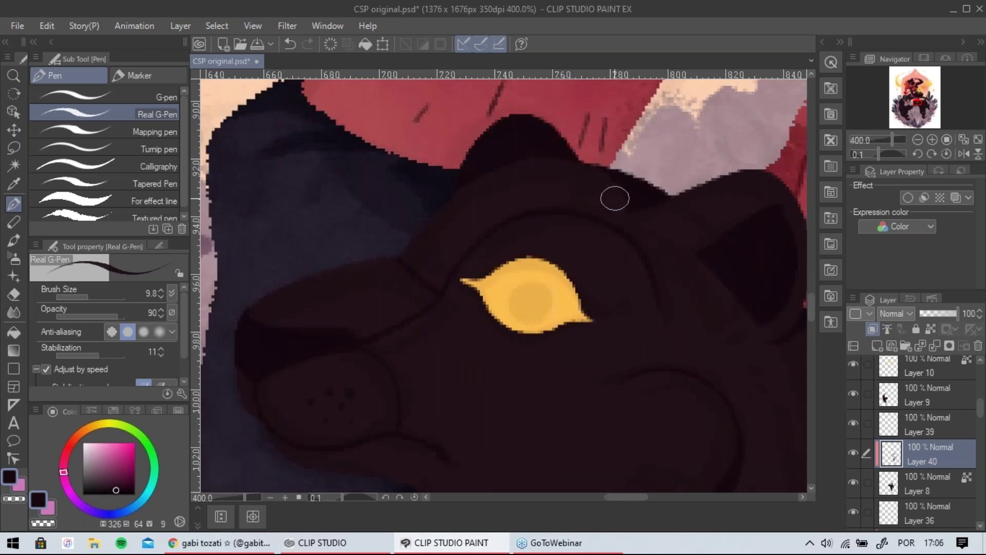
{"action": "left_click_drag", "start_coordinate": [651, 273], "coordinate": [656, 322]}
{"action": "left_click_drag", "start_coordinate": [740, 308], "coordinate": [600, 265]}
{"action": "left_click_drag", "start_coordinate": [479, 278], "coordinate": [610, 298]}
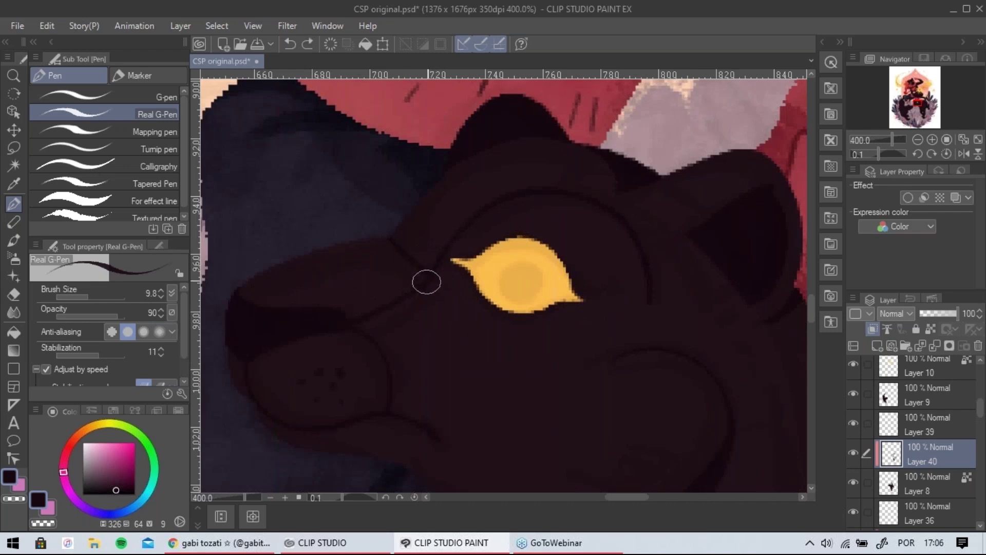
{"action": "scroll", "coordinate": [493, 290], "scroll_direction": "down", "scroll_amount": 3}
{"action": "scroll", "coordinate": [492, 293], "scroll_direction": "up", "scroll_amount": 1}
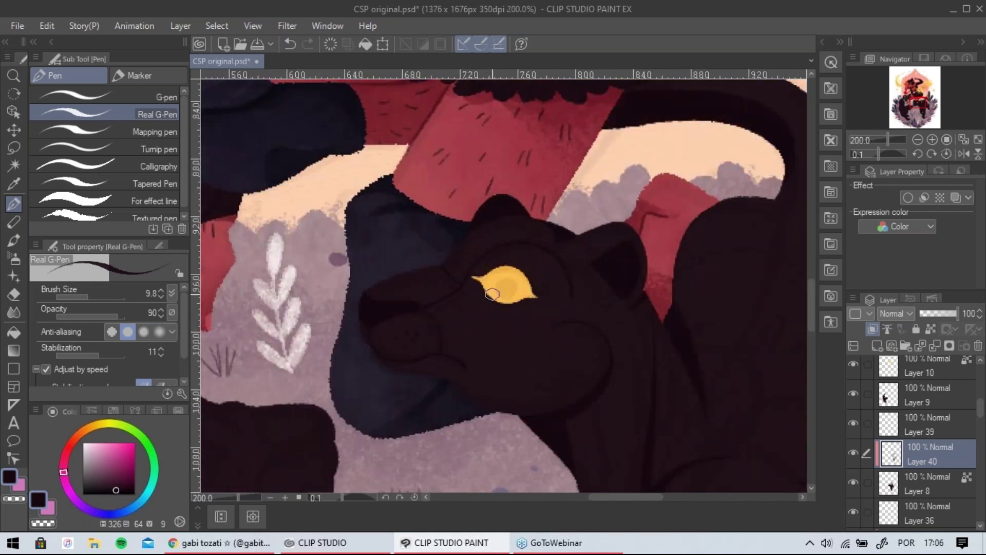
{"action": "left_click_drag", "start_coordinate": [589, 365], "coordinate": [477, 291]}
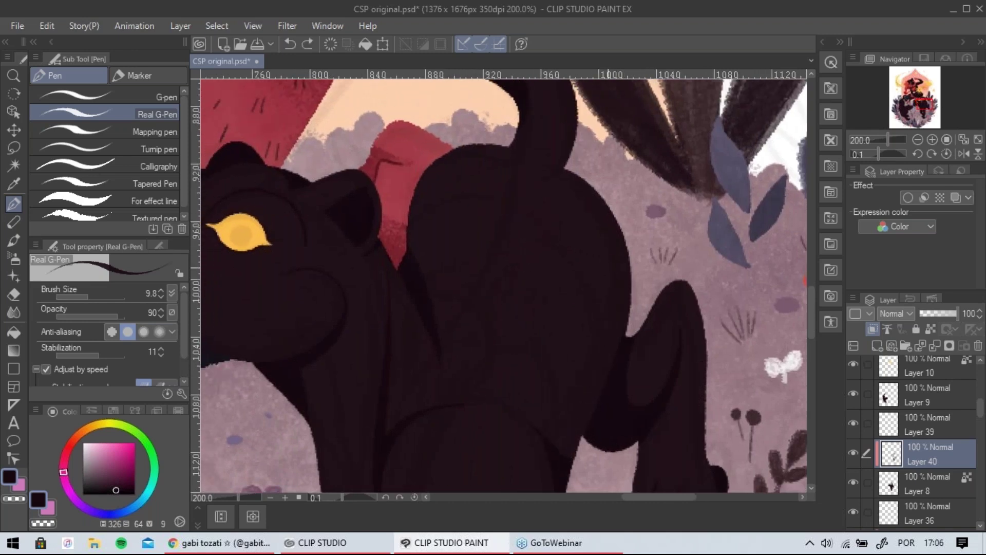
{"action": "left_click_drag", "start_coordinate": [665, 380], "coordinate": [596, 283]}
{"action": "left_click_drag", "start_coordinate": [567, 341], "coordinate": [607, 221]}
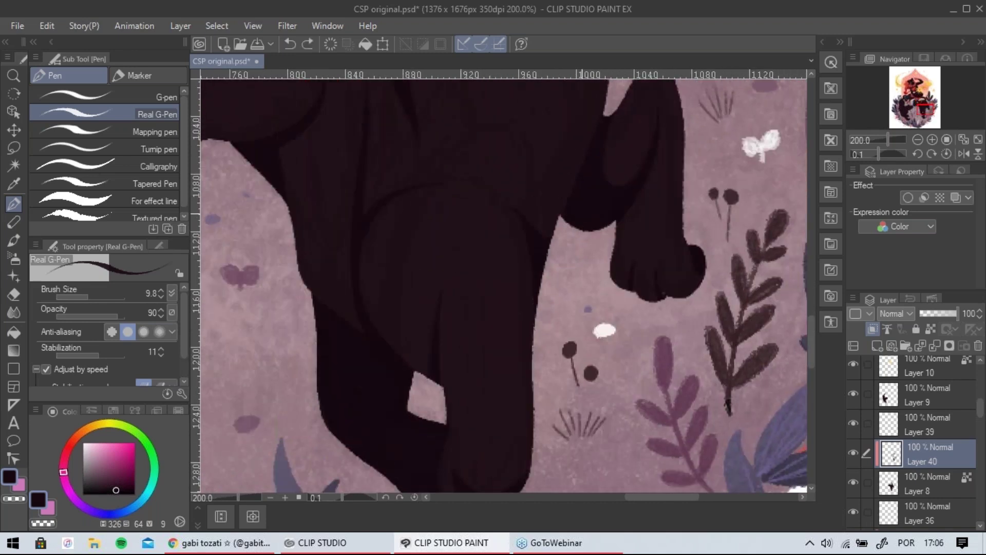
{"action": "scroll", "coordinate": [587, 214], "scroll_direction": "down", "scroll_amount": 2}
{"action": "scroll", "coordinate": [582, 214], "scroll_direction": "up", "scroll_amount": 1}
{"action": "left_click_drag", "start_coordinate": [570, 366], "coordinate": [620, 441]}
Lock the transparent pixels of Layer 40 and sample black from the nose of the character's panther mask.
{"action": "mouse_move", "coordinate": [979, 408]}
{"action": "left_mouse_down"}
{"action": "mouse_move", "coordinate": [981, 387]}
{"action": "mouse_move", "coordinate": [982, 422]}
{"action": "left_mouse_up"}
{"action": "scroll", "coordinate": [870, 403], "scroll_direction": "up", "scroll_amount": 3}
{"action": "scroll", "coordinate": [849, 390], "scroll_direction": "up", "scroll_amount": 2}
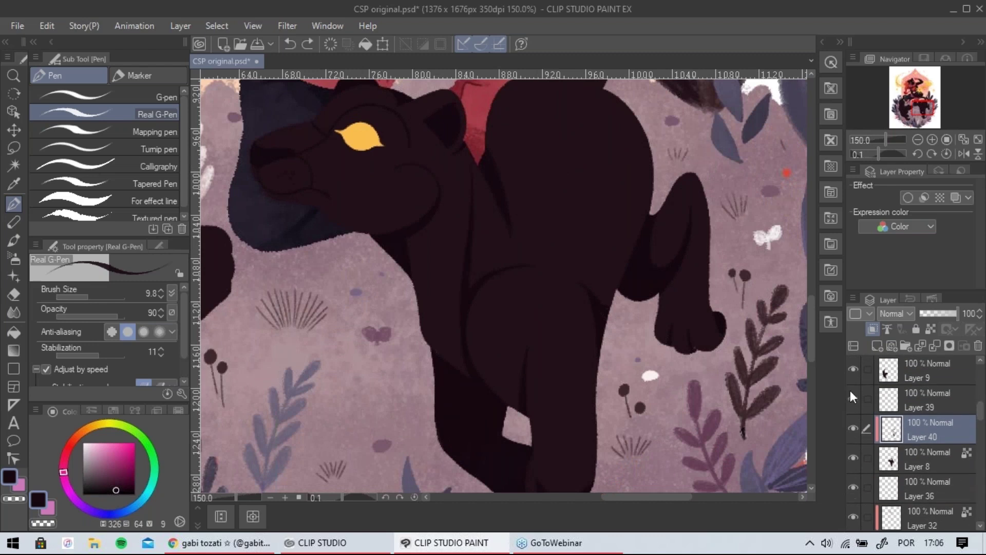
{"action": "left_click_drag", "start_coordinate": [634, 307], "coordinate": [629, 392]}
{"action": "left_click_drag", "start_coordinate": [555, 315], "coordinate": [638, 339]}
{"action": "left_click_drag", "start_coordinate": [546, 169], "coordinate": [621, 276]}
{"action": "left_click_drag", "start_coordinate": [577, 242], "coordinate": [564, 337]}
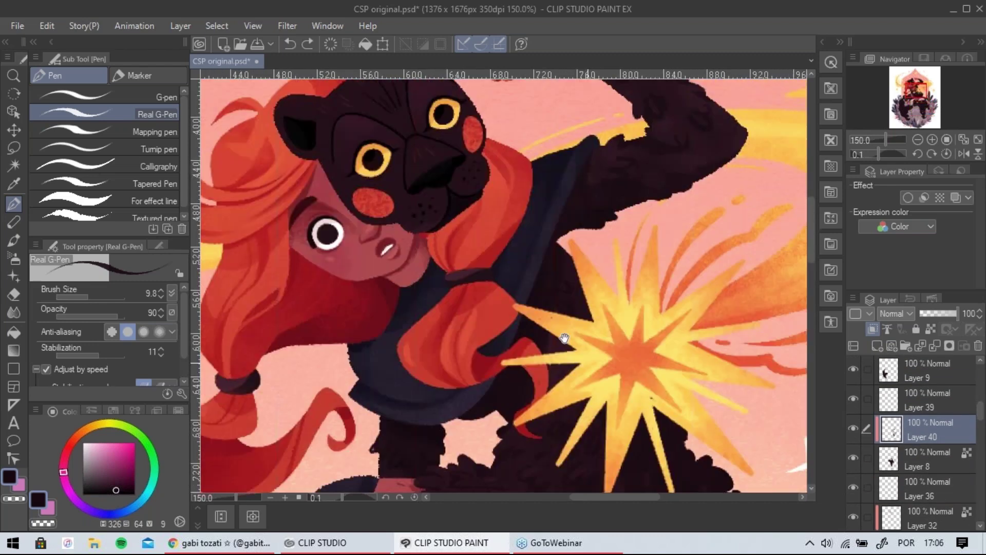
{"action": "left_click", "coordinate": [444, 176], "text": "alt"}
{"action": "left_click_drag", "start_coordinate": [574, 391], "coordinate": [495, 158]}
{"action": "left_click_drag", "start_coordinate": [538, 388], "coordinate": [544, 77]}
{"action": "left_click_drag", "start_coordinate": [560, 263], "coordinate": [590, 350]}
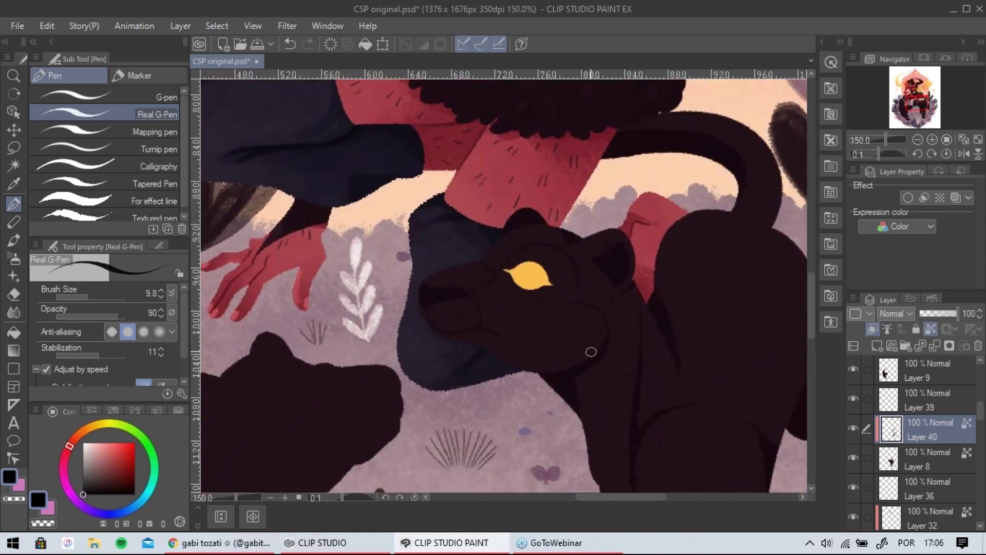
Set the Real G-Pen size to 25.1 and recolour the panther's brow line and nose in black.
{"action": "scroll", "coordinate": [590, 352], "scroll_direction": "up", "scroll_amount": 1}
{"action": "left_click_drag", "start_coordinate": [427, 349], "coordinate": [401, 361]}
{"action": "left_click", "coordinate": [97, 298]}
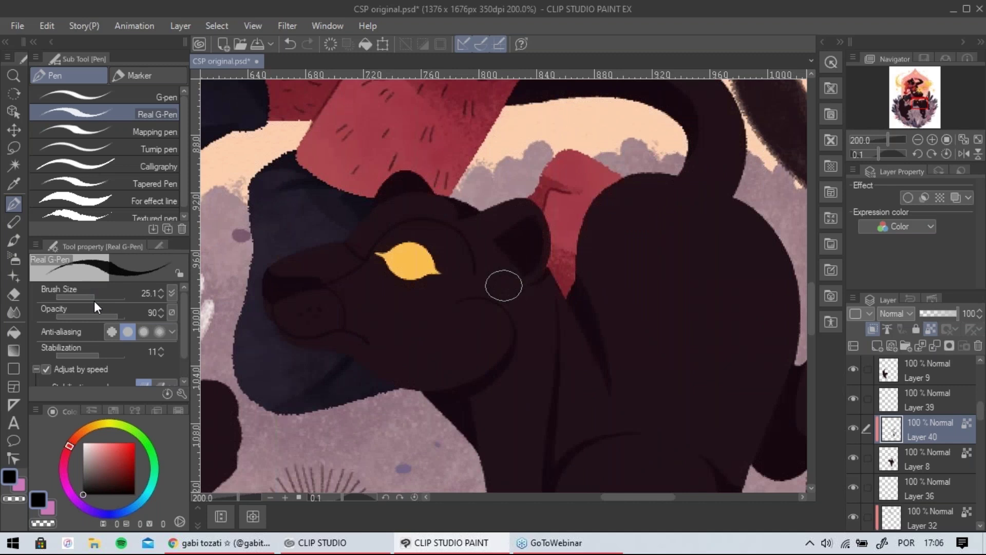
{"action": "mouse_move", "coordinate": [363, 237]}
{"action": "left_mouse_down"}
{"action": "mouse_move", "coordinate": [425, 213]}
{"action": "mouse_move", "coordinate": [443, 223]}
{"action": "mouse_move", "coordinate": [438, 232]}
{"action": "mouse_move", "coordinate": [374, 252]}
{"action": "mouse_move", "coordinate": [417, 227]}
{"action": "mouse_move", "coordinate": [432, 254]}
{"action": "left_mouse_up"}
{"action": "mouse_move", "coordinate": [308, 283]}
{"action": "left_mouse_down"}
{"action": "mouse_move", "coordinate": [304, 275]}
{"action": "mouse_move", "coordinate": [264, 292]}
{"action": "mouse_move", "coordinate": [264, 277]}
{"action": "mouse_move", "coordinate": [280, 279]}
{"action": "left_mouse_up"}
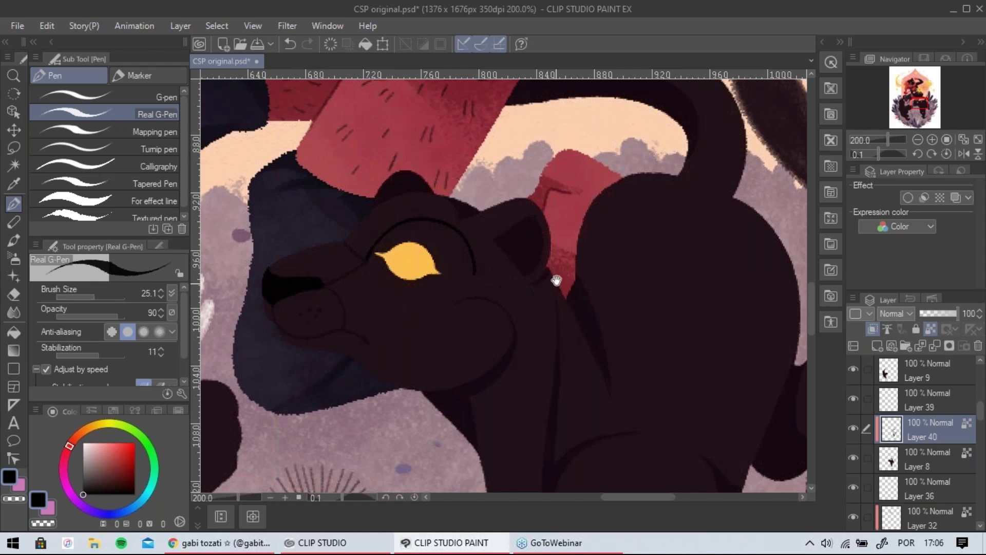
{"action": "left_click_drag", "start_coordinate": [556, 280], "coordinate": [526, 271]}
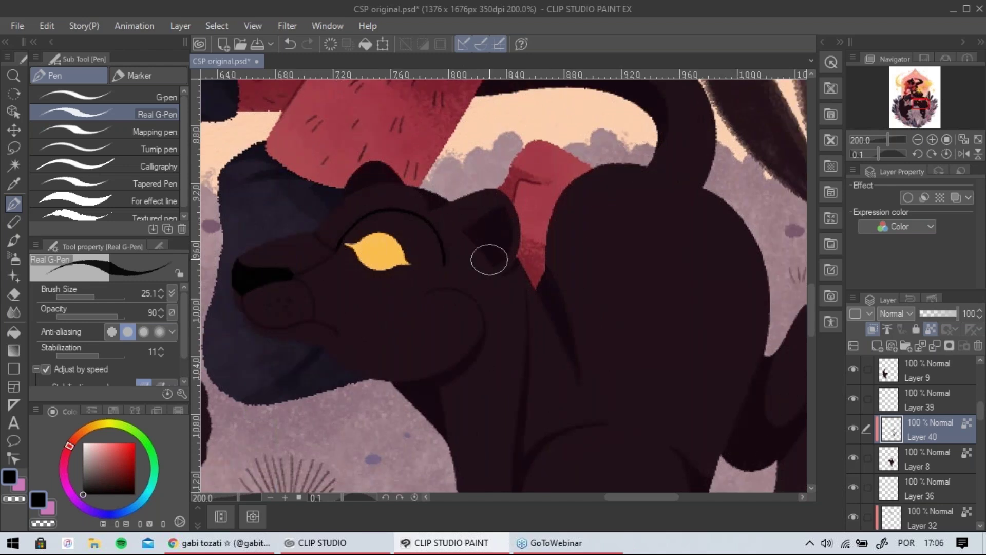
{"action": "left_click_drag", "start_coordinate": [513, 313], "coordinate": [492, 208]}
{"action": "left_click_drag", "start_coordinate": [394, 266], "coordinate": [387, 273]}
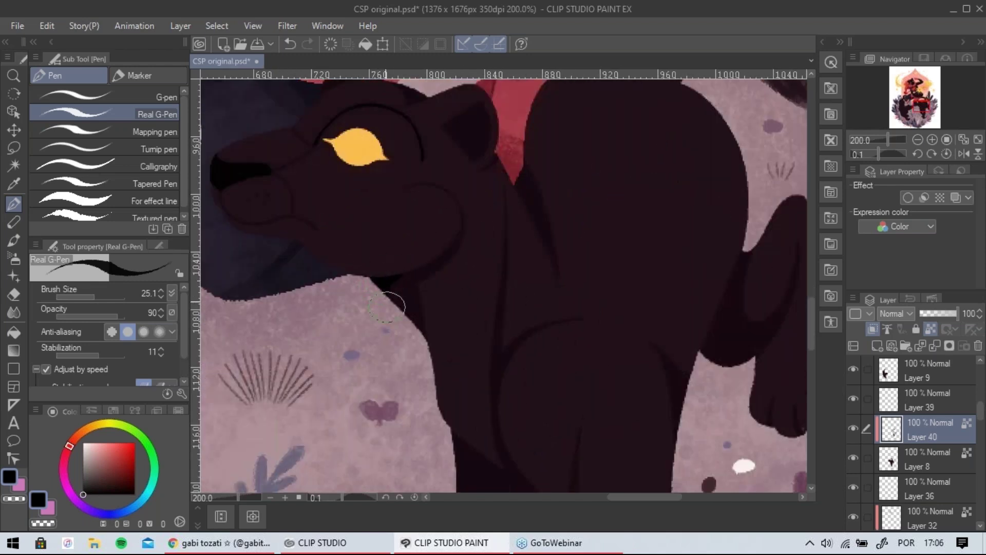
{"action": "key", "text": "ctrl+z"}
Deepen the black shadow beneath the raised hind leg using the Pastel brush at size 46.9.
{"action": "left_click", "coordinate": [23, 229]}
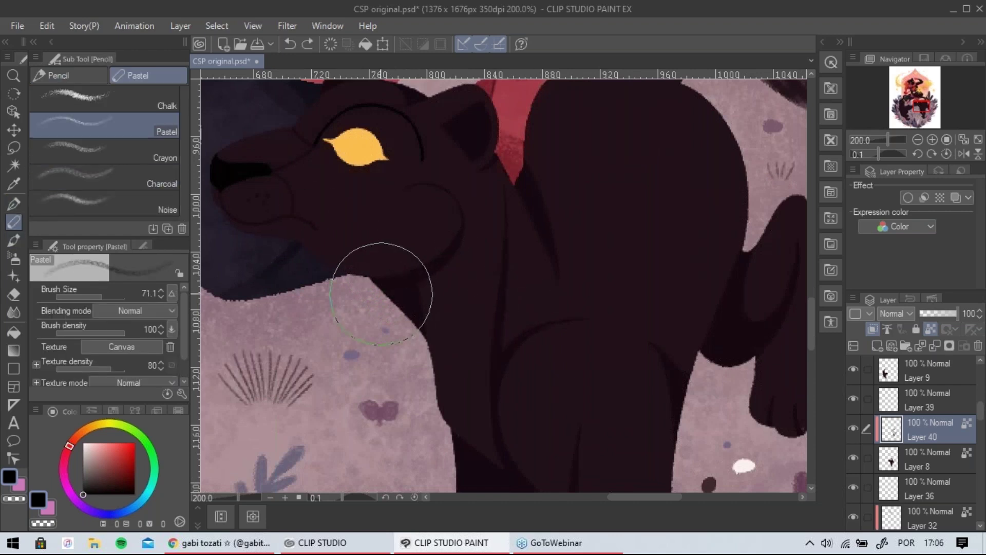
{"action": "left_click_drag", "start_coordinate": [98, 296], "coordinate": [95, 297]}
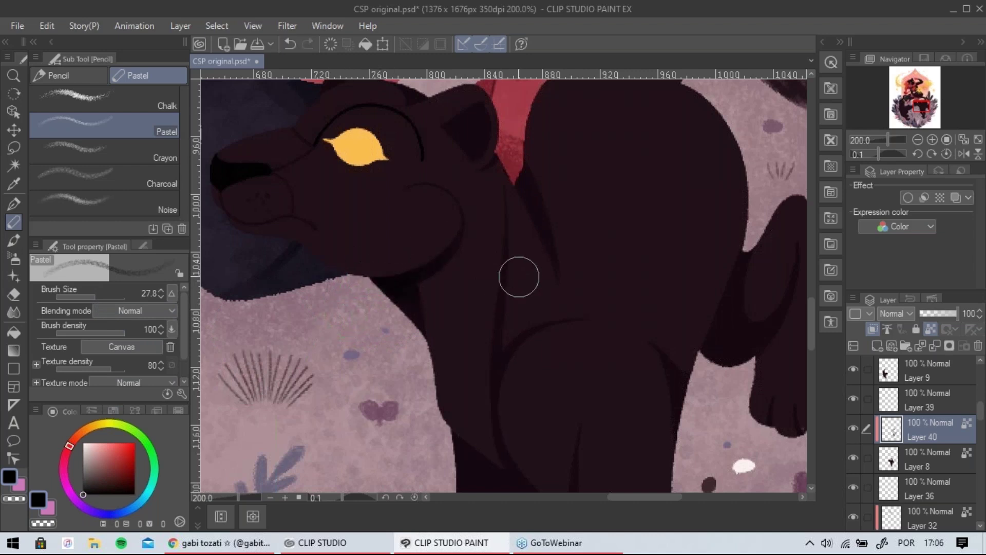
{"action": "scroll", "coordinate": [495, 282], "scroll_direction": "down", "scroll_amount": 4}
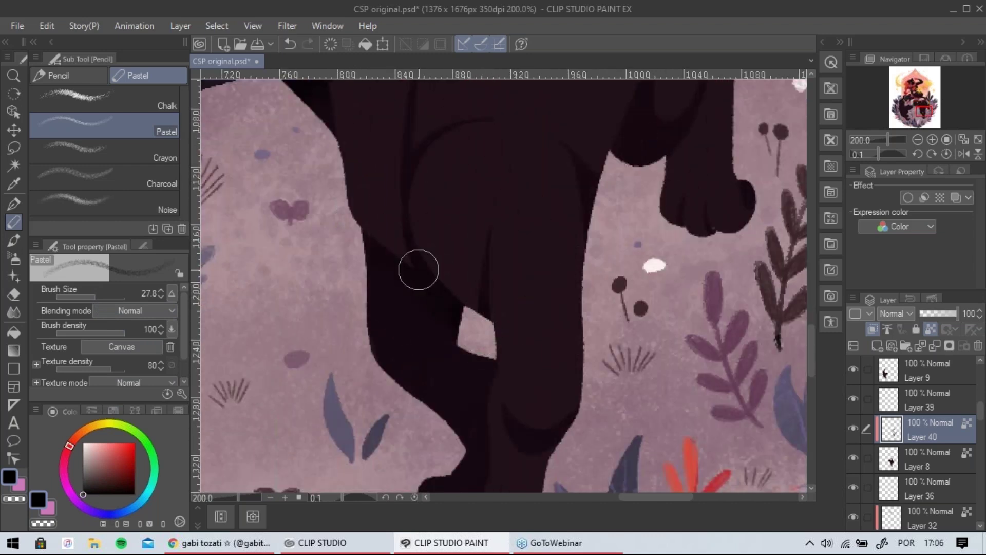
{"action": "scroll", "coordinate": [568, 334], "scroll_direction": "down", "scroll_amount": 1}
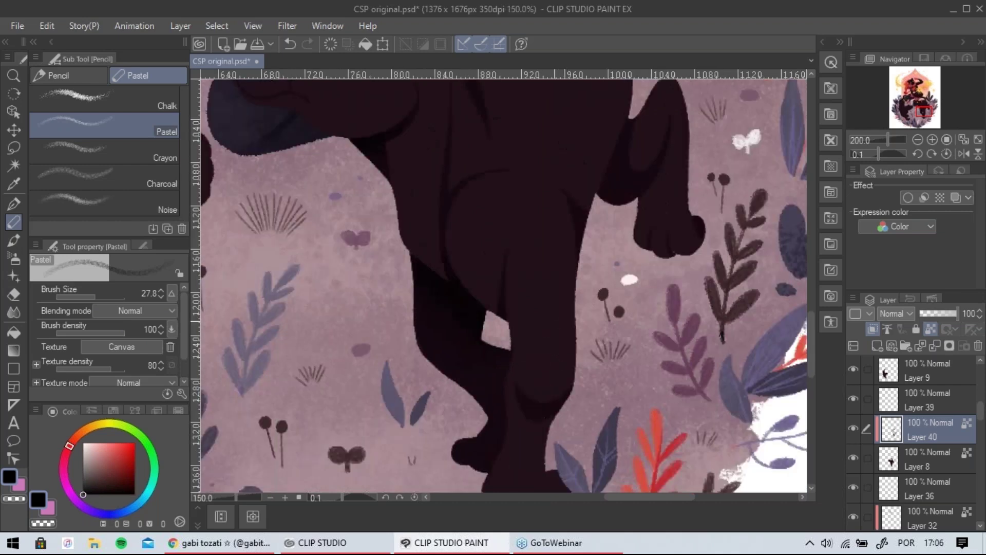
{"action": "left_click_drag", "start_coordinate": [618, 256], "coordinate": [531, 323]}
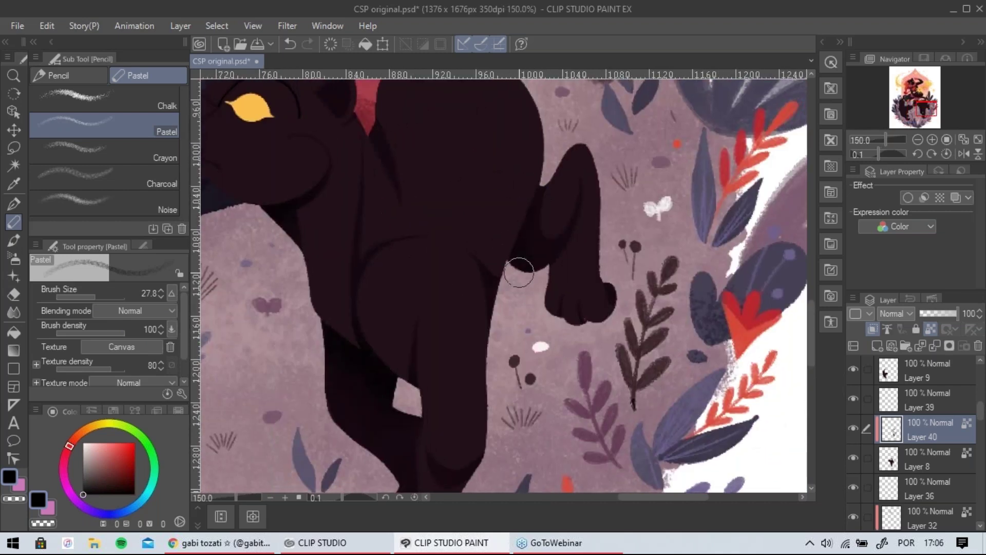
{"action": "left_click", "coordinate": [101, 297]}
{"action": "left_click_drag", "start_coordinate": [540, 265], "coordinate": [570, 238]}
Darken the panther's mouth line and muzzle outline with black Pastel strokes, undoing the first attempt.
{"action": "left_click_drag", "start_coordinate": [537, 203], "coordinate": [652, 287]}
{"action": "left_click_drag", "start_coordinate": [555, 226], "coordinate": [577, 258]}
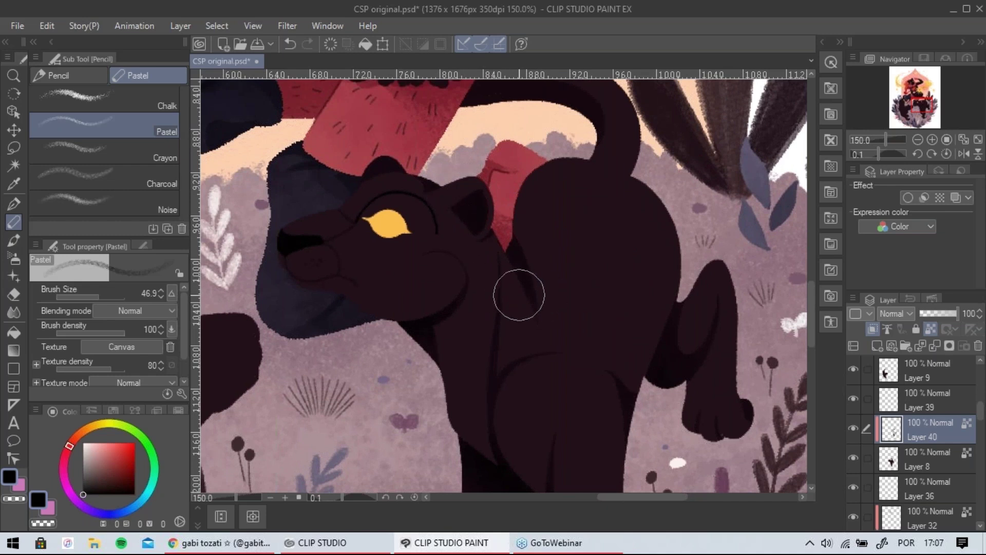
{"action": "mouse_move", "coordinate": [613, 205]}
{"action": "left_mouse_down"}
{"action": "mouse_move", "coordinate": [611, 291]}
{"action": "mouse_move", "coordinate": [606, 249]}
{"action": "mouse_move", "coordinate": [627, 258]}
{"action": "left_mouse_up"}
{"action": "mouse_move", "coordinate": [393, 292]}
{"action": "left_mouse_down"}
{"action": "mouse_move", "coordinate": [328, 299]}
{"action": "mouse_move", "coordinate": [360, 241]}
{"action": "mouse_move", "coordinate": [374, 271]}
{"action": "mouse_move", "coordinate": [365, 288]}
{"action": "left_mouse_up"}
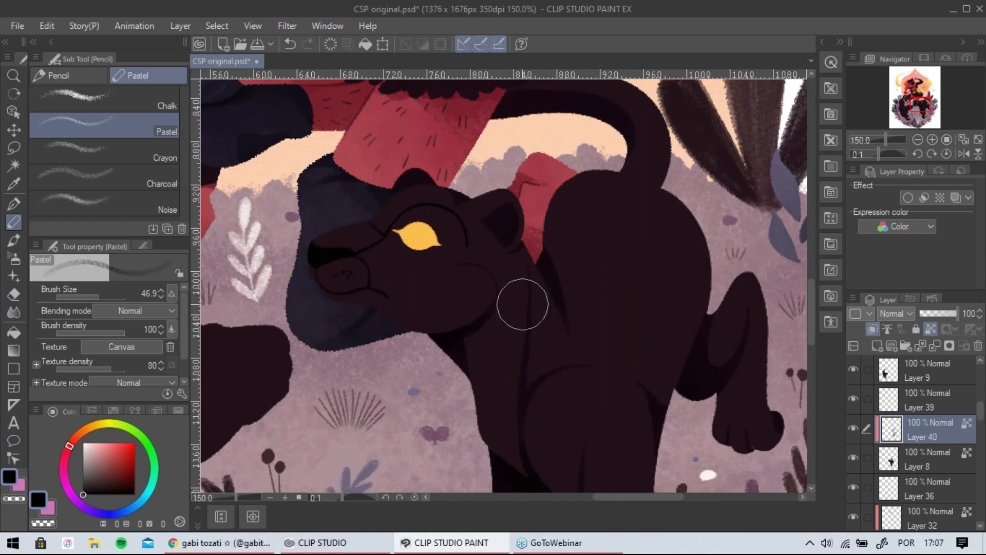
{"action": "key", "text": "ctrl+z"}
{"action": "mouse_move", "coordinate": [321, 277]}
{"action": "left_mouse_down"}
{"action": "mouse_move", "coordinate": [354, 271]}
{"action": "mouse_move", "coordinate": [294, 240]}
{"action": "mouse_move", "coordinate": [408, 282]}
{"action": "left_mouse_up"}
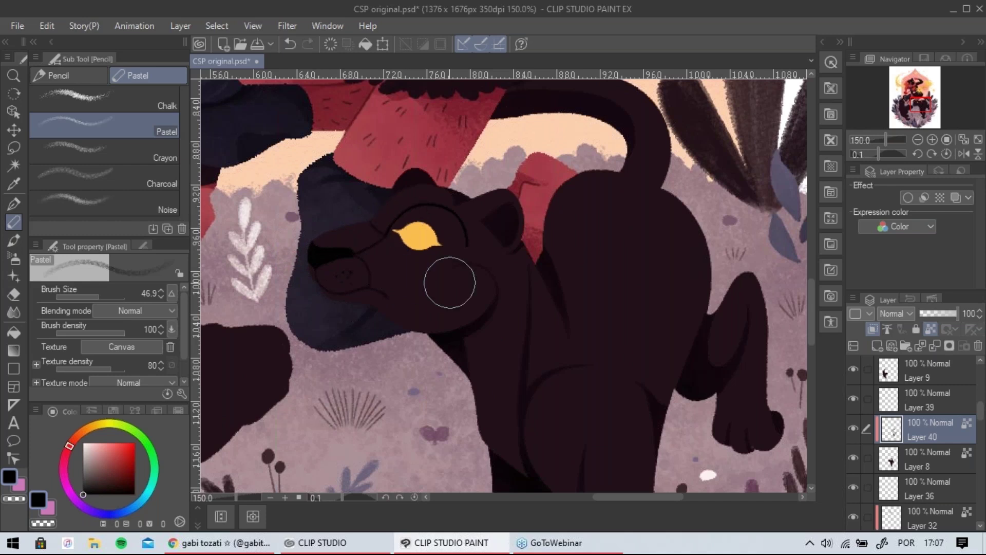
Inspect the shading across the panther's body, tail, face and raised hind leg.
{"action": "left_click_drag", "start_coordinate": [515, 298], "coordinate": [456, 254]}
{"action": "left_click_drag", "start_coordinate": [505, 326], "coordinate": [462, 254]}
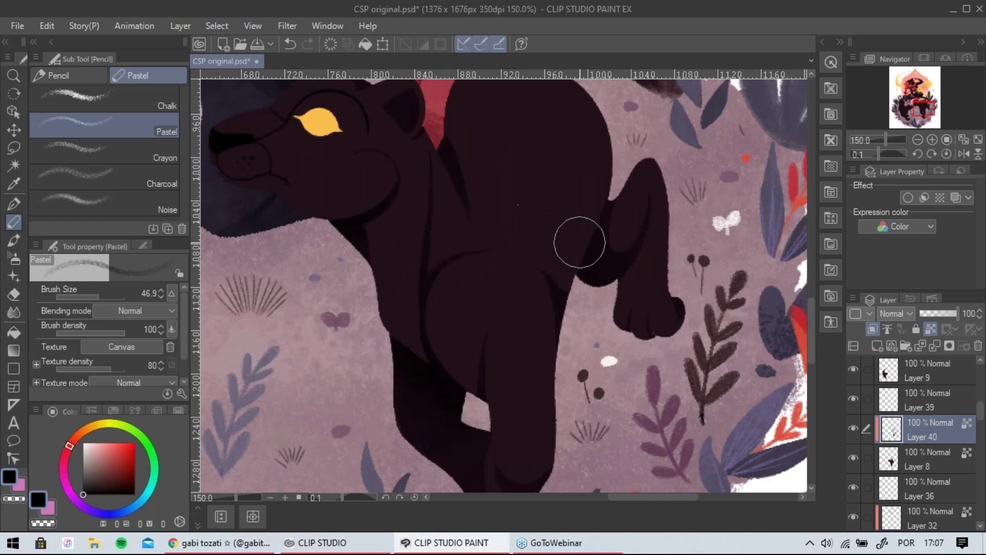
{"action": "scroll", "coordinate": [580, 242], "scroll_direction": "down", "scroll_amount": 1}
{"action": "left_click_drag", "start_coordinate": [530, 323], "coordinate": [487, 310]}
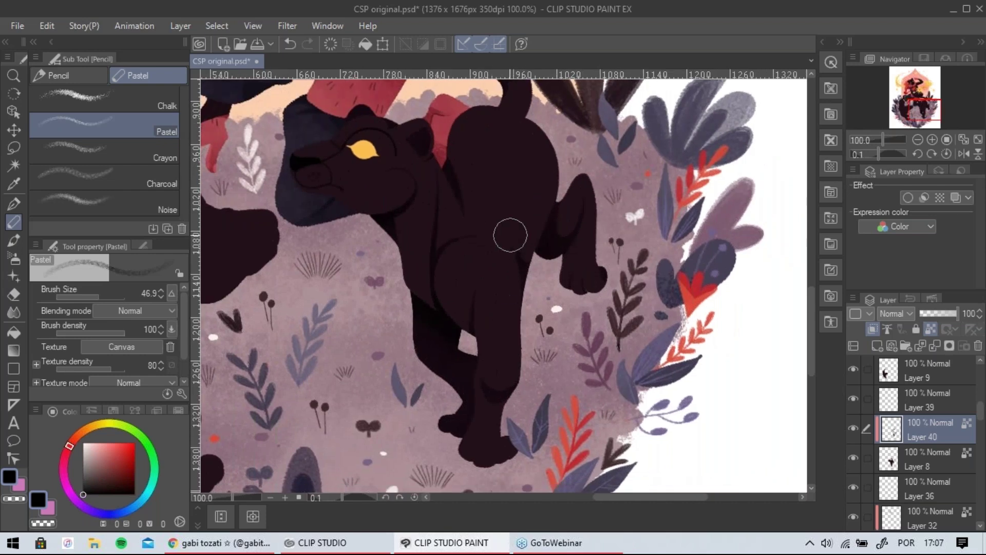
{"action": "left_click_drag", "start_coordinate": [594, 318], "coordinate": [596, 383]}
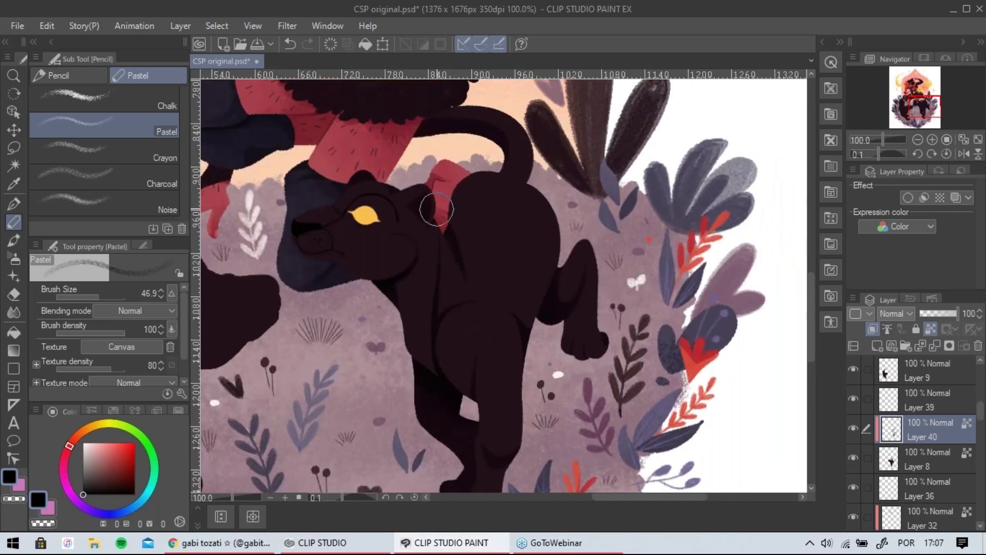
{"action": "left_click_drag", "start_coordinate": [488, 273], "coordinate": [544, 315]}
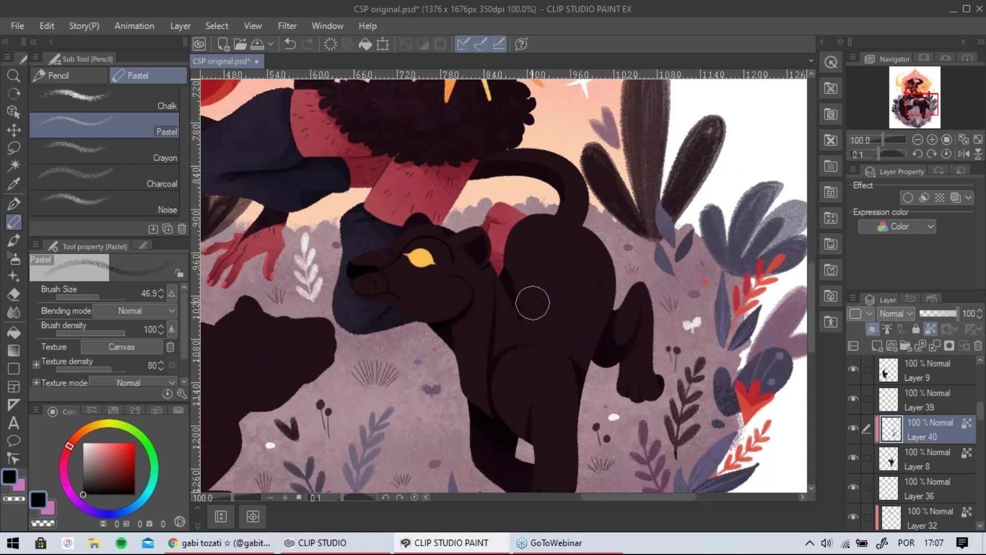
{"action": "mouse_move", "coordinate": [578, 221]}
{"action": "left_mouse_down"}
{"action": "mouse_move", "coordinate": [544, 196]}
{"action": "mouse_move", "coordinate": [524, 131]}
{"action": "left_mouse_up"}
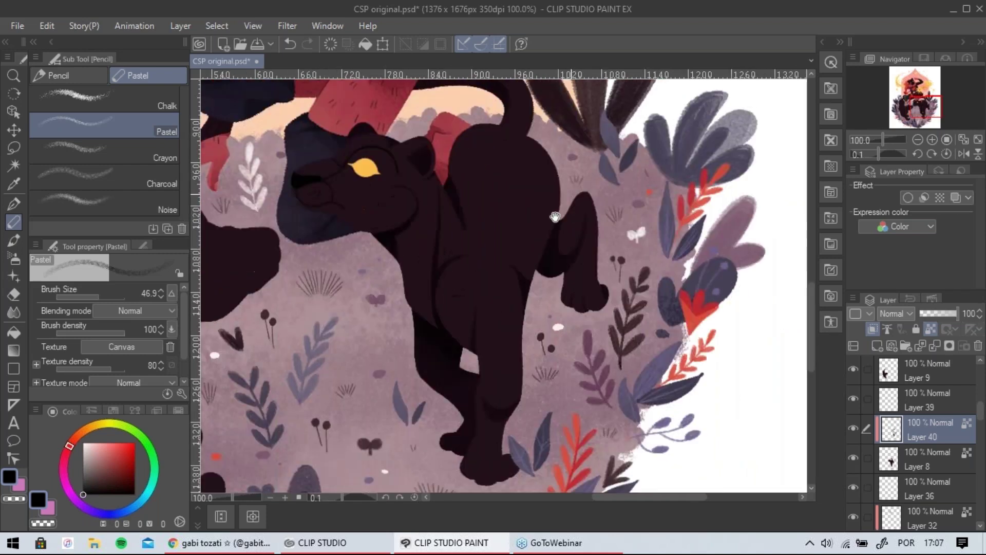
{"action": "left_click_drag", "start_coordinate": [549, 280], "coordinate": [541, 227]}
{"action": "mouse_move", "coordinate": [538, 263]}
{"action": "left_mouse_down"}
{"action": "mouse_move", "coordinate": [637, 348]}
{"action": "mouse_move", "coordinate": [620, 332]}
{"action": "left_mouse_up"}
{"action": "scroll", "coordinate": [583, 339], "scroll_direction": "up", "scroll_amount": 1}
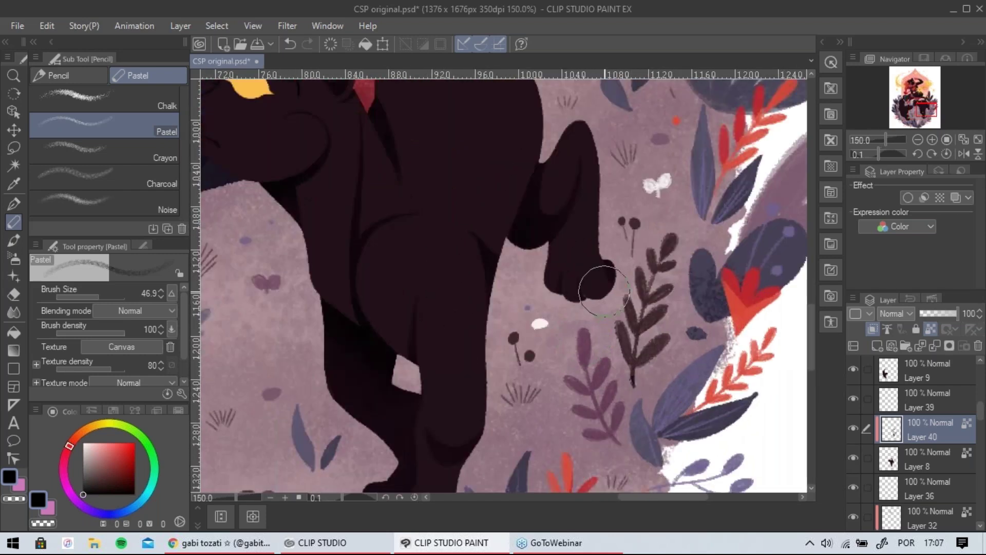
Unlock Layer 40's transparent pixels and try a toe line on the near front paw with the Real G-Pen at size 13.4.
{"action": "left_click_drag", "start_coordinate": [595, 371], "coordinate": [623, 297]}
{"action": "left_click", "coordinate": [14, 204]}
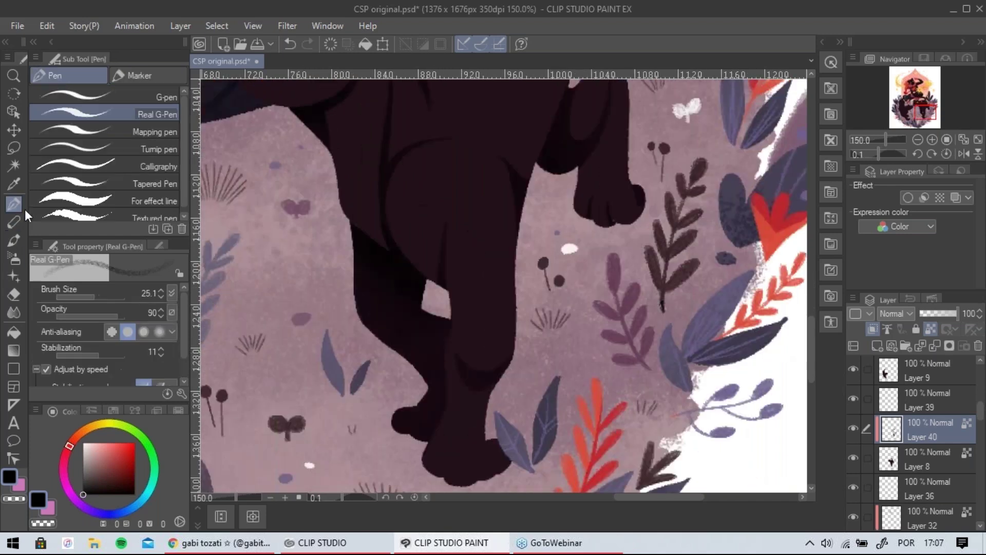
{"action": "left_click", "coordinate": [450, 411], "text": "alt"}
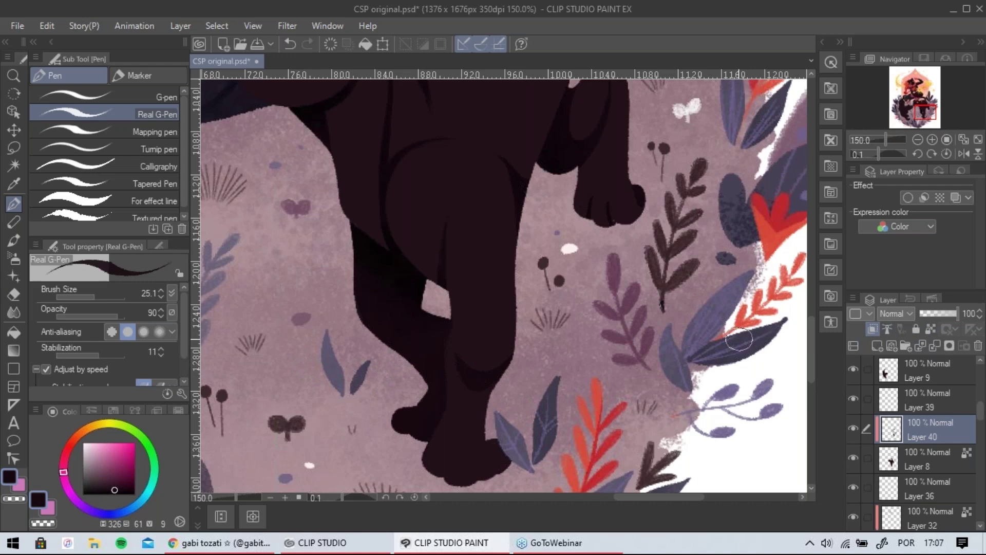
{"action": "scroll", "coordinate": [540, 379], "scroll_direction": "up", "scroll_amount": 3}
{"action": "left_click_drag", "start_coordinate": [546, 426], "coordinate": [567, 153]}
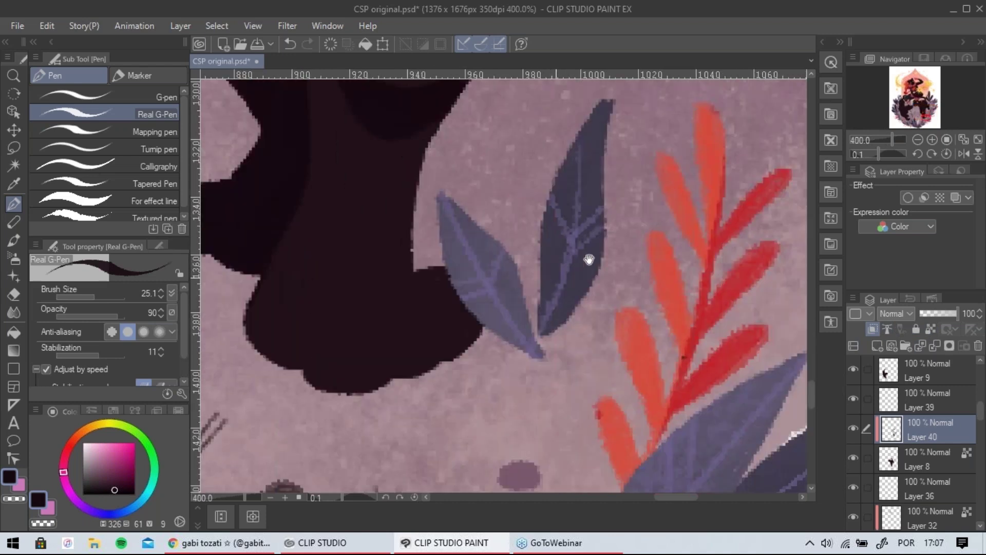
{"action": "left_click_drag", "start_coordinate": [590, 259], "coordinate": [637, 244]}
{"action": "left_click", "coordinate": [91, 297]}
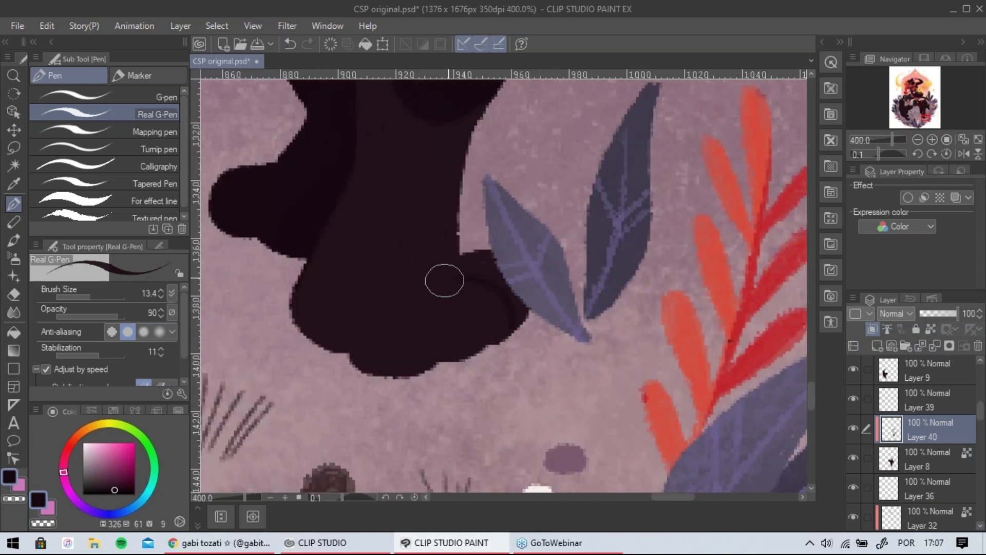
{"action": "left_click_drag", "start_coordinate": [448, 273], "coordinate": [424, 296]}
Sample a darker tone and draw two curved toe lines on the near front paw, redoing unsatisfactory strokes.
{"action": "left_click_drag", "start_coordinate": [529, 282], "coordinate": [521, 424]}
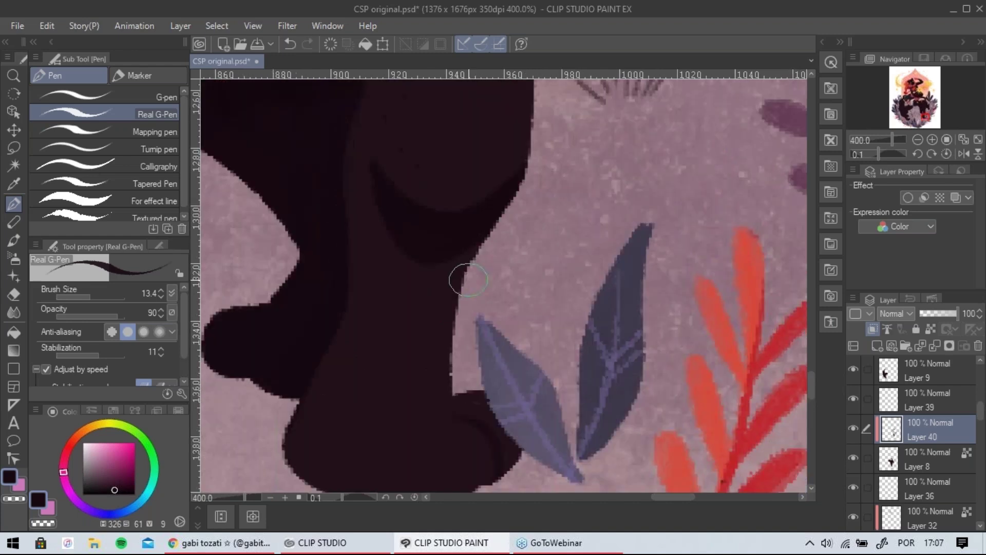
{"action": "left_click_drag", "start_coordinate": [384, 179], "coordinate": [472, 375]}
{"action": "left_click_drag", "start_coordinate": [439, 413], "coordinate": [412, 135]}
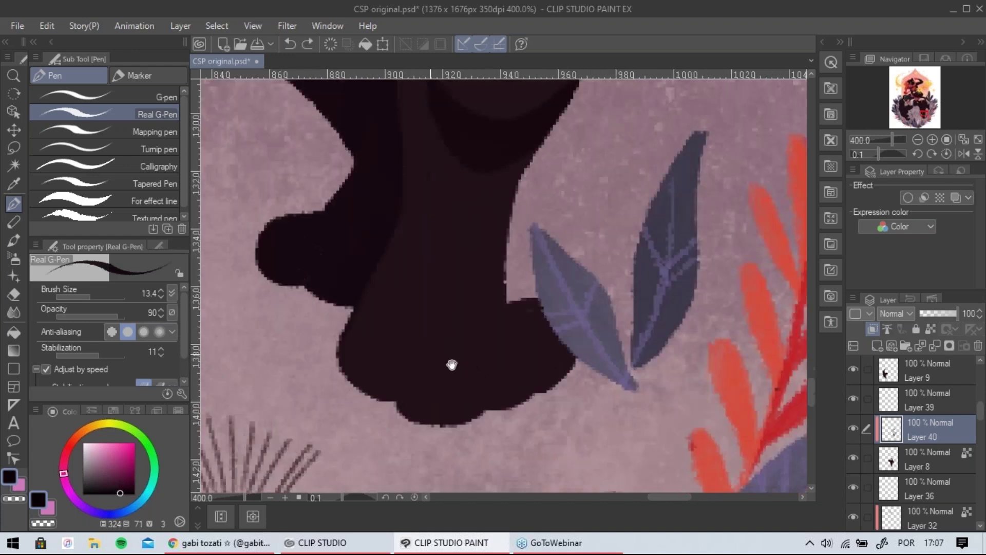
{"action": "left_click_drag", "start_coordinate": [451, 366], "coordinate": [430, 242]}
{"action": "left_click_drag", "start_coordinate": [473, 282], "coordinate": [399, 226]}
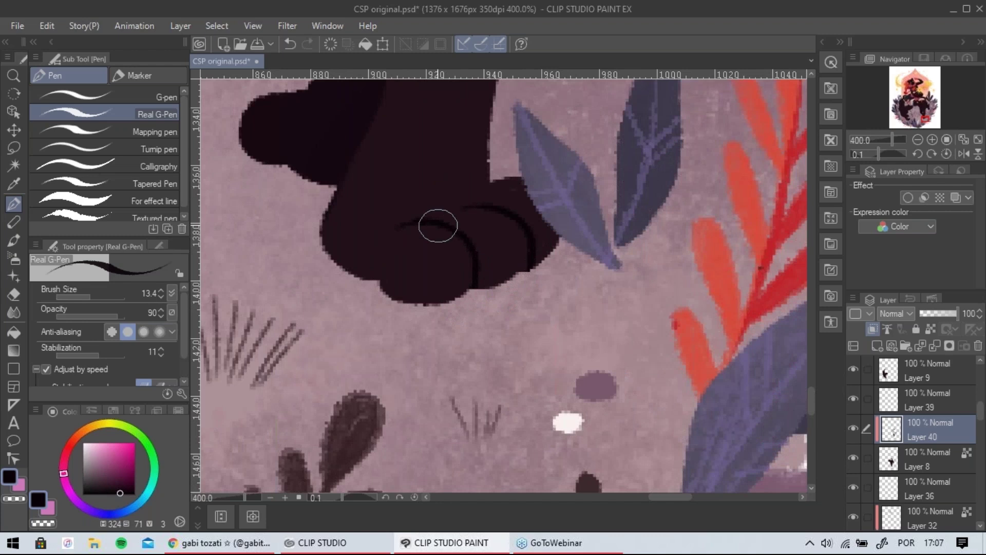
{"action": "key", "text": "ctrl+z"}
{"action": "left_click_drag", "start_coordinate": [464, 205], "coordinate": [529, 267]}
{"action": "mouse_move", "coordinate": [415, 226]}
{"action": "left_mouse_down"}
{"action": "mouse_move", "coordinate": [480, 269]}
{"action": "mouse_move", "coordinate": [481, 287]}
{"action": "left_mouse_up"}
{"action": "key", "text": "ctrl+z"}
{"action": "left_click_drag", "start_coordinate": [406, 209], "coordinate": [475, 288]}
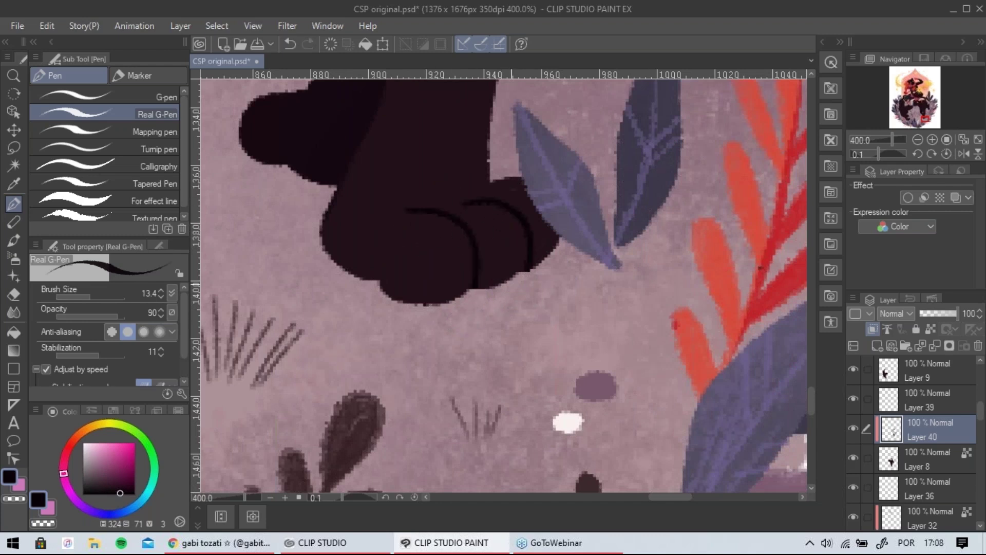
{"action": "scroll", "coordinate": [511, 284], "scroll_direction": "down", "scroll_amount": 3}
{"action": "left_click_drag", "start_coordinate": [512, 320], "coordinate": [486, 402]}
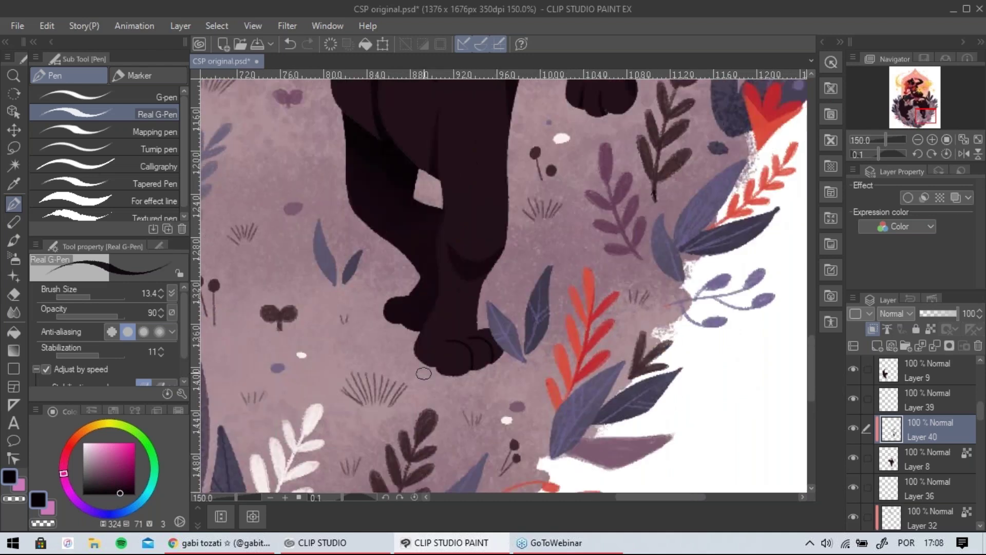
Shade the near front paw's outer toe with the Real G-Pen at size 20.4, then soften the locked Layer 40 with Pastel at 30.9.
{"action": "left_click", "coordinate": [416, 305], "text": "alt"}
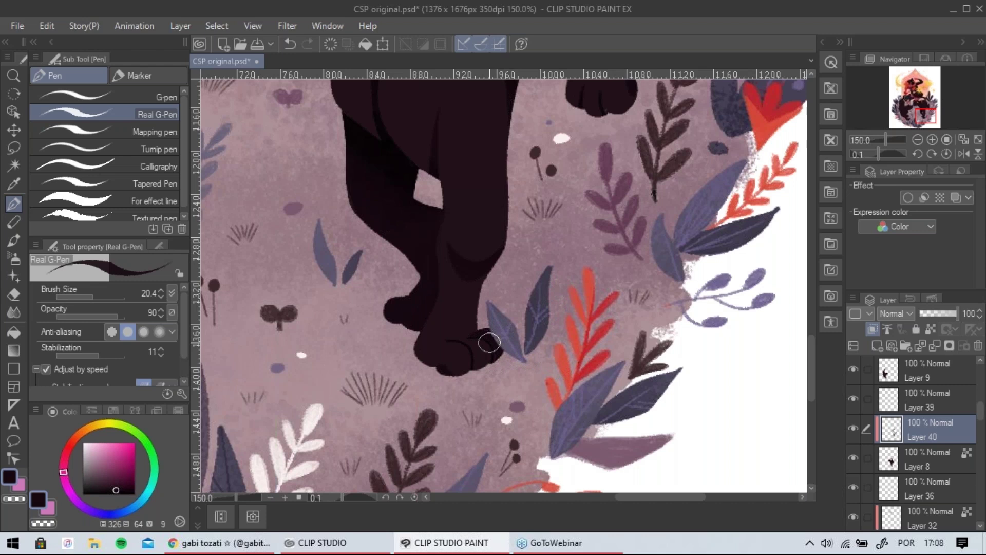
{"action": "mouse_move", "coordinate": [543, 195]}
{"action": "left_mouse_down"}
{"action": "mouse_move", "coordinate": [533, 300]}
{"action": "mouse_move", "coordinate": [543, 348]}
{"action": "mouse_move", "coordinate": [499, 230]}
{"action": "left_mouse_up"}
{"action": "left_click", "coordinate": [15, 224]}
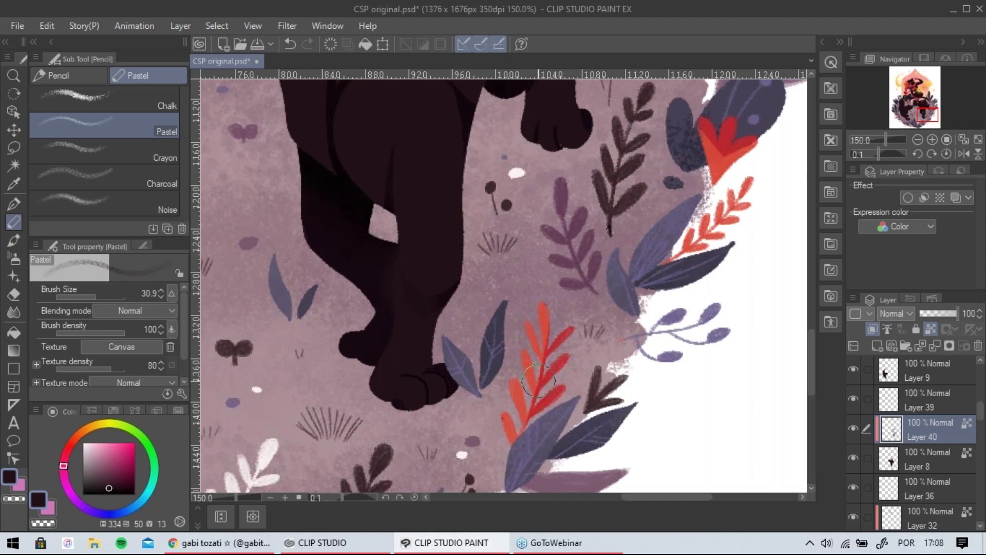
Darken the far front leg where it passes behind the near one, using sampled dark tones and the Real G-Pen at size 46.9.
{"action": "left_click", "coordinate": [14, 204]}
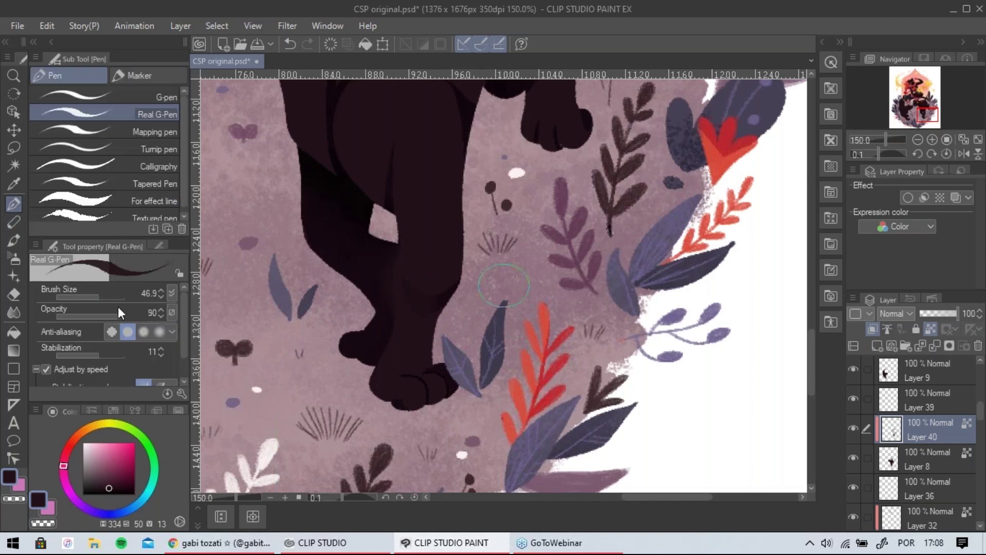
{"action": "left_click", "coordinate": [374, 263], "text": "alt"}
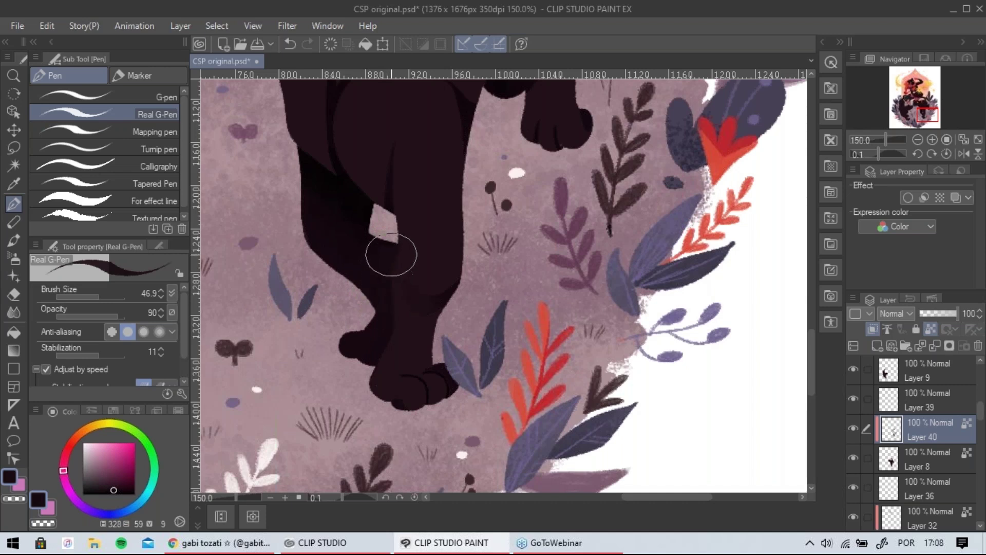
{"action": "left_click", "coordinate": [379, 243], "text": "alt"}
{"action": "mouse_move", "coordinate": [391, 255]}
{"action": "left_mouse_down"}
{"action": "mouse_move", "coordinate": [424, 301]}
{"action": "mouse_move", "coordinate": [421, 322]}
{"action": "left_mouse_up"}
Blend the shadow on the upper far front leg with sampled dark tones and the Pastel brush at size 79.
{"action": "left_click", "coordinate": [13, 222]}
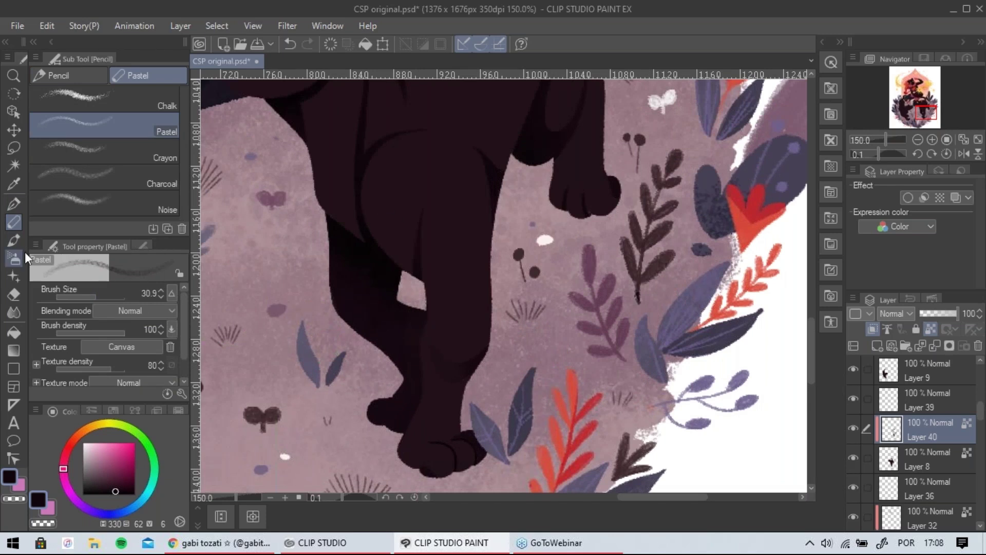
{"action": "left_click_drag", "start_coordinate": [475, 207], "coordinate": [471, 313]}
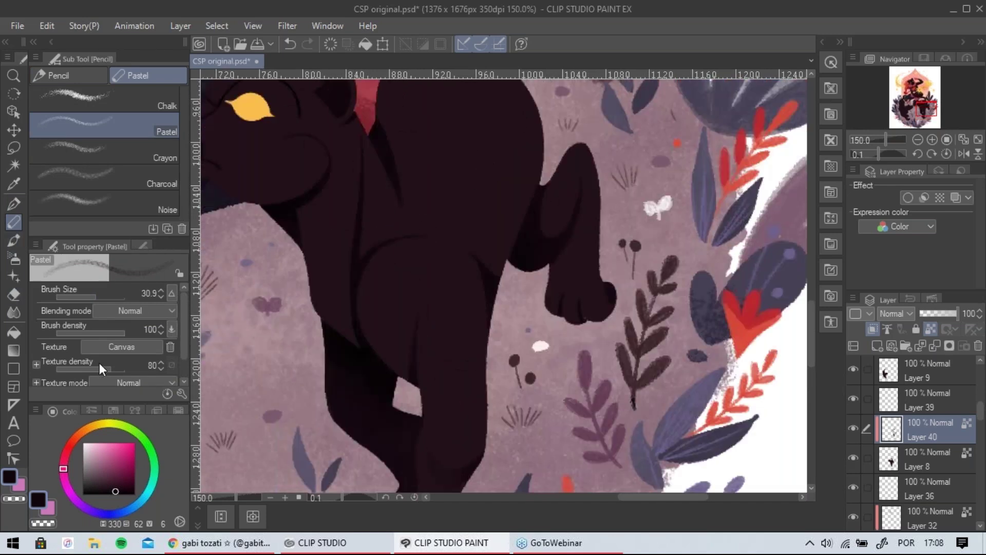
{"action": "left_click", "coordinate": [102, 297]}
{"action": "left_click", "coordinate": [333, 361], "text": "alt"}
{"action": "left_click", "coordinate": [348, 356], "text": "alt"}
{"action": "left_click", "coordinate": [337, 339], "text": "alt"}
{"action": "mouse_move", "coordinate": [347, 380]}
{"action": "left_mouse_down"}
{"action": "mouse_move", "coordinate": [321, 302]}
{"action": "mouse_move", "coordinate": [360, 378]}
{"action": "left_mouse_up"}
{"action": "left_click_drag", "start_coordinate": [328, 311], "coordinate": [354, 389]}
Compare the artwork with Layer 40 hidden and shown, then soften the raised hind leg's inner shadow using Pastel at size 27.8.
{"action": "left_click_drag", "start_coordinate": [565, 287], "coordinate": [568, 433]}
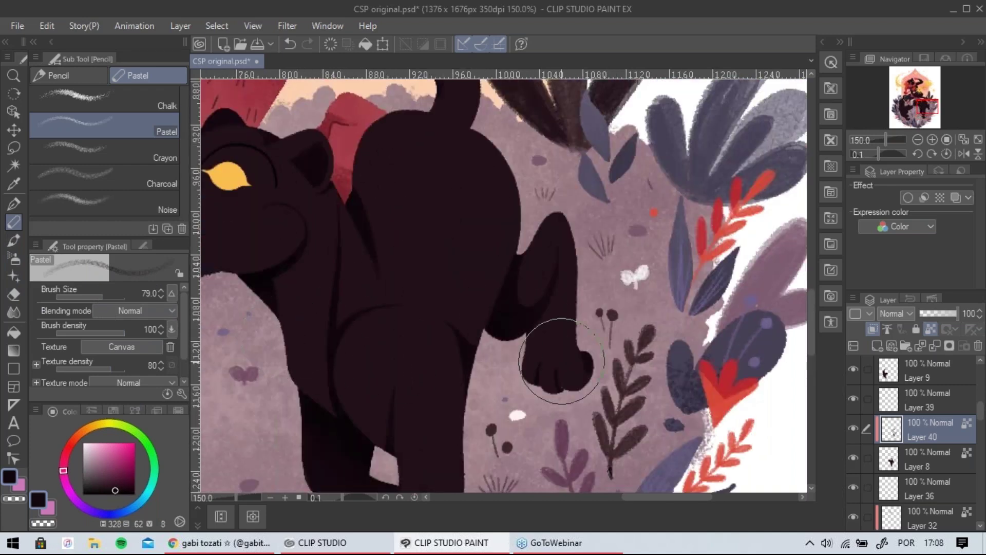
{"action": "left_click_drag", "start_coordinate": [560, 362], "coordinate": [524, 325]}
{"action": "left_click", "coordinate": [855, 430]}
{"action": "left_click", "coordinate": [855, 430]}
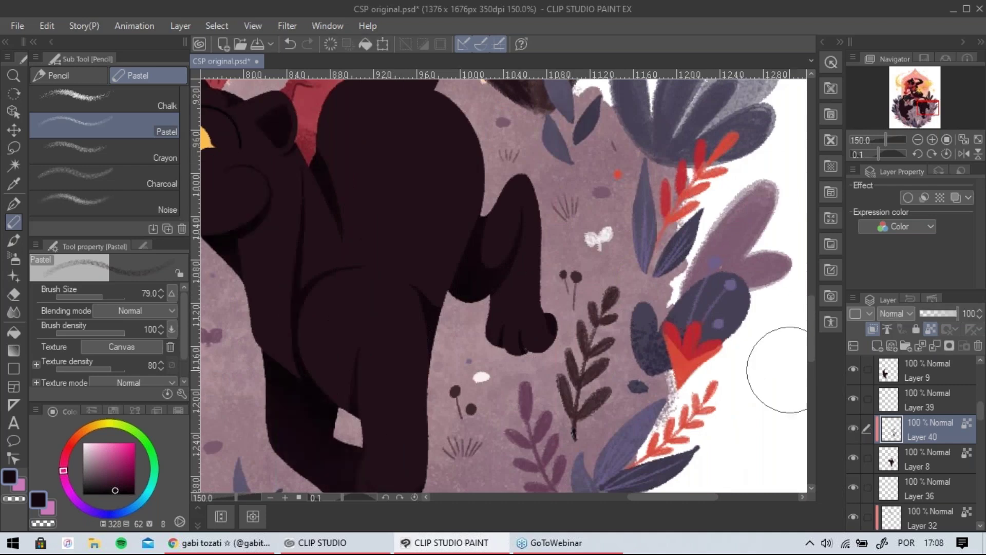
{"action": "left_click", "coordinate": [499, 231], "text": "alt"}
{"action": "mouse_move", "coordinate": [106, 294]}
{"action": "left_mouse_down"}
{"action": "mouse_move", "coordinate": [98, 295]}
{"action": "mouse_move", "coordinate": [107, 303]}
{"action": "left_mouse_up"}
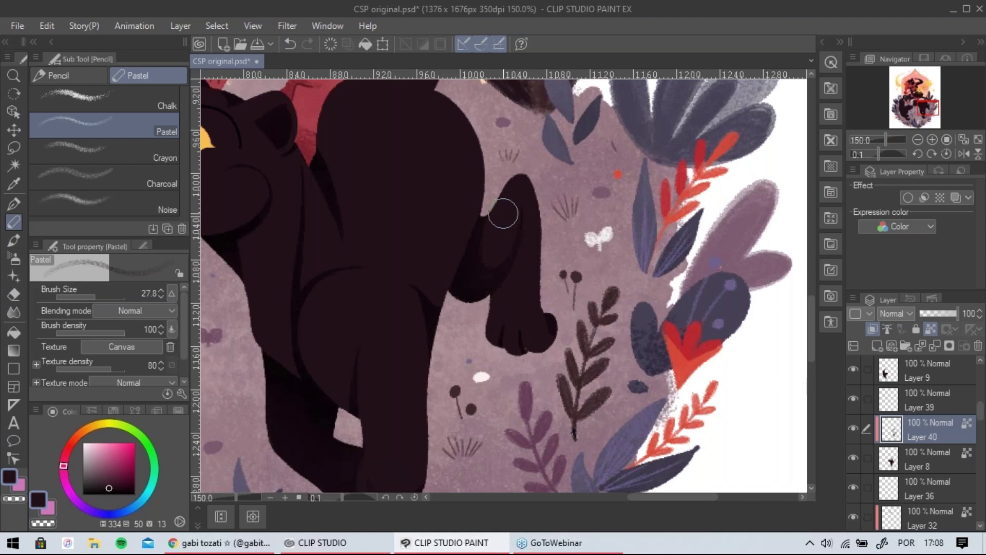
Blend the shadow between the panther's shoulder and back and the contour along its front shoulder with sampled dark tones.
{"action": "left_click_drag", "start_coordinate": [519, 222], "coordinate": [661, 281]}
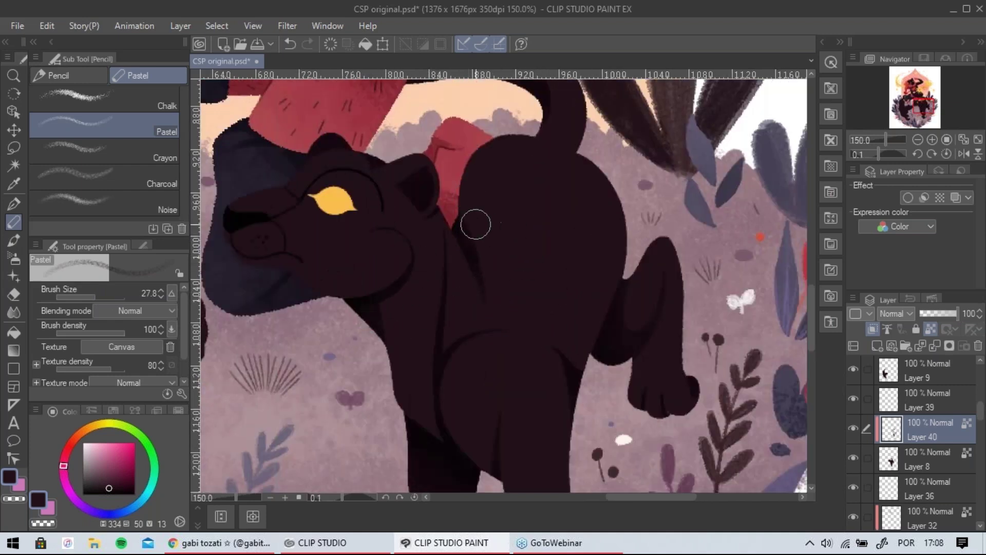
{"action": "left_click", "coordinate": [457, 229], "text": "alt"}
{"action": "left_click_drag", "start_coordinate": [457, 228], "coordinate": [476, 319]}
{"action": "left_click", "coordinate": [488, 246], "text": "alt"}
{"action": "left_click", "coordinate": [433, 379], "text": "alt"}
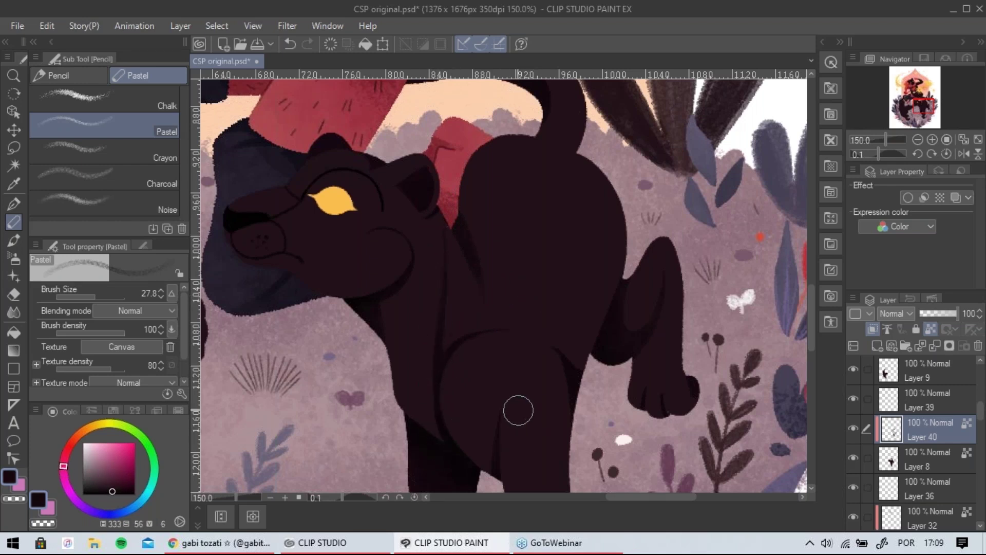
{"action": "left_click", "coordinate": [453, 455], "text": "alt"}
{"action": "left_click_drag", "start_coordinate": [492, 239], "coordinate": [566, 310]}
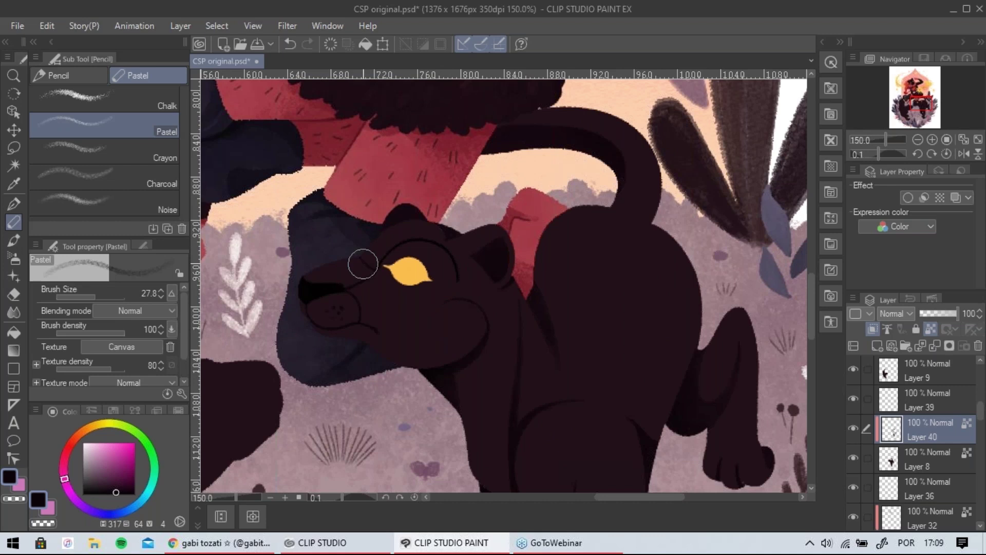
Choose the Opaque watercolor brush at size 30 and sample dark tones from the standing panther's neck and shoulder.
{"action": "left_click", "coordinate": [15, 202]}
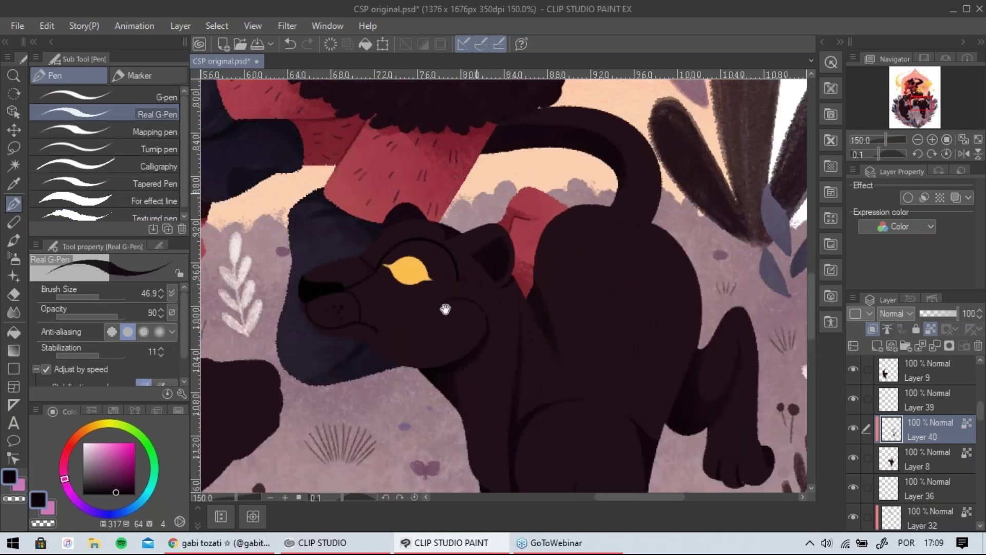
{"action": "left_click_drag", "start_coordinate": [444, 309], "coordinate": [360, 281]}
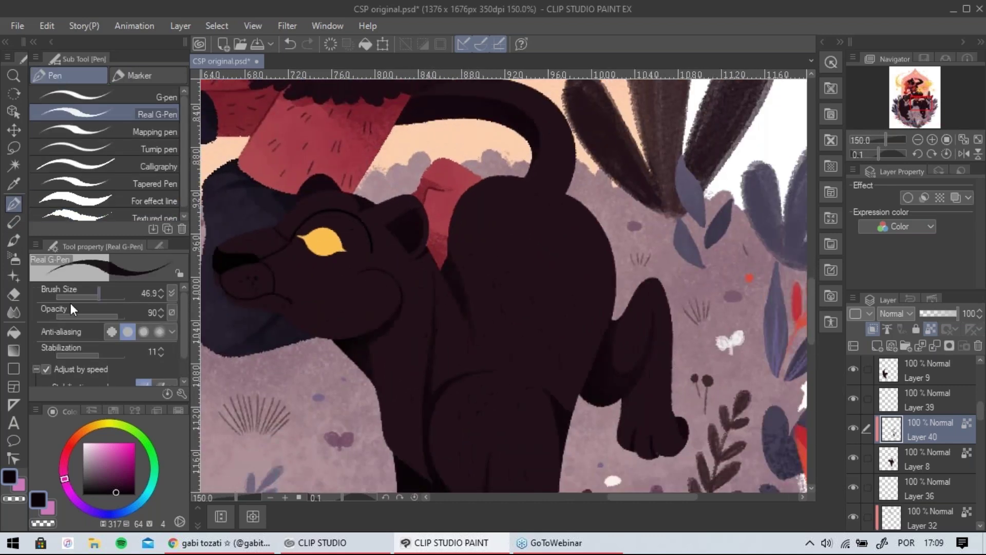
{"action": "left_click", "coordinate": [19, 237]}
{"action": "left_click", "coordinate": [342, 342], "text": "alt"}
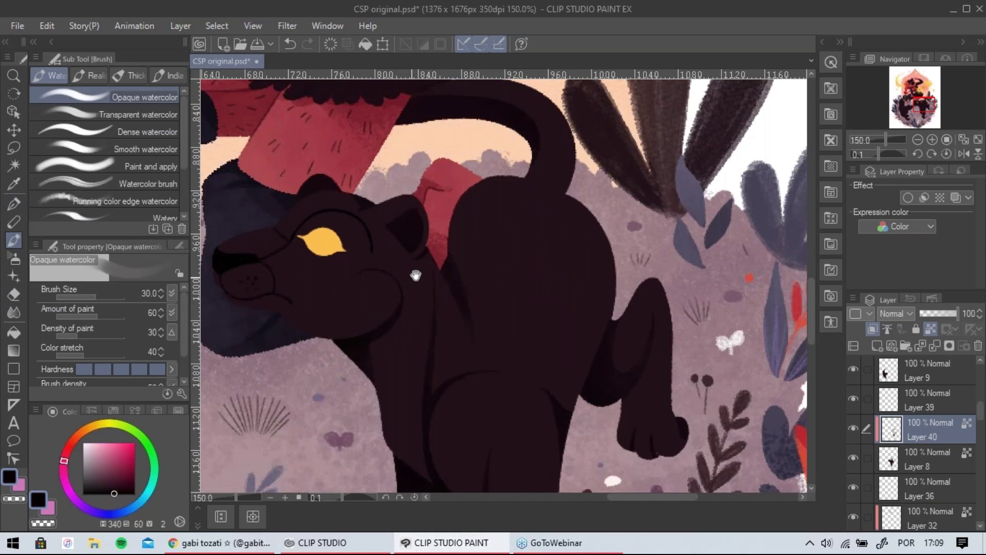
{"action": "left_click_drag", "start_coordinate": [416, 275], "coordinate": [440, 295]}
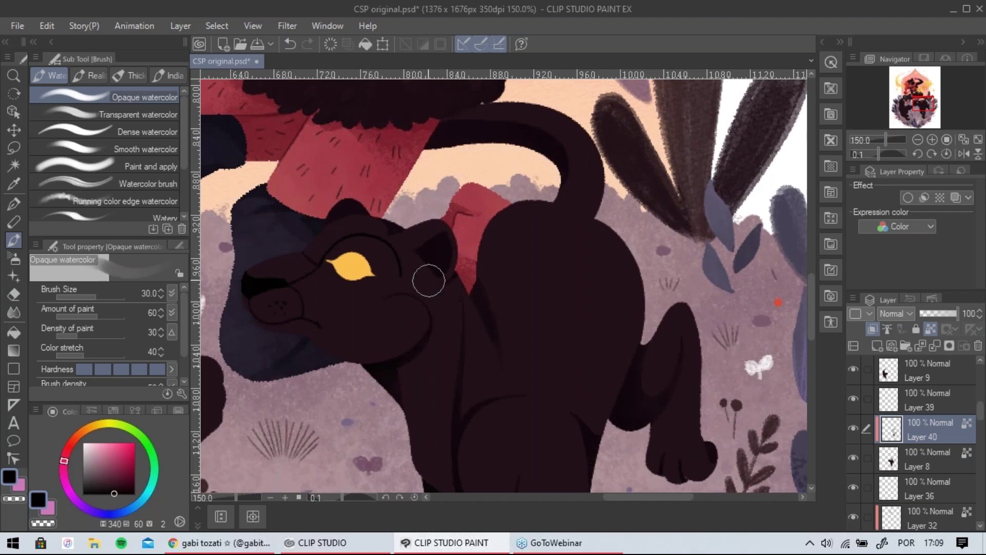
{"action": "left_click", "coordinate": [450, 314], "text": "alt"}
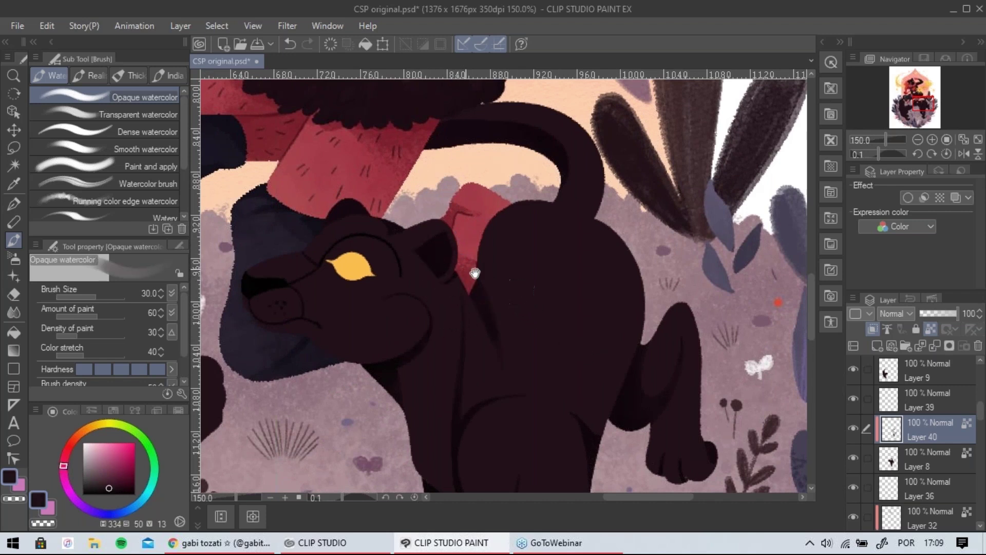
Examine the shading on the masked figure's face, scarf and furry arm as a reference for the panther.
{"action": "left_click_drag", "start_coordinate": [461, 292], "coordinate": [522, 336]}
{"action": "left_click_drag", "start_coordinate": [385, 363], "coordinate": [468, 331]}
{"action": "left_click_drag", "start_coordinate": [436, 208], "coordinate": [410, 353]}
{"action": "left_click_drag", "start_coordinate": [390, 102], "coordinate": [467, 301]}
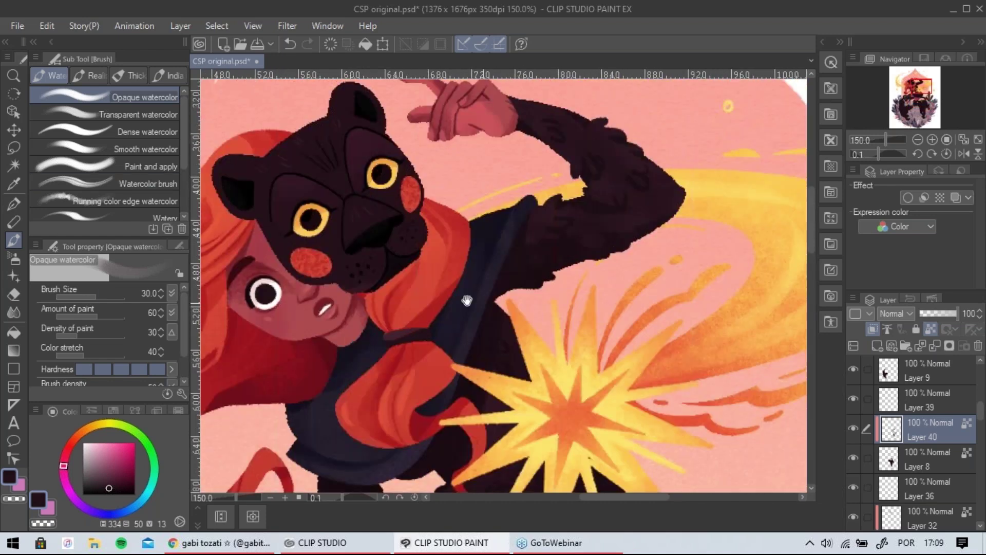
{"action": "left_click_drag", "start_coordinate": [438, 241], "coordinate": [438, 125]}
{"action": "left_click_drag", "start_coordinate": [448, 383], "coordinate": [436, 148]}
{"action": "left_click_drag", "start_coordinate": [507, 383], "coordinate": [502, 229]}
{"action": "left_click_drag", "start_coordinate": [543, 299], "coordinate": [435, 245]}
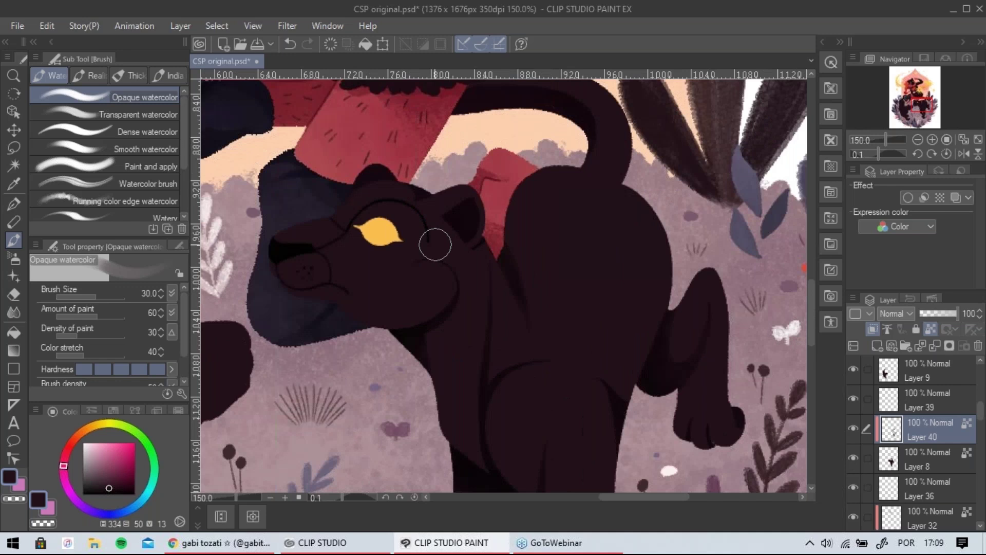
Sample the panther's chest and shoulder tones and review the shading along its body, raised hind leg and front paws.
{"action": "left_click", "coordinate": [401, 332], "text": "alt"}
{"action": "left_click_drag", "start_coordinate": [460, 307], "coordinate": [392, 231]}
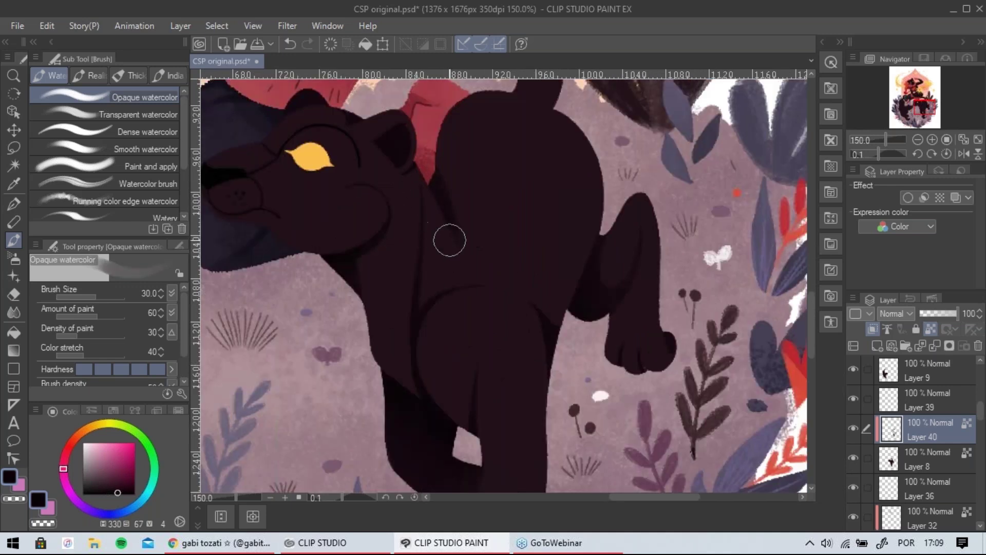
{"action": "left_click", "coordinate": [476, 214], "text": "alt"}
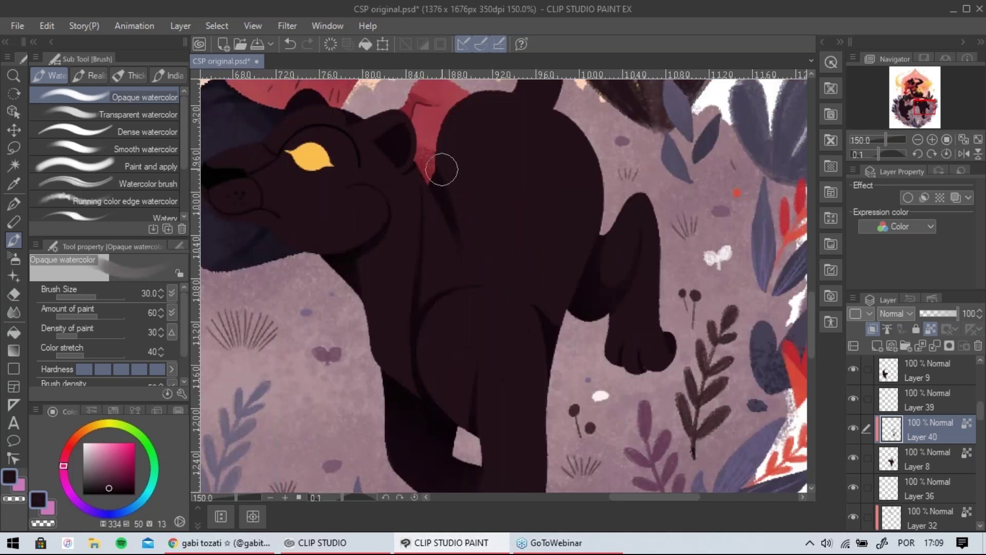
{"action": "left_click_drag", "start_coordinate": [538, 264], "coordinate": [442, 185]}
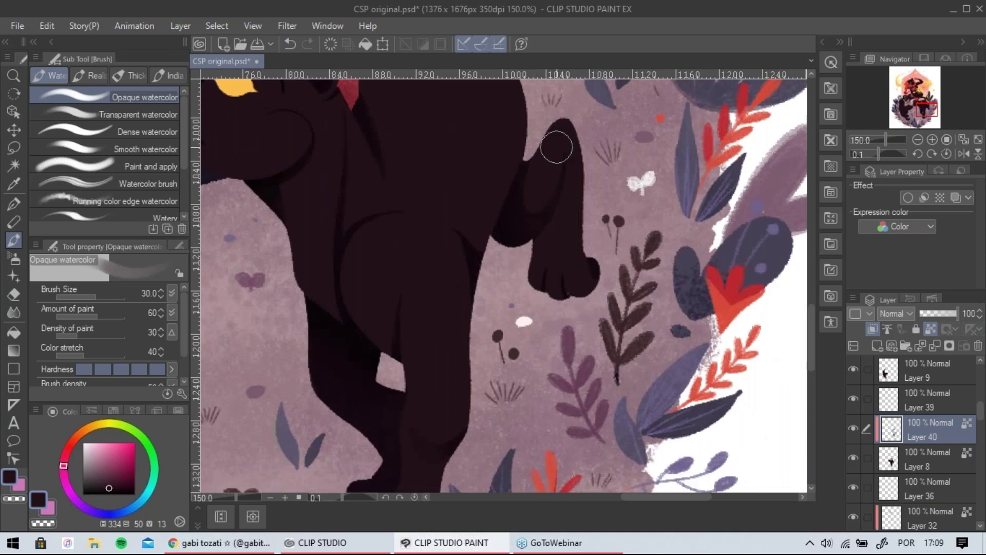
{"action": "left_click_drag", "start_coordinate": [478, 222], "coordinate": [545, 336]}
{"action": "left_click_drag", "start_coordinate": [558, 279], "coordinate": [527, 138]}
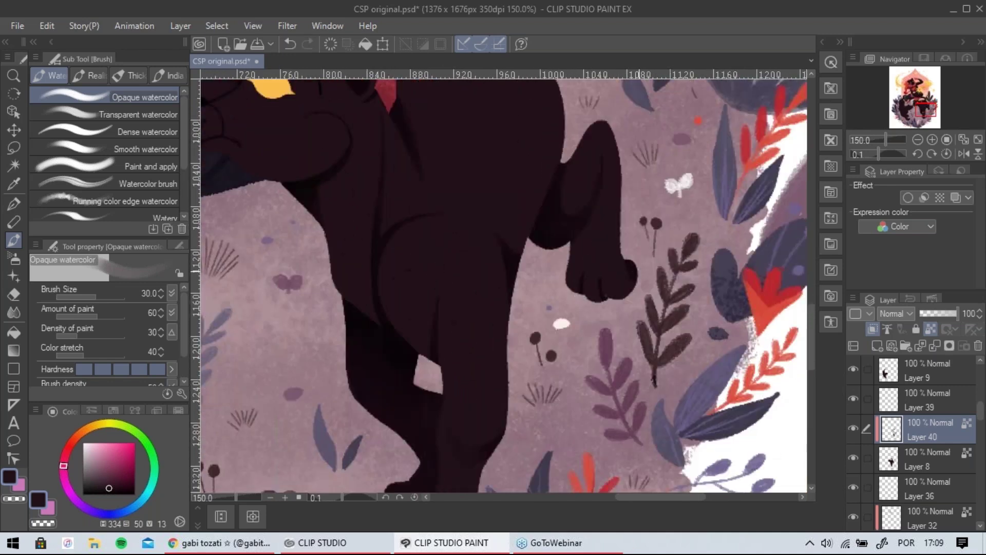
{"action": "left_click_drag", "start_coordinate": [664, 305], "coordinate": [593, 259]}
{"action": "left_click_drag", "start_coordinate": [447, 218], "coordinate": [580, 276]}
{"action": "left_click_drag", "start_coordinate": [654, 407], "coordinate": [527, 262]}
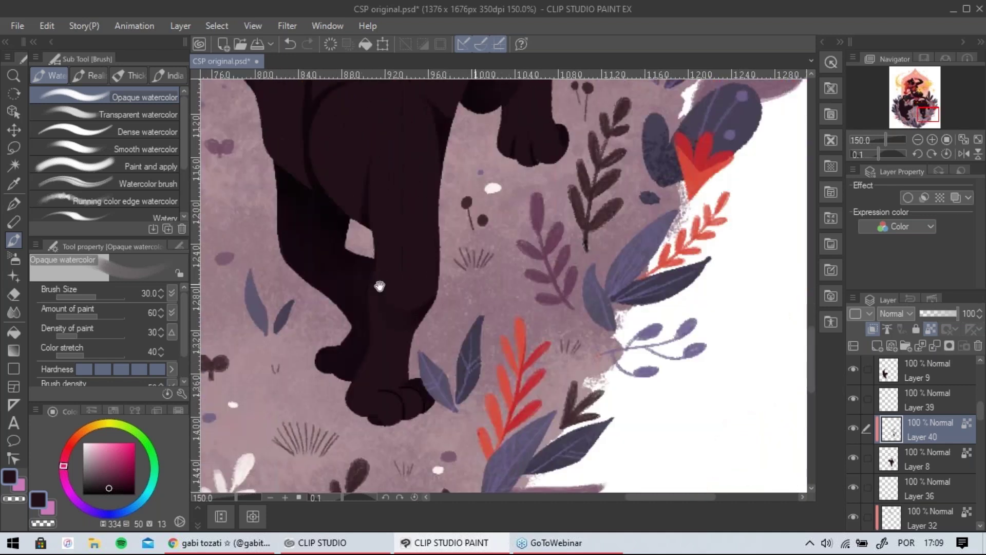
Deepen the shadow on the far front leg below the chest using Pastel at size 46.9 and sampled dark tones.
{"action": "key", "text": "p"}
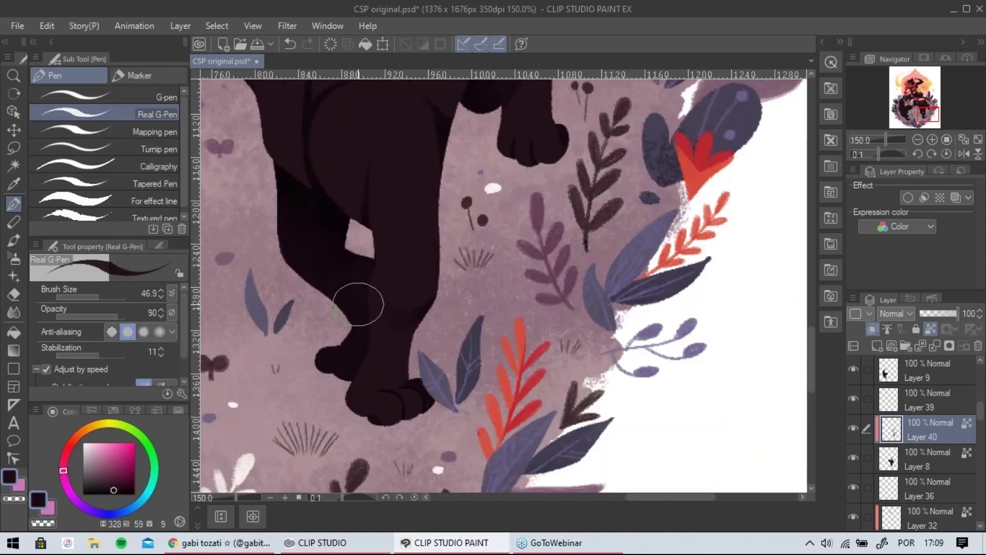
{"action": "left_click_drag", "start_coordinate": [450, 255], "coordinate": [510, 339]}
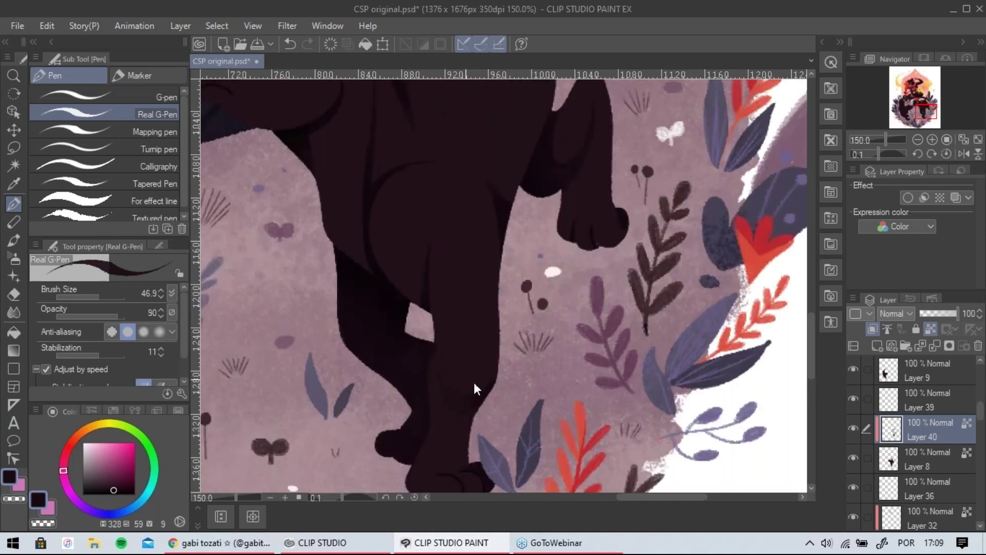
{"action": "left_click", "coordinate": [13, 294]}
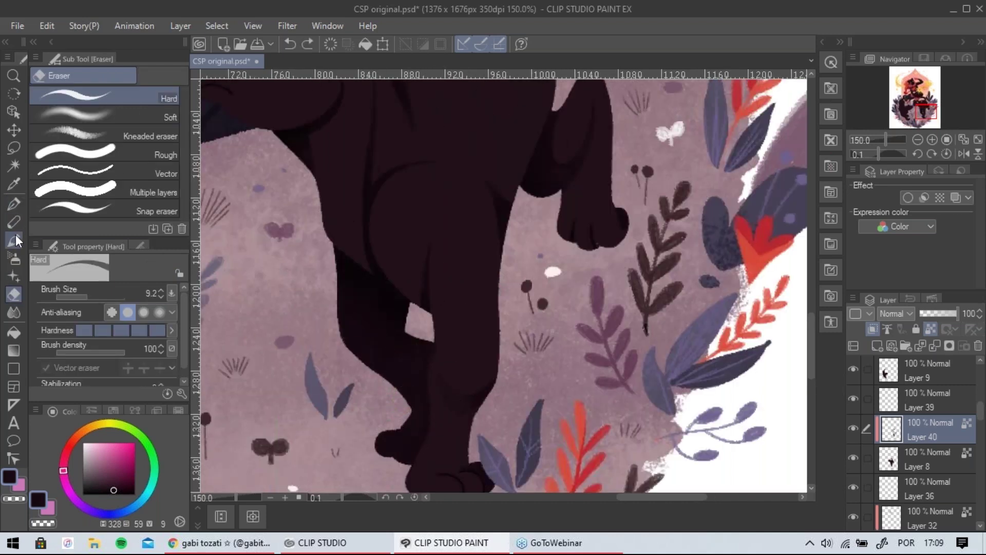
{"action": "left_click", "coordinate": [16, 237]}
{"action": "left_click", "coordinate": [13, 206]}
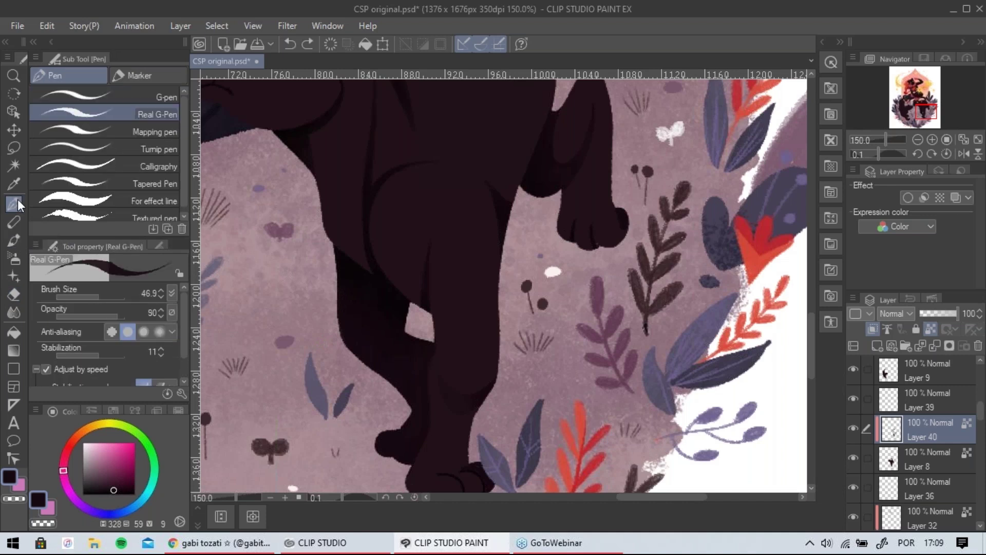
{"action": "left_click", "coordinate": [14, 222]}
{"action": "mouse_move", "coordinate": [372, 332]}
{"action": "left_mouse_down"}
{"action": "mouse_move", "coordinate": [341, 272]}
{"action": "mouse_move", "coordinate": [337, 289]}
{"action": "mouse_move", "coordinate": [377, 368]}
{"action": "left_mouse_up"}
{"action": "left_click_drag", "start_coordinate": [379, 287], "coordinate": [353, 403]}
{"action": "left_click_drag", "start_coordinate": [334, 252], "coordinate": [387, 348]}
{"action": "mouse_move", "coordinate": [501, 303]}
{"action": "left_mouse_down"}
{"action": "mouse_move", "coordinate": [540, 403]}
{"action": "mouse_move", "coordinate": [599, 464]}
{"action": "left_mouse_up"}
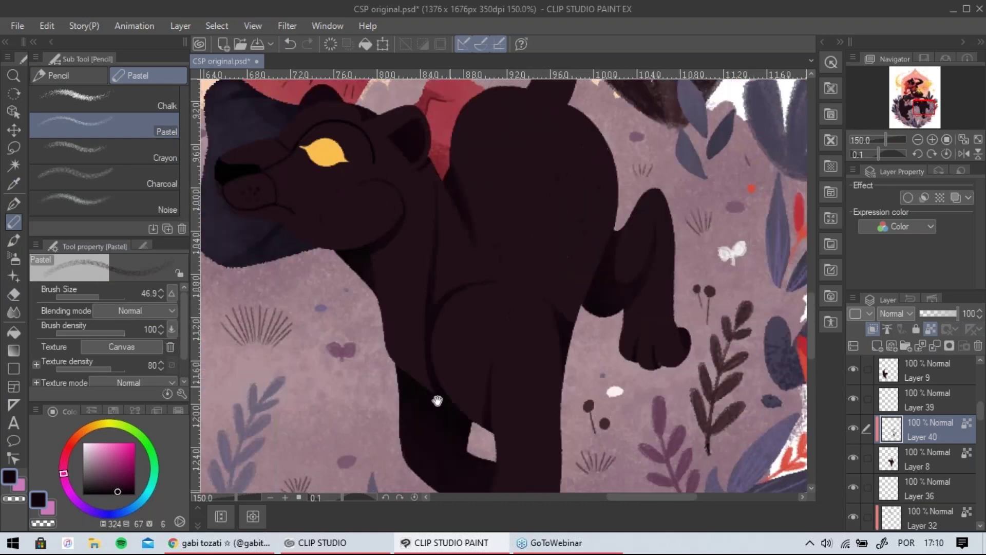
{"action": "left_click_drag", "start_coordinate": [456, 459], "coordinate": [390, 301]}
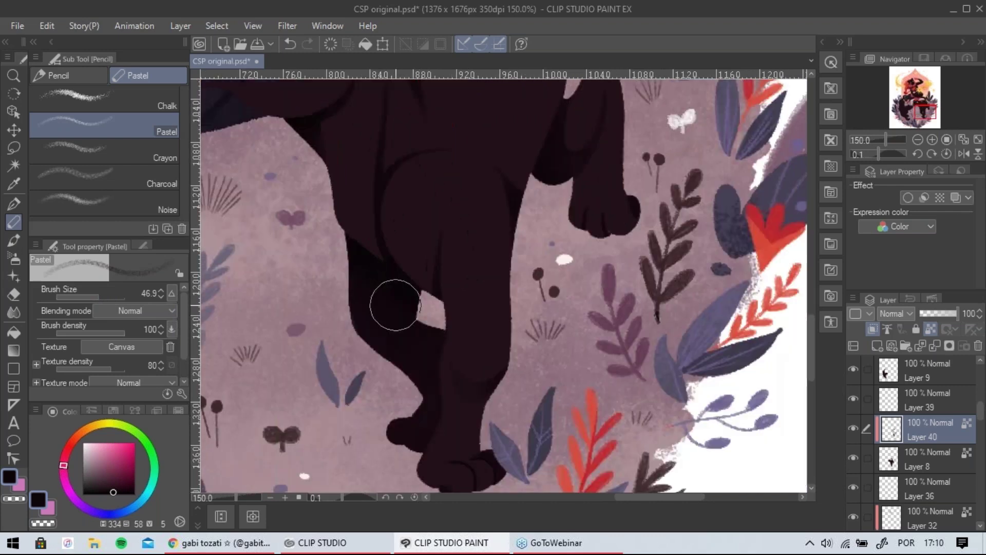
{"action": "left_click", "coordinate": [375, 306], "text": "alt"}
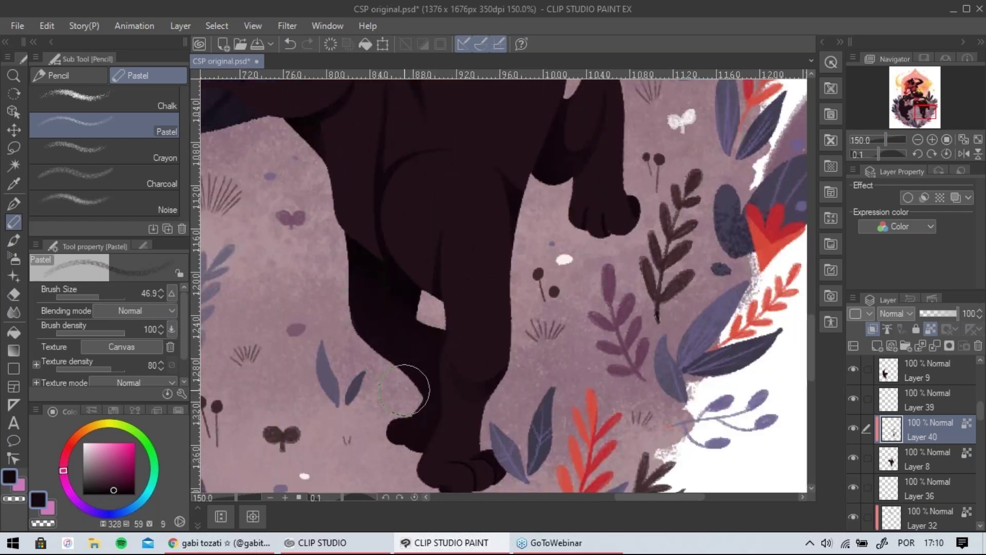
Draw the toes of the far front paw with the Real G-Pen at size 46.9 and sampled dark tones, undoing the last stroke.
{"action": "left_click_drag", "start_coordinate": [429, 219], "coordinate": [475, 265]}
{"action": "left_click", "coordinate": [14, 203]}
{"action": "left_click_drag", "start_coordinate": [385, 328], "coordinate": [320, 211]}
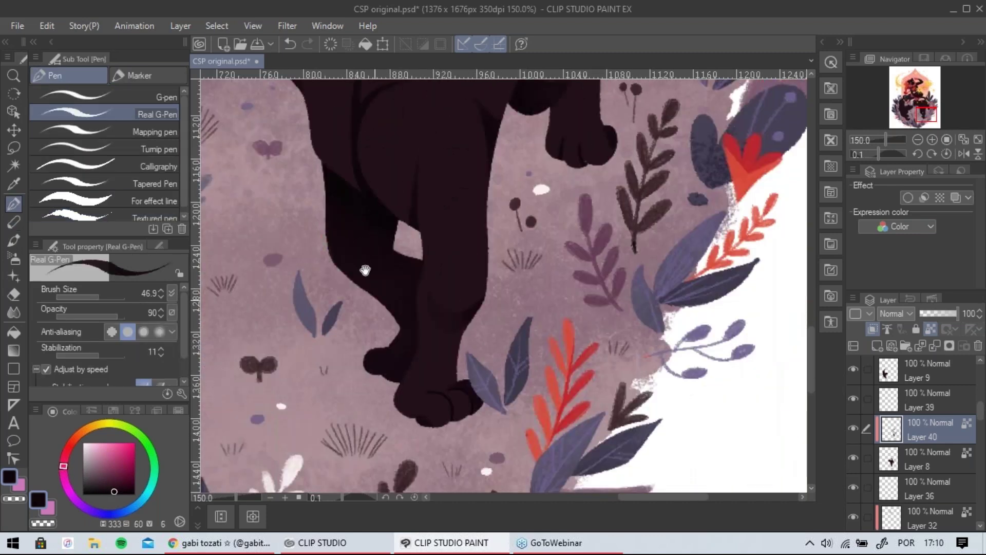
{"action": "left_click_drag", "start_coordinate": [363, 264], "coordinate": [345, 212]}
{"action": "left_click", "coordinate": [357, 312], "text": "alt"}
{"action": "left_click_drag", "start_coordinate": [361, 310], "coordinate": [384, 302]}
{"action": "left_click", "coordinate": [345, 150], "text": "alt"}
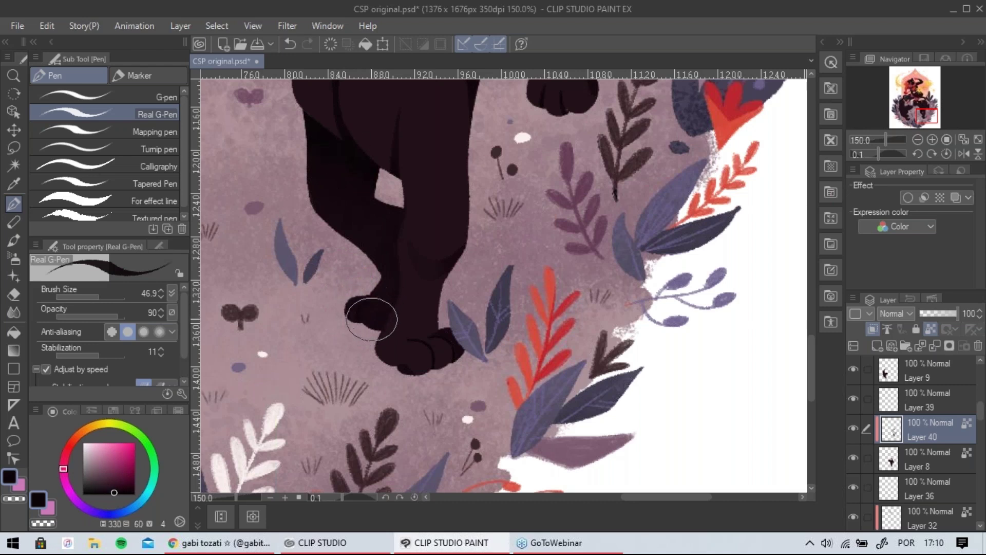
{"action": "left_click_drag", "start_coordinate": [545, 158], "coordinate": [572, 248]}
{"action": "key", "text": "ctrl+z"}
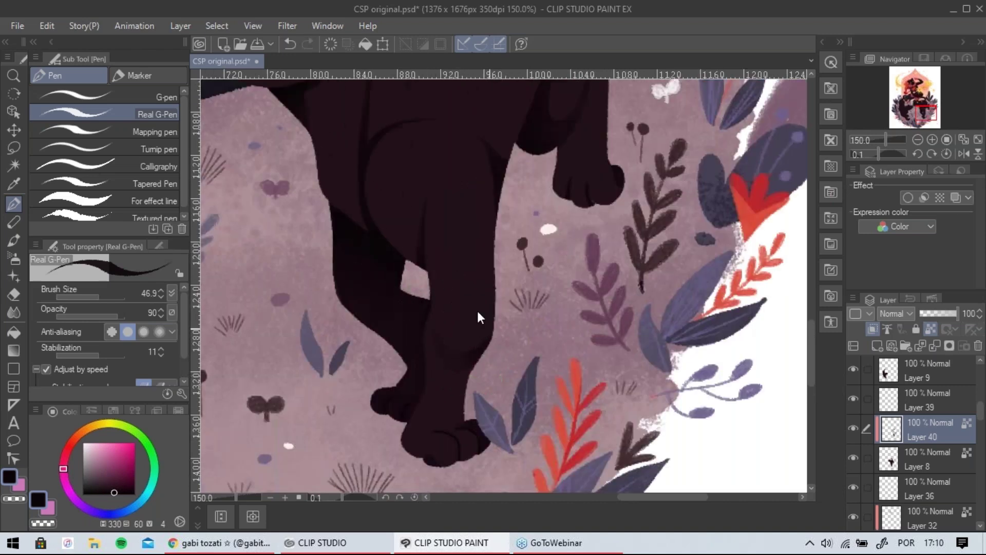
Toggle Layer 39's visibility to check its content, then add a new raster layer directly above it.
{"action": "left_click_drag", "start_coordinate": [493, 269], "coordinate": [496, 439]}
{"action": "left_click_drag", "start_coordinate": [447, 282], "coordinate": [568, 379]}
{"action": "left_click_drag", "start_coordinate": [511, 330], "coordinate": [549, 331]}
{"action": "scroll", "coordinate": [439, 260], "scroll_direction": "up", "scroll_amount": 1}
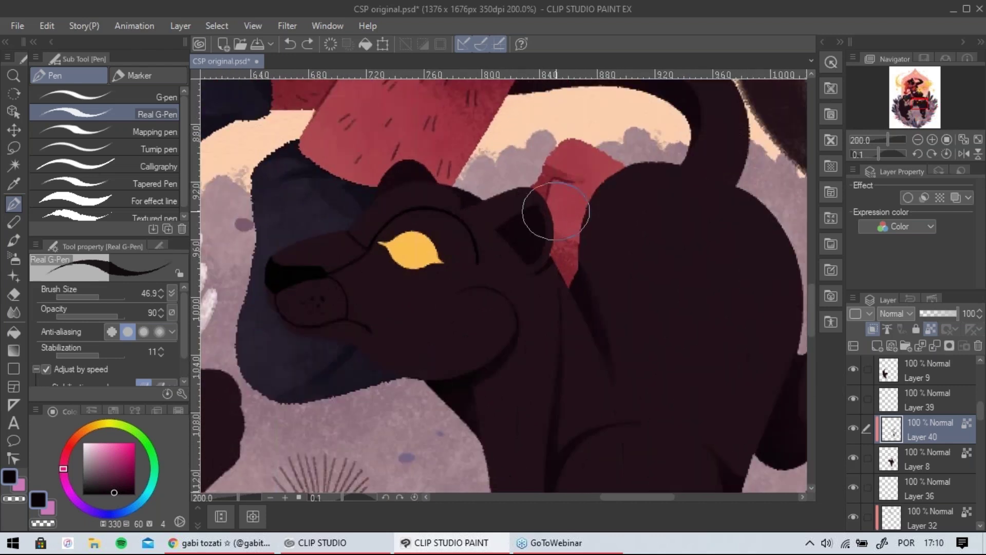
{"action": "left_click", "coordinate": [856, 399]}
{"action": "left_click", "coordinate": [853, 398]}
{"action": "left_click", "coordinate": [909, 406]}
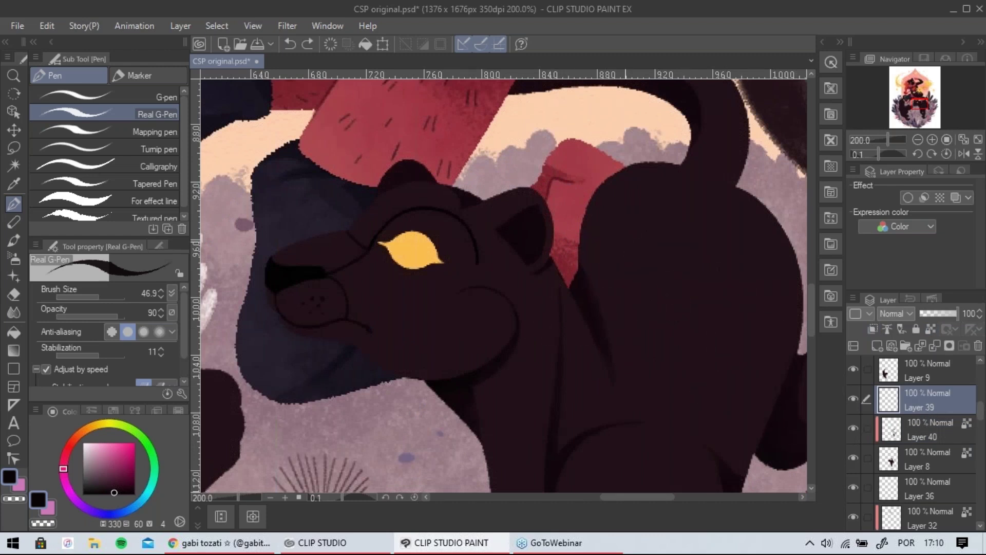
{"action": "key", "text": "ctrl+shift+n"}
Lock Layer 39's transparent pixels and shade the upper part of the panther's eye with orange sampled from the mask's eye.
{"action": "left_click_drag", "start_coordinate": [546, 201], "coordinate": [561, 492]}
{"action": "left_click_drag", "start_coordinate": [545, 263], "coordinate": [277, 330]}
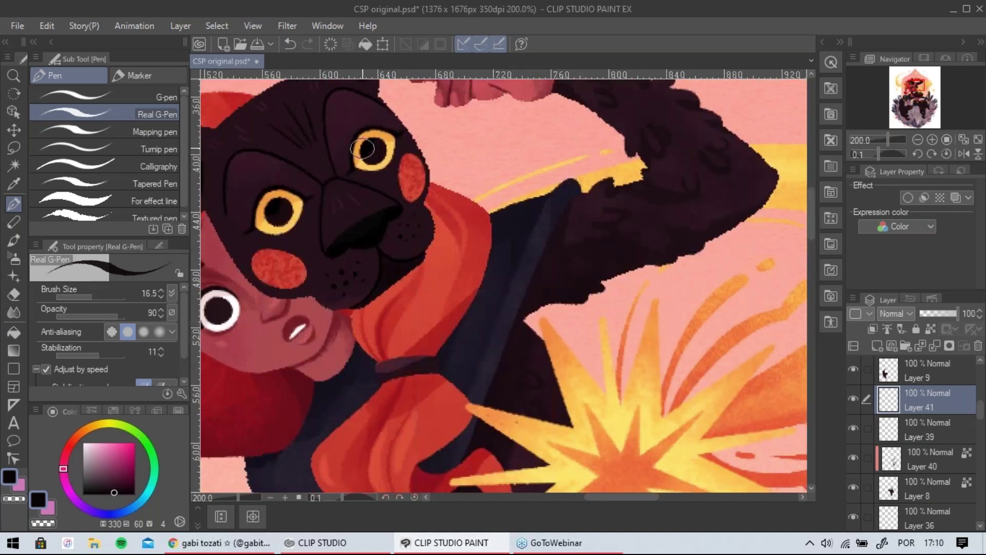
{"action": "left_click", "coordinate": [356, 146], "text": "alt"}
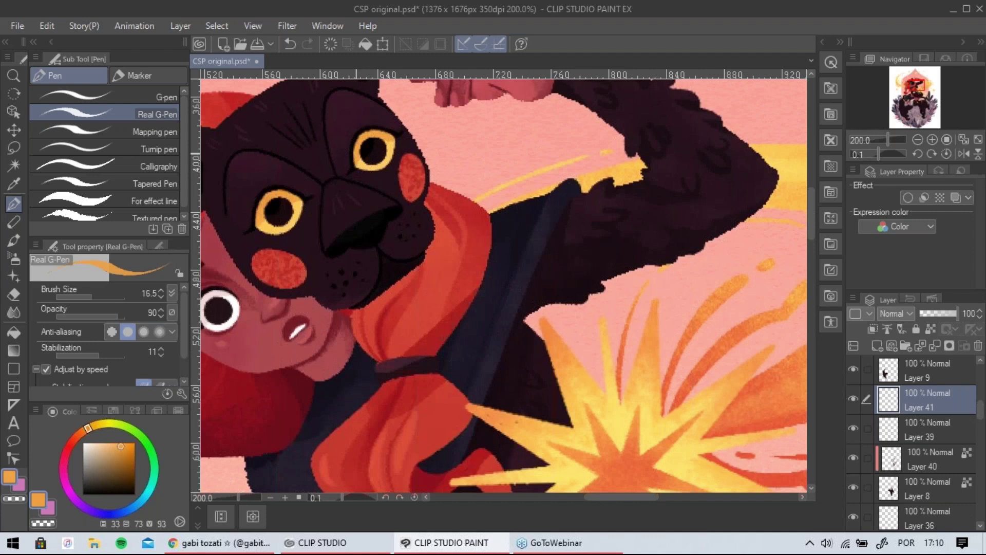
{"action": "left_click_drag", "start_coordinate": [383, 354], "coordinate": [364, 118]}
{"action": "mouse_move", "coordinate": [436, 478]}
{"action": "left_mouse_down"}
{"action": "mouse_move", "coordinate": [377, 328]}
{"action": "mouse_move", "coordinate": [313, 117]}
{"action": "left_mouse_up"}
{"action": "left_click_drag", "start_coordinate": [340, 263], "coordinate": [388, 272]}
{"action": "key", "text": "ctrl+z"}
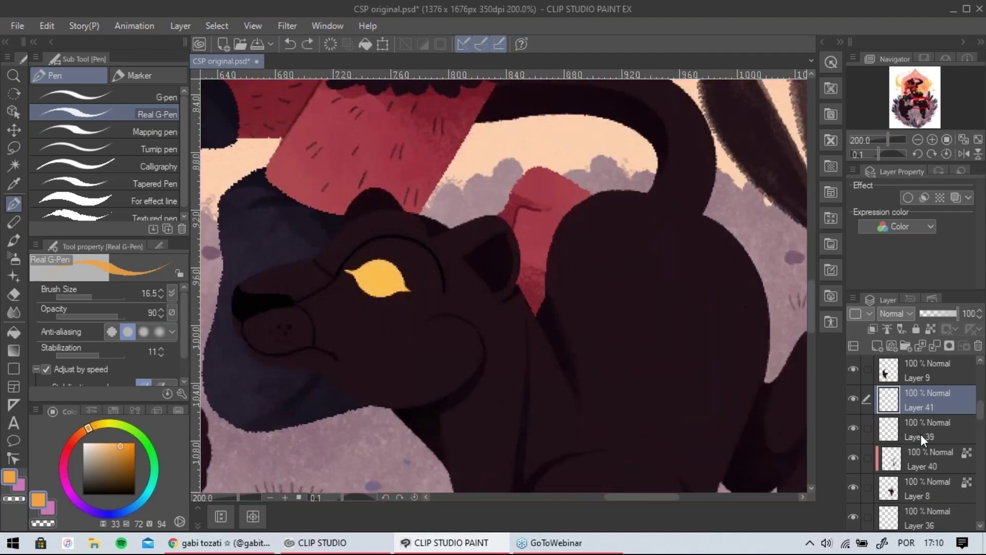
{"action": "left_click", "coordinate": [920, 434]}
{"action": "left_click", "coordinate": [932, 331]}
{"action": "mouse_move", "coordinate": [338, 250]}
{"action": "left_mouse_down"}
{"action": "mouse_move", "coordinate": [420, 286]}
{"action": "mouse_move", "coordinate": [453, 273]}
{"action": "mouse_move", "coordinate": [499, 314]}
{"action": "left_mouse_up"}
Paint a round black pupil in the panther's eye on Layer 41 with the Real G-Pen at size 16.5, sampling the nose colour.
{"action": "left_click", "coordinate": [899, 408]}
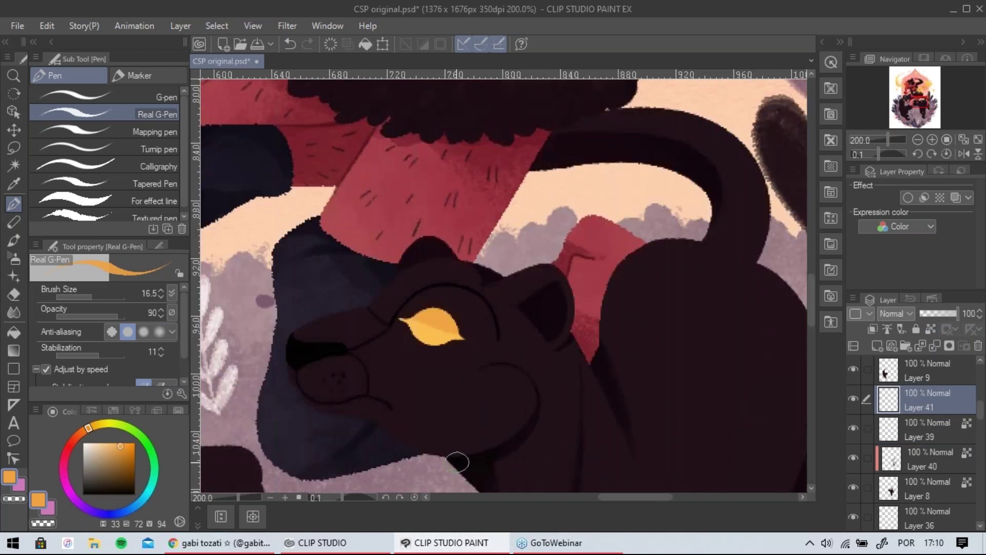
{"action": "left_click", "coordinate": [457, 463], "text": "alt"}
{"action": "scroll", "coordinate": [436, 294], "scroll_direction": "down", "scroll_amount": 2}
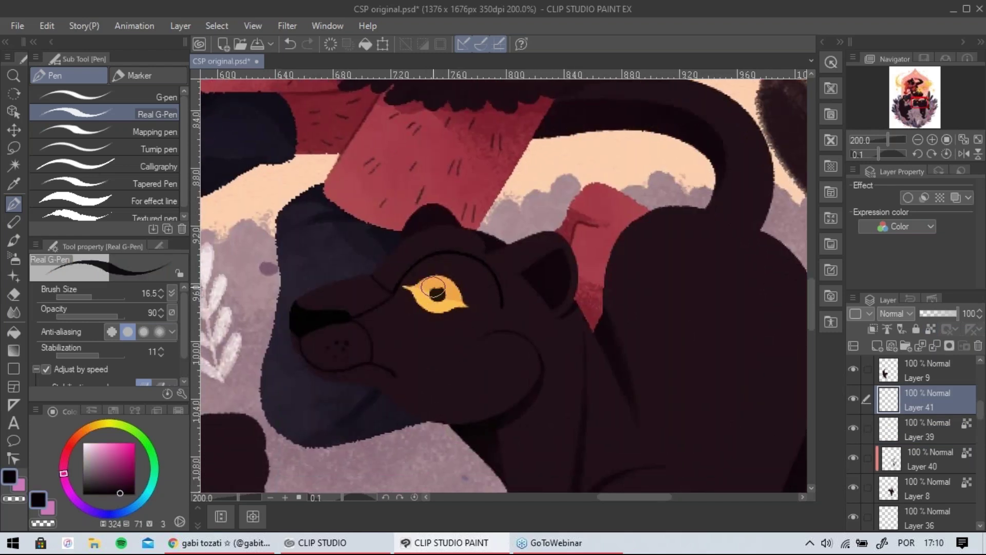
{"action": "key", "text": "ctrl+z"}
{"action": "left_click", "coordinate": [311, 315], "text": "alt"}
{"action": "left_click_drag", "start_coordinate": [434, 295], "coordinate": [436, 297]}
{"action": "key", "text": "ctrl+z"}
{"action": "mouse_move", "coordinate": [443, 295]}
{"action": "left_mouse_down"}
{"action": "mouse_move", "coordinate": [433, 298]}
{"action": "mouse_move", "coordinate": [441, 291]}
{"action": "left_mouse_up"}
{"action": "key", "text": "ctrl+z"}
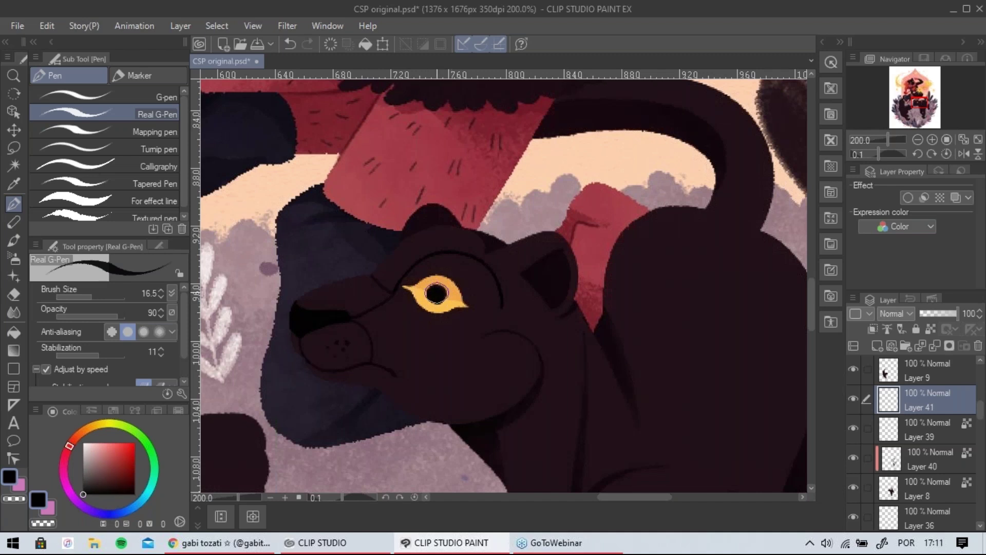
Turn off anti-aliasing for the Real G-Pen and check the panther's eye at overall and close-up scale.
{"action": "scroll", "coordinate": [653, 364], "scroll_direction": "down", "scroll_amount": 2}
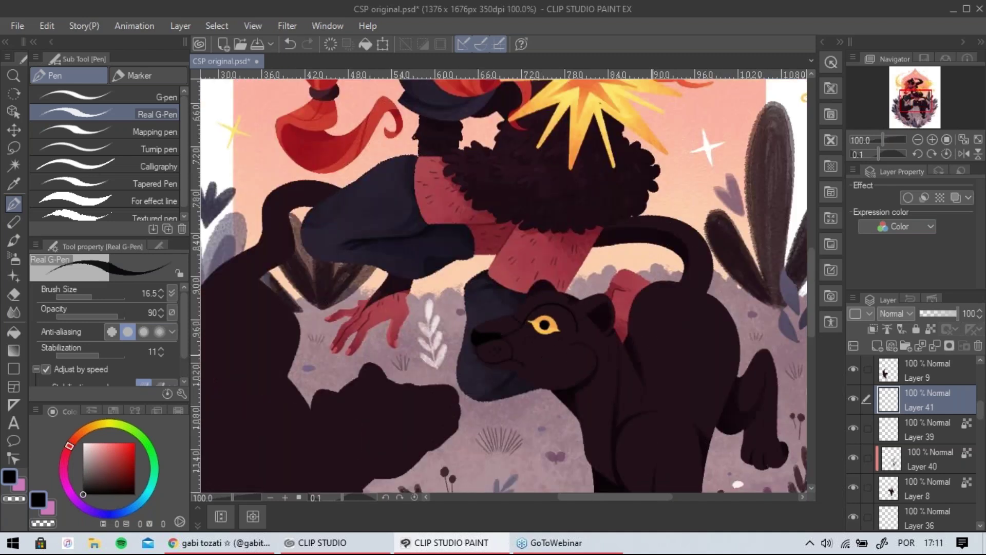
{"action": "left_click", "coordinate": [111, 331]}
{"action": "scroll", "coordinate": [421, 369], "scroll_direction": "up", "scroll_amount": 2}
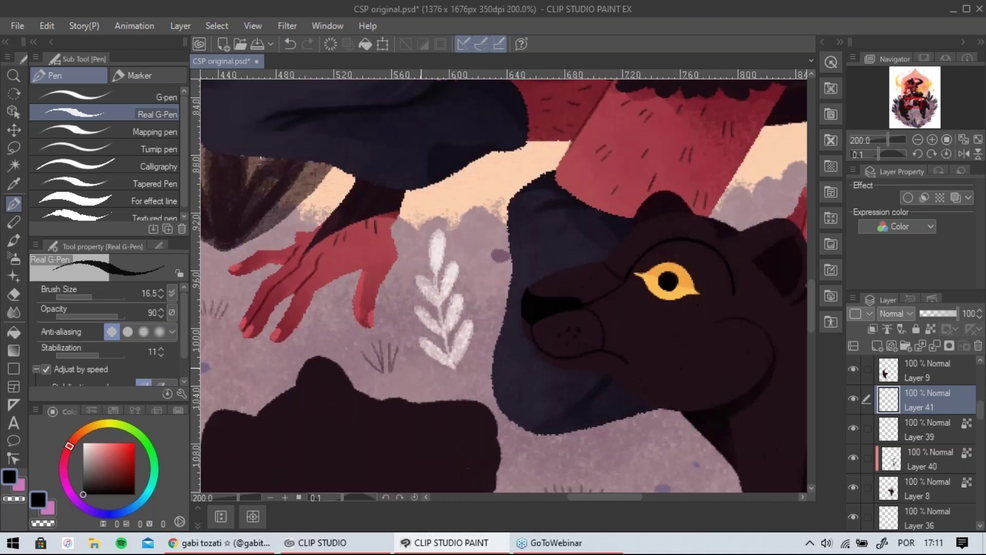
{"action": "left_click_drag", "start_coordinate": [615, 308], "coordinate": [463, 370]}
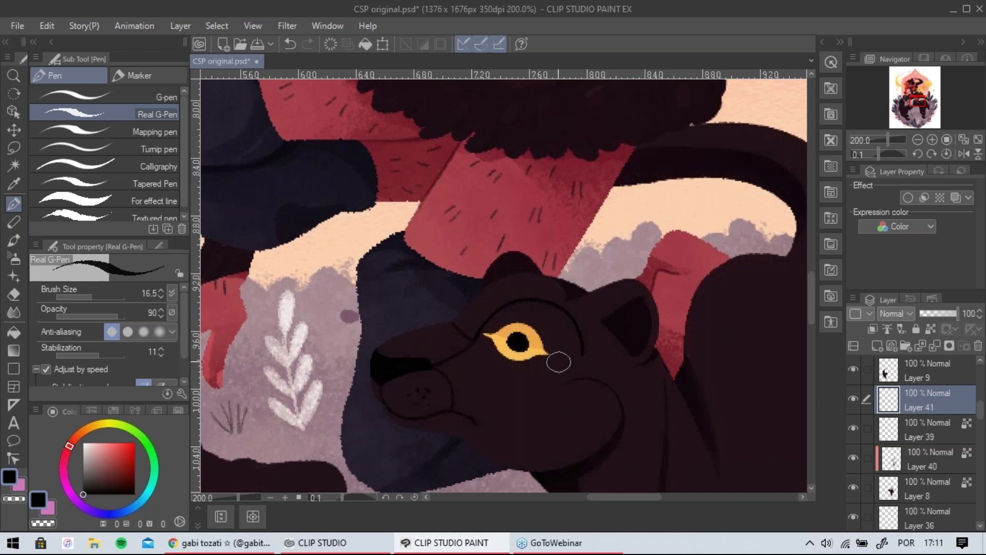
Examine the shaded panther against the unshaded second panther, the woman and her mask at several magnifications.
{"action": "scroll", "coordinate": [517, 329], "scroll_direction": "down", "scroll_amount": 2}
{"action": "left_click_drag", "start_coordinate": [430, 409], "coordinate": [474, 149]}
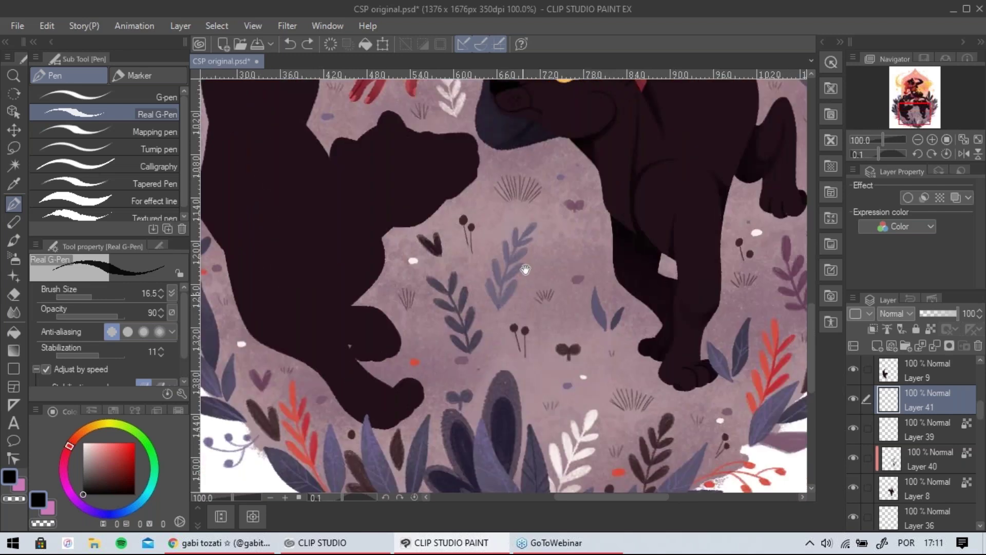
{"action": "left_click_drag", "start_coordinate": [476, 316], "coordinate": [515, 229]}
{"action": "left_click_drag", "start_coordinate": [451, 136], "coordinate": [637, 395]}
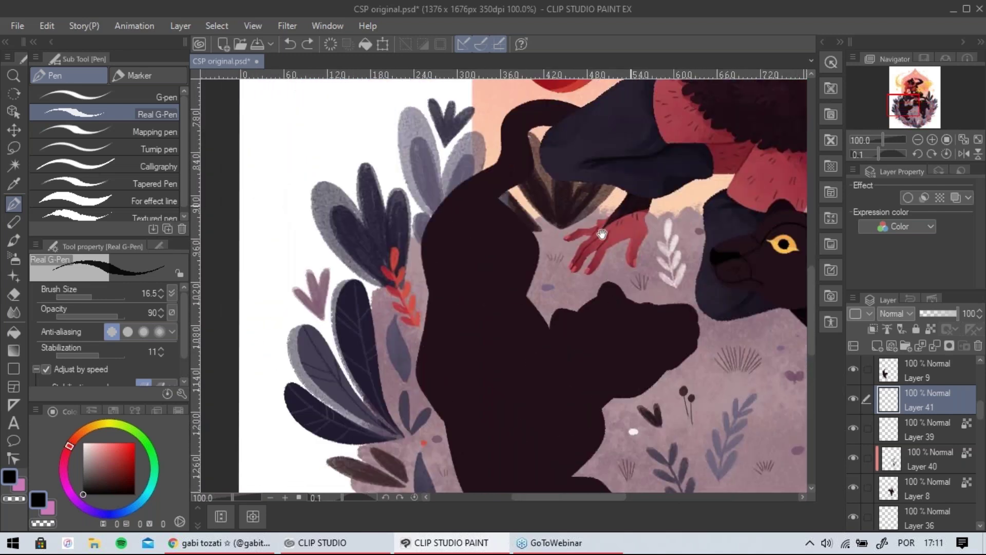
{"action": "left_click_drag", "start_coordinate": [602, 233], "coordinate": [438, 359]}
{"action": "left_click_drag", "start_coordinate": [561, 310], "coordinate": [530, 402]}
{"action": "left_click_drag", "start_coordinate": [503, 187], "coordinate": [503, 262]}
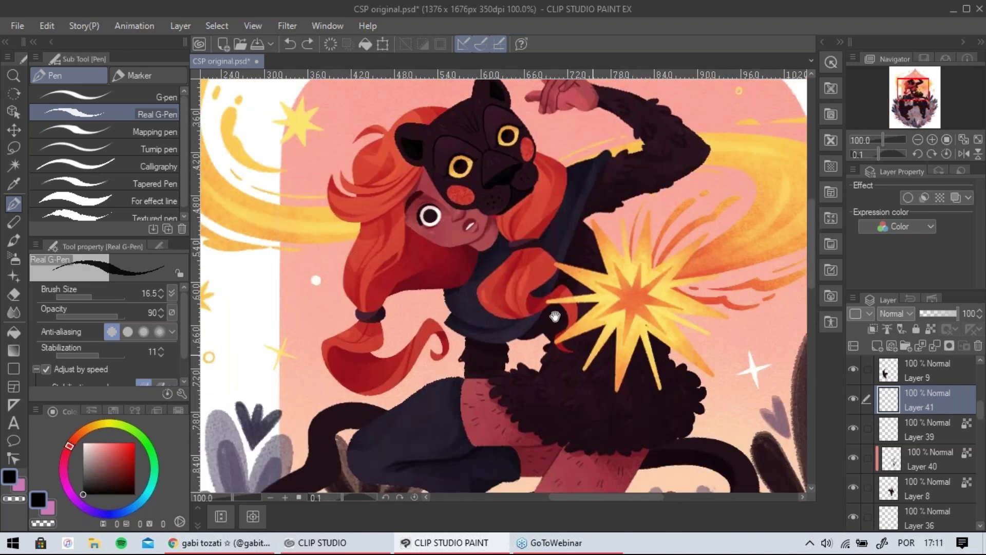
{"action": "left_click_drag", "start_coordinate": [555, 317], "coordinate": [473, 235]}
{"action": "left_click_drag", "start_coordinate": [545, 156], "coordinate": [586, 272]}
{"action": "scroll", "coordinate": [558, 287], "scroll_direction": "down", "scroll_amount": 1}
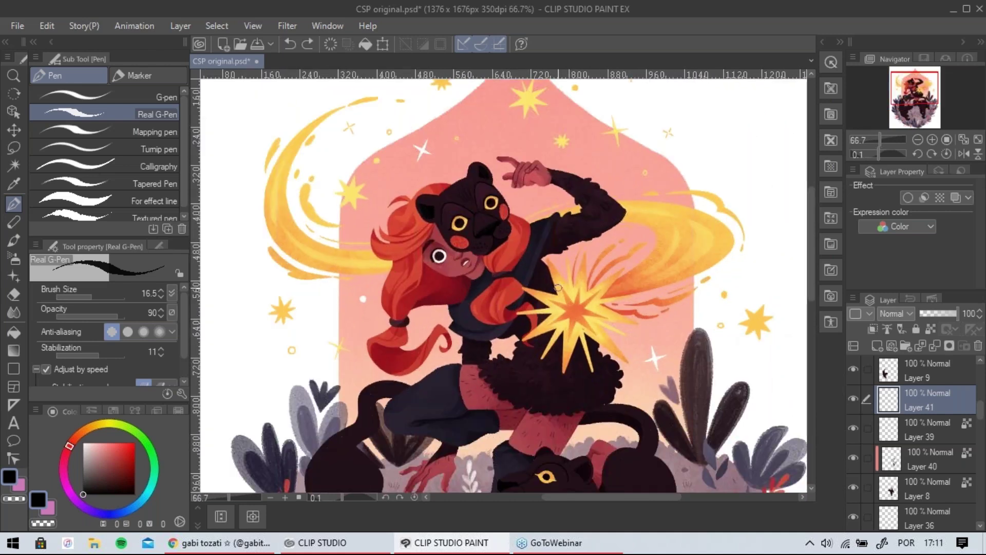
{"action": "left_click_drag", "start_coordinate": [547, 414], "coordinate": [483, 190]}
{"action": "left_click_drag", "start_coordinate": [562, 279], "coordinate": [486, 251]}
{"action": "scroll", "coordinate": [509, 239], "scroll_direction": "up", "scroll_amount": 3}
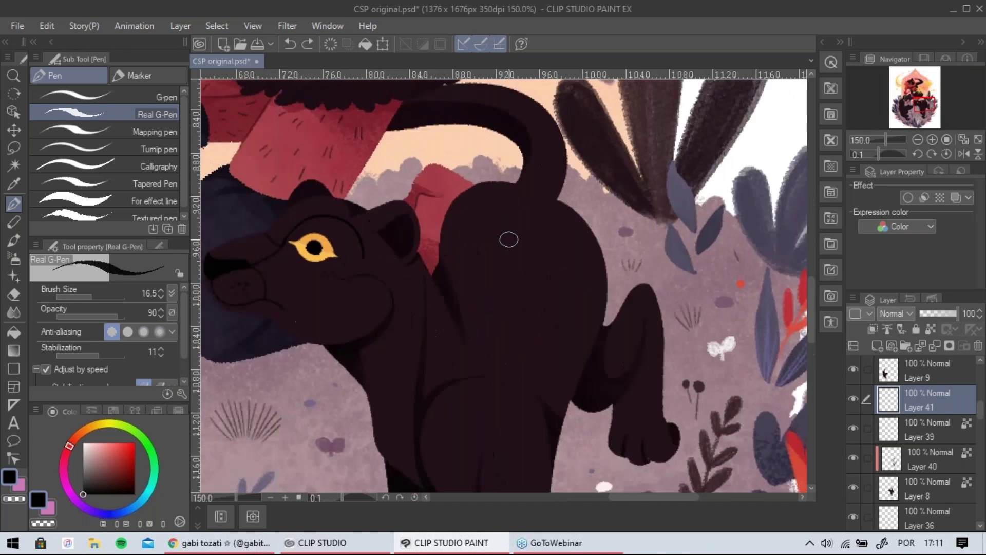
{"action": "left_click_drag", "start_coordinate": [460, 296], "coordinate": [562, 335]}
{"action": "left_click_drag", "start_coordinate": [480, 134], "coordinate": [552, 410]}
{"action": "left_click_drag", "start_coordinate": [465, 90], "coordinate": [542, 314]}
{"action": "left_click_drag", "start_coordinate": [557, 387], "coordinate": [534, 149]}
{"action": "left_click_drag", "start_coordinate": [529, 410], "coordinate": [420, 129]}
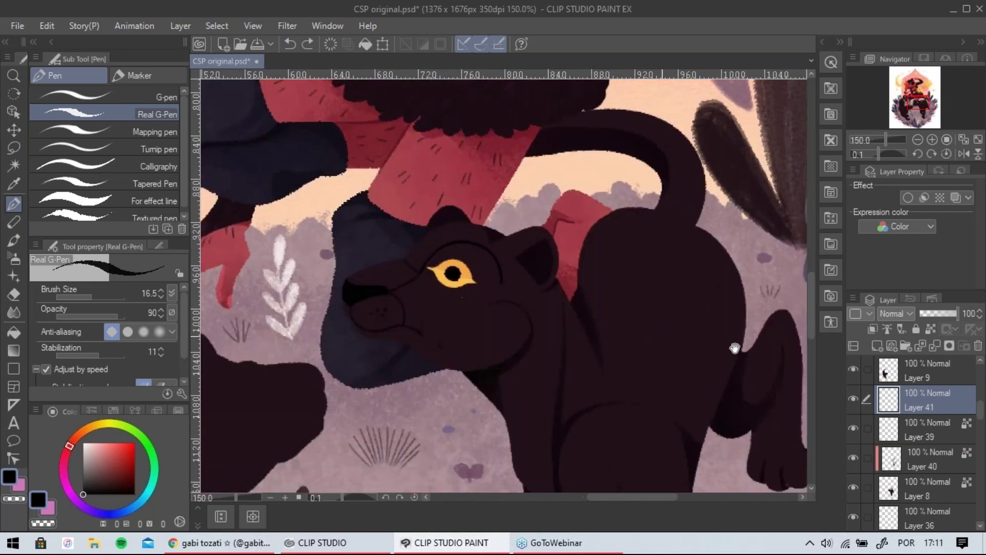
Toggle Layer 41's visibility to check its content, add a new raster layer above it, and set the Real G-Pen size to 10.9.
{"action": "left_click", "coordinate": [851, 397]}
{"action": "left_click", "coordinate": [854, 398]}
{"action": "key", "text": "ctrl+shift+n"}
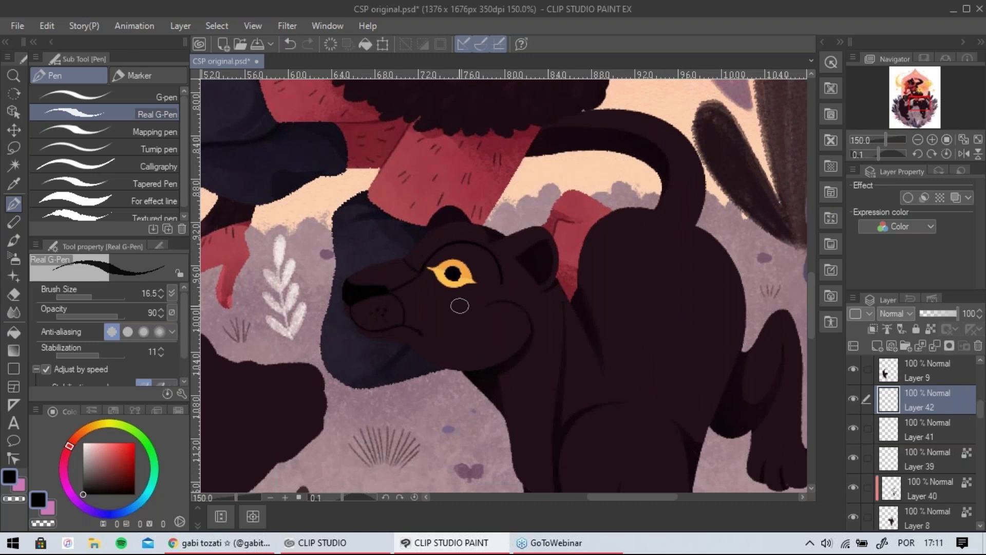
{"action": "scroll", "coordinate": [452, 272], "scroll_direction": "up", "scroll_amount": 5}
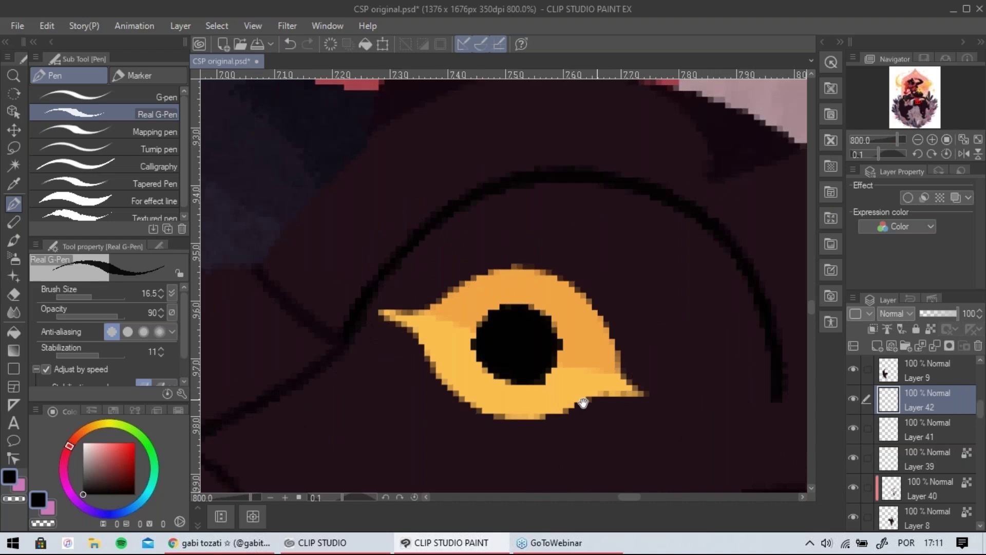
{"action": "left_click_drag", "start_coordinate": [85, 299], "coordinate": [88, 300]}
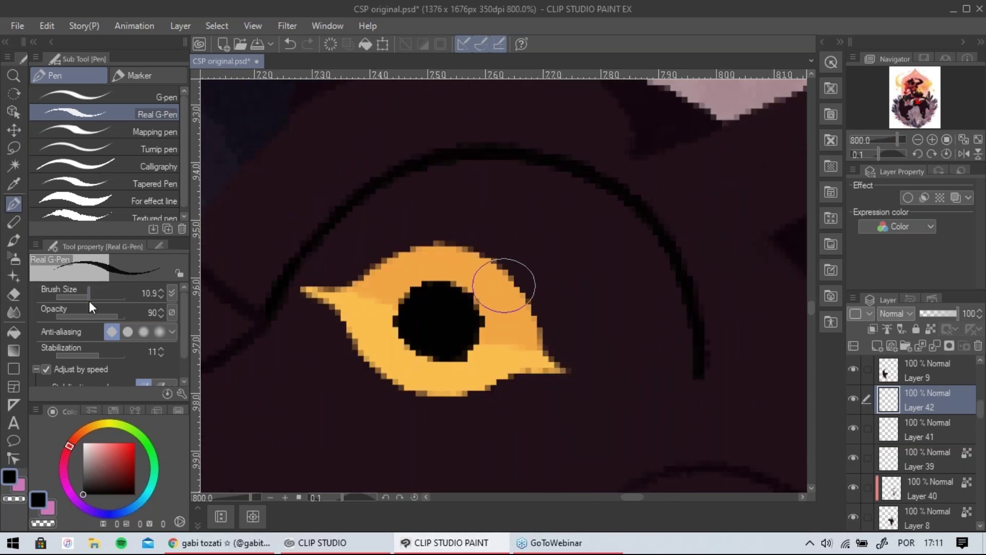
Outline the upper edge of the panther's eye in black from corner to corner on Layer 42, undoing and redrawing unsatisfactory strokes.
{"action": "mouse_move", "coordinate": [326, 282]}
{"action": "left_mouse_down"}
{"action": "mouse_move", "coordinate": [394, 244]}
{"action": "mouse_move", "coordinate": [347, 279]}
{"action": "mouse_move", "coordinate": [385, 246]}
{"action": "mouse_move", "coordinate": [390, 271]}
{"action": "mouse_move", "coordinate": [357, 276]}
{"action": "mouse_move", "coordinate": [430, 232]}
{"action": "mouse_move", "coordinate": [364, 273]}
{"action": "mouse_move", "coordinate": [502, 257]}
{"action": "mouse_move", "coordinate": [418, 247]}
{"action": "mouse_move", "coordinate": [535, 278]}
{"action": "left_mouse_up"}
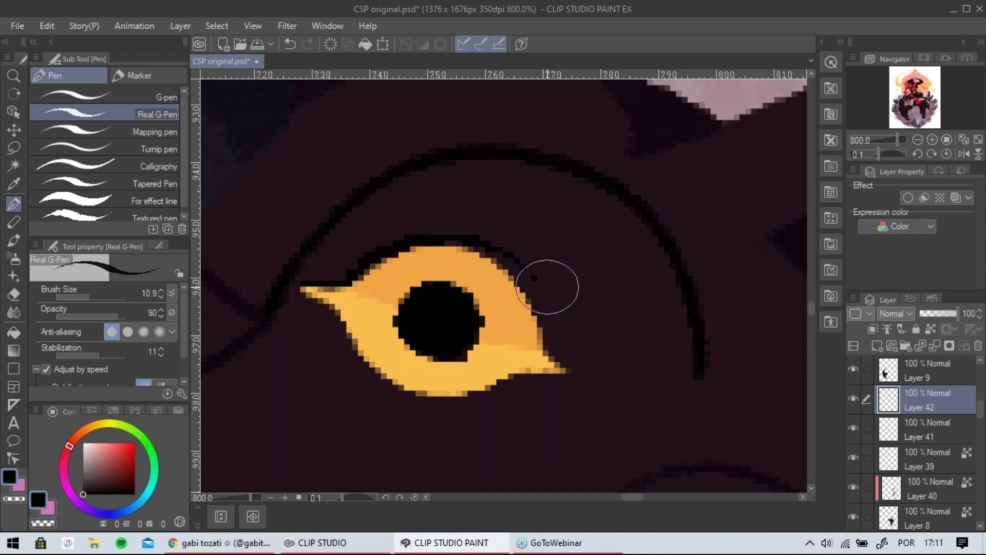
{"action": "key", "text": "ctrl+z"}
{"action": "mouse_move", "coordinate": [465, 239]}
{"action": "left_mouse_down"}
{"action": "mouse_move", "coordinate": [532, 295]}
{"action": "mouse_move", "coordinate": [526, 284]}
{"action": "mouse_move", "coordinate": [554, 326]}
{"action": "left_mouse_up"}
{"action": "key", "text": "ctrl+z"}
{"action": "key", "text": "ctrl+z"}
{"action": "left_click_drag", "start_coordinate": [516, 270], "coordinate": [565, 362]}
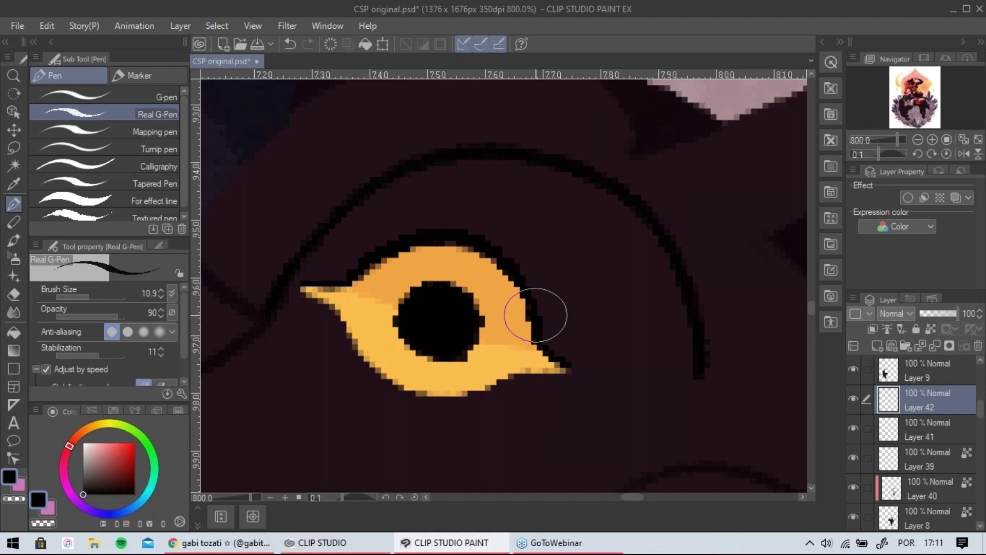
{"action": "key", "text": "ctrl+z"}
{"action": "left_click_drag", "start_coordinate": [313, 284], "coordinate": [361, 247]}
{"action": "scroll", "coordinate": [361, 248], "scroll_direction": "down", "scroll_amount": 8}
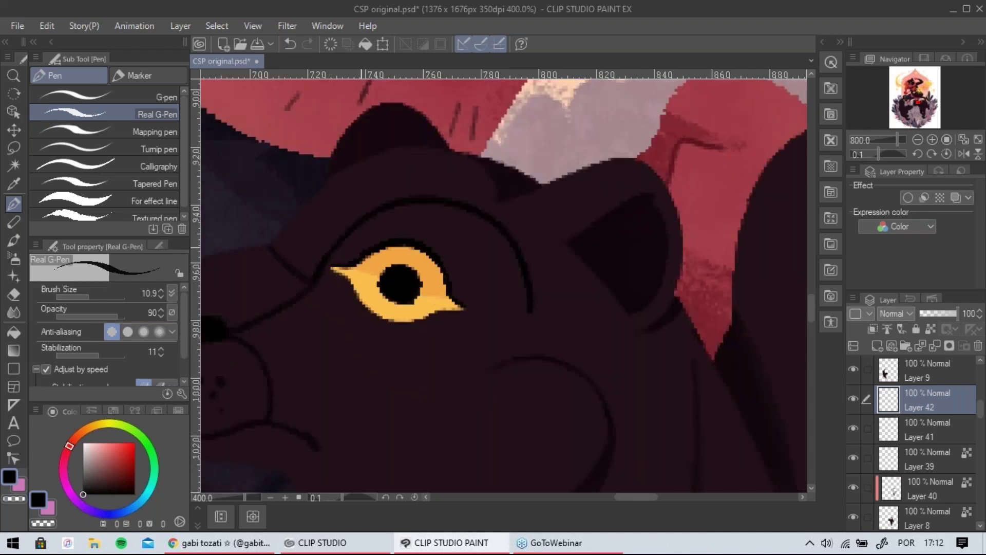
{"action": "scroll", "coordinate": [369, 255], "scroll_direction": "up", "scroll_amount": 5}
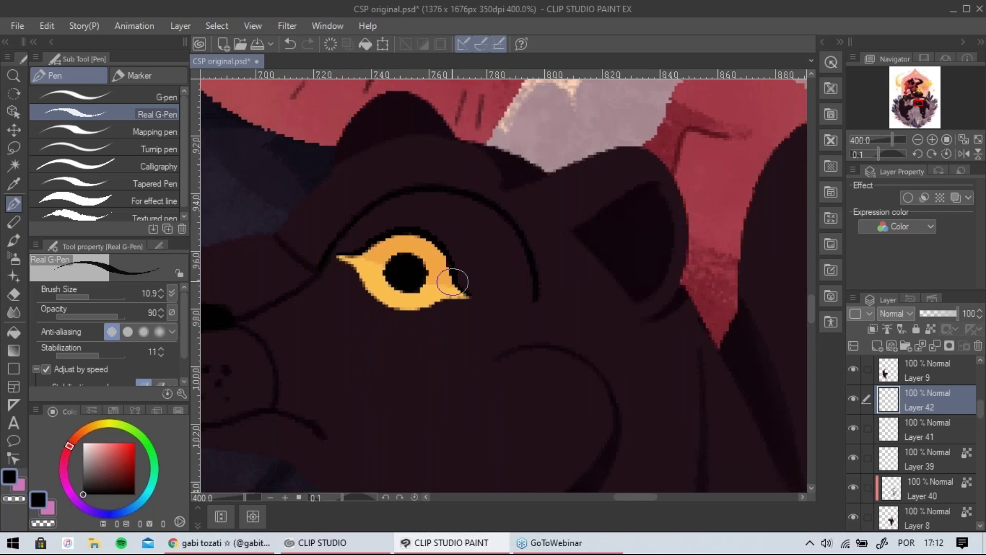
{"action": "key", "text": "ctrl+z"}
Examine how the outlined panther's eye reads within the whole illustration.
{"action": "scroll", "coordinate": [496, 261], "scroll_direction": "down", "scroll_amount": 6}
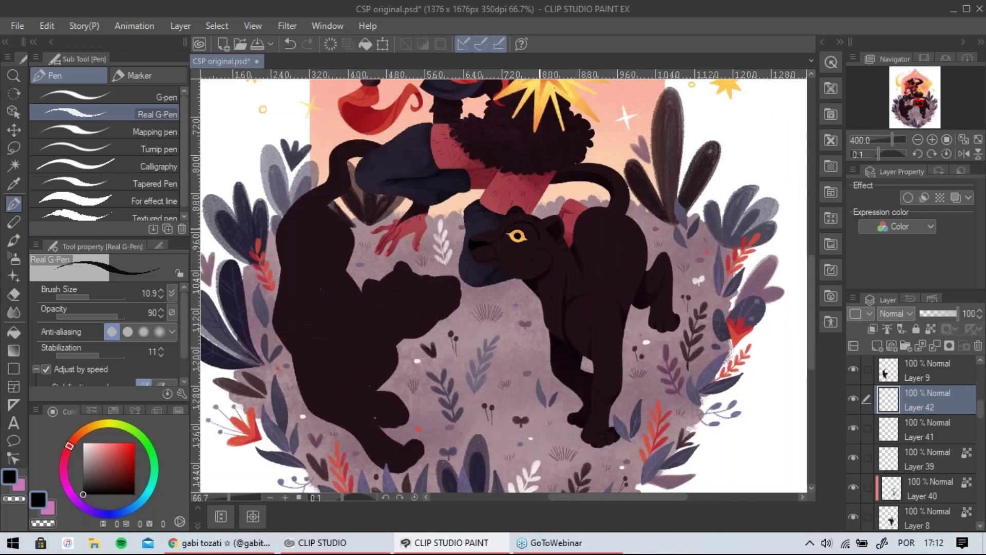
{"action": "scroll", "coordinate": [539, 228], "scroll_direction": "up", "scroll_amount": 1}
{"action": "left_click_drag", "start_coordinate": [505, 321], "coordinate": [508, 386]}
{"action": "scroll", "coordinate": [505, 359], "scroll_direction": "down", "scroll_amount": 2}
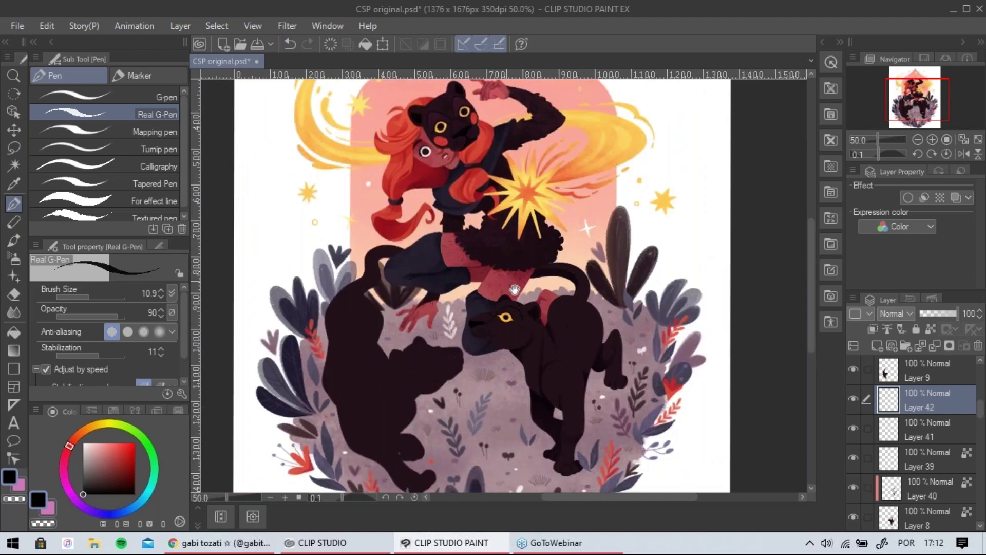
{"action": "left_click_drag", "start_coordinate": [514, 289], "coordinate": [511, 317]}
{"action": "scroll", "coordinate": [500, 287], "scroll_direction": "down", "scroll_amount": 1}
{"action": "left_click_drag", "start_coordinate": [566, 279], "coordinate": [563, 271]}
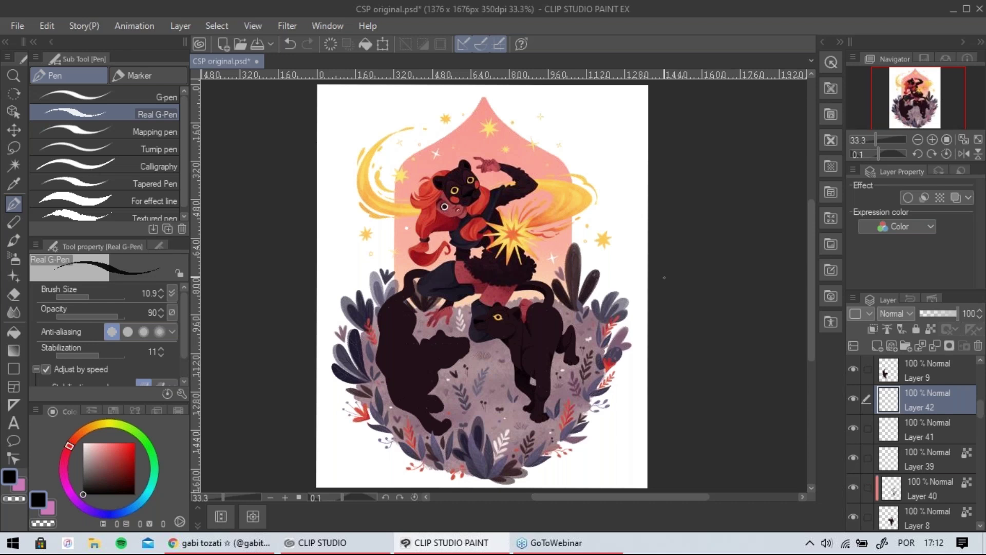
Toggle Layer 39's visibility to identify its content, then select Layer 40 directly beneath it.
{"action": "left_click_drag", "start_coordinate": [474, 351], "coordinate": [526, 431]}
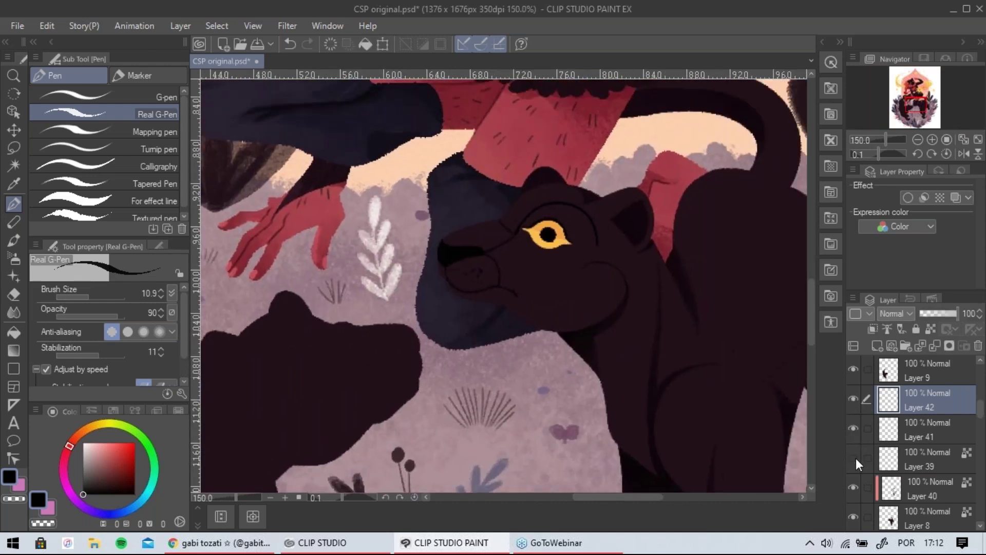
{"action": "left_click", "coordinate": [895, 492]}
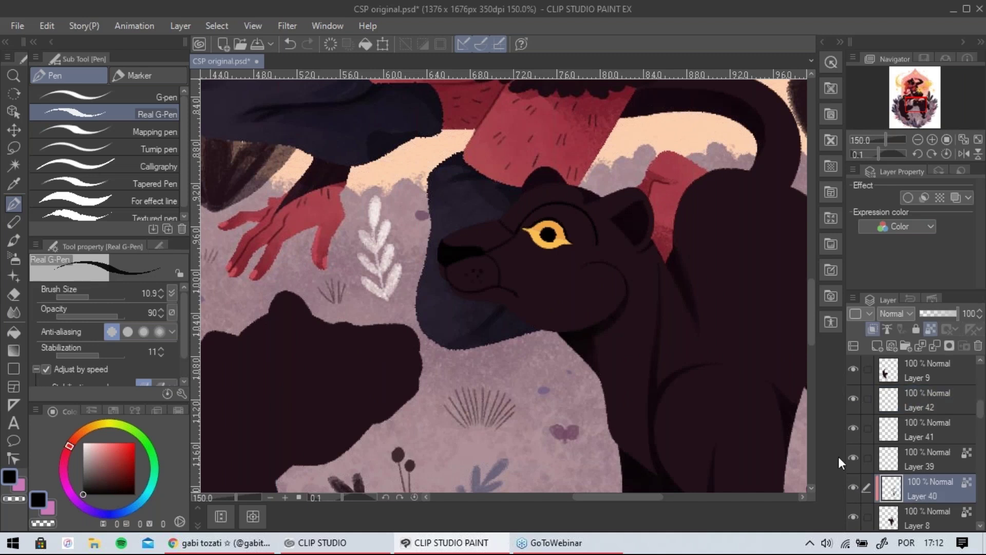